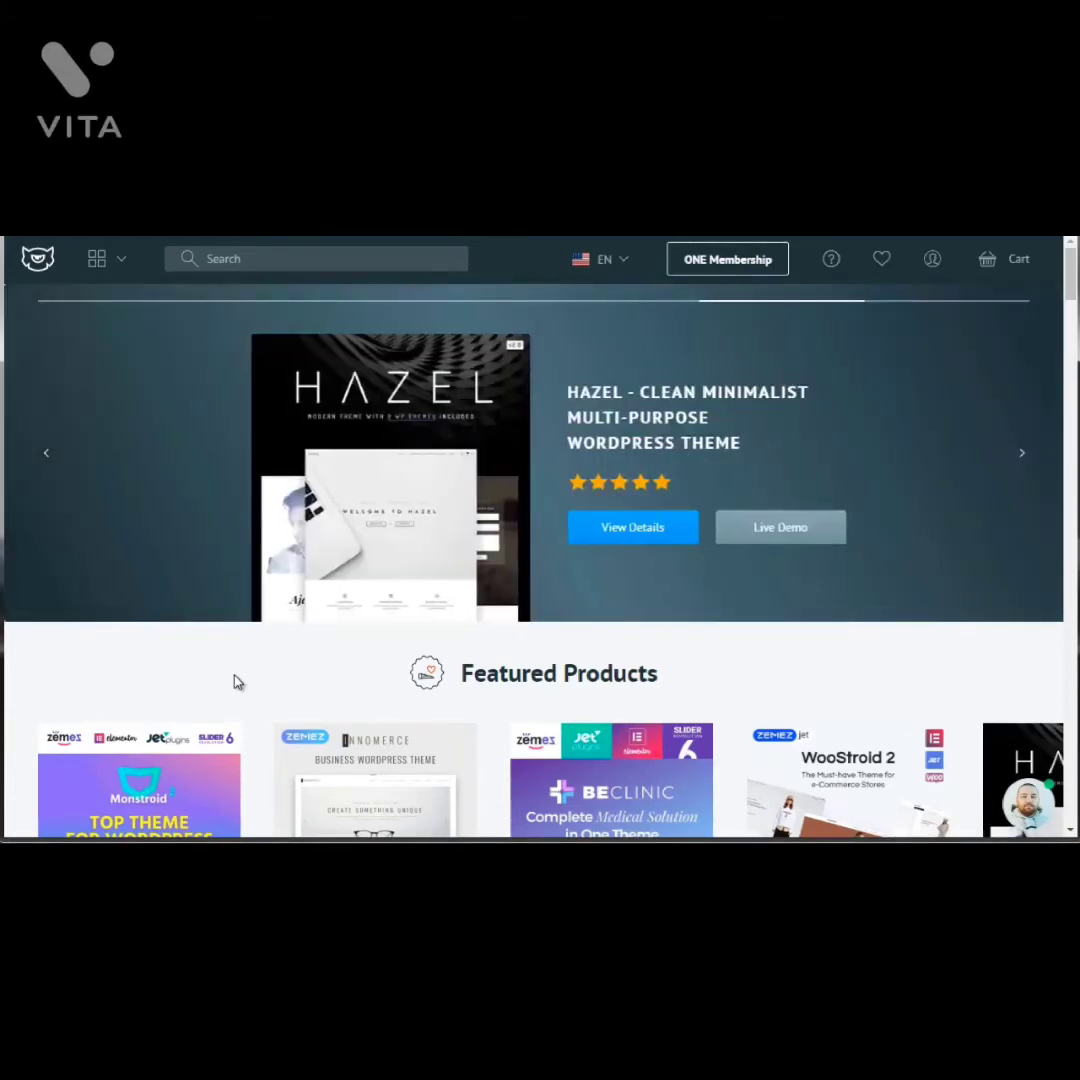
# Open the WooCommerce Themes category within TemplateMonster's website templates
pyautogui.click(112, 270)
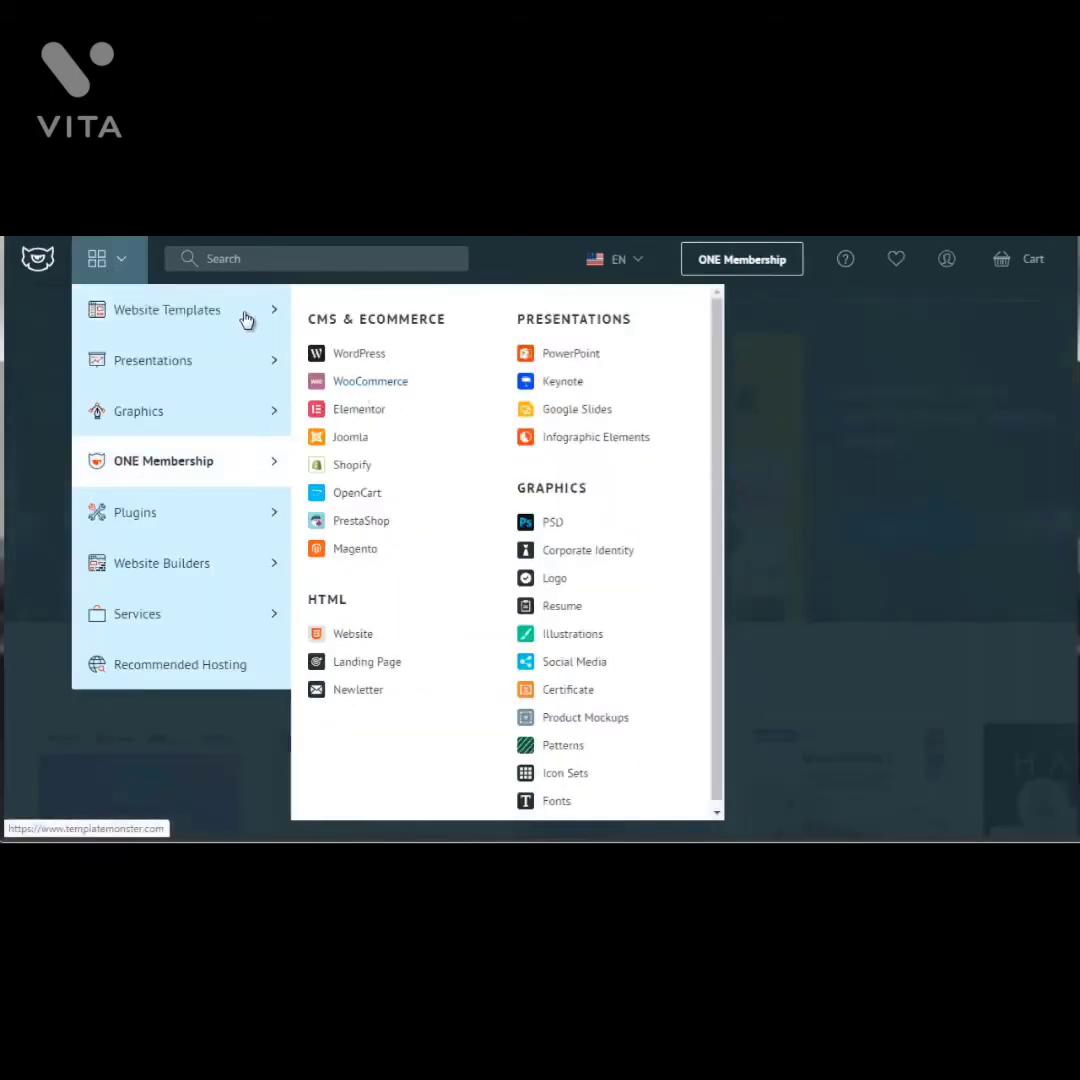
pyautogui.moveTo(246, 317)
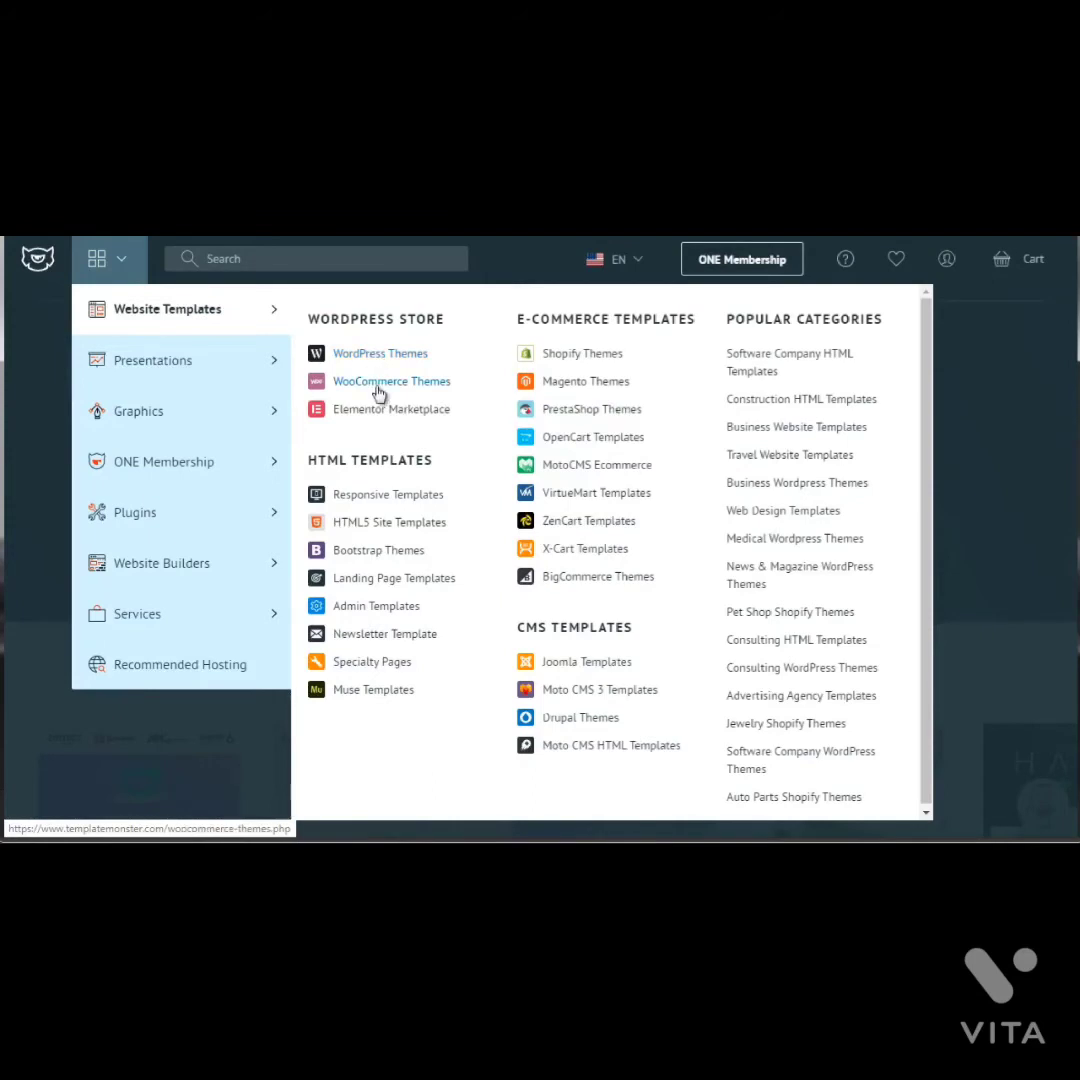
pyautogui.click(380, 385)
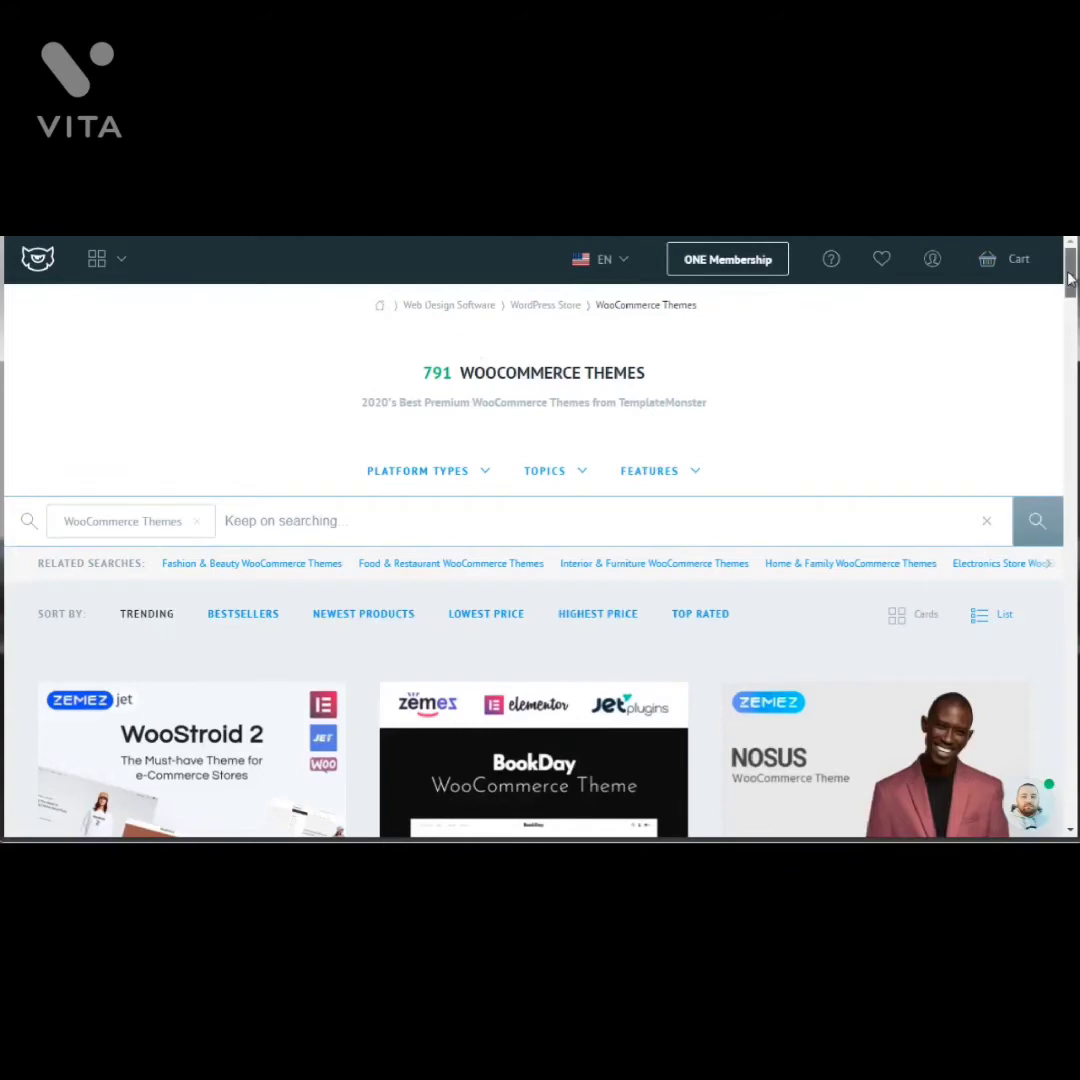
# Search the WooCommerce themes for "books"
pyautogui.moveTo(1070, 280); pyautogui.dragTo(1071, 343)
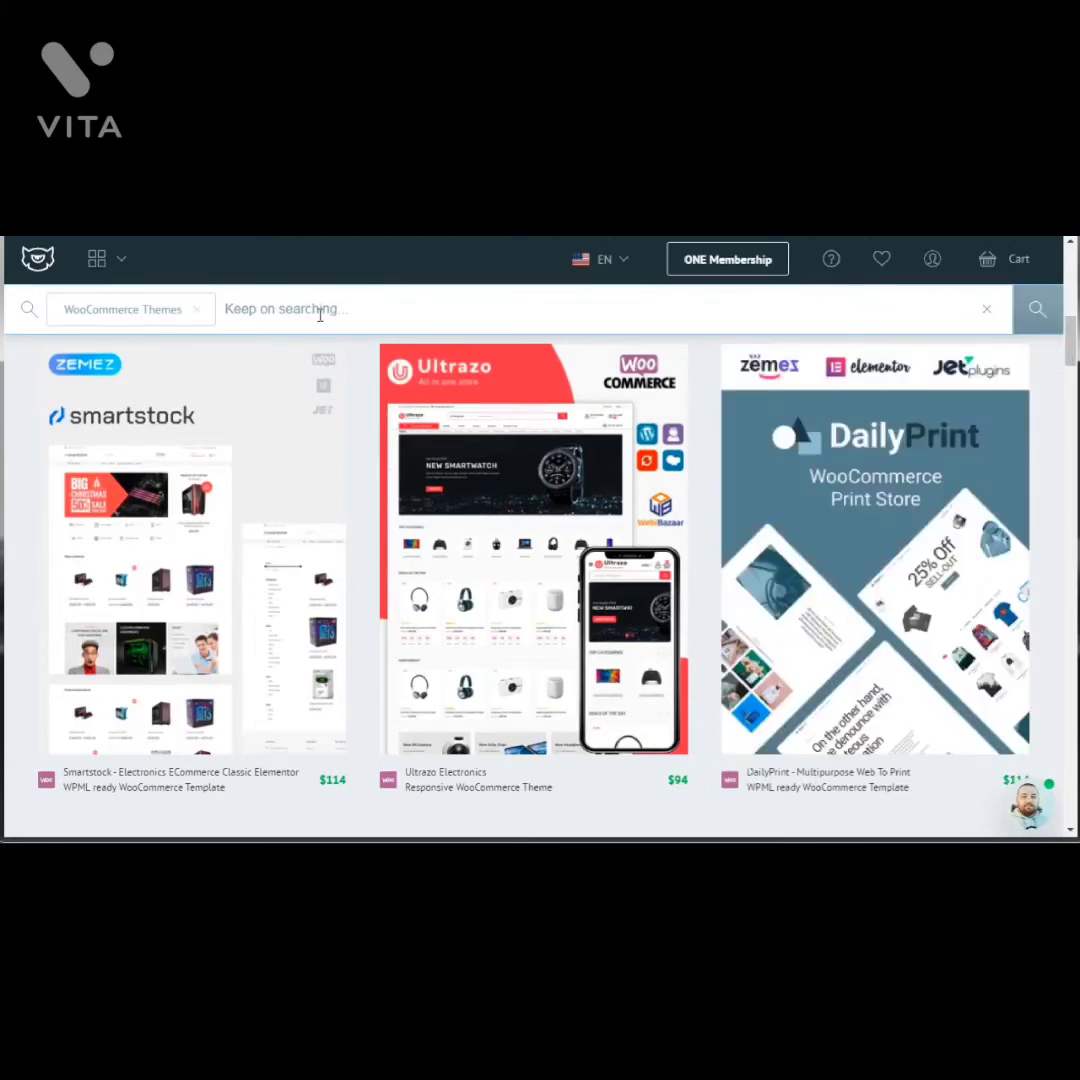
pyautogui.click(311, 308)
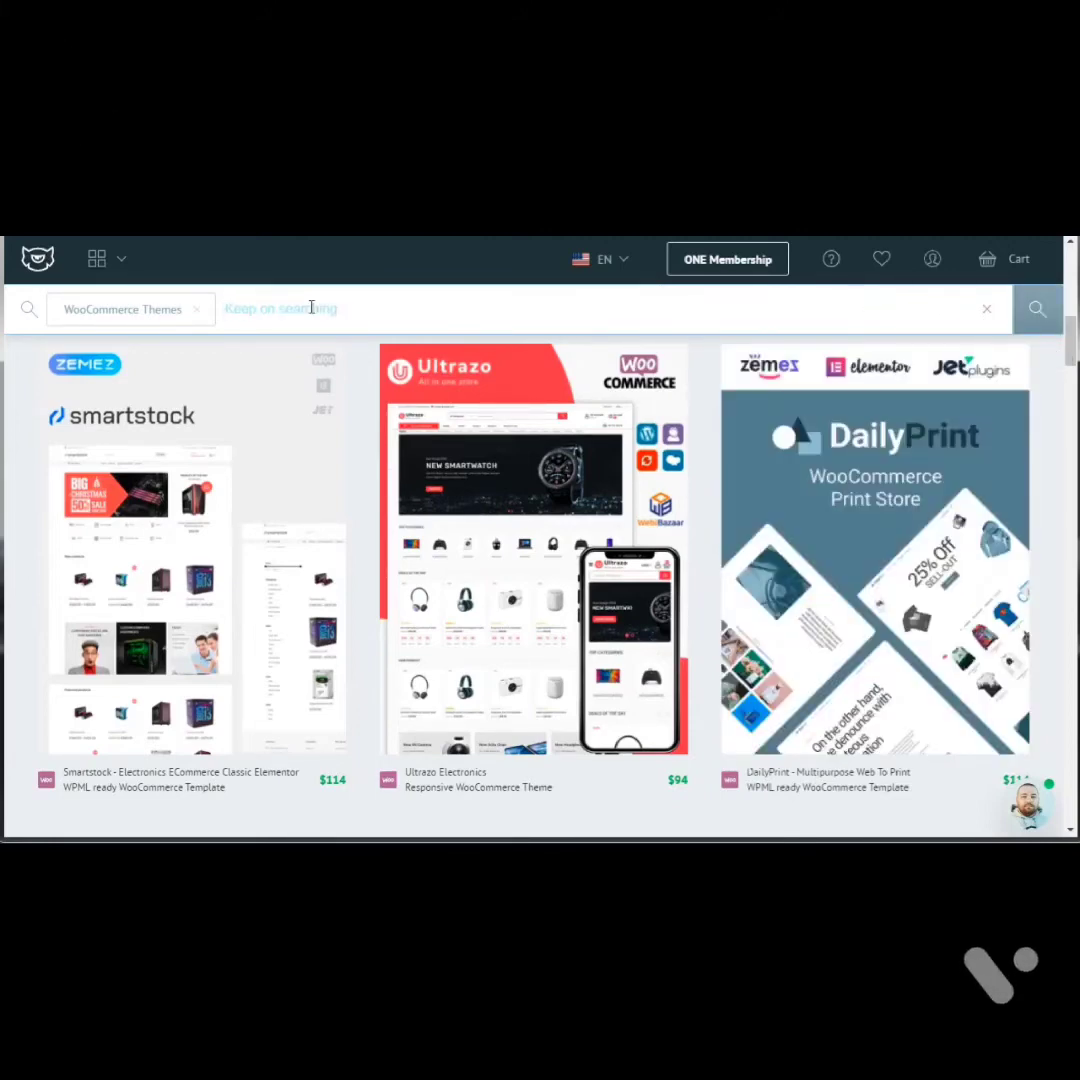
pyautogui.write('books')
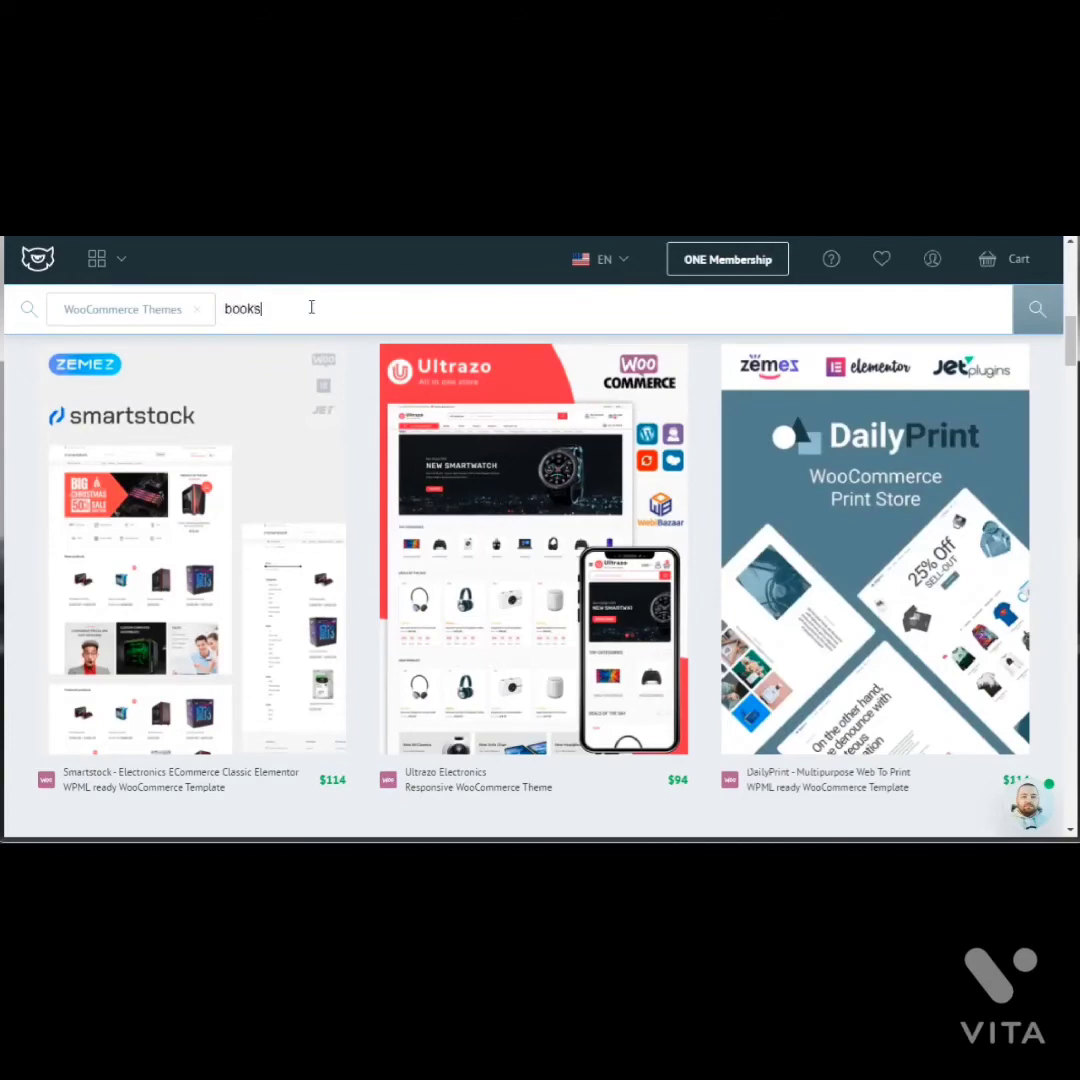
pyautogui.press('Return')
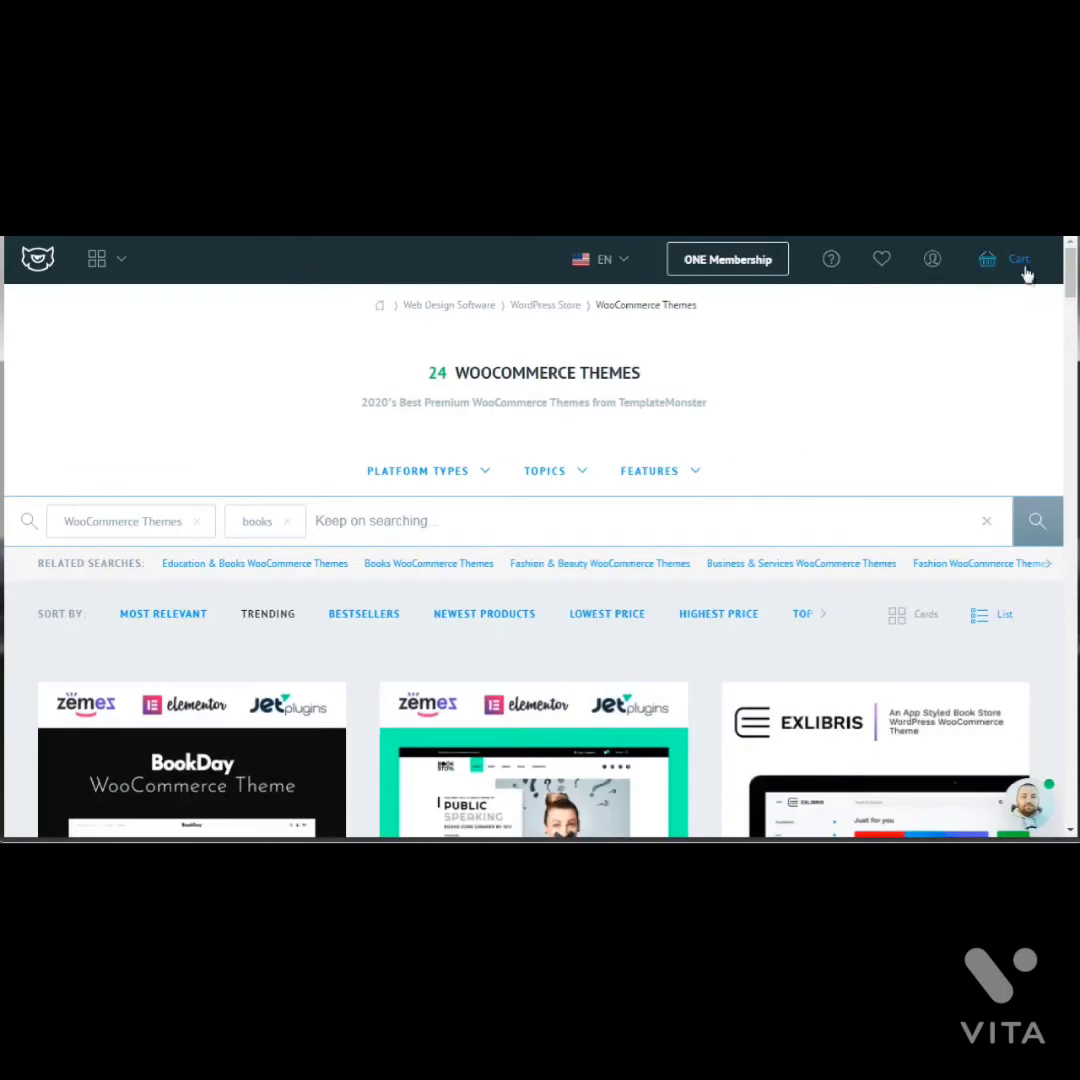
# Browse the book theme results and open the details of the Booksell - Books & Stationery Store theme
pyautogui.moveTo(1068, 282); pyautogui.dragTo(1068, 310)
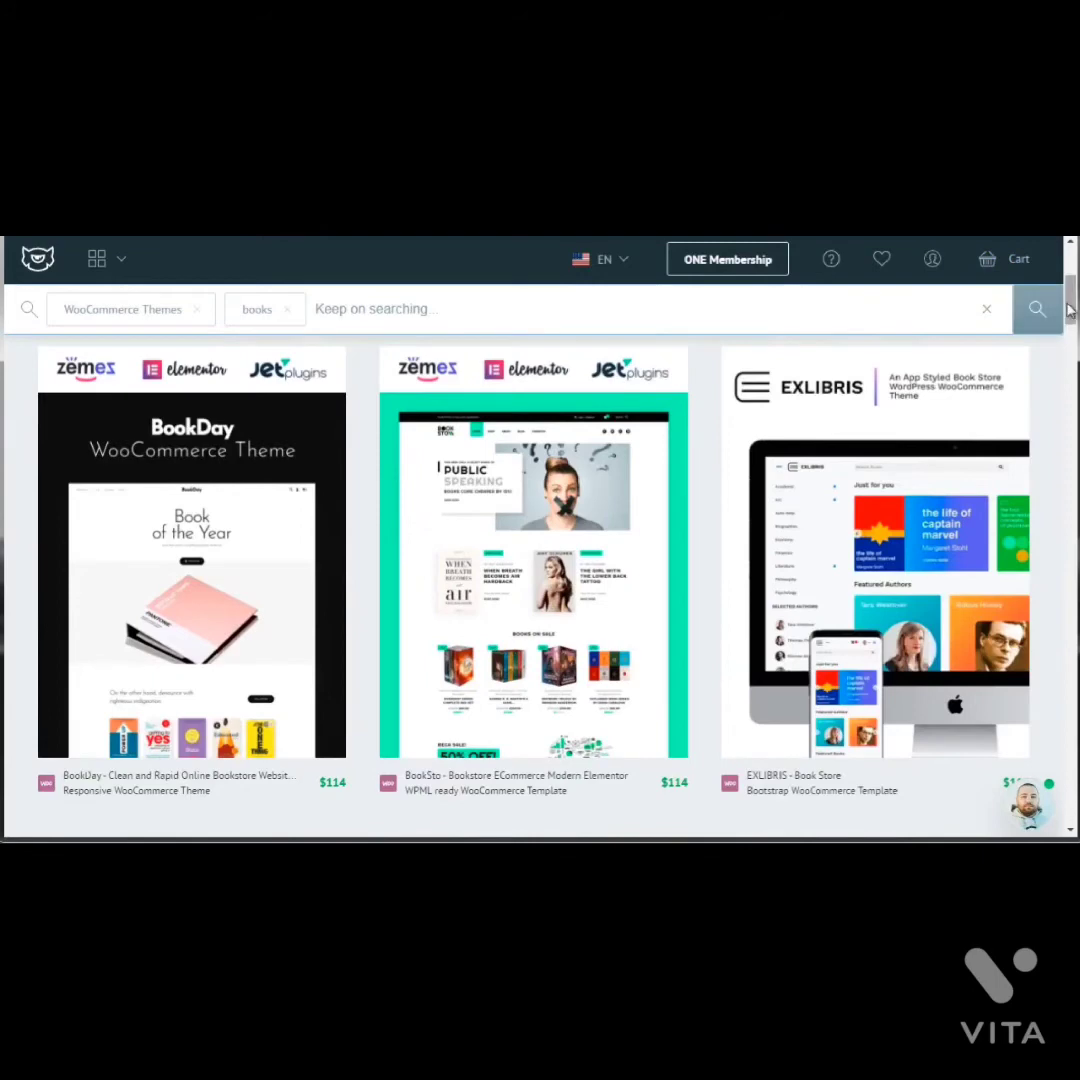
pyautogui.moveTo(1068, 312); pyautogui.dragTo(1073, 395)
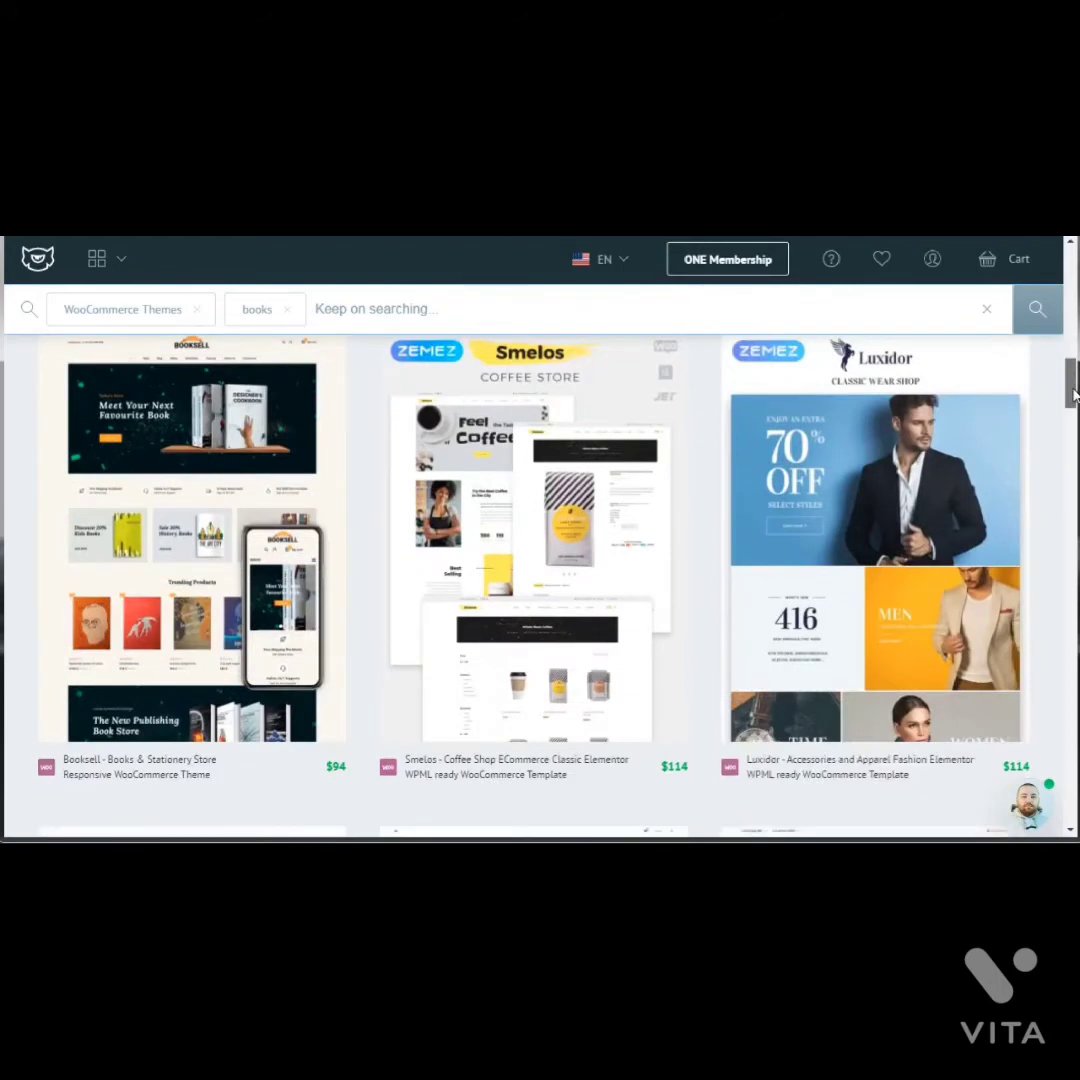
pyautogui.moveTo(1073, 387); pyautogui.dragTo(1070, 387)
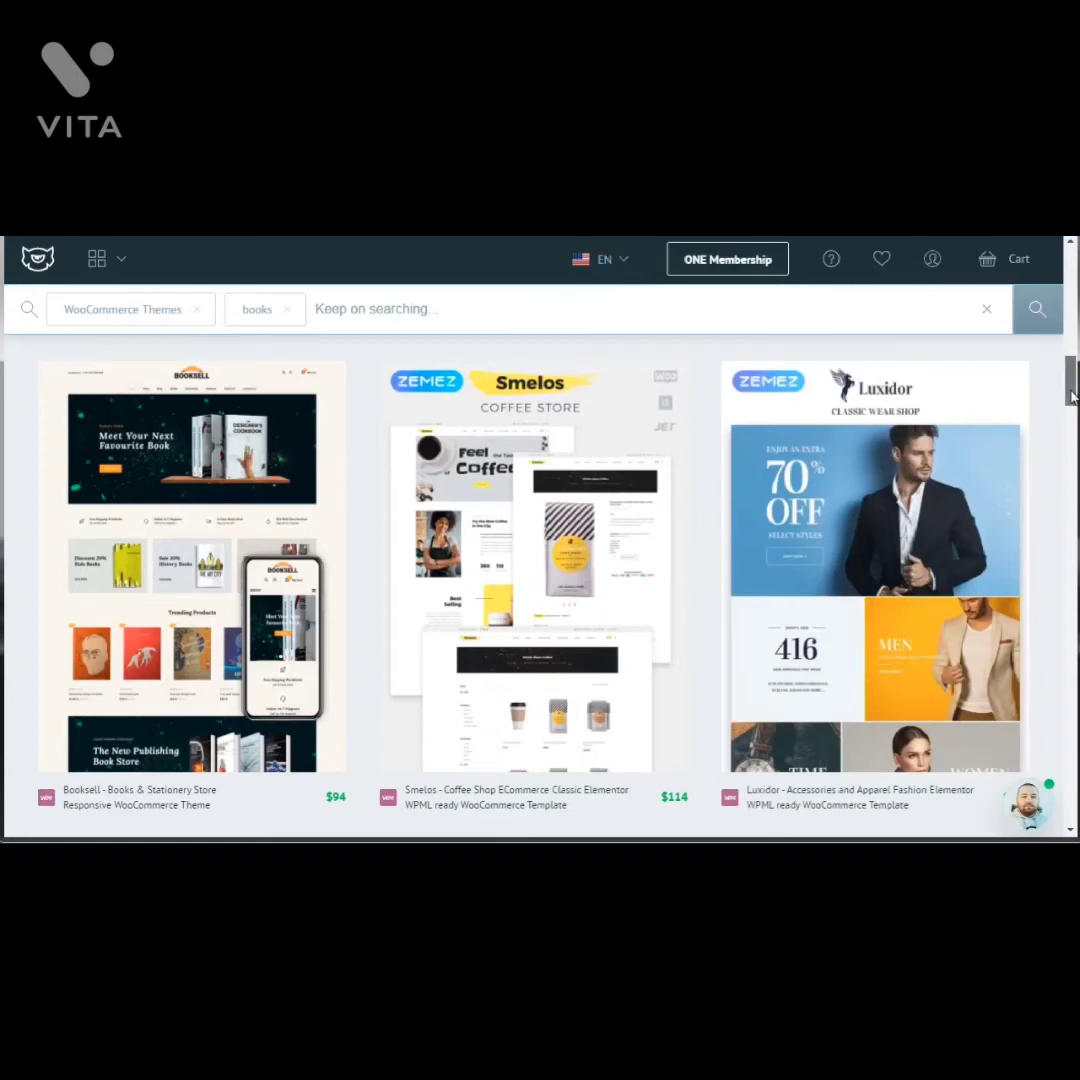
pyautogui.moveTo(1072, 395); pyautogui.dragTo(1070, 427)
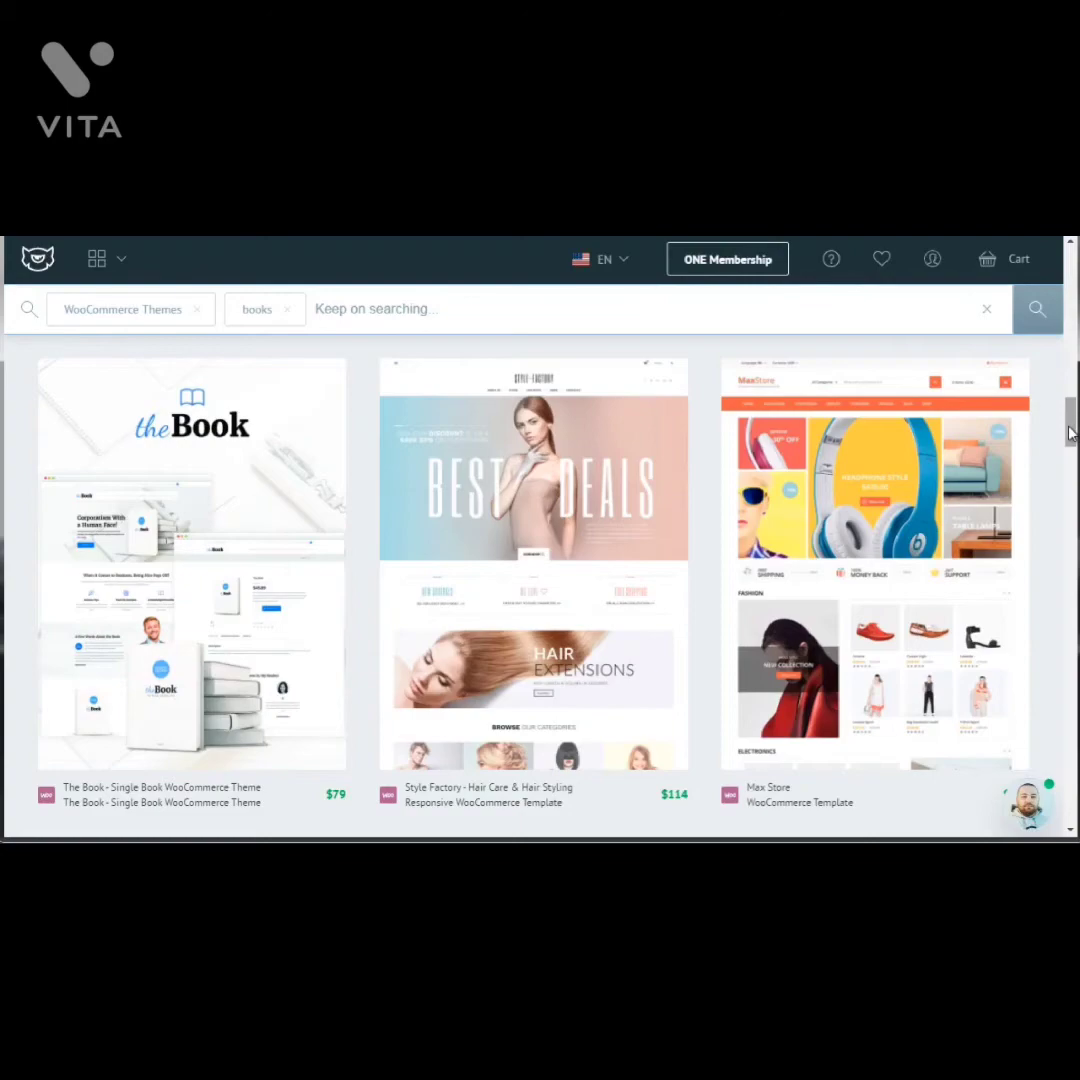
pyautogui.moveTo(1070, 432); pyautogui.dragTo(1070, 380)
pyautogui.moveTo(183, 528)
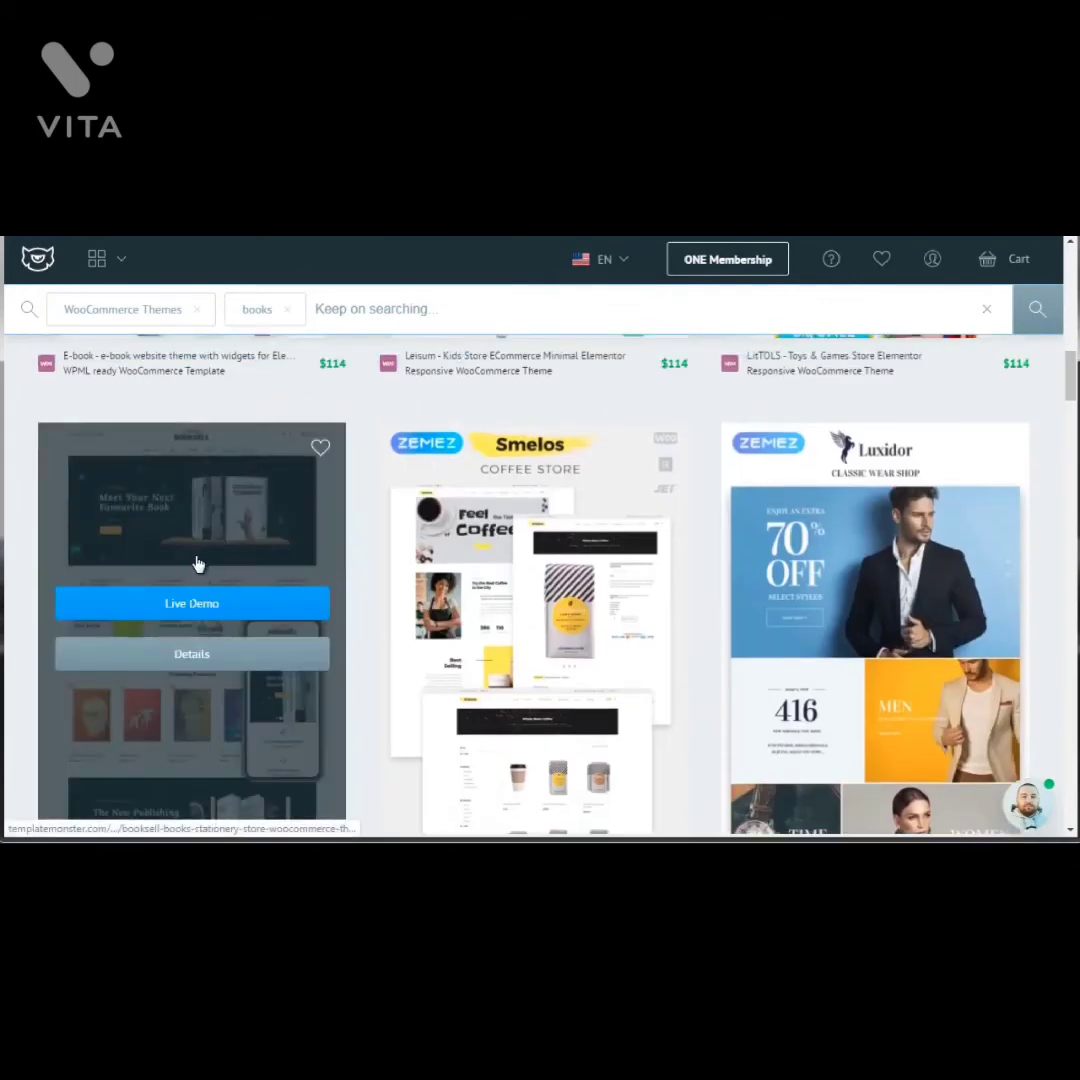
pyautogui.click(203, 655)
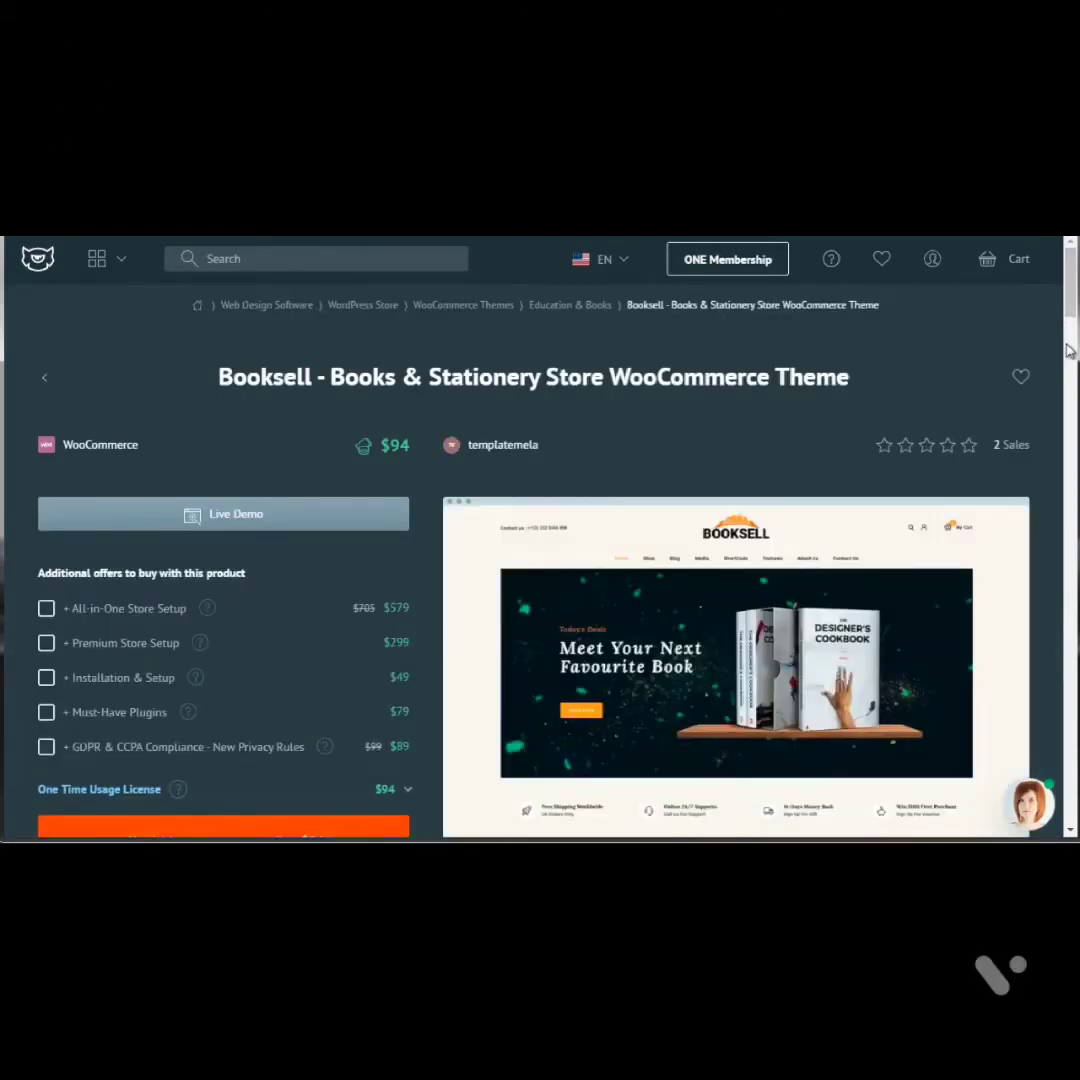
# Examine the Booksell theme's offers, description, compatibility, reviews, and questions and answers
pyautogui.scroll(-1, 1070, 330)
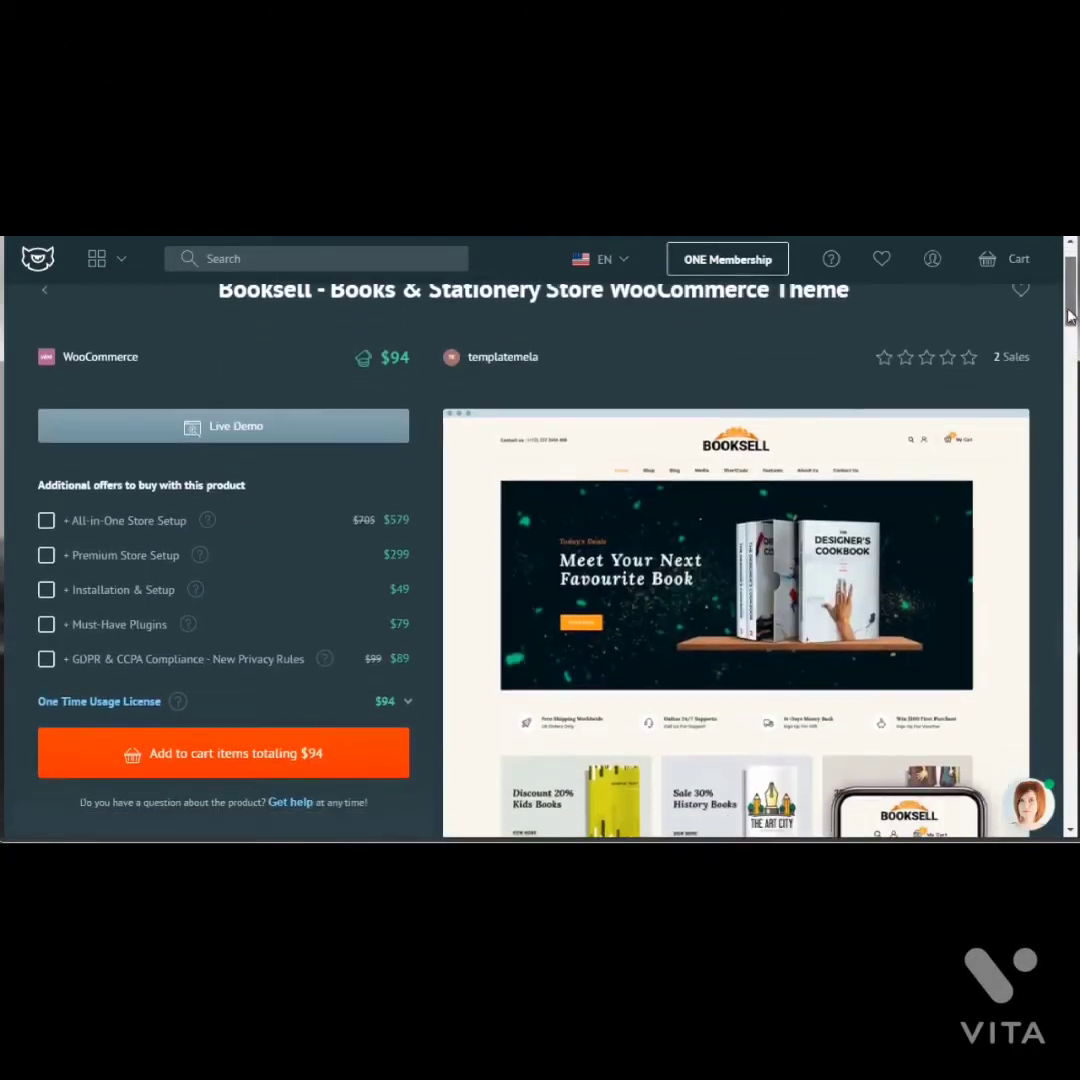
pyautogui.scroll(-1, 1070, 315)
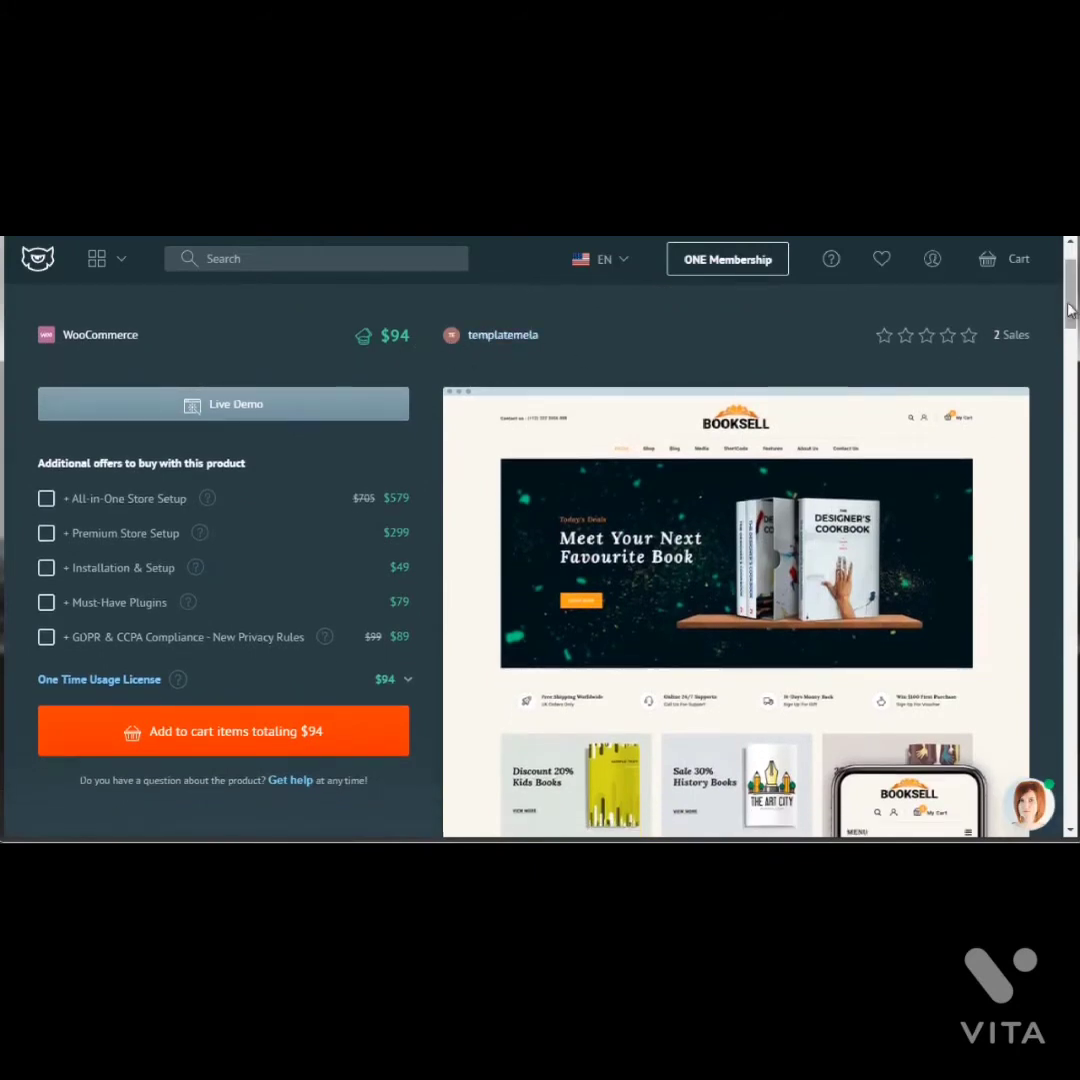
pyautogui.moveTo(1069, 311); pyautogui.dragTo(1073, 431)
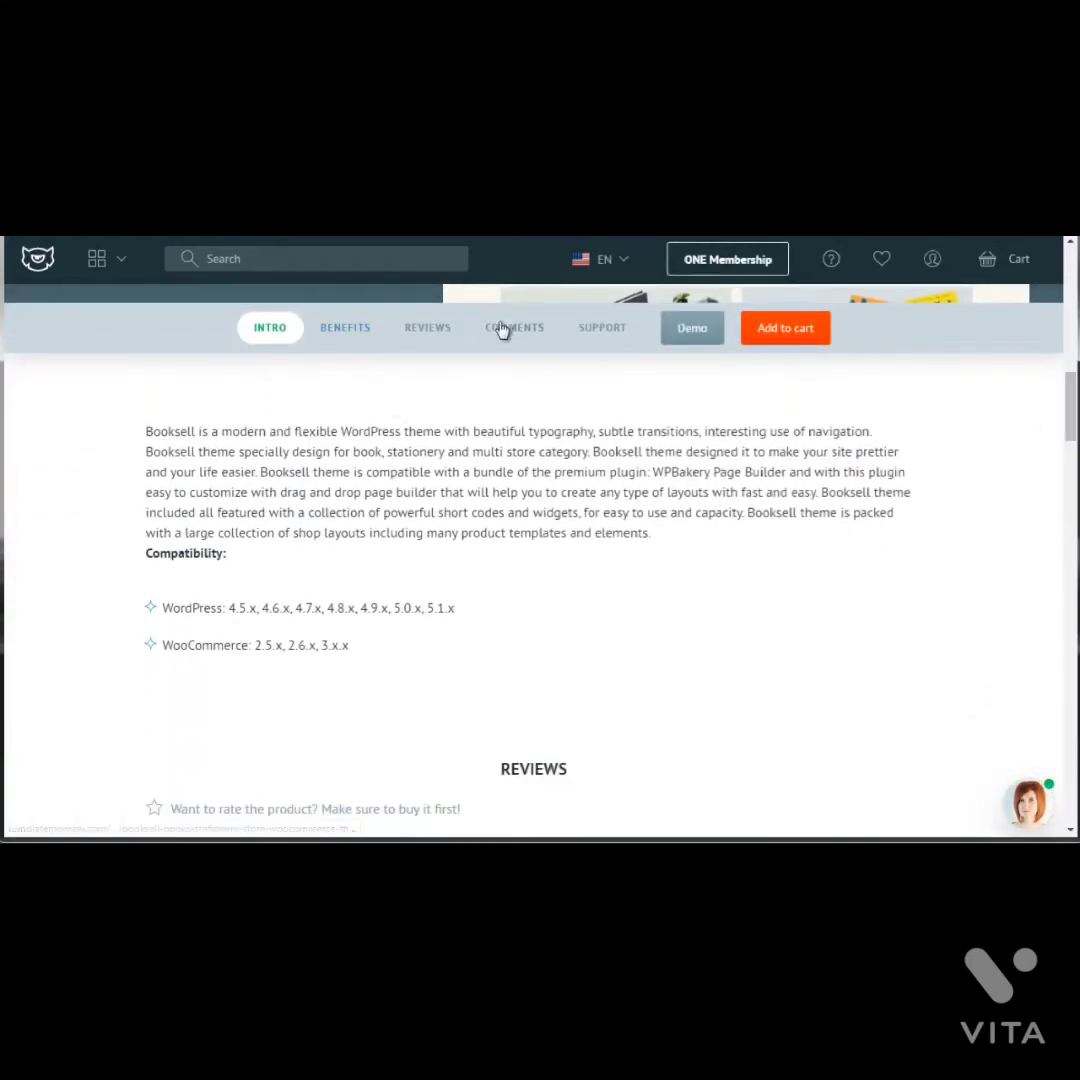
pyautogui.click(432, 332)
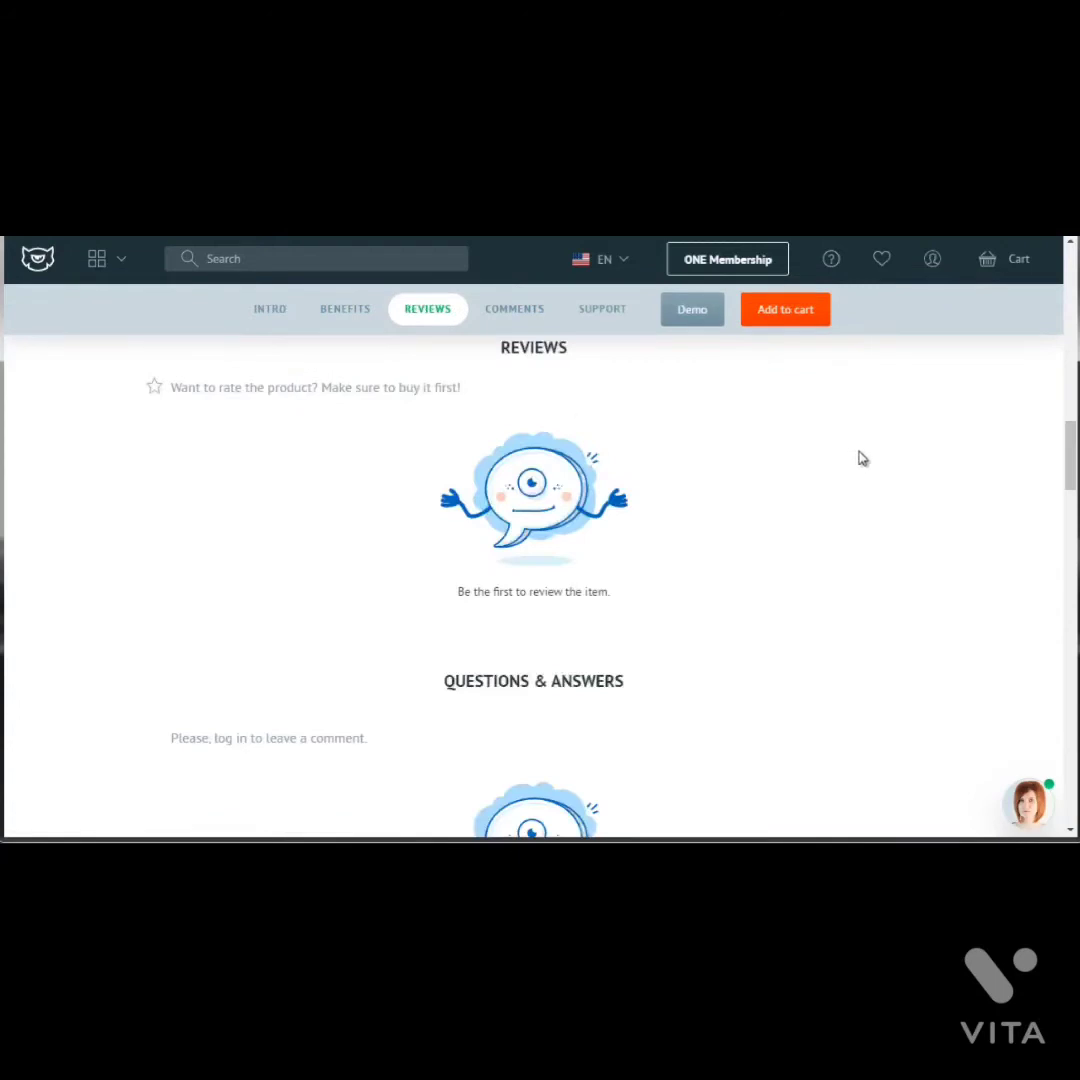
pyautogui.moveTo(1073, 452); pyautogui.dragTo(1076, 405)
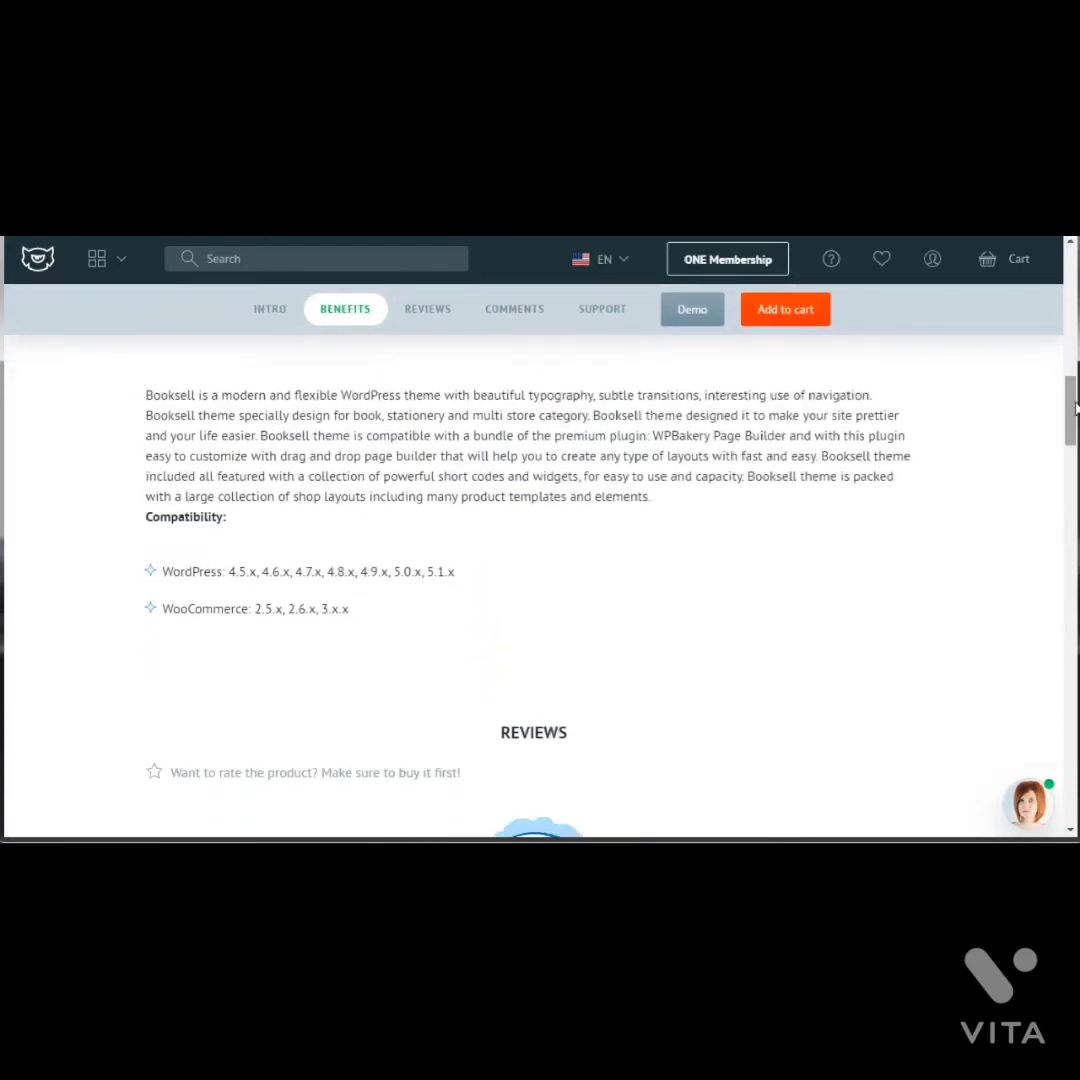
pyautogui.click(496, 315)
pyautogui.moveTo(1071, 501); pyautogui.dragTo(1071, 494)
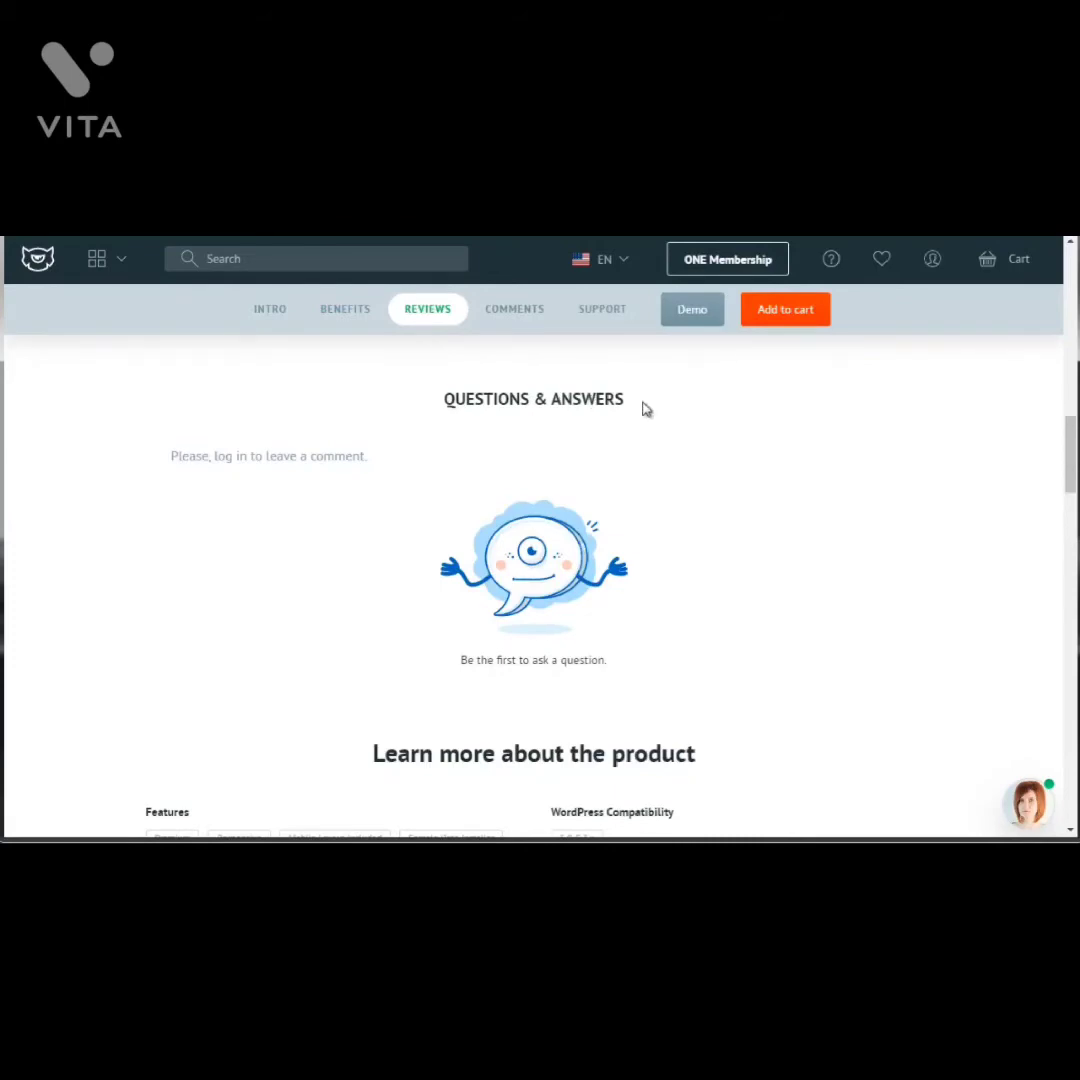
pyautogui.moveTo(1074, 463); pyautogui.dragTo(1030, 460)
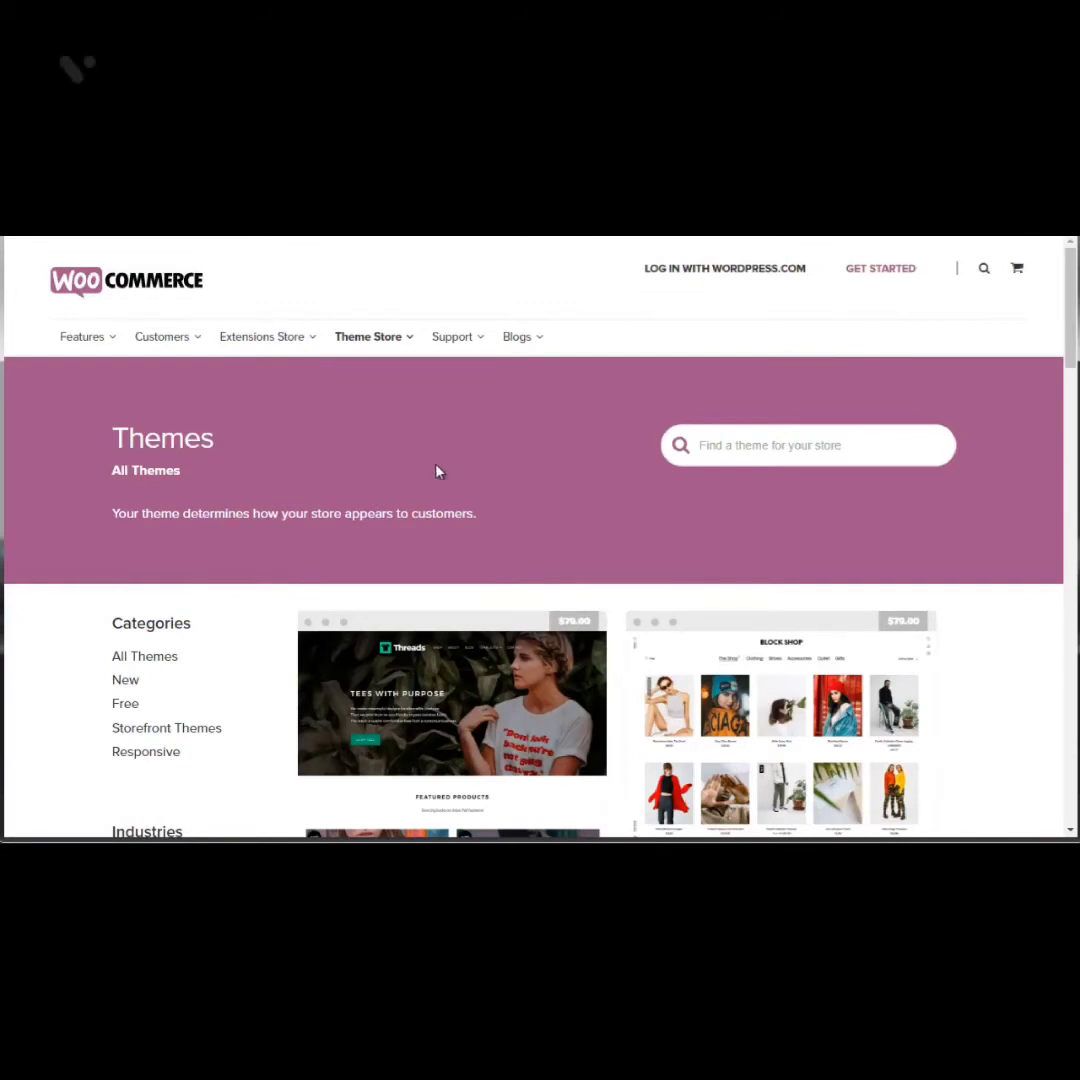
# Browse all themes in the WooCommerce theme store and open the Electronics and Software industry
pyautogui.moveTo(370, 352)
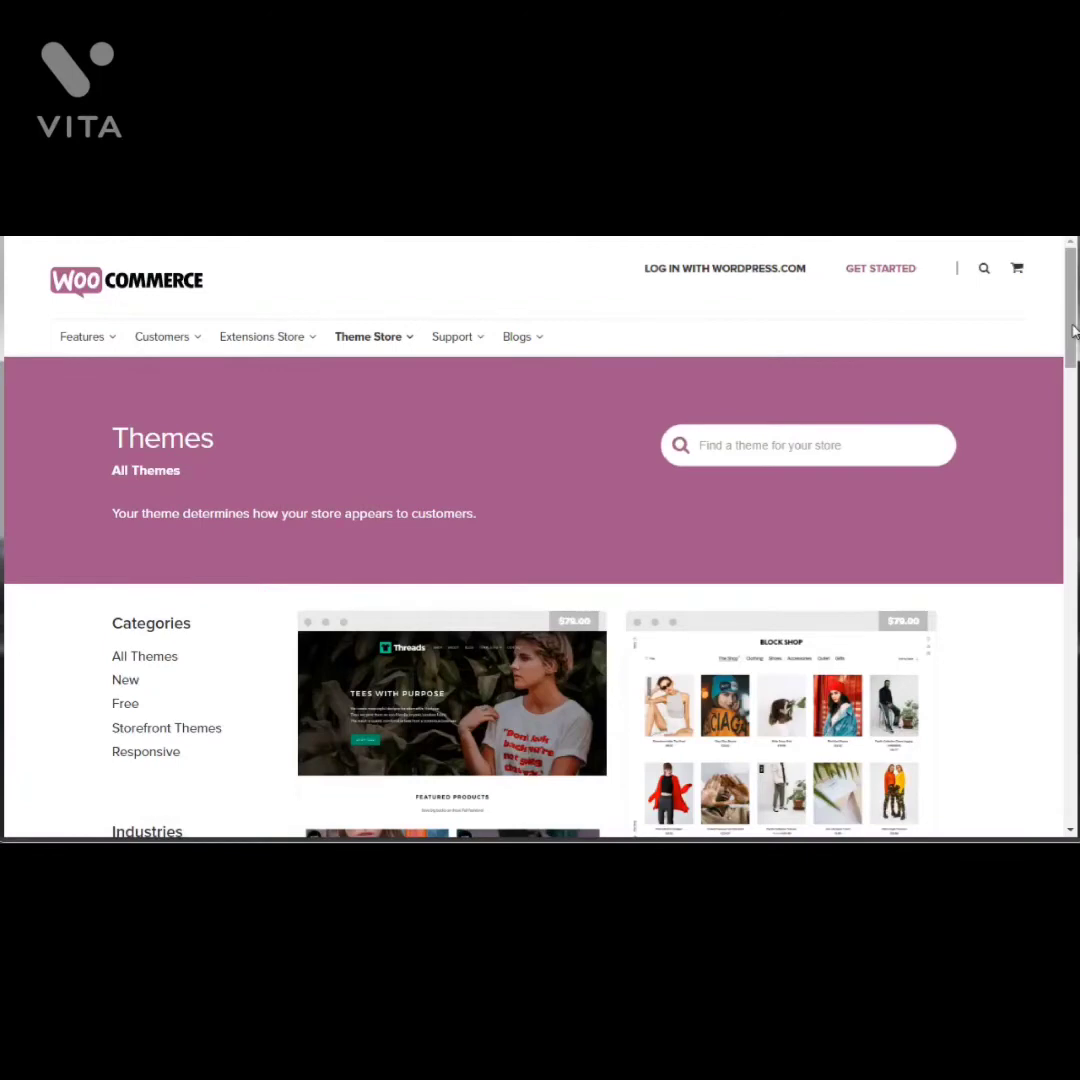
pyautogui.moveTo(1072, 340); pyautogui.dragTo(1070, 383)
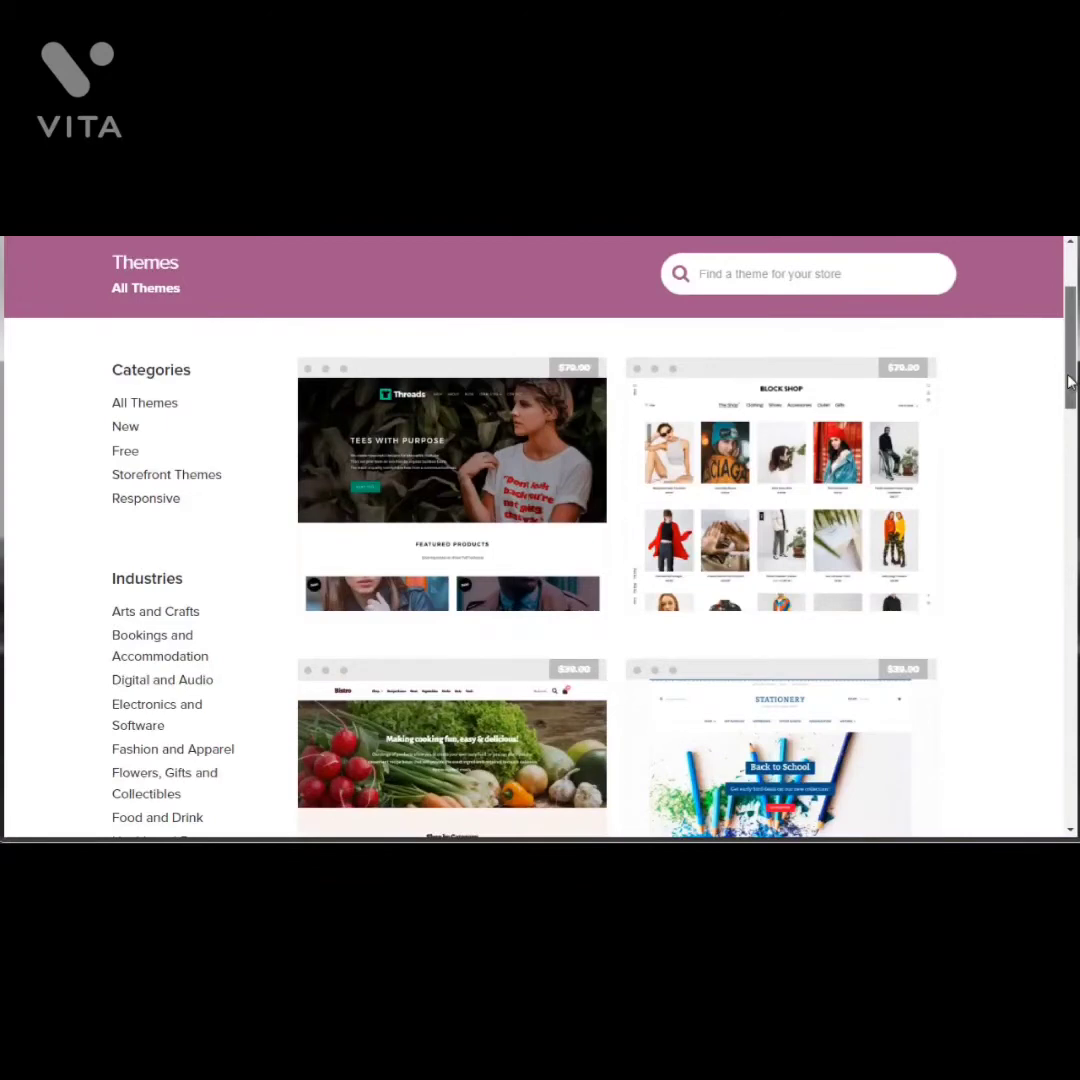
pyautogui.scroll(3, 1070, 380)
pyautogui.moveTo(372, 355)
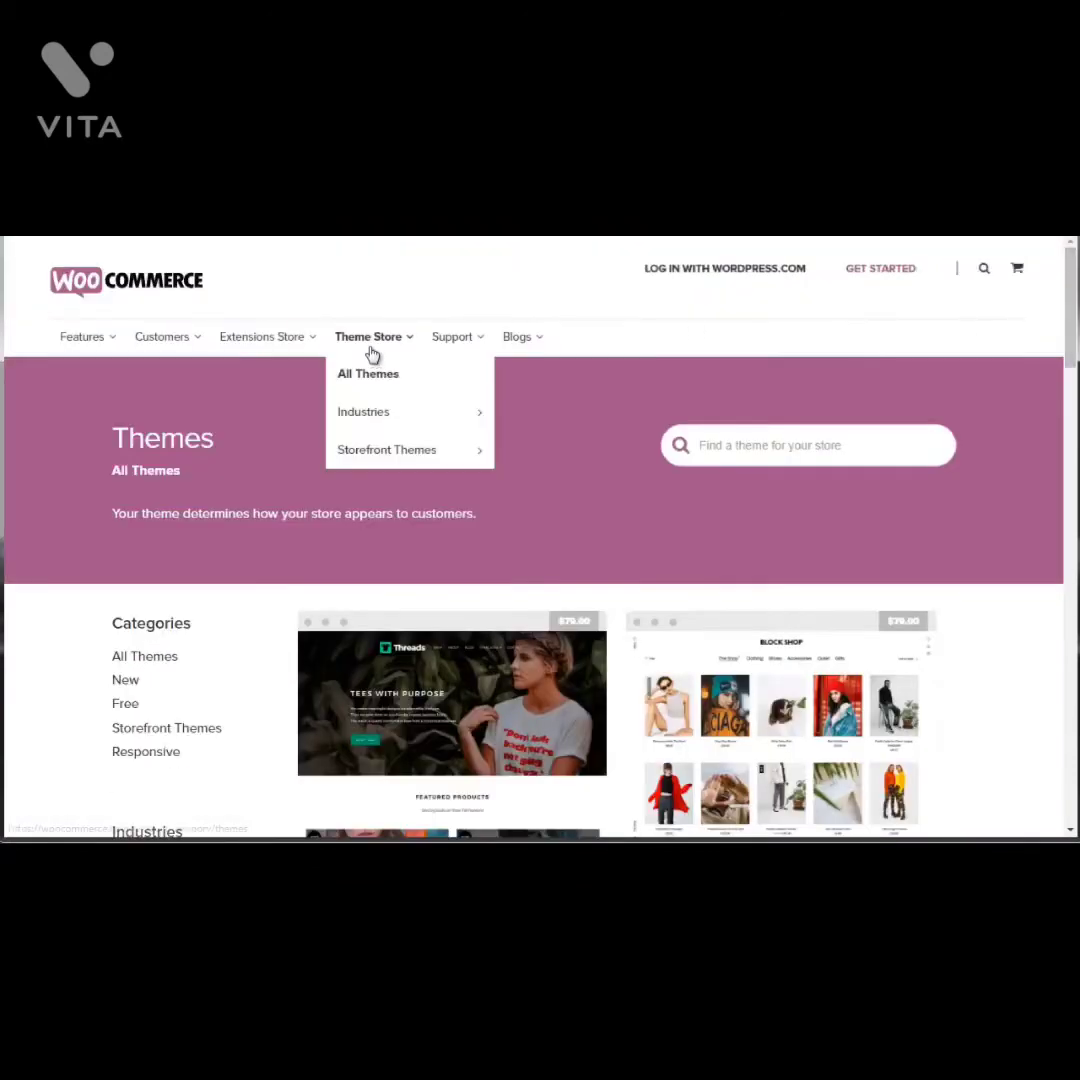
pyautogui.moveTo(397, 411)
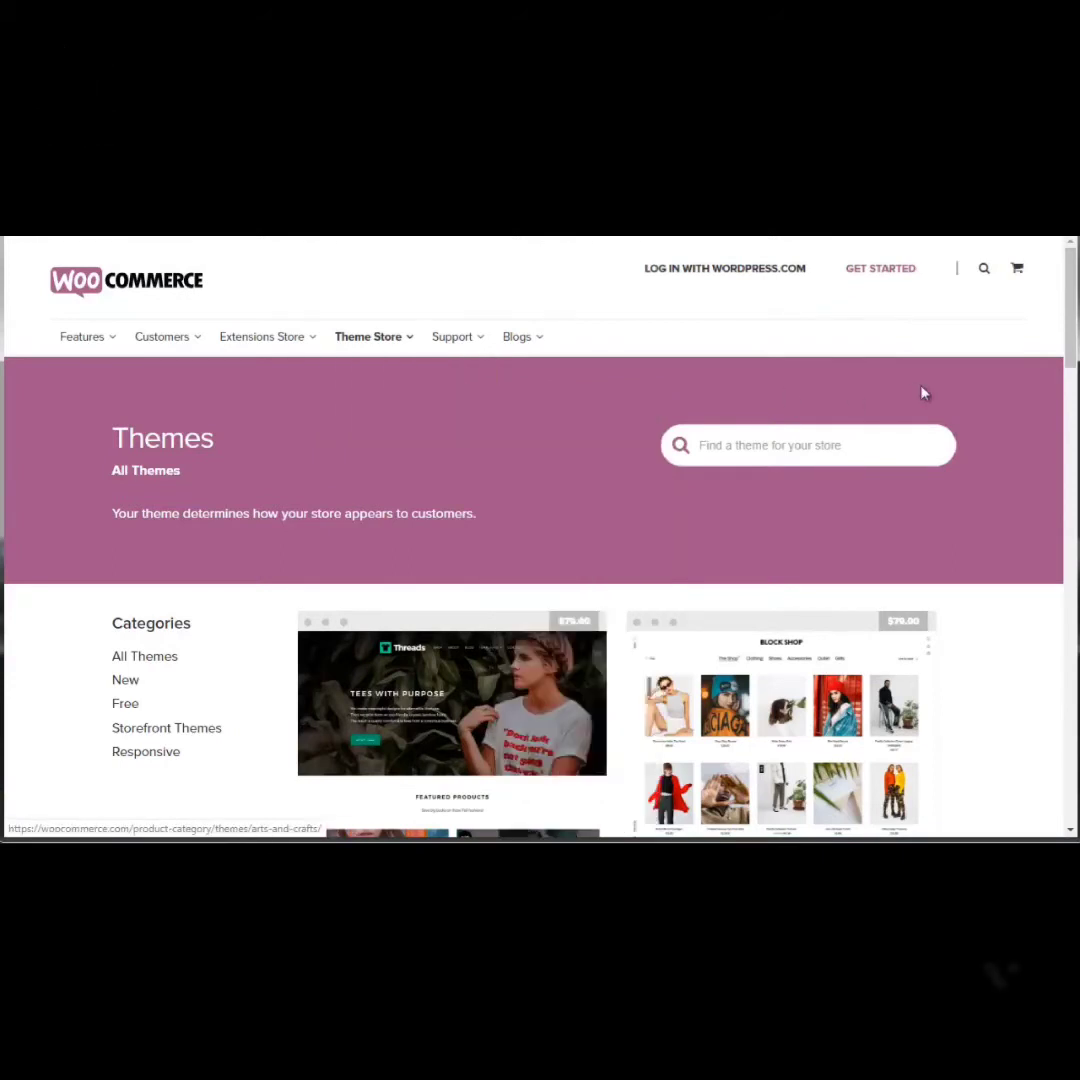
pyautogui.moveTo(1068, 333); pyautogui.dragTo(1066, 415)
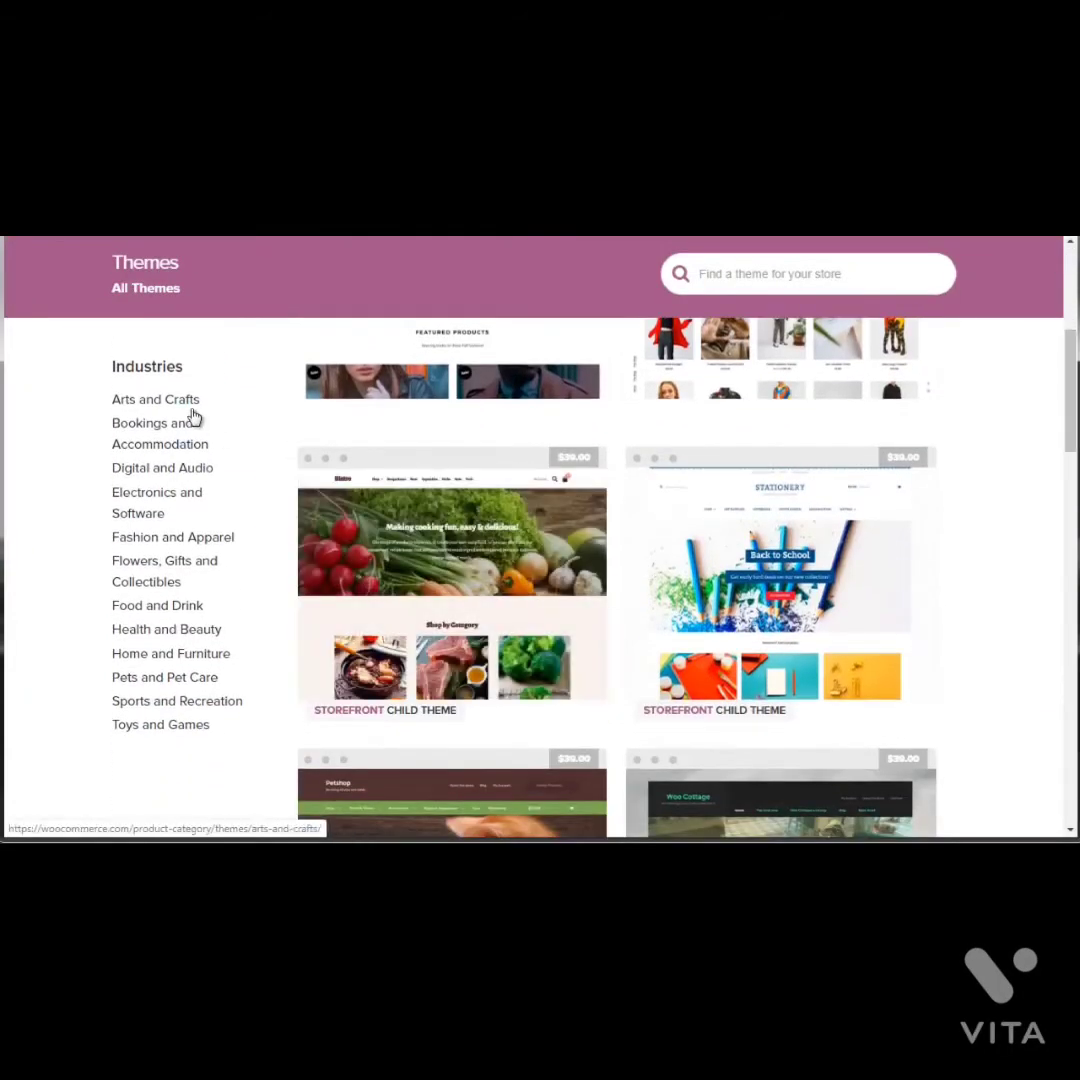
pyautogui.click(143, 522)
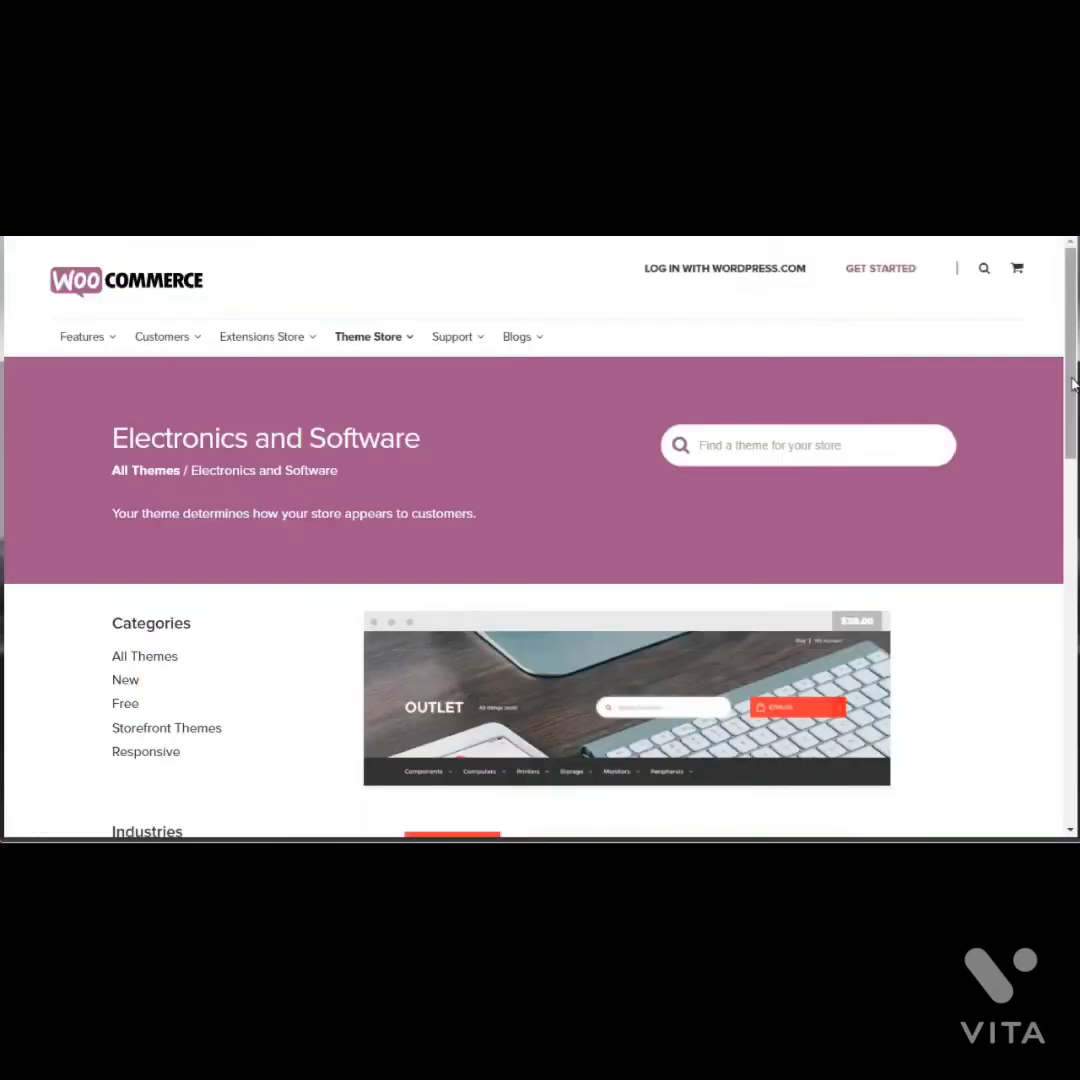
# Switch to the Arts and Crafts industry and view the product page of the Stationery theme
pyautogui.moveTo(1068, 425); pyautogui.dragTo(1076, 468)
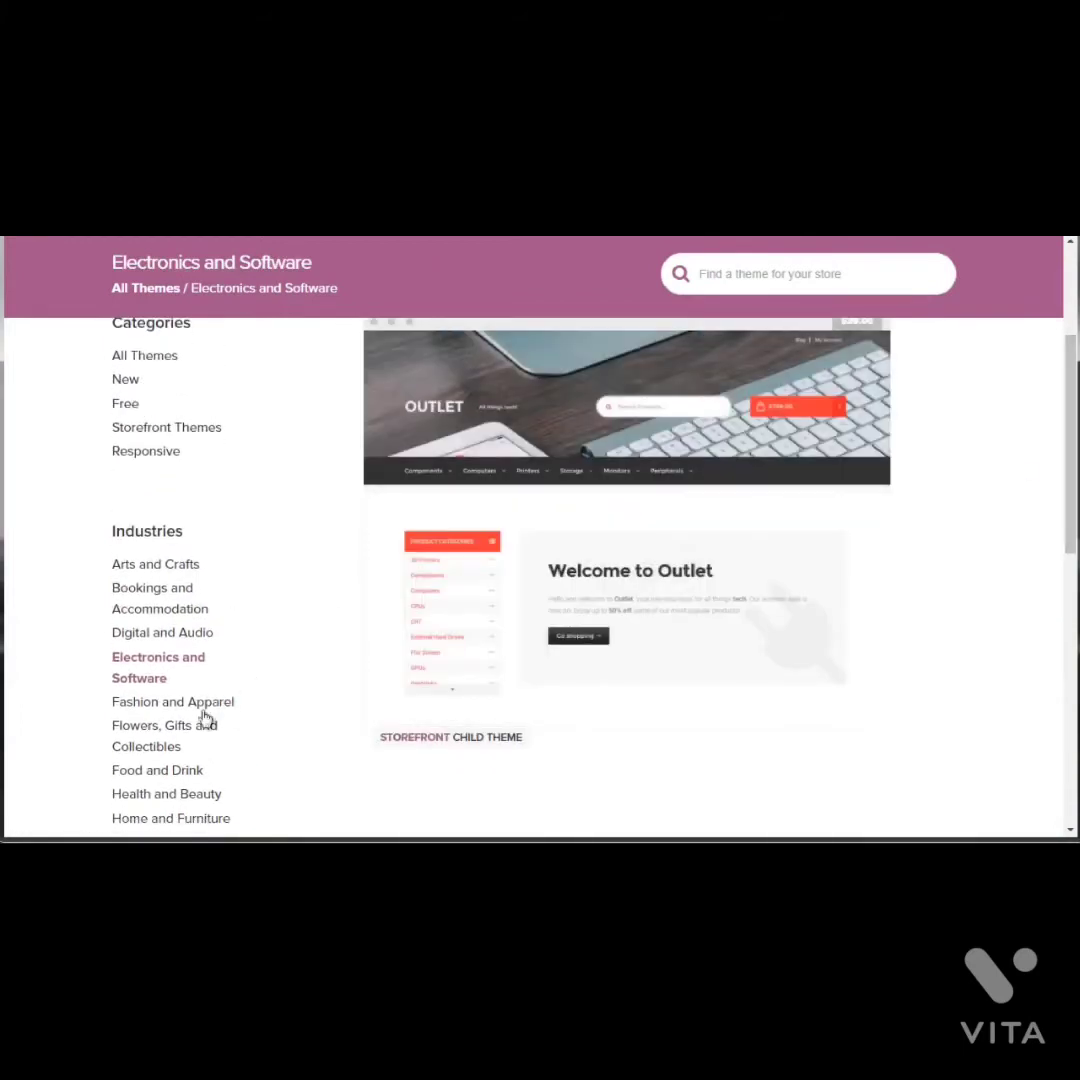
pyautogui.click(167, 570)
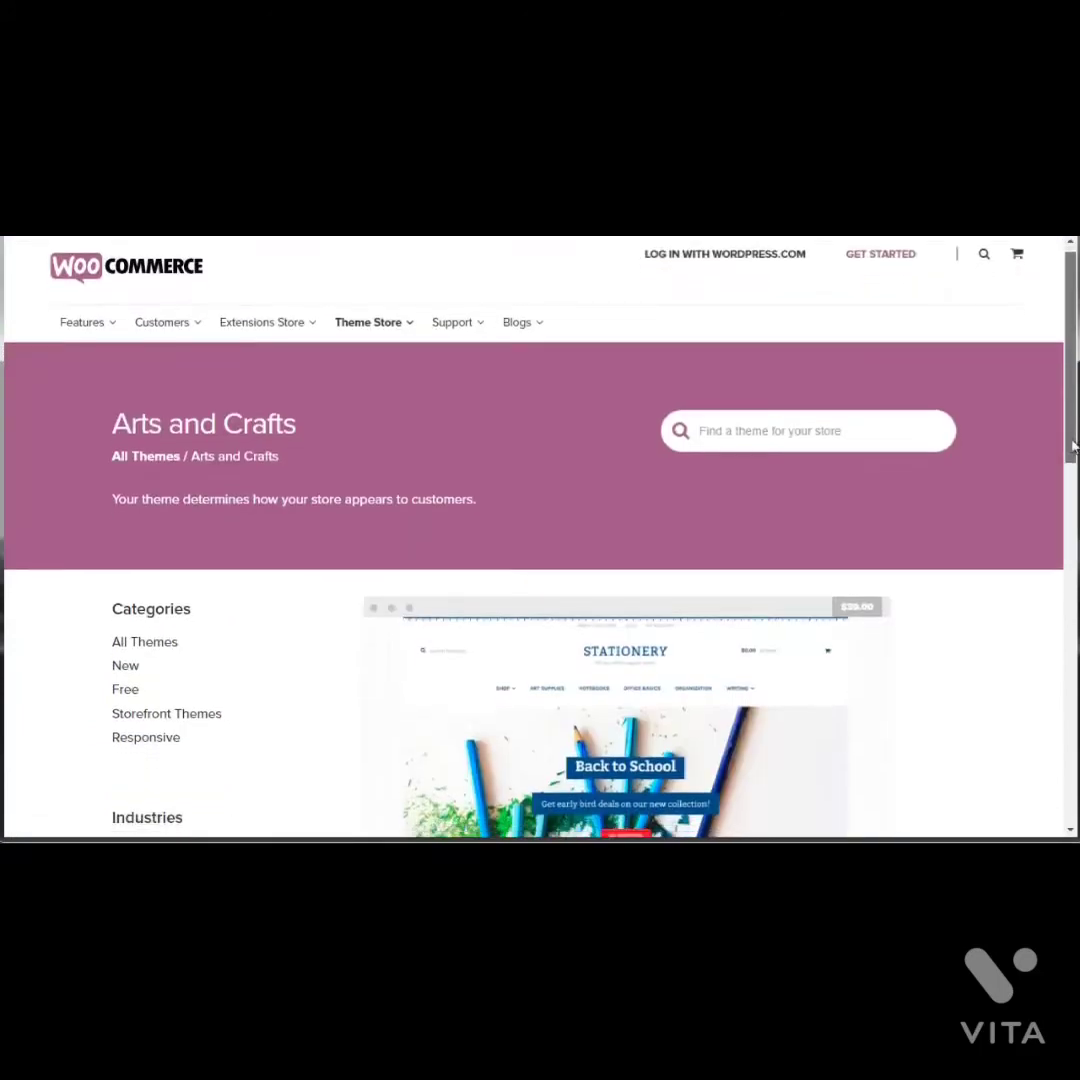
pyautogui.moveTo(1071, 441)
pyautogui.mouseDown()
pyautogui.moveTo(1066, 527)
pyautogui.moveTo(1054, 446)
pyautogui.moveTo(1054, 458)
pyautogui.mouseUp()
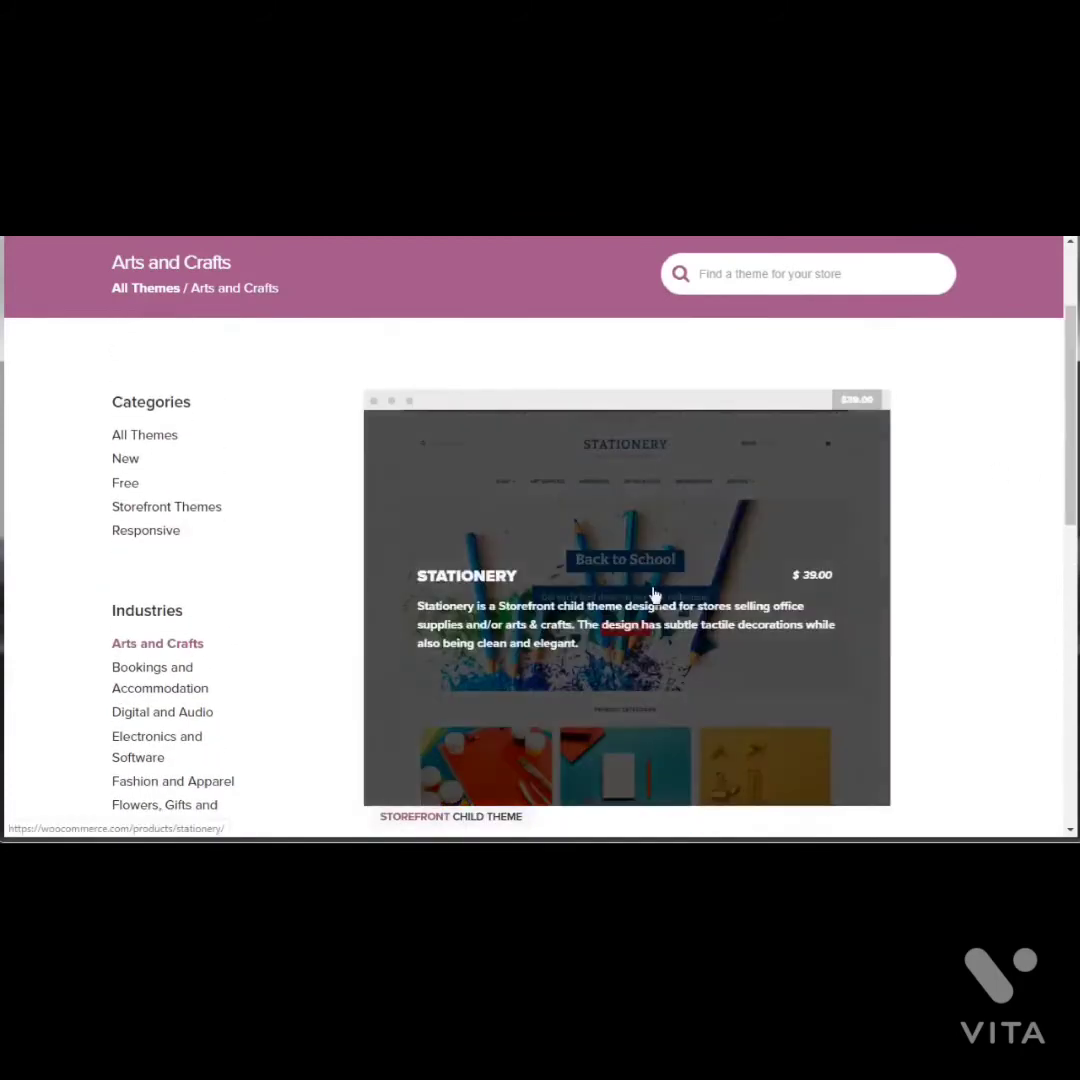
pyautogui.click(652, 594)
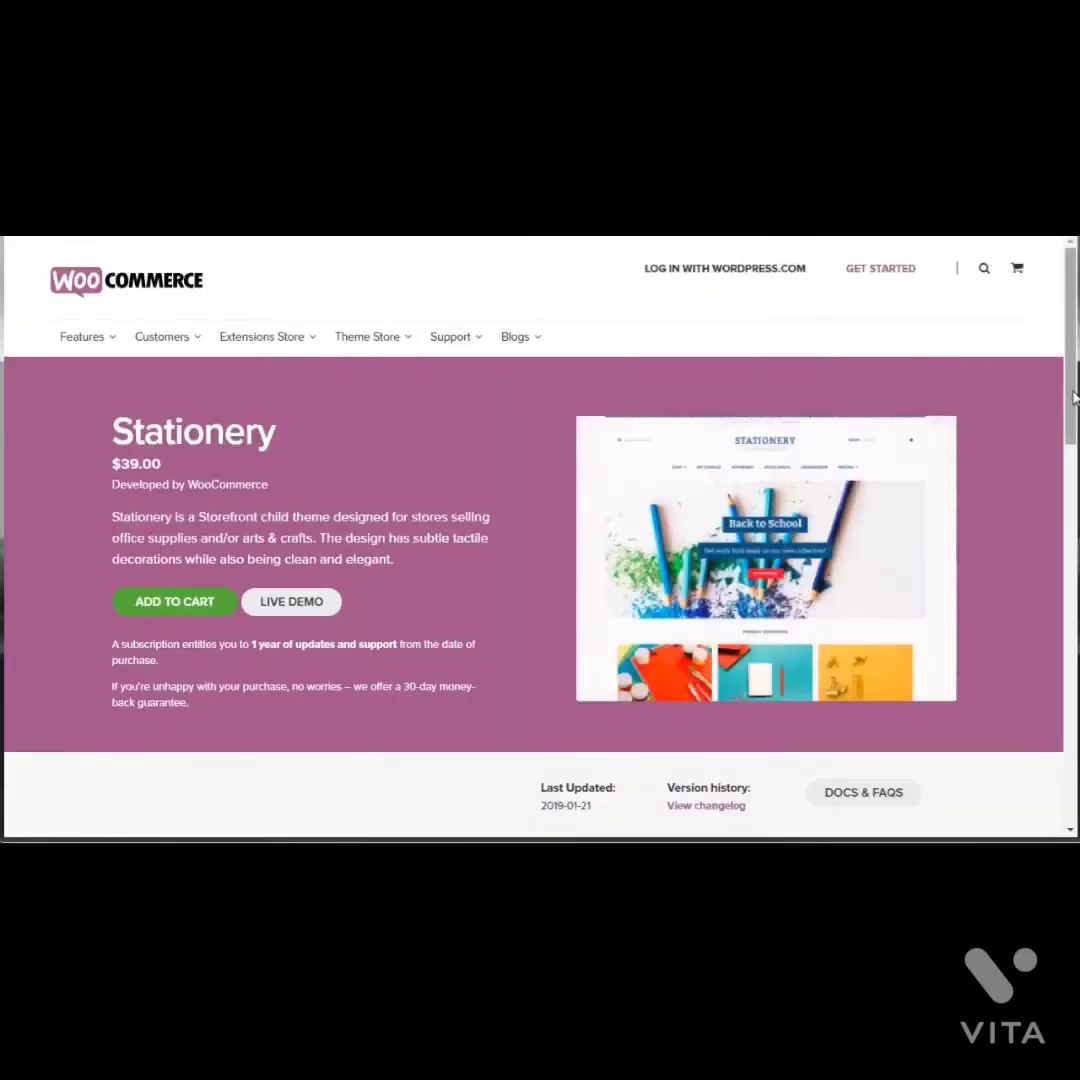
pyautogui.moveTo(1071, 395); pyautogui.dragTo(1039, 424)
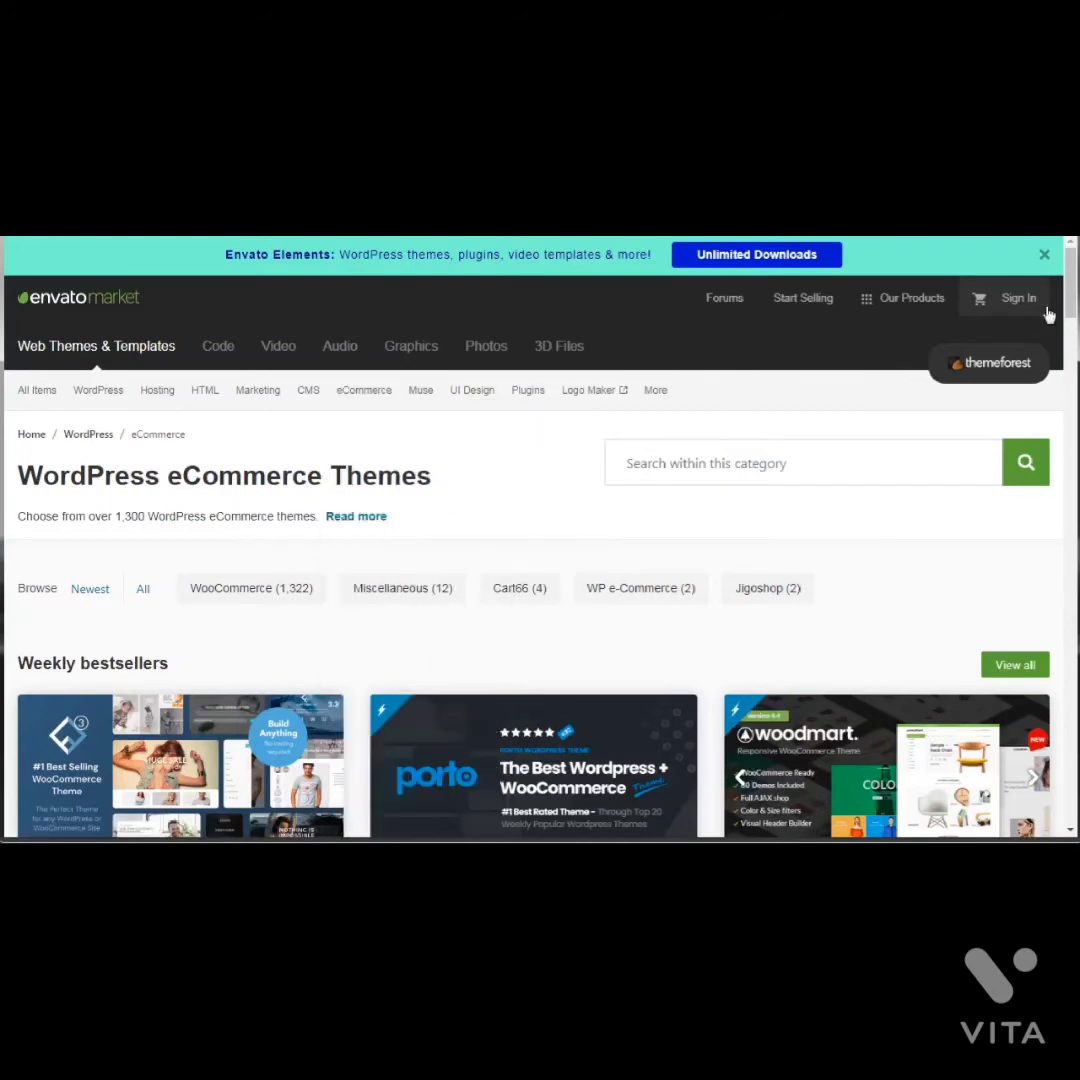
# Examine the weekly bestsellers and the themes under $49 on ThemeForest's WordPress eCommerce Themes page
pyautogui.moveTo(1068, 305); pyautogui.dragTo(1075, 347)
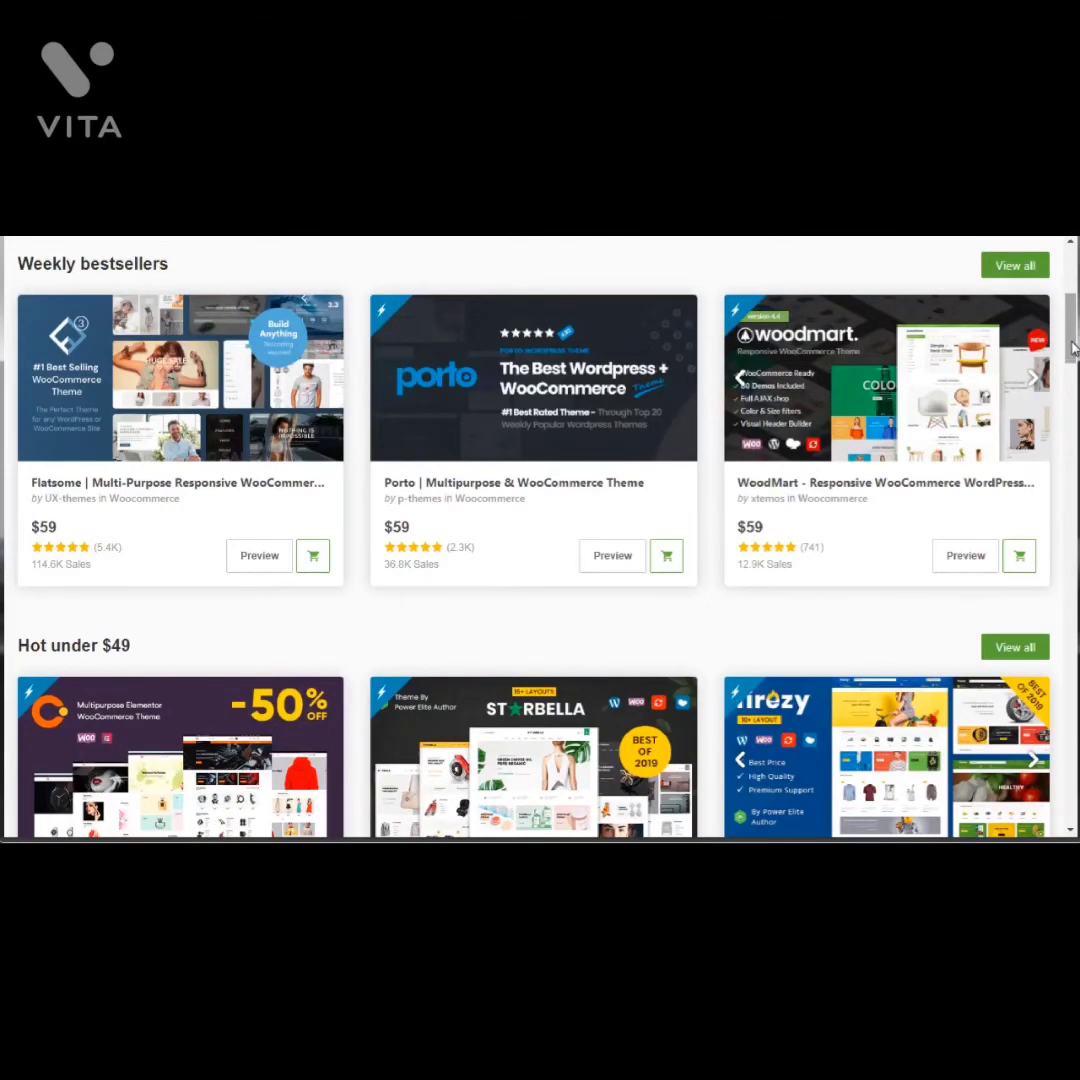
pyautogui.moveTo(1072, 348); pyautogui.dragTo(1072, 350)
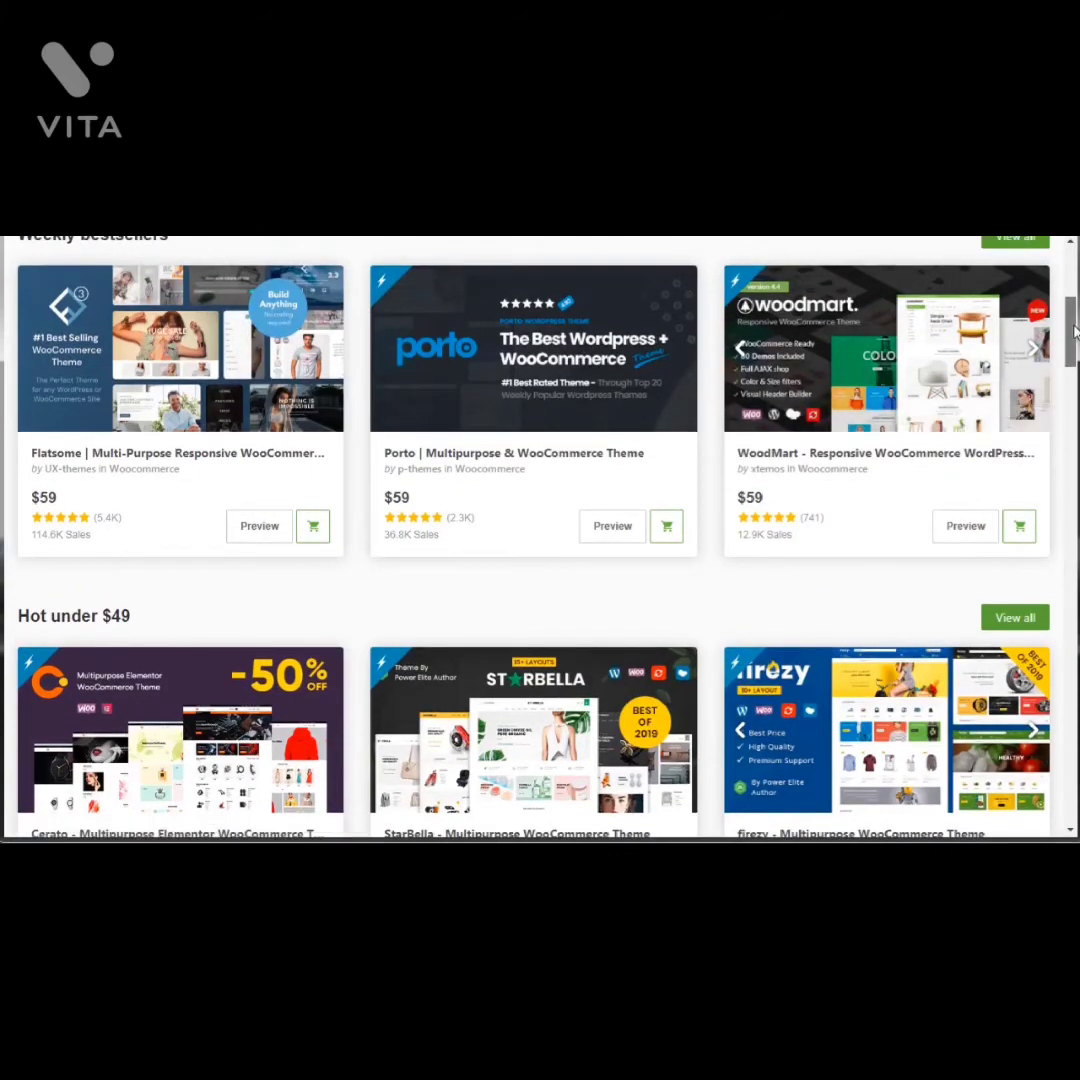
pyautogui.moveTo(1074, 330)
pyautogui.mouseDown()
pyautogui.moveTo(1070, 574)
pyautogui.moveTo(1058, 400)
pyautogui.moveTo(1070, 280)
pyautogui.moveTo(1070, 301)
pyautogui.mouseUp()
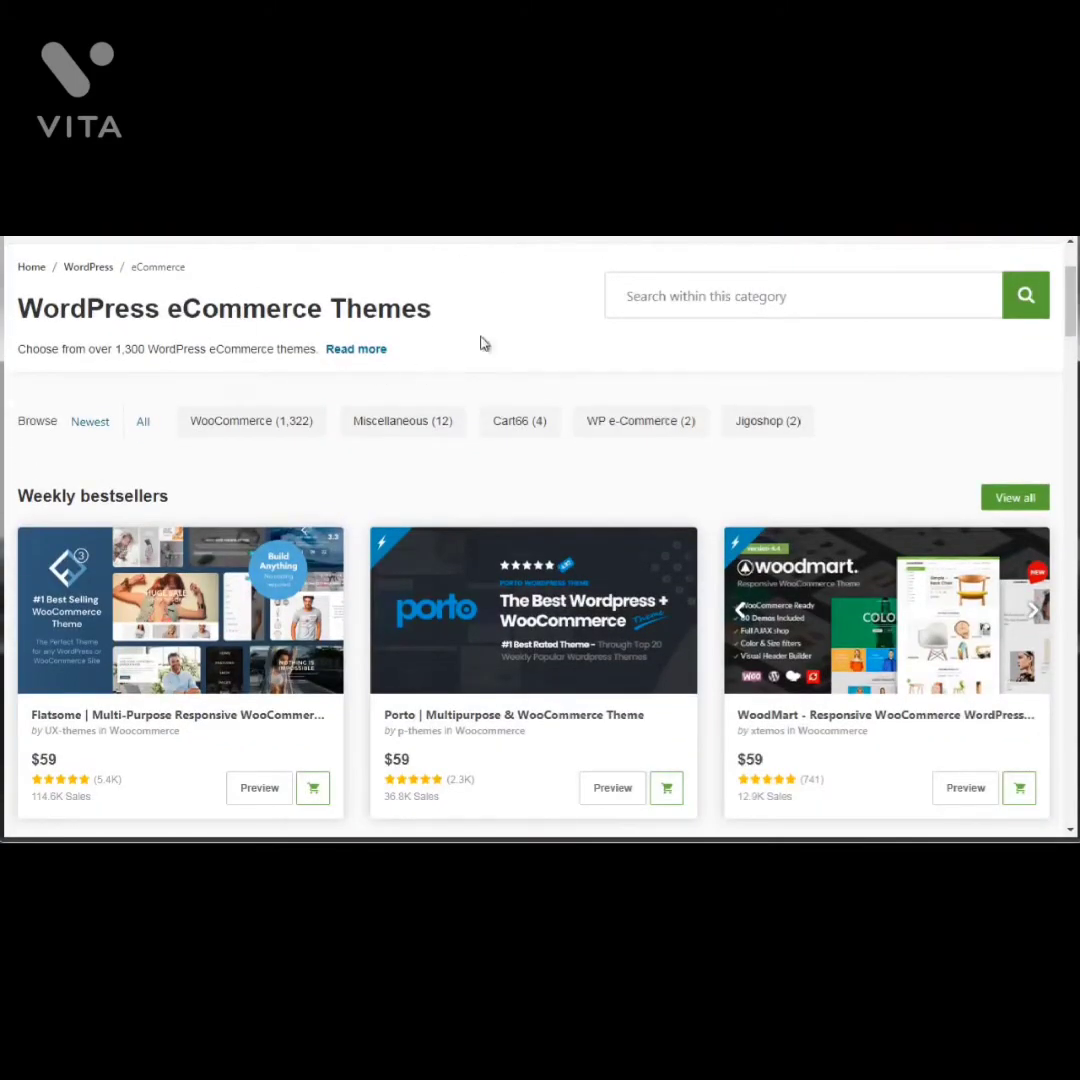
pyautogui.scroll(2, 222, 497)
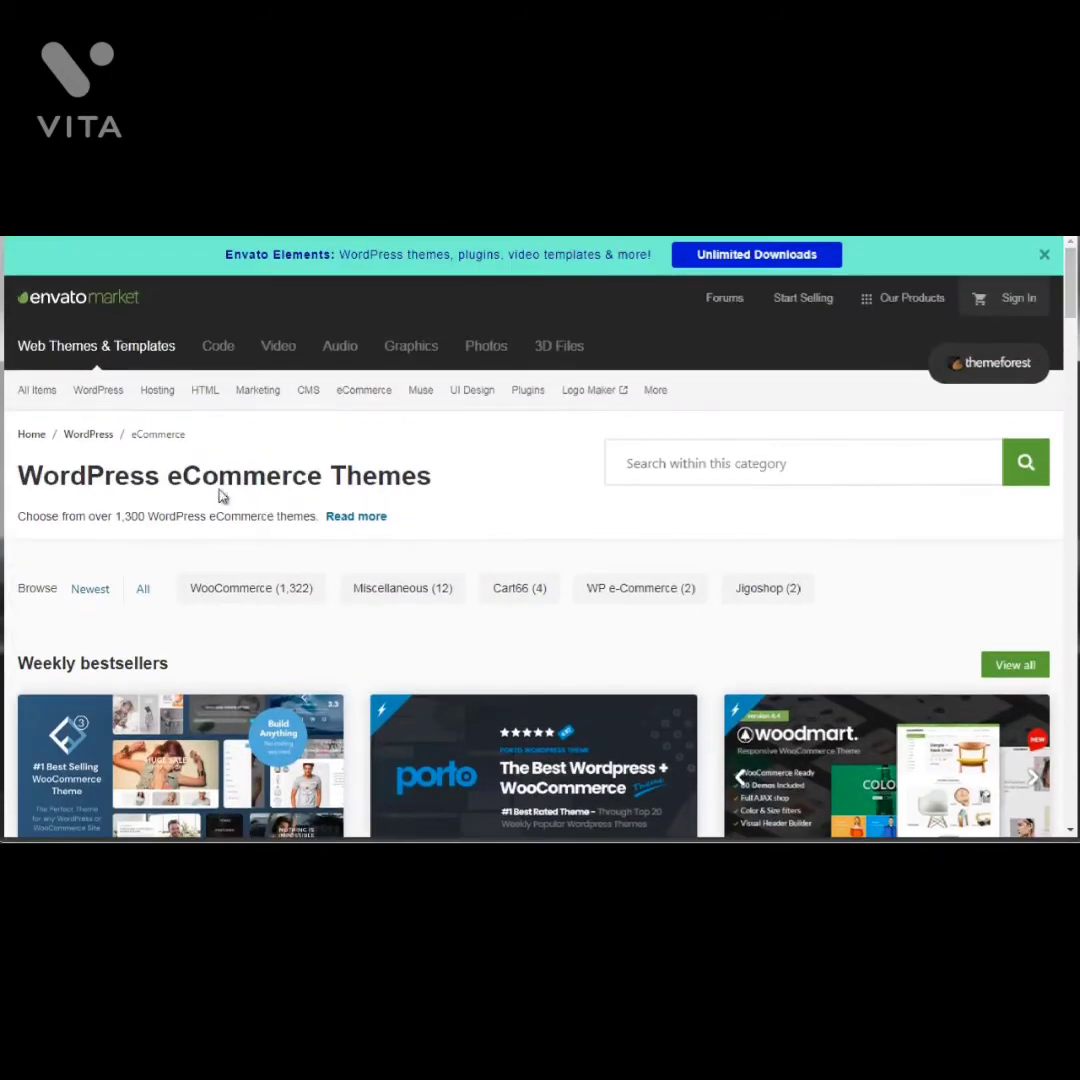
# Review the eCommerce theme subcategories and the weekly bestseller cards on ThemeForest
pyautogui.moveTo(98, 392)
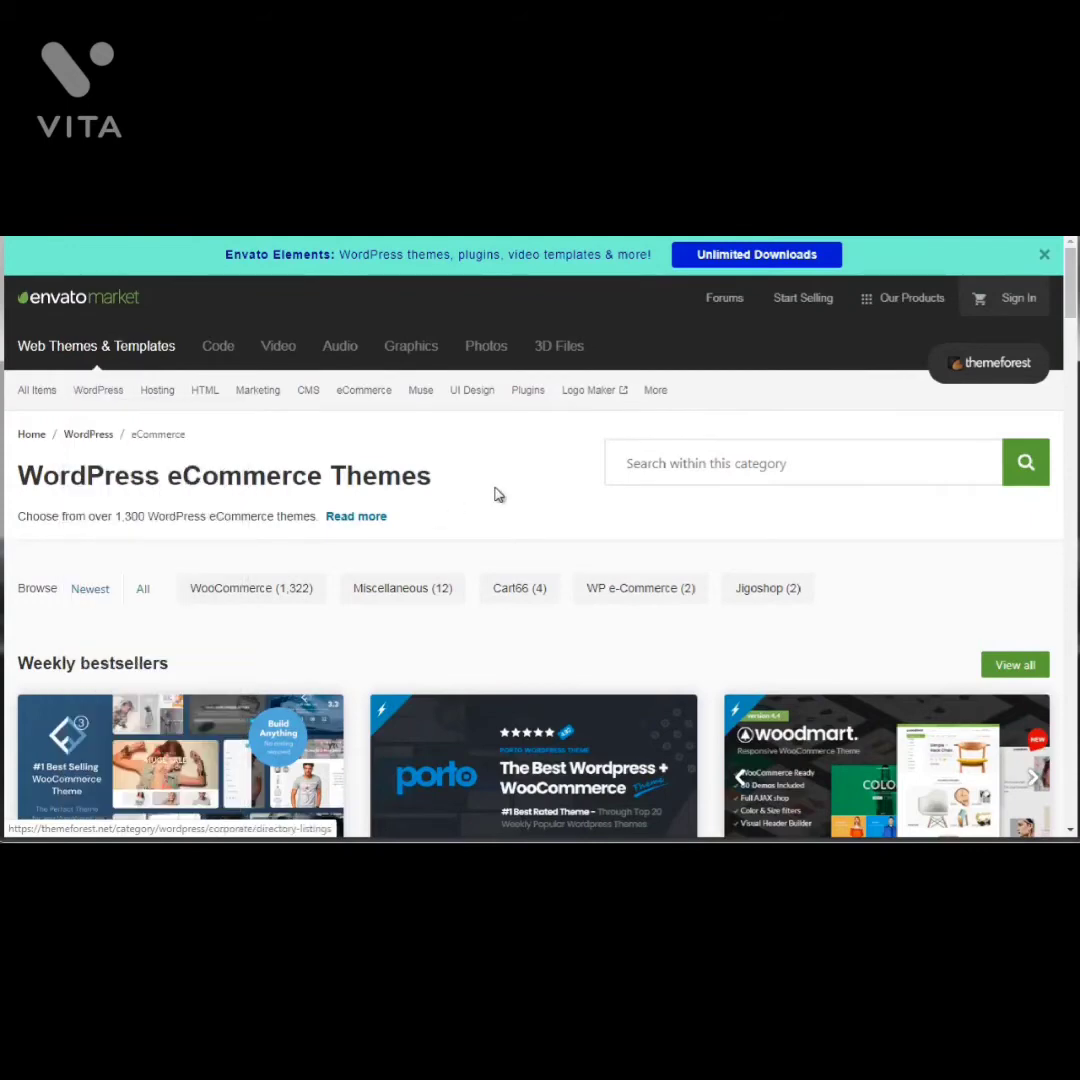
pyautogui.scroll(-2, 1070, 325)
pyautogui.scroll(-1, 1070, 325)
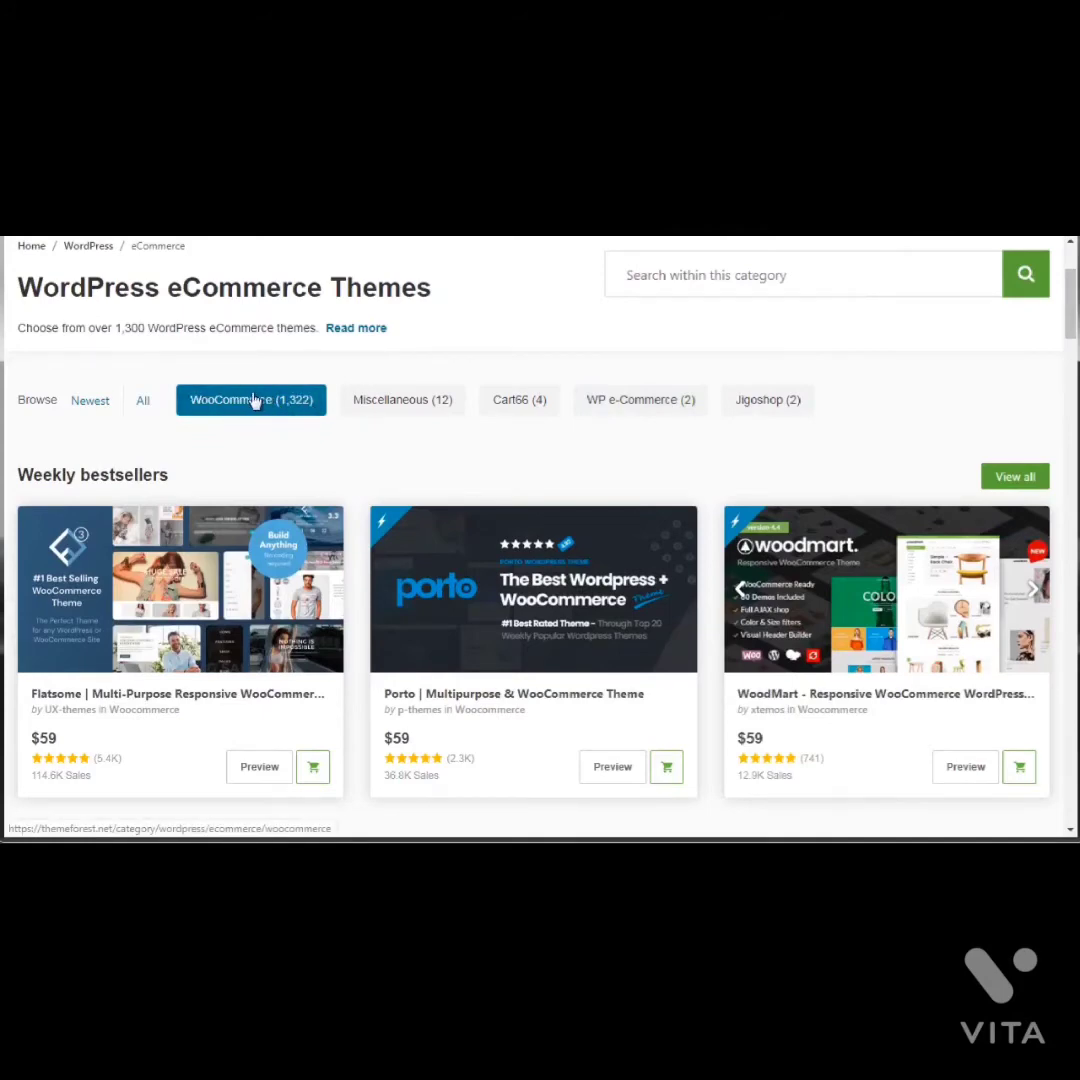
pyautogui.click(520, 405)
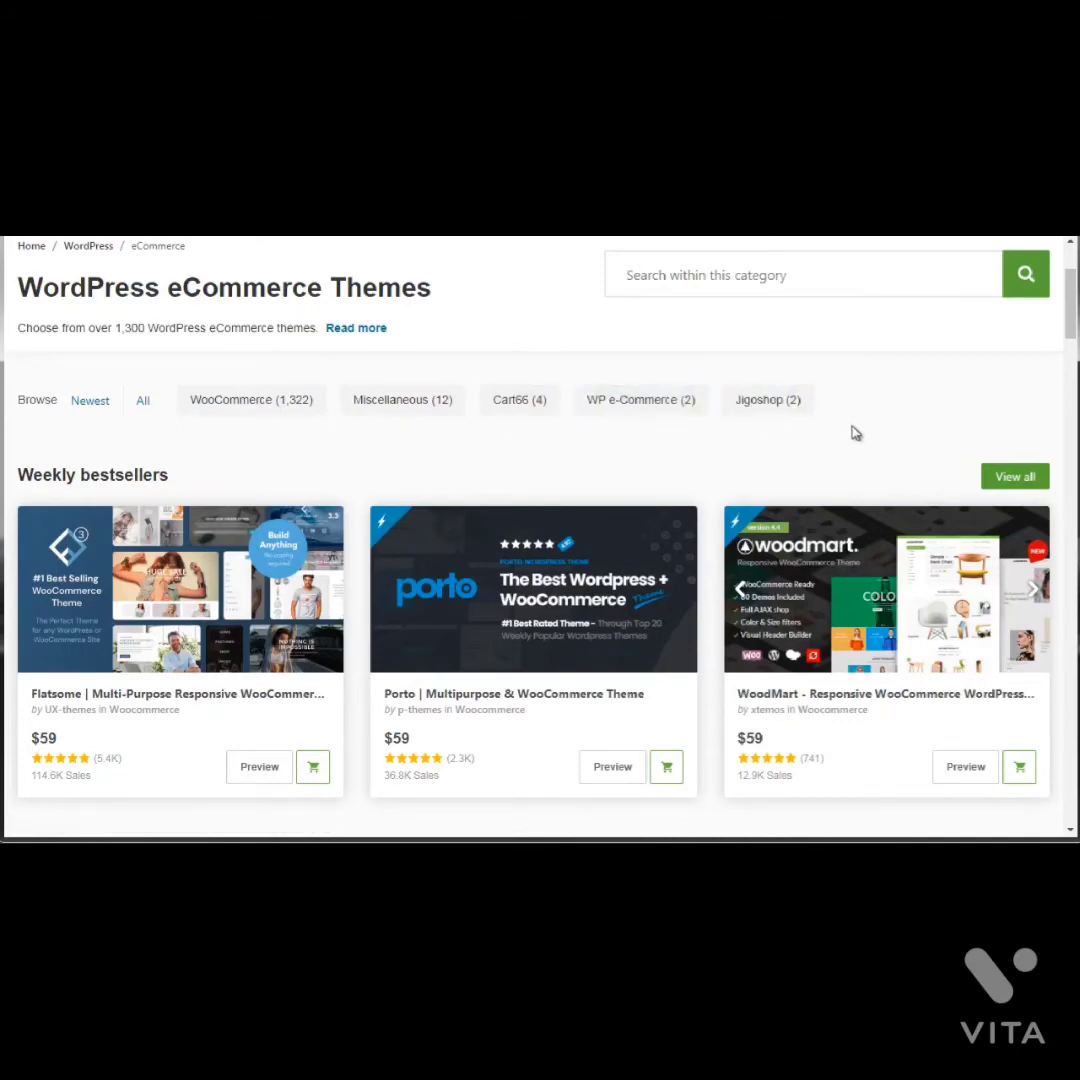
pyautogui.scroll(-2, 1073, 290)
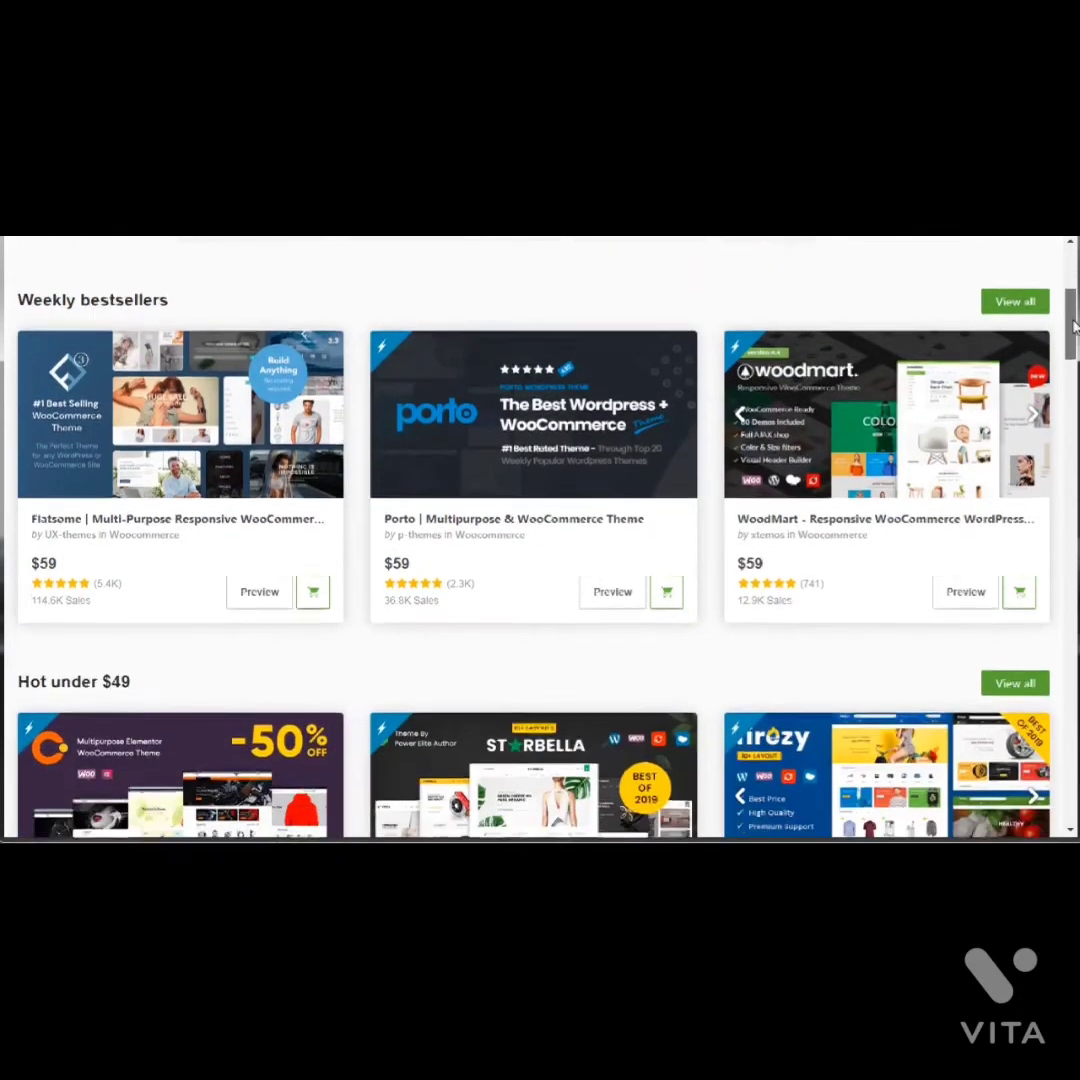
pyautogui.scroll(1, 1073, 311)
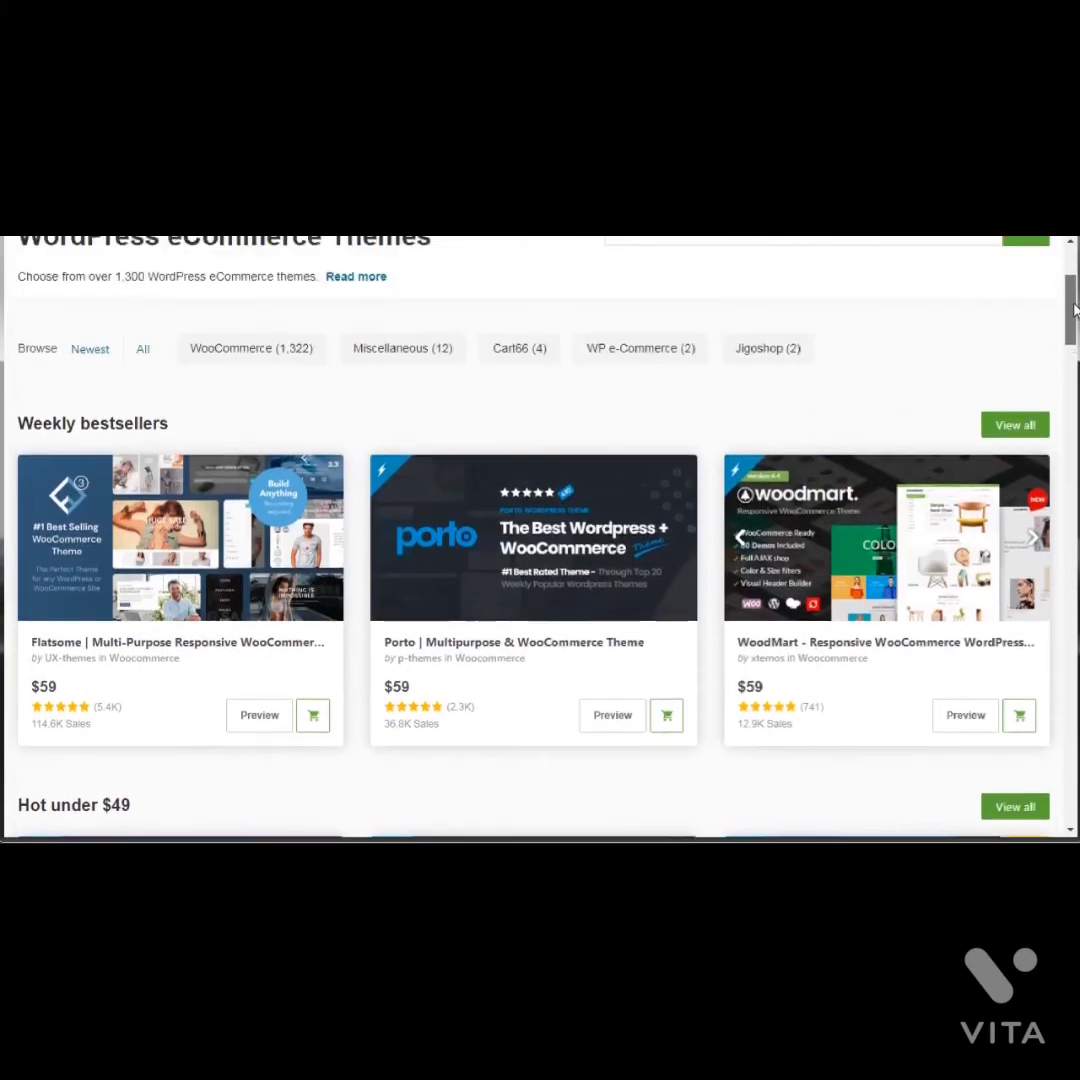
pyautogui.scroll(1, 1073, 311)
pyautogui.scroll(-7, 1073, 311)
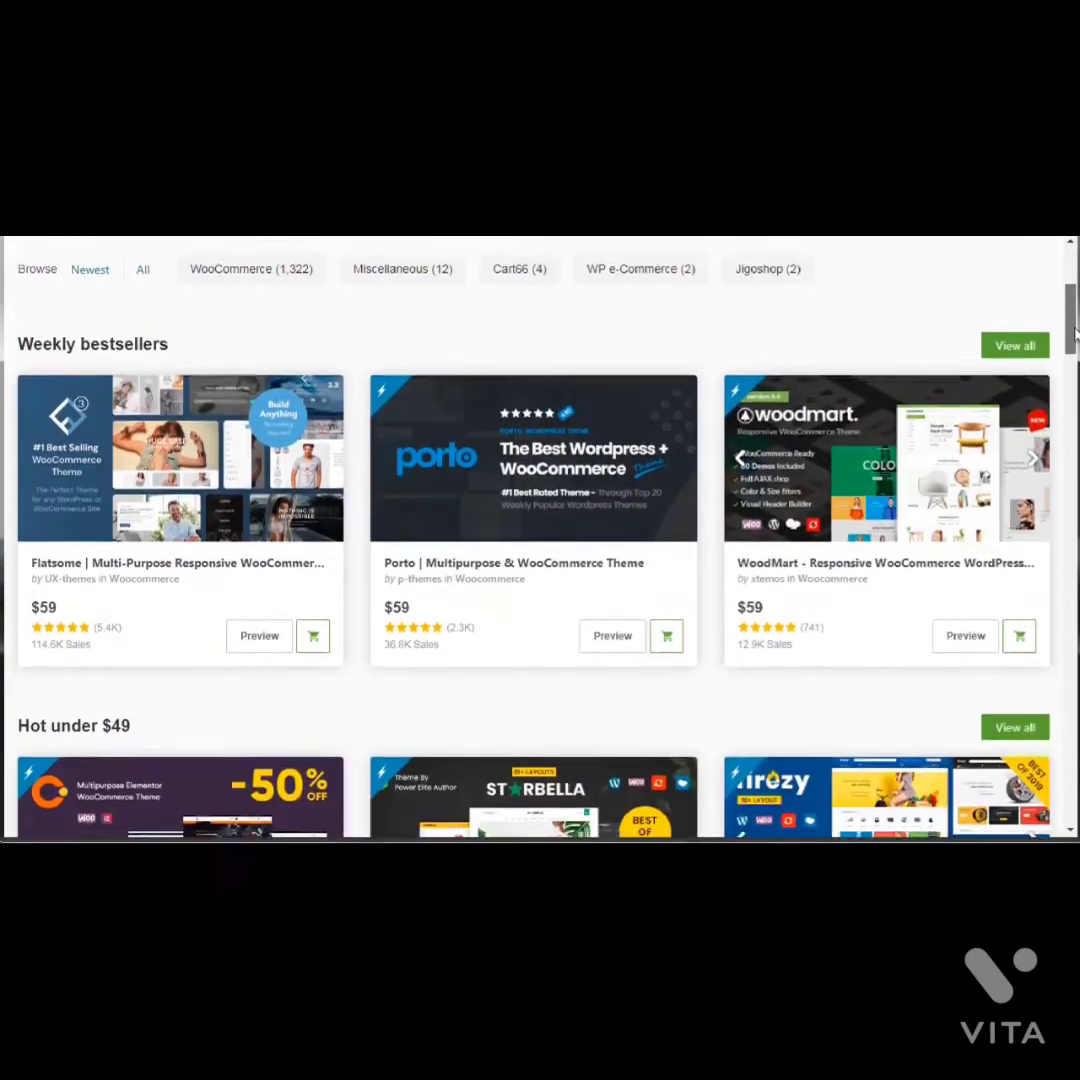
pyautogui.scroll(-9, 1073, 311)
pyautogui.scroll(14, 1073, 311)
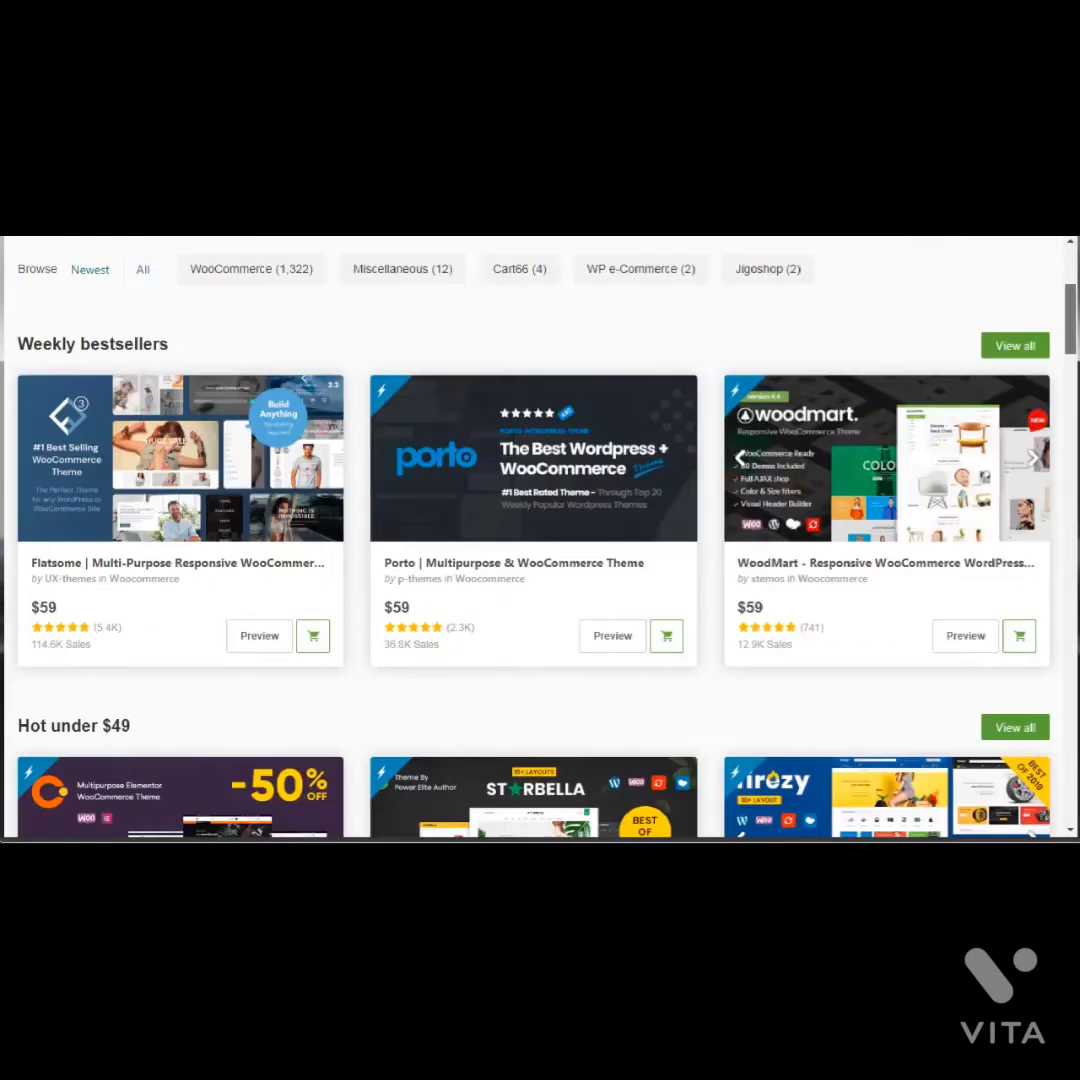
pyautogui.scroll(-1, 1073, 311)
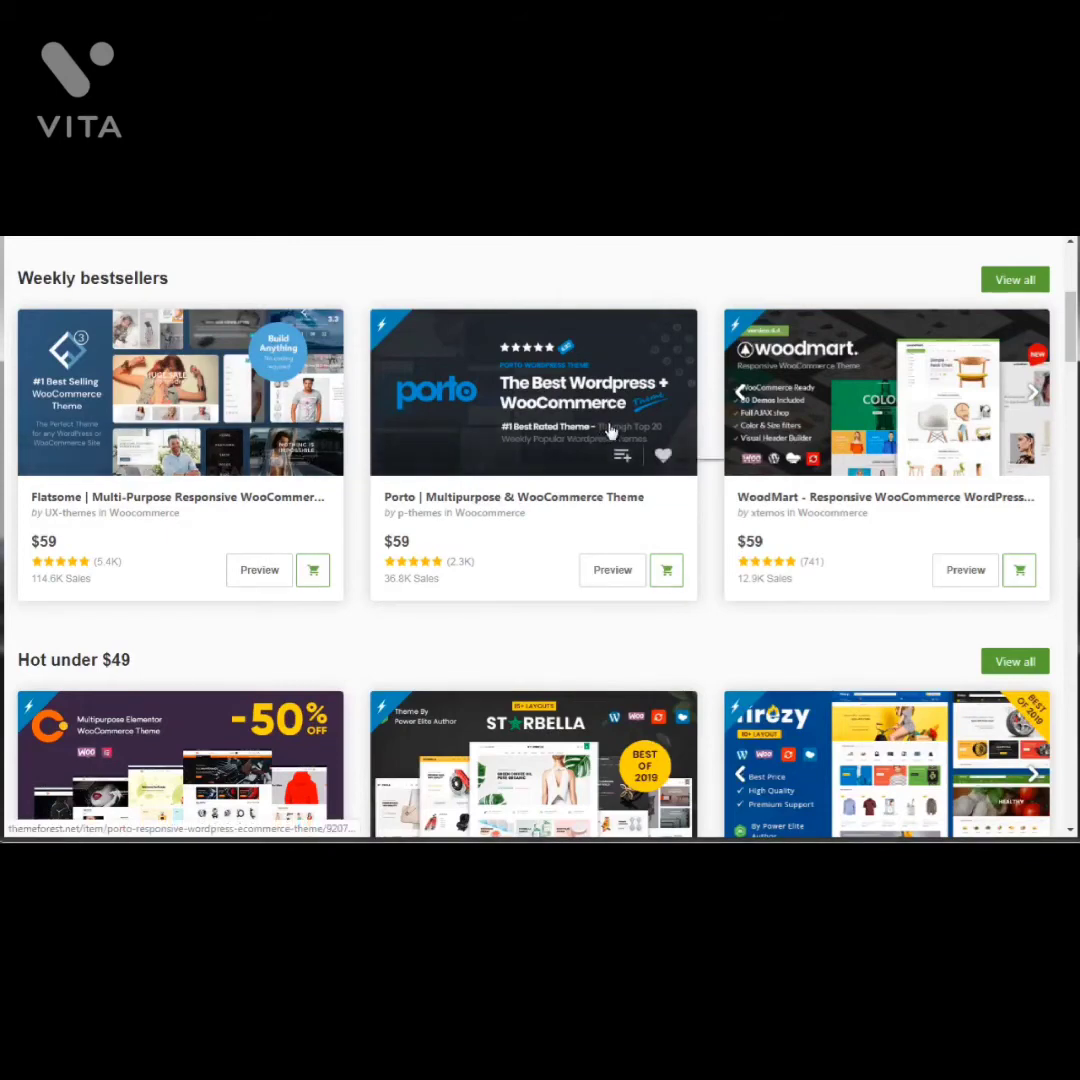
# Open the WoodMart theme page, accept the cookie notice, and review its license options and feature overview
pyautogui.click(798, 418)
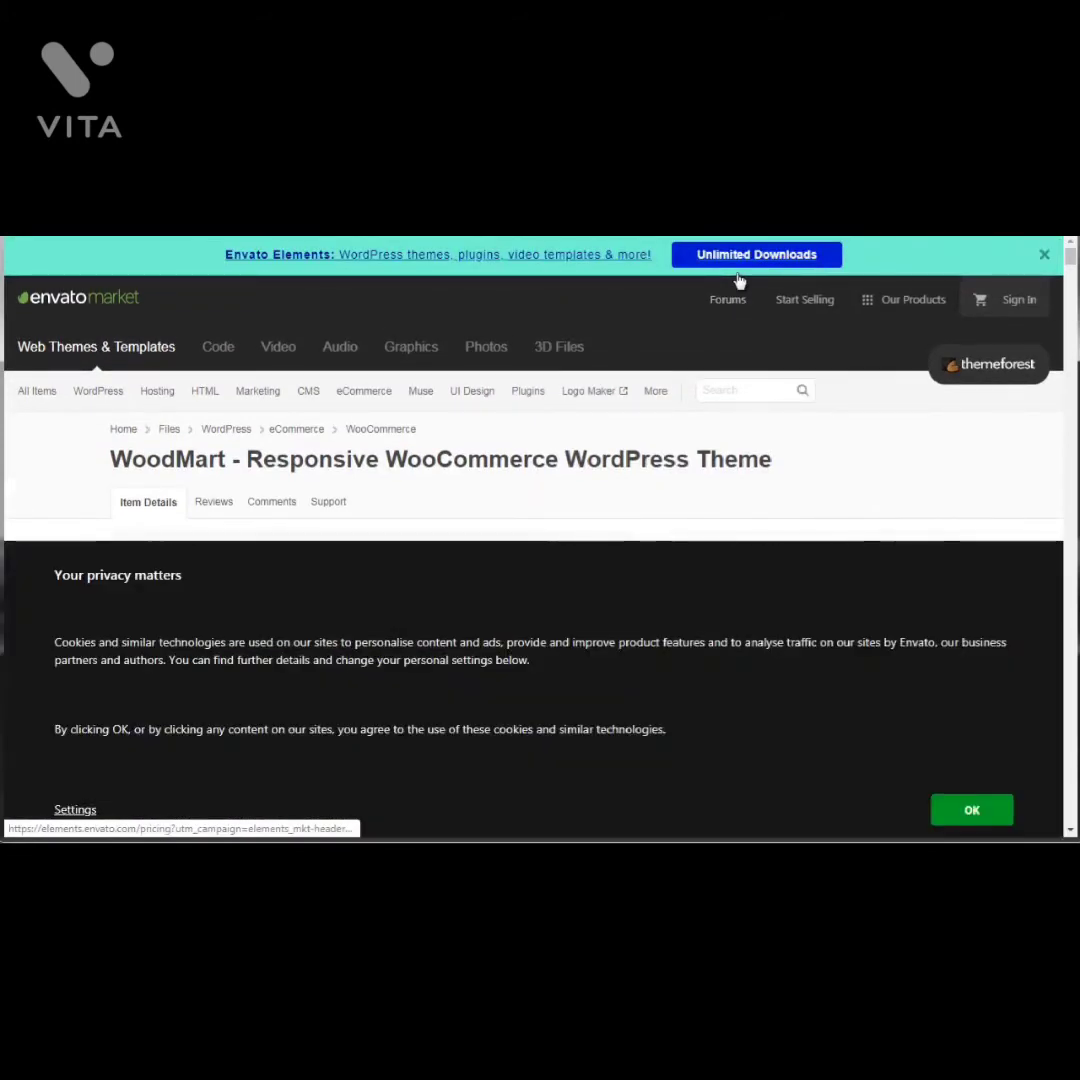
pyautogui.click(972, 810)
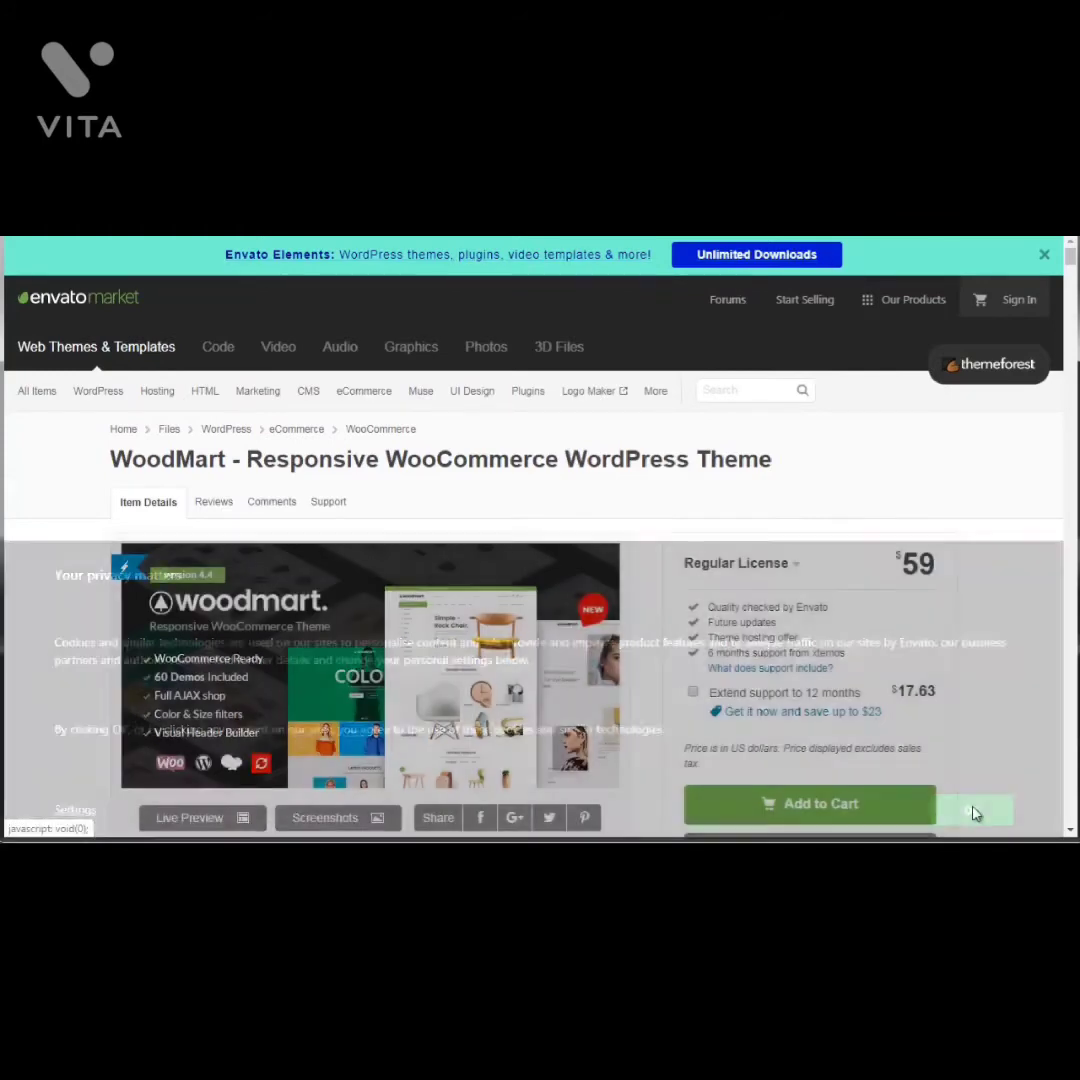
pyautogui.moveTo(1070, 258)
pyautogui.mouseDown()
pyautogui.moveTo(1071, 270)
pyautogui.moveTo(1068, 258)
pyautogui.mouseUp()
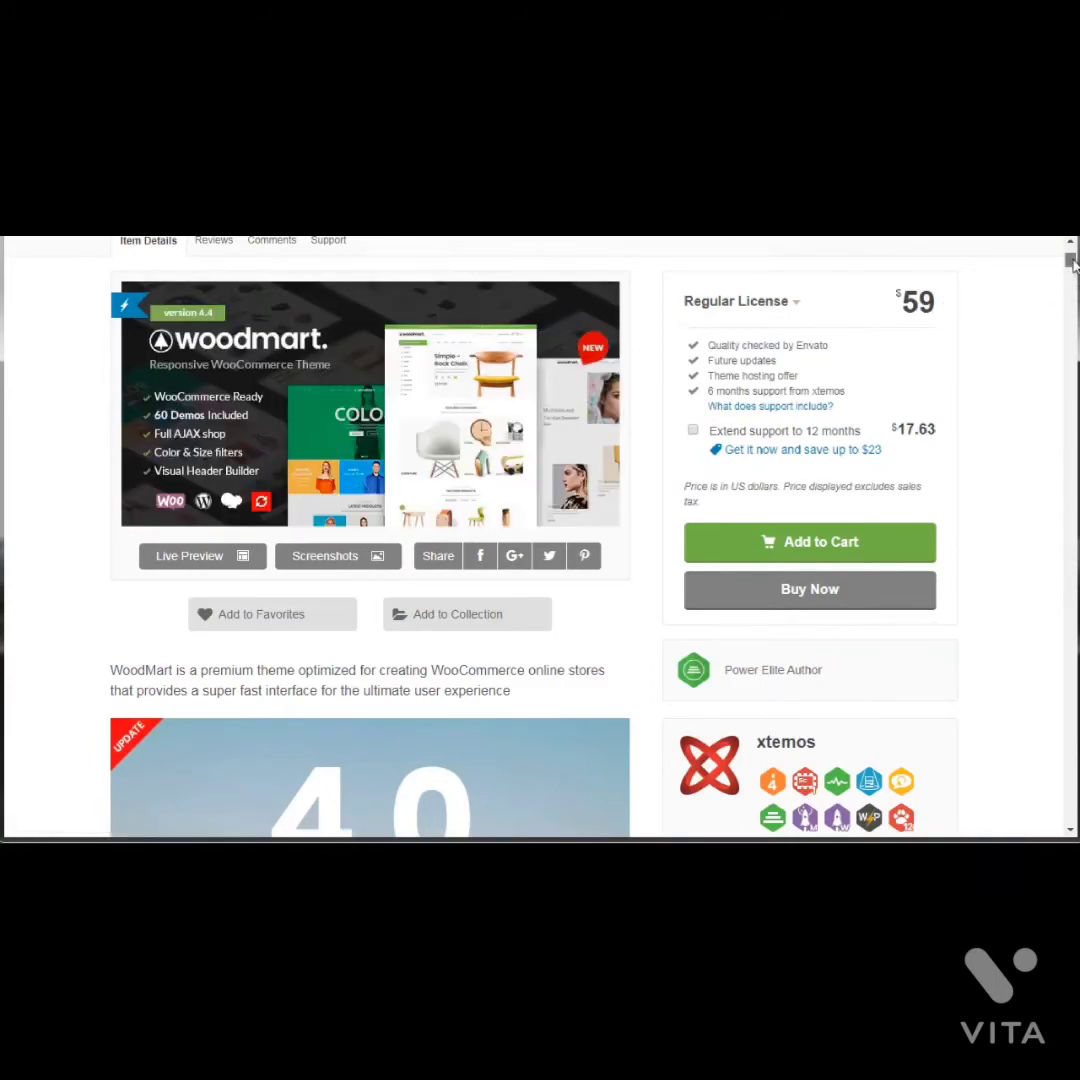
pyautogui.scroll(-1, 1072, 262)
pyautogui.scroll(2, 1072, 262)
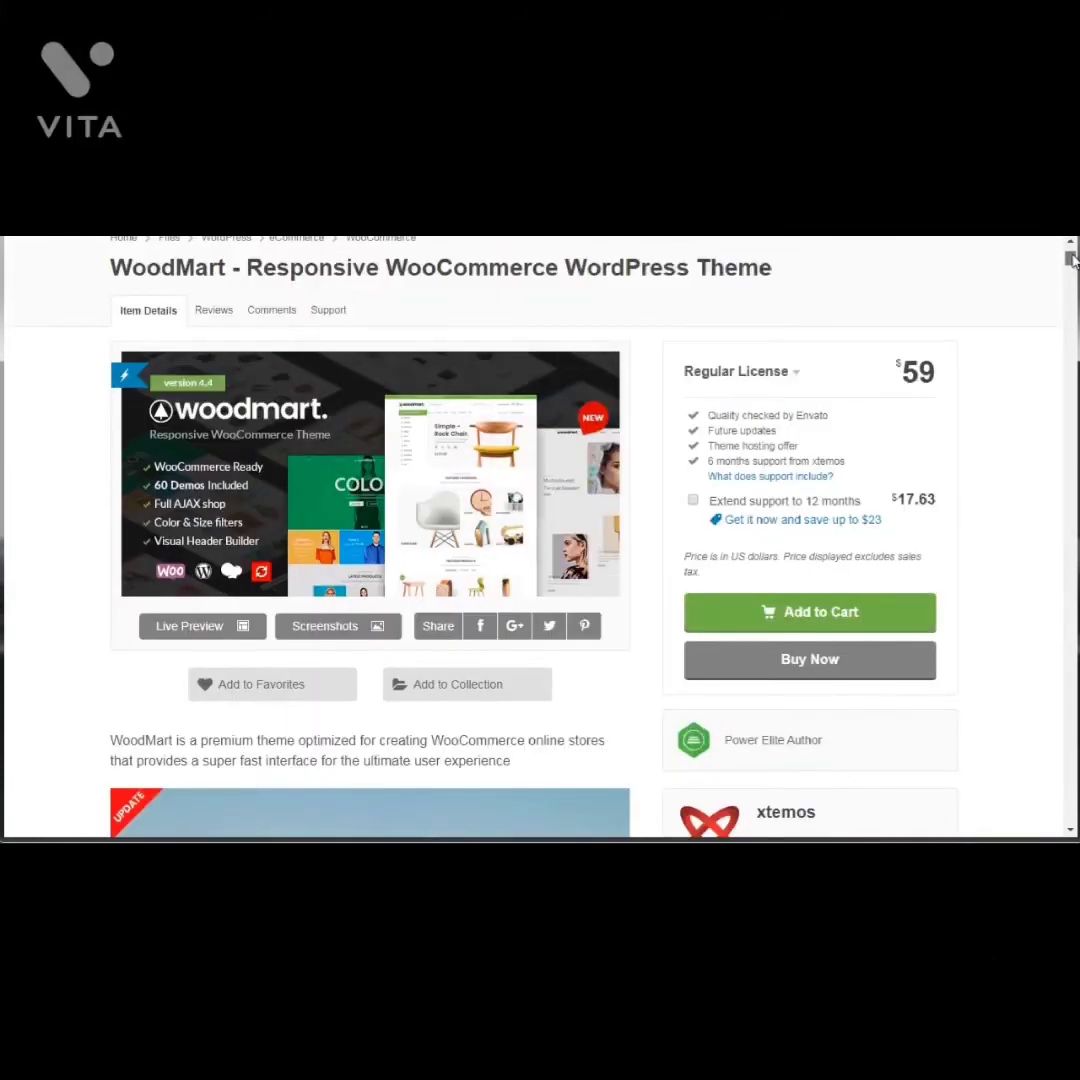
pyautogui.moveTo(1072, 258); pyautogui.dragTo(1069, 367)
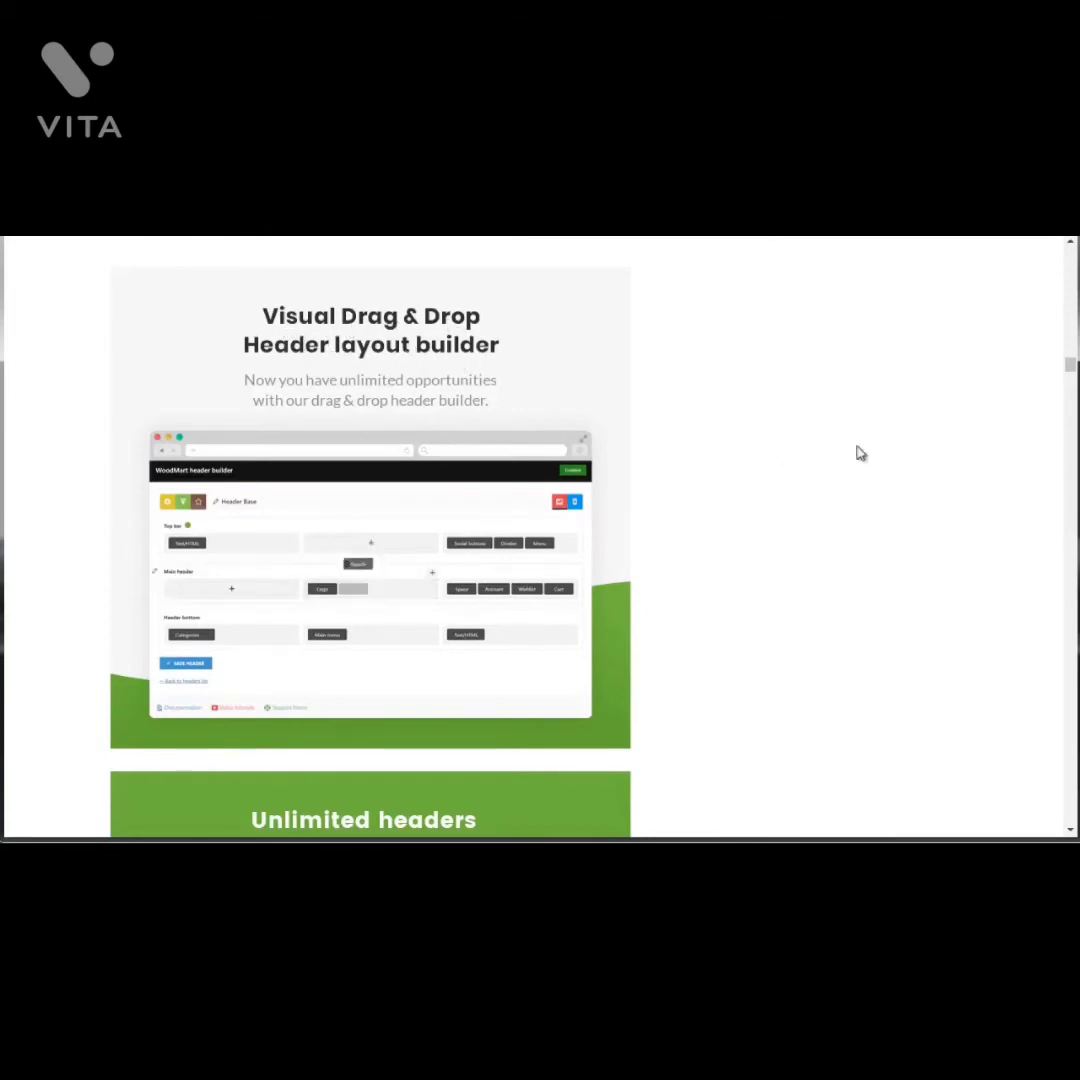
# Examine the customer reviews and the update history on the WoodMart theme page
pyautogui.moveTo(1072, 366); pyautogui.dragTo(1050, 813)
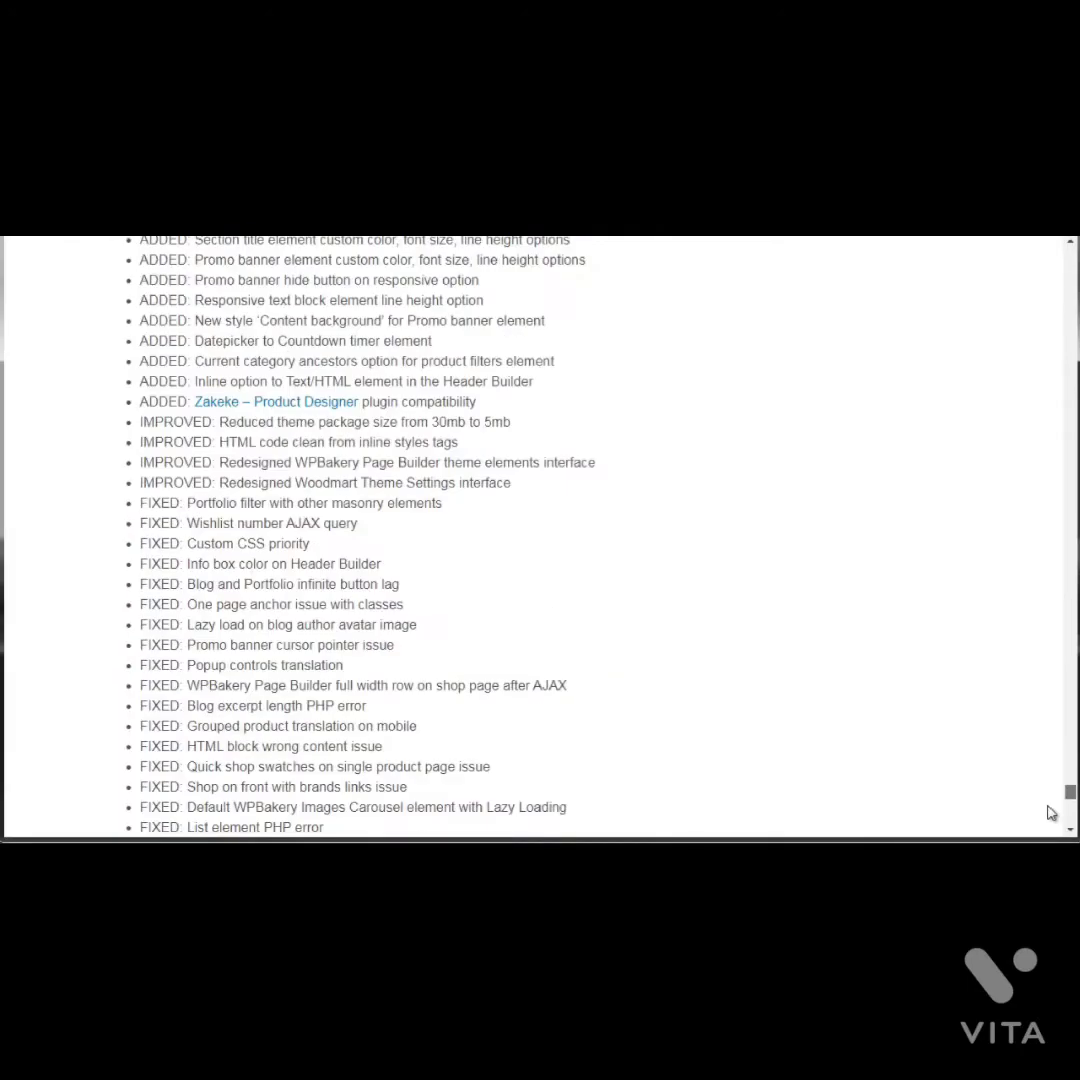
pyautogui.scroll(-3, 1050, 813)
pyautogui.scroll(5, 1052, 805)
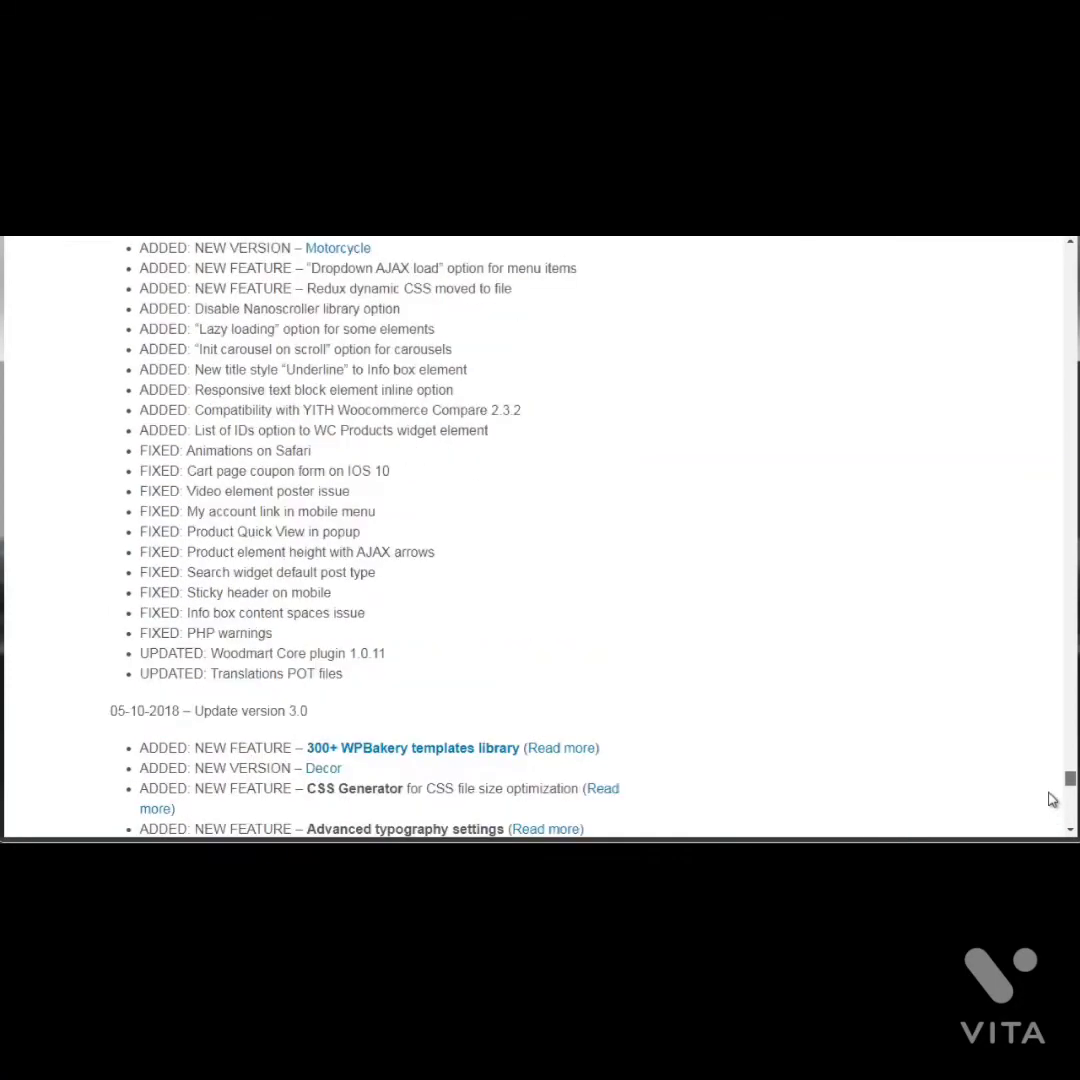
pyautogui.scroll(15, 1052, 800)
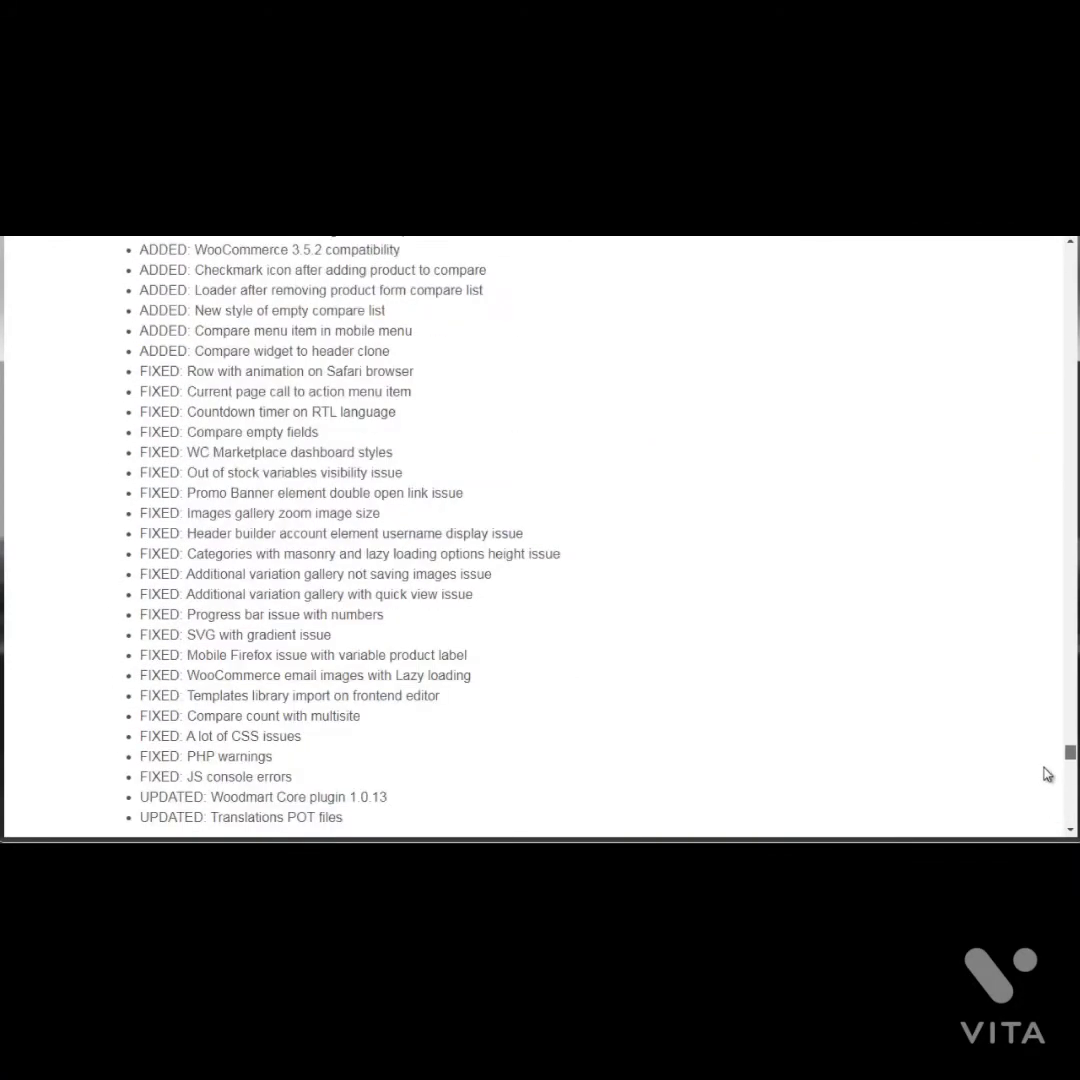
pyautogui.scroll(15, 1047, 765)
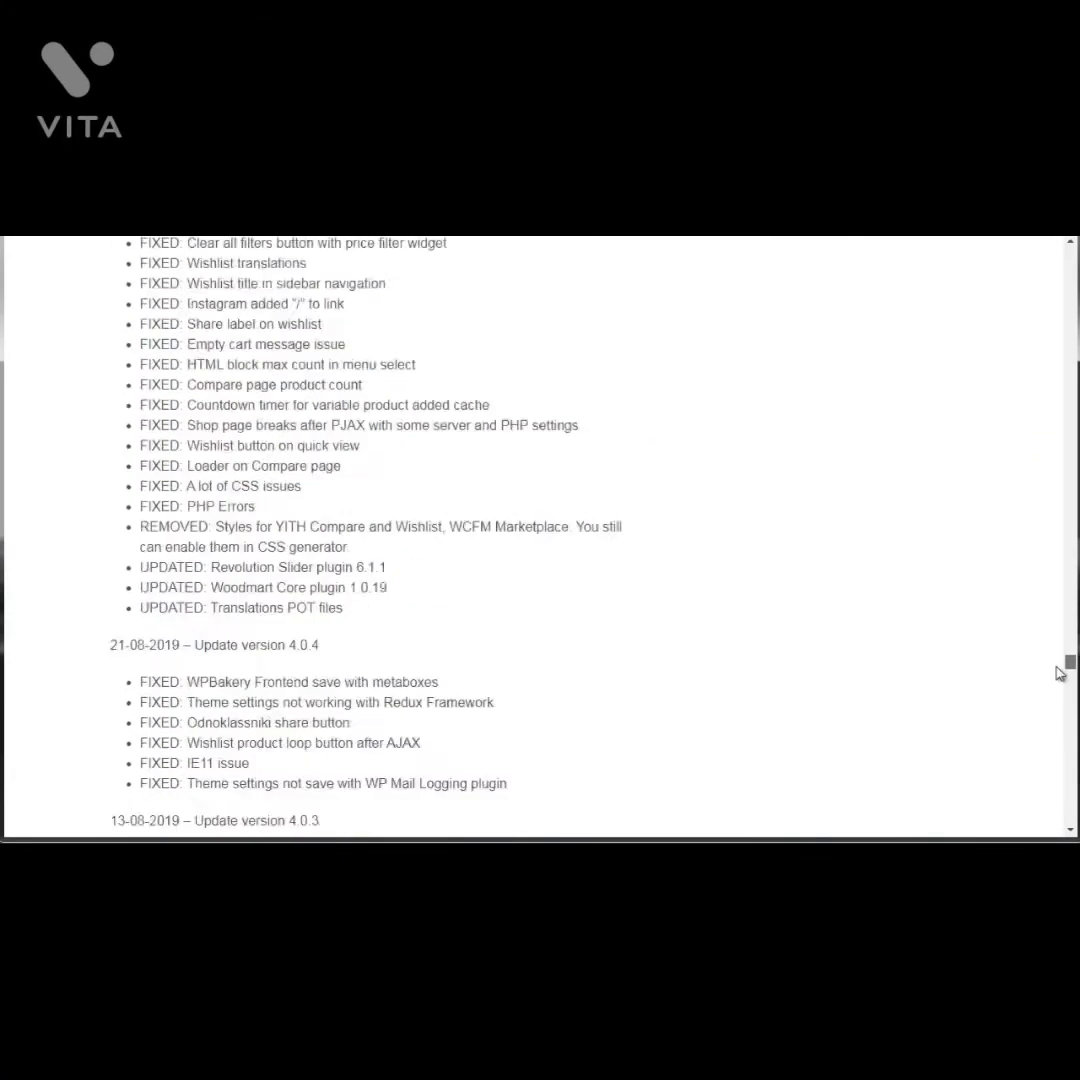
pyautogui.scroll(10, 1060, 665)
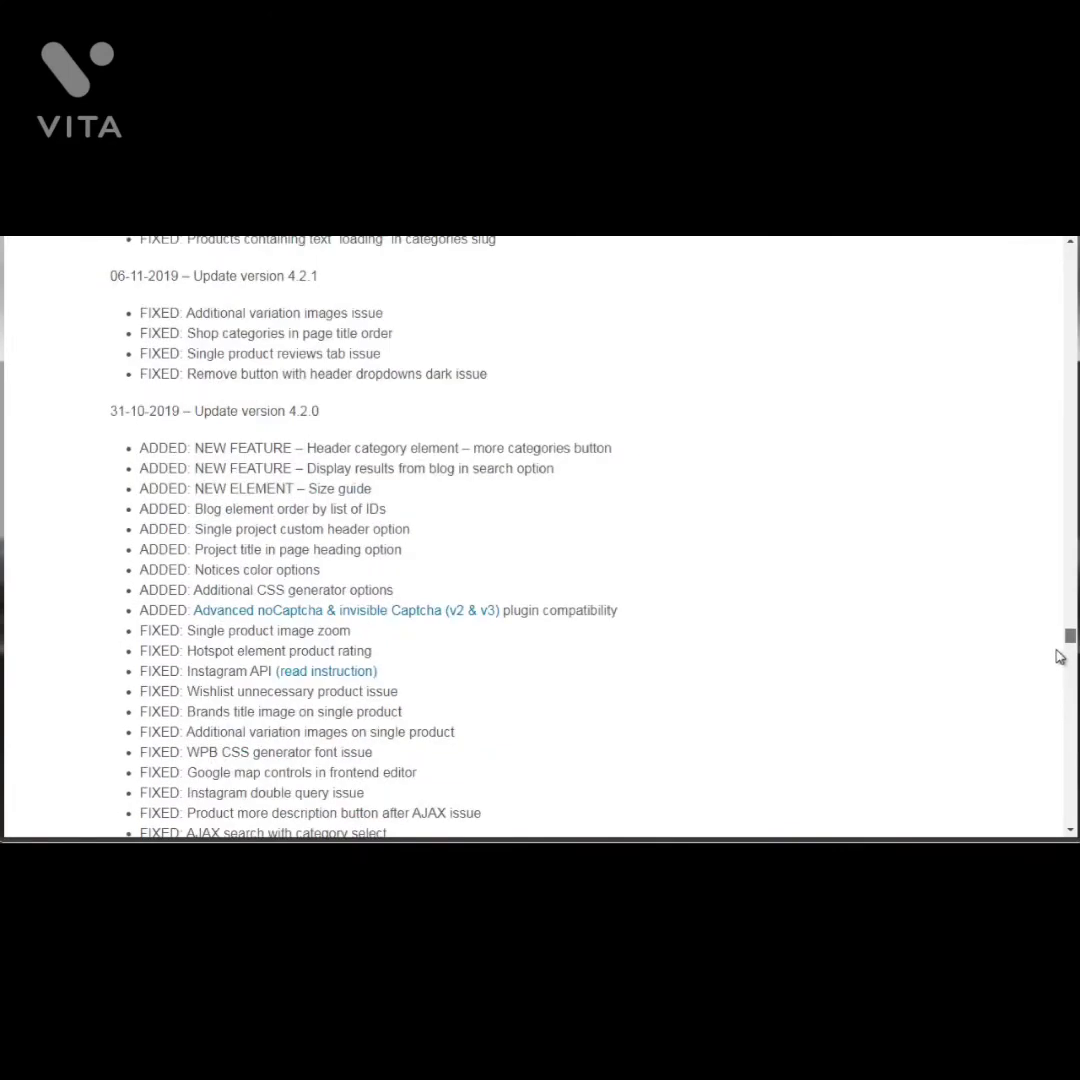
pyautogui.scroll(15, 1060, 657)
pyautogui.scroll(-15, 1060, 645)
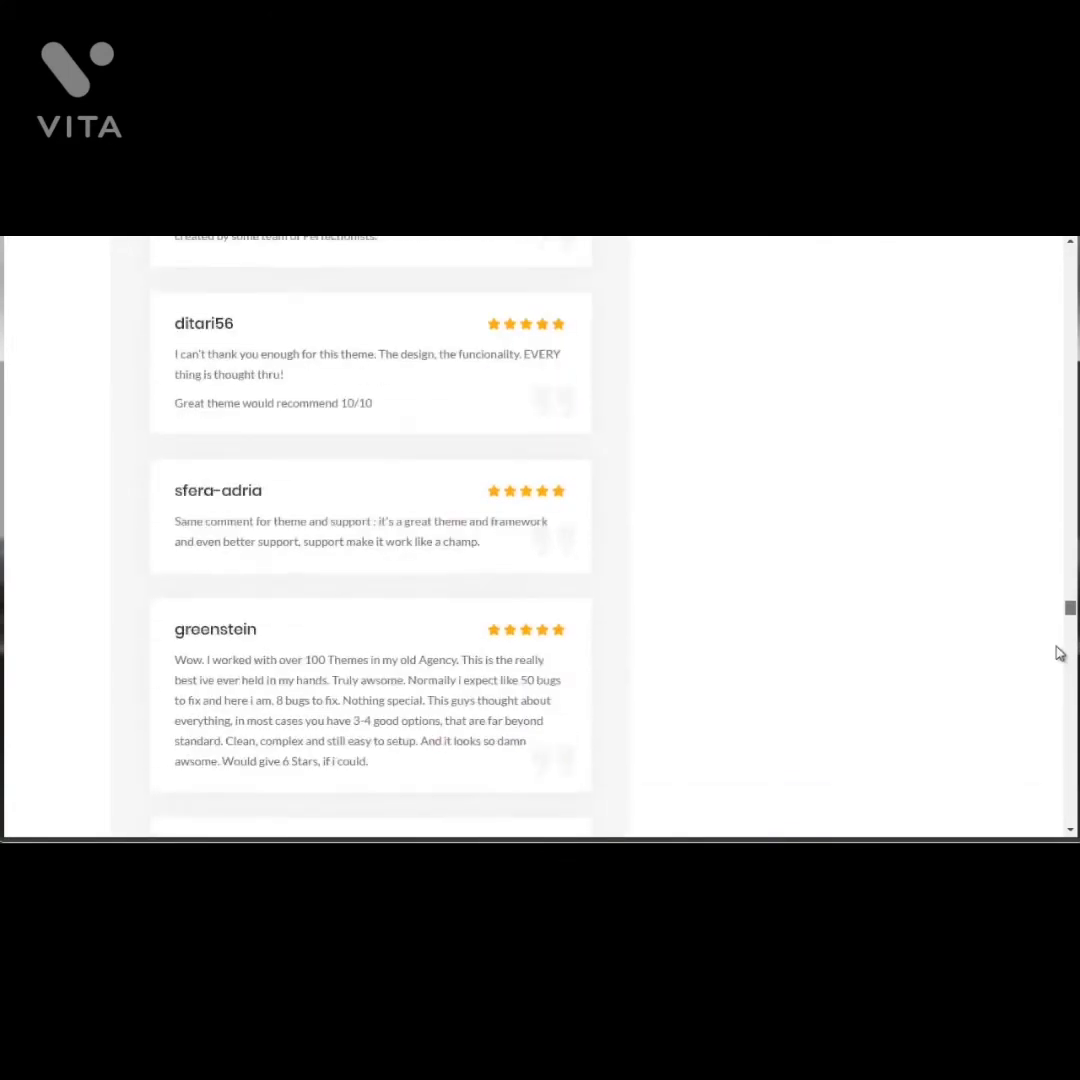
pyautogui.scroll(3, 1062, 704)
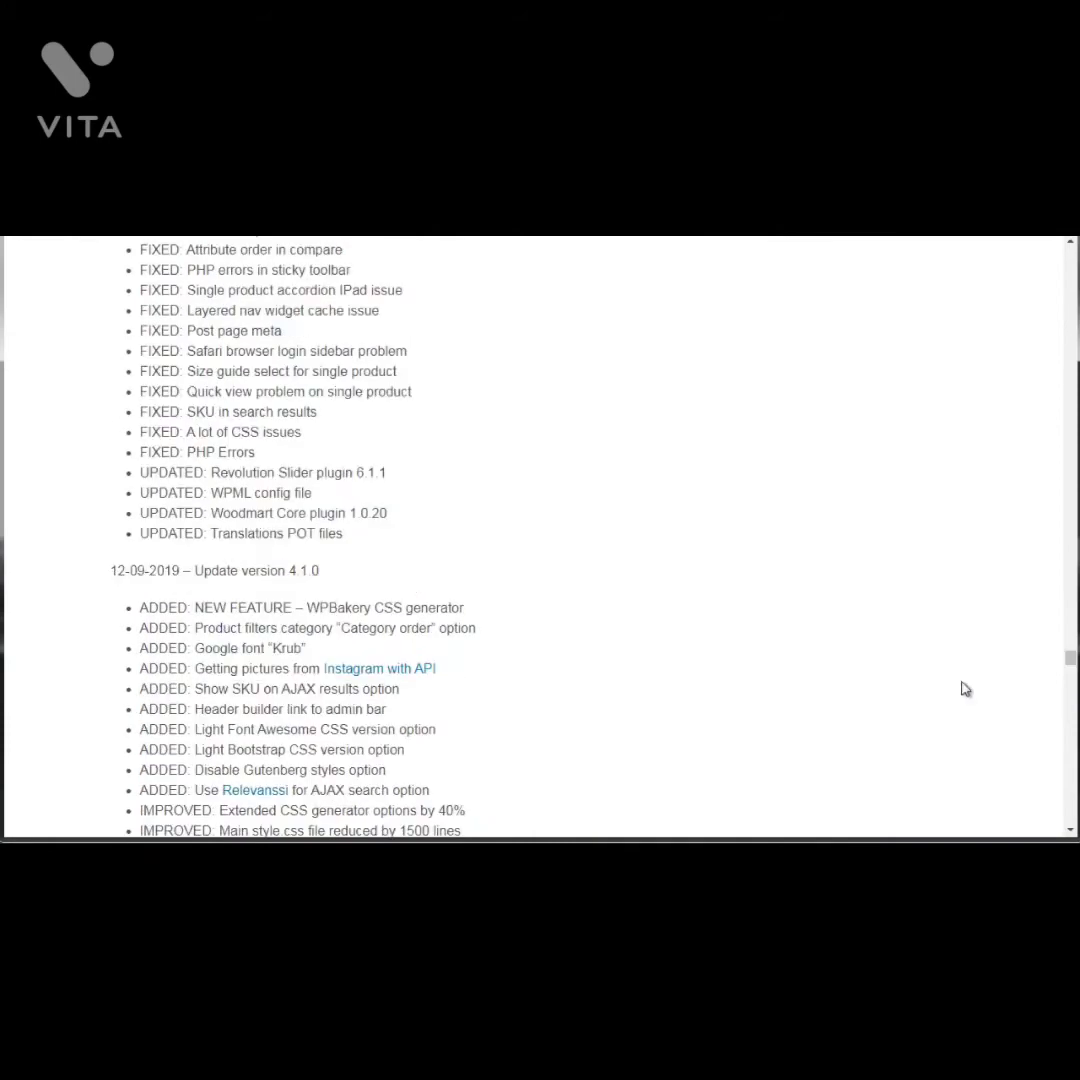
# Find the newest changelog entry, update version 4.4.0, and highlight its list of changes for reading
pyautogui.scroll(10, 603, 535)
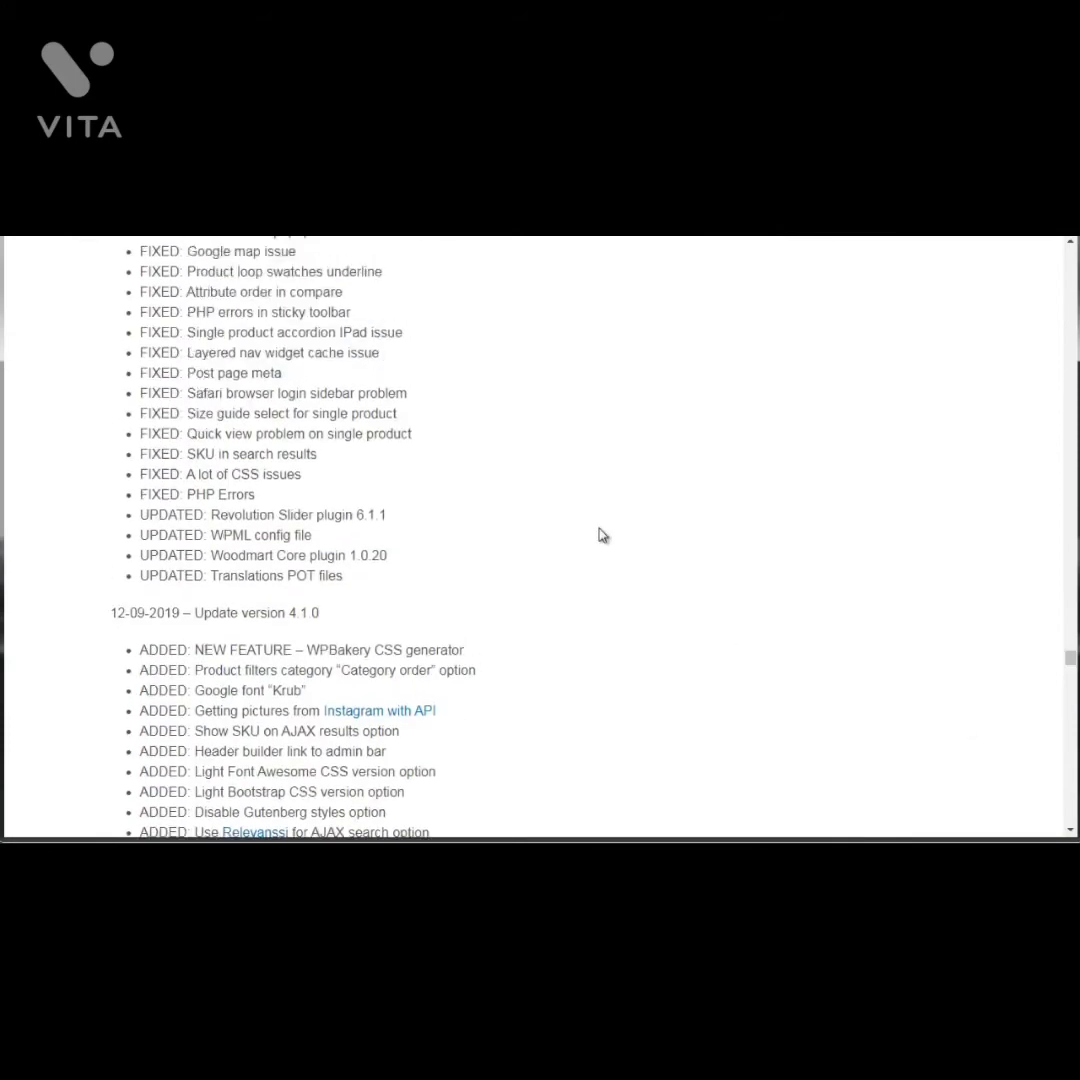
pyautogui.scroll(8, 603, 535)
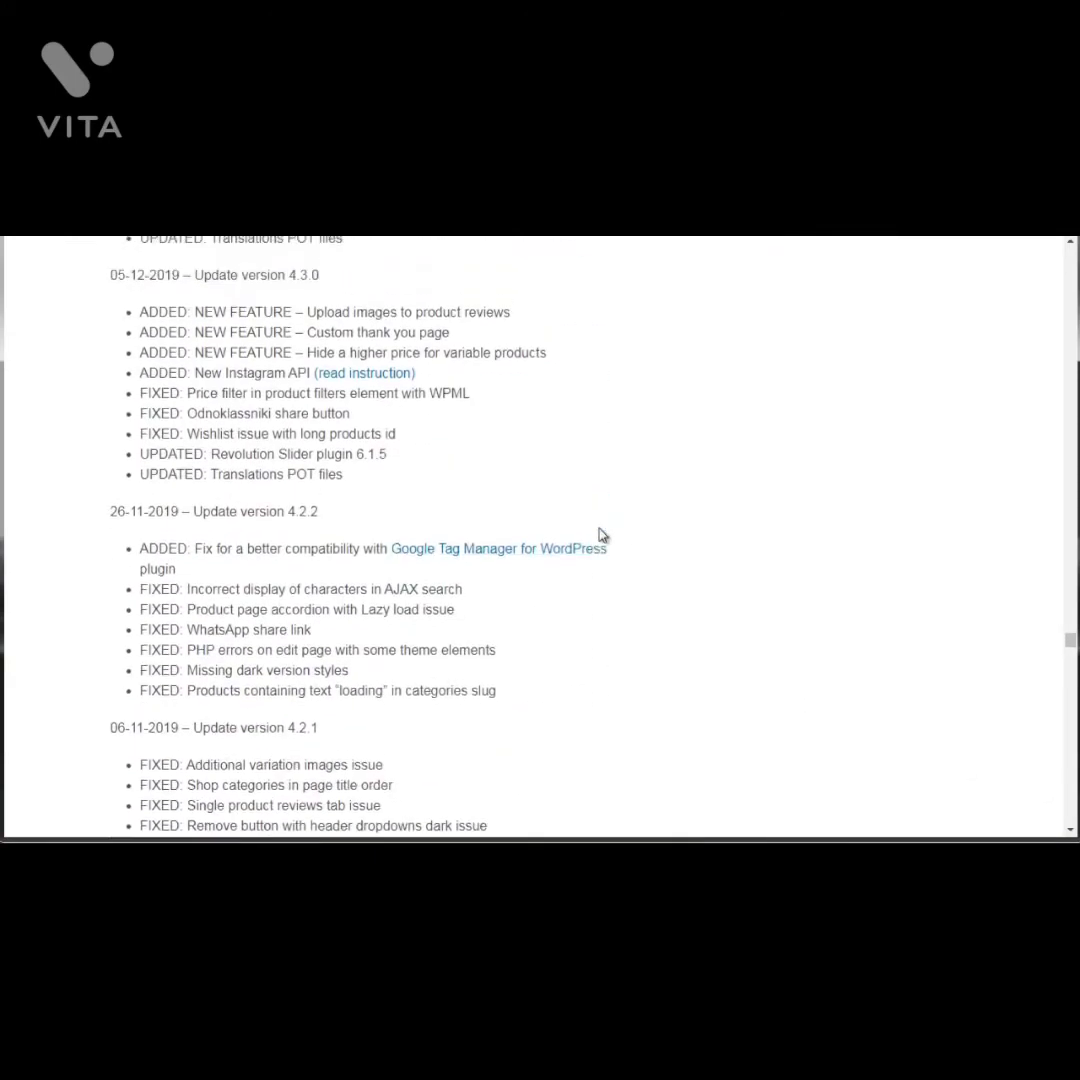
pyautogui.scroll(1, 603, 535)
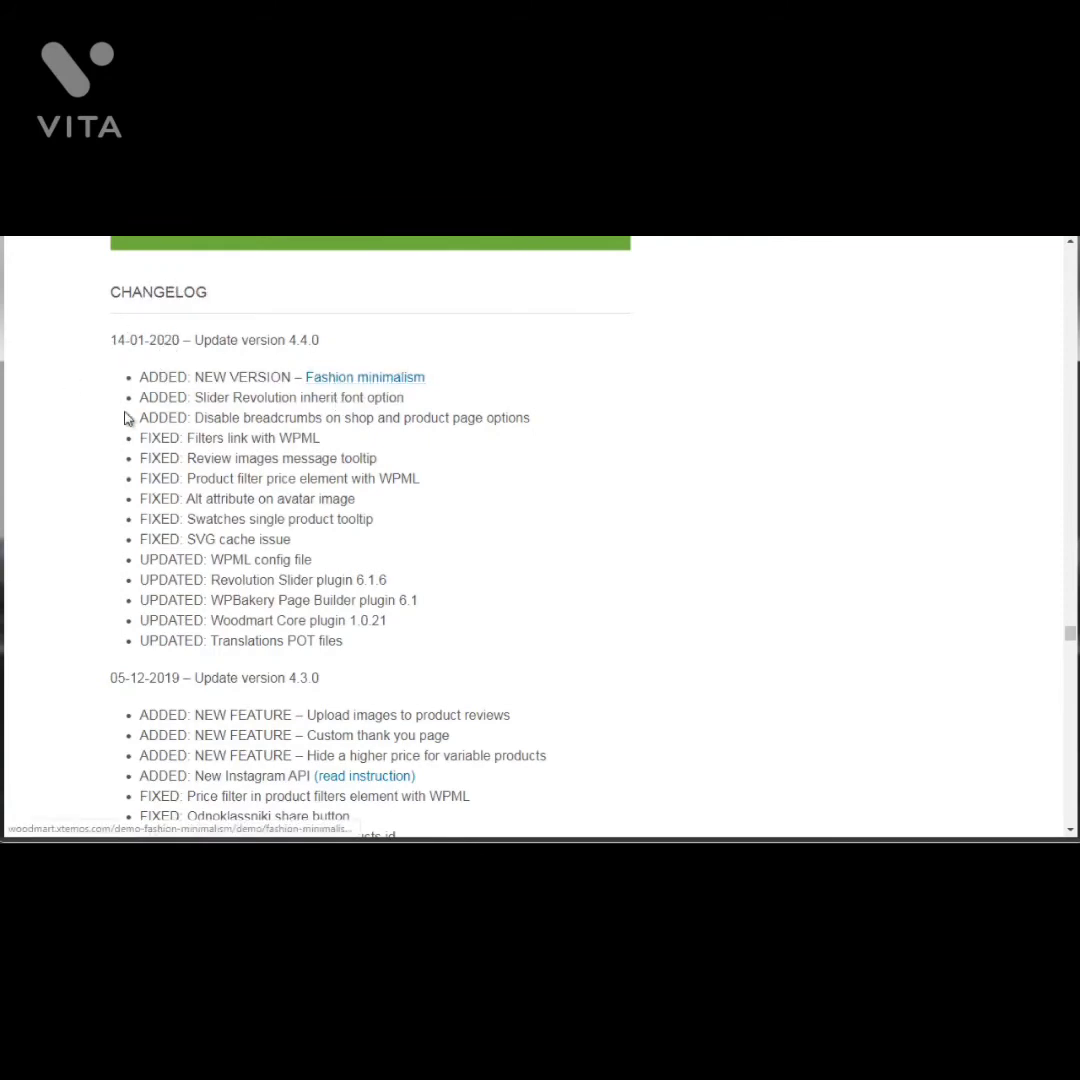
pyautogui.moveTo(140, 378); pyautogui.dragTo(390, 648)
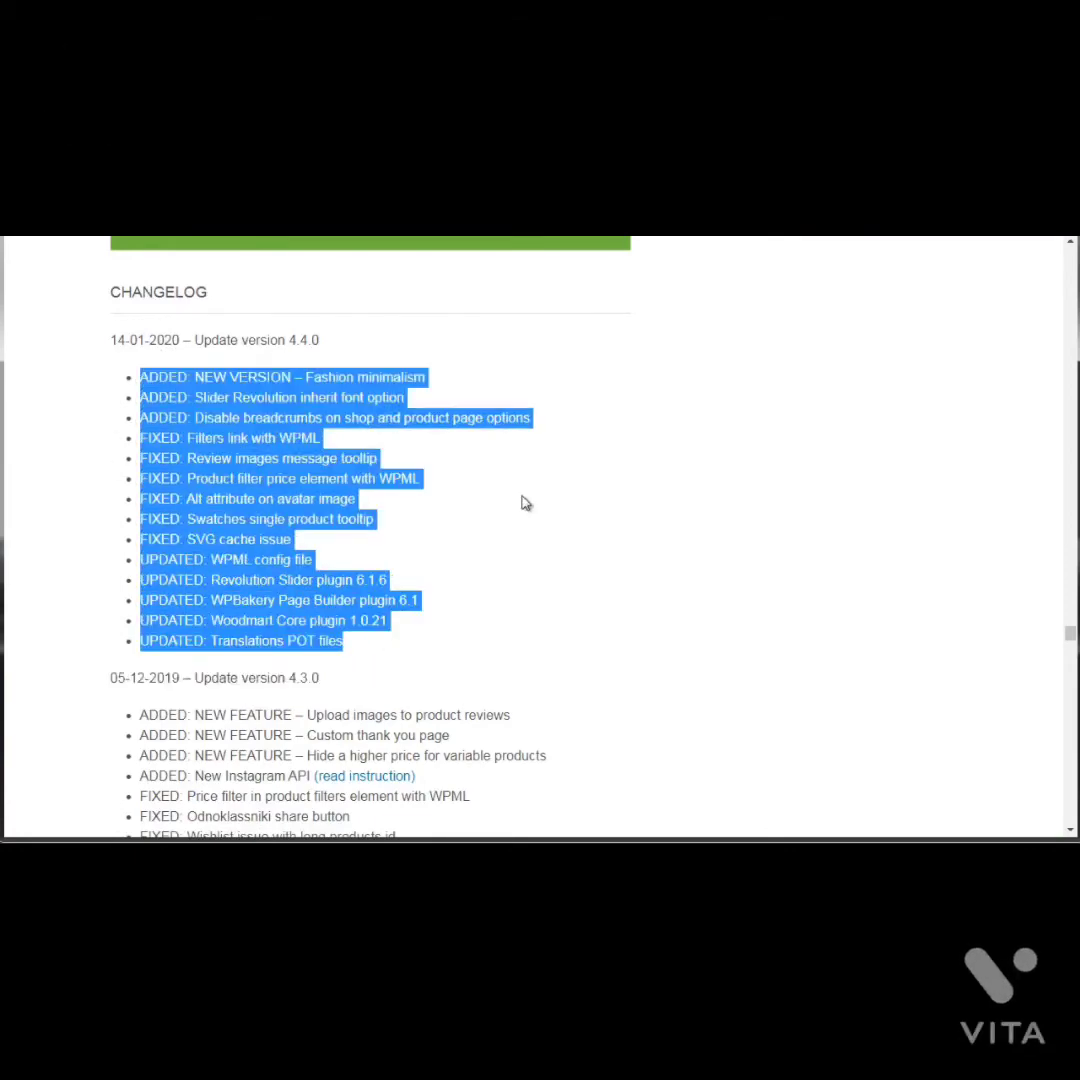
pyautogui.click(758, 487)
# Check WoodMart's sales, rating and compatibility details, and read through its comments page
pyautogui.moveTo(1071, 640); pyautogui.dragTo(1075, 289)
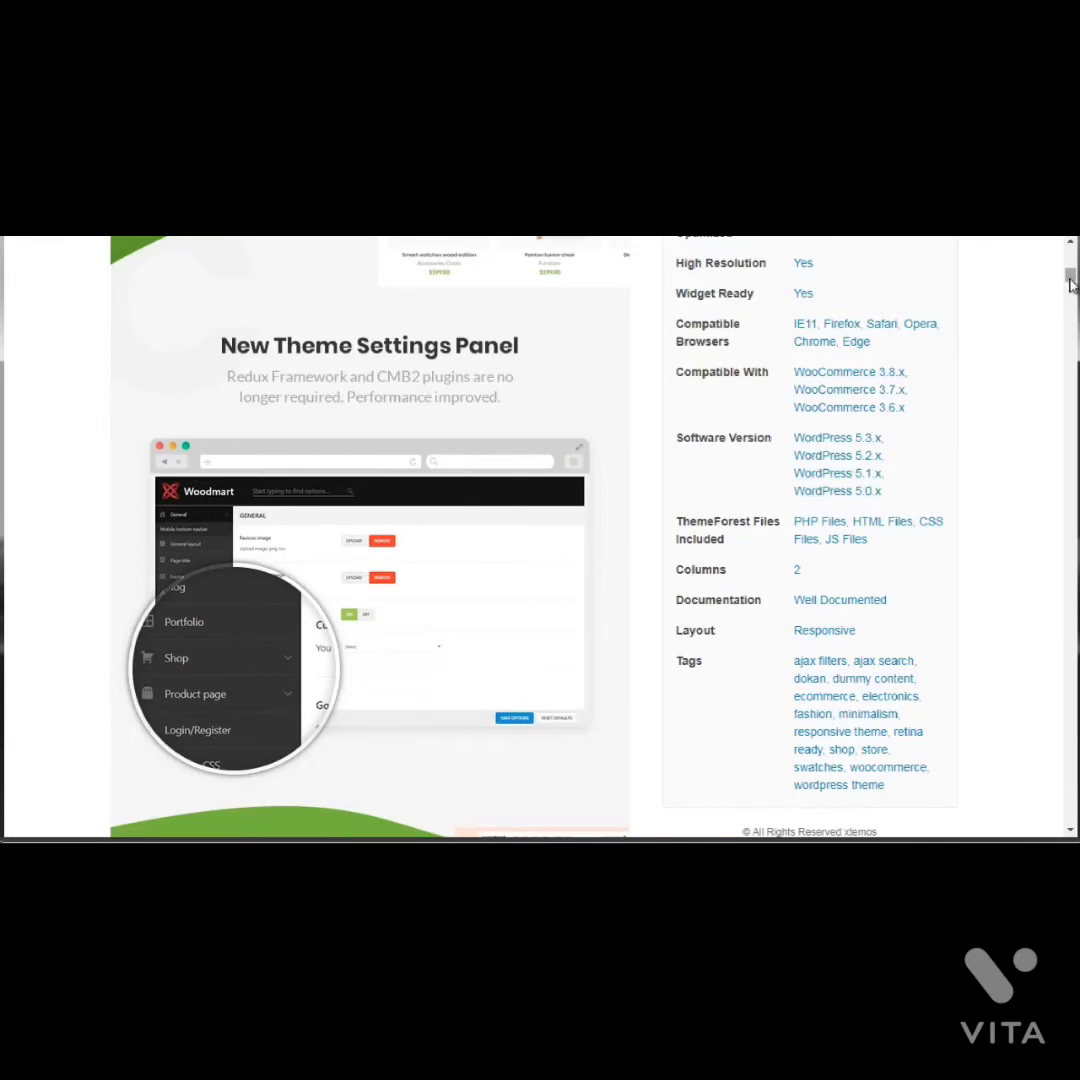
pyautogui.scroll(4, 1069, 278)
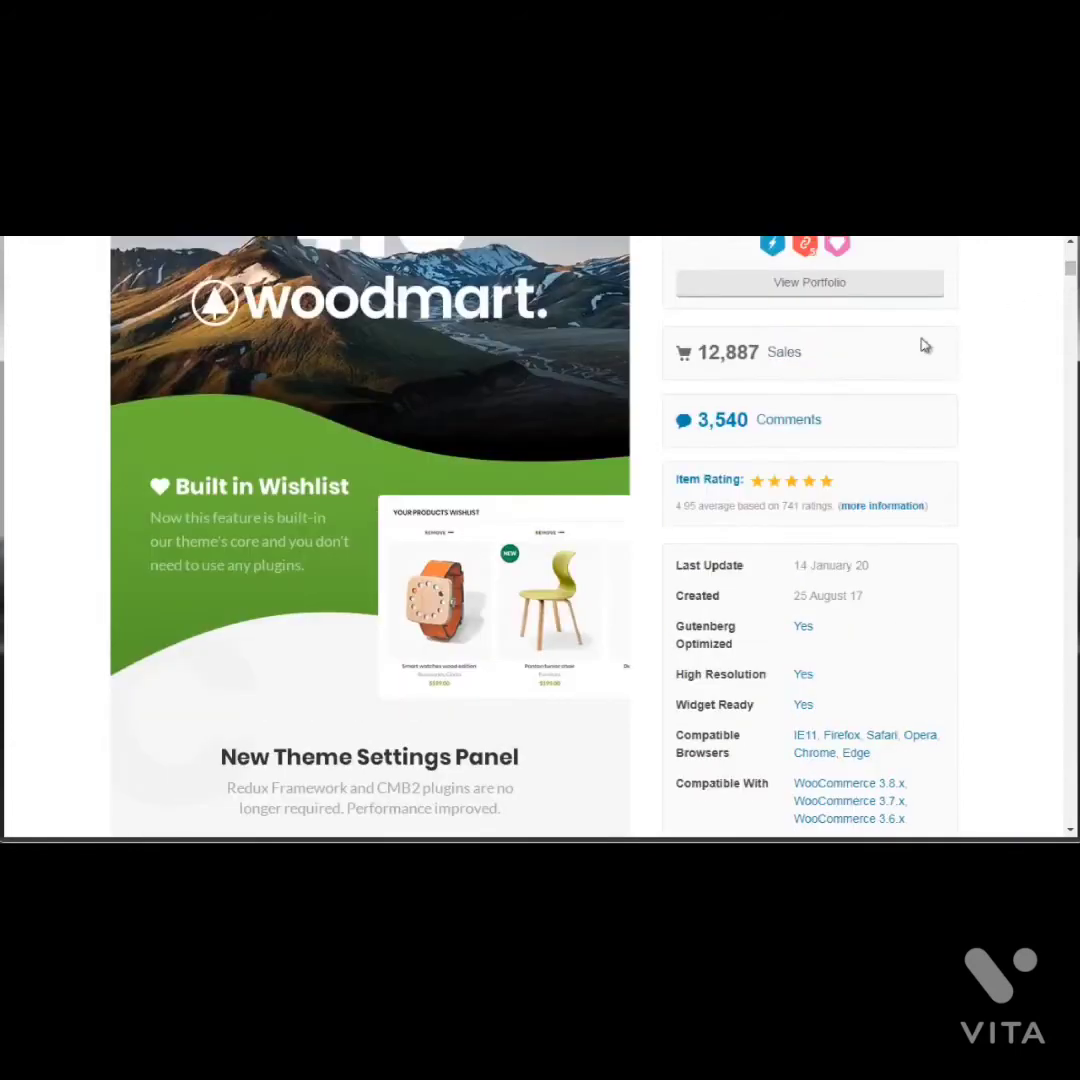
pyautogui.rightClick(812, 424)
pyautogui.click(697, 372)
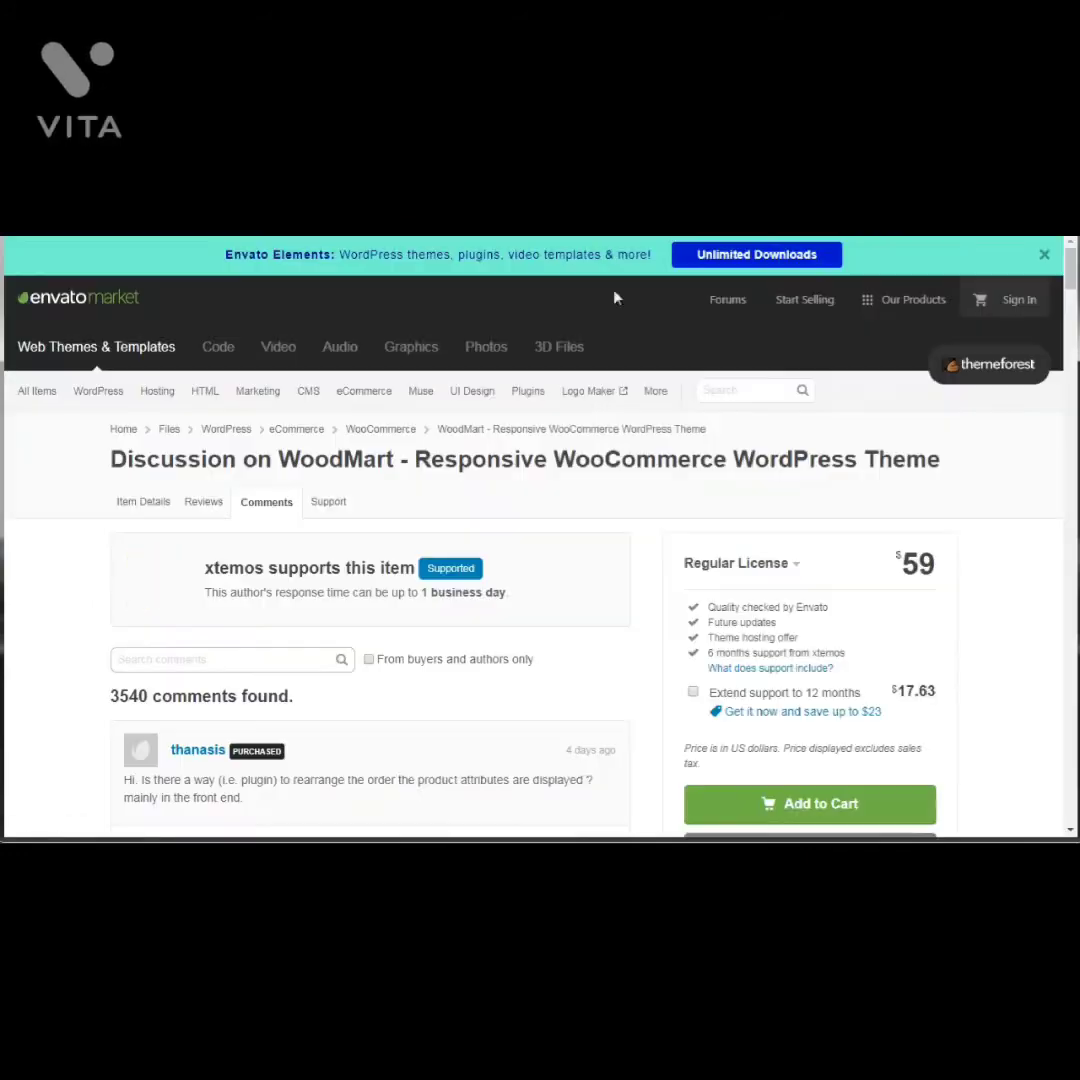
pyautogui.scroll(-4, 1068, 285)
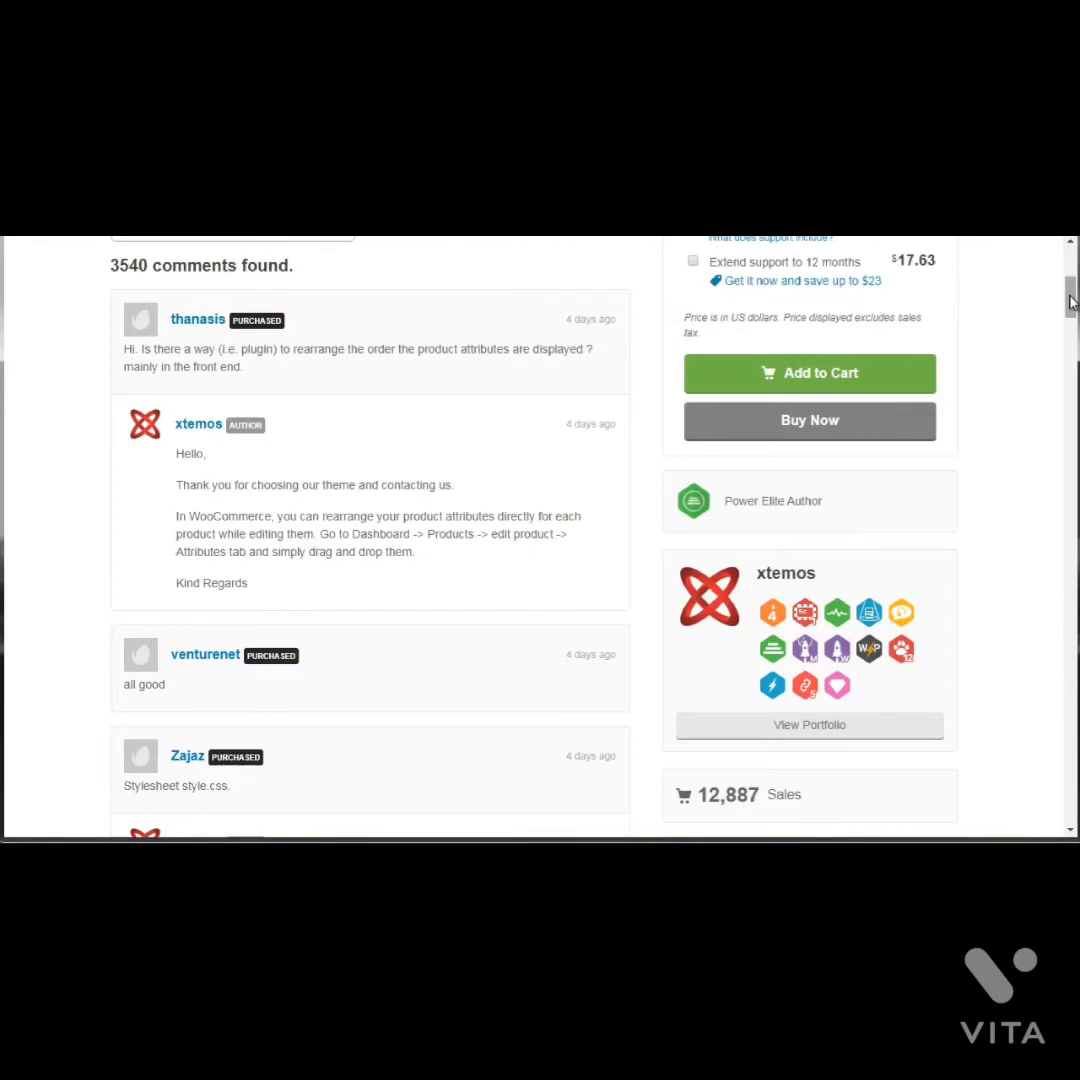
pyautogui.moveTo(1072, 300); pyautogui.dragTo(1072, 340)
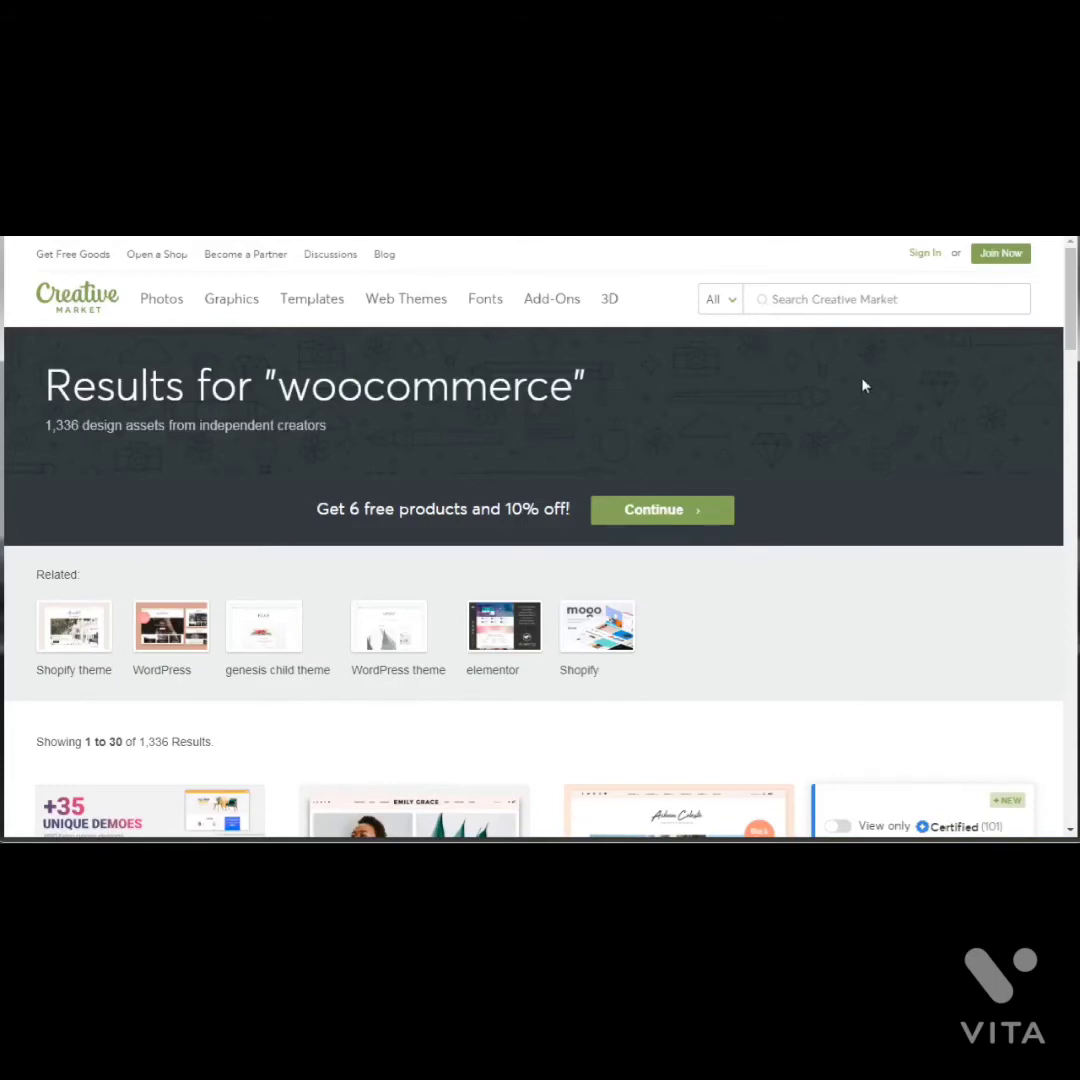
# Examine the "woocommerce" search results on Creative Market, including theme prices and filter options
pyautogui.scroll(-1, 546, 409)
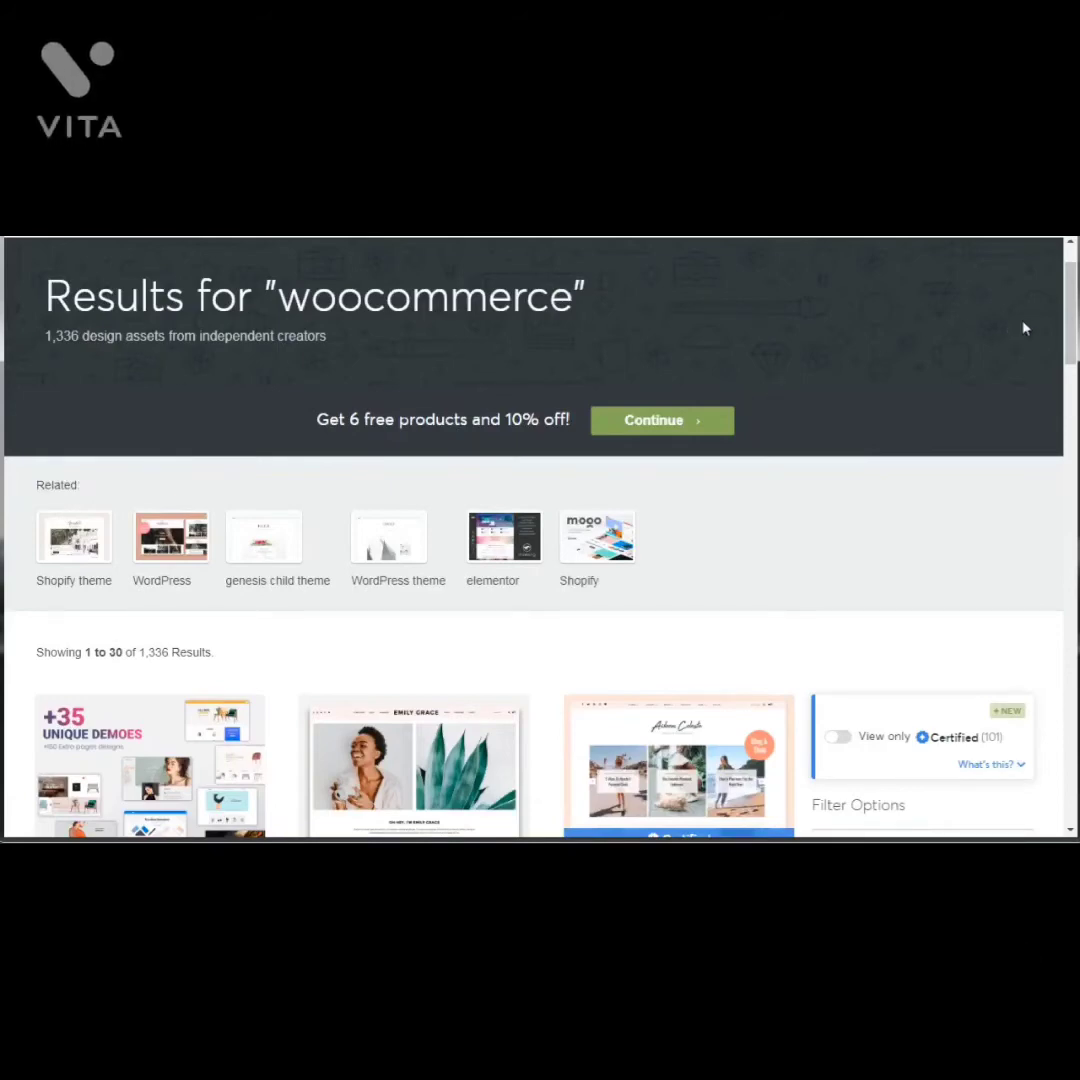
pyautogui.scroll(1, 1072, 295)
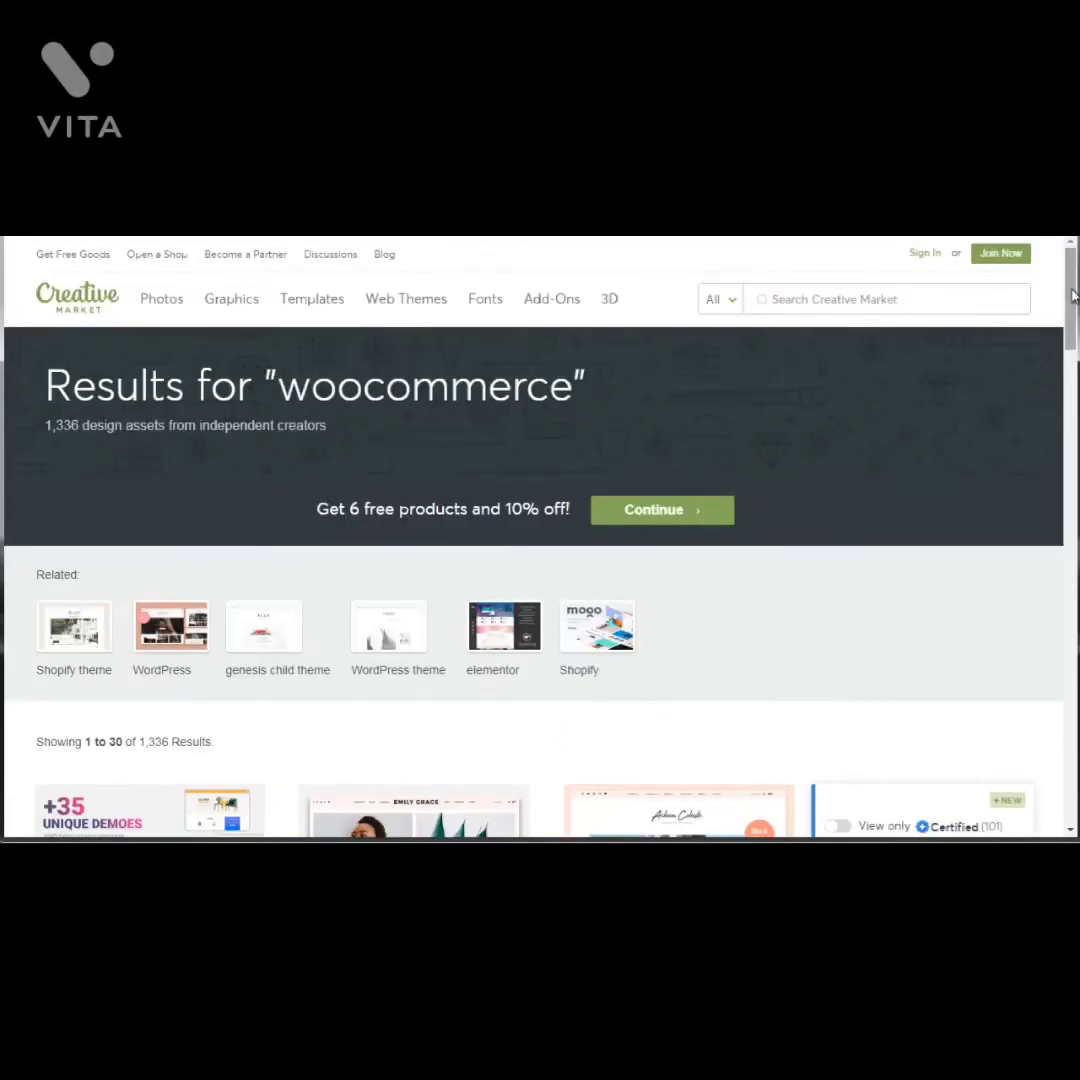
pyautogui.scroll(-2, 1072, 295)
pyautogui.scroll(2, 1072, 295)
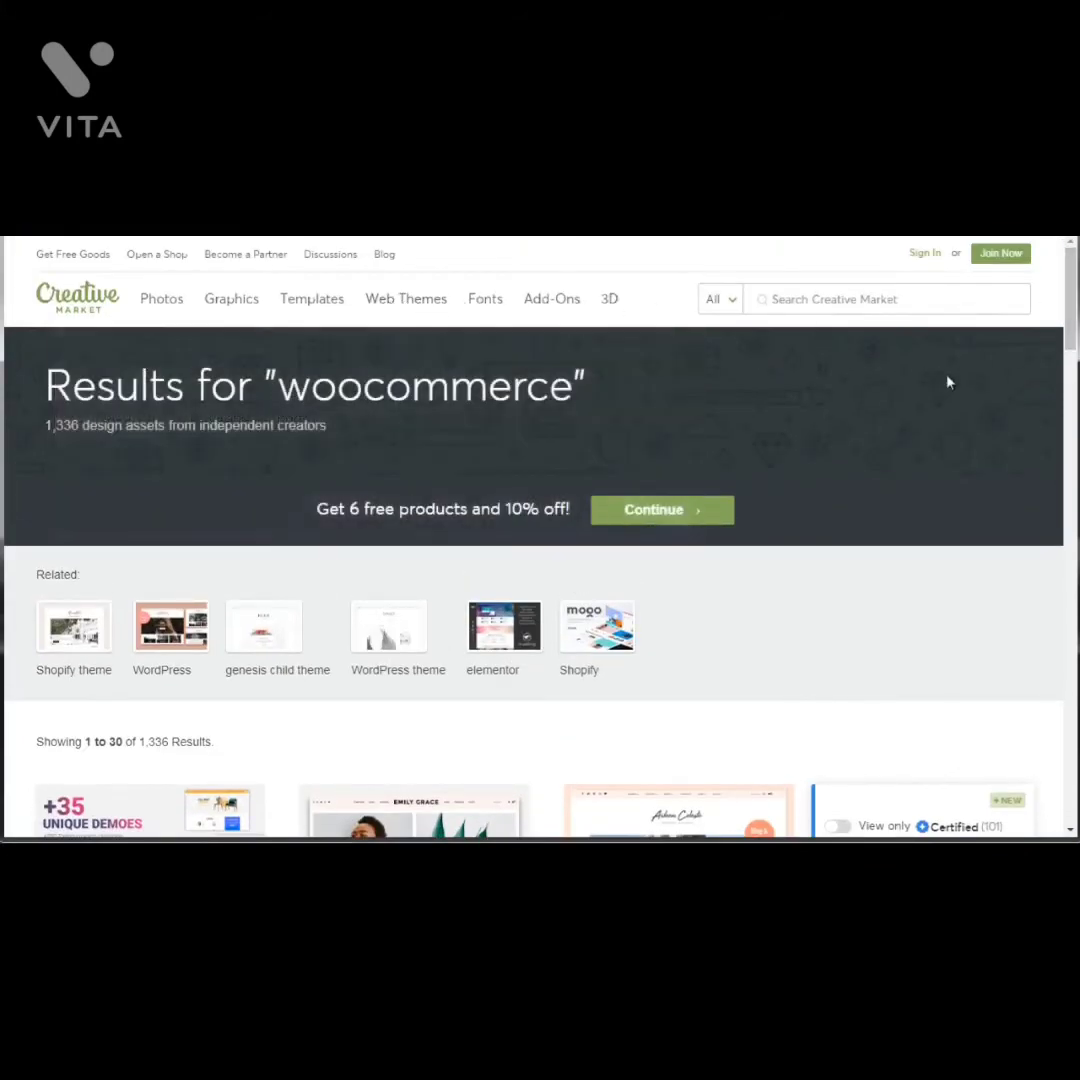
pyautogui.scroll(-5, 1072, 397)
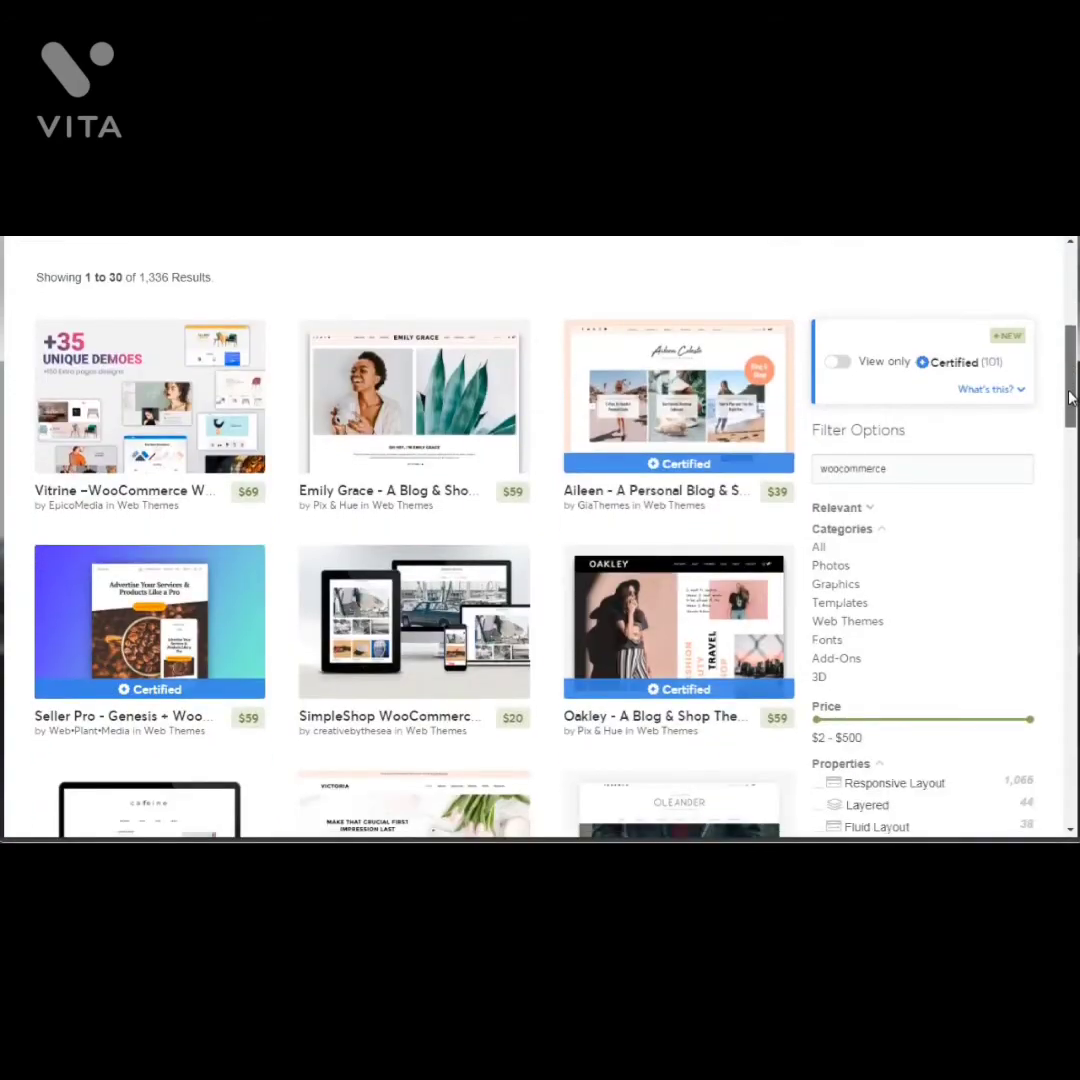
pyautogui.moveTo(1072, 397); pyautogui.dragTo(1068, 305)
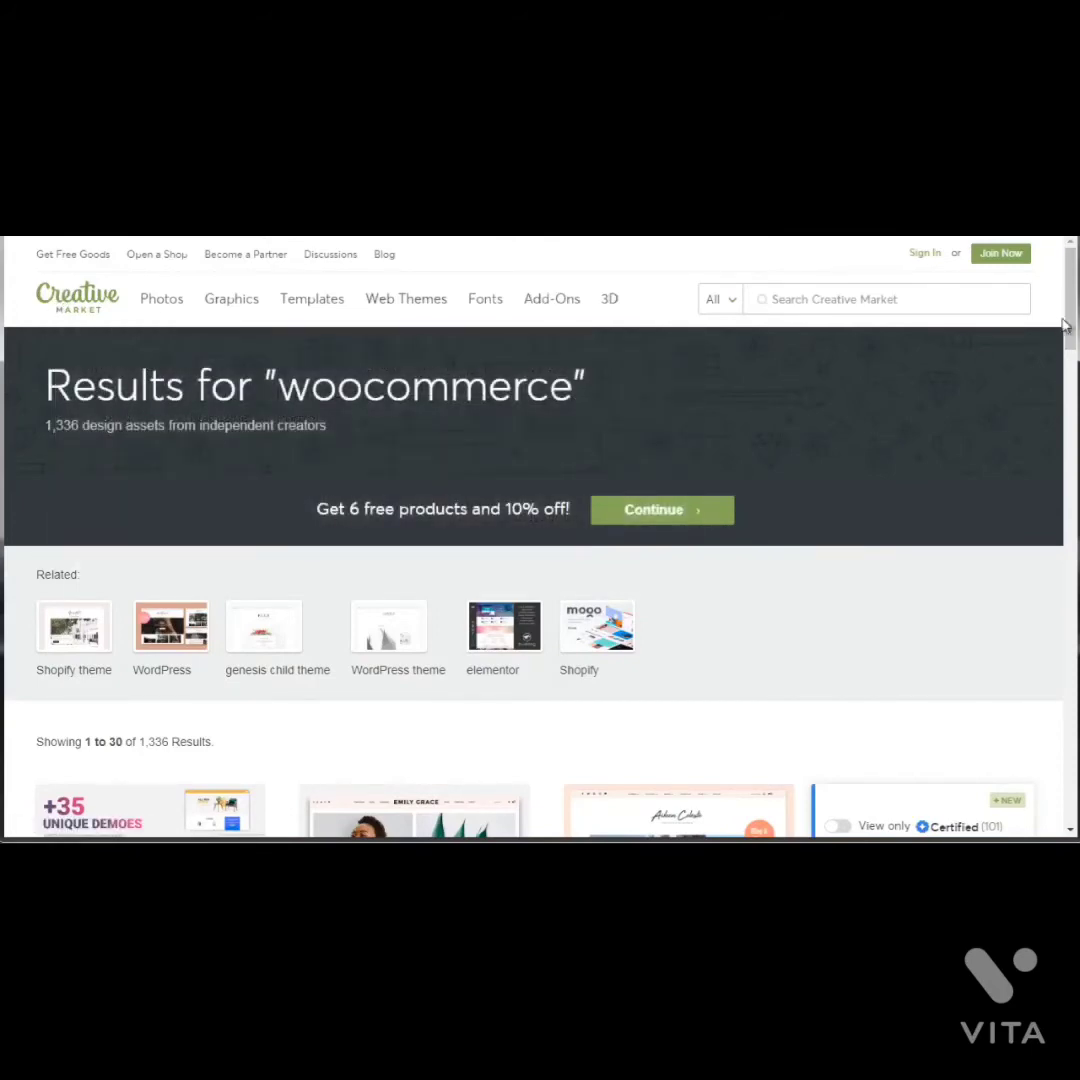
pyautogui.moveTo(1068, 325); pyautogui.dragTo(1070, 424)
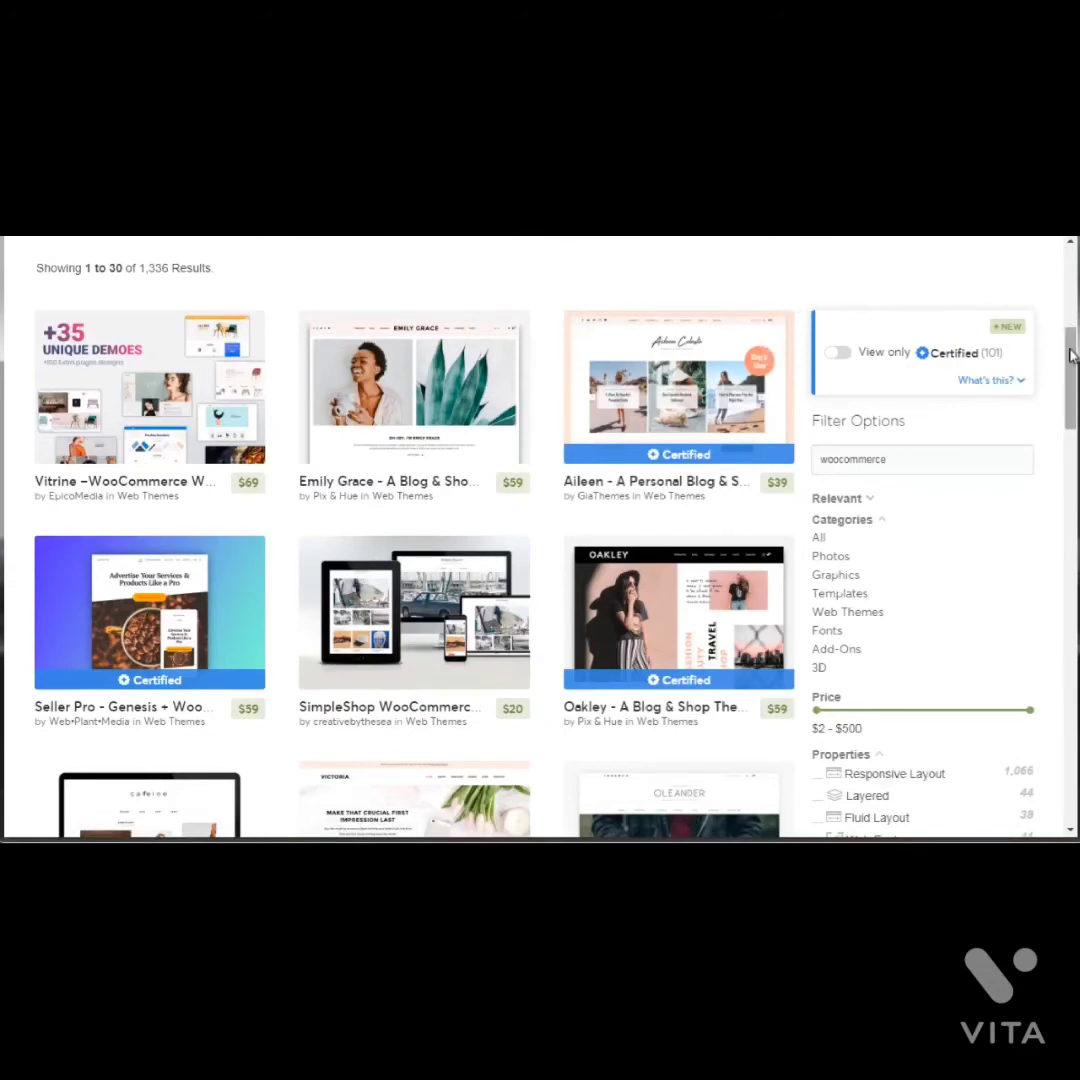
# Compare the prices and certified labels of further WooCommerce themes in the Creative Market results
pyautogui.moveTo(1071, 365); pyautogui.dragTo(1075, 458)
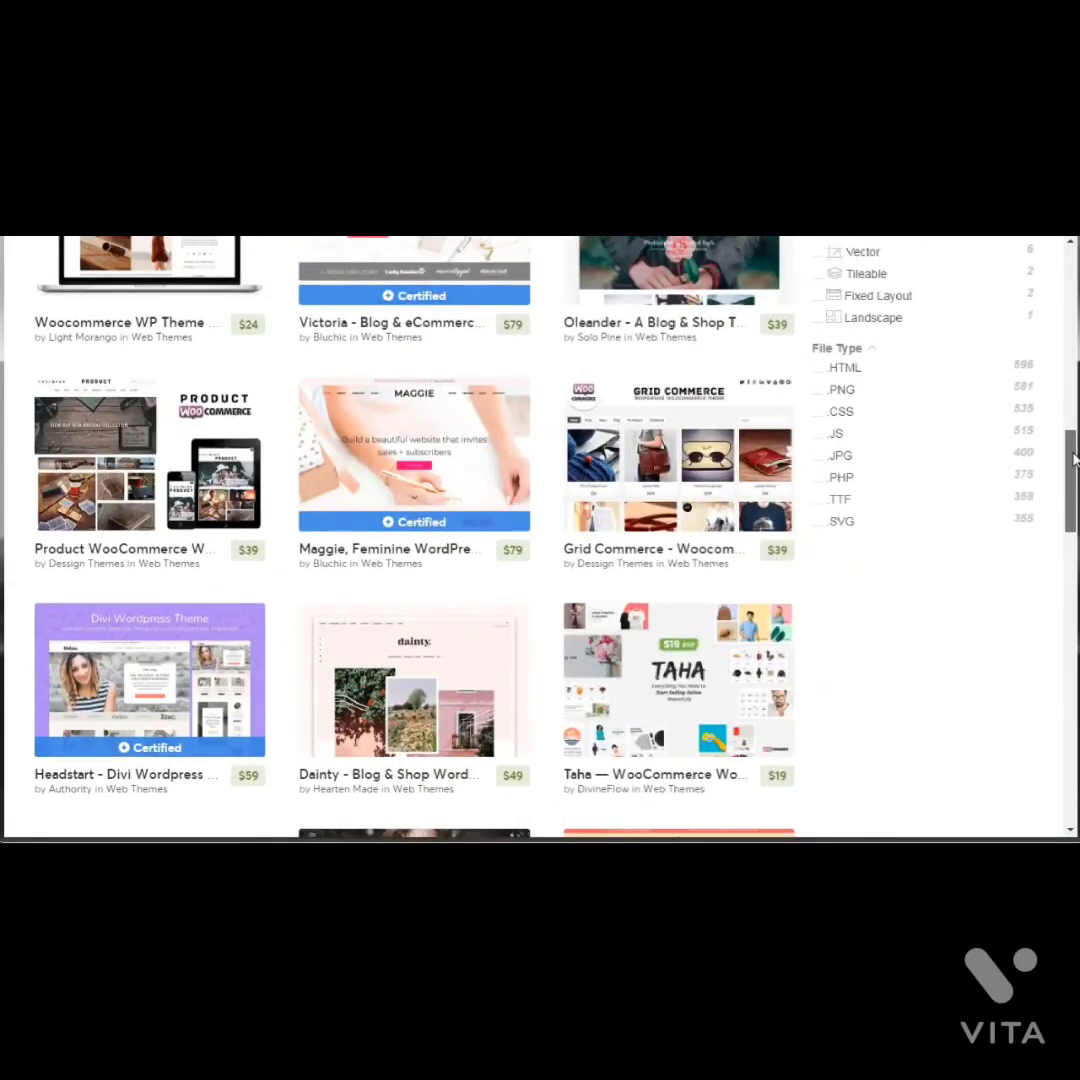
pyautogui.scroll(5, 905, 385)
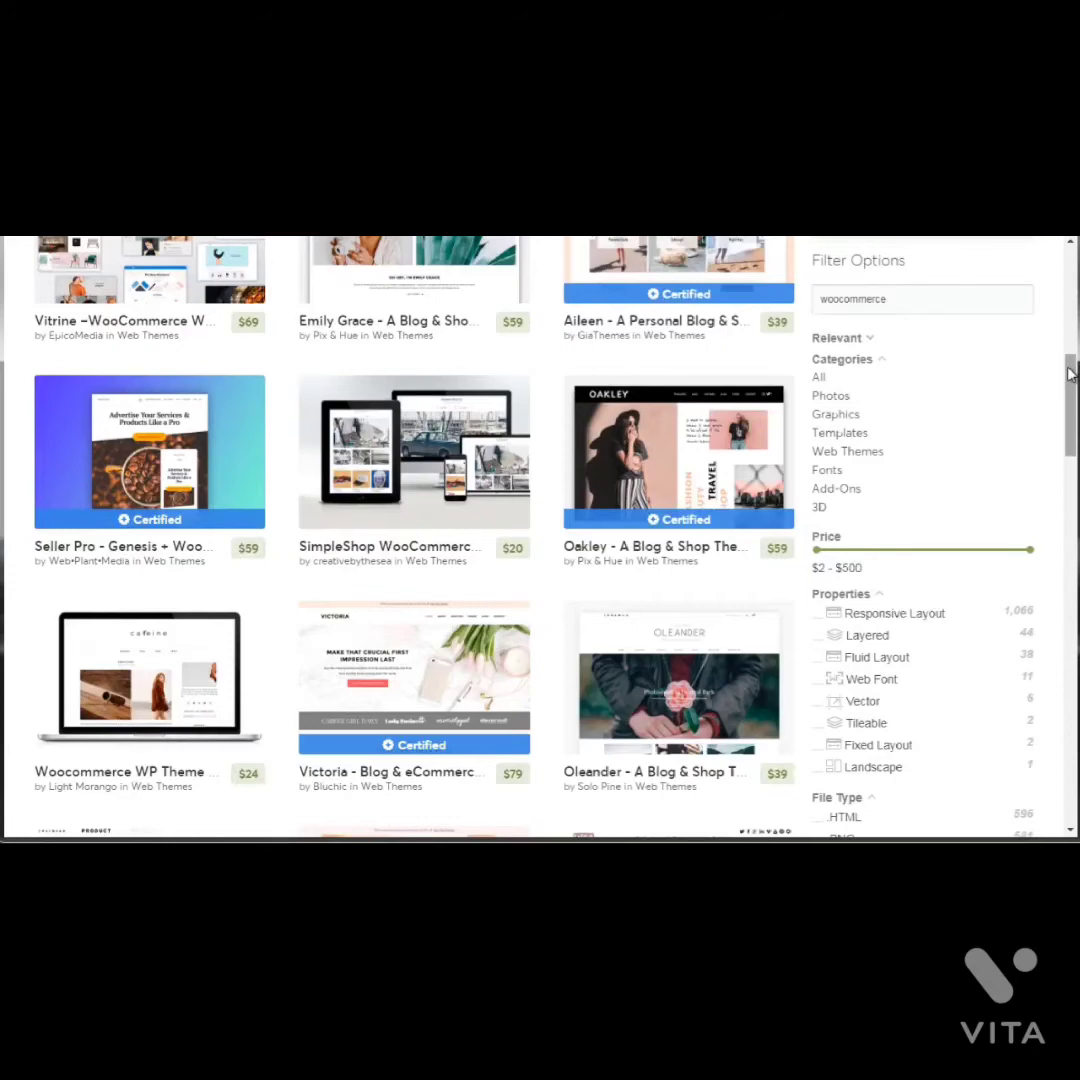
pyautogui.moveTo(1072, 373); pyautogui.dragTo(1072, 359)
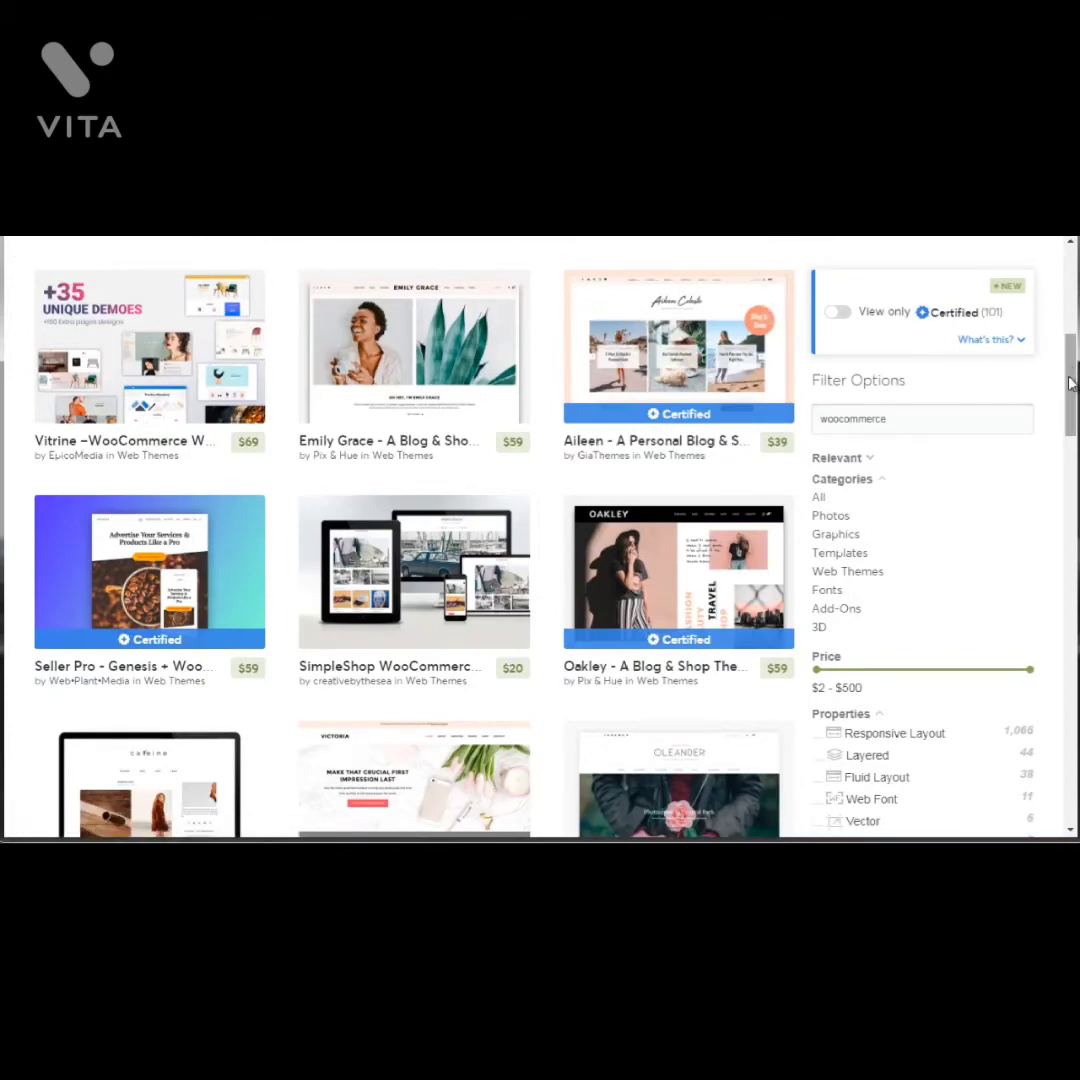
pyautogui.moveTo(1070, 383); pyautogui.dragTo(1072, 388)
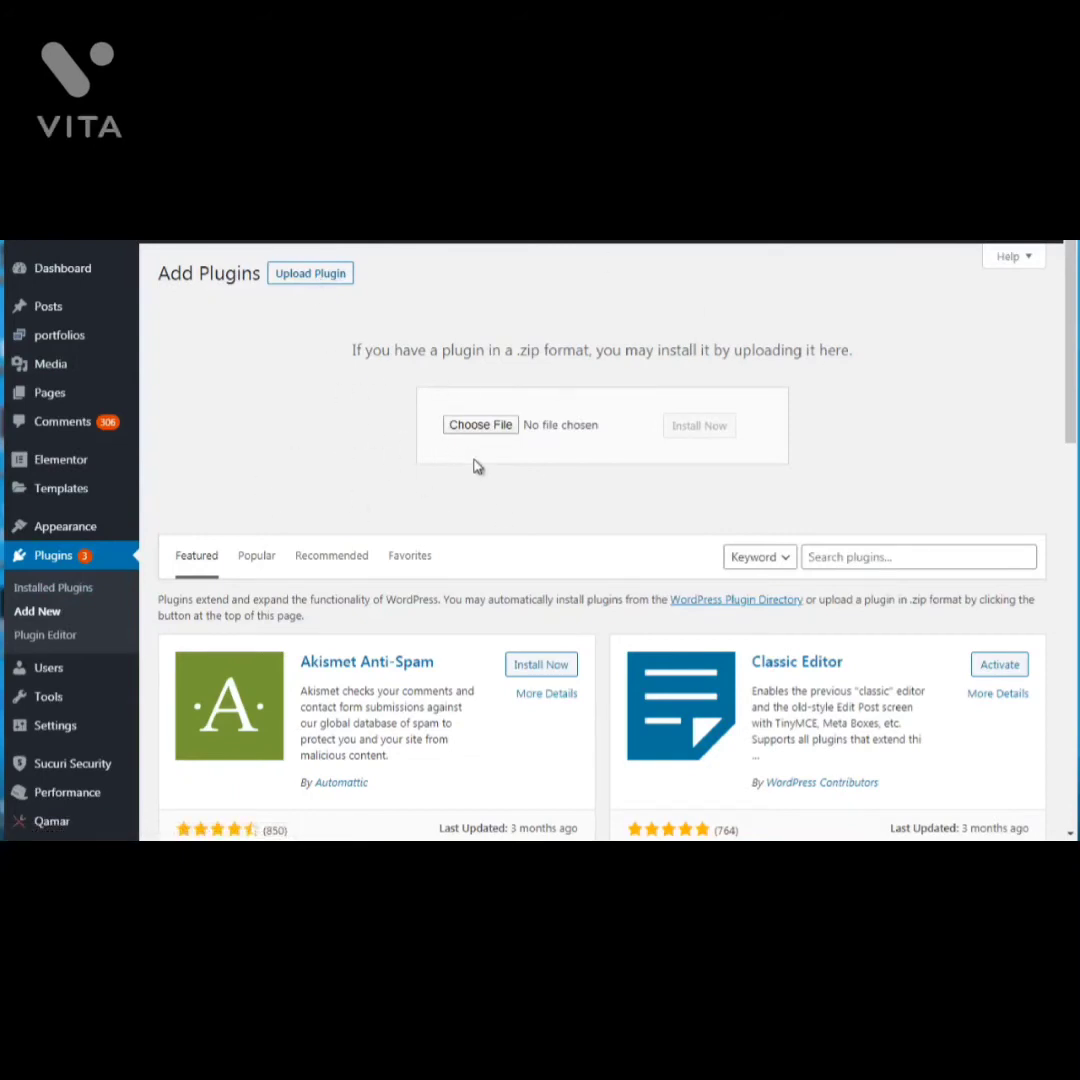
# Switch to the WordPress dashboard, search the available plugins for "woocommerce" and install the WooCommerce plugin
pyautogui.click(858, 559)
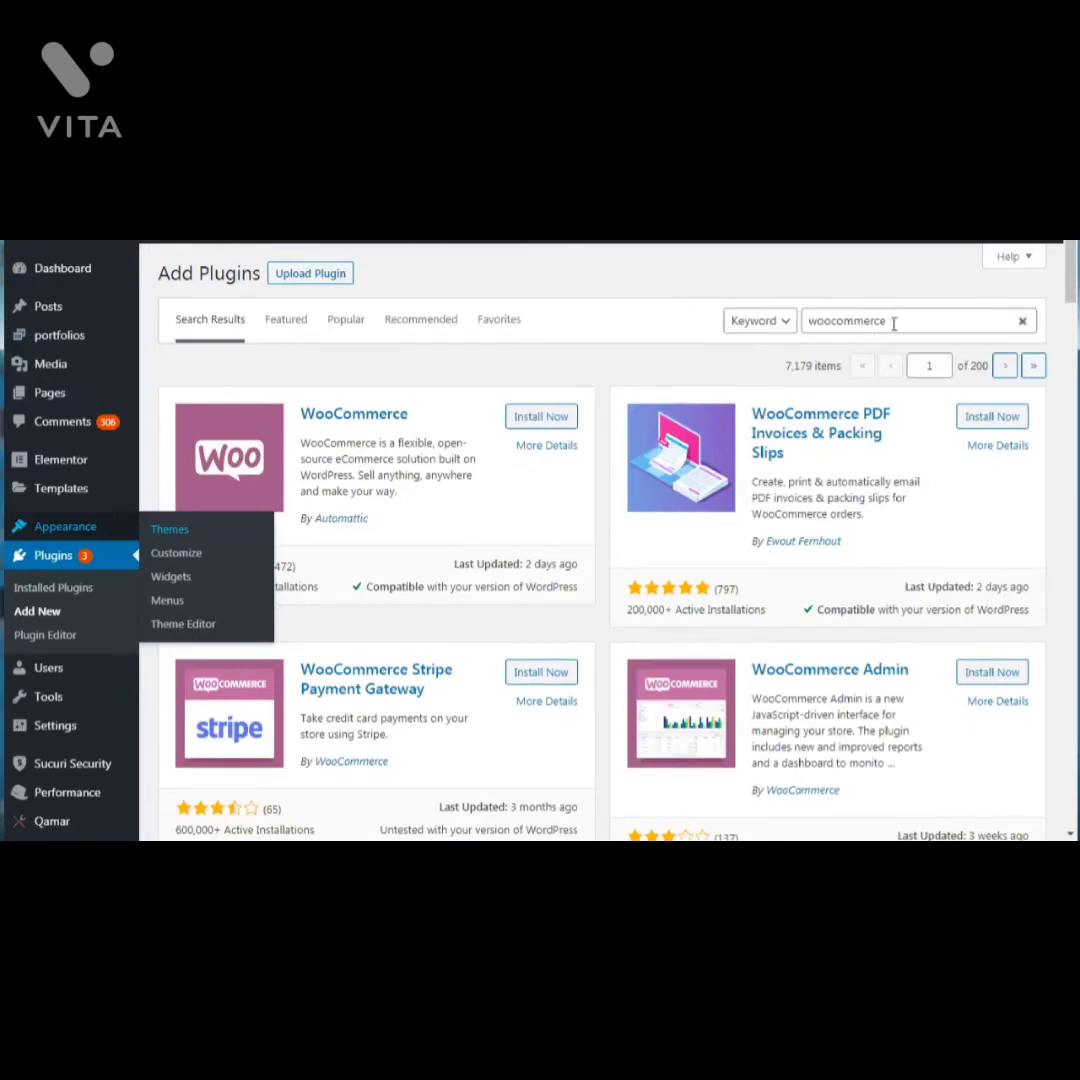
pyautogui.moveTo(887, 320); pyautogui.dragTo(806, 321)
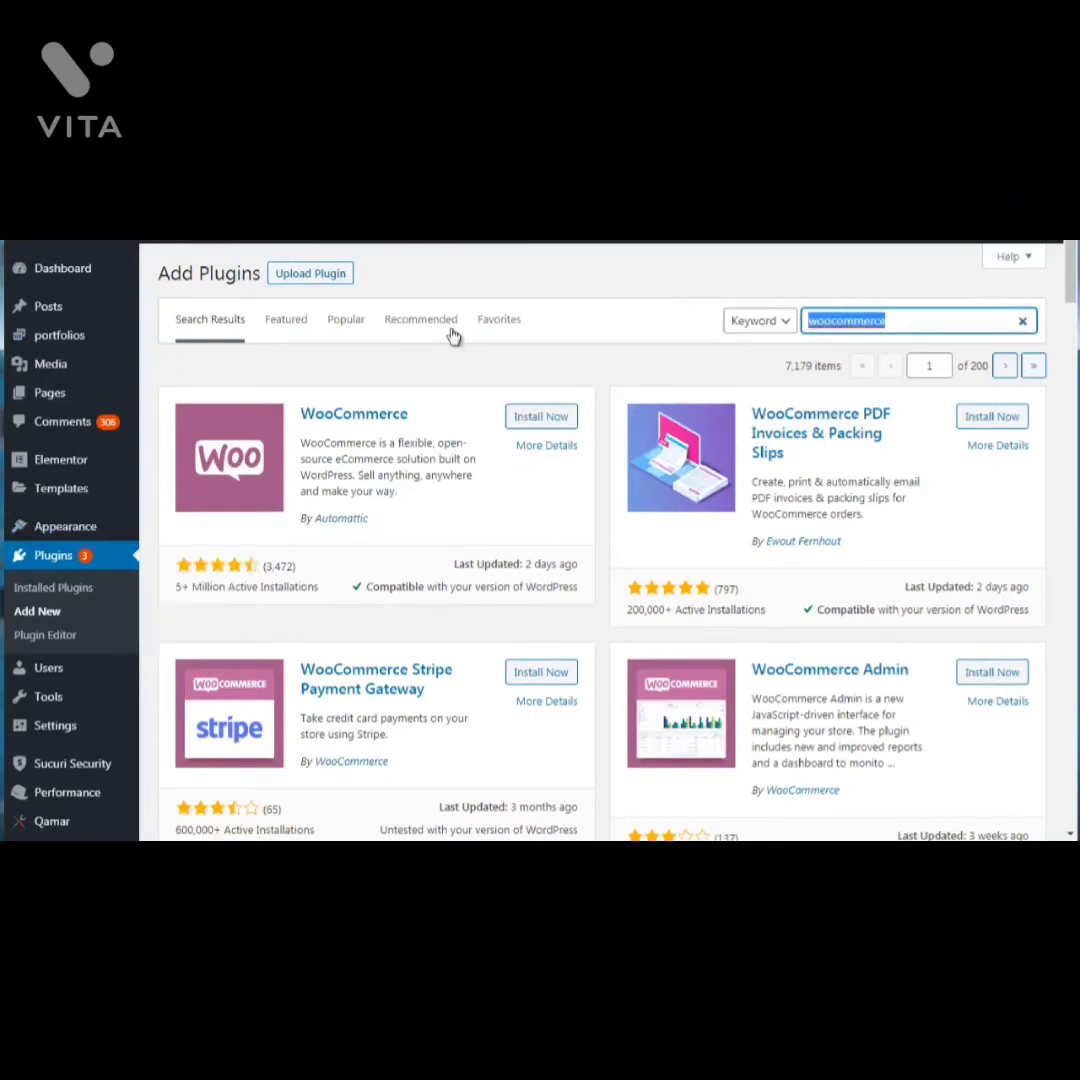
pyautogui.click(419, 372)
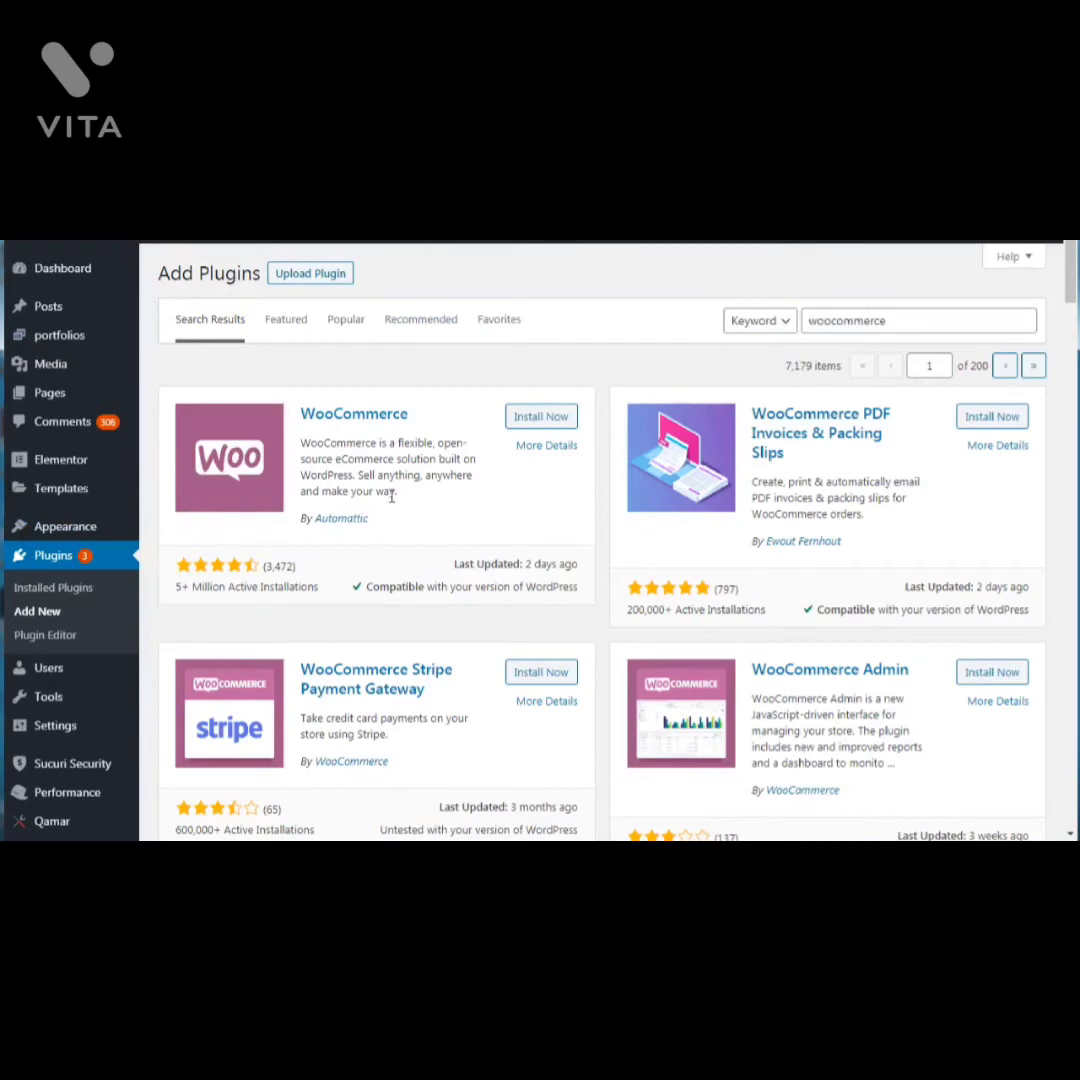
pyautogui.click(542, 418)
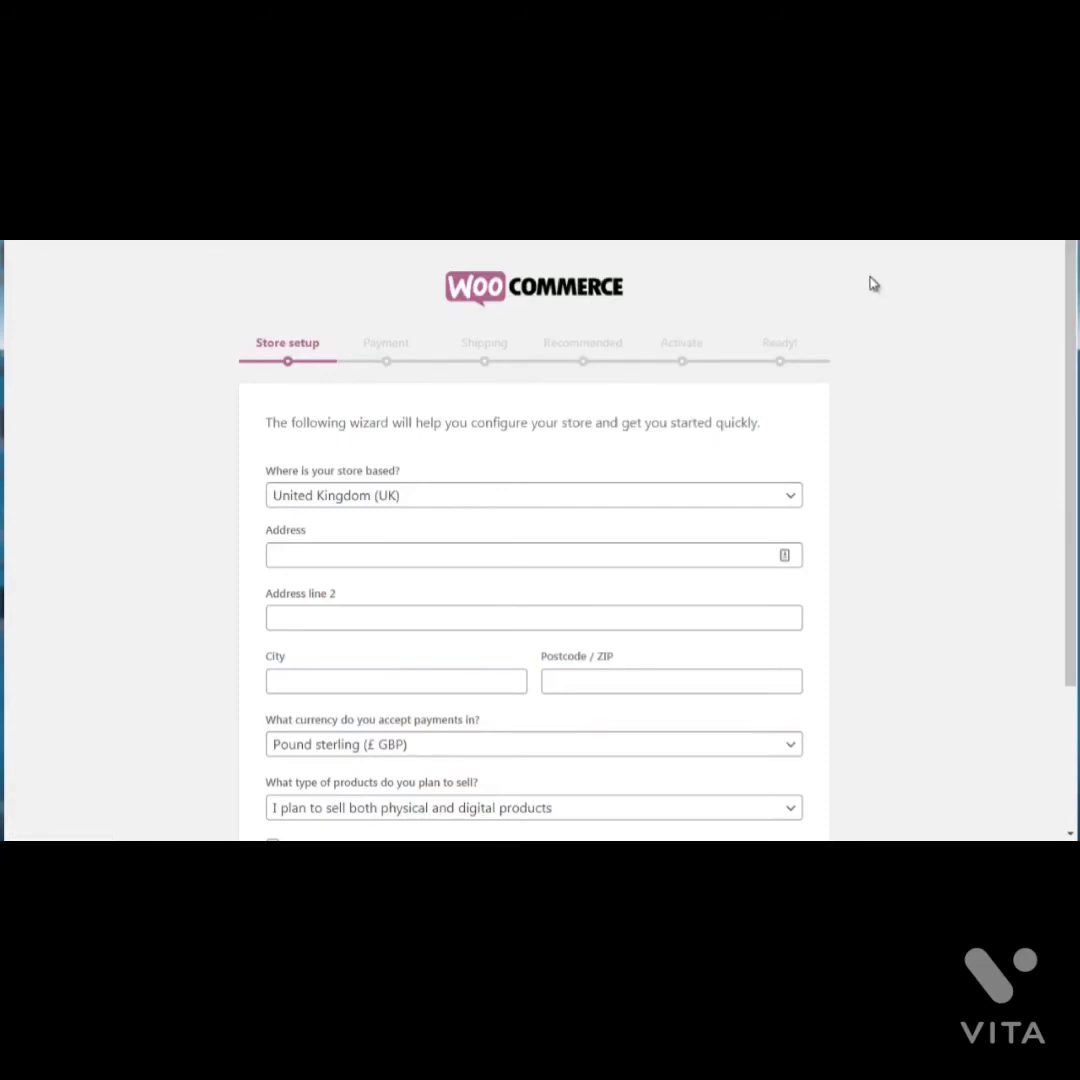
# Set the store's base country to United States (US) in the store setup and proceed to the payment stage
pyautogui.moveTo(1072, 302); pyautogui.dragTo(1075, 377)
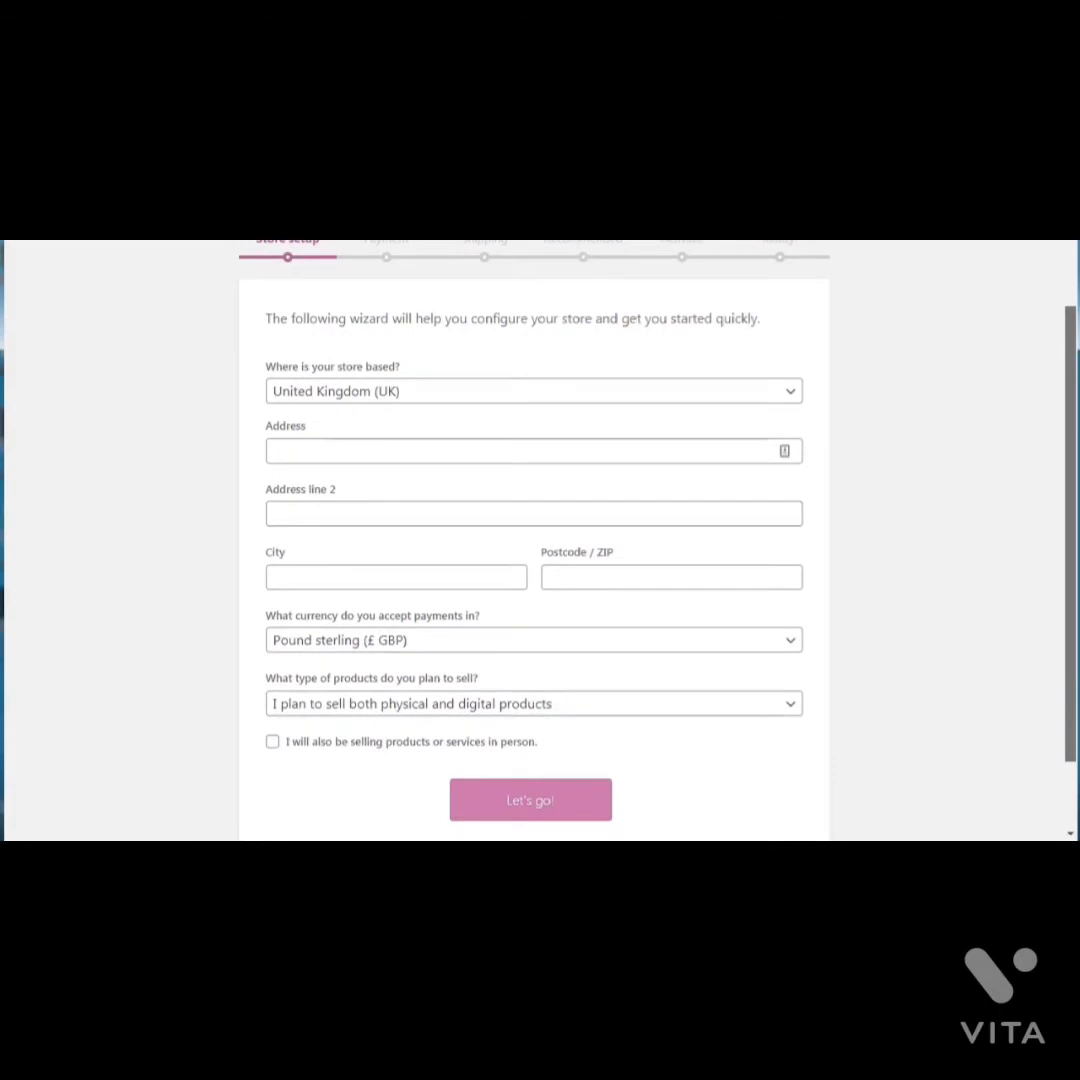
pyautogui.scroll(1, 540, 540)
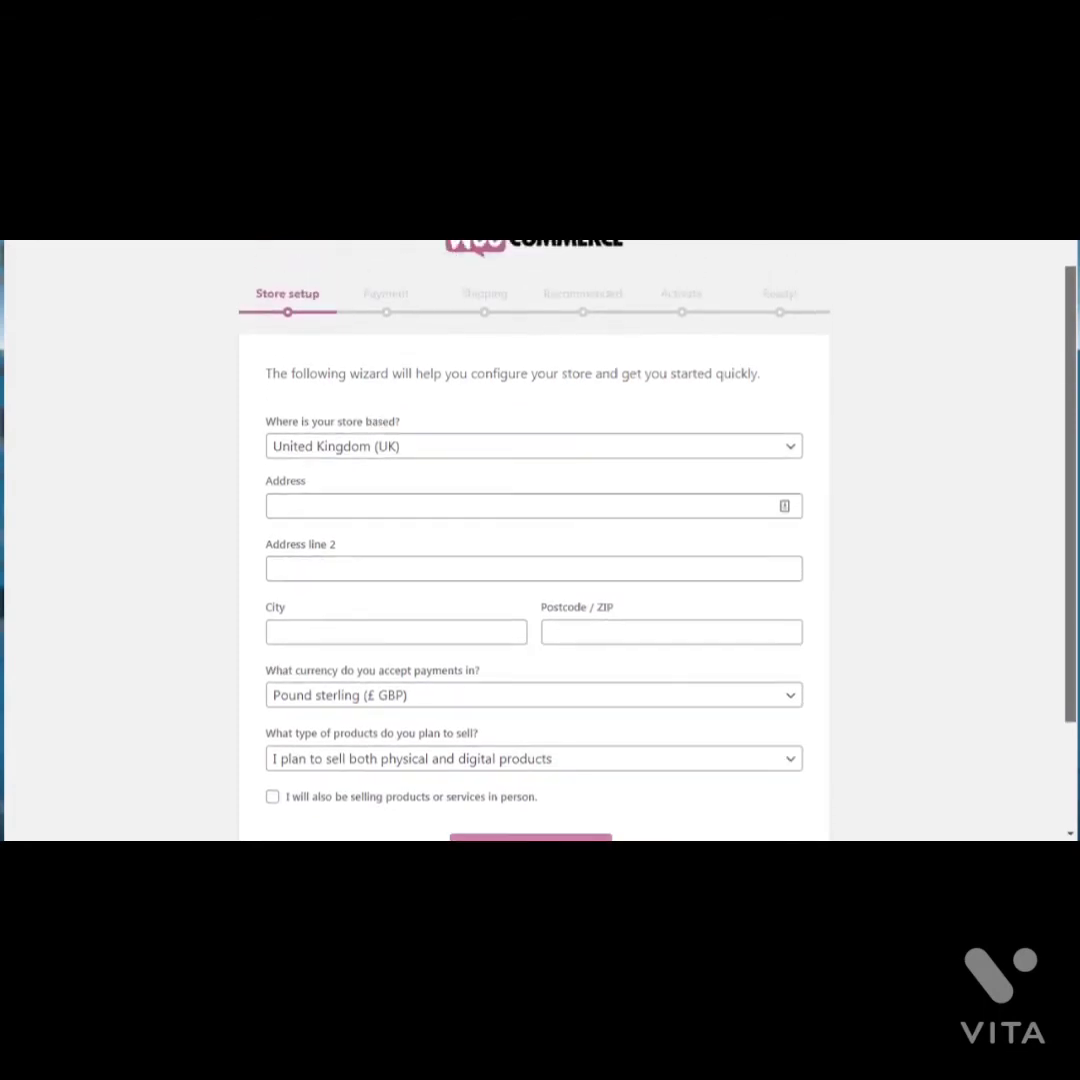
pyautogui.moveTo(1073, 320); pyautogui.dragTo(1073, 381)
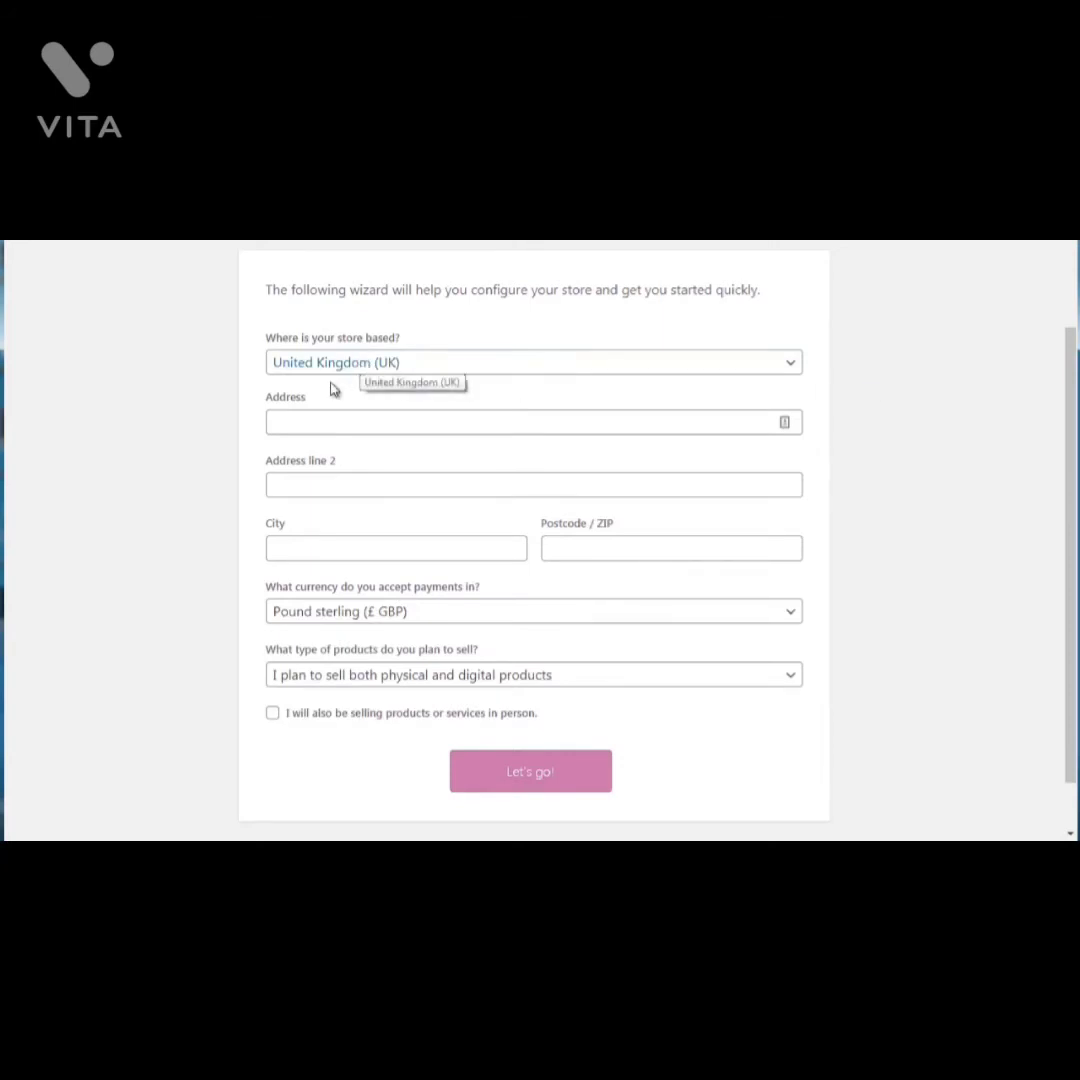
pyautogui.click(413, 372)
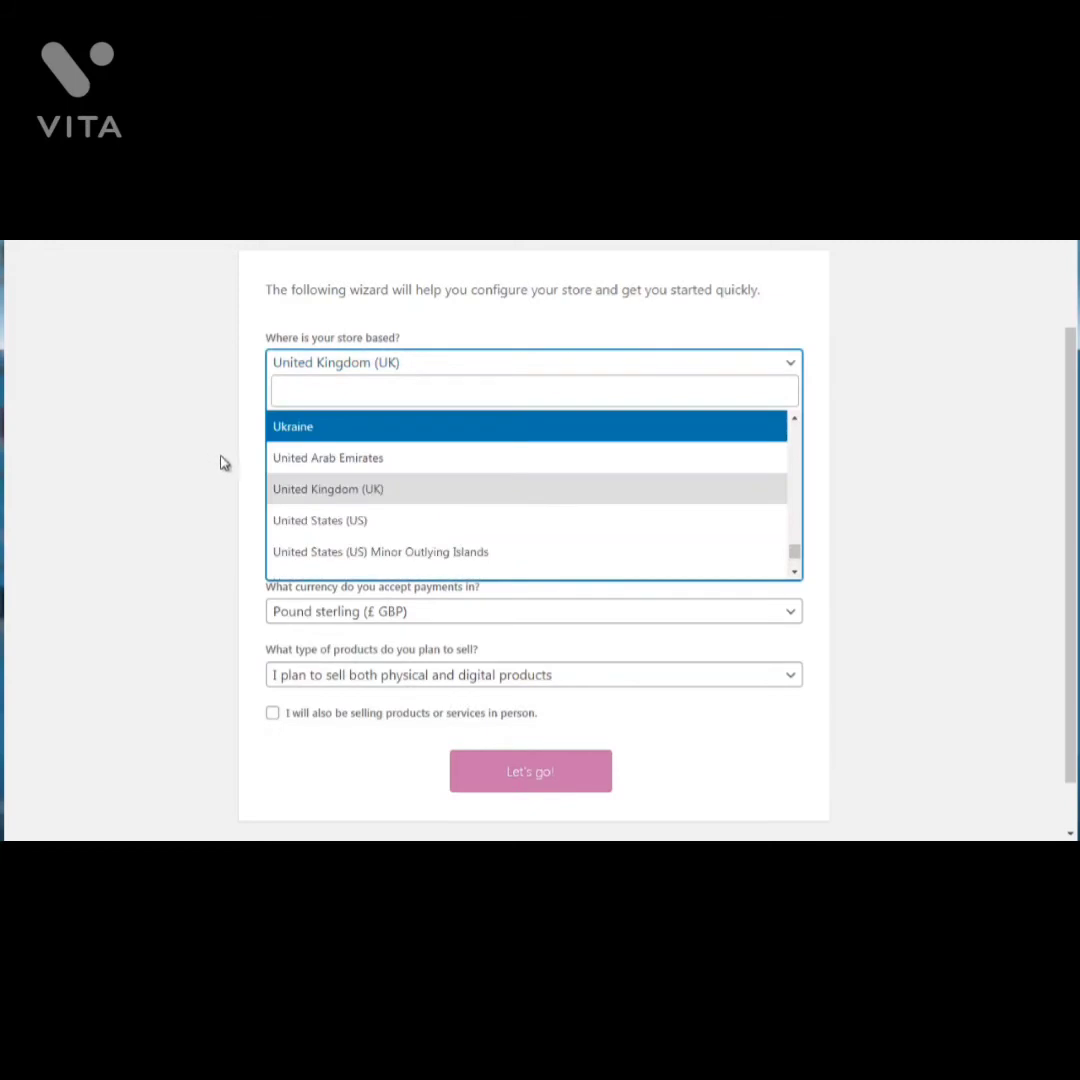
pyautogui.click(329, 524)
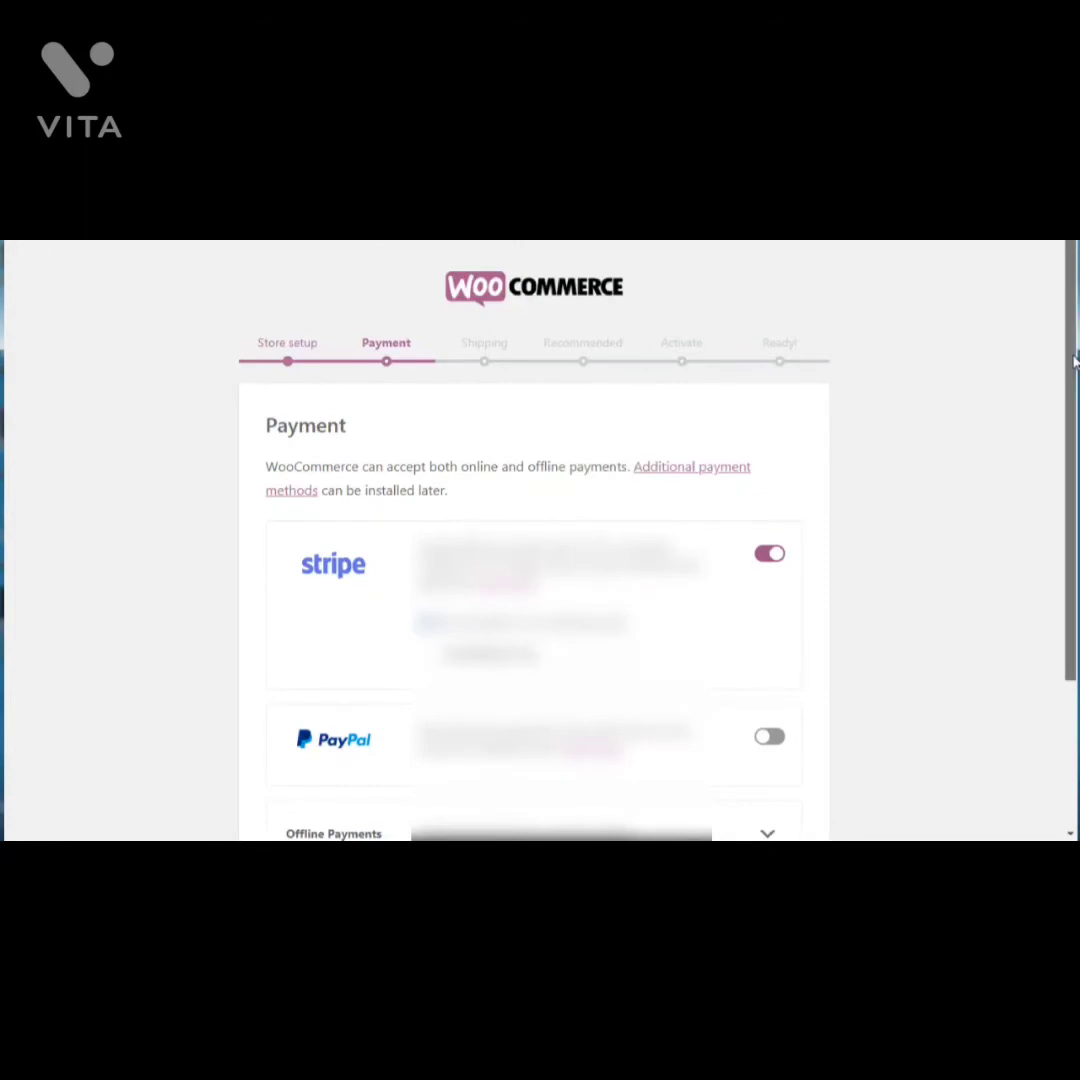
# Turn off Stripe as a payment method, leave PayPal disabled, and continue to the shipping stage
pyautogui.moveTo(1074, 360); pyautogui.dragTo(1074, 438)
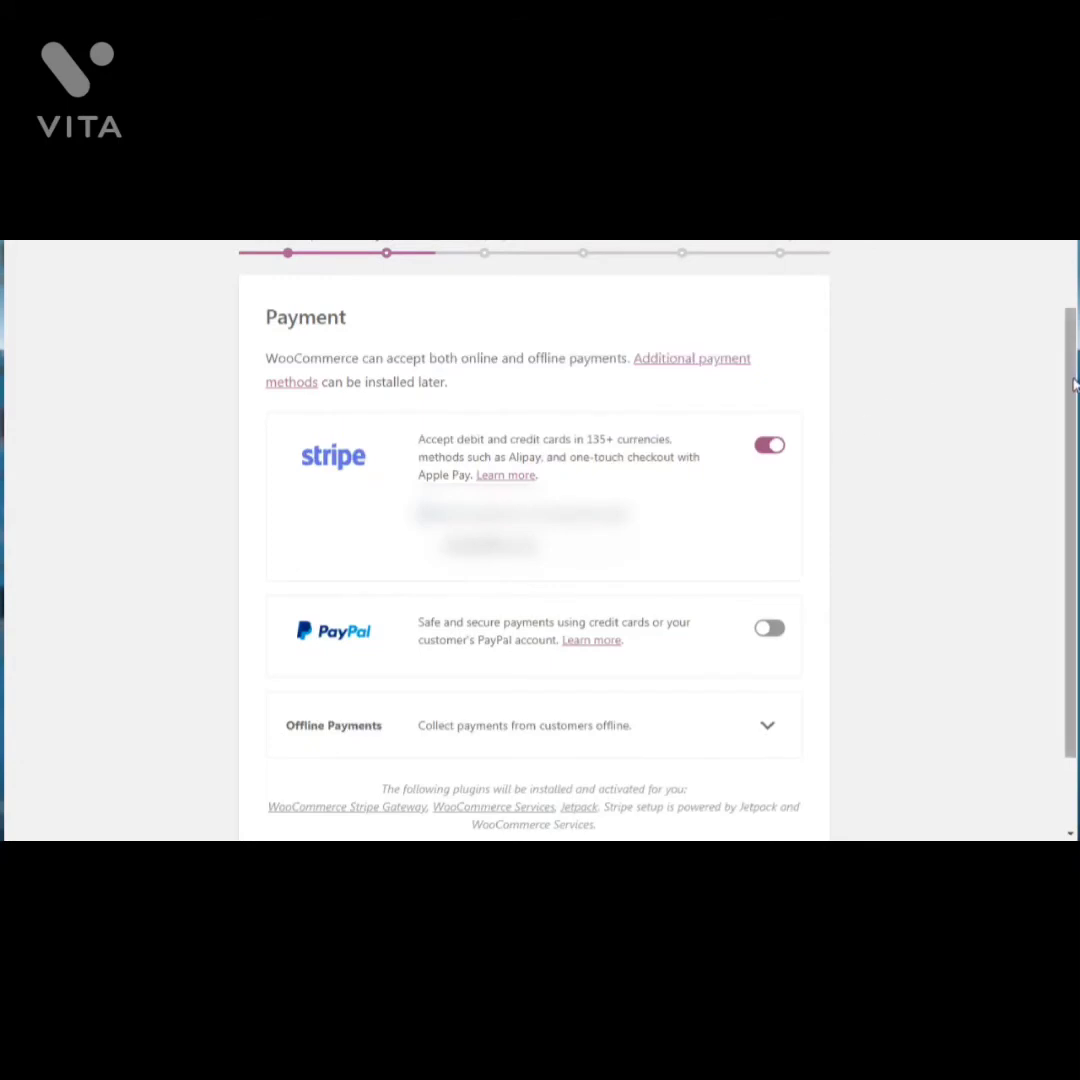
pyautogui.scroll(-1, 1070, 400)
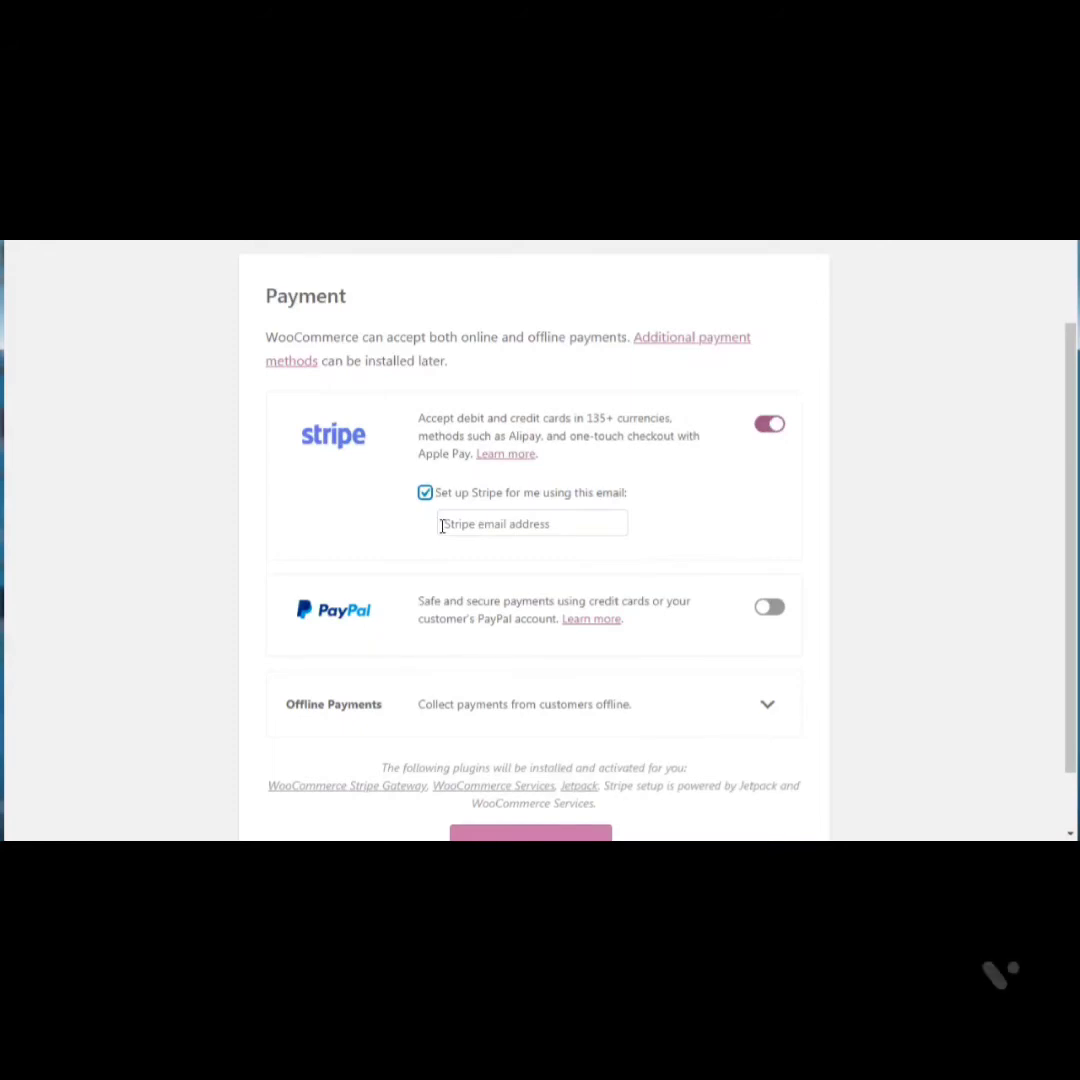
pyautogui.click(770, 428)
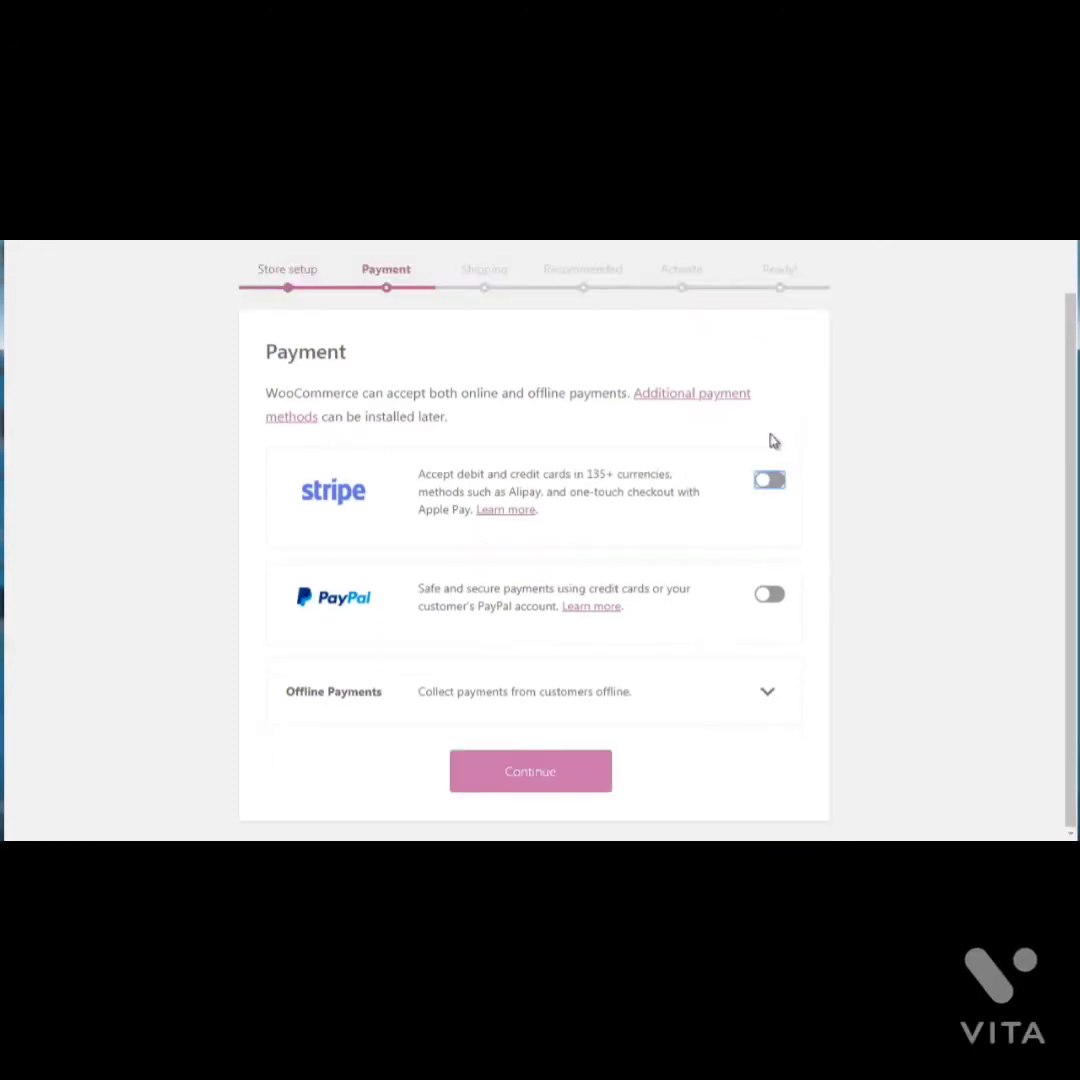
pyautogui.click(535, 780)
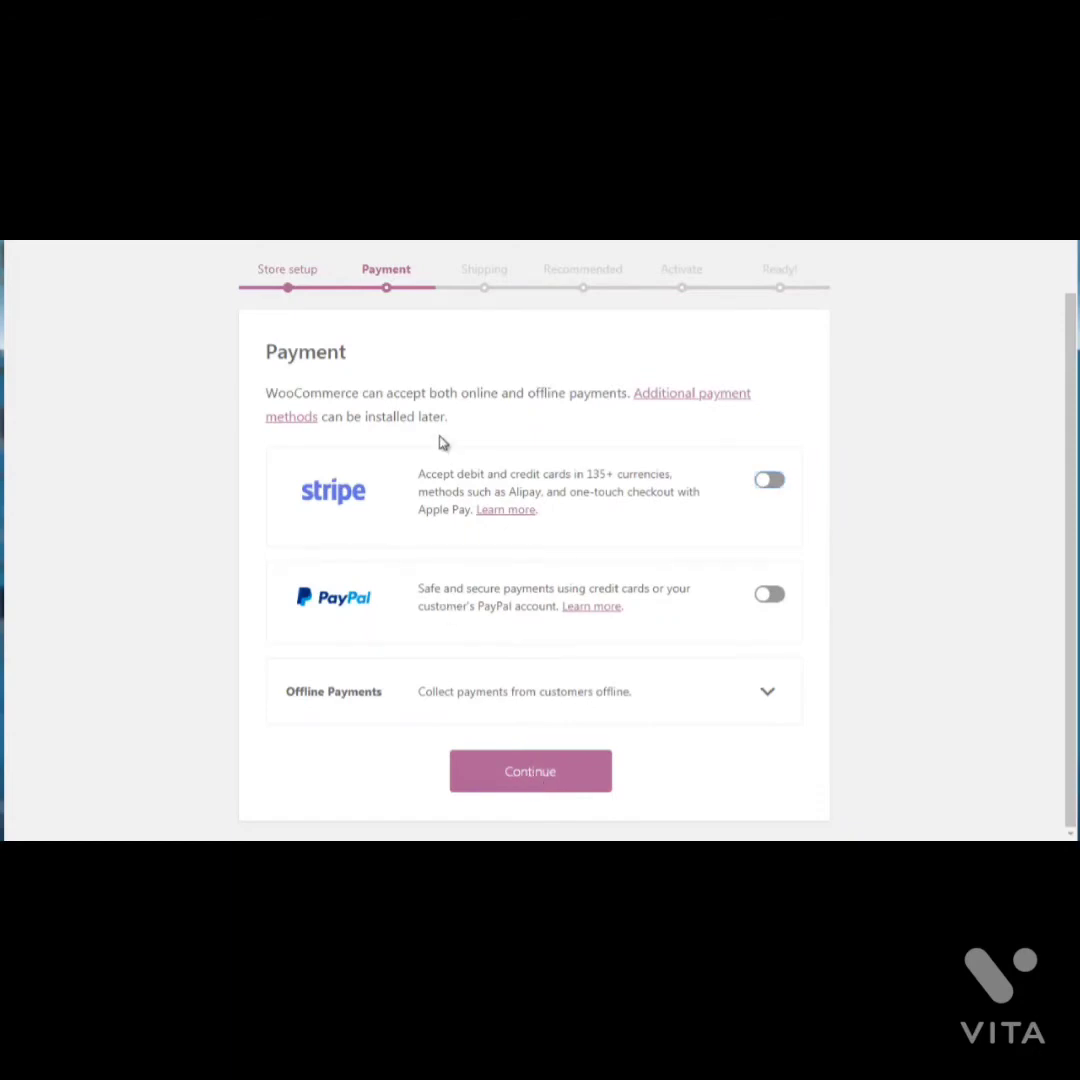
pyautogui.click(538, 771)
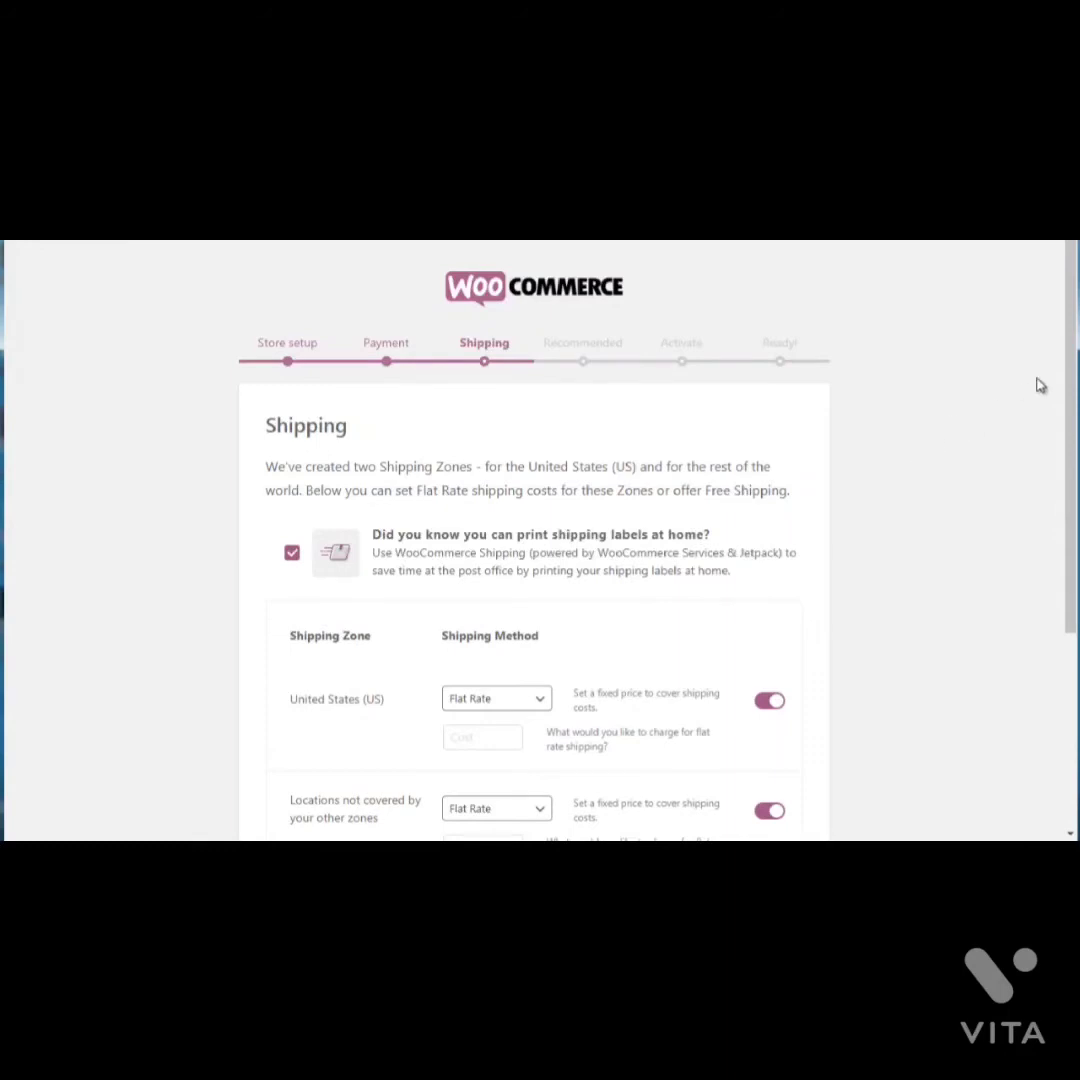
# Set the flat rate shipping cost to 0 for both the United States (US) and the other locations, and continue
pyautogui.moveTo(1071, 362); pyautogui.dragTo(1058, 513)
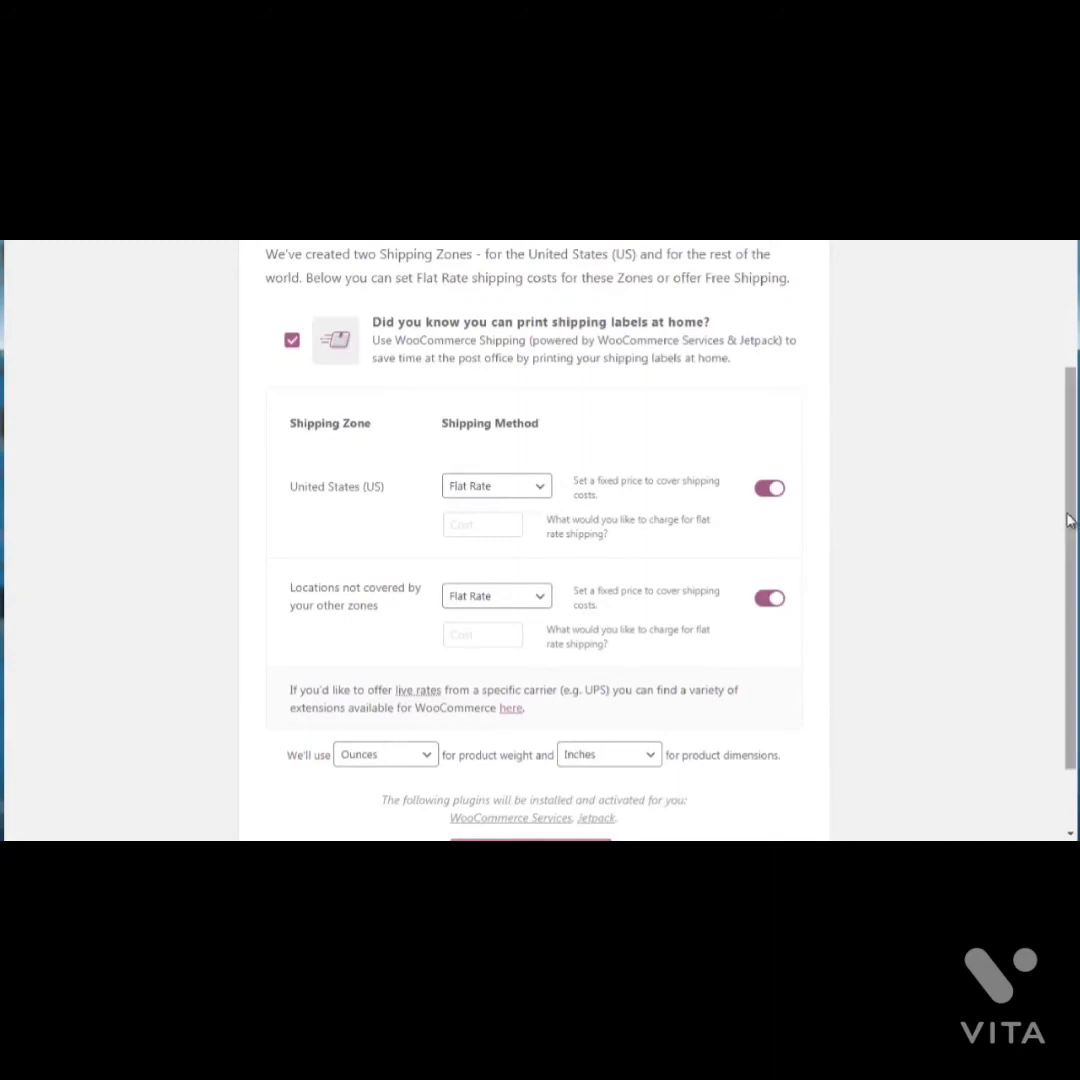
pyautogui.moveTo(1073, 518)
pyautogui.mouseDown()
pyautogui.moveTo(1077, 470)
pyautogui.moveTo(1075, 546)
pyautogui.mouseUp()
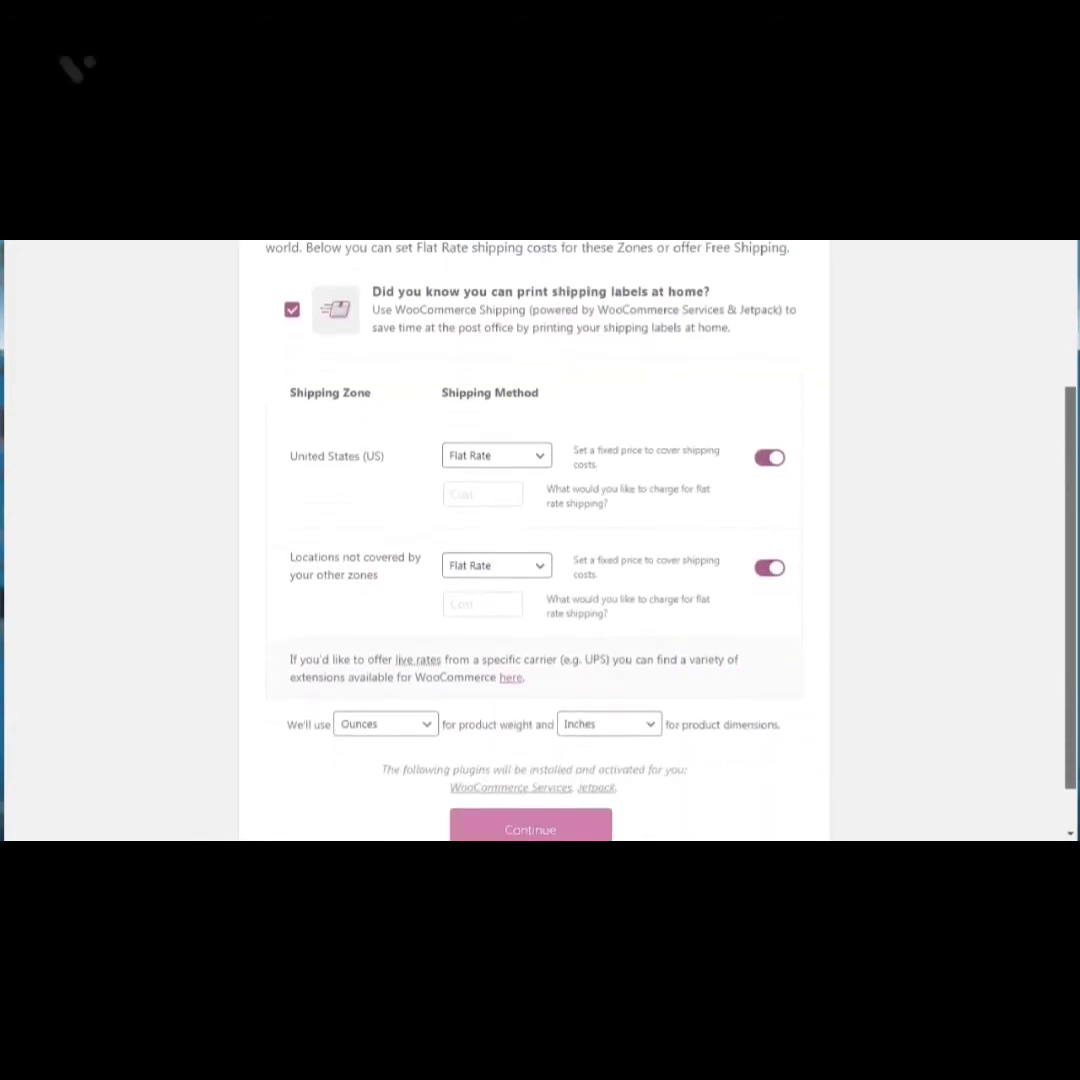
pyautogui.scroll(1, 540, 540)
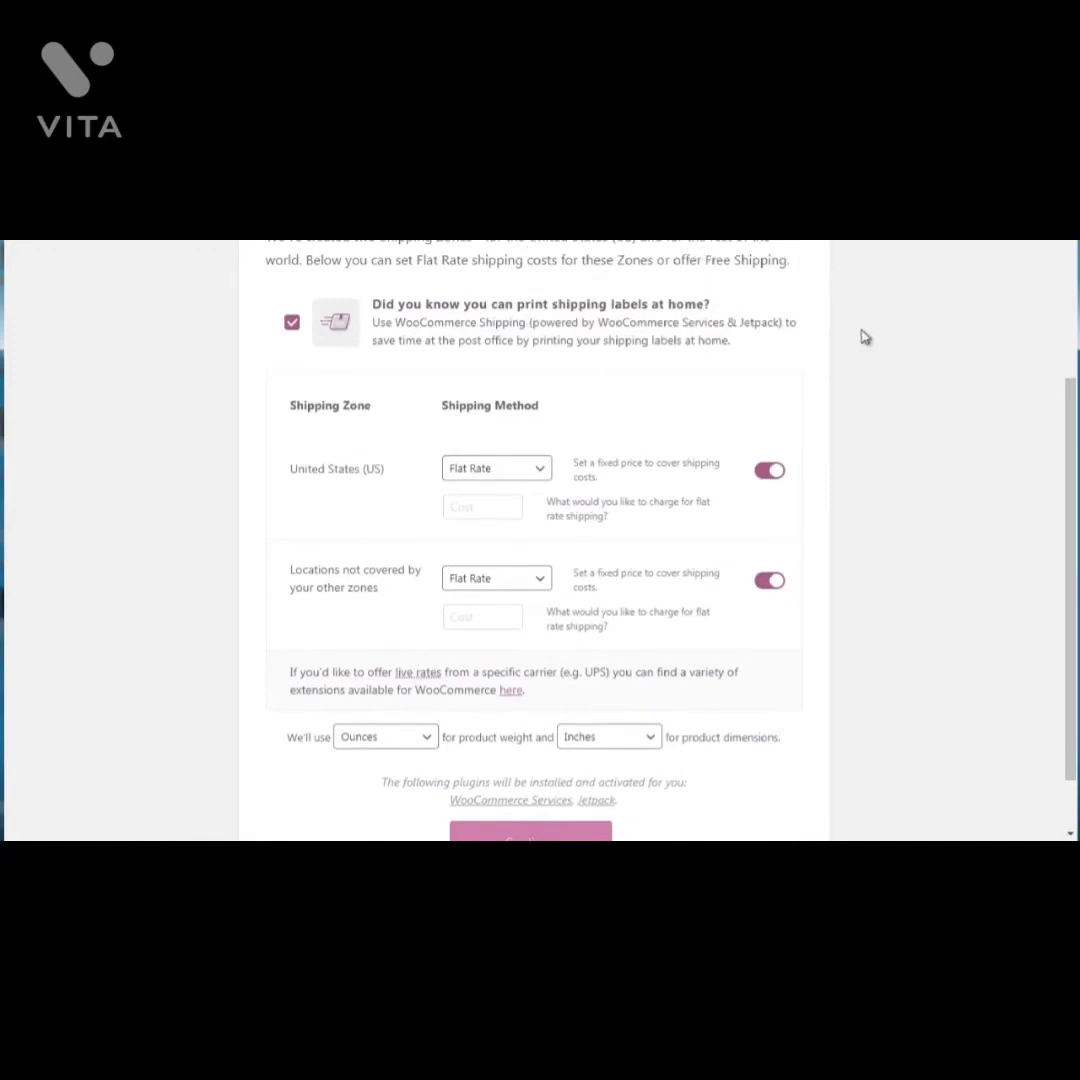
pyautogui.scroll(-1, 1075, 440)
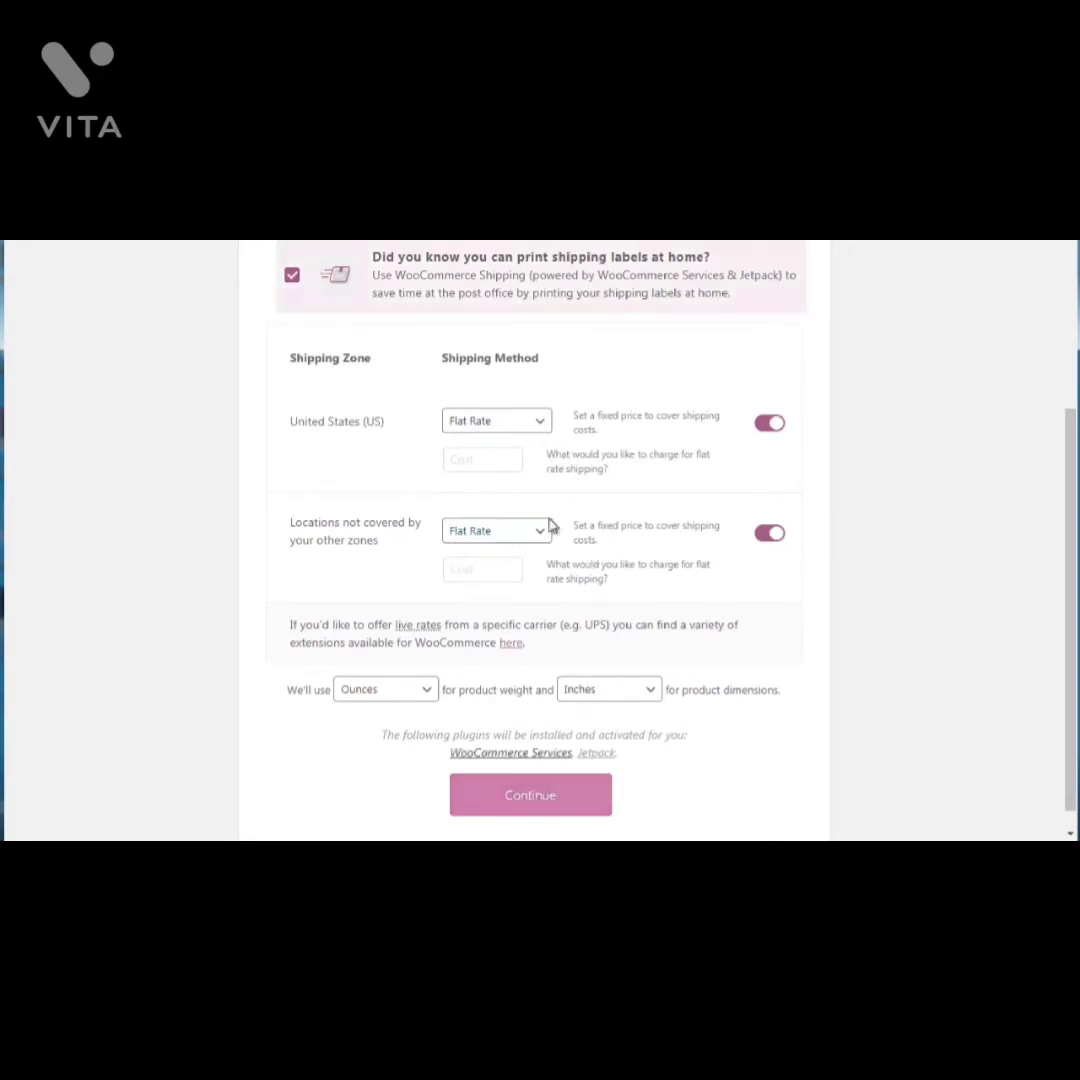
pyautogui.click(540, 803)
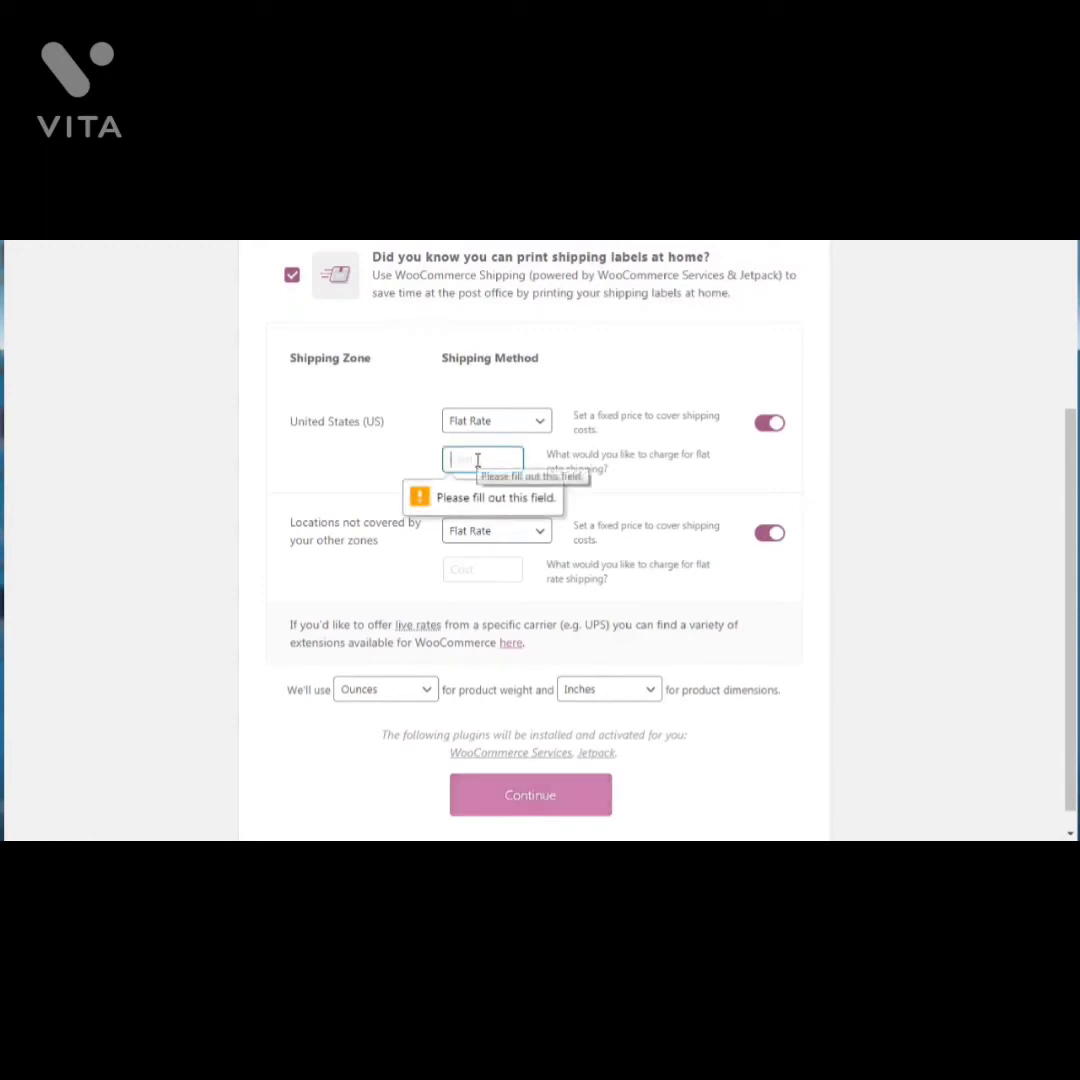
pyautogui.write('0')
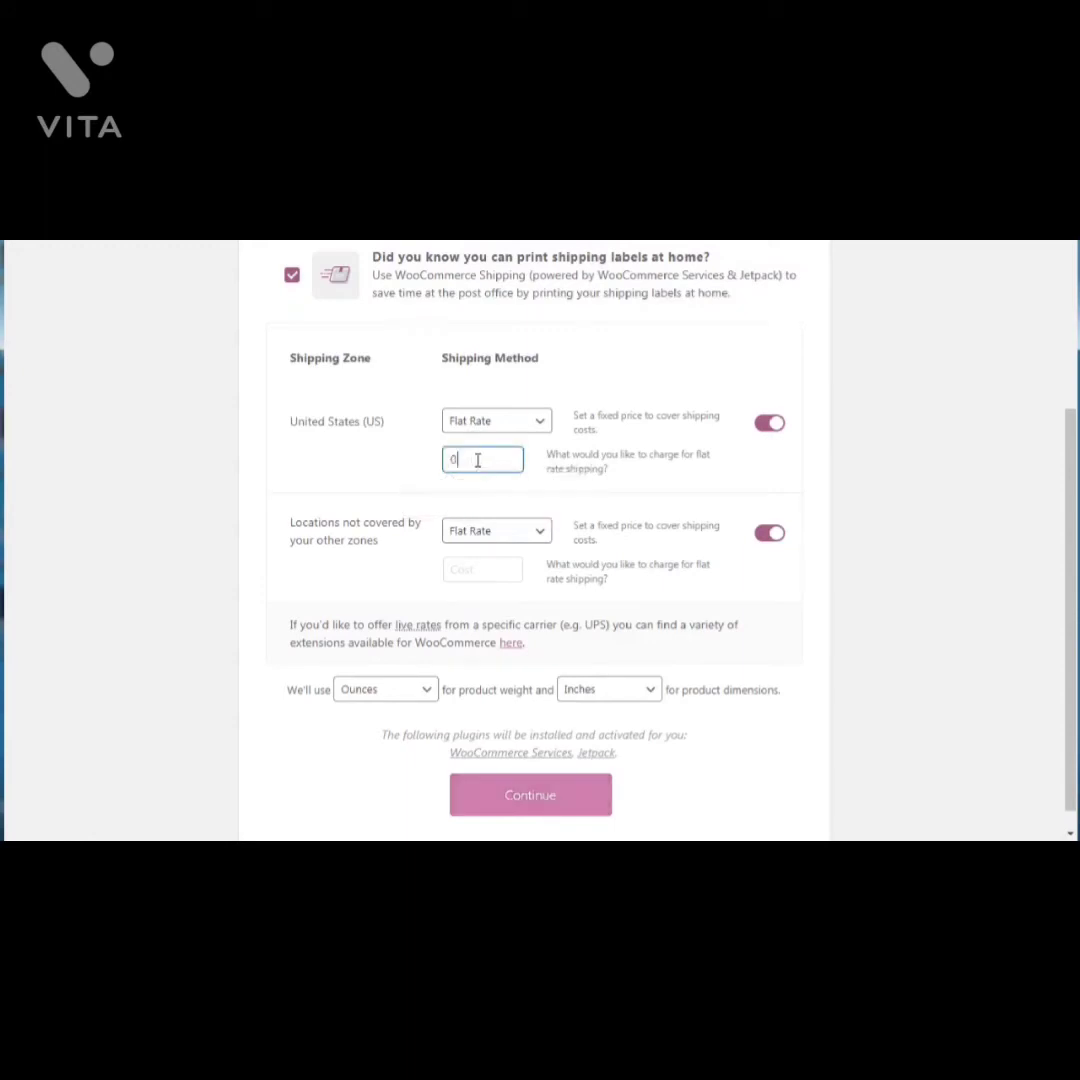
pyautogui.hotkey('ctrl', 'a')
pyautogui.click(474, 571)
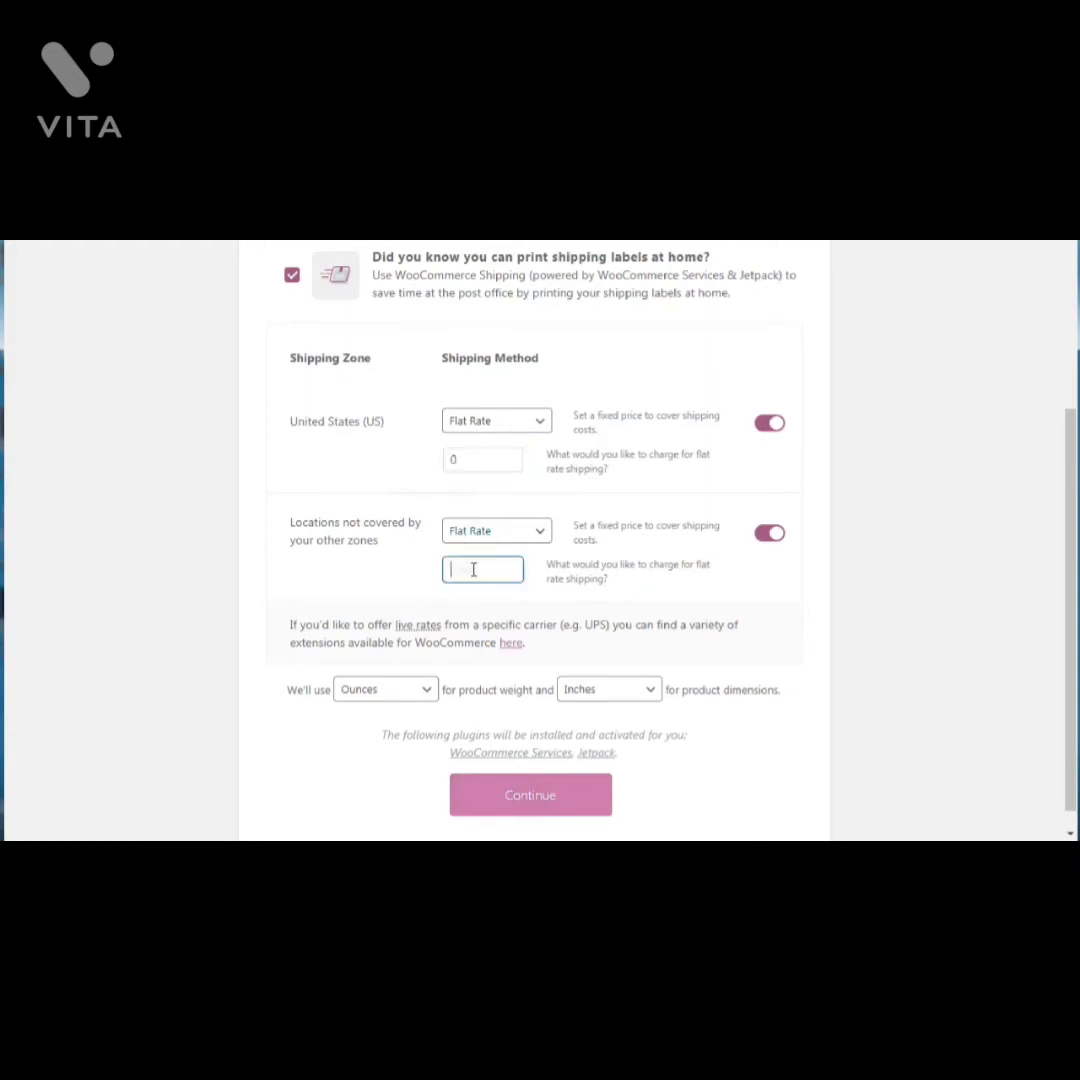
pyautogui.write('0')
pyautogui.click(530, 795)
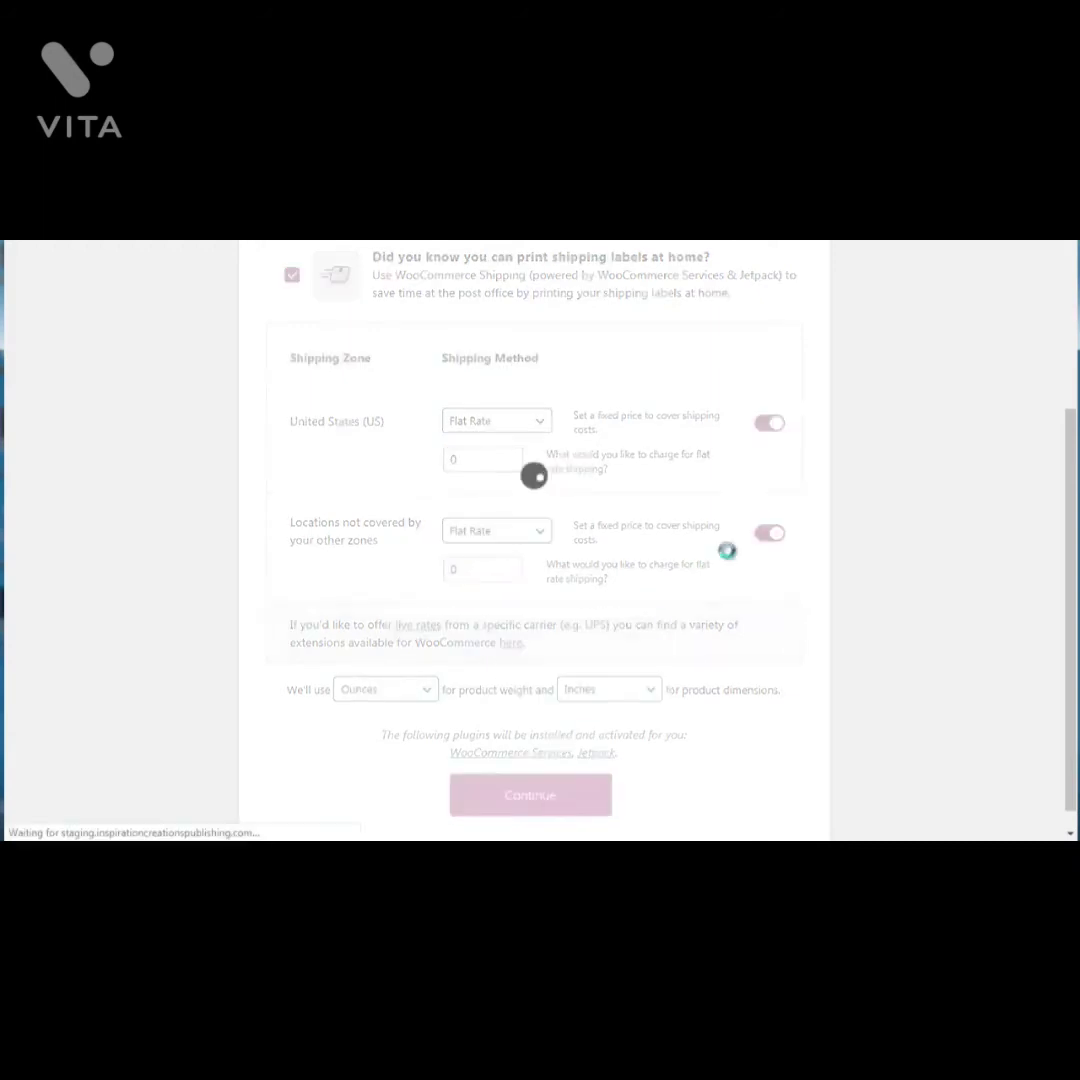
pyautogui.click(1068, 380)
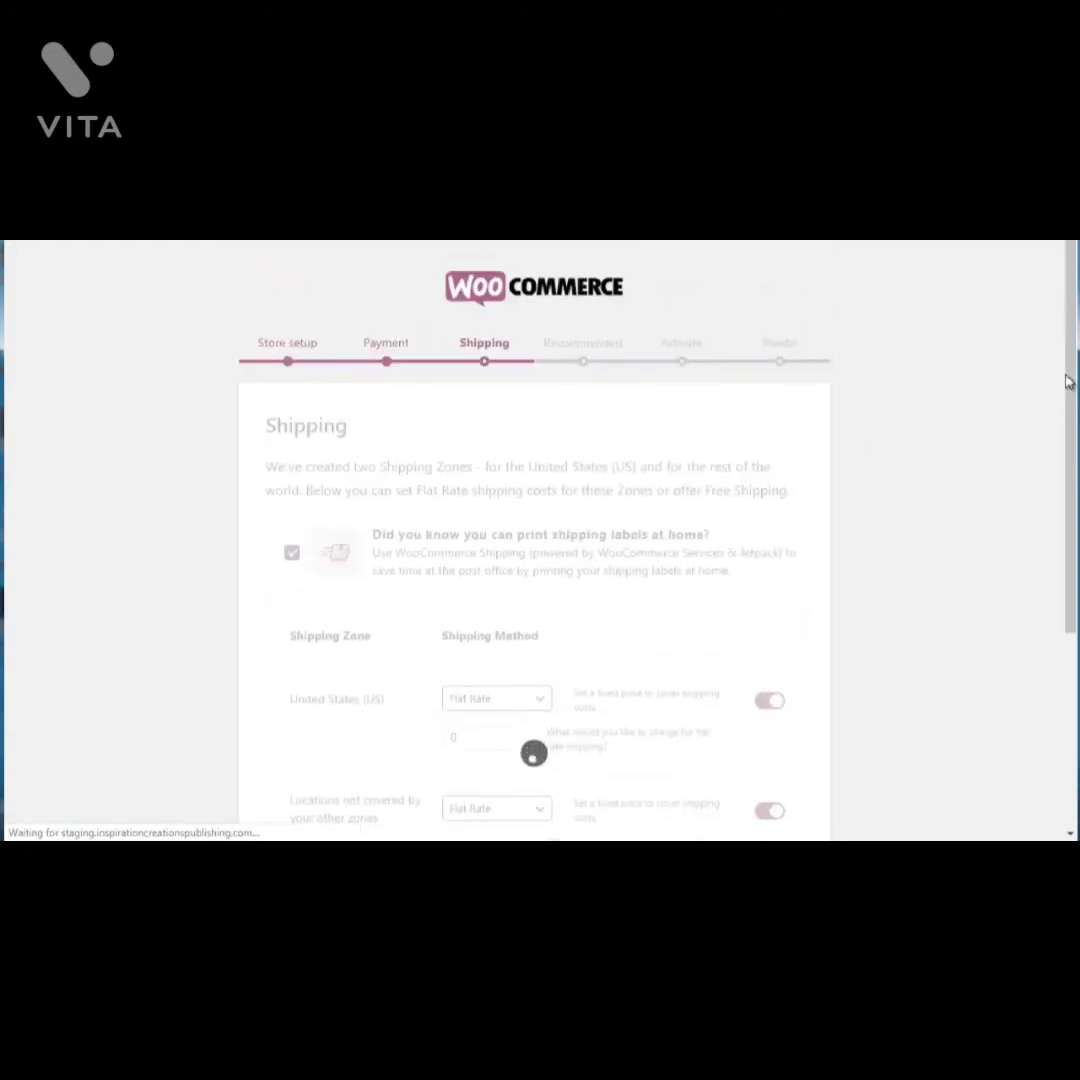
pyautogui.moveTo(1068, 380); pyautogui.dragTo(1067, 414)
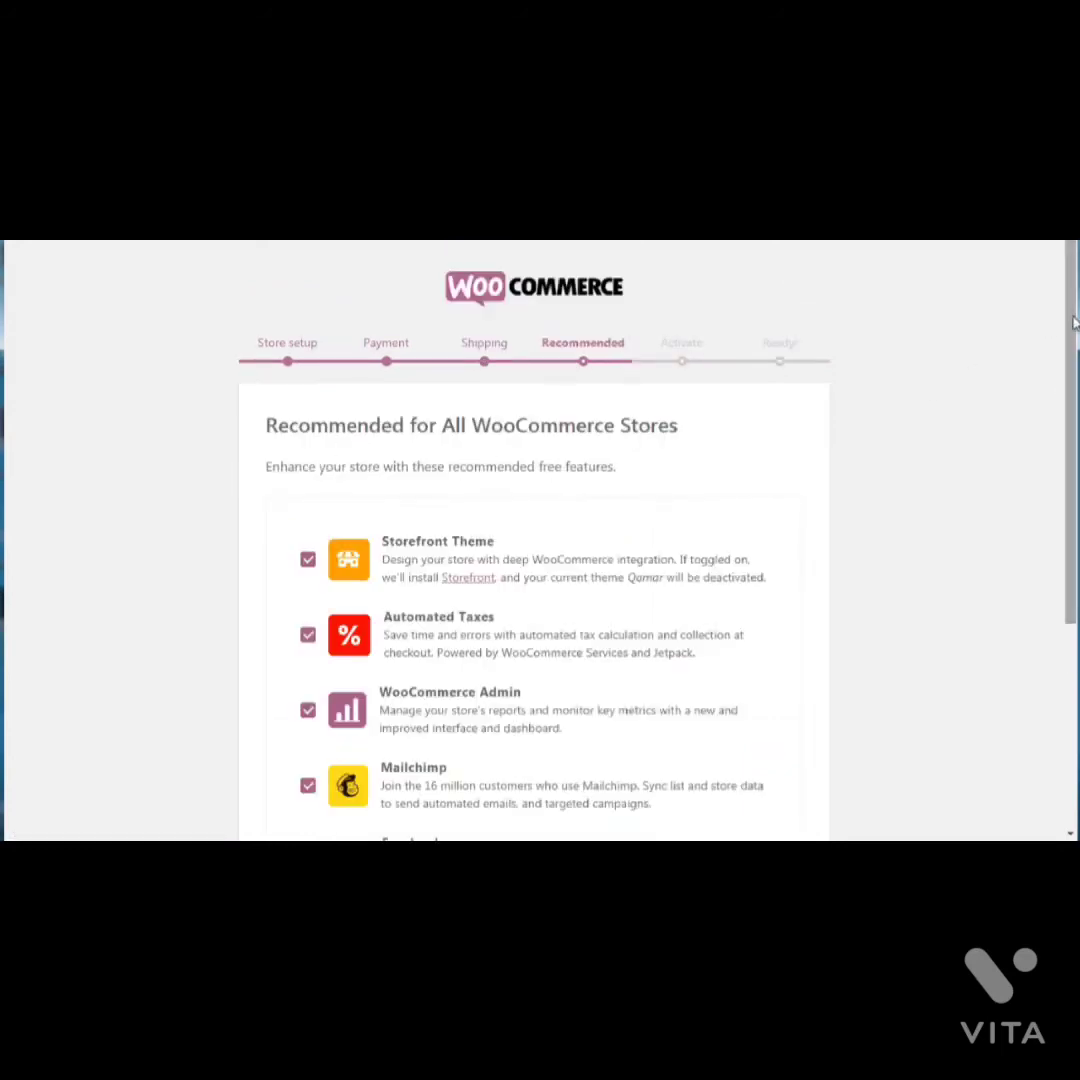
# Deselect Storefront Theme, Mailchimp, Facebook and Automated Taxes, keep only WooCommerce Admin among the recommended features, and continue
pyautogui.moveTo(1072, 325); pyautogui.dragTo(1062, 420)
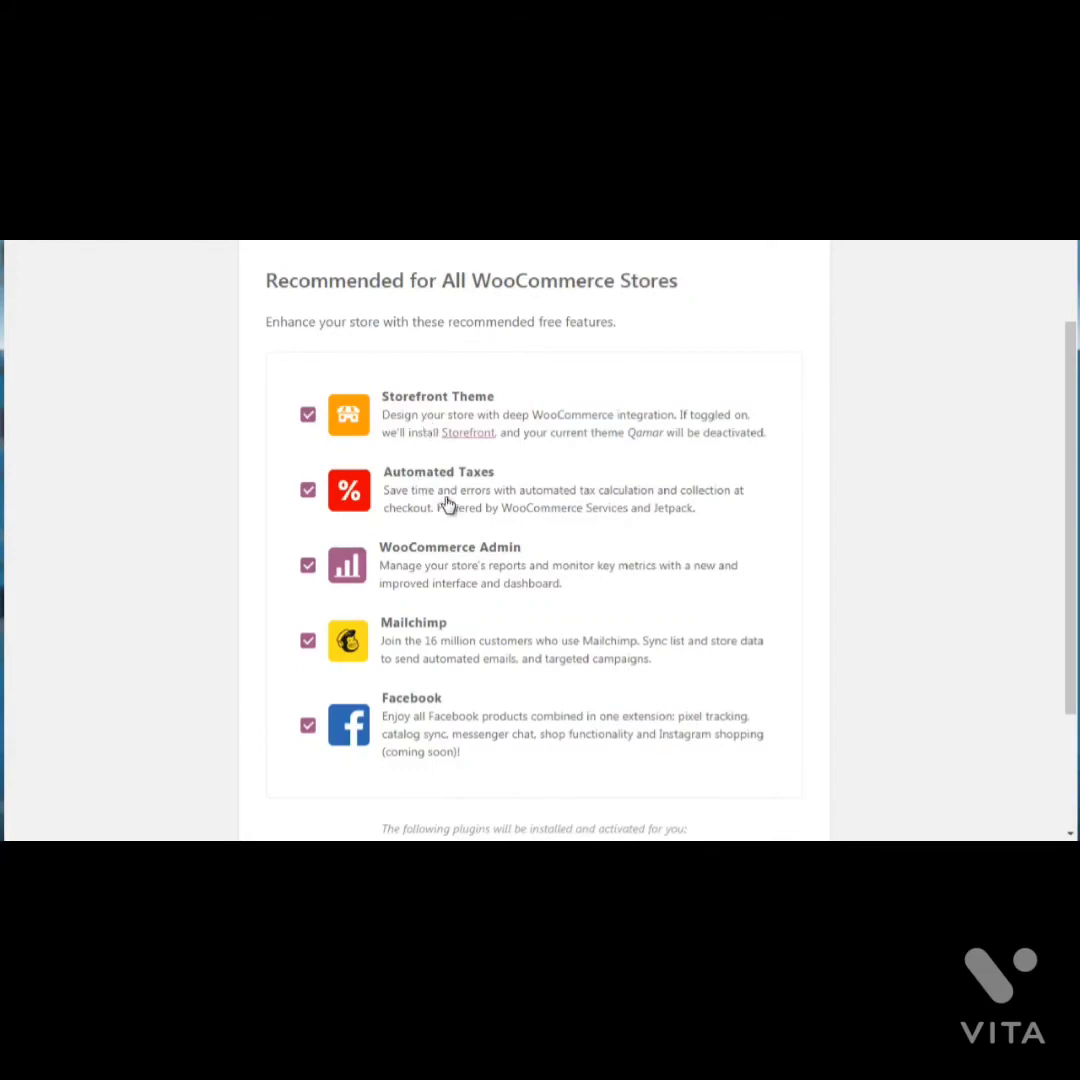
pyautogui.click(308, 418)
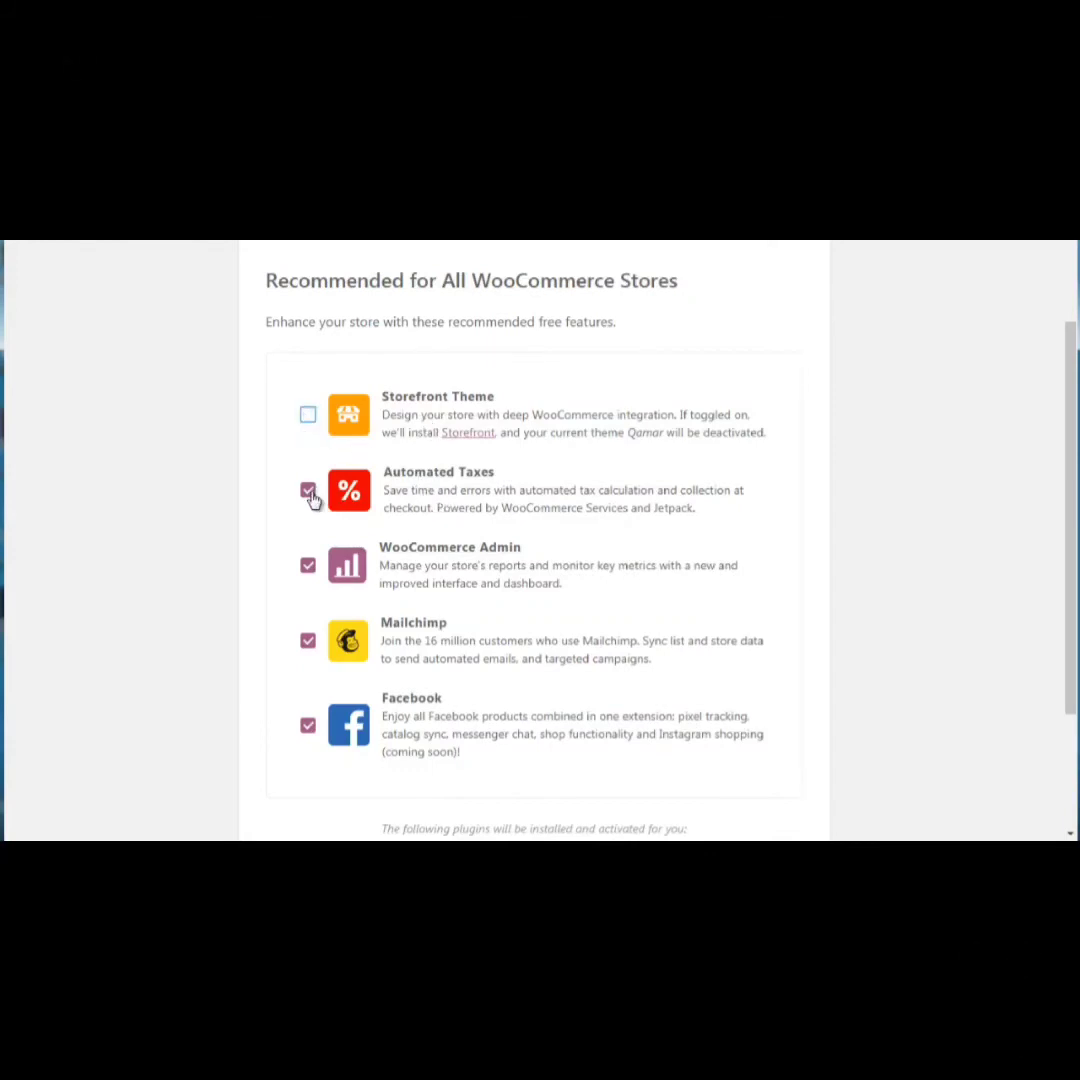
pyautogui.click(309, 643)
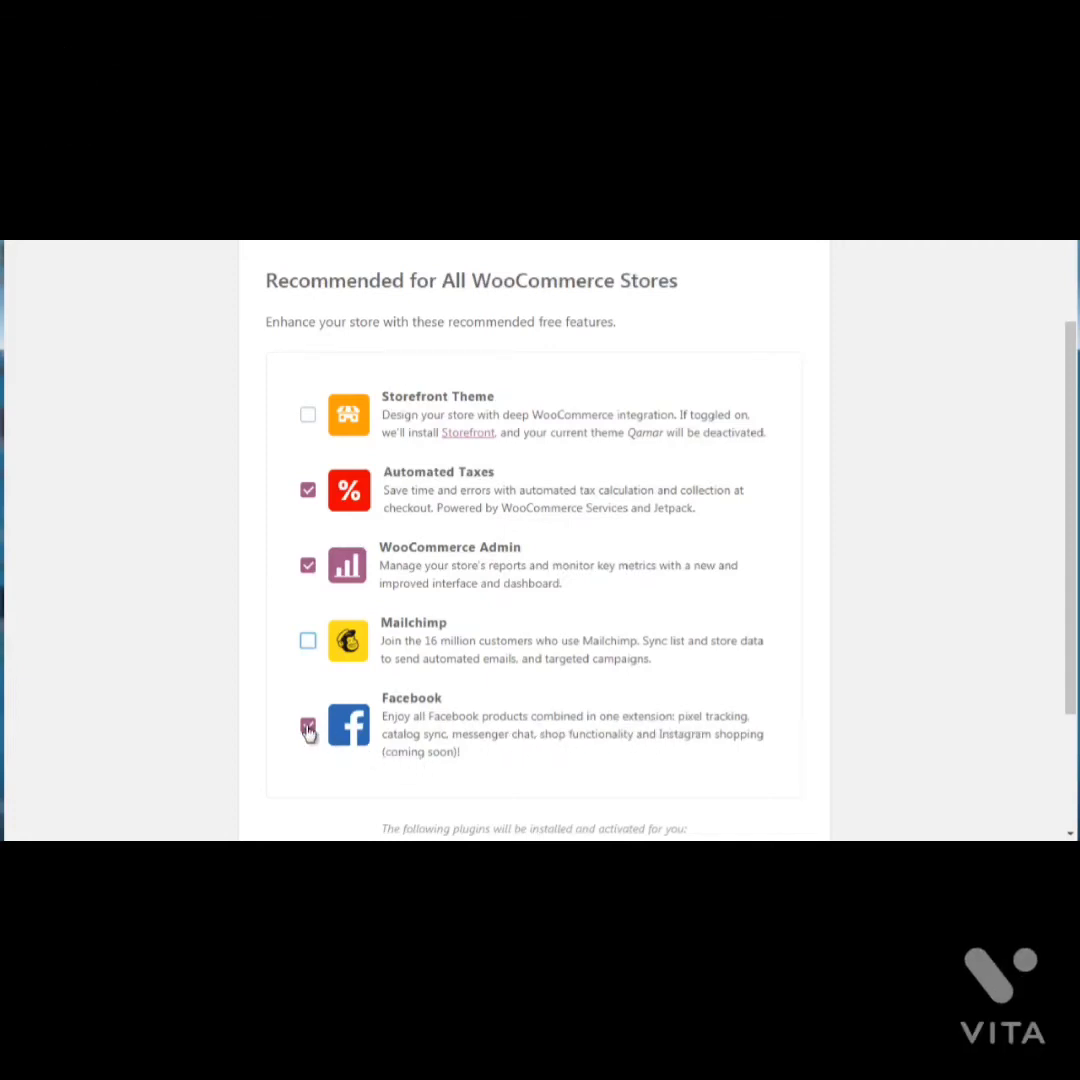
pyautogui.click(308, 728)
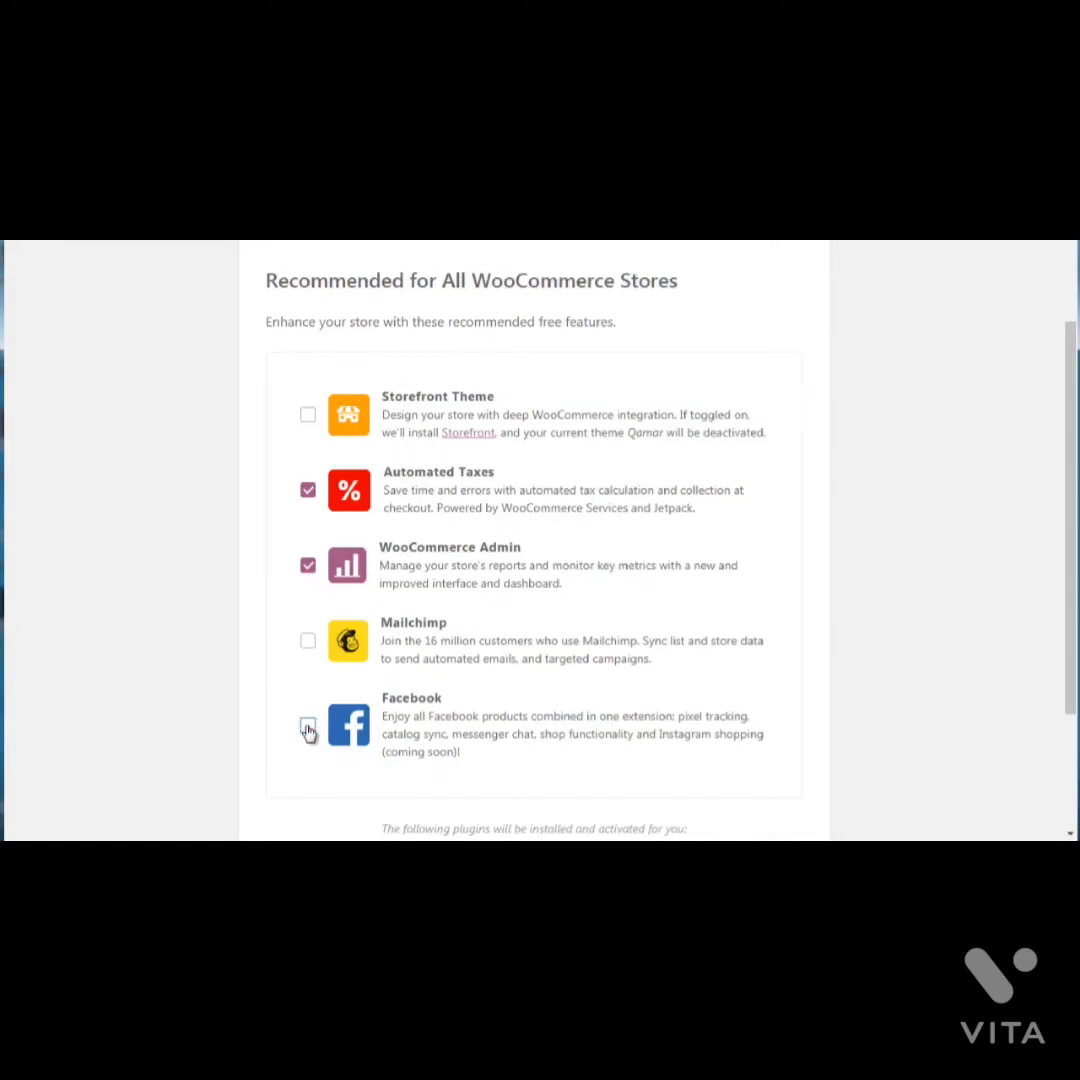
pyautogui.click(309, 493)
pyautogui.moveTo(1067, 470); pyautogui.dragTo(1067, 527)
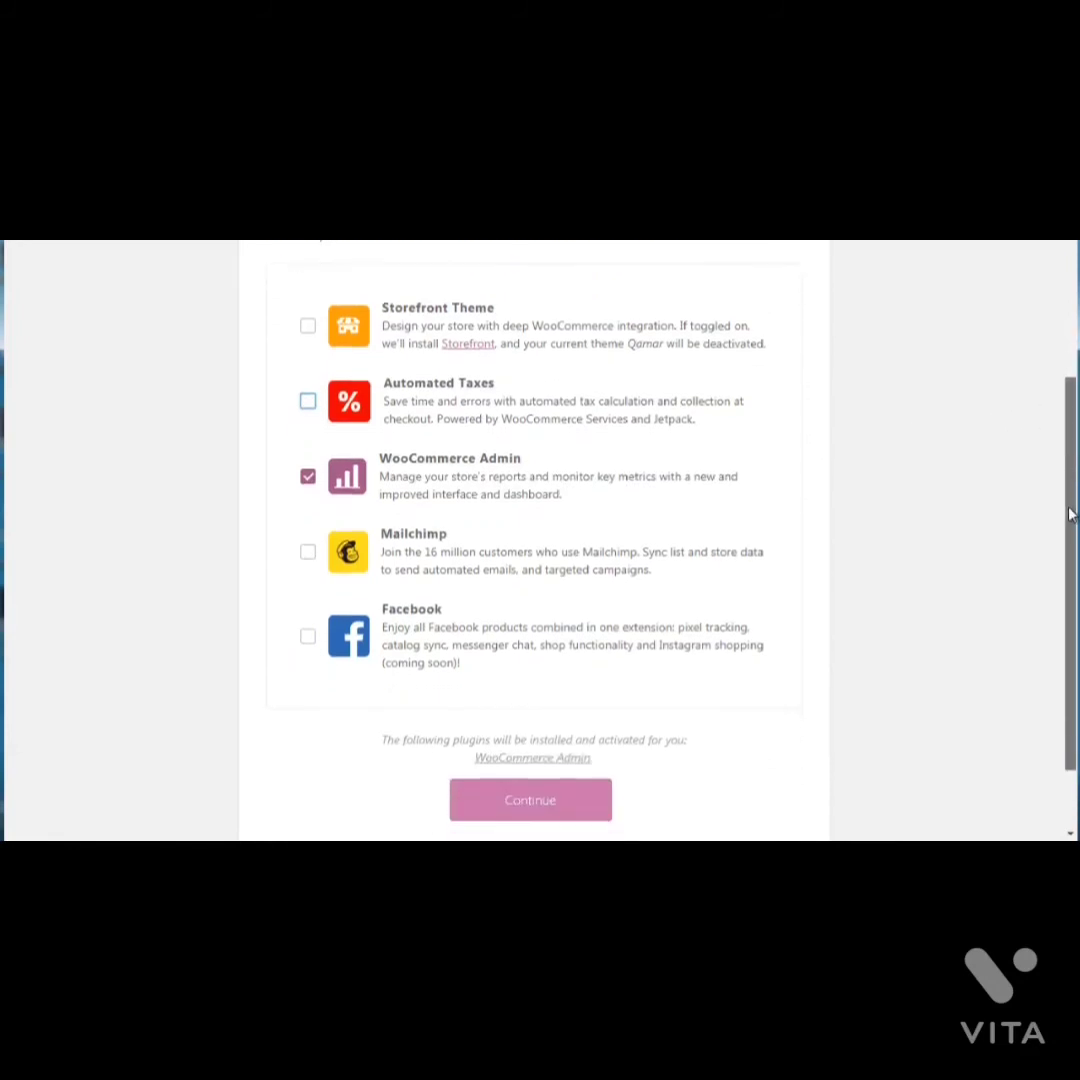
pyautogui.click(528, 800)
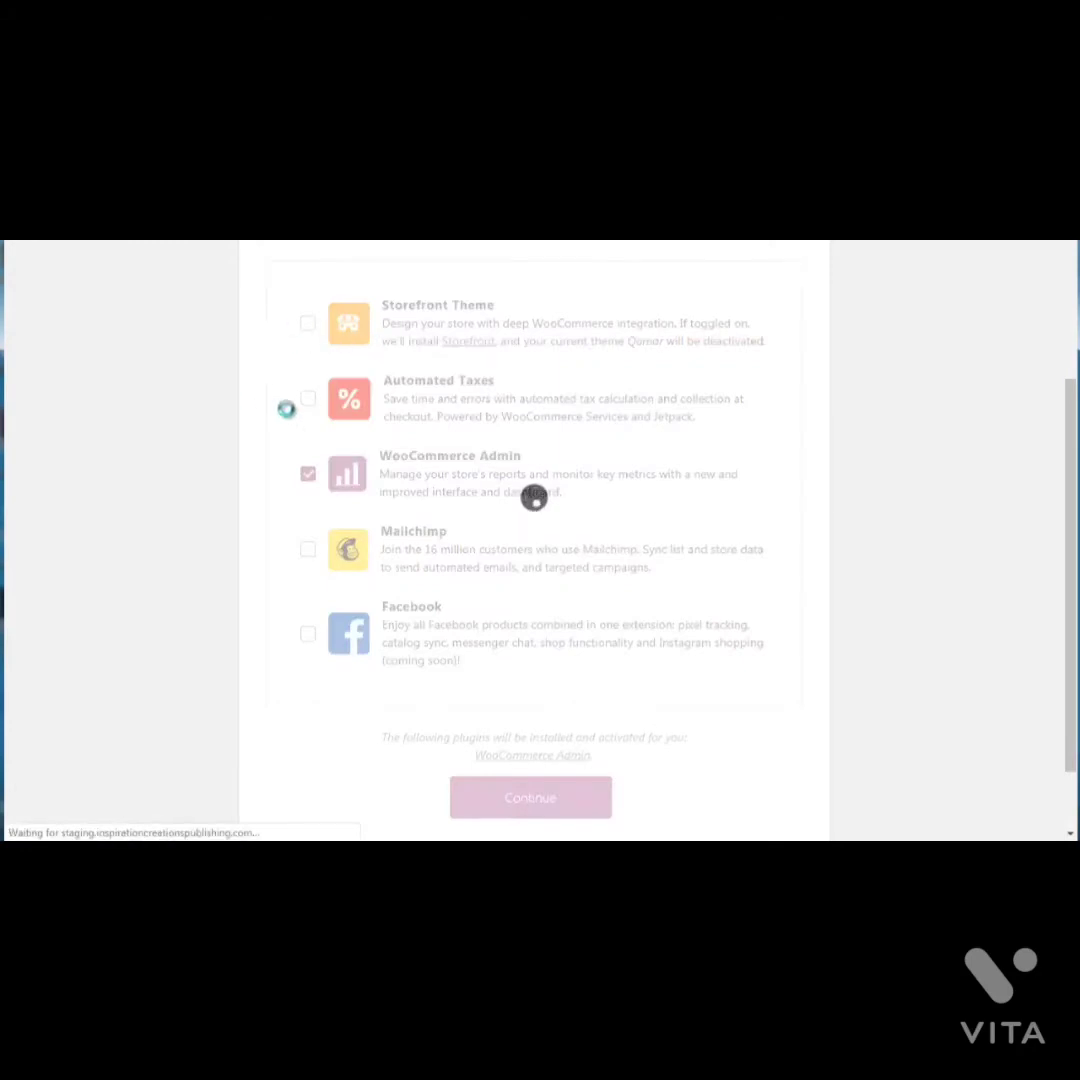
pyautogui.click(1068, 308)
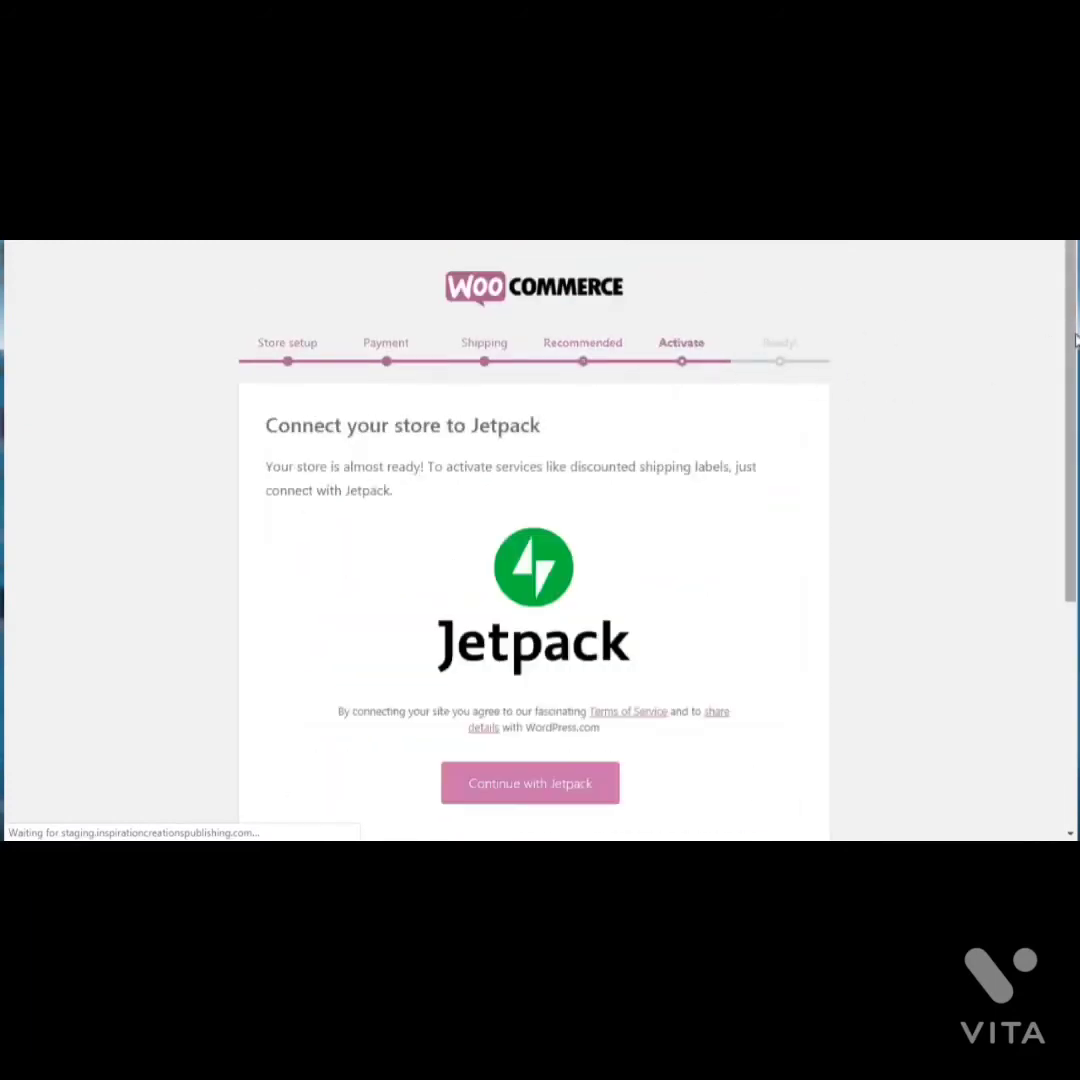
# Skip connecting the store to Jetpack, finish the setup wizard and go to the site dashboard
pyautogui.moveTo(1074, 335); pyautogui.dragTo(1071, 570)
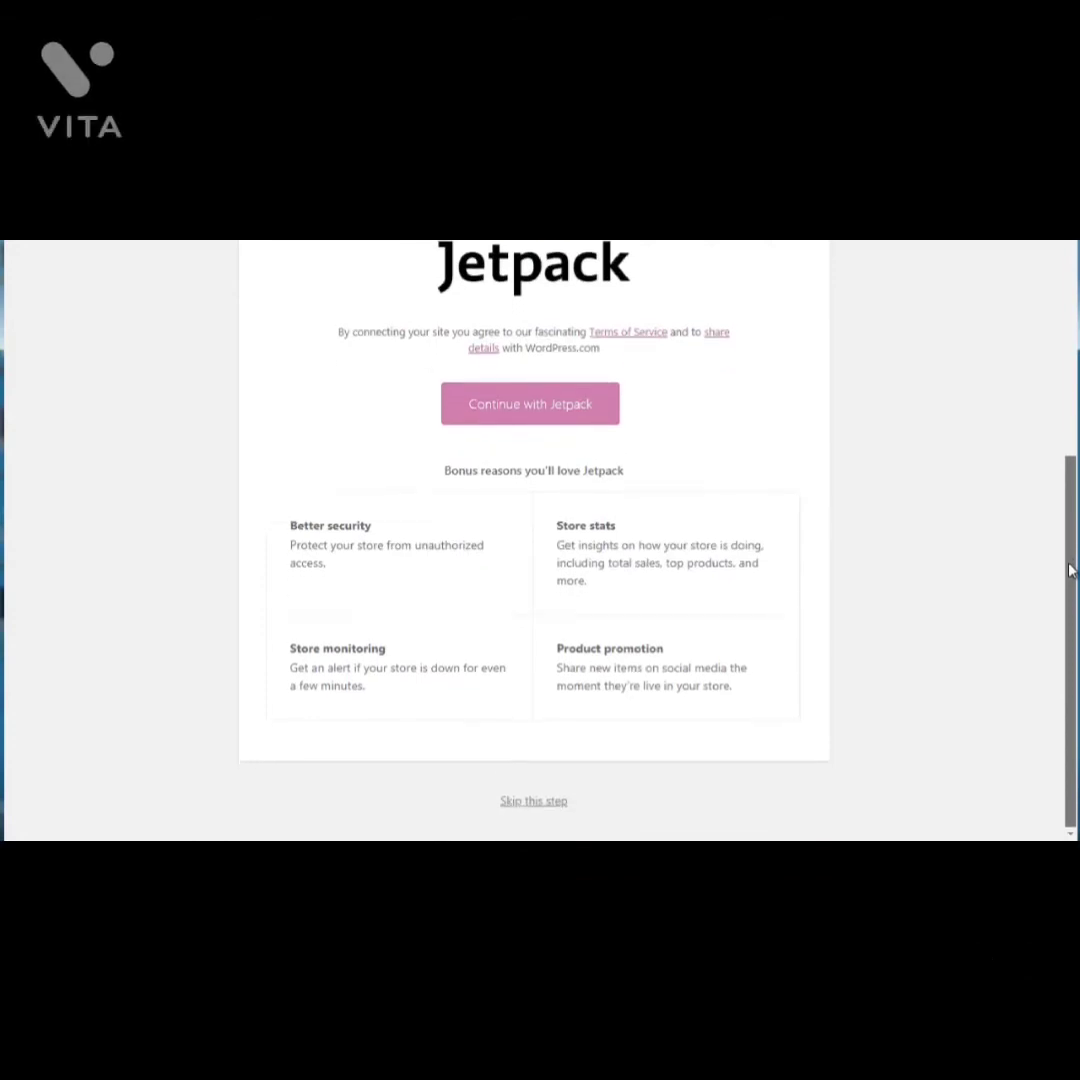
pyautogui.click(549, 802)
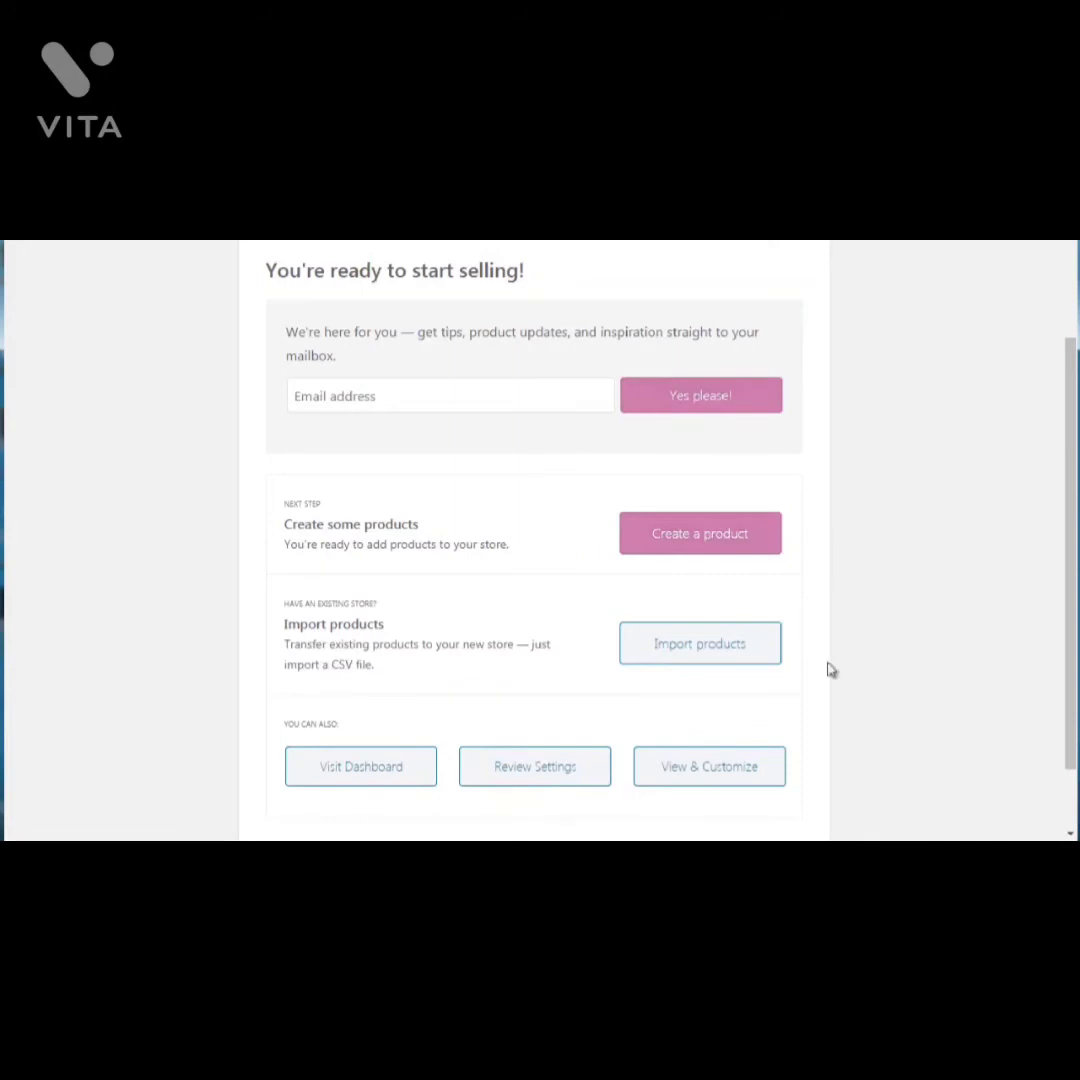
pyautogui.moveTo(1068, 632); pyautogui.dragTo(1068, 708)
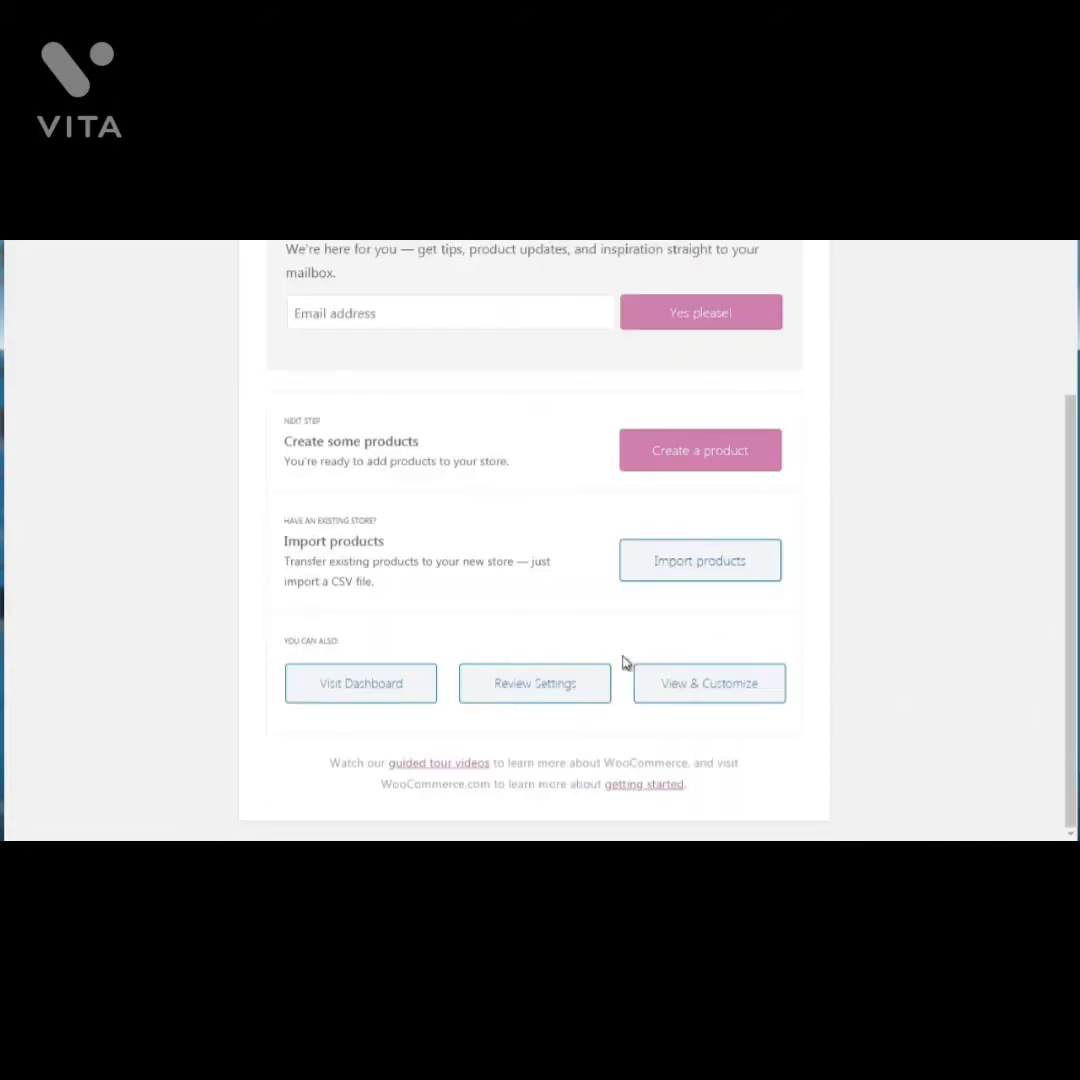
pyautogui.click(381, 690)
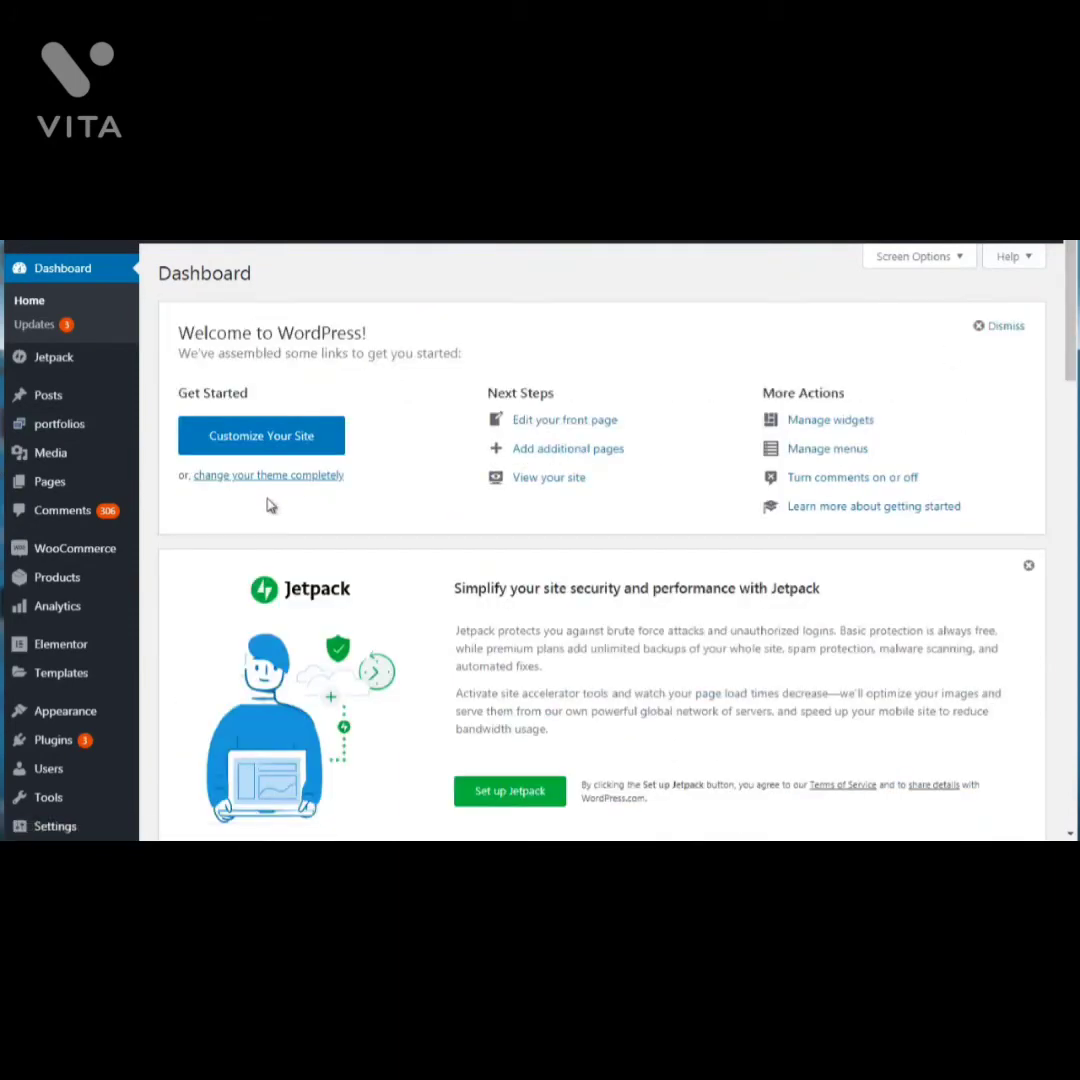
# Look over the store's admin sections and open the form for uploading a theme in .zip format
pyautogui.moveTo(112, 555)
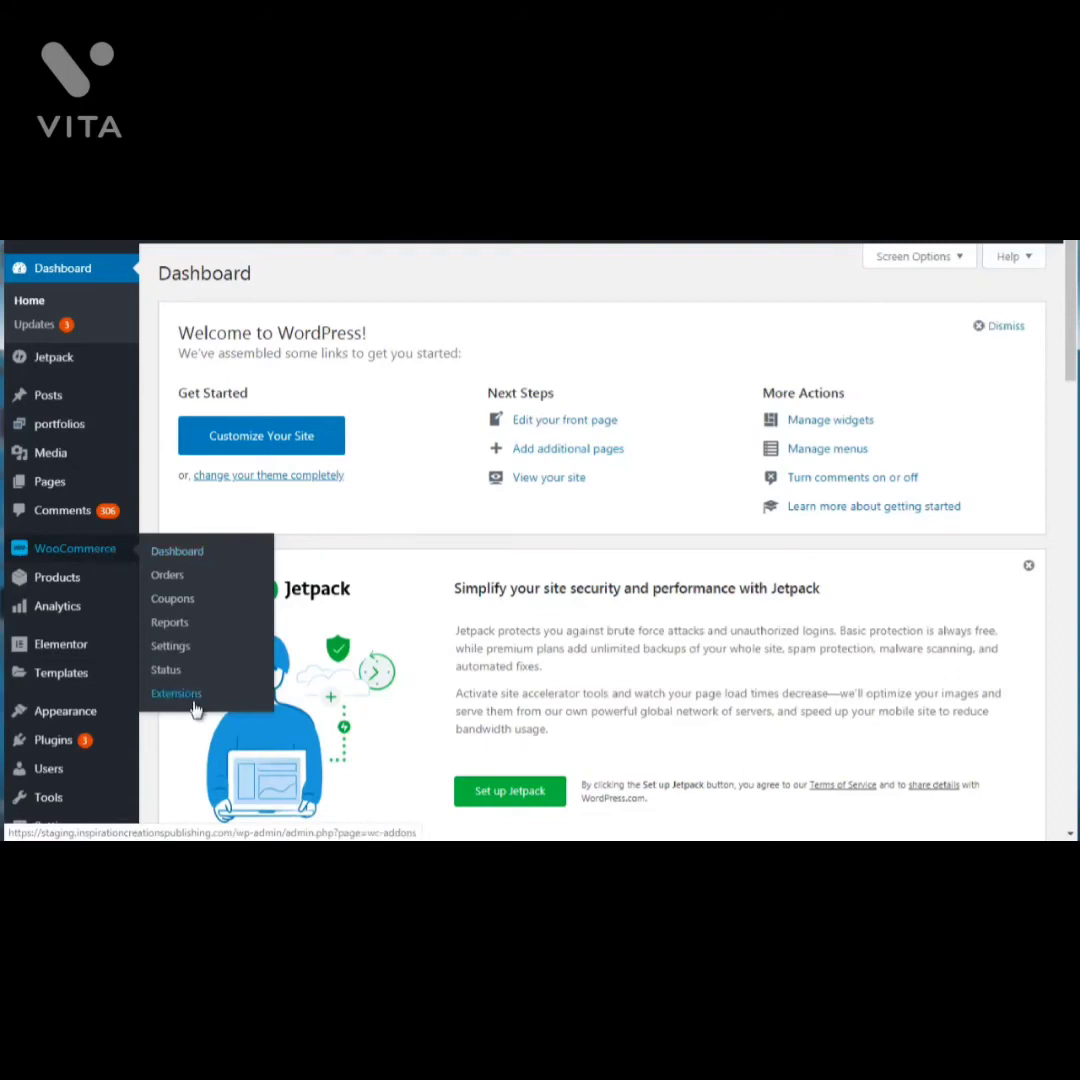
pyautogui.moveTo(43, 590)
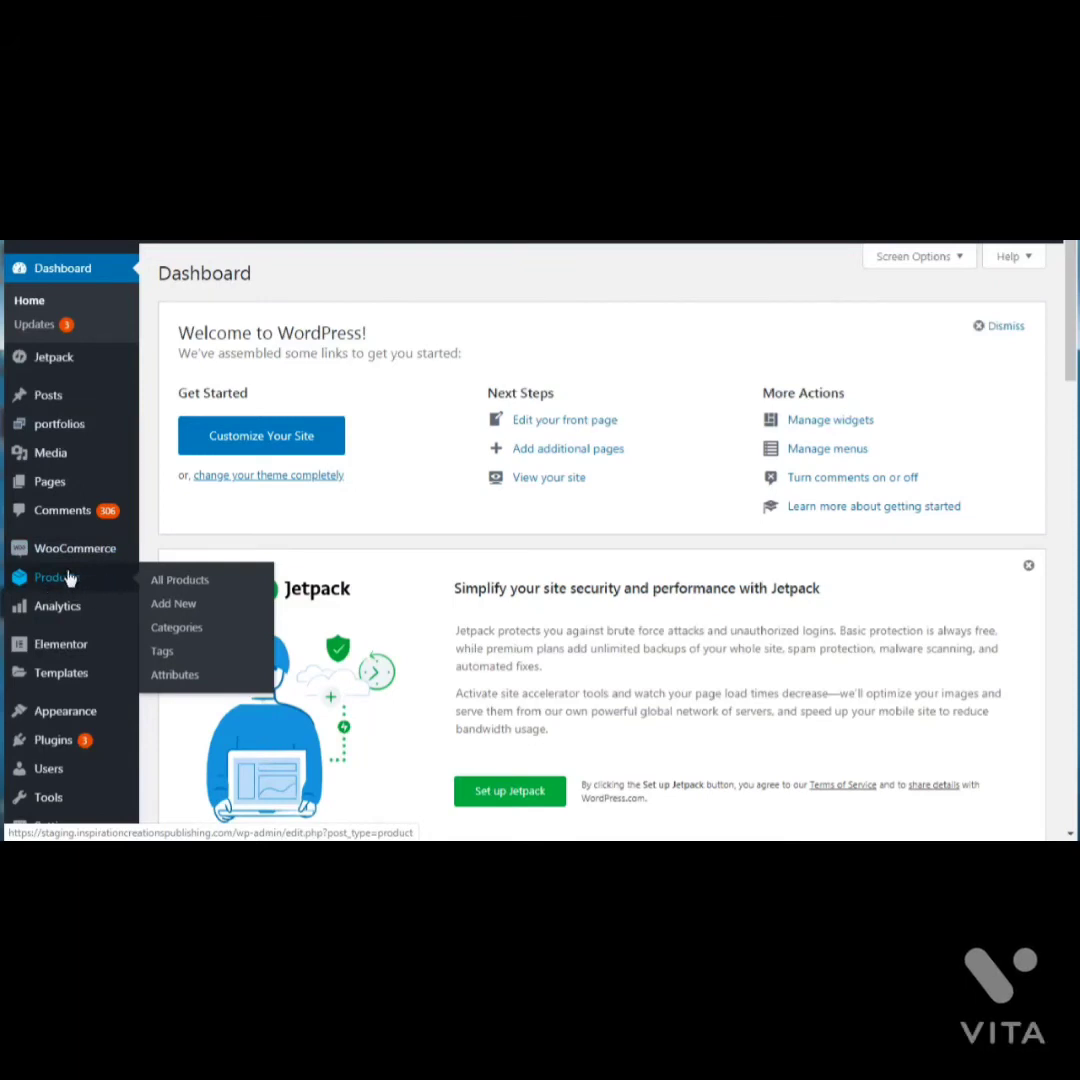
pyautogui.moveTo(77, 550)
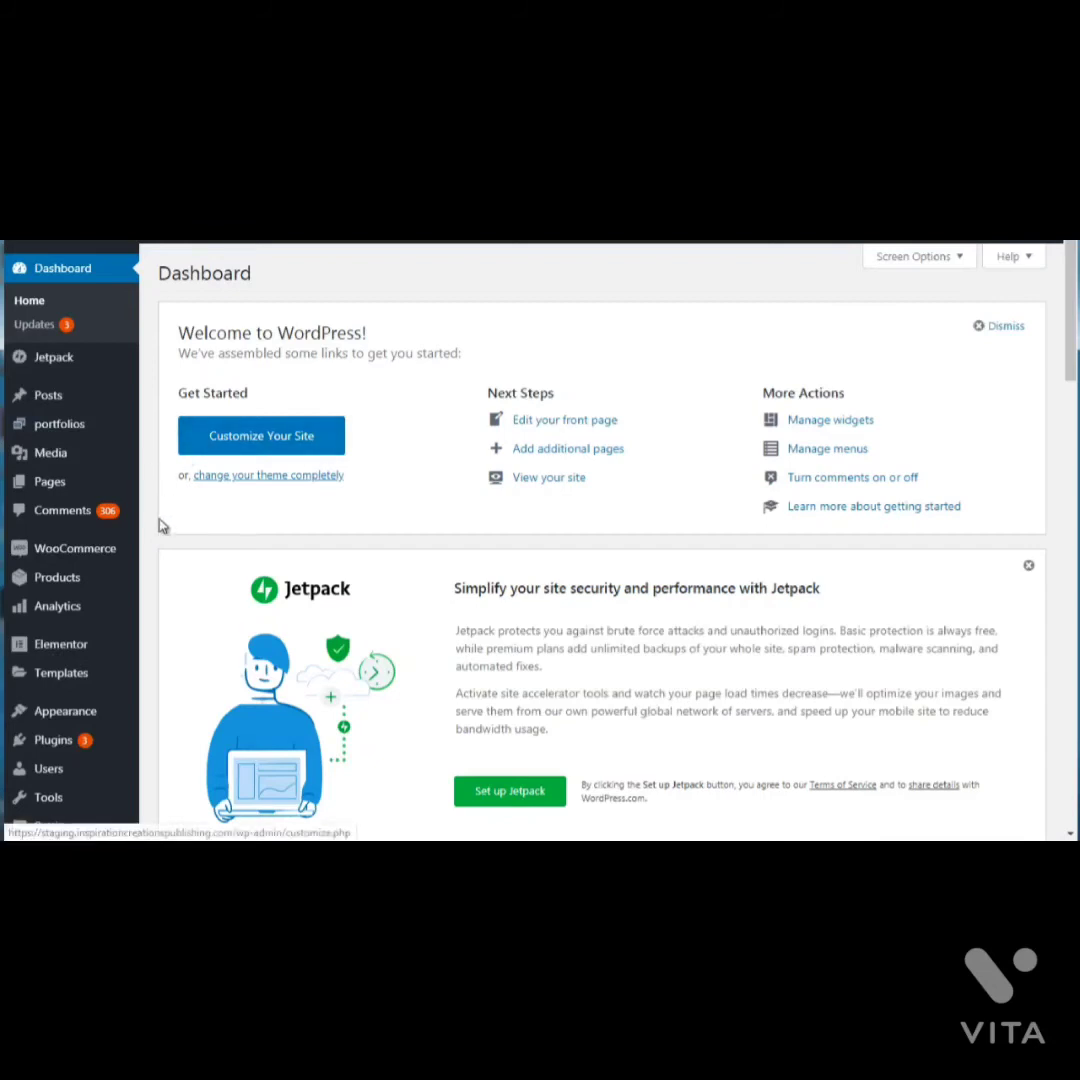
pyautogui.moveTo(100, 720)
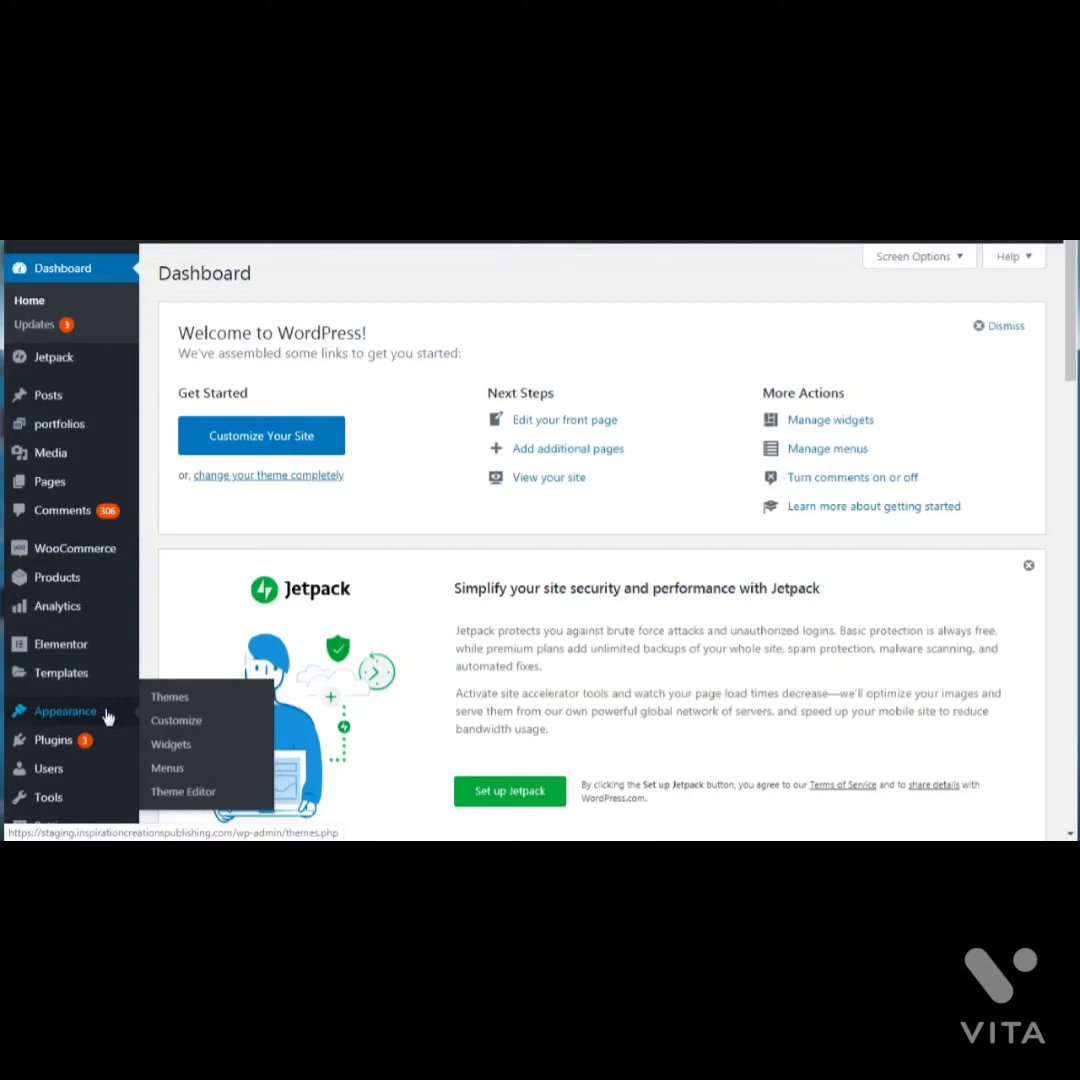
pyautogui.click(168, 705)
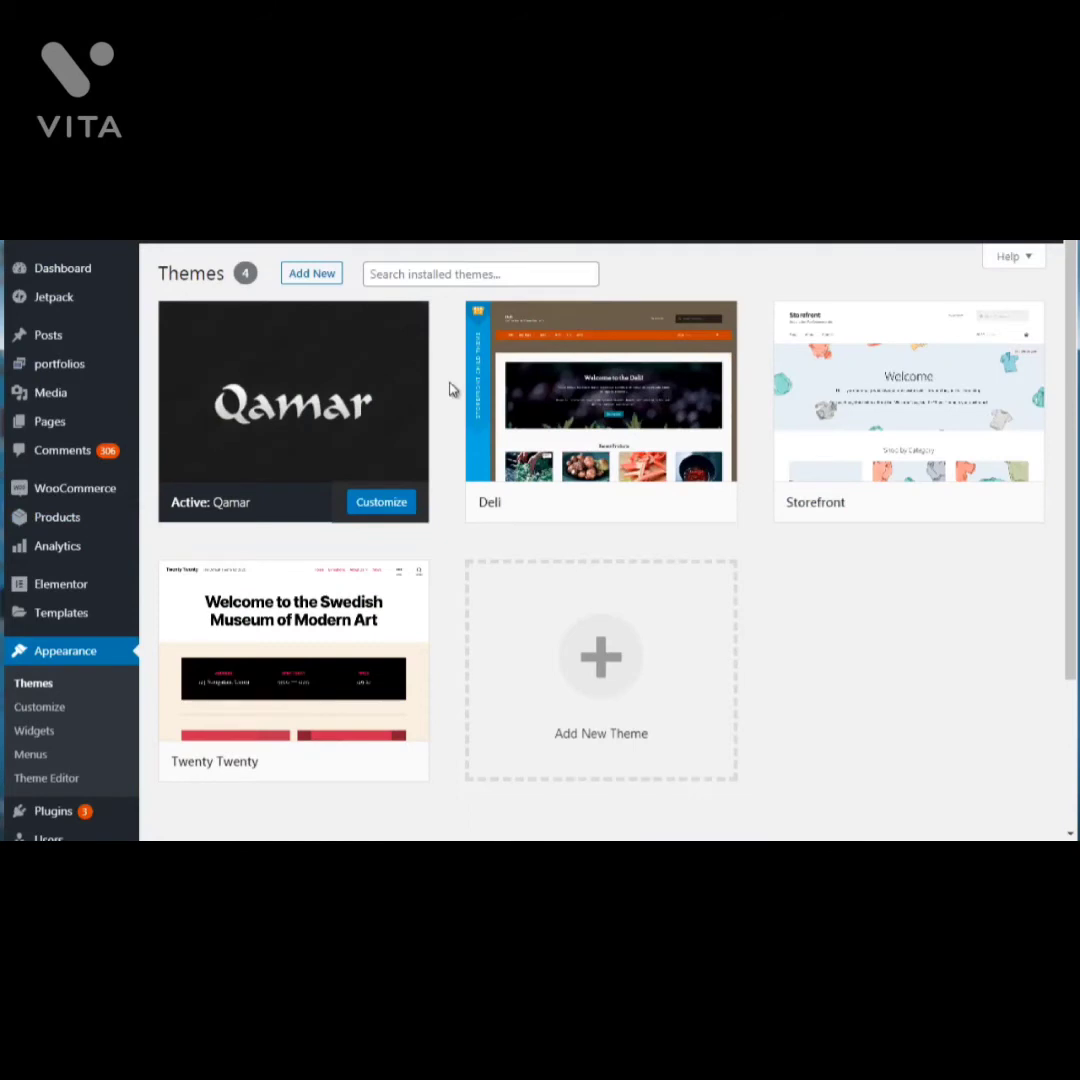
pyautogui.click(328, 280)
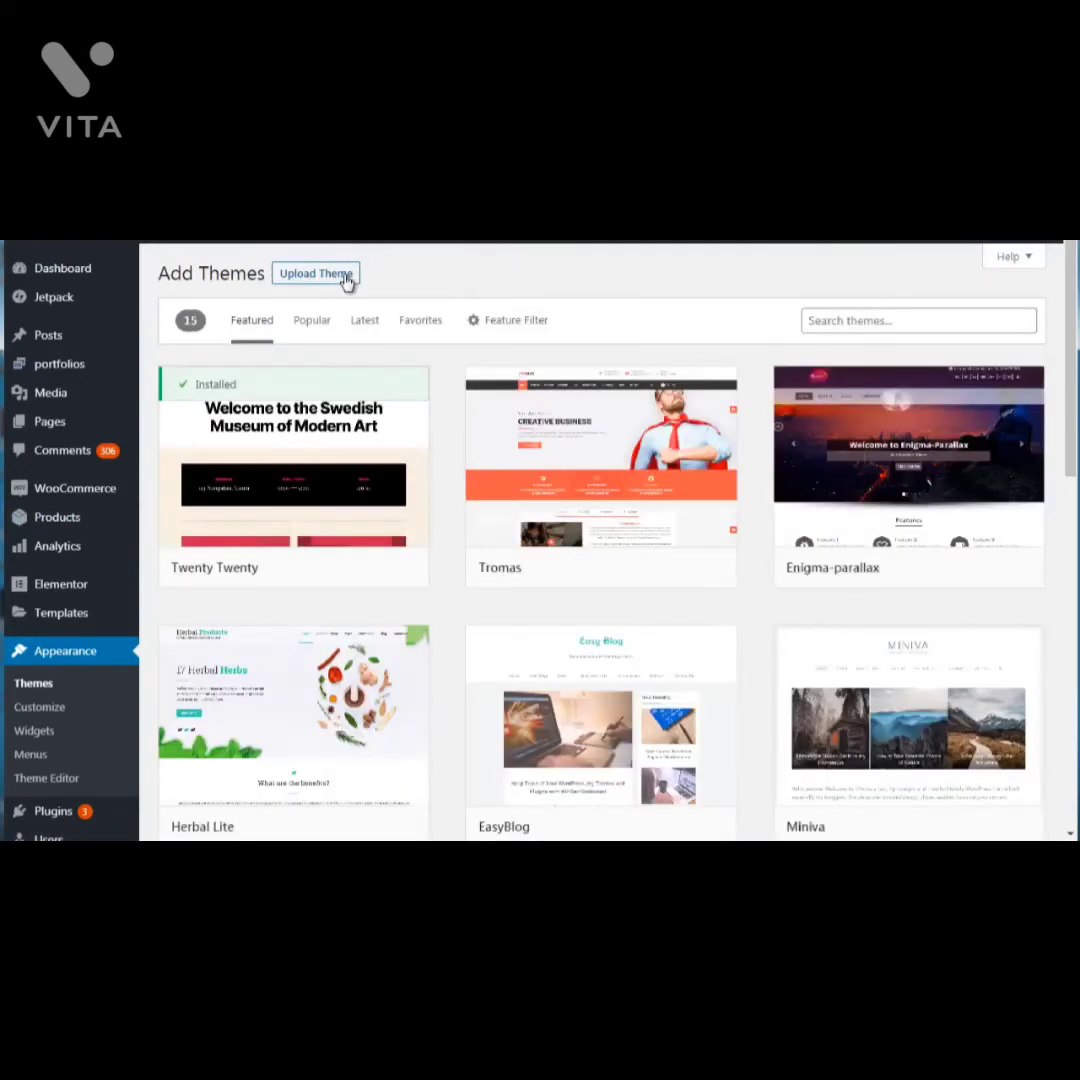
pyautogui.click(345, 277)
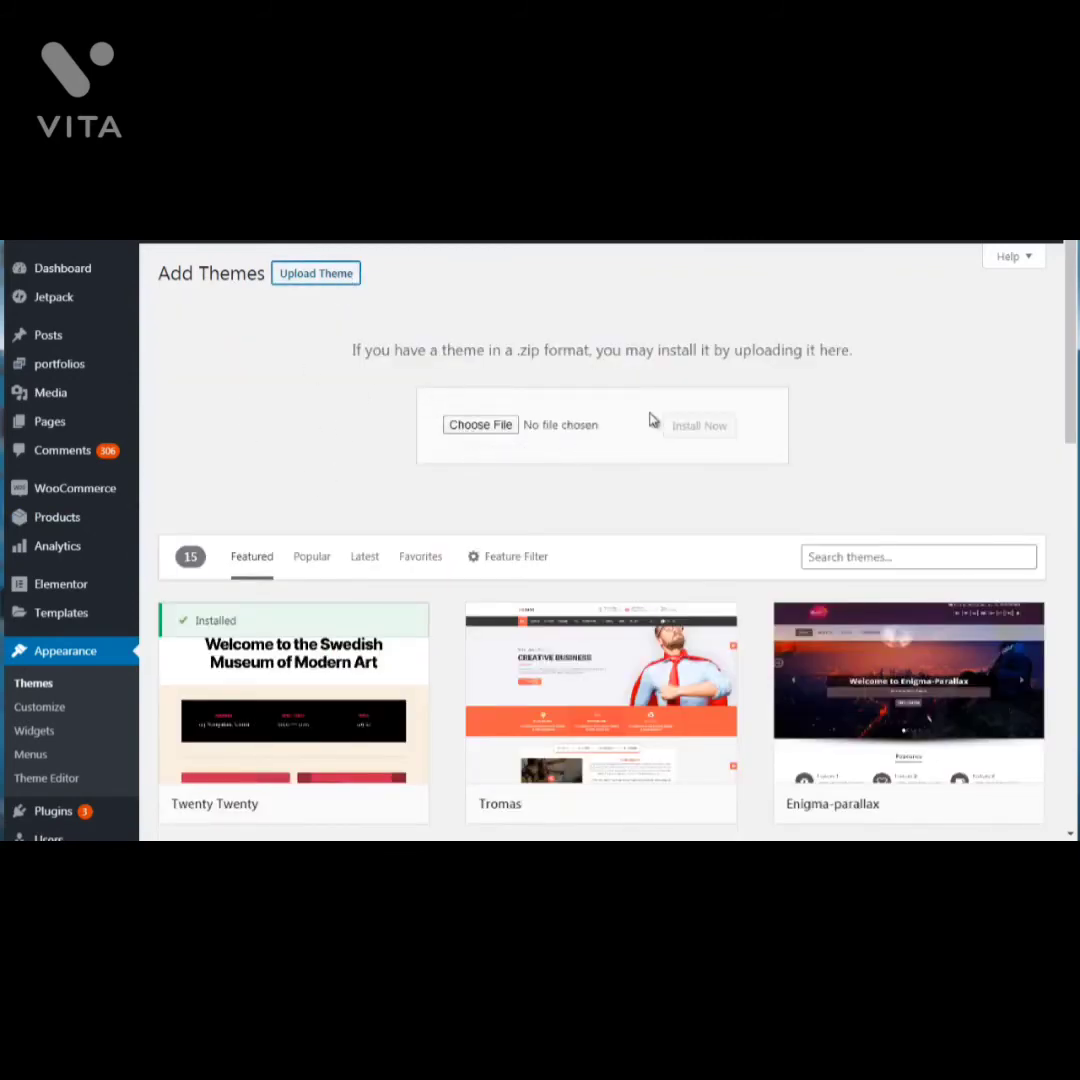
# Return to the installed themes and activate the Deli theme
pyautogui.moveTo(1068, 374); pyautogui.dragTo(1066, 330)
pyautogui.click(48, 690)
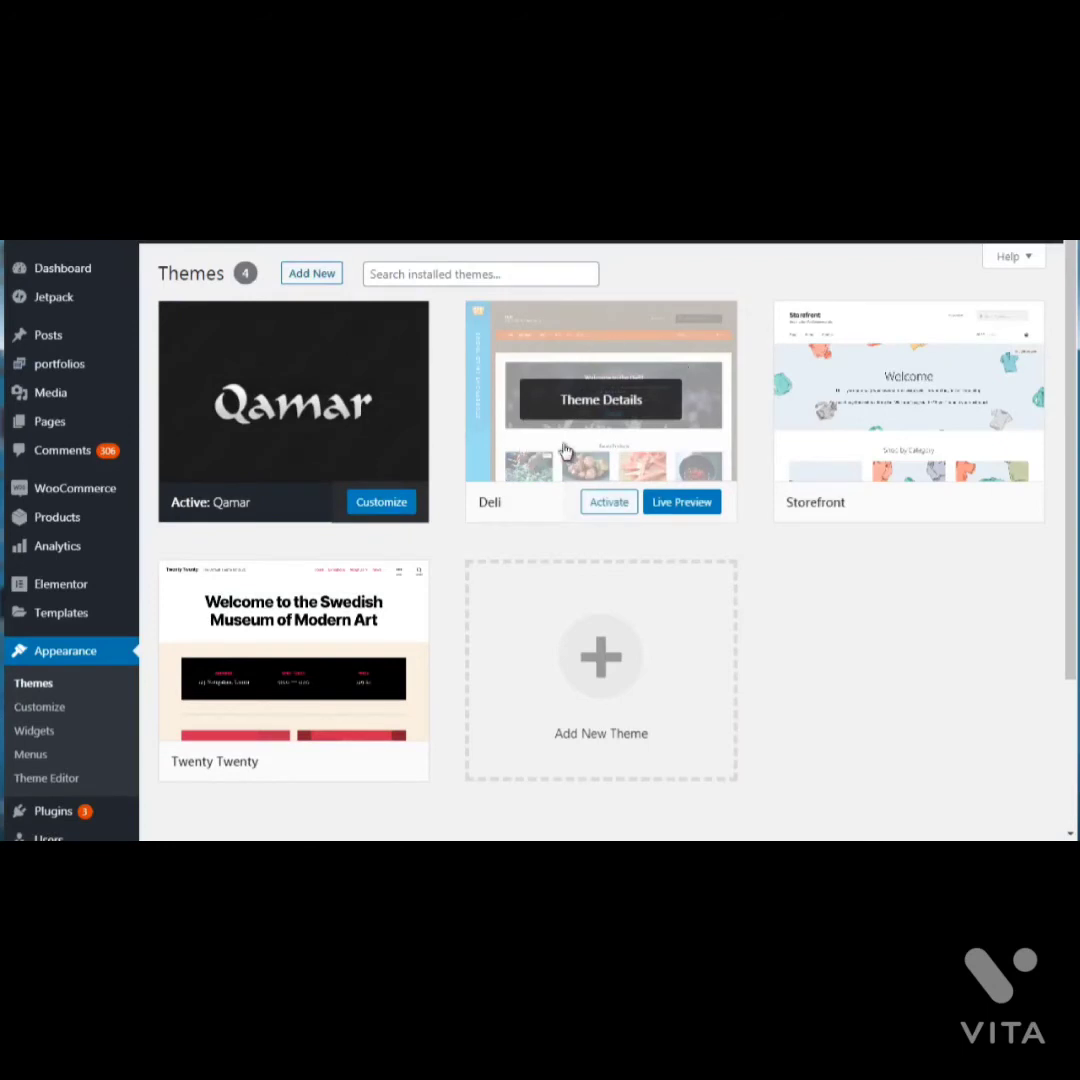
pyautogui.click(611, 505)
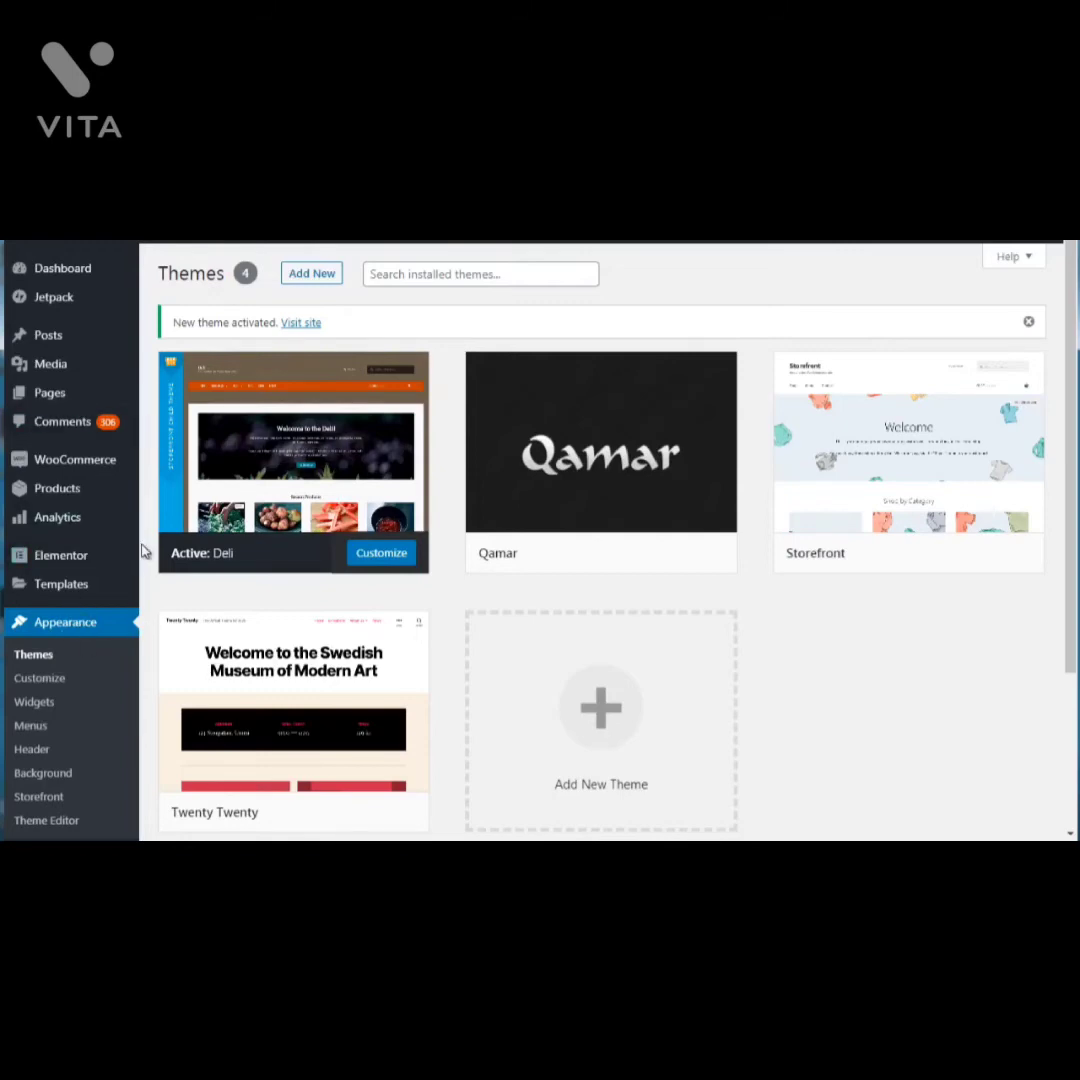
# Examine the performance figures and charts on the WooCommerce dashboard, and view the store's orders page
pyautogui.click(93, 470)
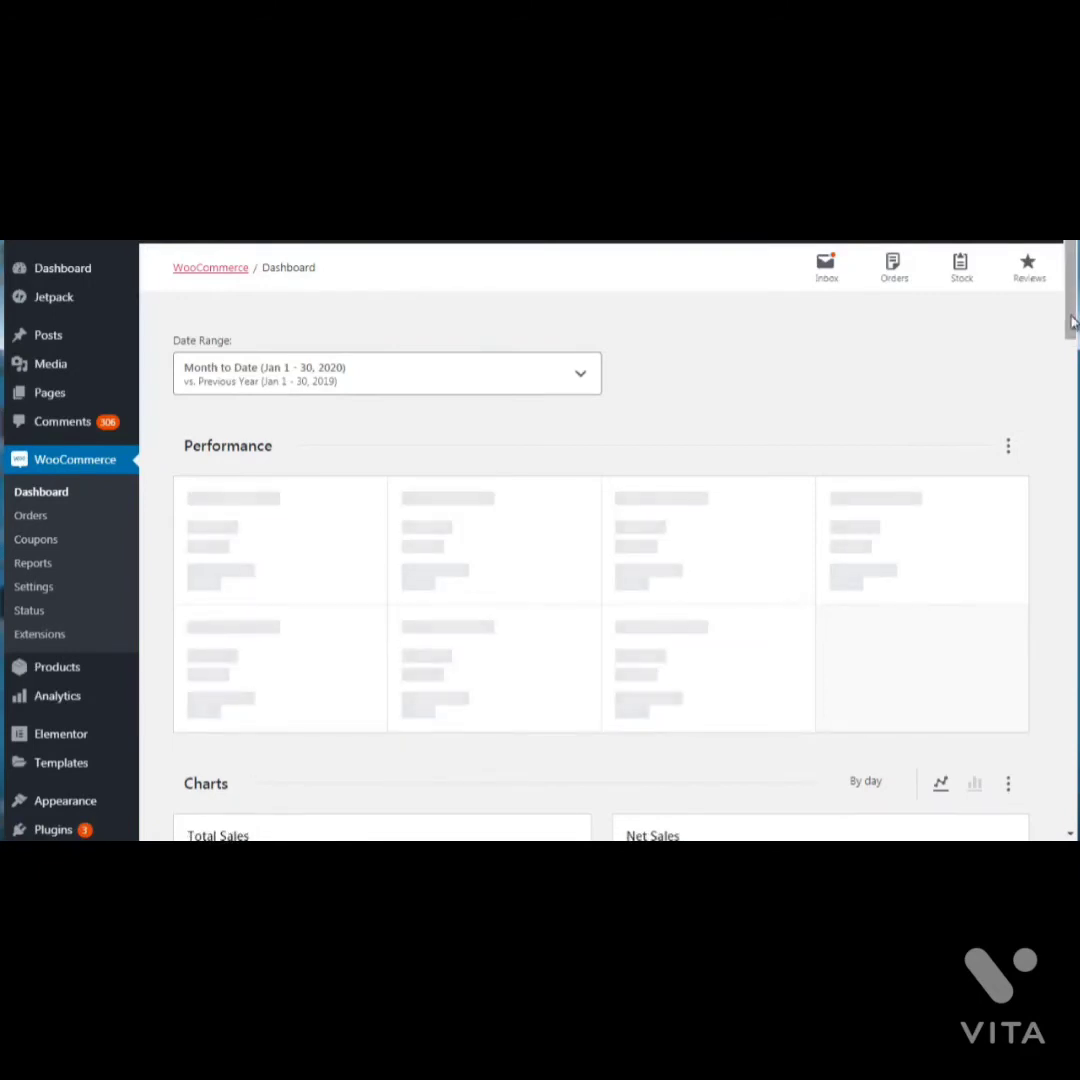
pyautogui.scroll(-1, 1040, 318)
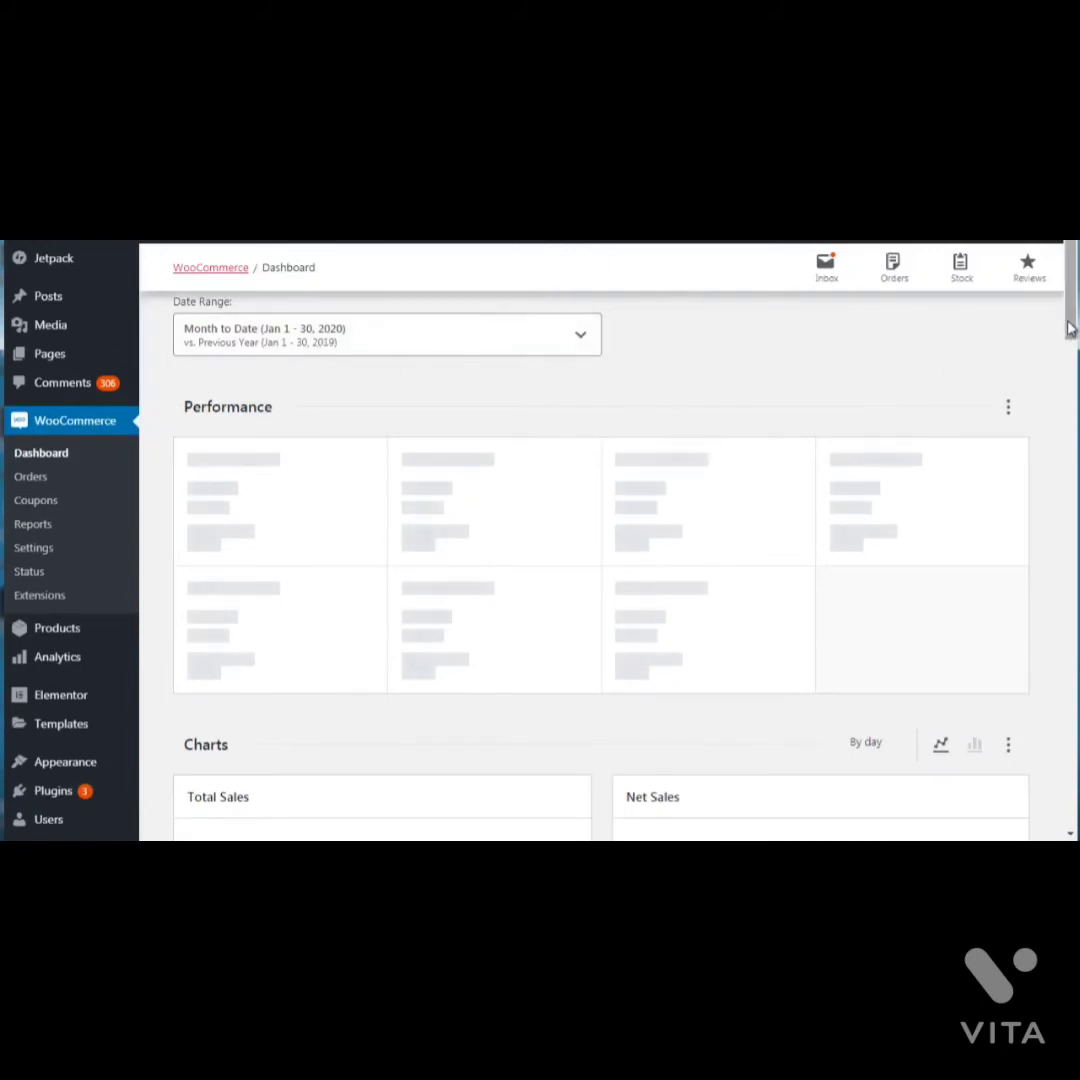
pyautogui.moveTo(1070, 330)
pyautogui.mouseDown()
pyautogui.moveTo(1054, 578)
pyautogui.moveTo(1070, 670)
pyautogui.moveTo(1070, 815)
pyautogui.moveTo(1060, 357)
pyautogui.mouseUp()
pyautogui.scroll(2, 1060, 340)
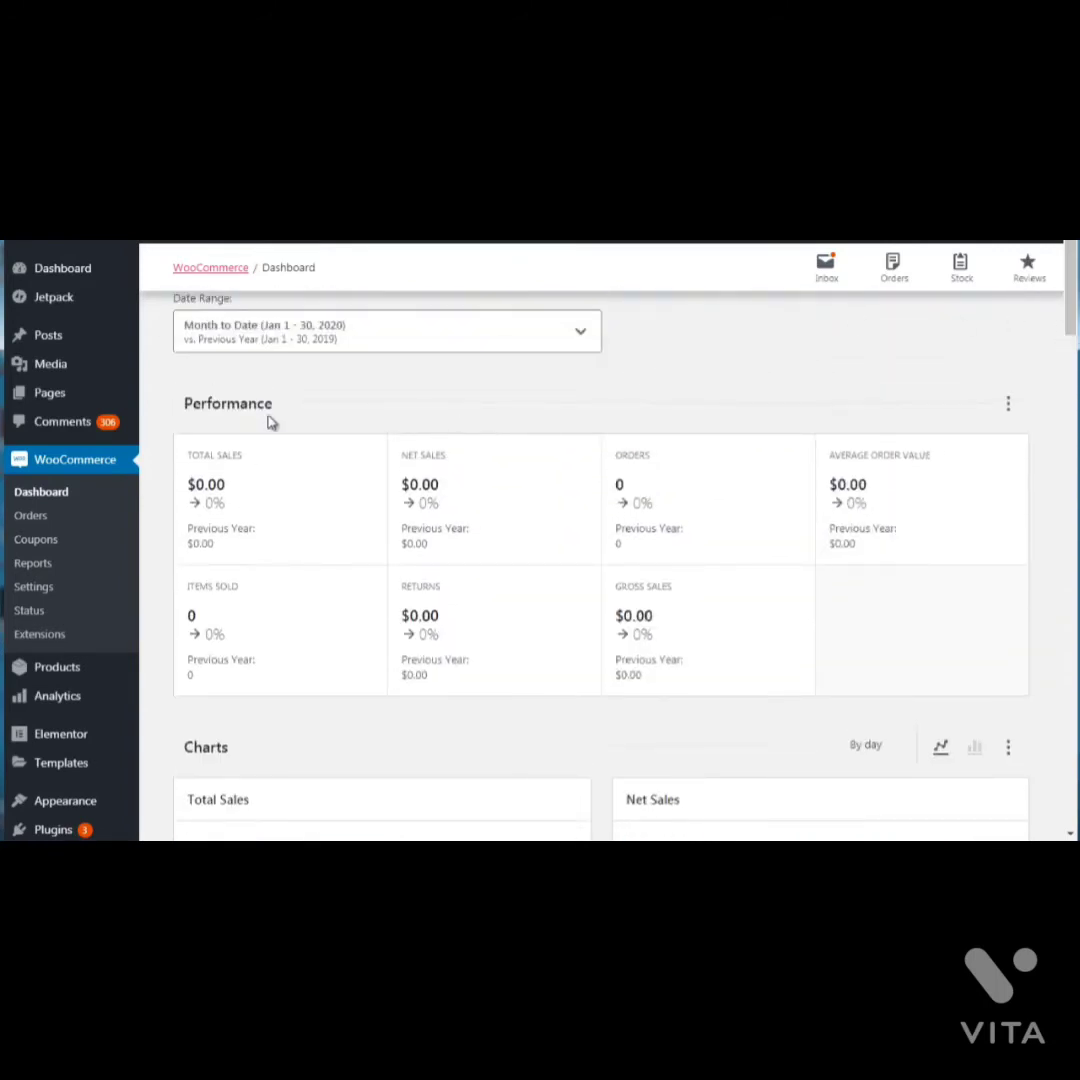
pyautogui.click(28, 518)
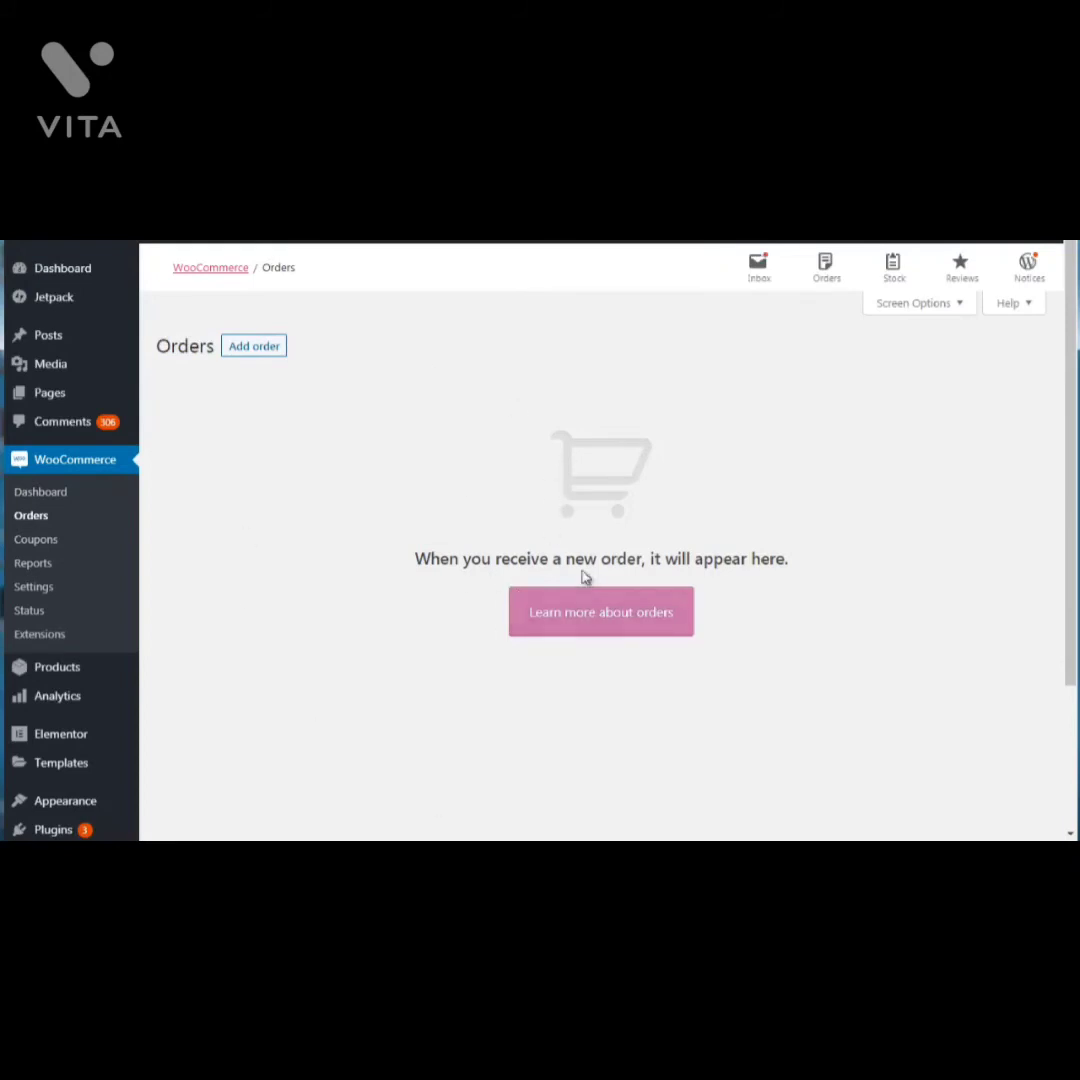
# Start creating the store's first coupon and generate random coupon codes for it
pyautogui.click(35, 539)
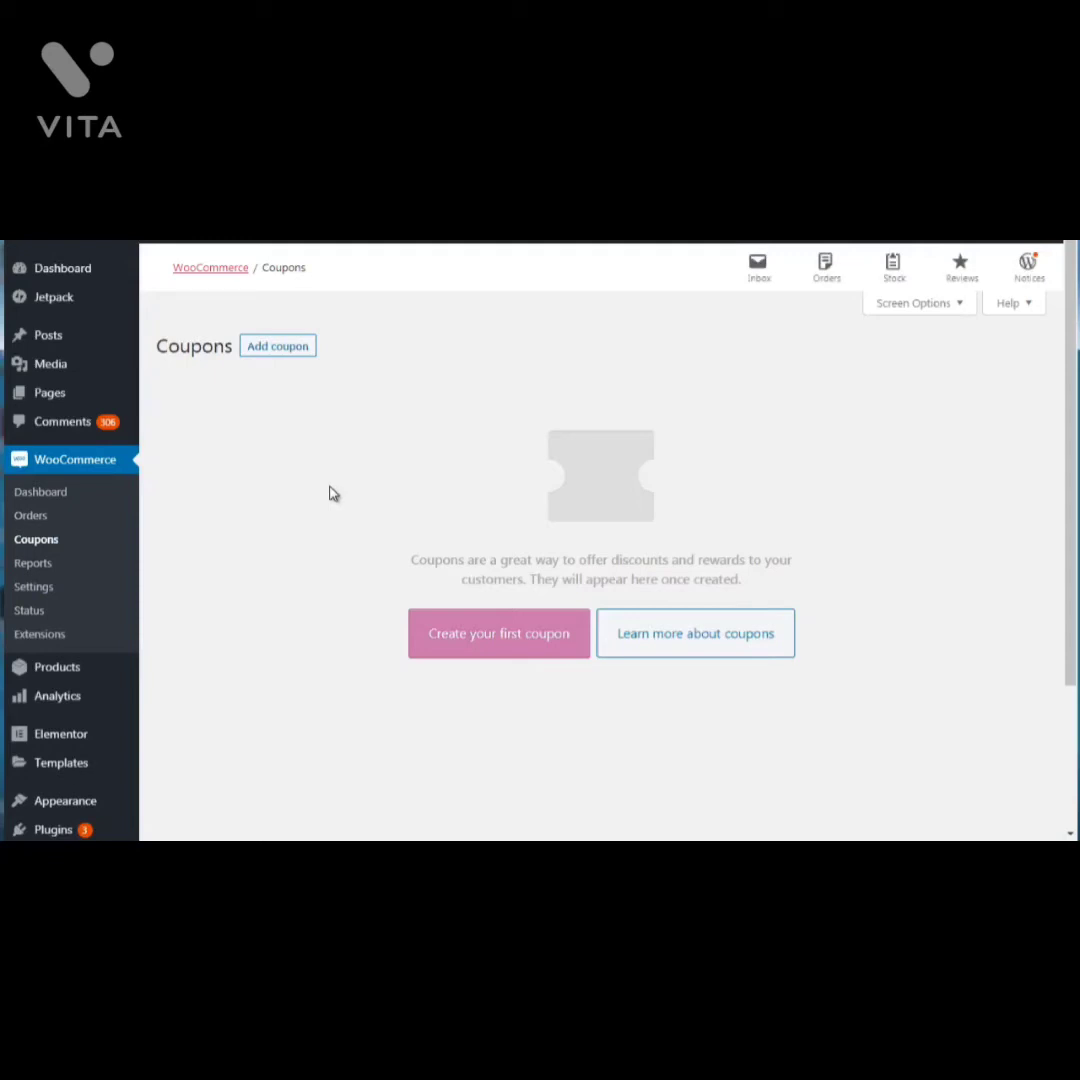
pyautogui.click(455, 648)
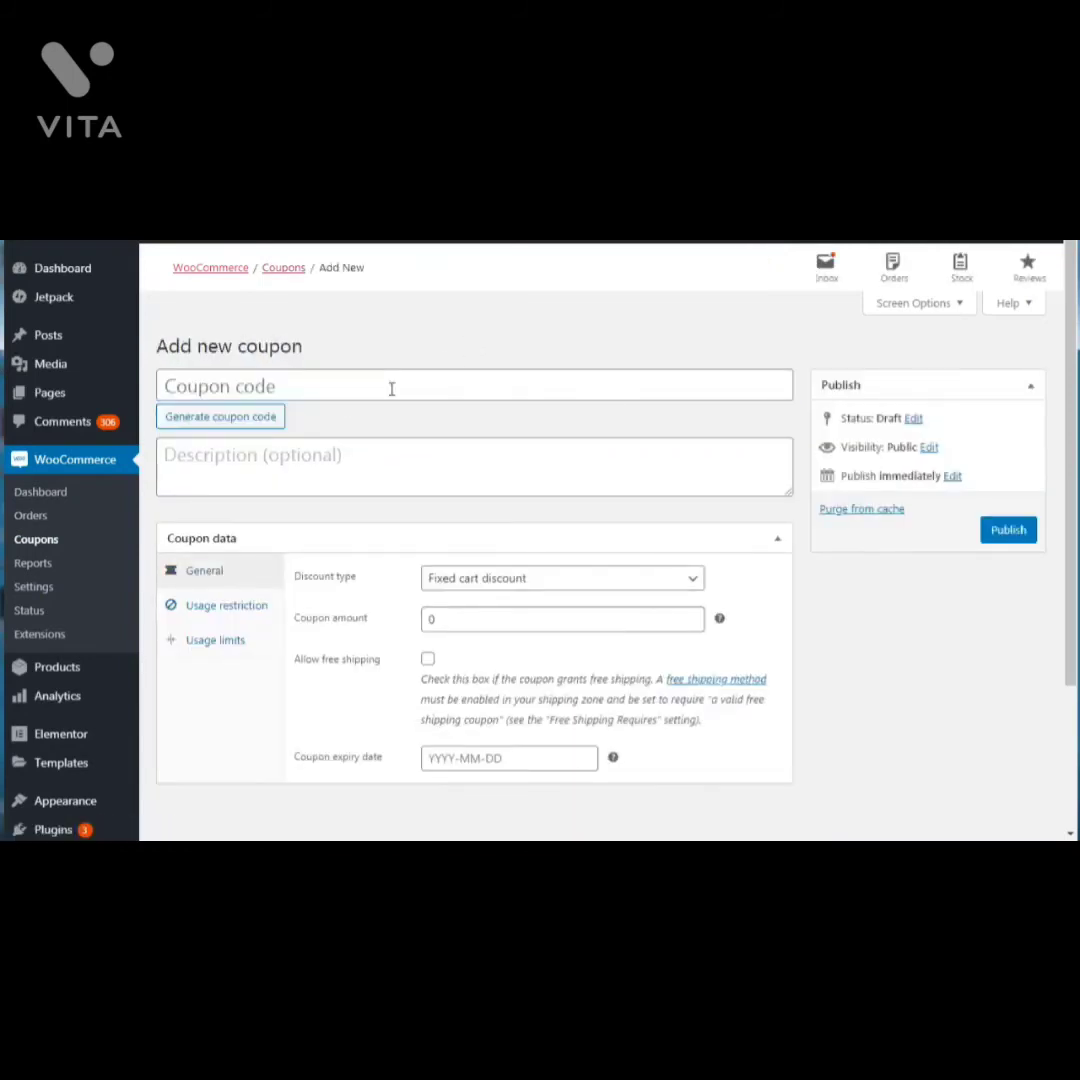
pyautogui.click(243, 424)
pyautogui.click(243, 424)
pyautogui.click(243, 424)
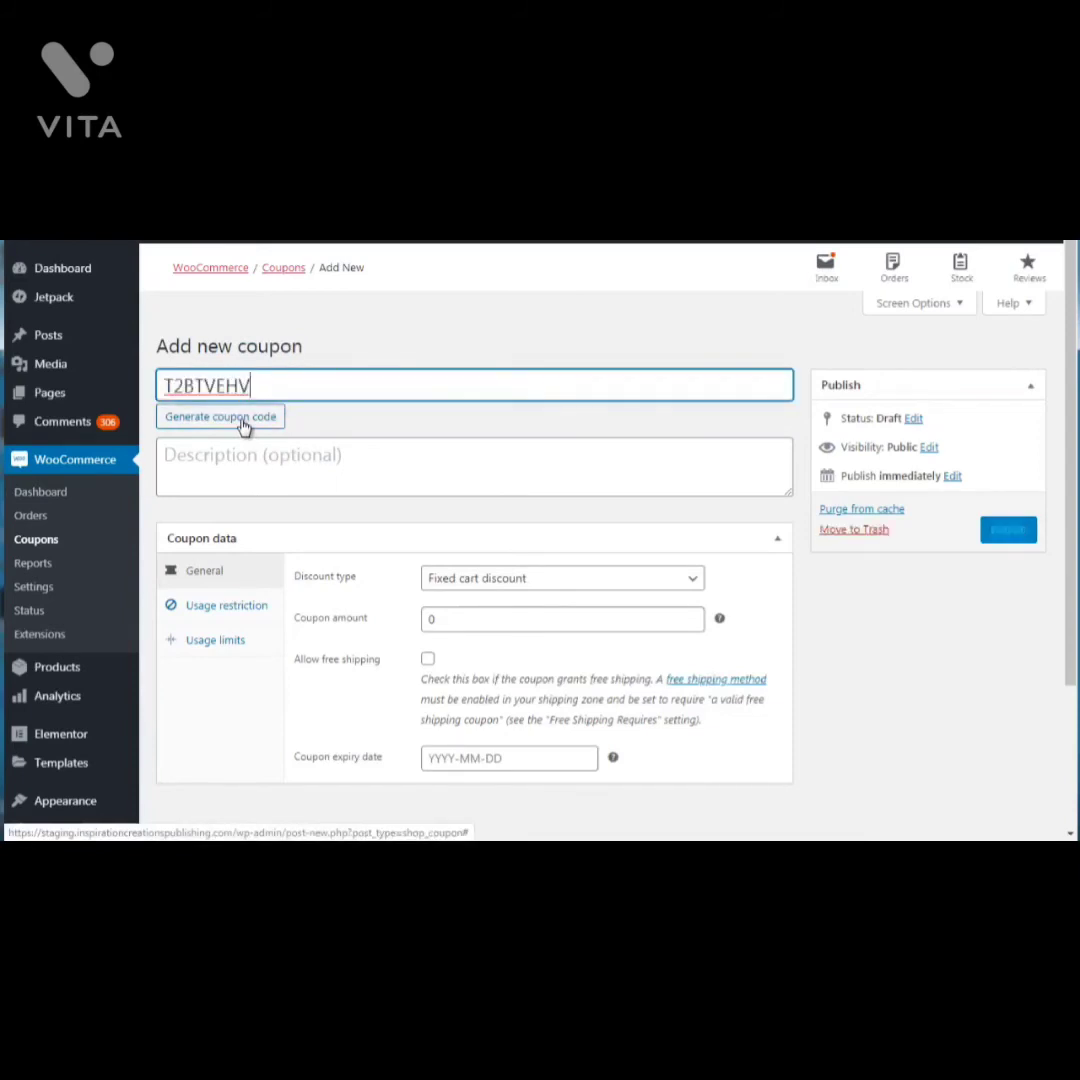
pyautogui.click(243, 424)
pyautogui.click(243, 424)
pyautogui.click(243, 424)
pyautogui.click(243, 424)
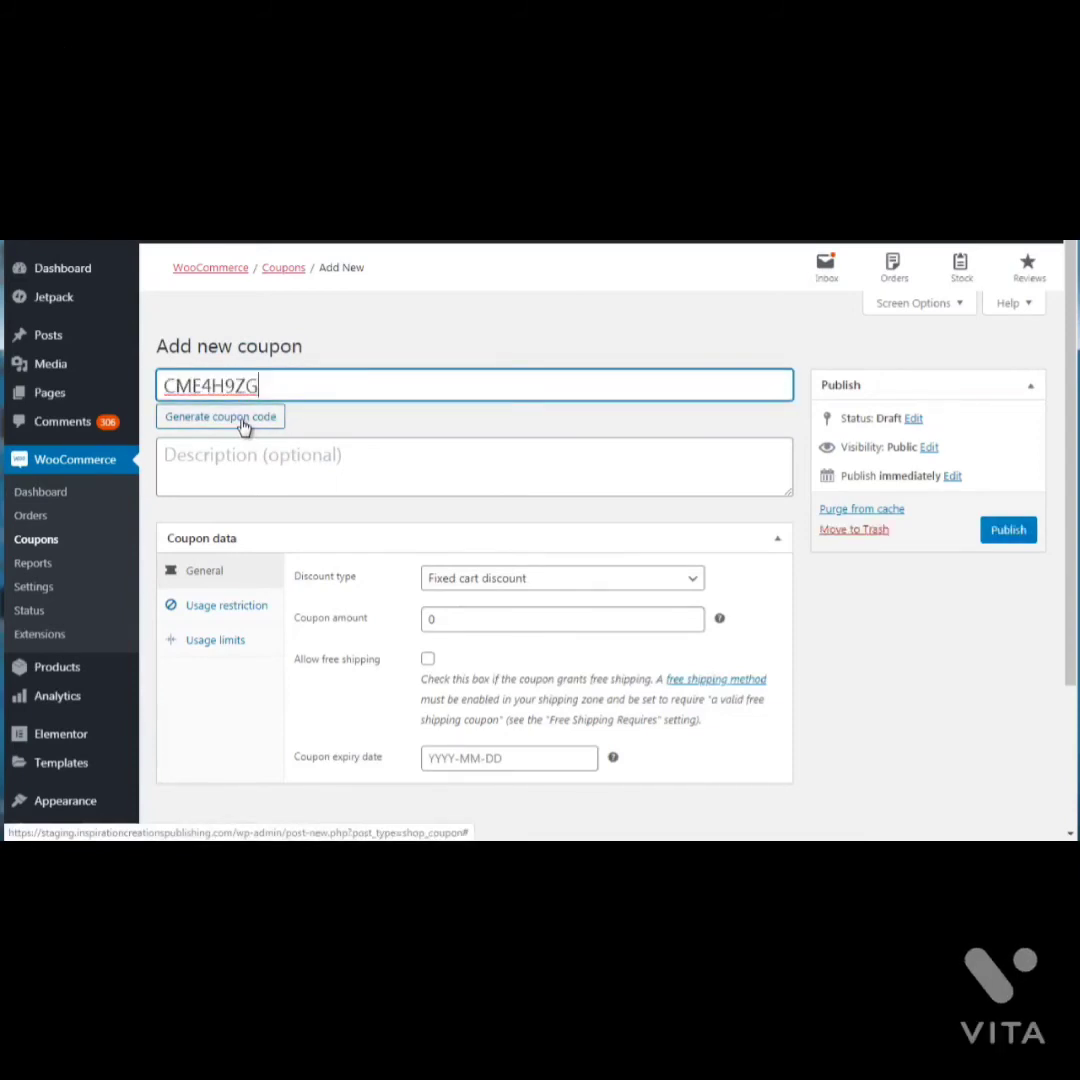
pyautogui.click(243, 424)
pyautogui.click(243, 426)
# Try BLACKFRIDAY as a custom coupon code with the numbers 40 and 50, and clear the code
pyautogui.moveTo(260, 388); pyautogui.dragTo(142, 393)
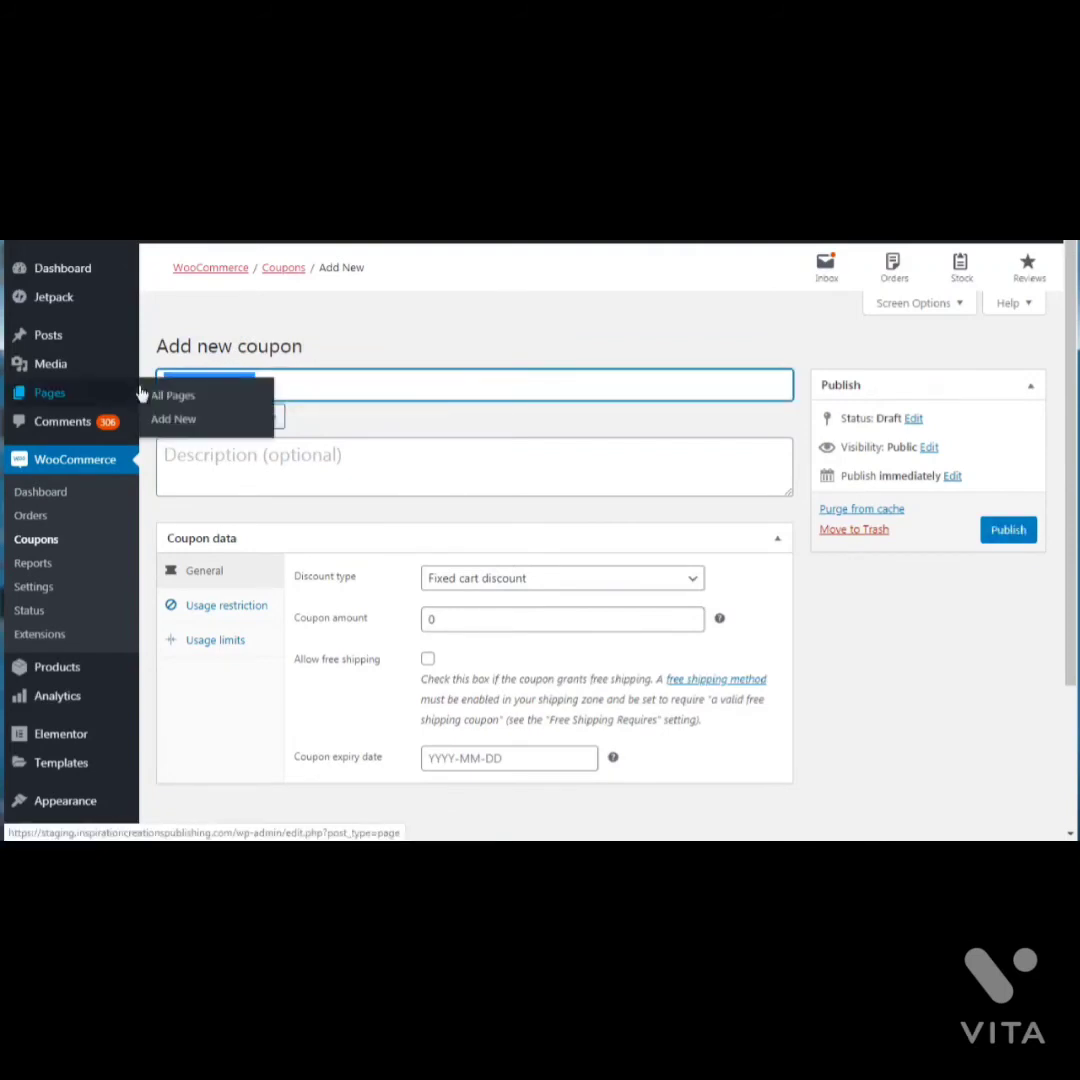
pyautogui.write('BLACKFRIDAY')
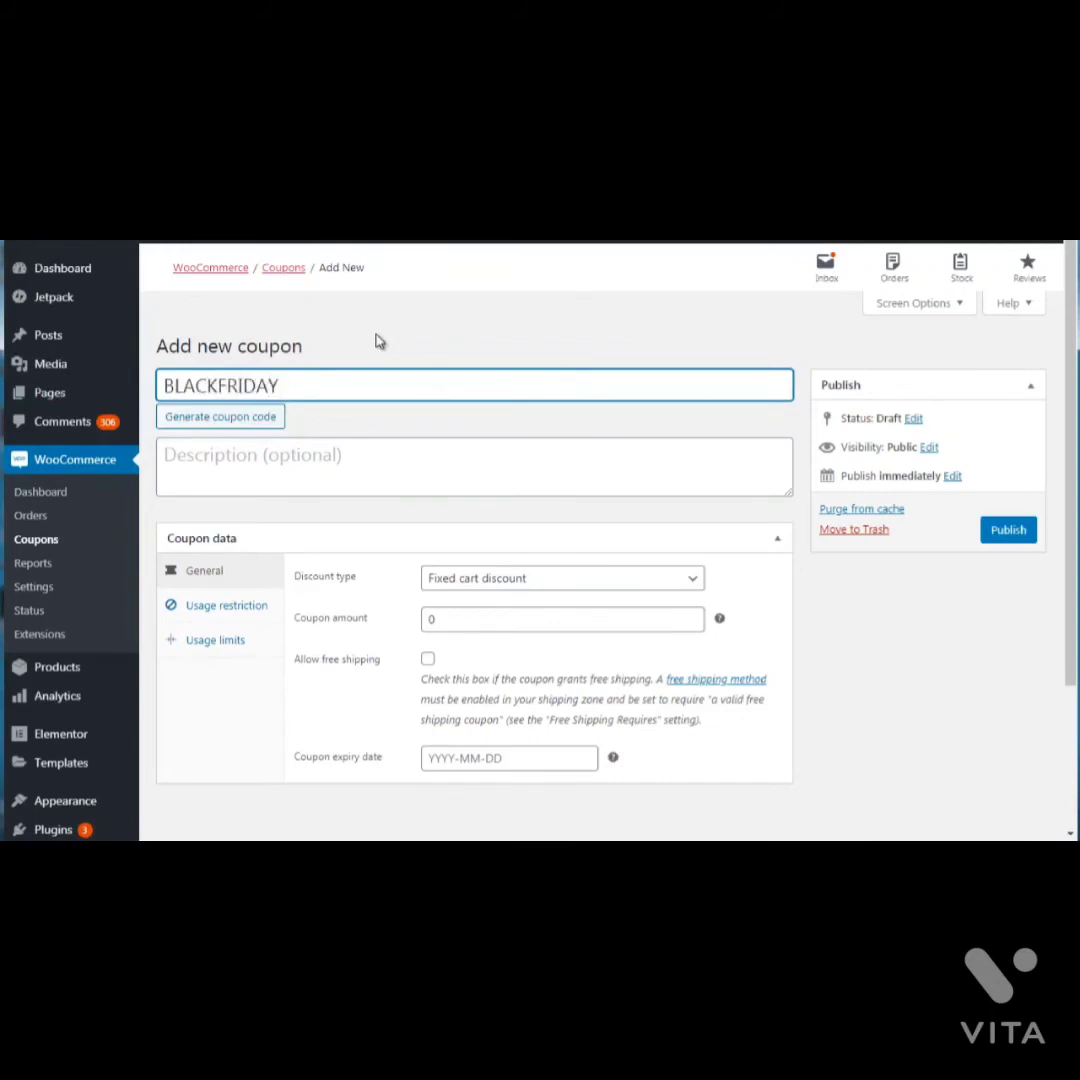
pyautogui.write('40')
pyautogui.write('50')
pyautogui.hotkey('ctrl', 'a')
pyautogui.press('BackSpace')
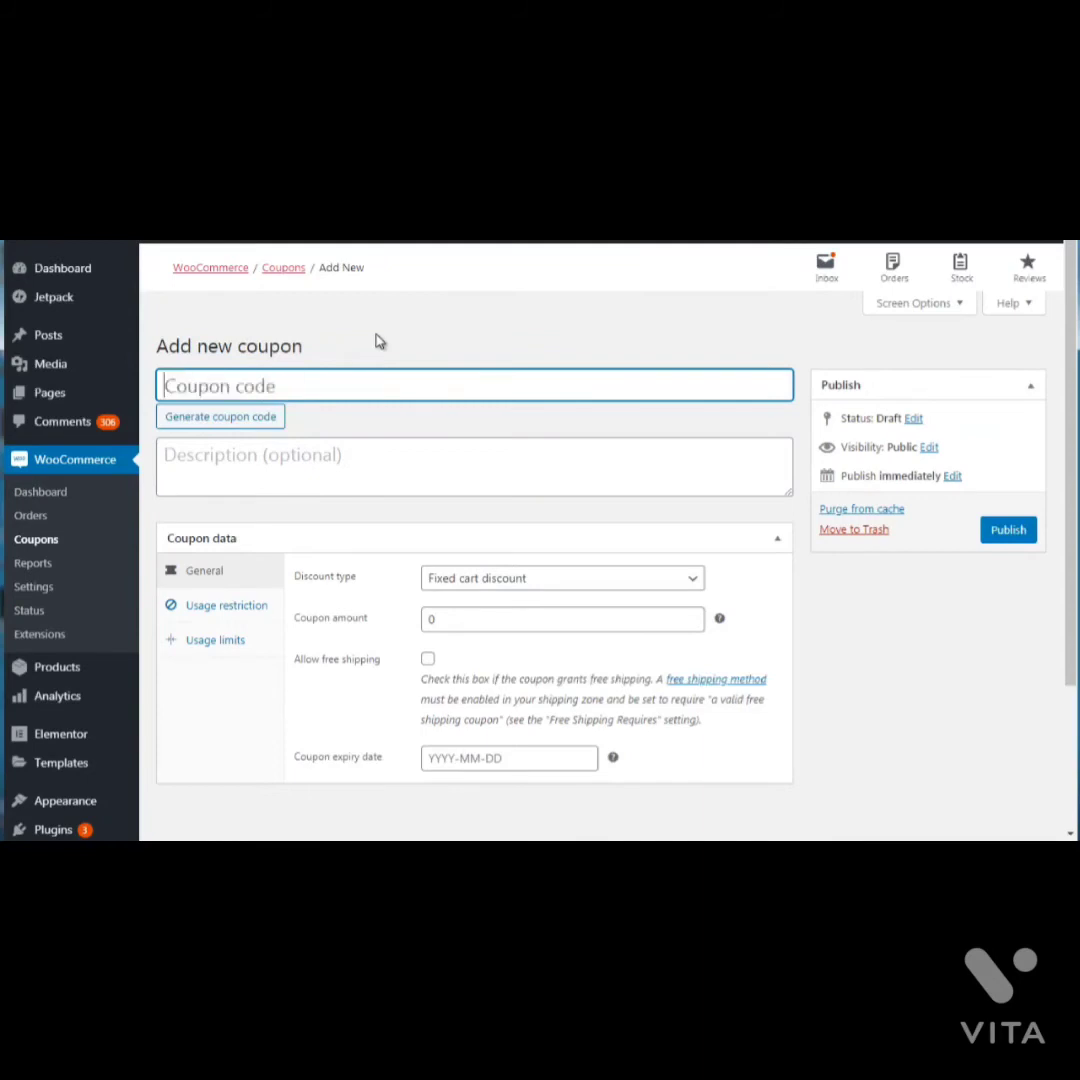
# Generate a random code for the new coupon and set its discount type to Fixed product discount
pyautogui.click(224, 430)
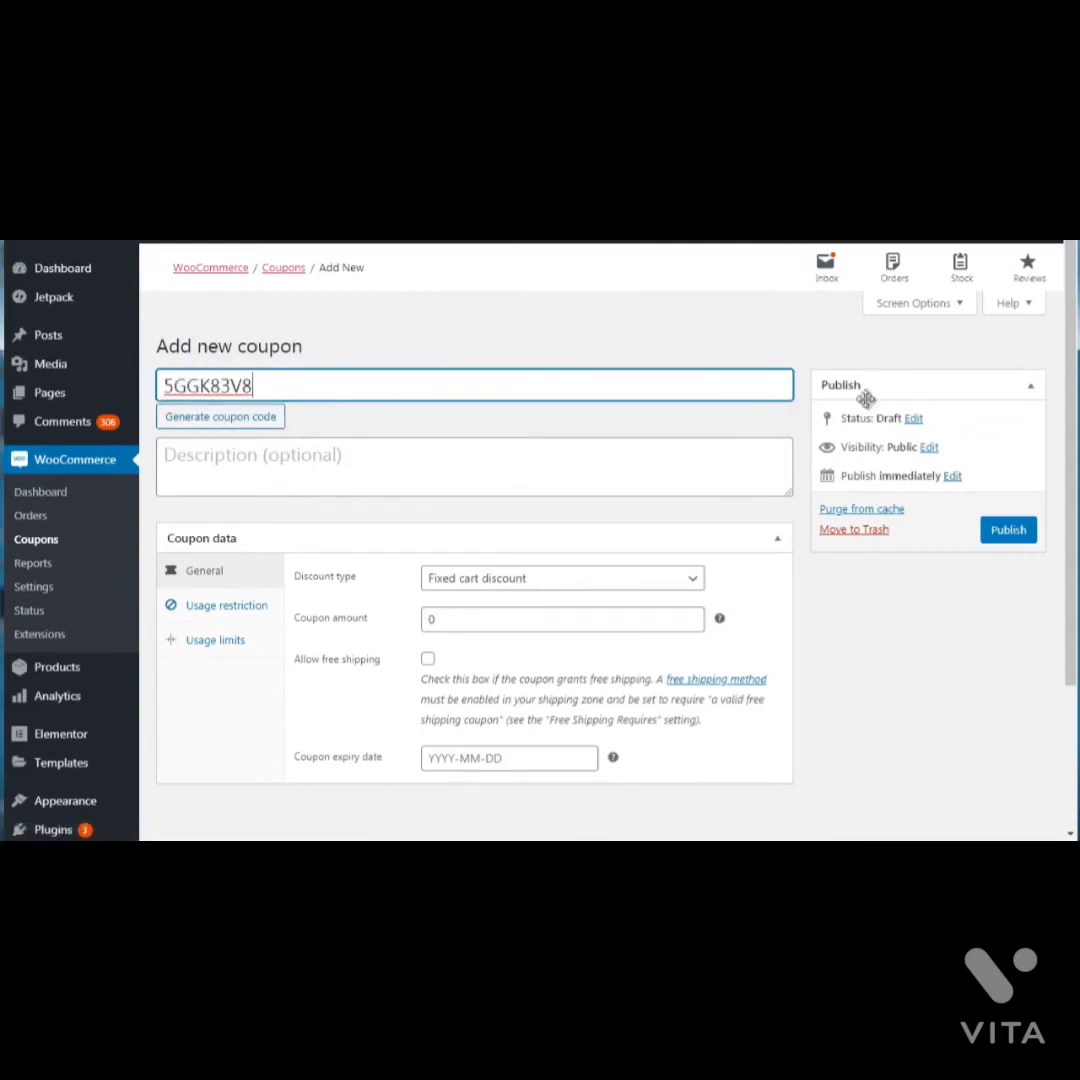
pyautogui.moveTo(1070, 385); pyautogui.dragTo(1070, 405)
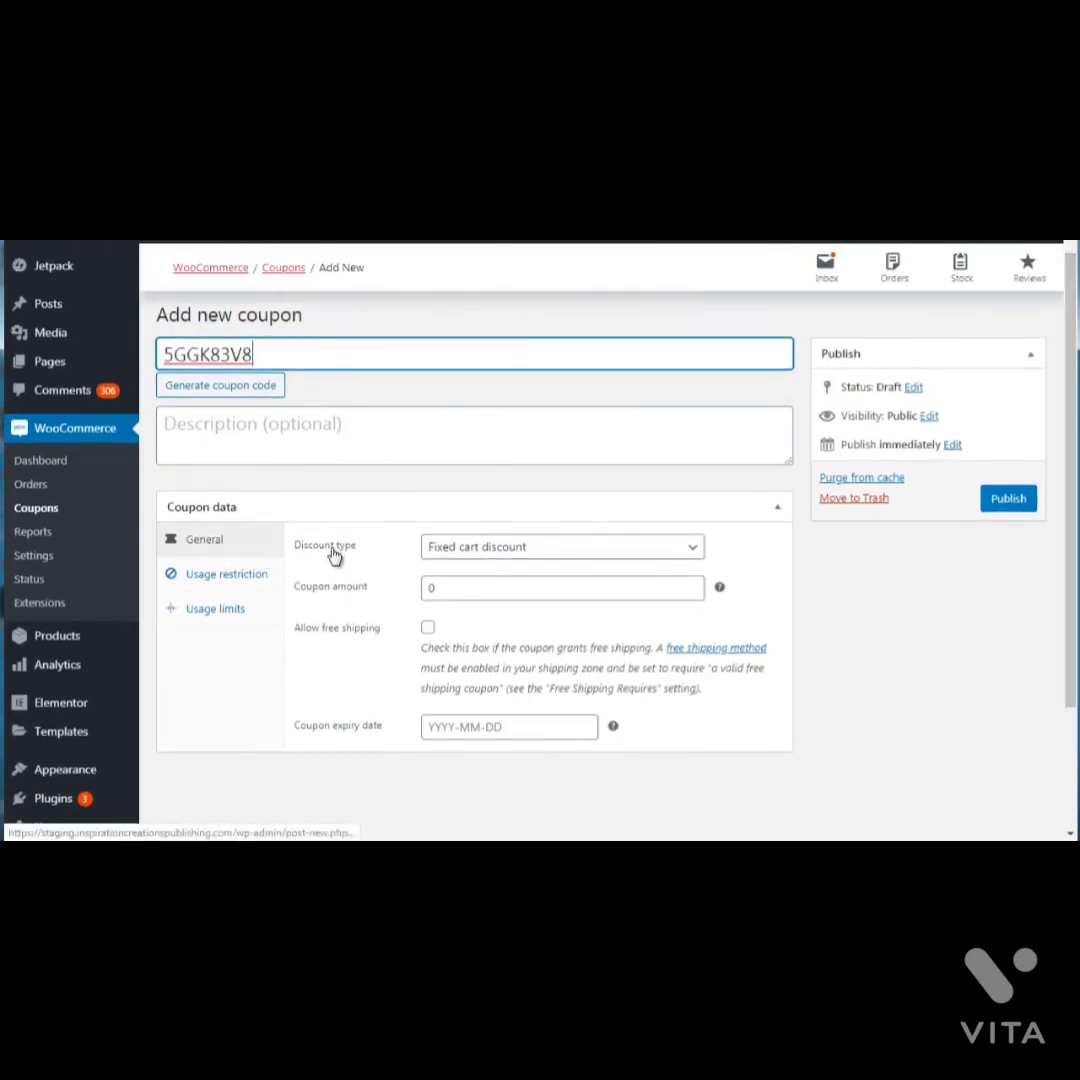
pyautogui.click(458, 552)
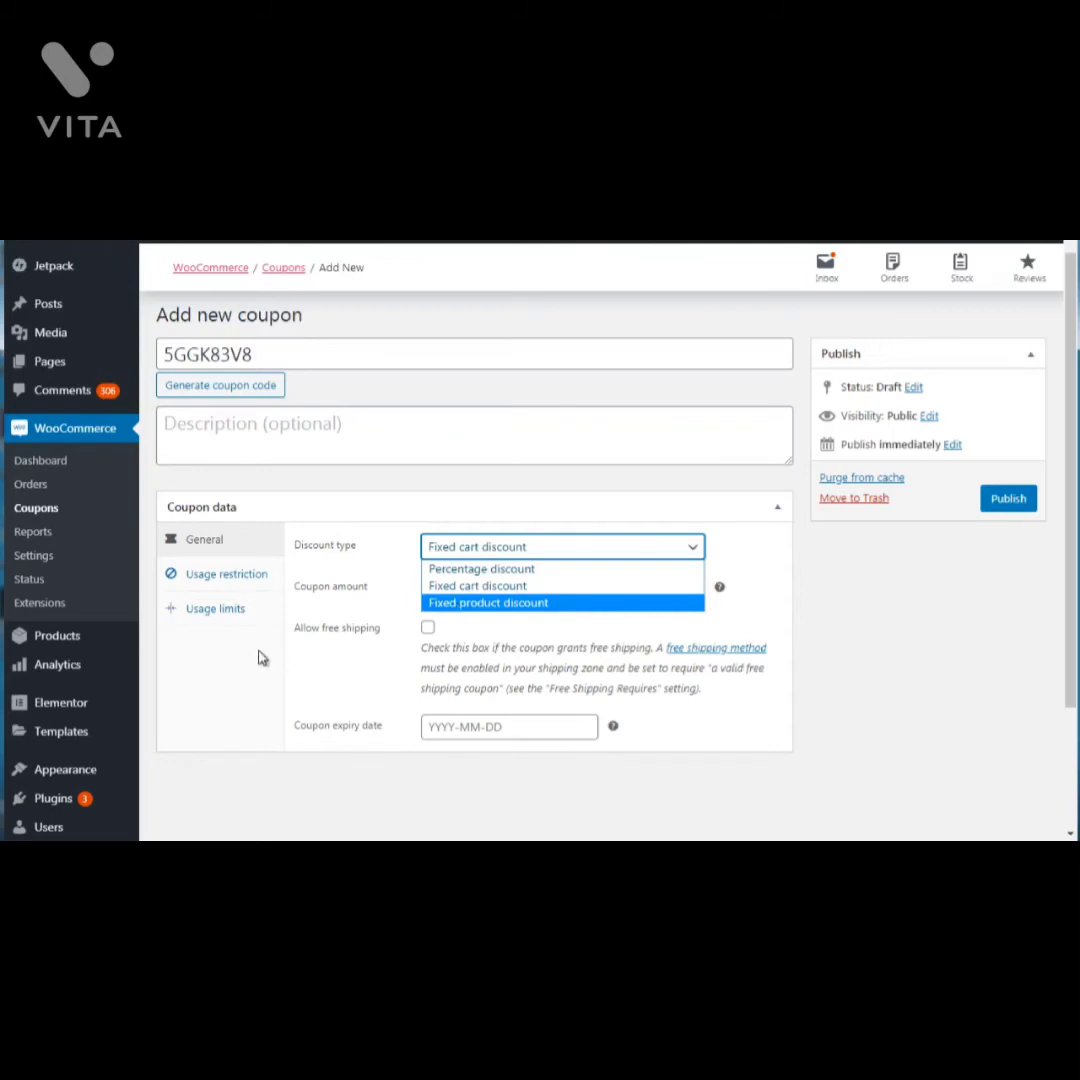
pyautogui.click(497, 547)
pyautogui.click(497, 547)
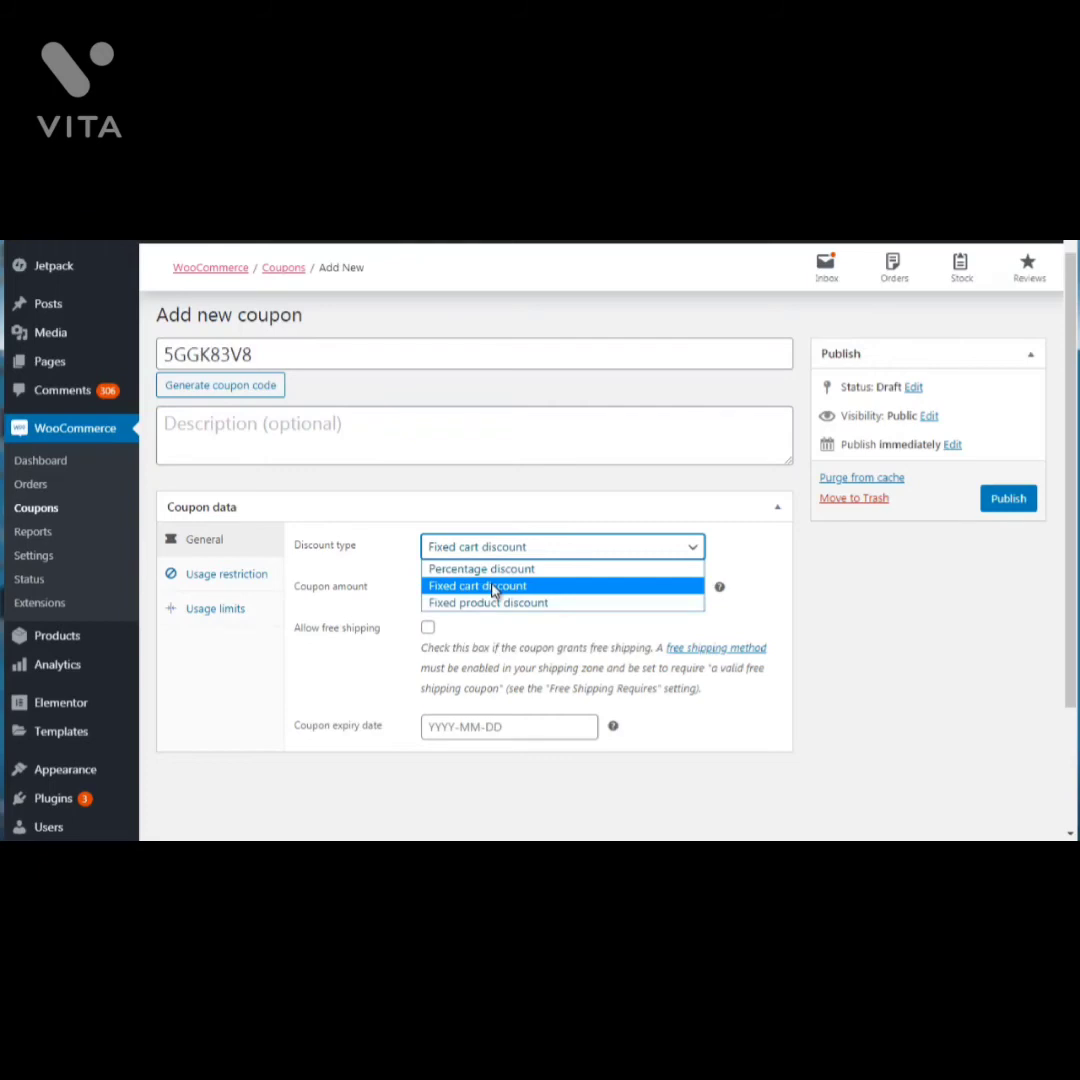
pyautogui.click(492, 588)
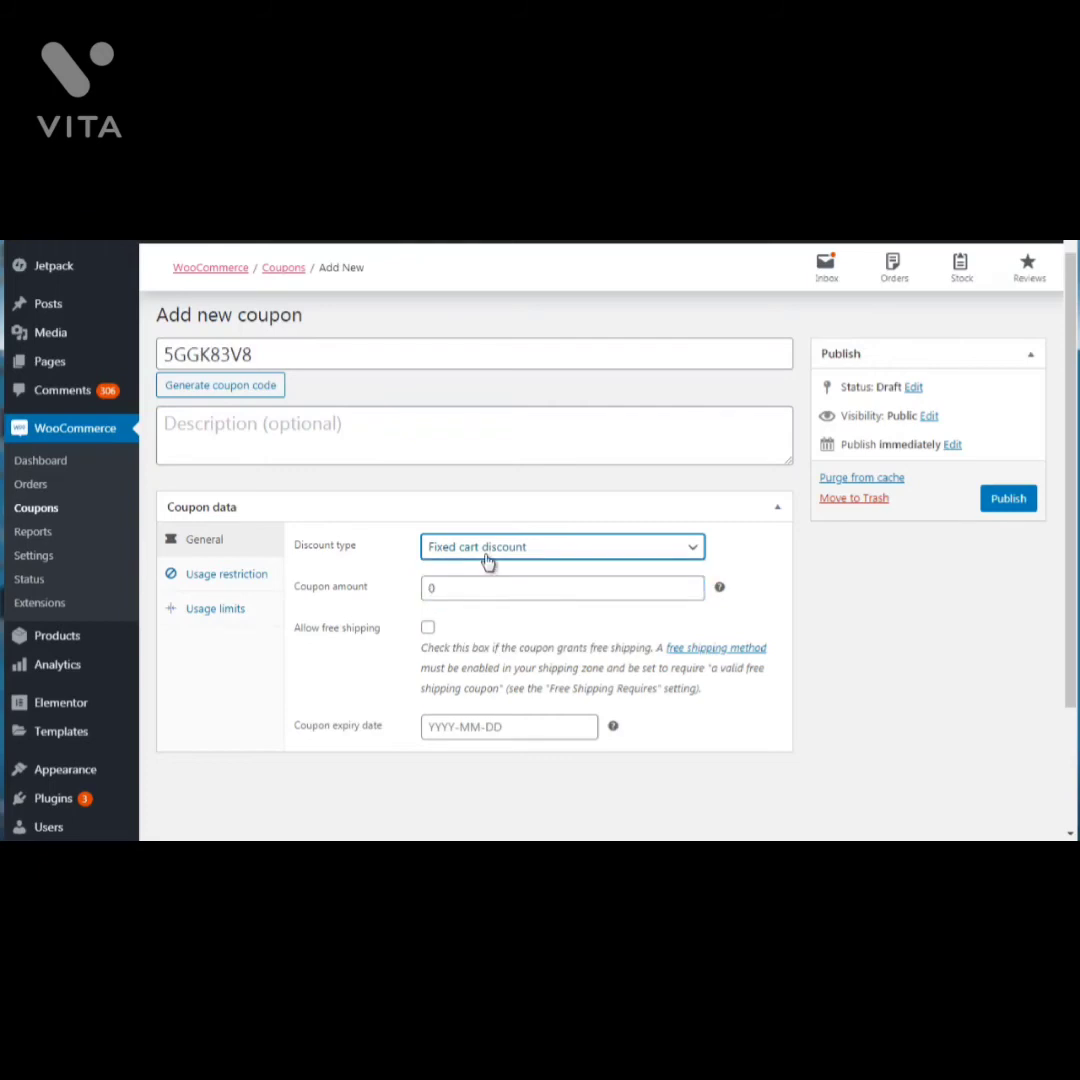
pyautogui.click(487, 559)
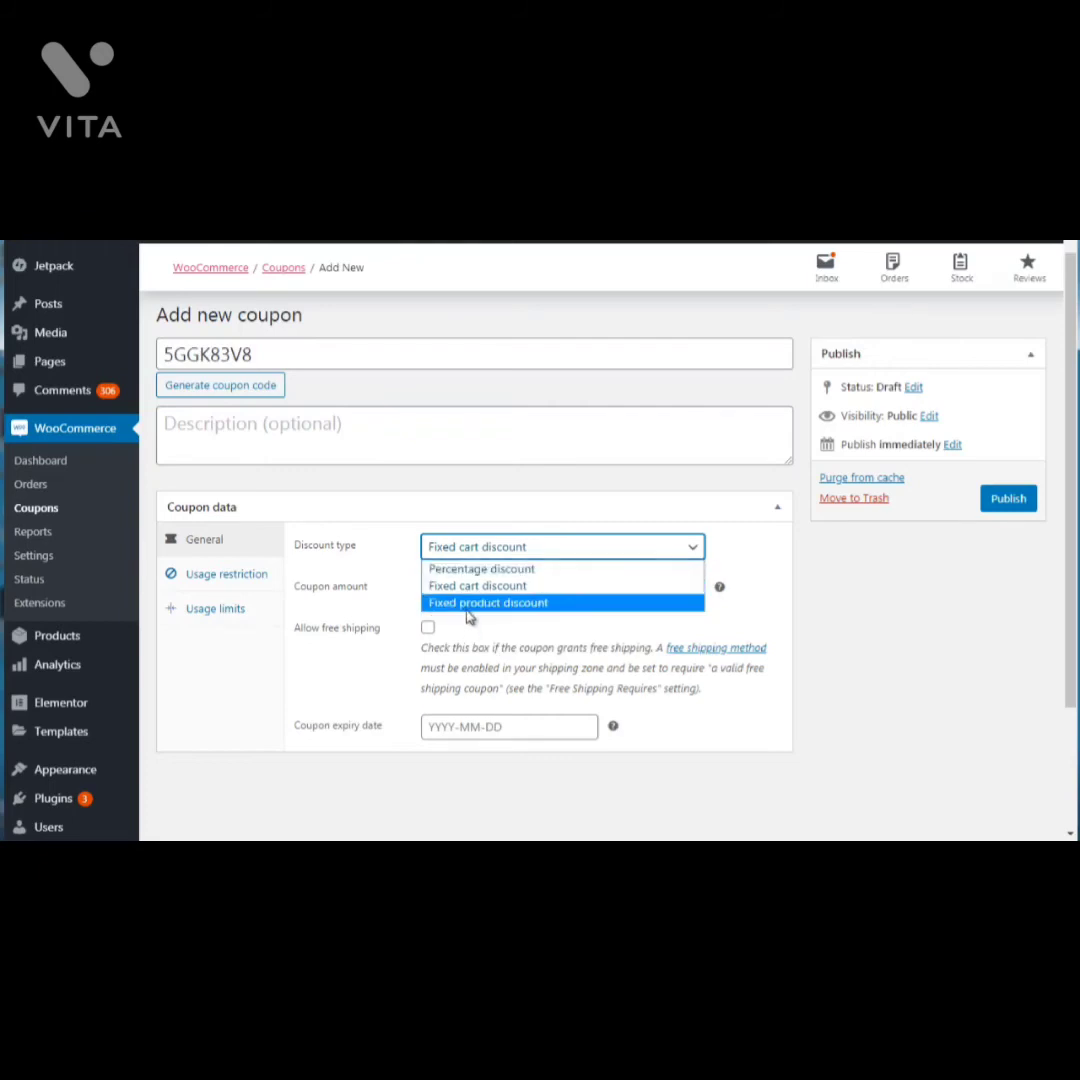
pyautogui.click(470, 604)
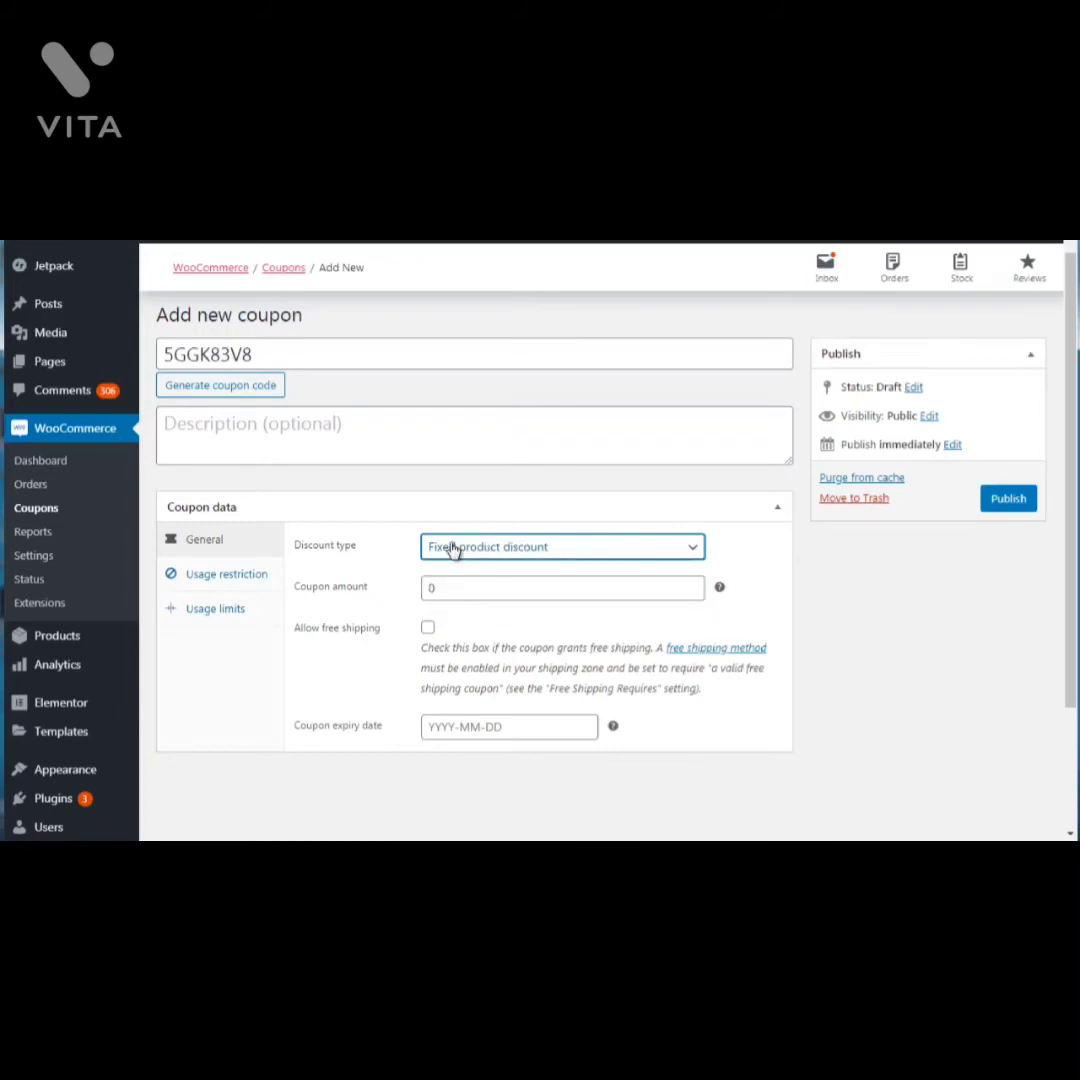
pyautogui.click(506, 572)
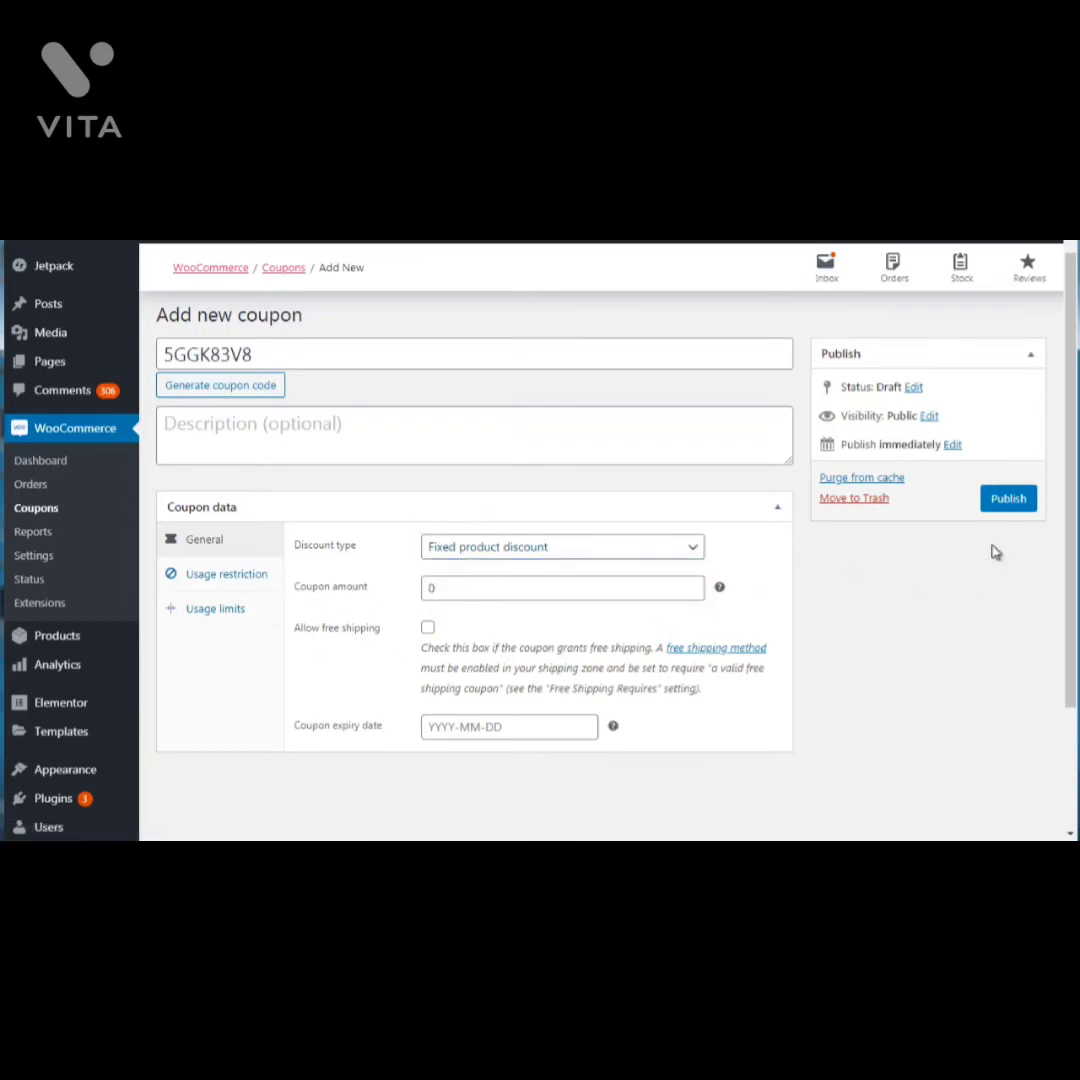
# Set the coupon amount to 50 and open the coupon's usage restriction settings
pyautogui.scroll(-1, 523, 528)
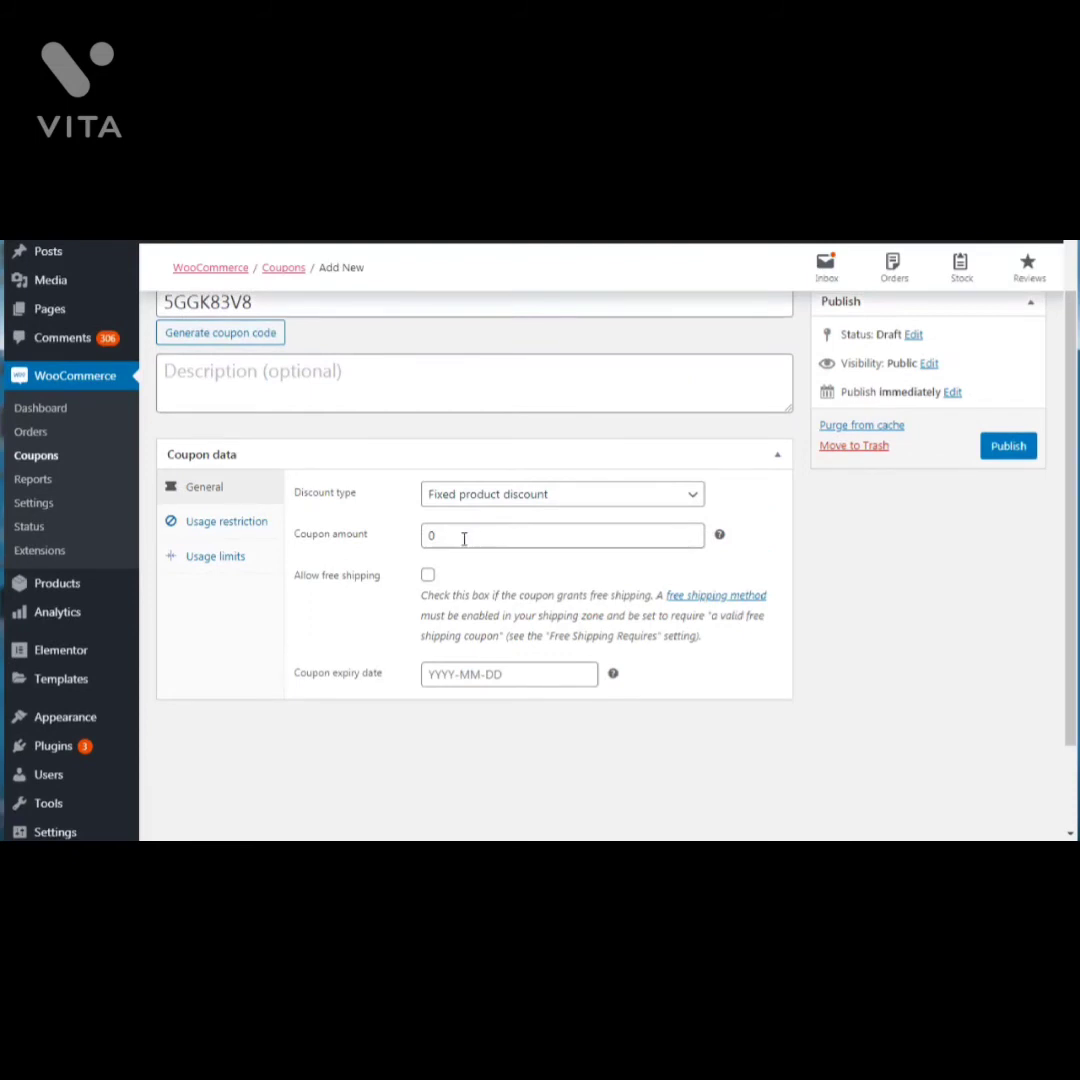
pyautogui.moveTo(464, 539); pyautogui.dragTo(409, 546)
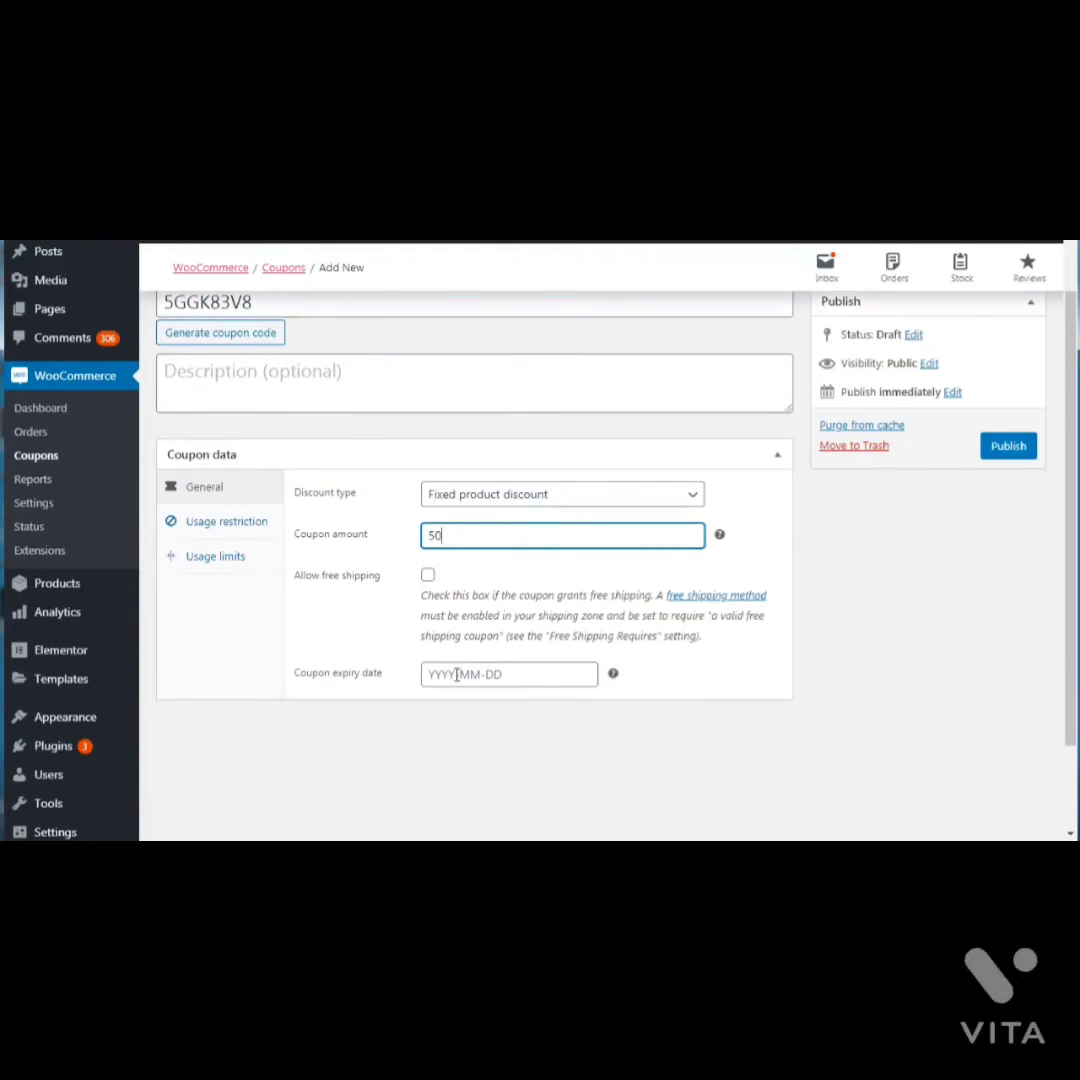
pyautogui.click(227, 530)
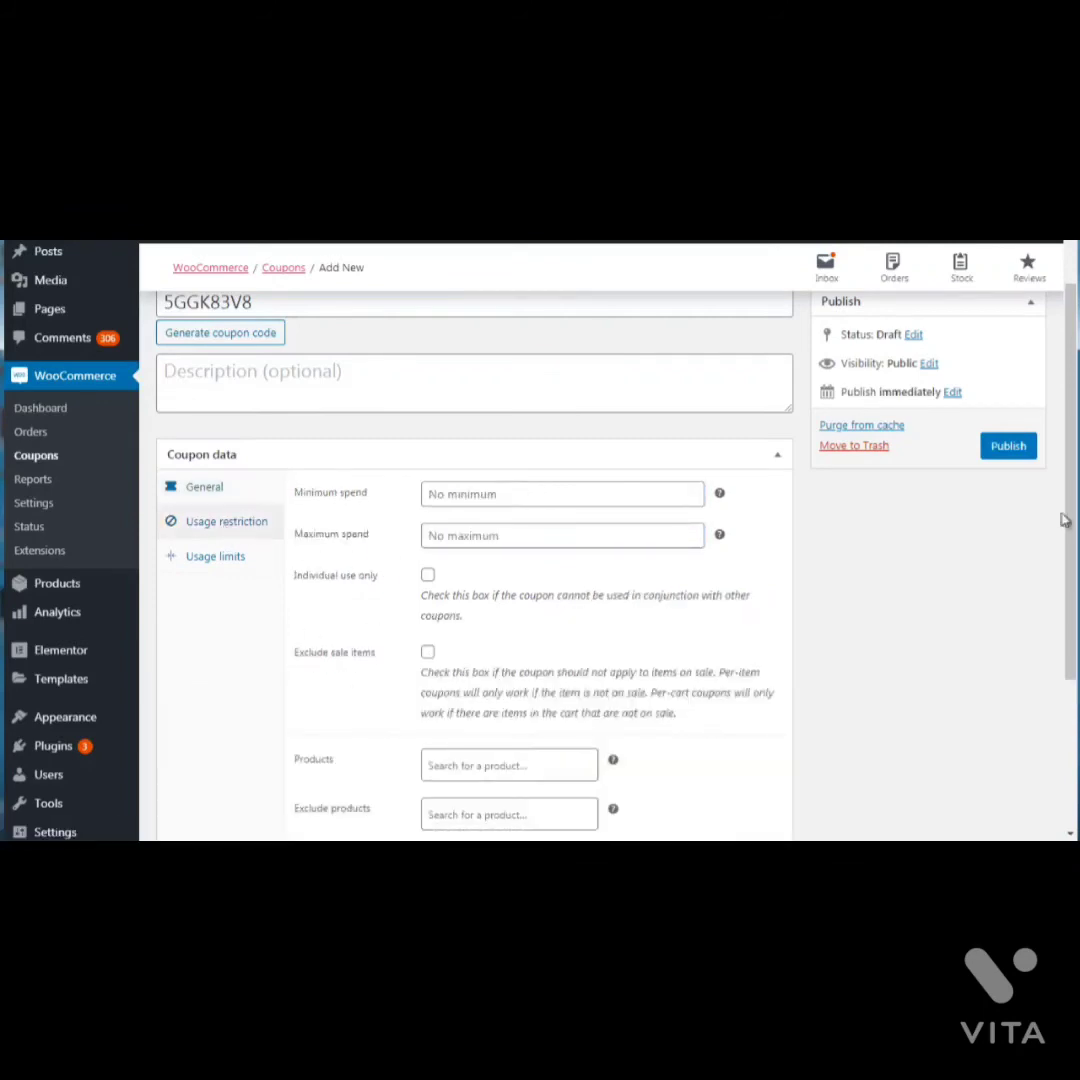
# Review the coupon's usage restriction options, including the product search, category and allowed email fields
pyautogui.scroll(-2, 1072, 540)
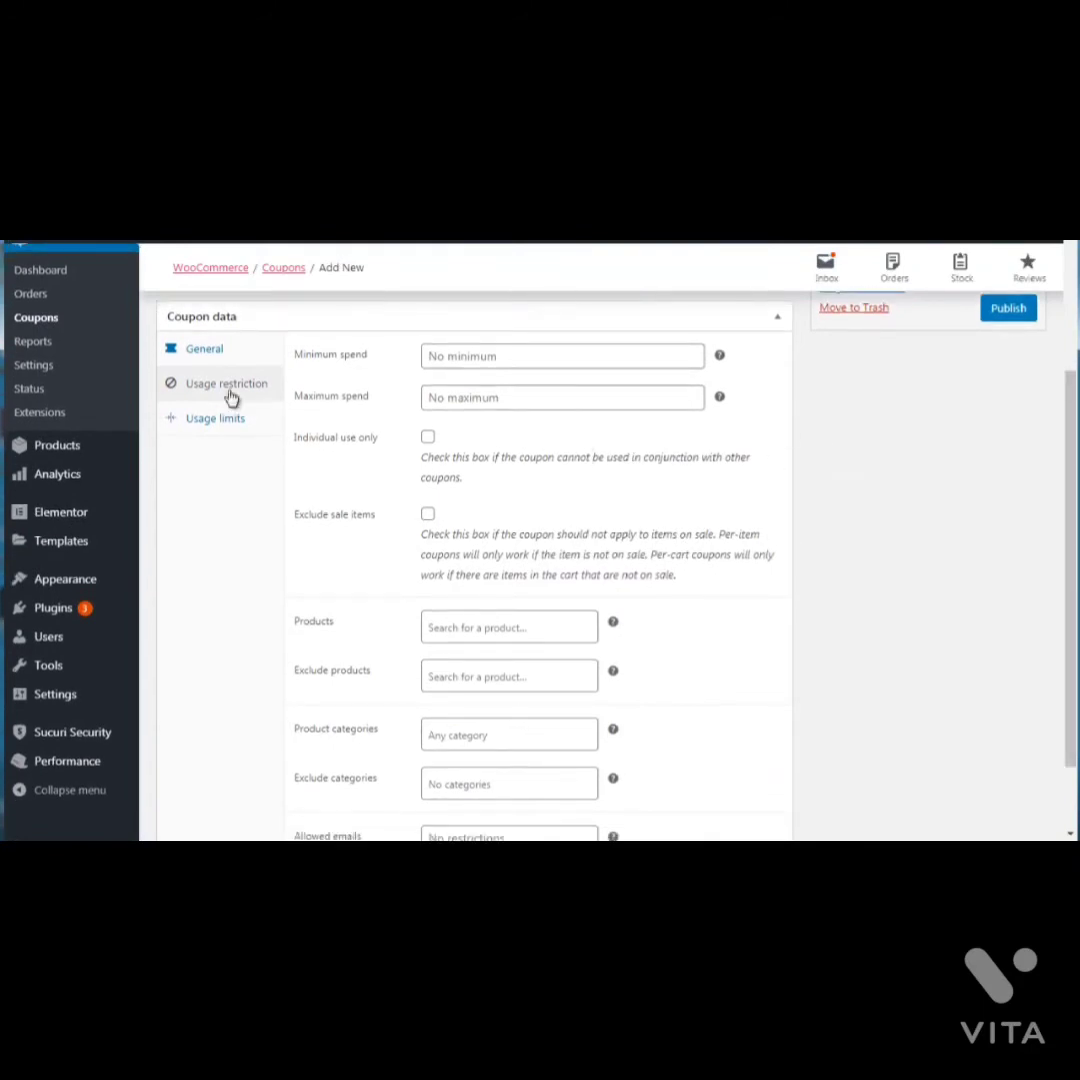
pyautogui.click(473, 624)
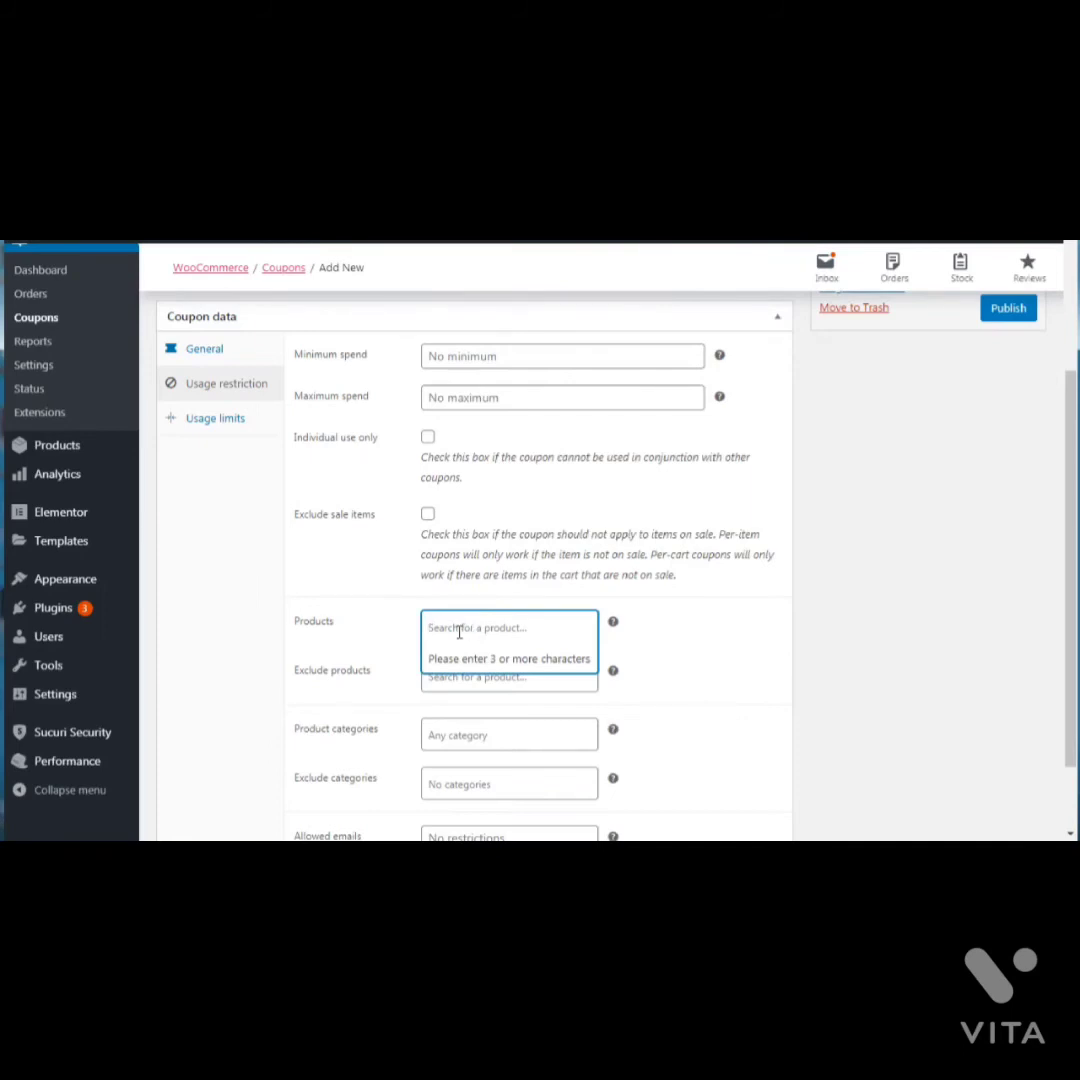
pyautogui.click(263, 625)
pyautogui.scroll(-1, 476, 580)
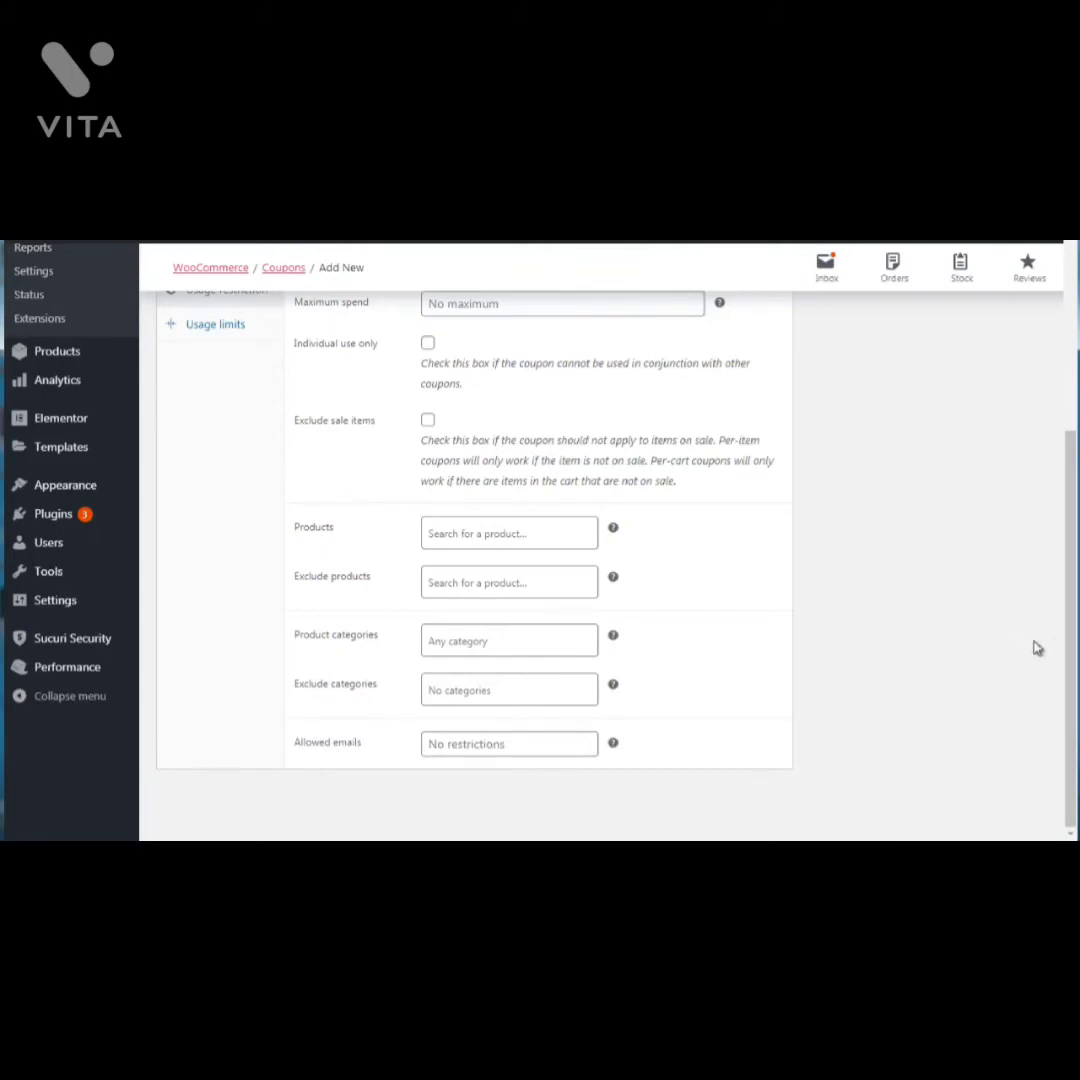
pyautogui.moveTo(1073, 651); pyautogui.dragTo(1073, 508)
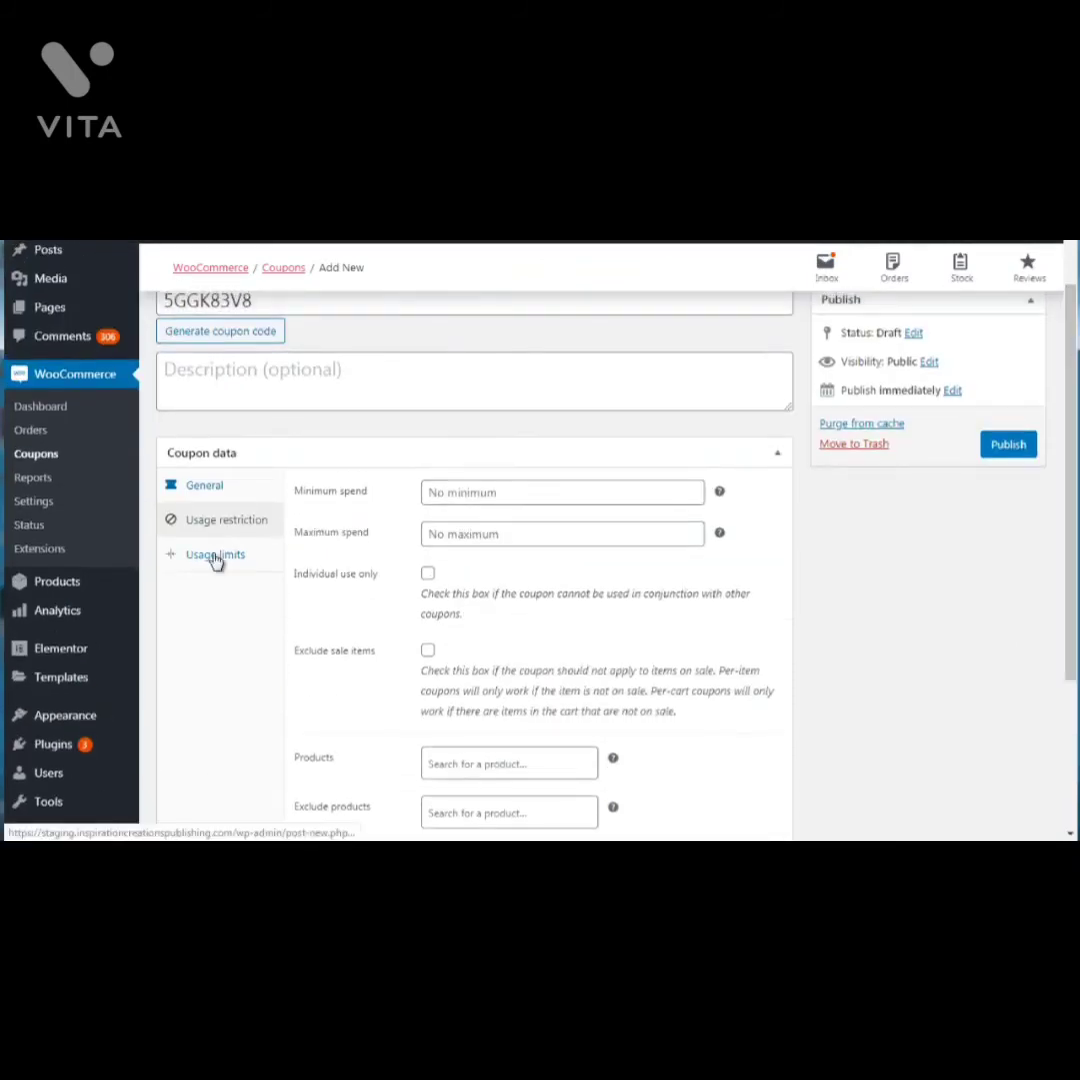
# In the coupon's usage limits, set the usage limit per coupon to 100
pyautogui.click(215, 558)
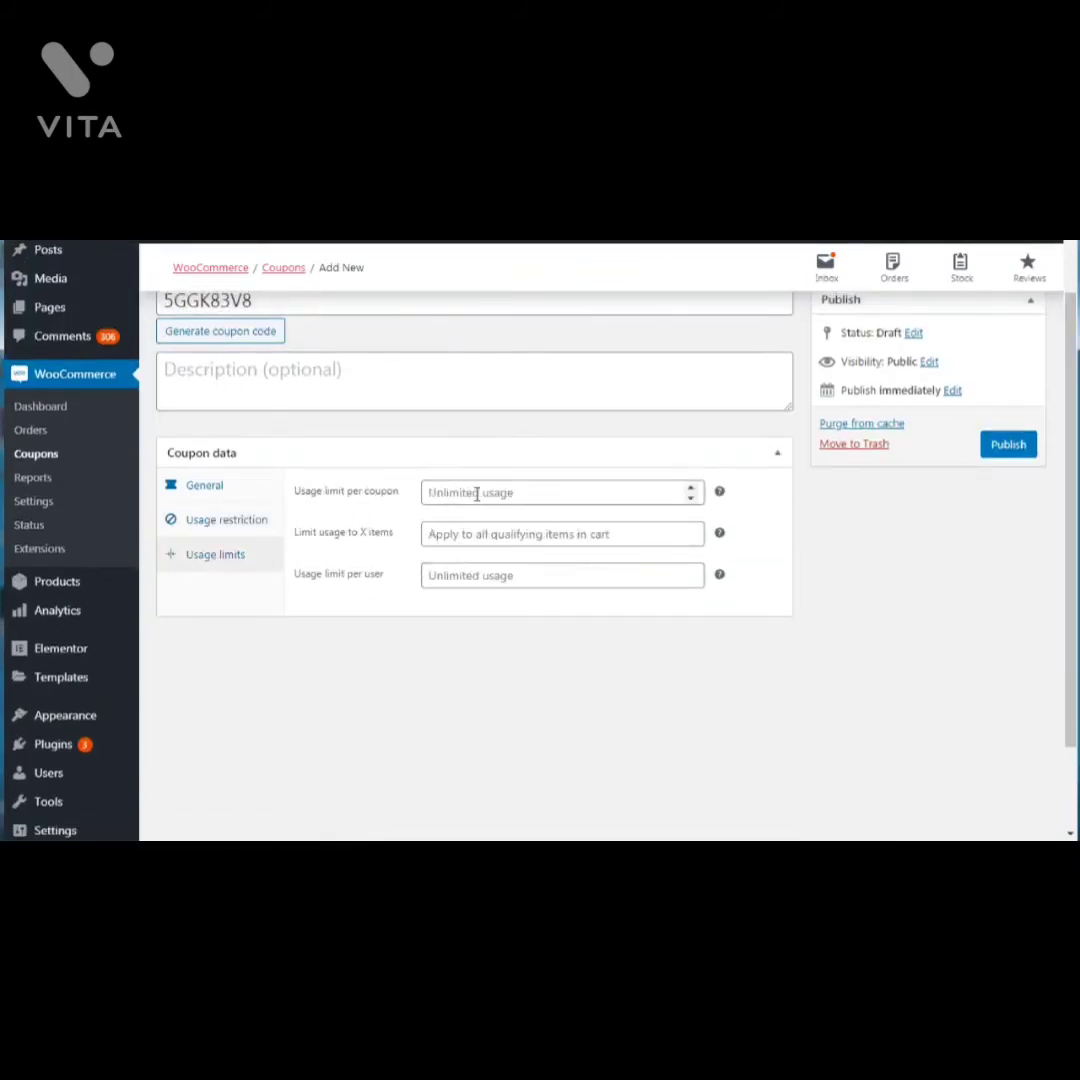
pyautogui.click(426, 458)
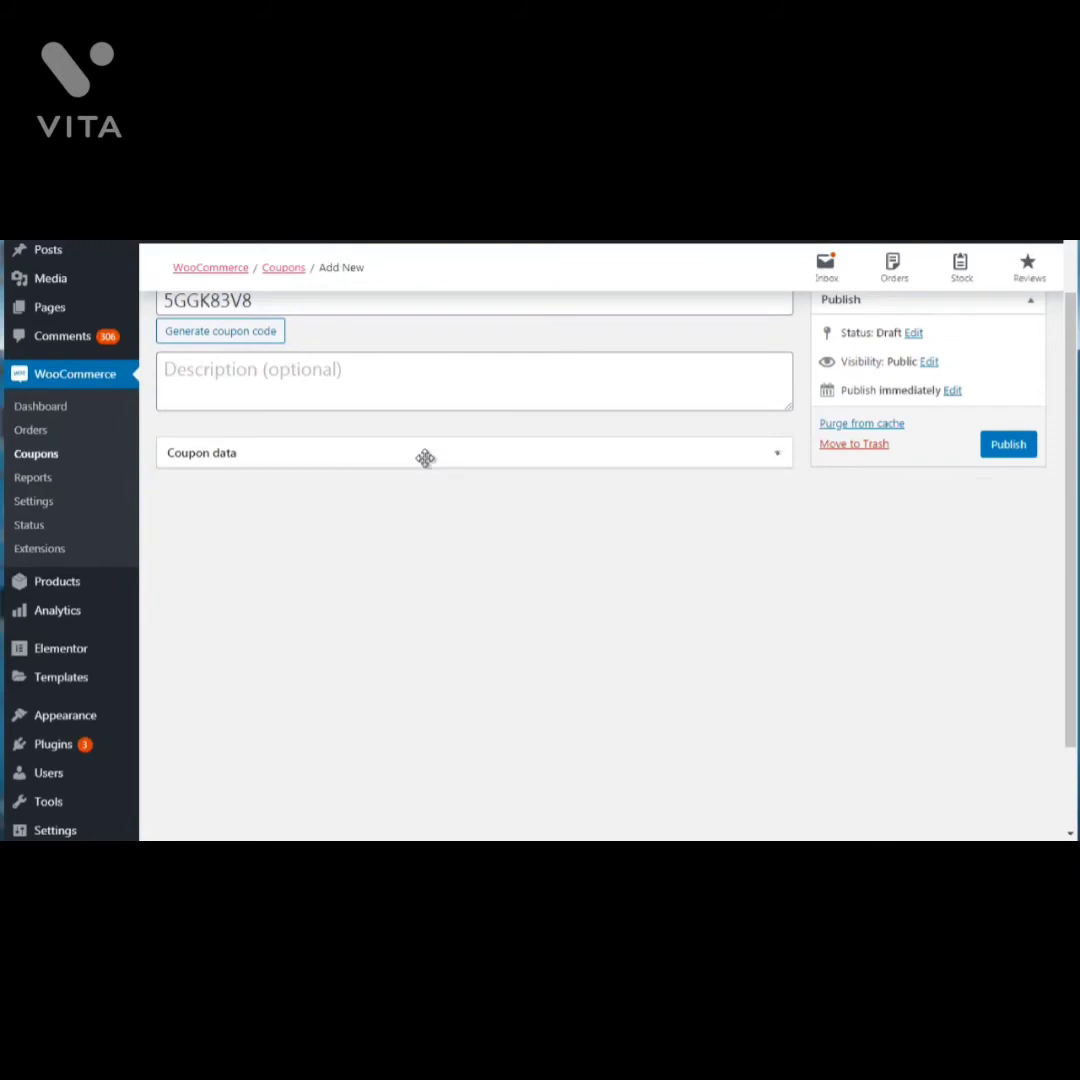
pyautogui.click(426, 458)
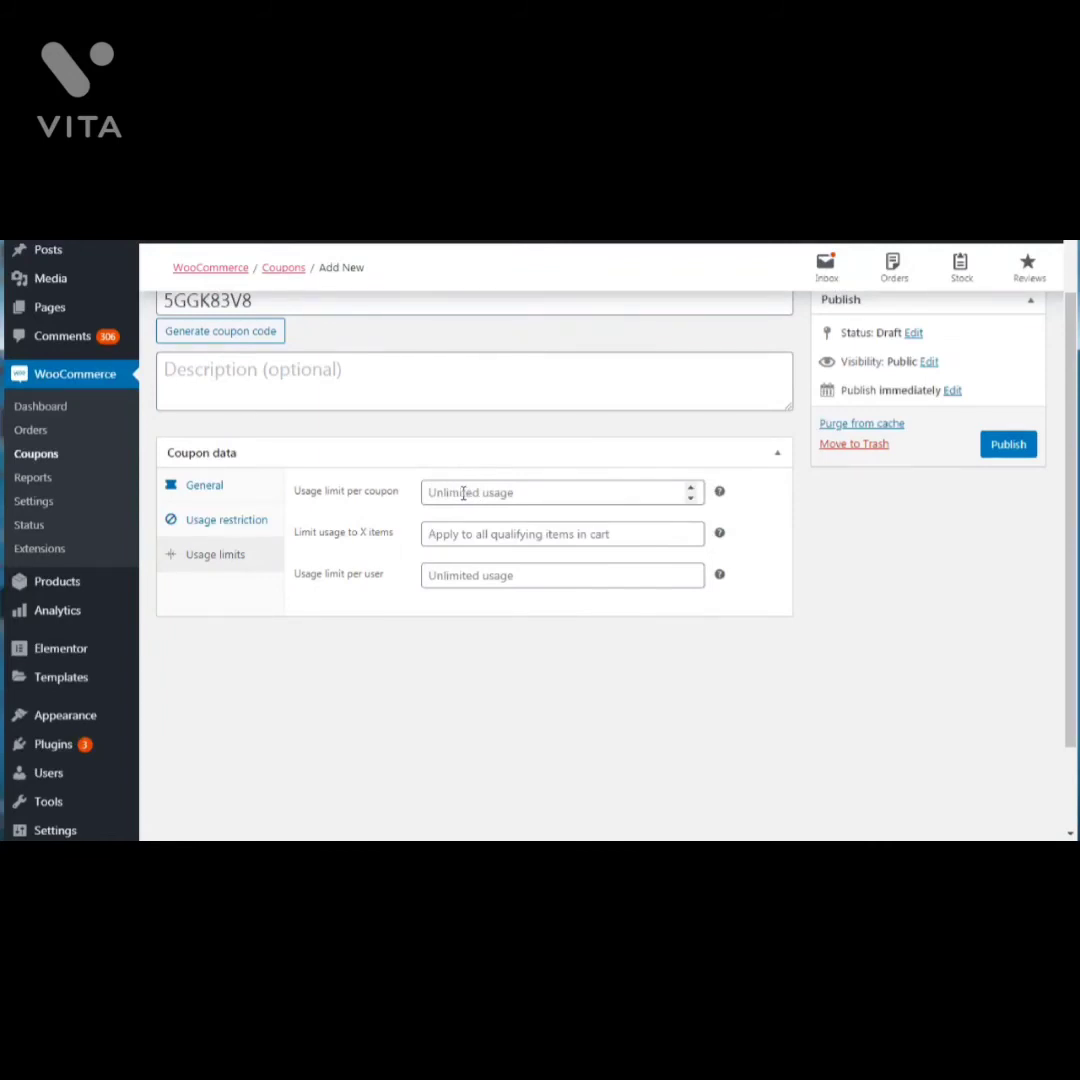
pyautogui.click(463, 493)
pyautogui.write('100')
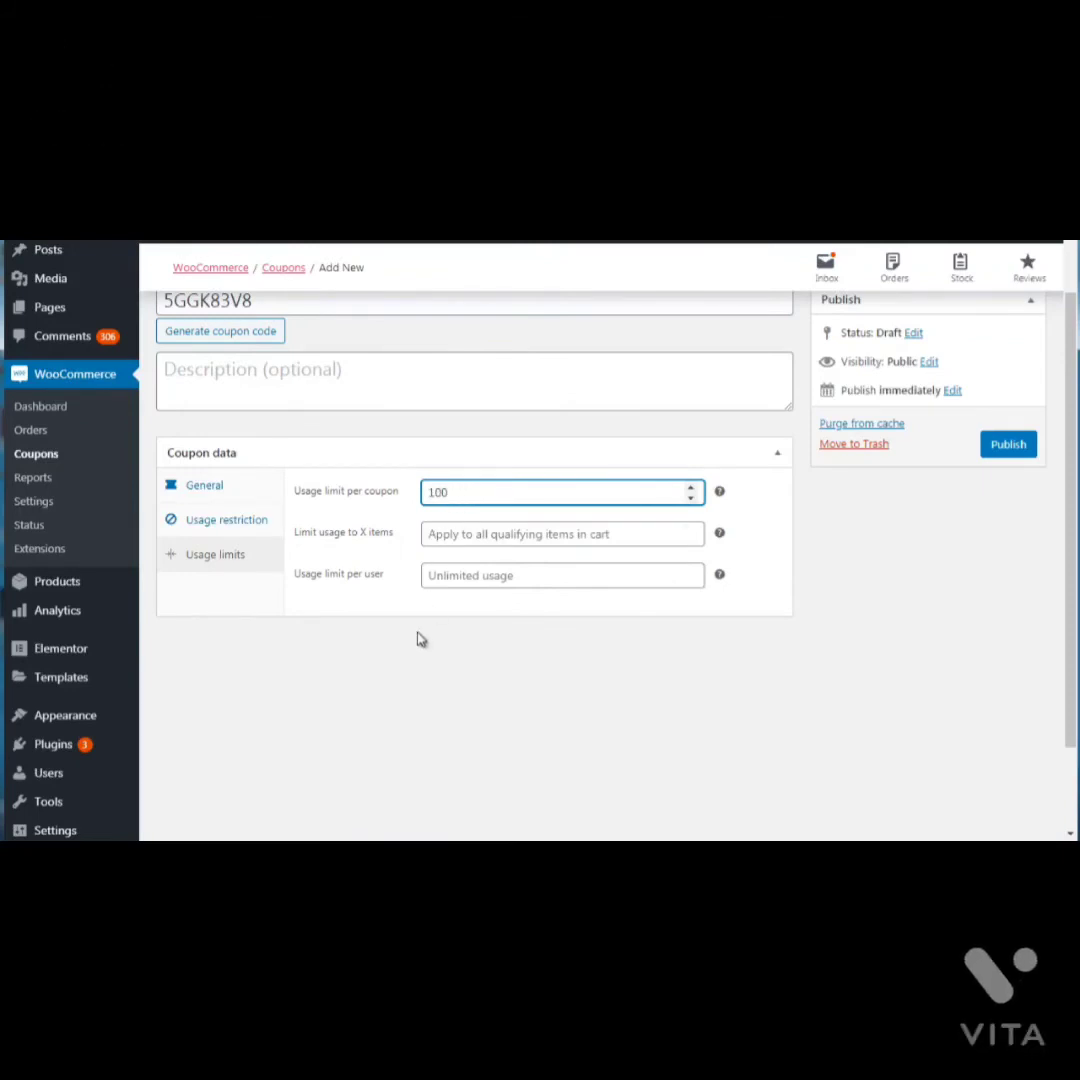
# Leave the coupon without saving, view the sales reports, and examine the general store settings
pyautogui.click(36, 477)
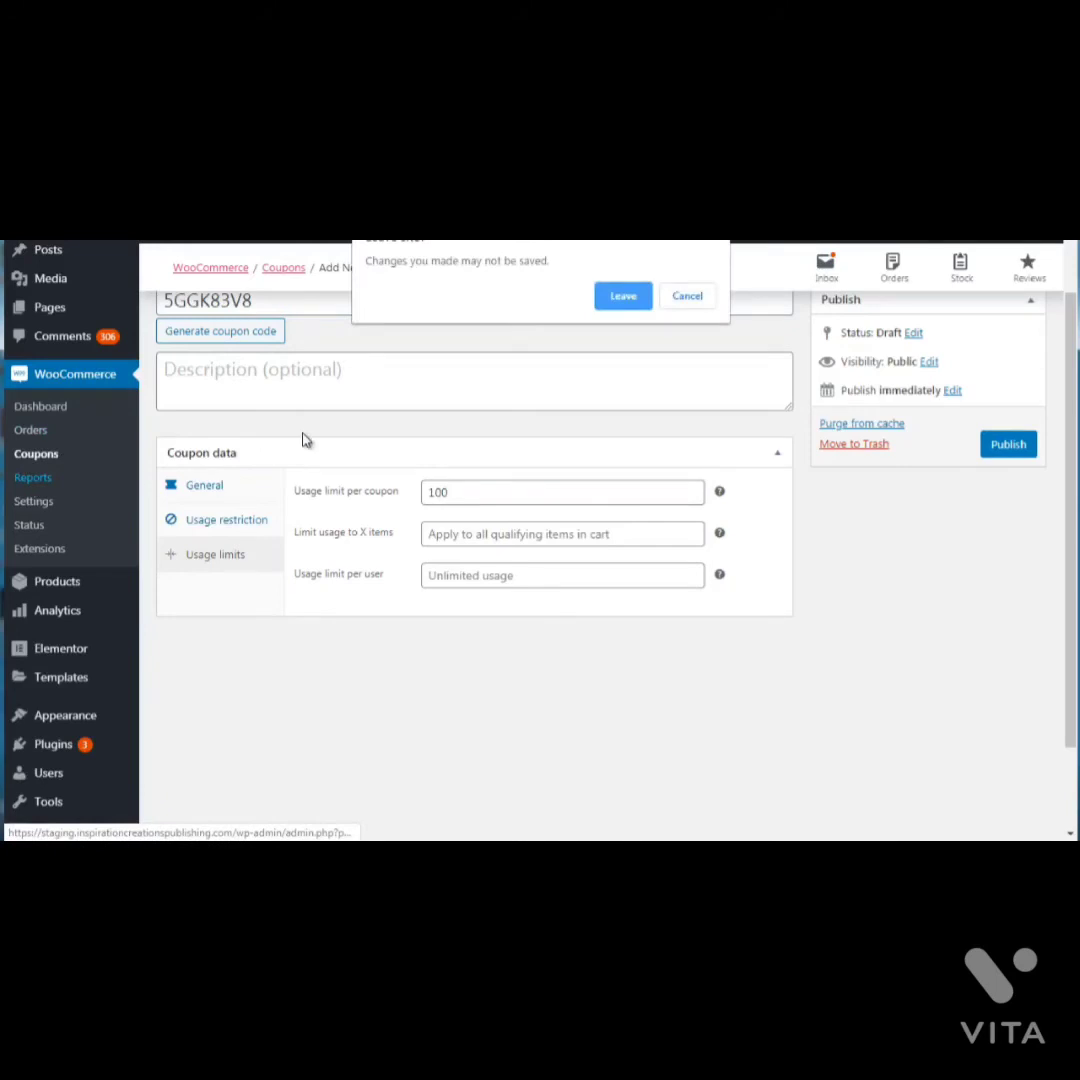
pyautogui.click(636, 305)
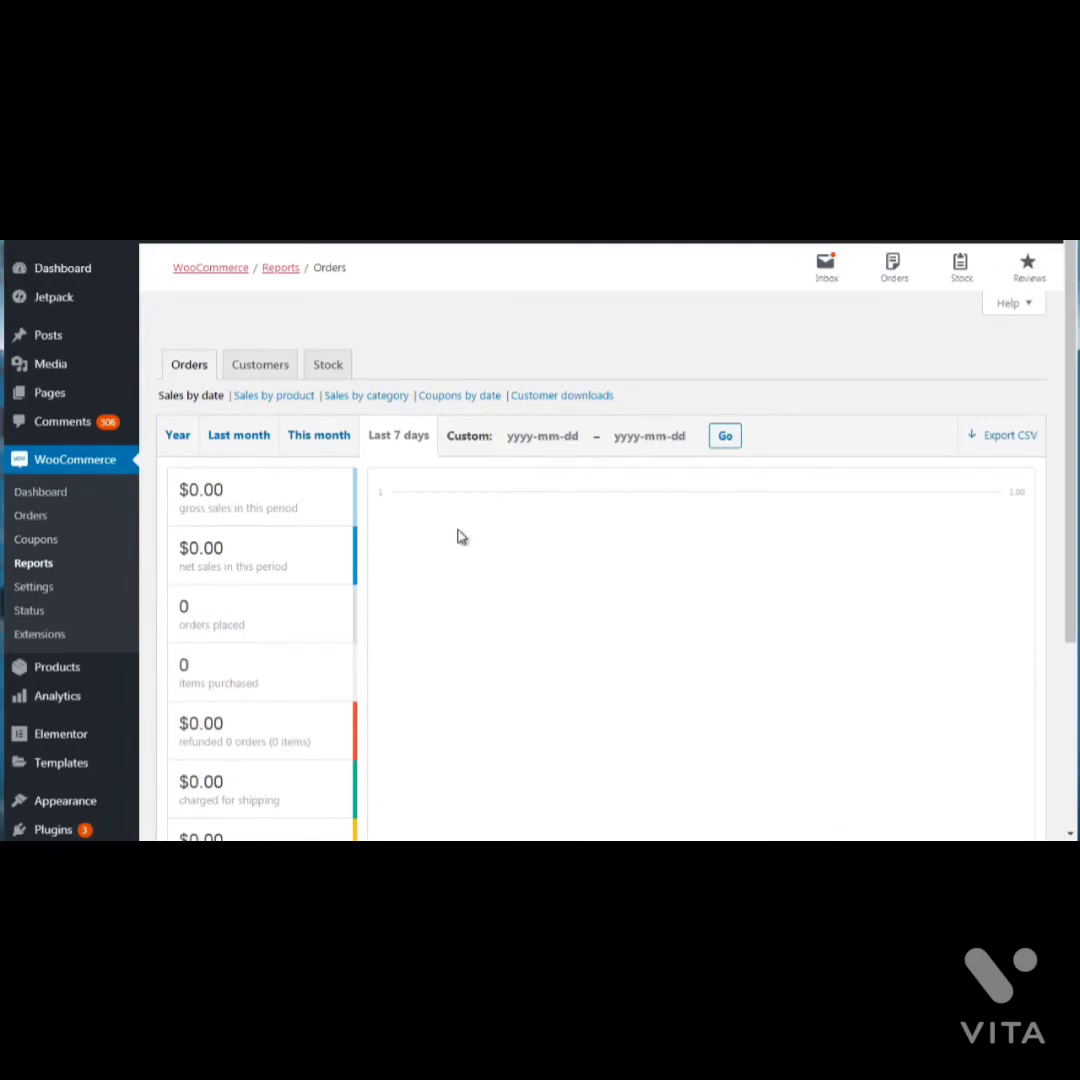
pyautogui.click(37, 590)
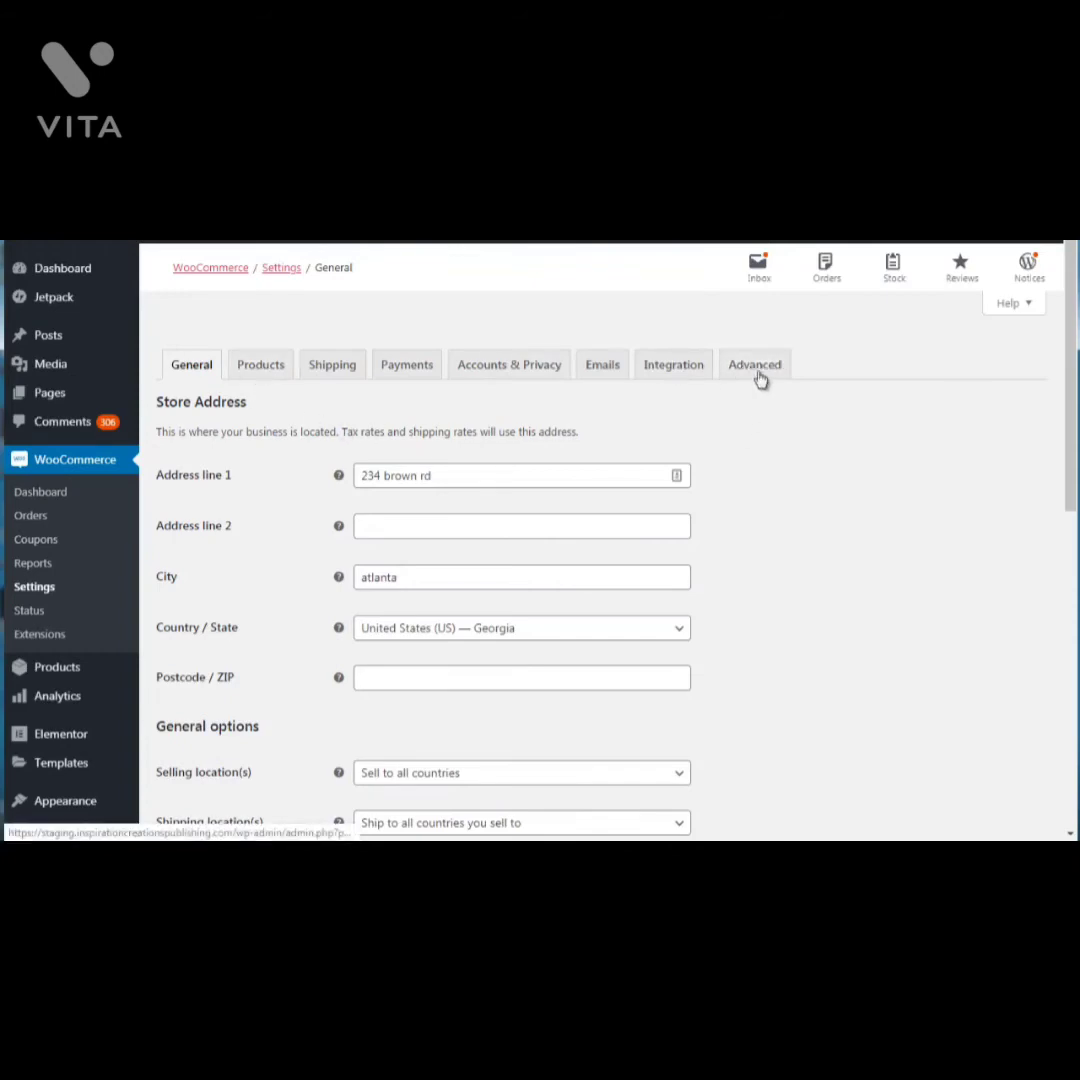
pyautogui.moveTo(1070, 386)
pyautogui.mouseDown()
pyautogui.moveTo(1073, 681)
pyautogui.moveTo(1073, 420)
pyautogui.mouseUp()
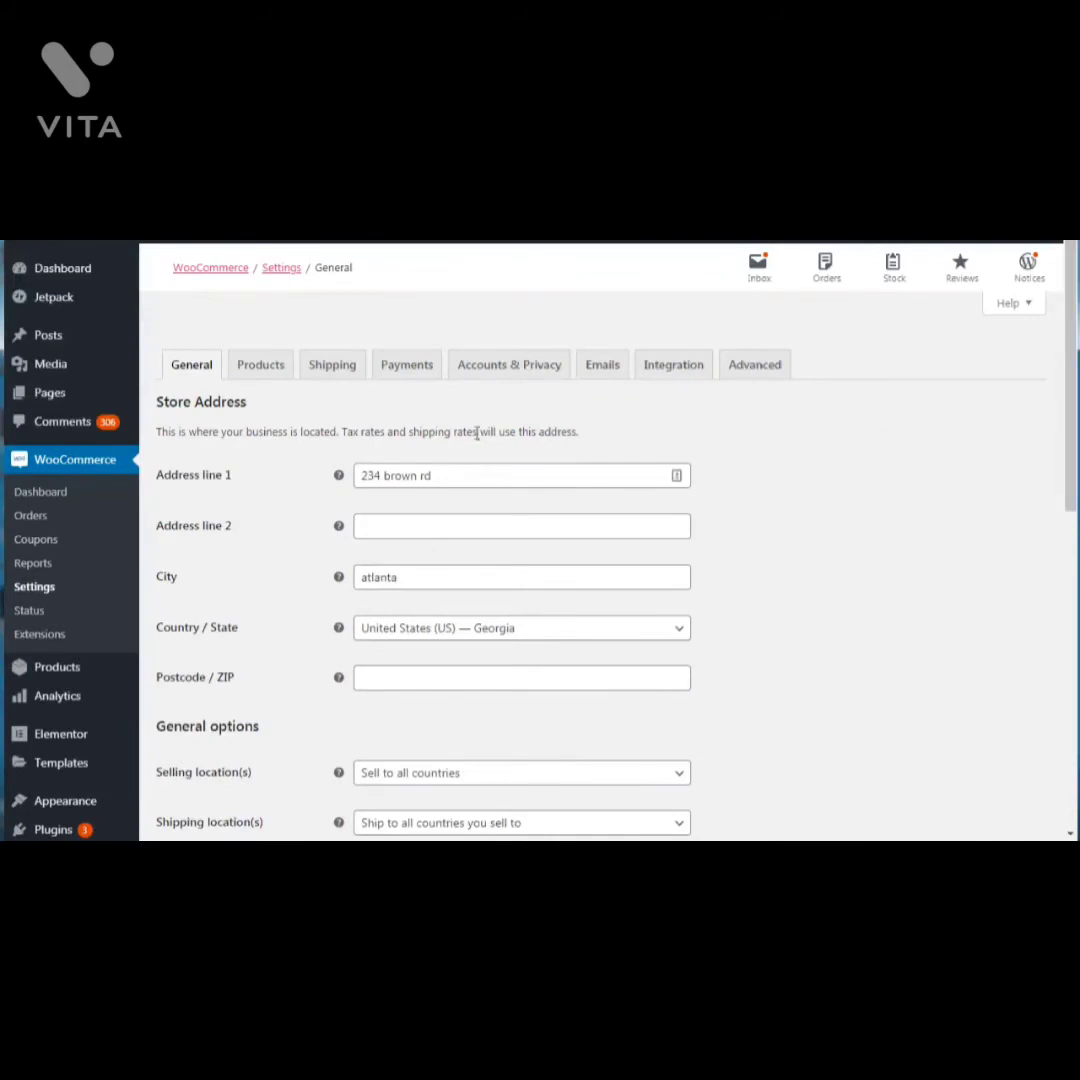
# Examine the store's product settings, including the Shop page choice, and the list of email notifications
pyautogui.click(268, 372)
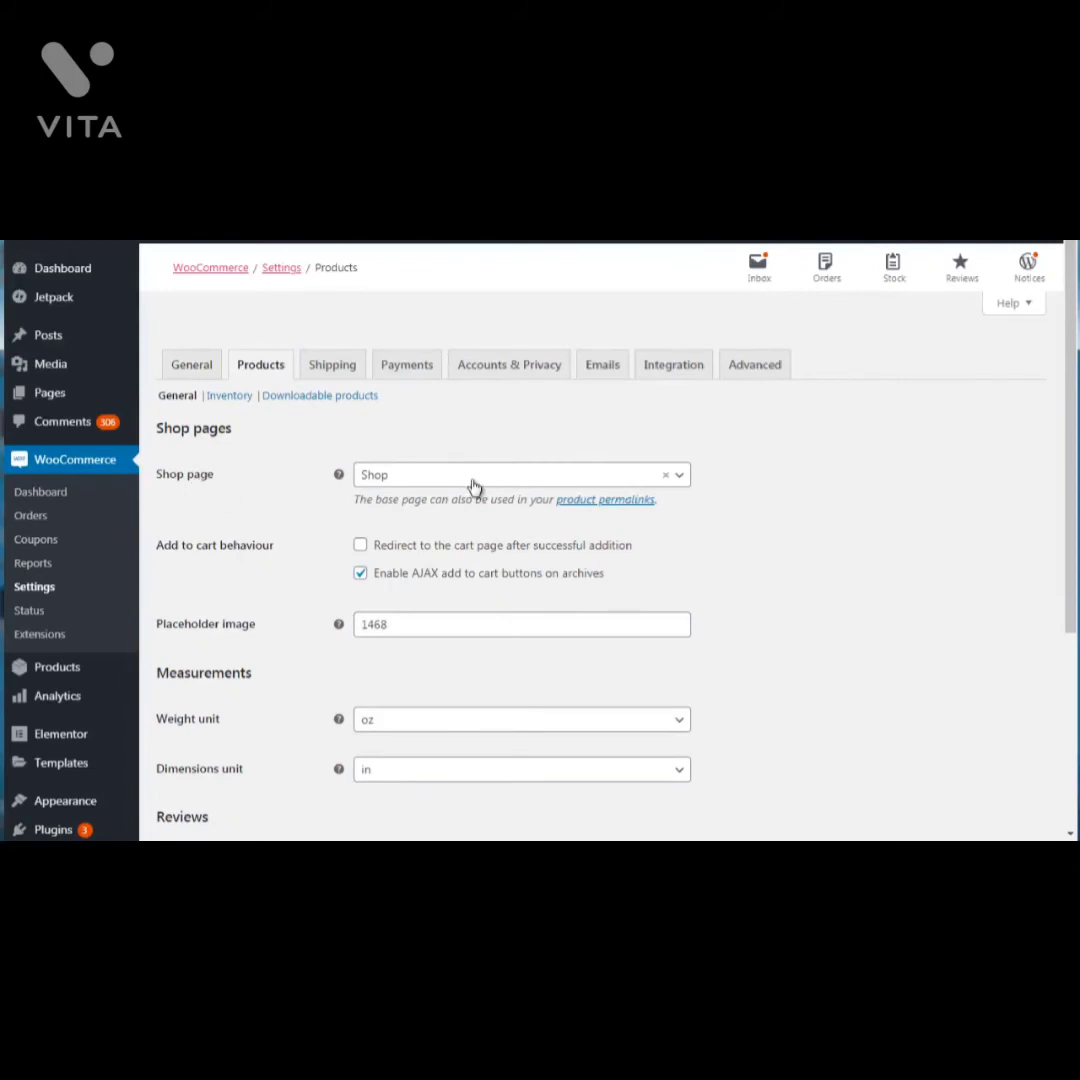
pyautogui.click(410, 478)
pyautogui.click(410, 478)
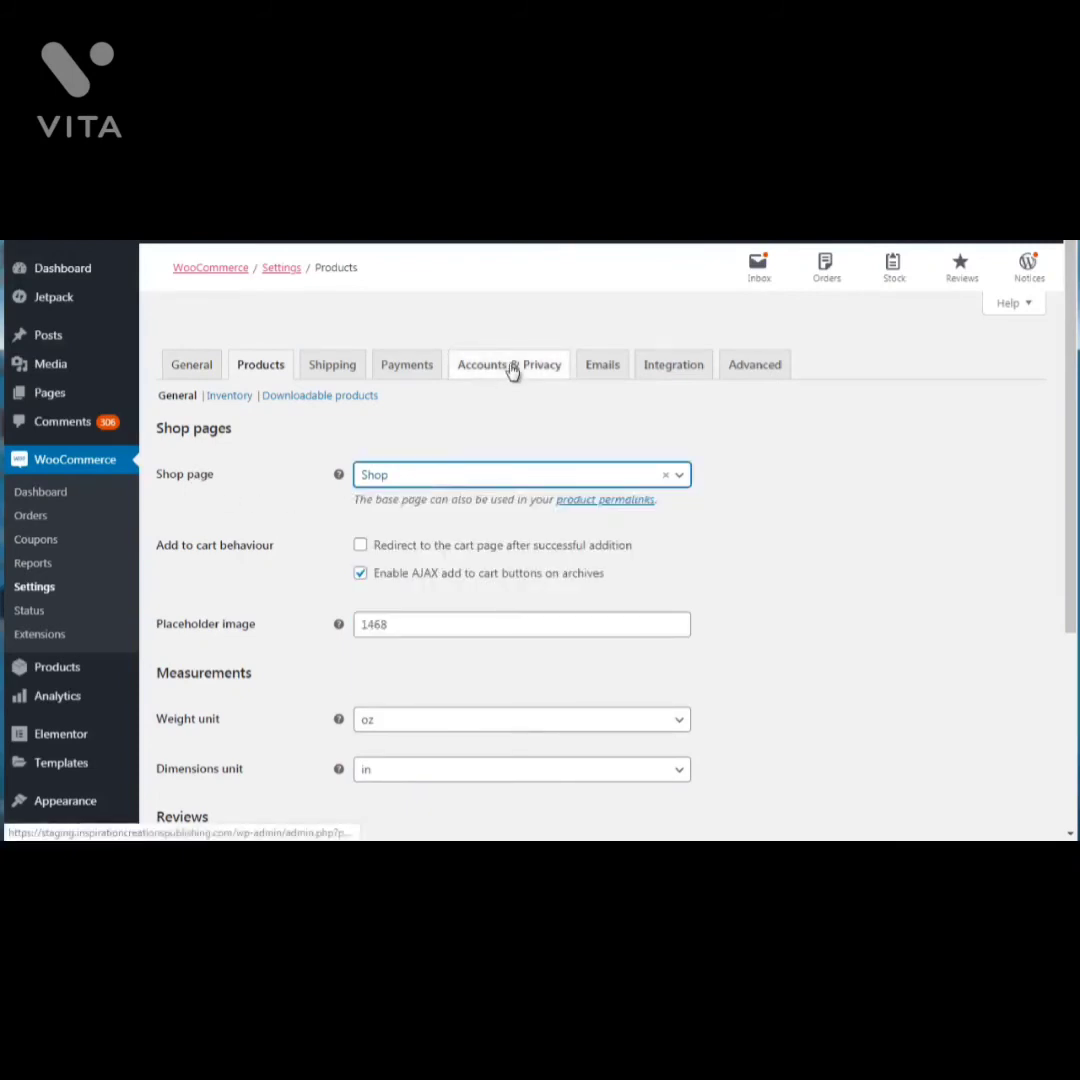
pyautogui.click(593, 372)
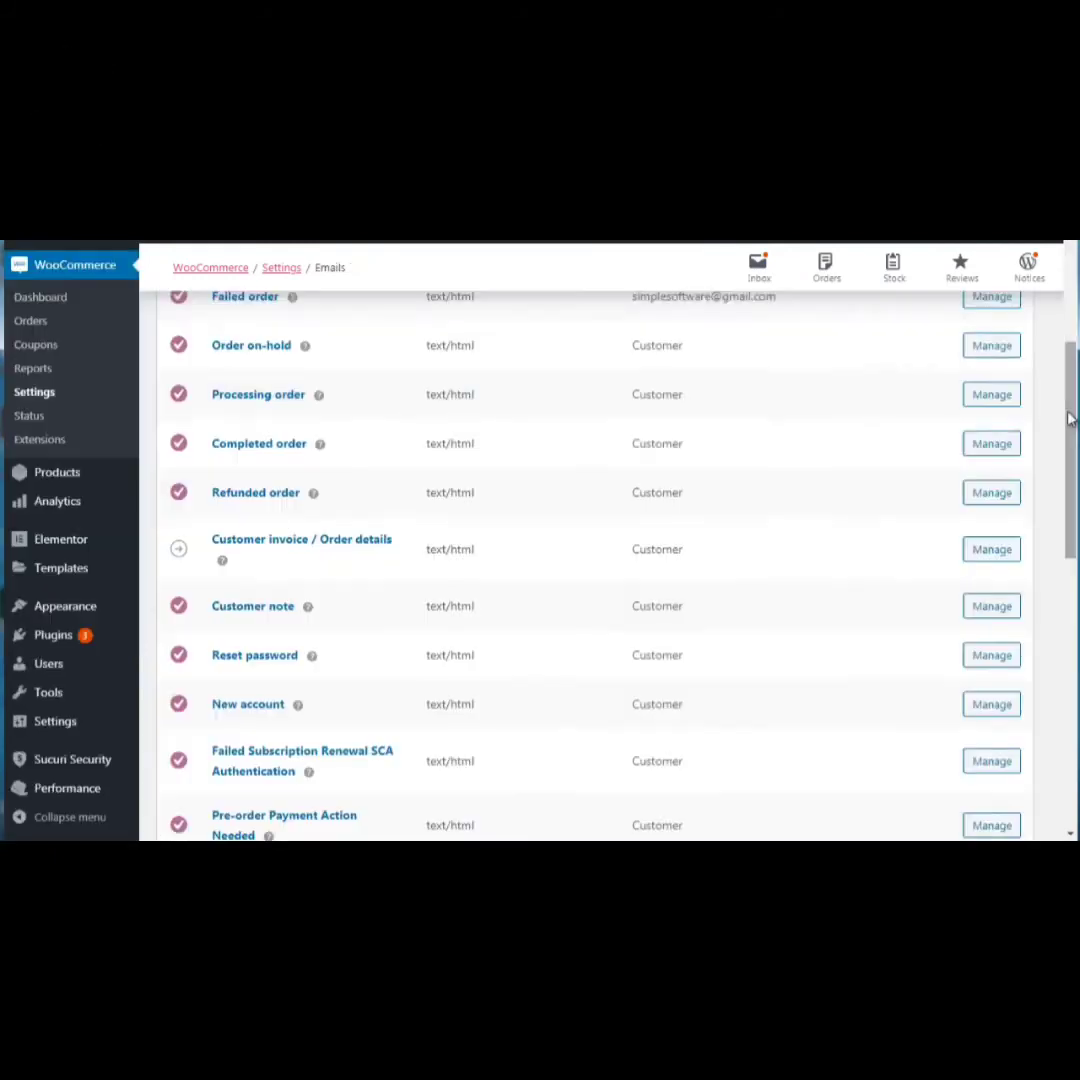
pyautogui.moveTo(1068, 417); pyautogui.dragTo(1068, 428)
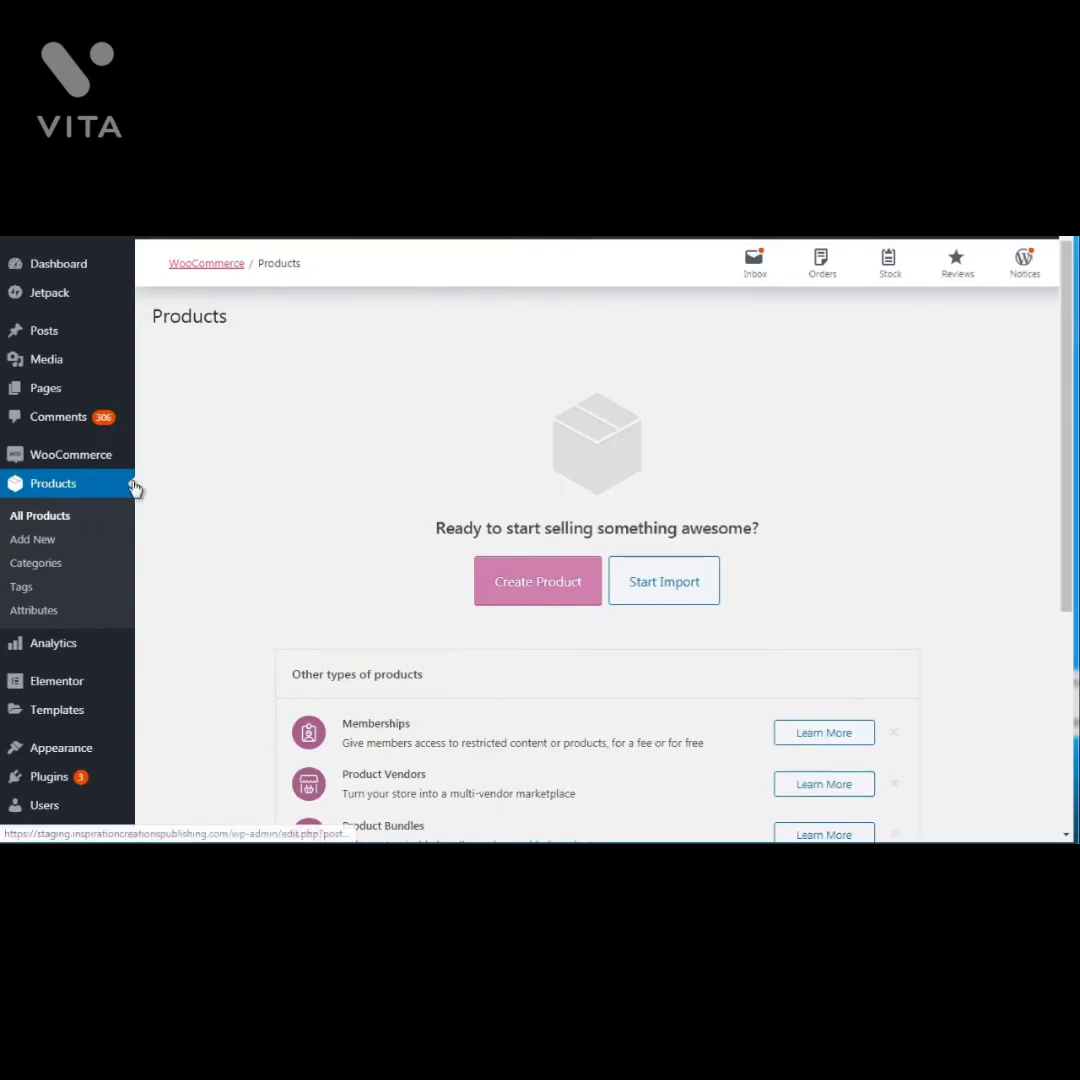
# Start creating the store's first product, look over the CSV product import page, and return to the new product form
pyautogui.moveTo(70, 454)
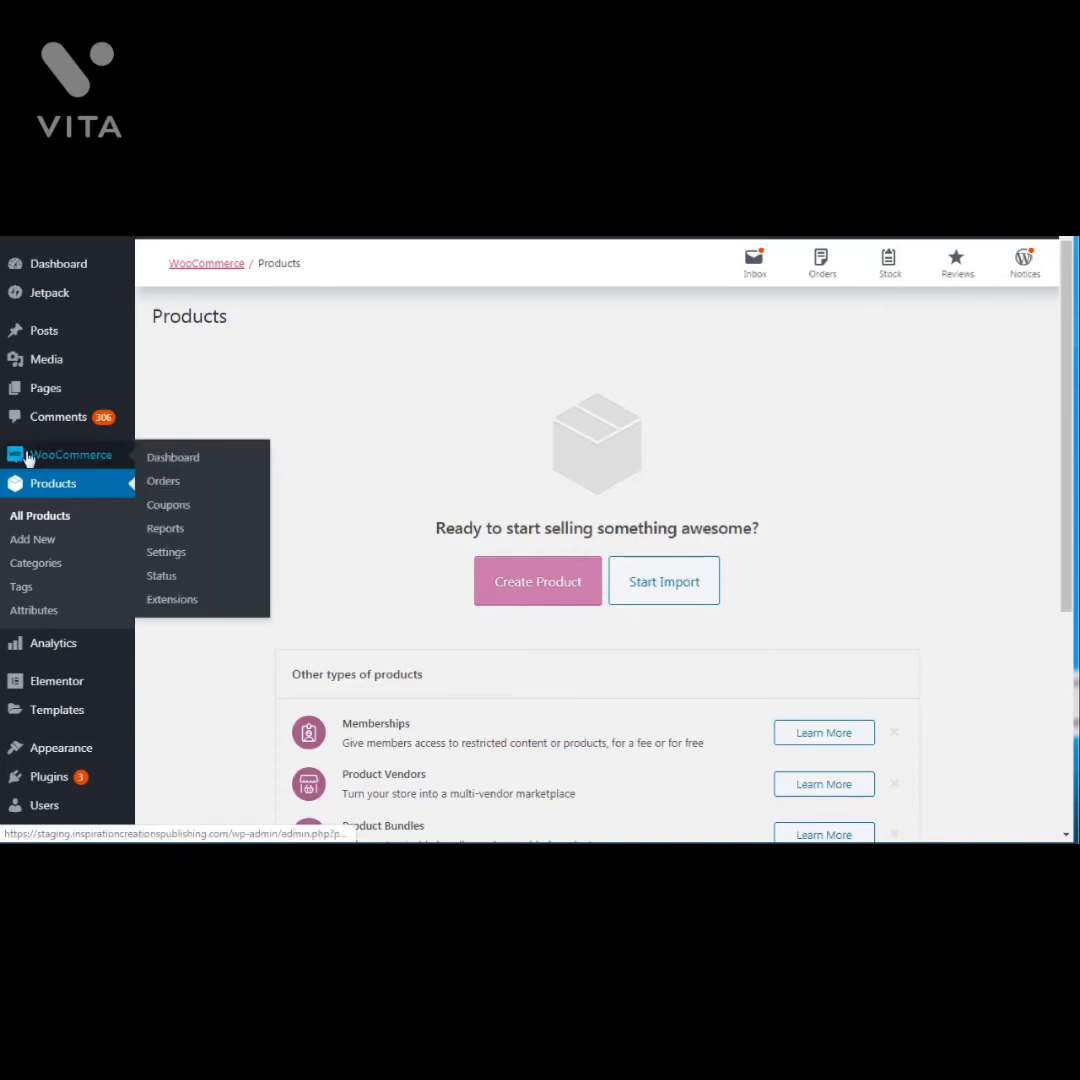
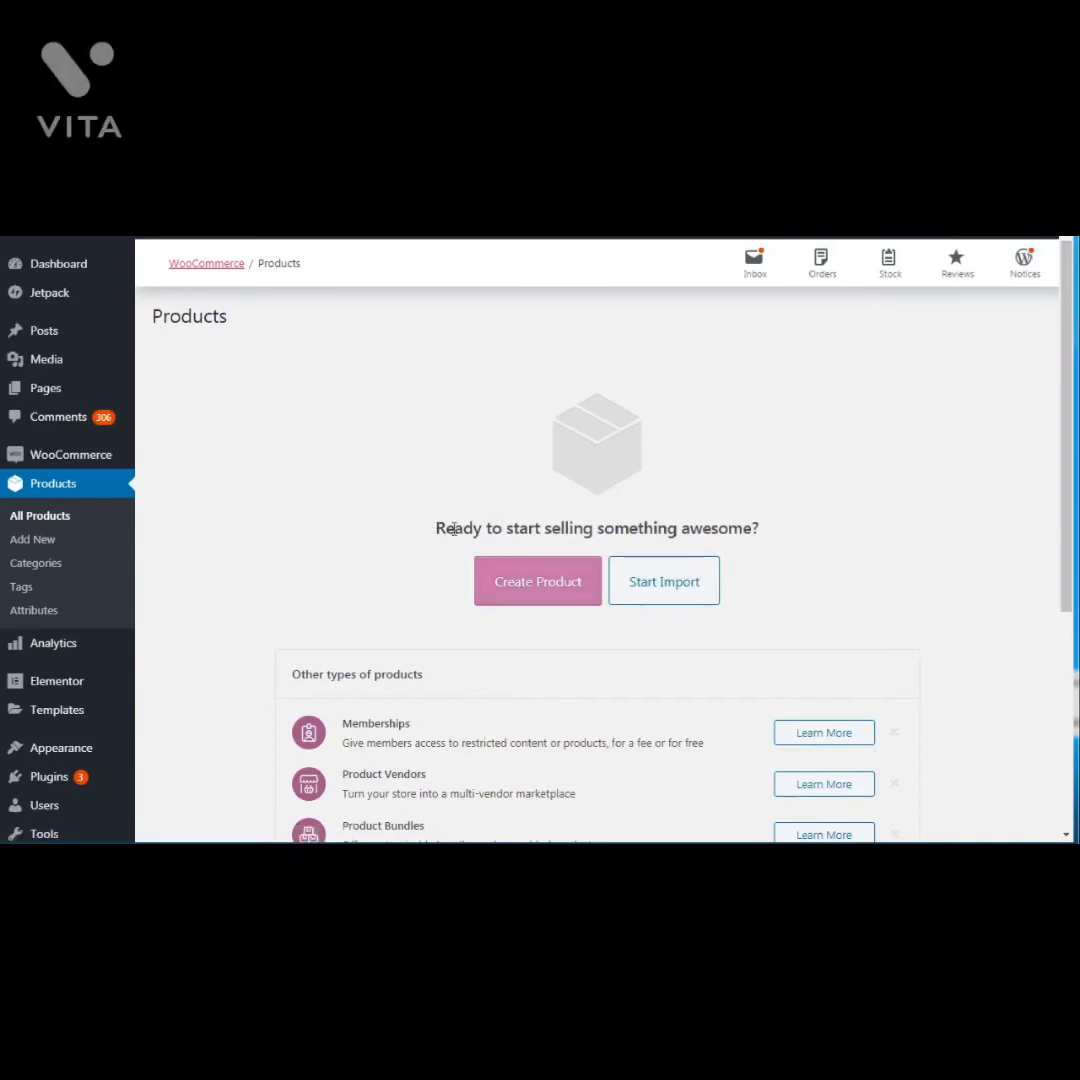
pyautogui.click(522, 580)
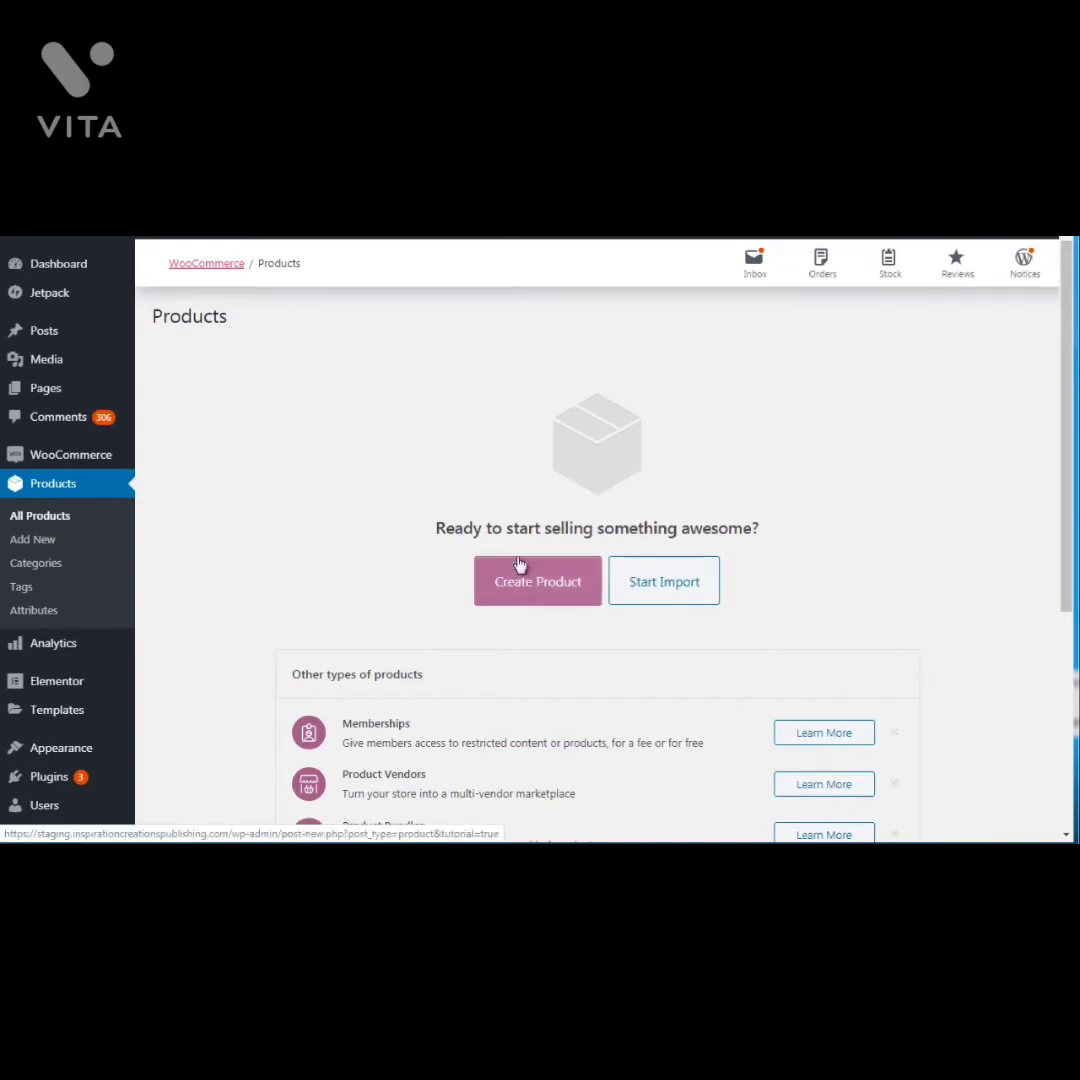
pyautogui.click(561, 588)
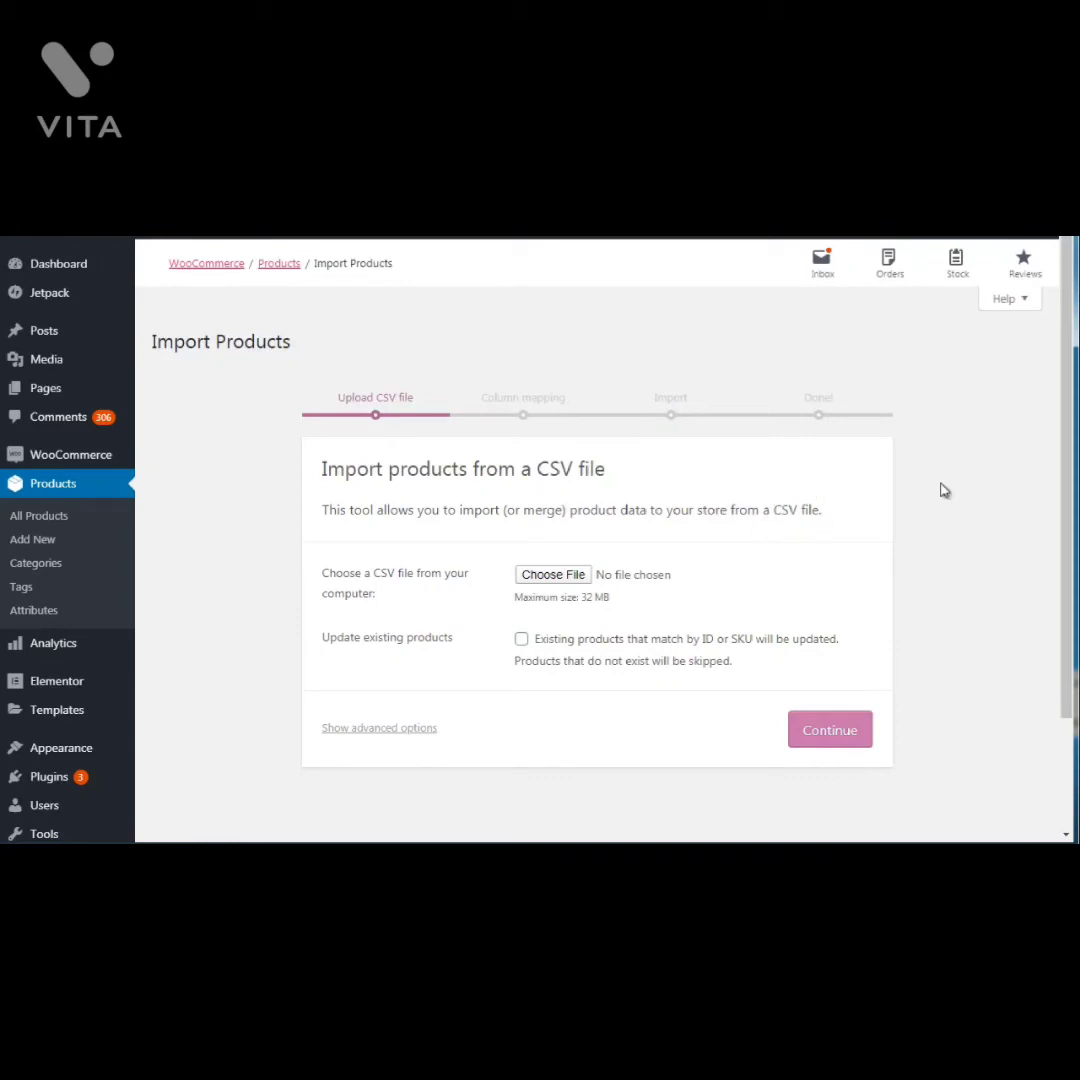
pyautogui.moveTo(1065, 410)
pyautogui.mouseDown()
pyautogui.moveTo(1065, 497)
pyautogui.moveTo(1065, 425)
pyautogui.mouseUp()
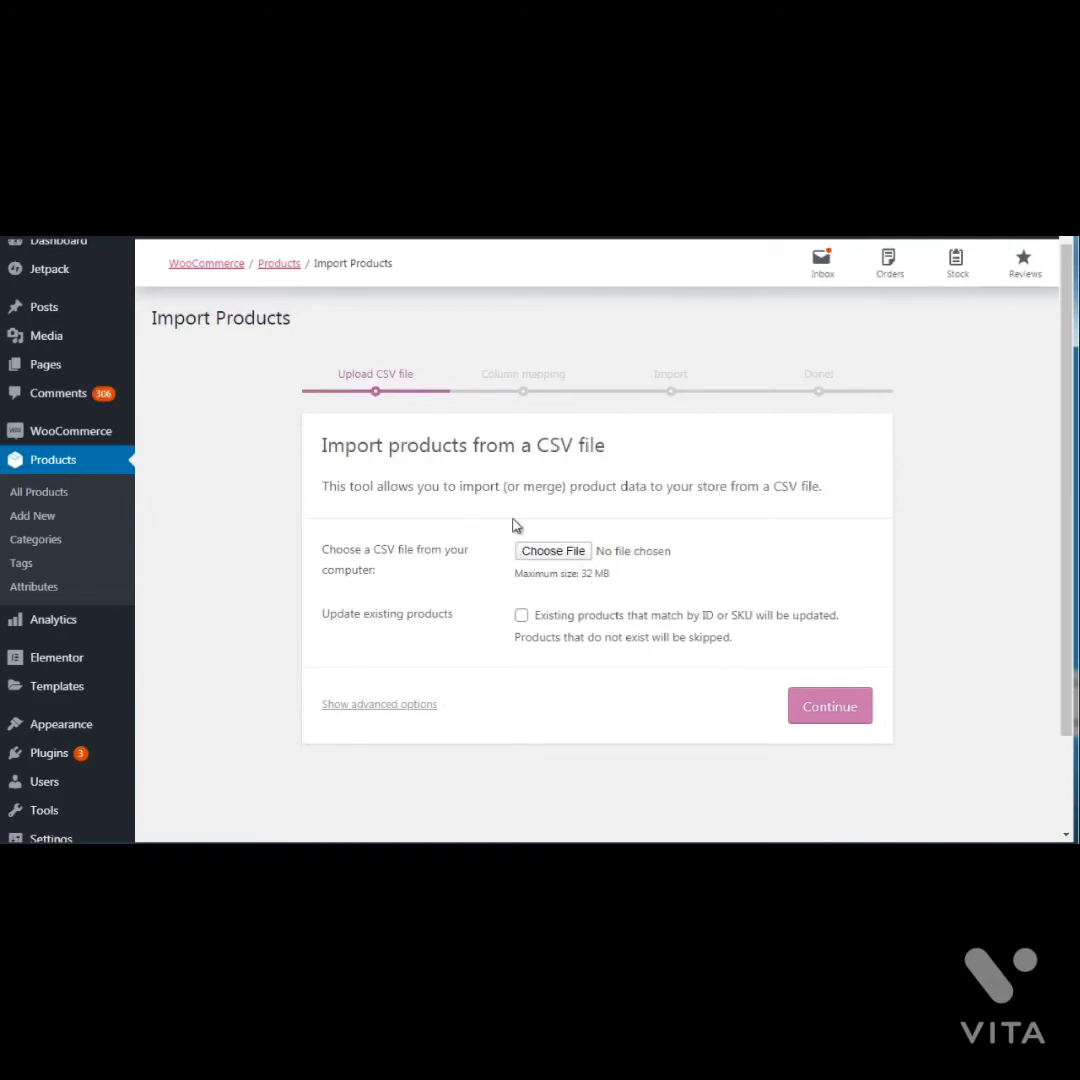
pyautogui.click(260, 170)
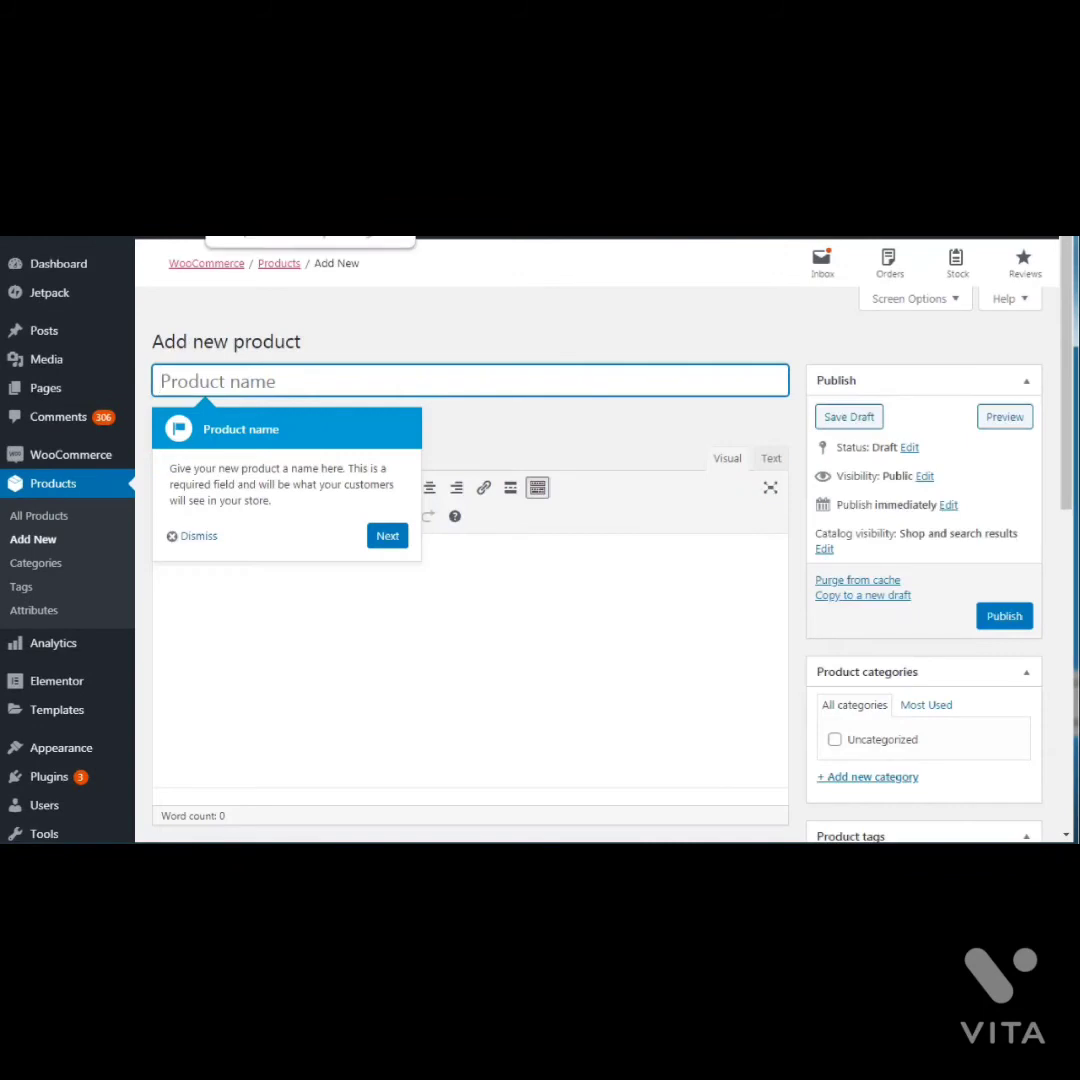
# Dismiss the product tutorial tips and name the new product Book 1
pyautogui.click(398, 540)
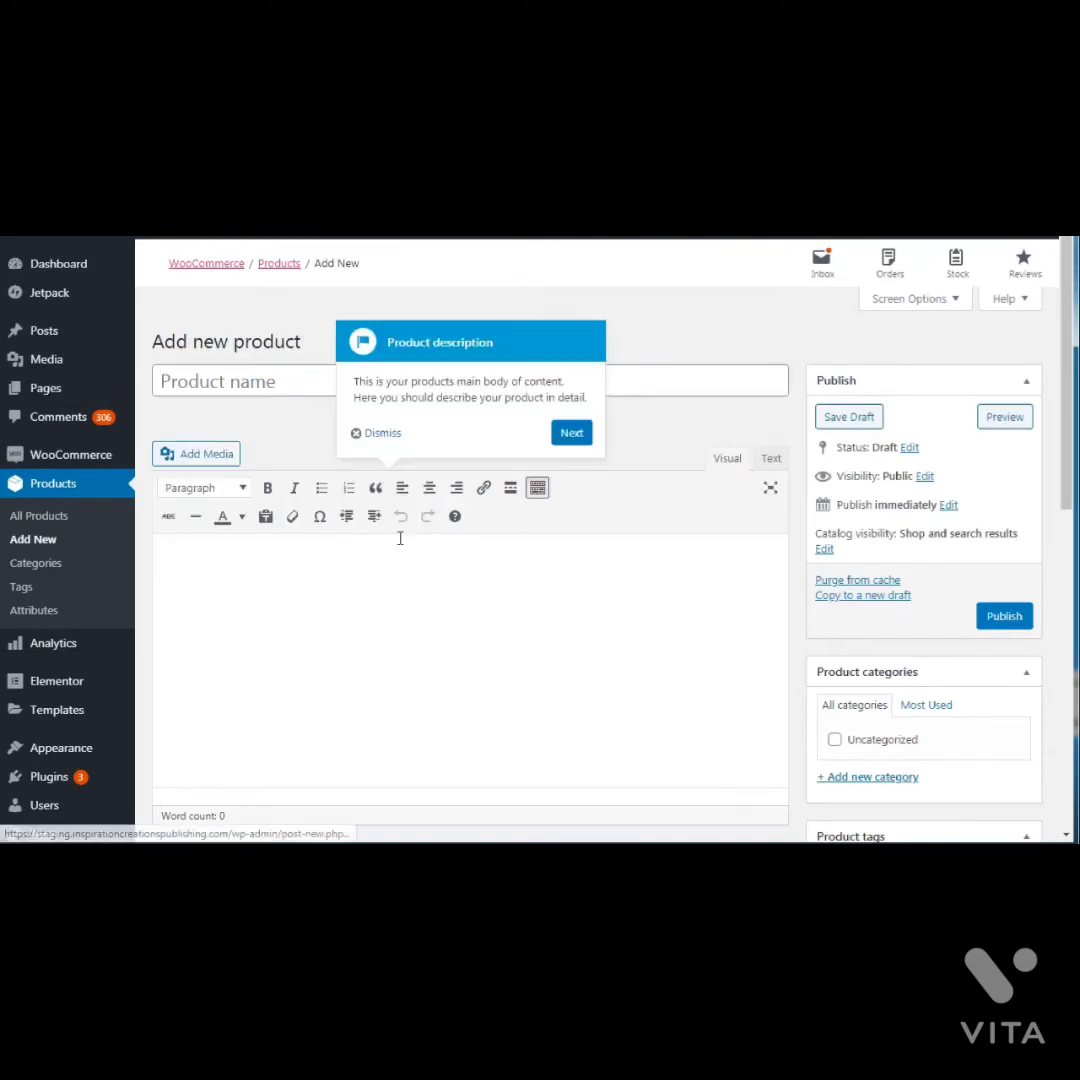
pyautogui.click(382, 433)
pyautogui.click(269, 381)
pyautogui.write('Book ')
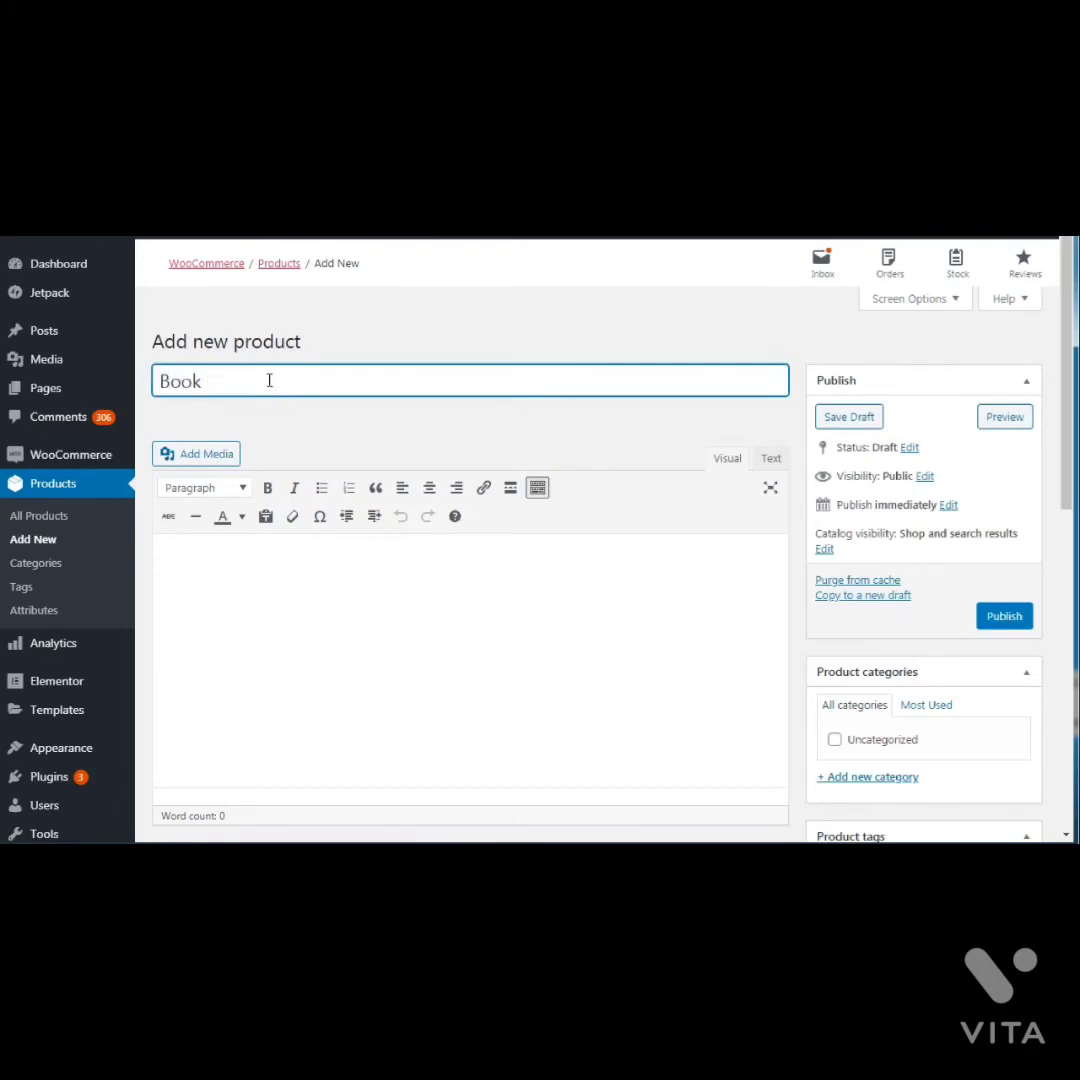
pyautogui.write('1')
# Enter "Description" as the product's main description text and format it as a bulleted list
pyautogui.click(268, 605)
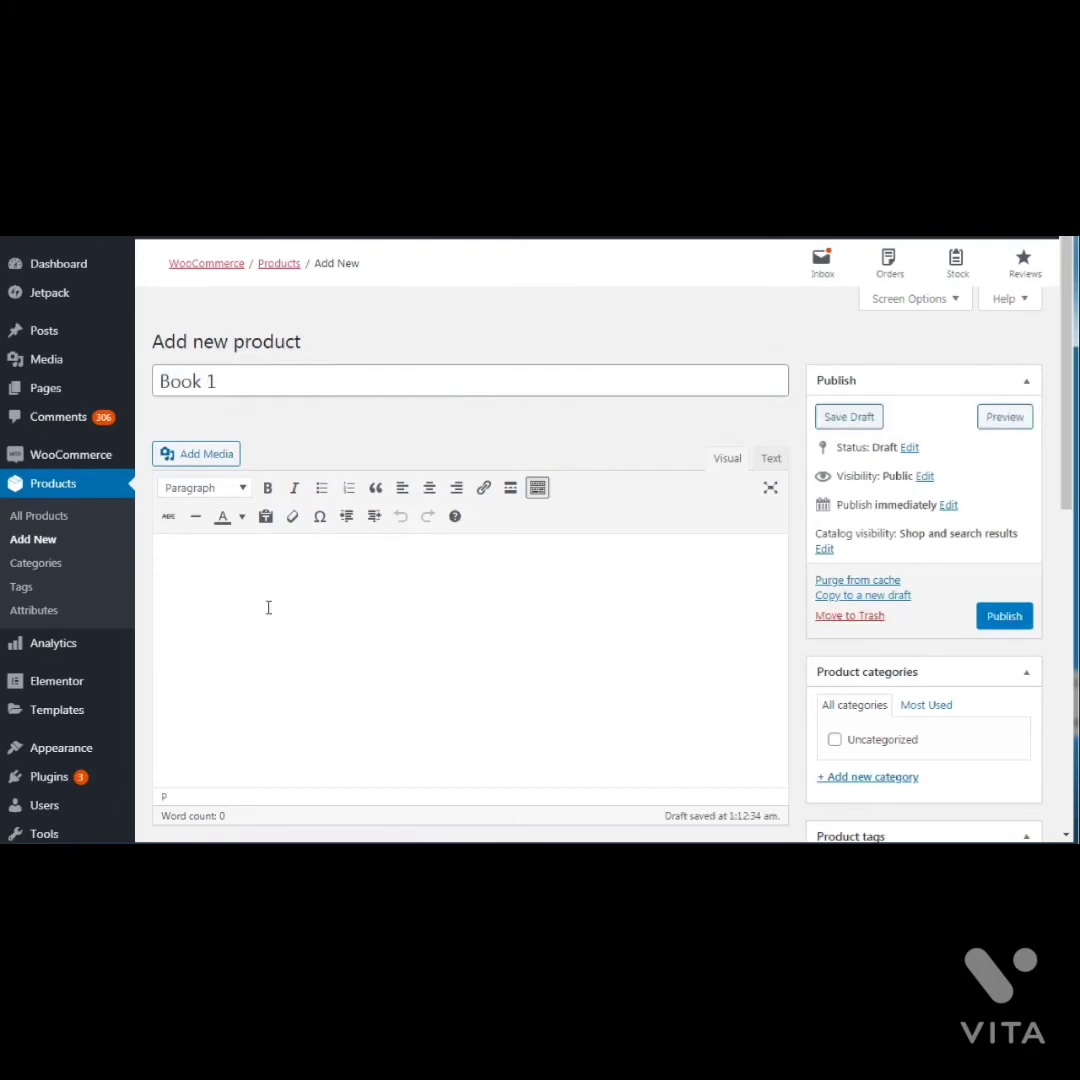
pyautogui.write('Deskcr')
pyautogui.press('BackSpace')
pyautogui.press('BackSpace')
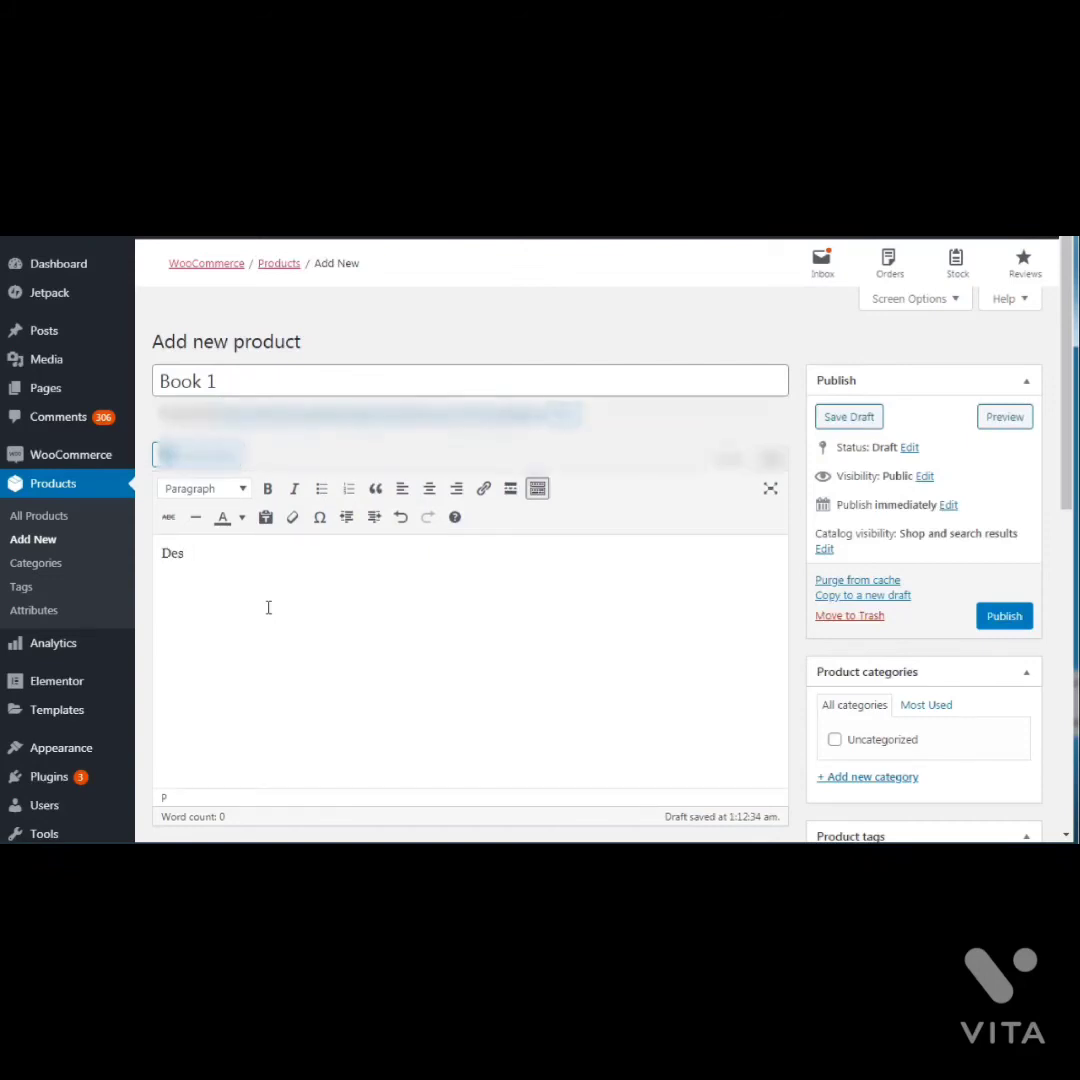
pyautogui.write('iption')
pyautogui.hotkey('ctrl', 'a')
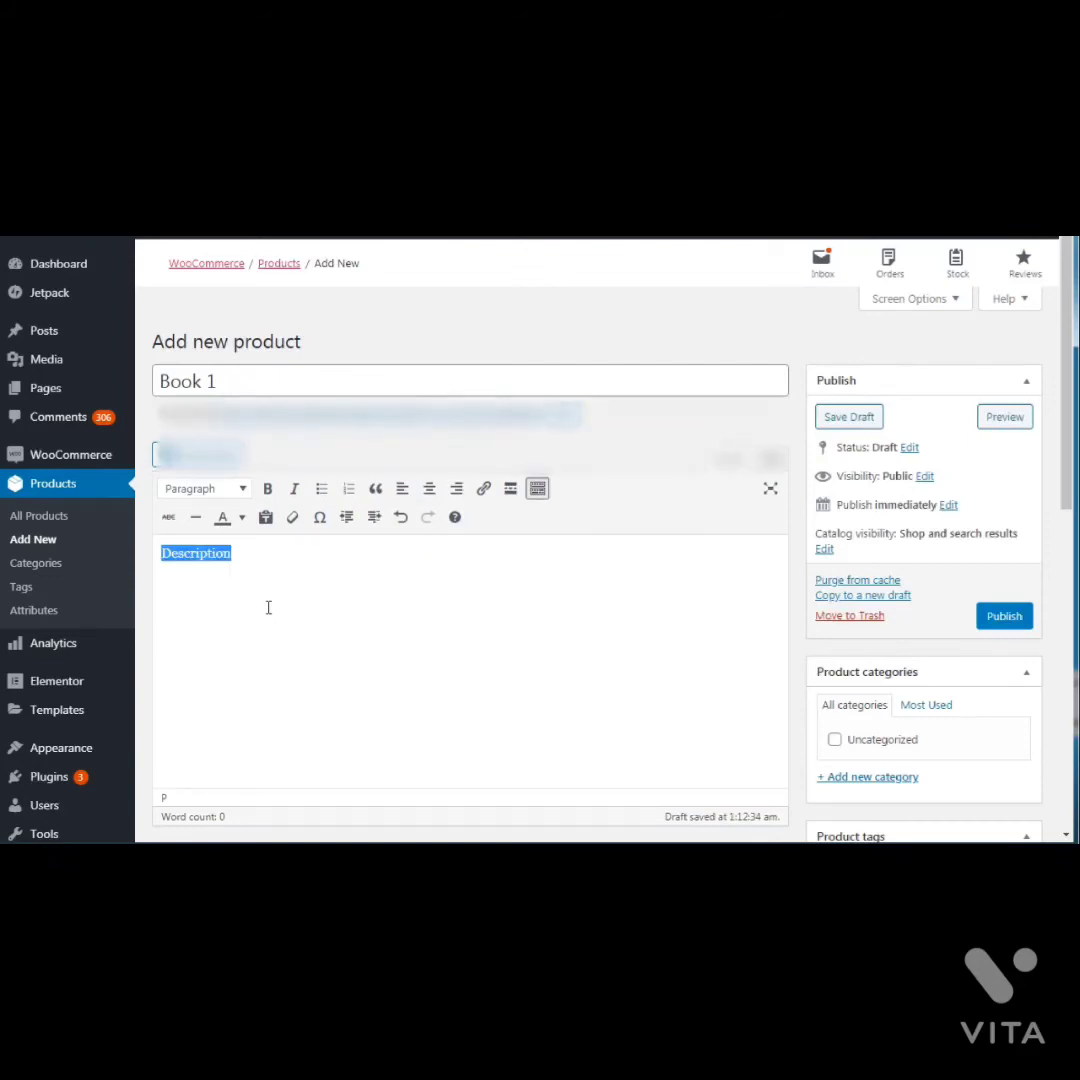
pyautogui.click(321, 490)
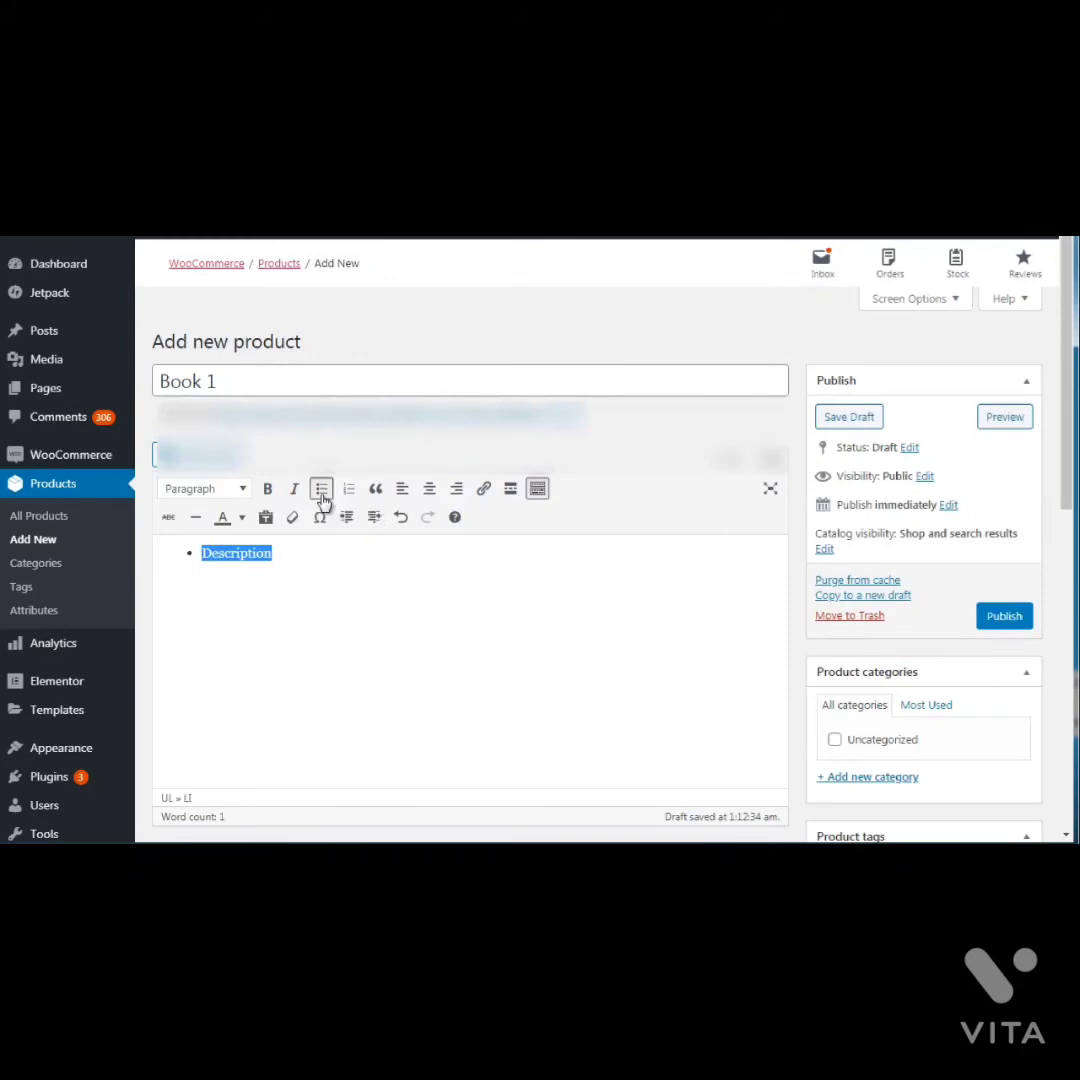
# Add the bullet items Feature 1, Feature 2 and Feature 3 below Description in the product description
pyautogui.click(314, 562)
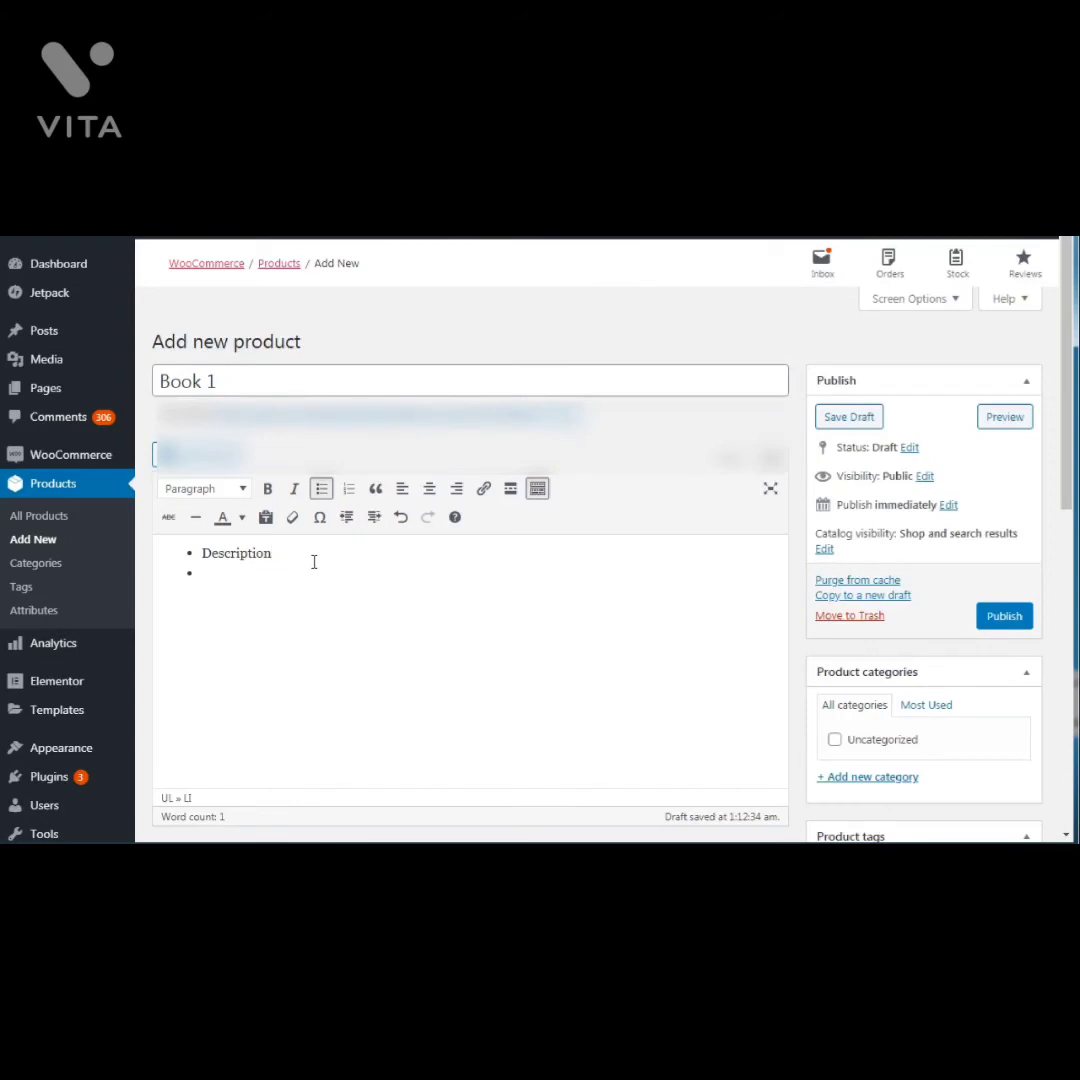
pyautogui.write('Feature')
pyautogui.write('Feature ')
pyautogui.write('ture')
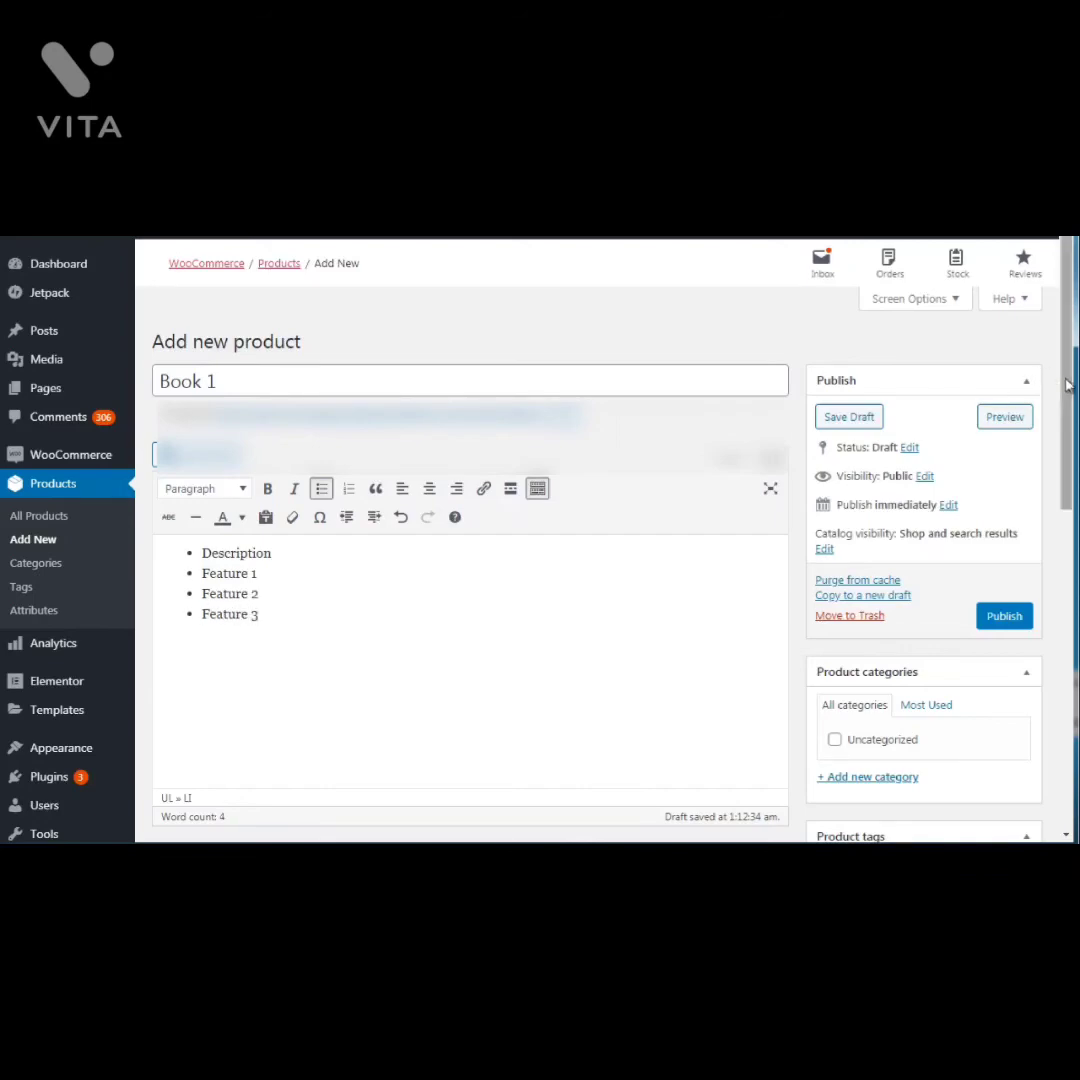
# Check the product type options, keep Simple product, and mark the product as both downloadable and virtual
pyautogui.moveTo(1067, 385); pyautogui.dragTo(1062, 598)
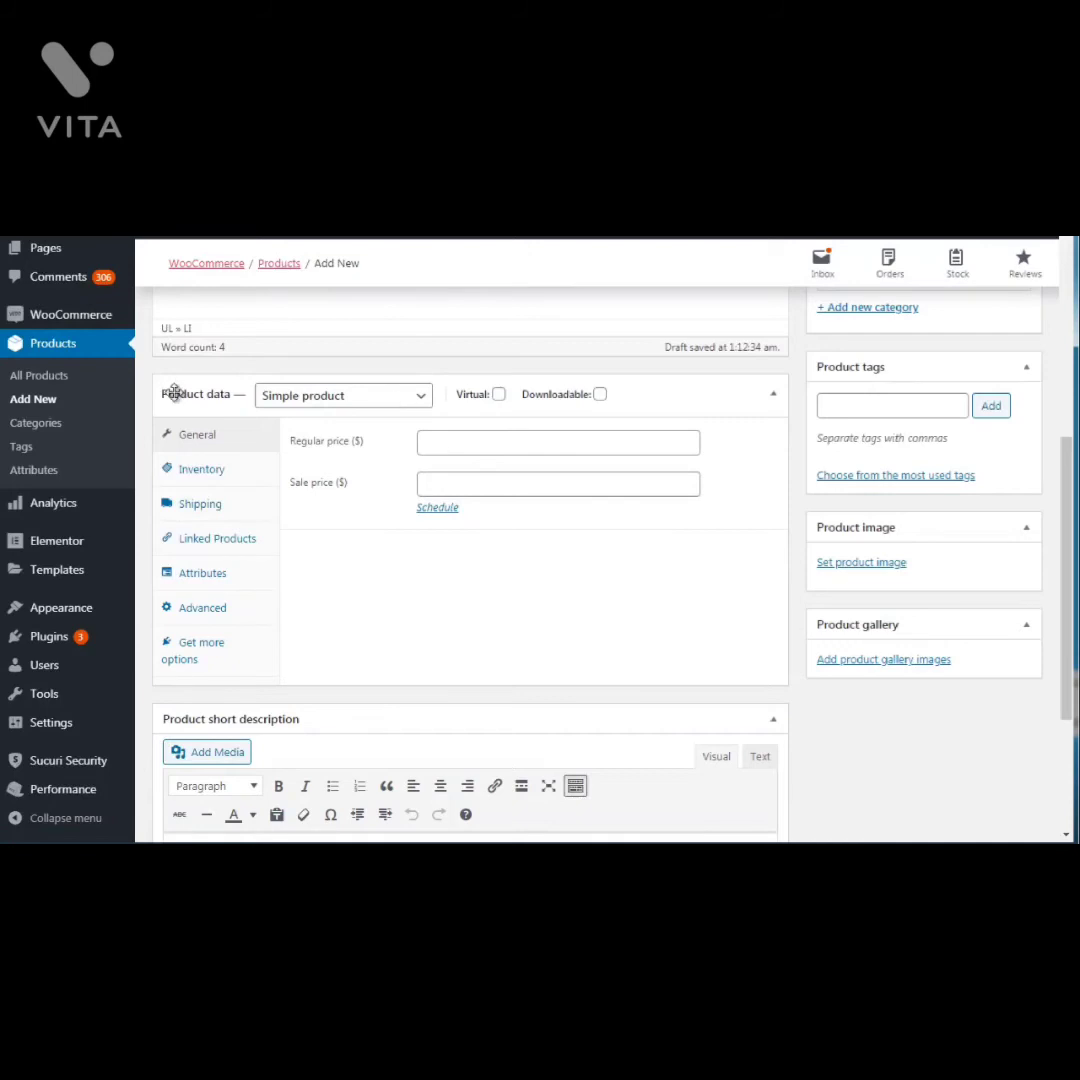
pyautogui.click(295, 398)
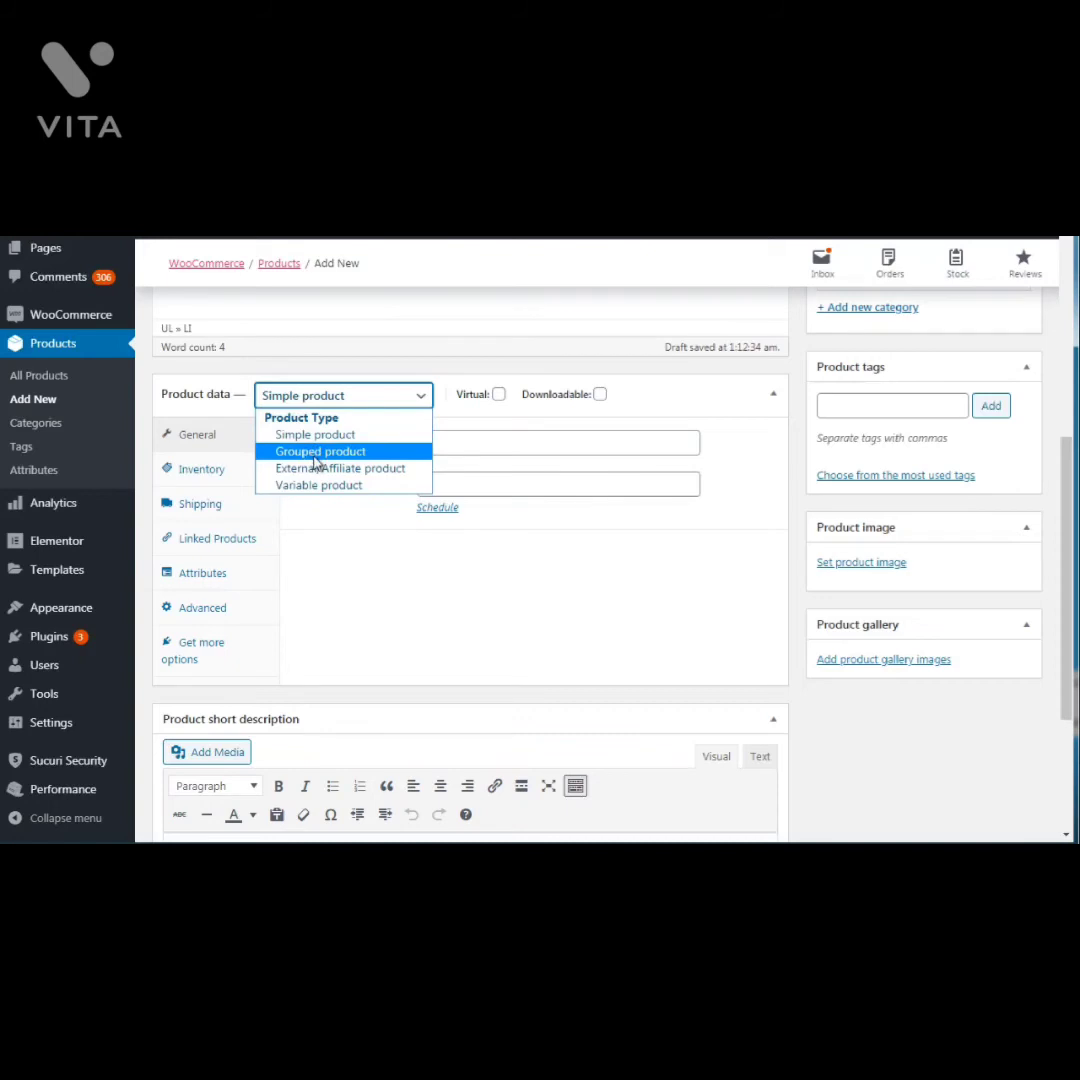
pyautogui.click(370, 372)
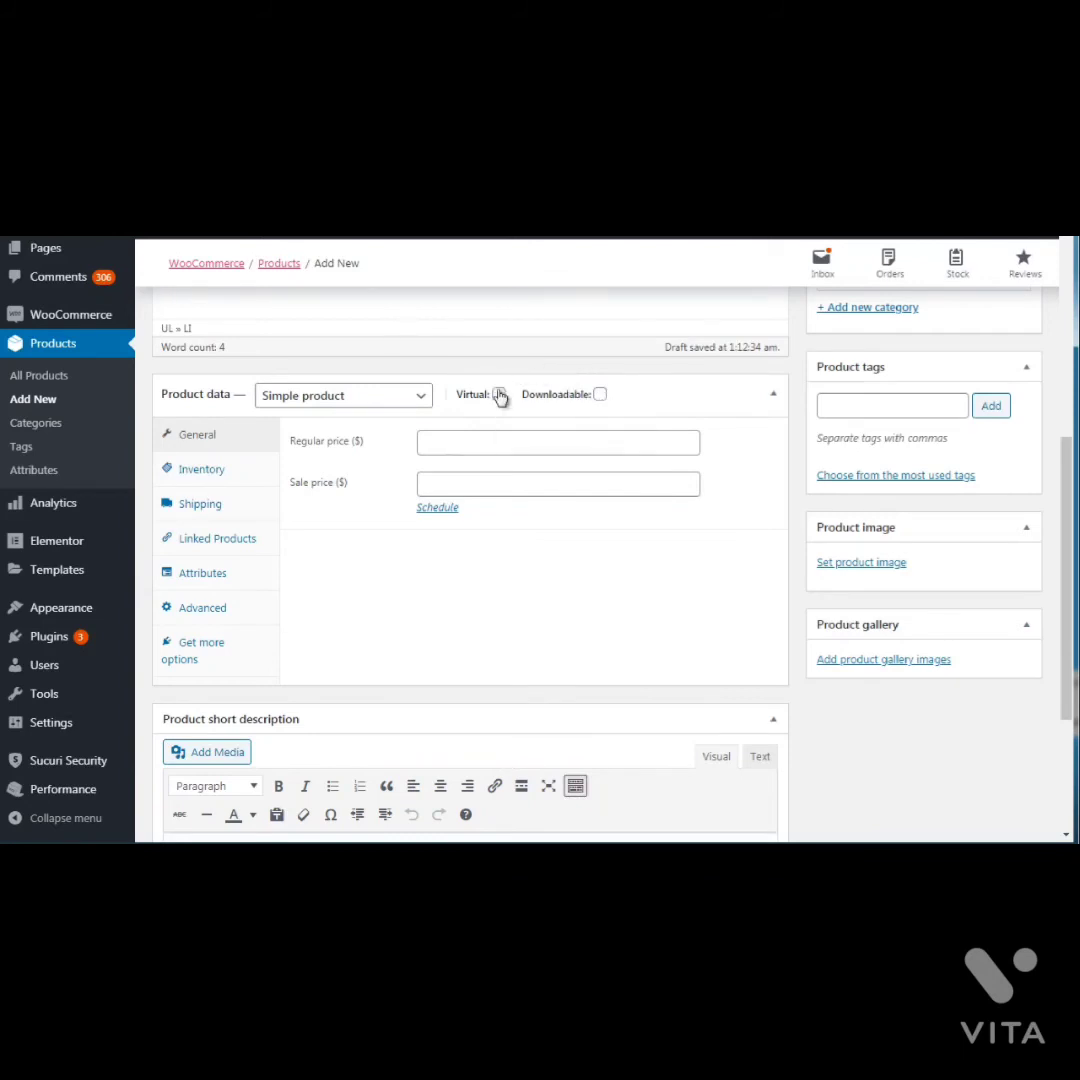
pyautogui.click(600, 395)
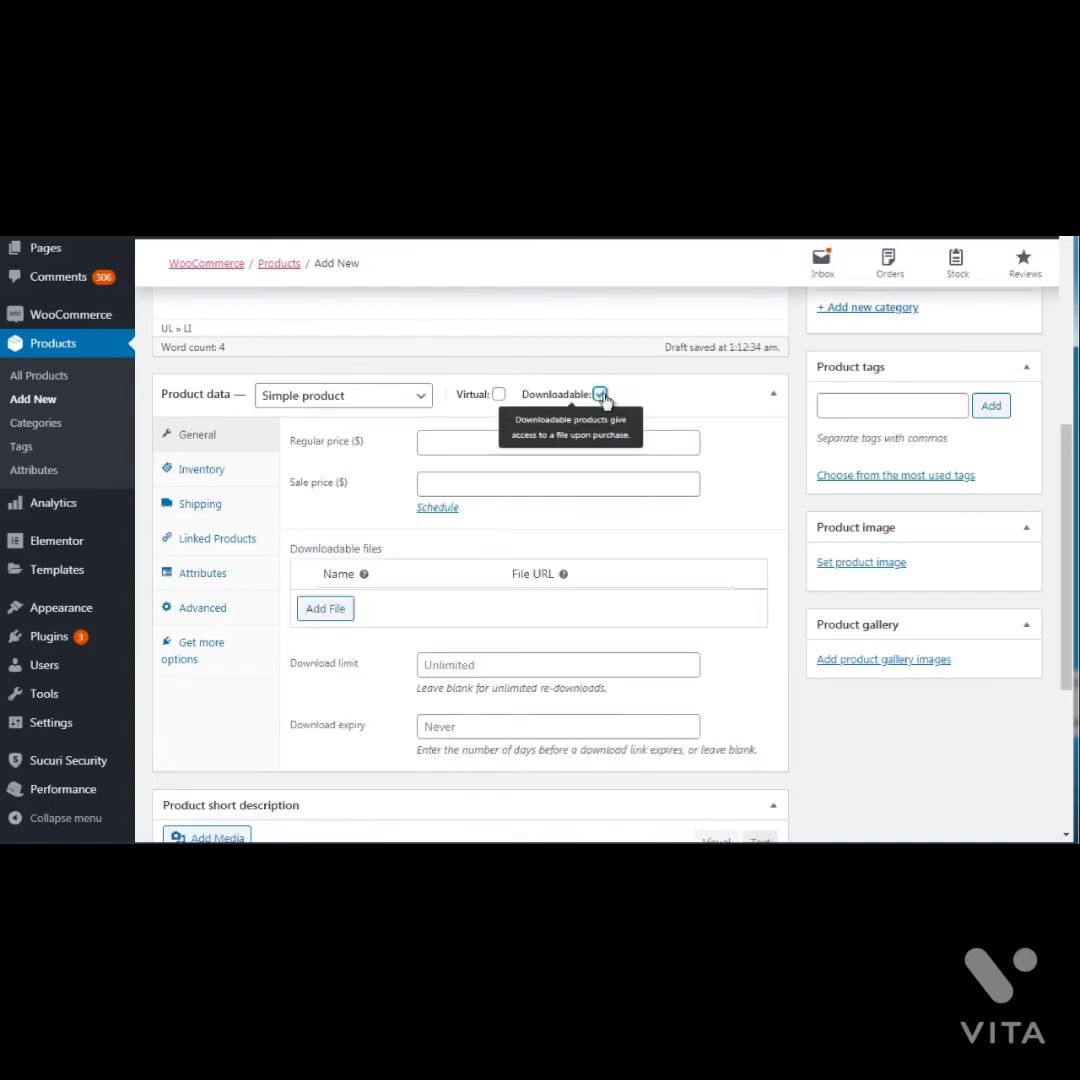
pyautogui.click(499, 396)
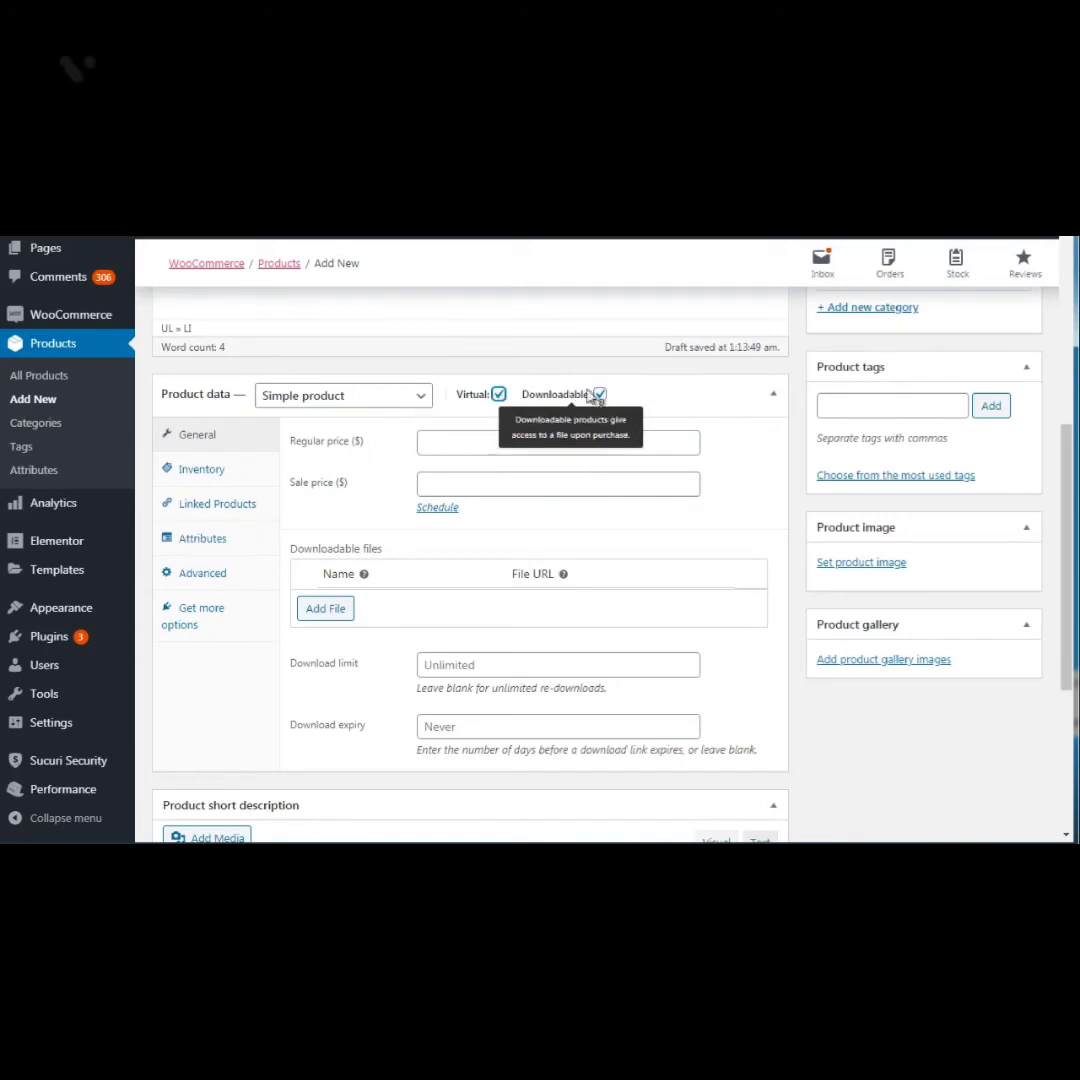
# Clear the product's Virtual option and leave only Downloadable enabled
pyautogui.click(499, 395)
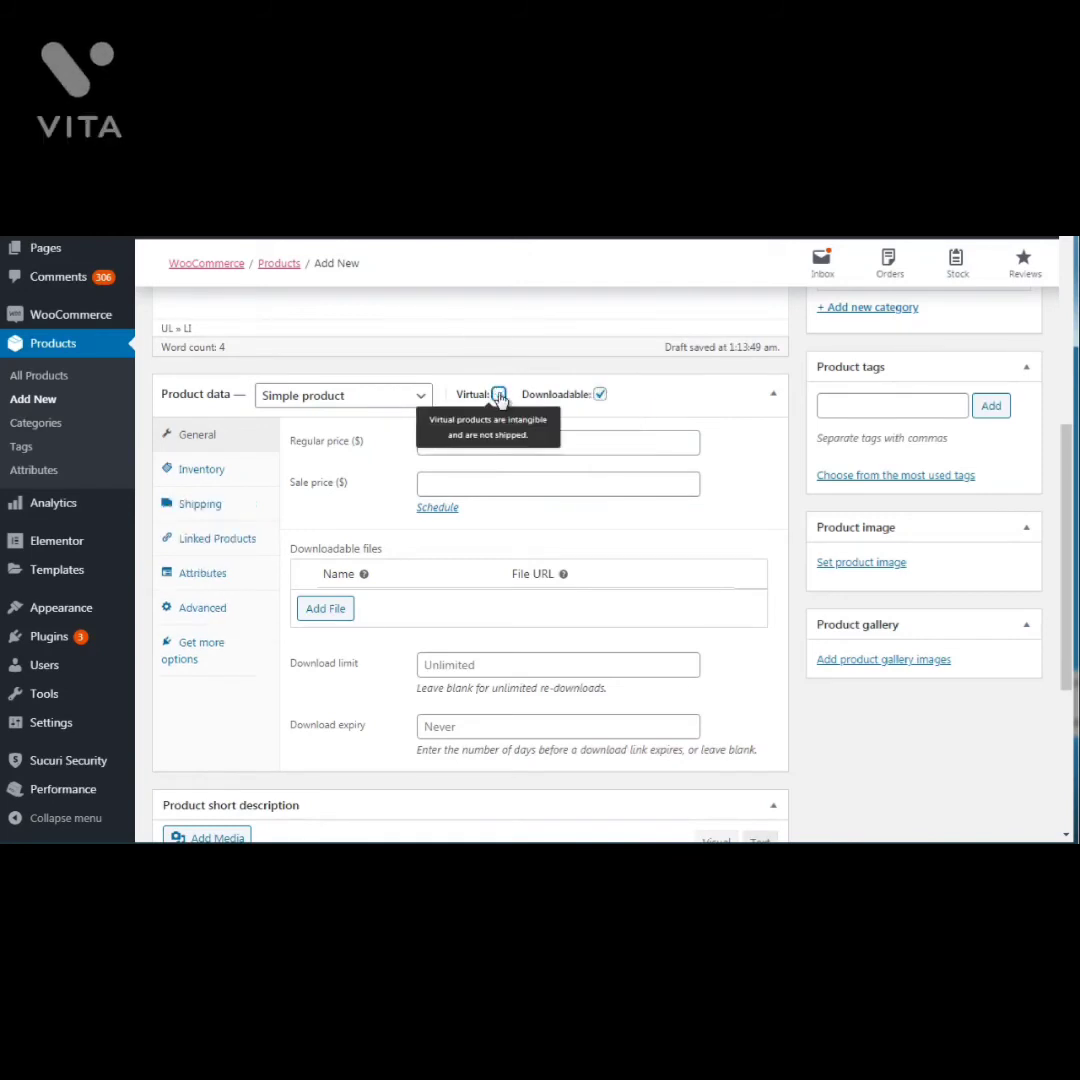
pyautogui.click(600, 396)
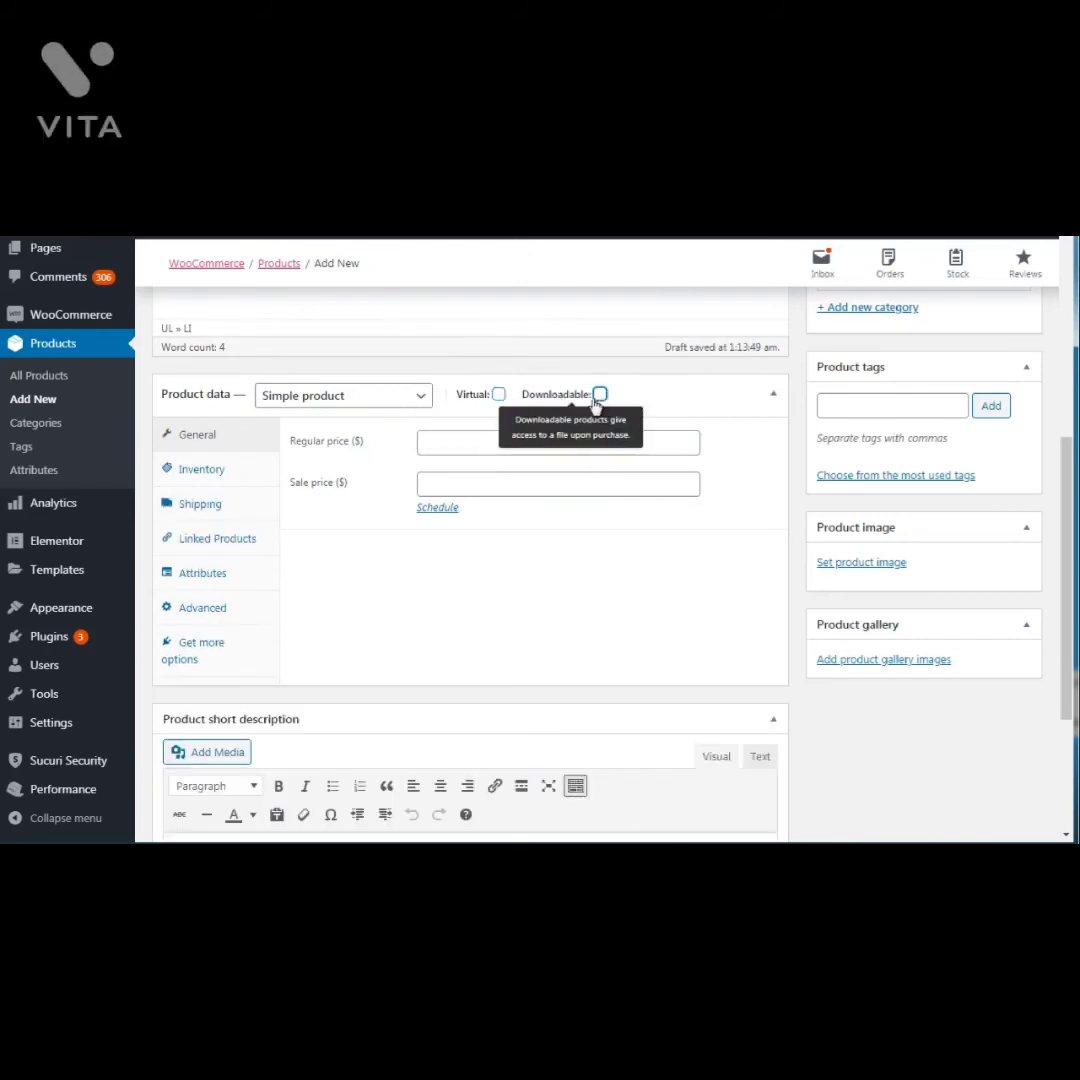
pyautogui.click(600, 396)
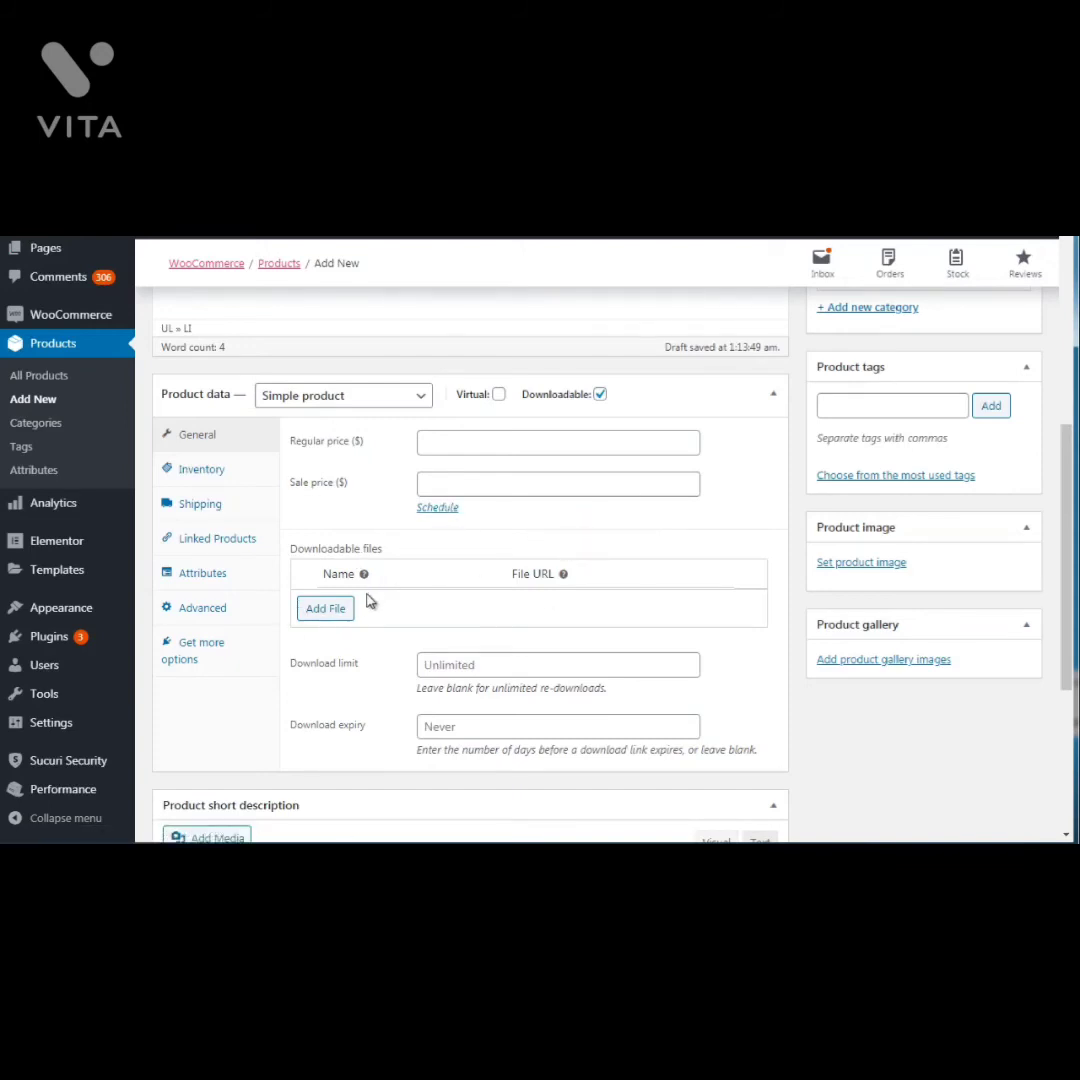
# Review the product's inventory settings, stock status choices, shipping fields, linked products and short description area
pyautogui.moveTo(1068, 530)
pyautogui.mouseDown()
pyautogui.moveTo(1070, 570)
pyautogui.moveTo(1068, 470)
pyautogui.moveTo(1063, 499)
pyautogui.mouseUp()
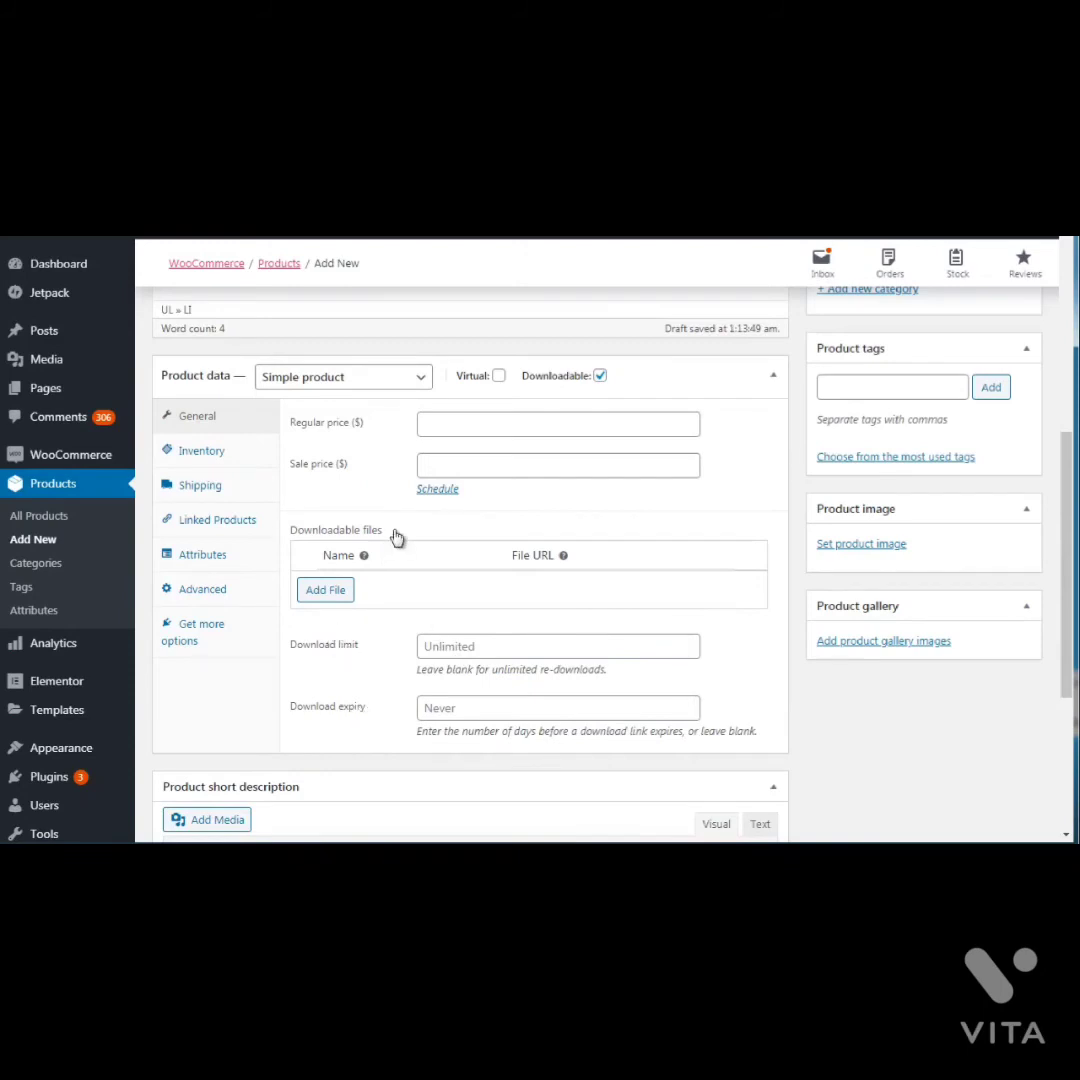
pyautogui.click(200, 451)
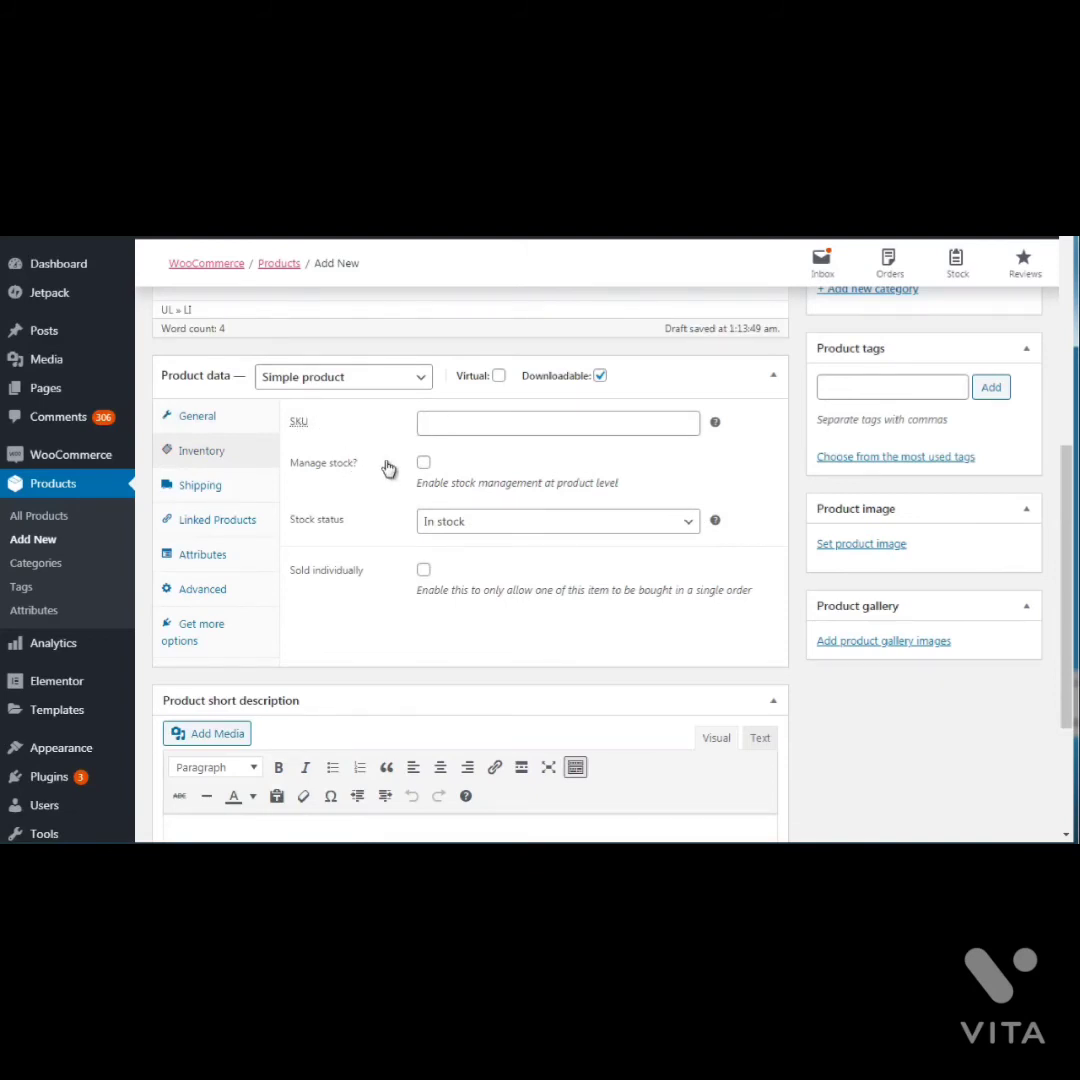
pyautogui.click(436, 530)
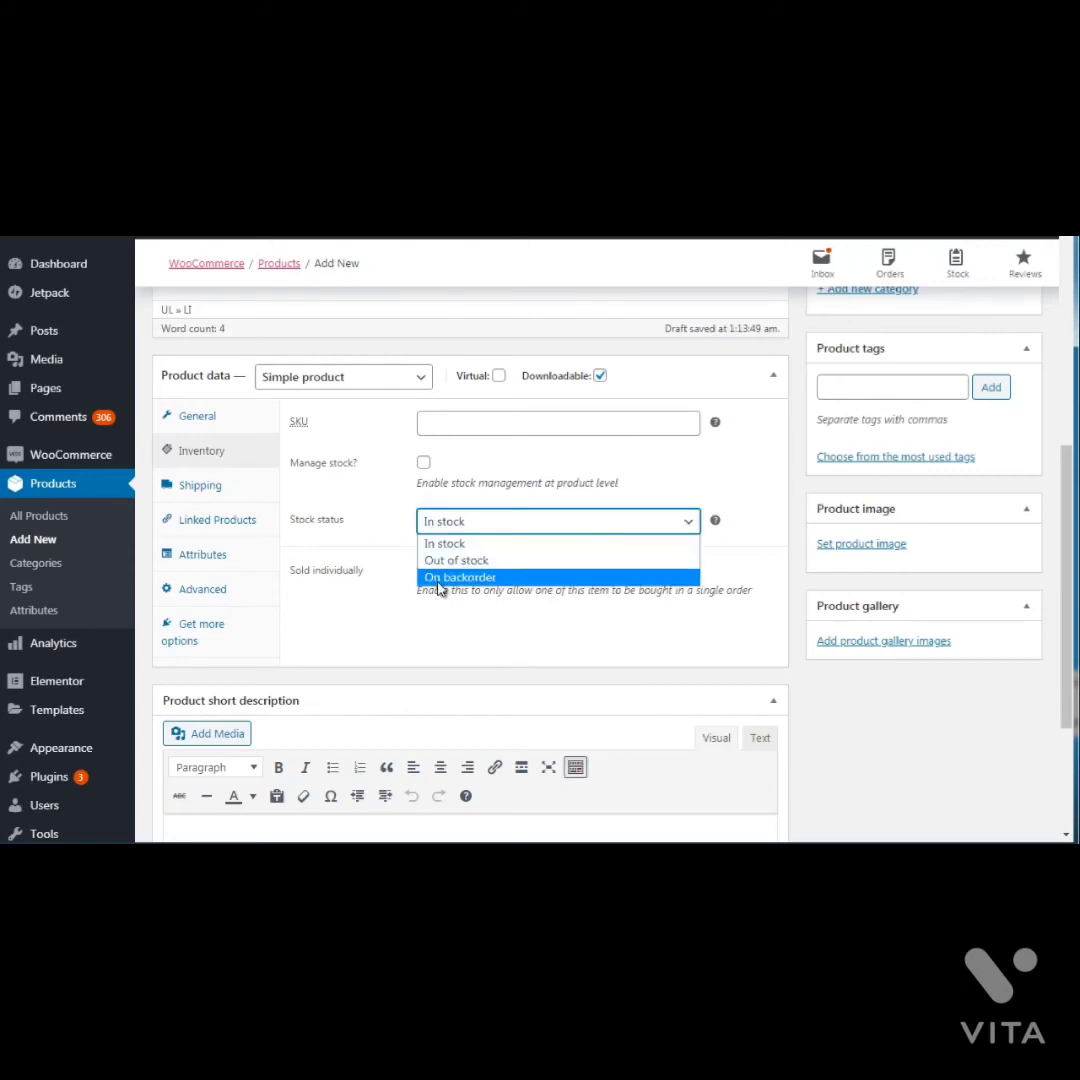
pyautogui.click(395, 540)
pyautogui.click(212, 488)
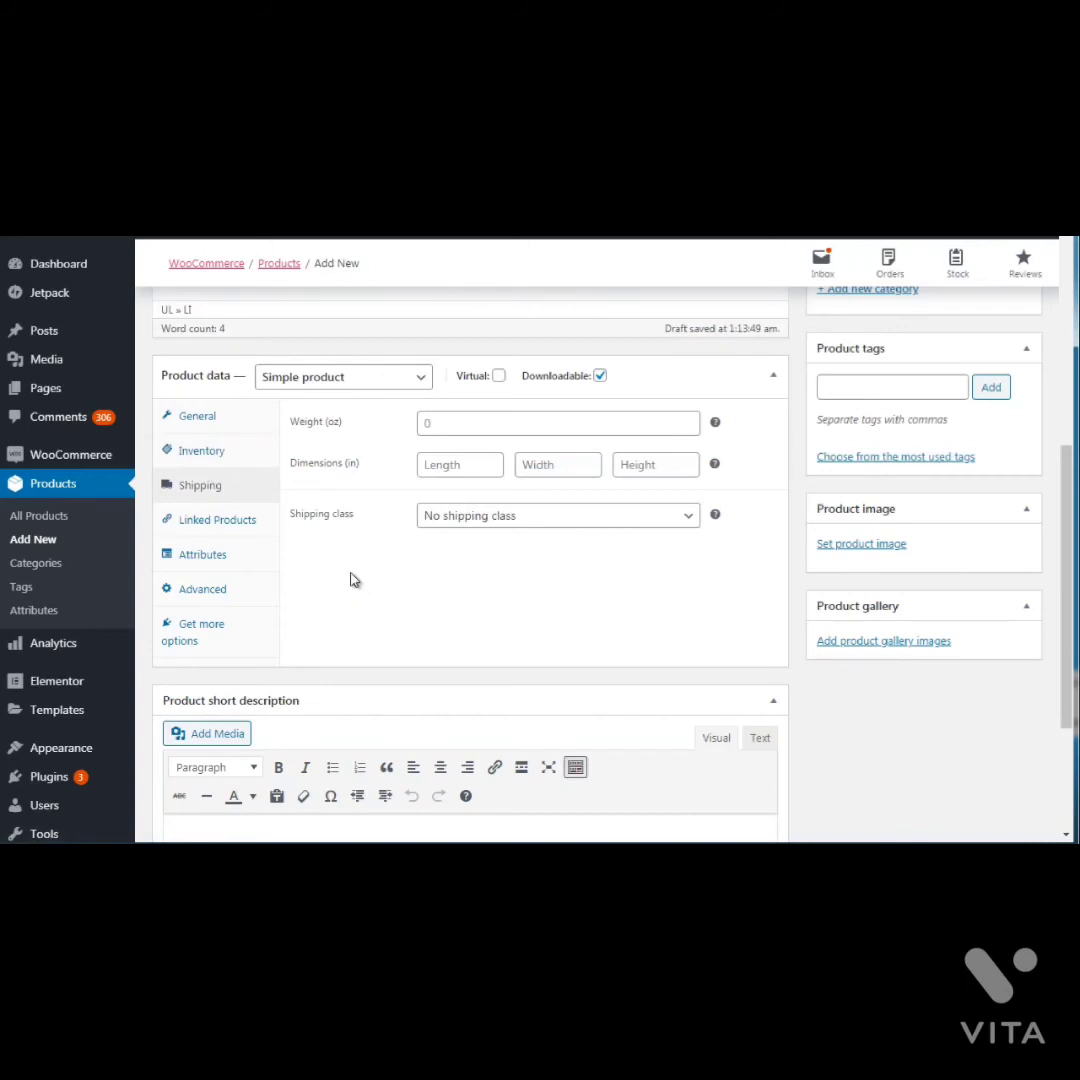
pyautogui.click(247, 533)
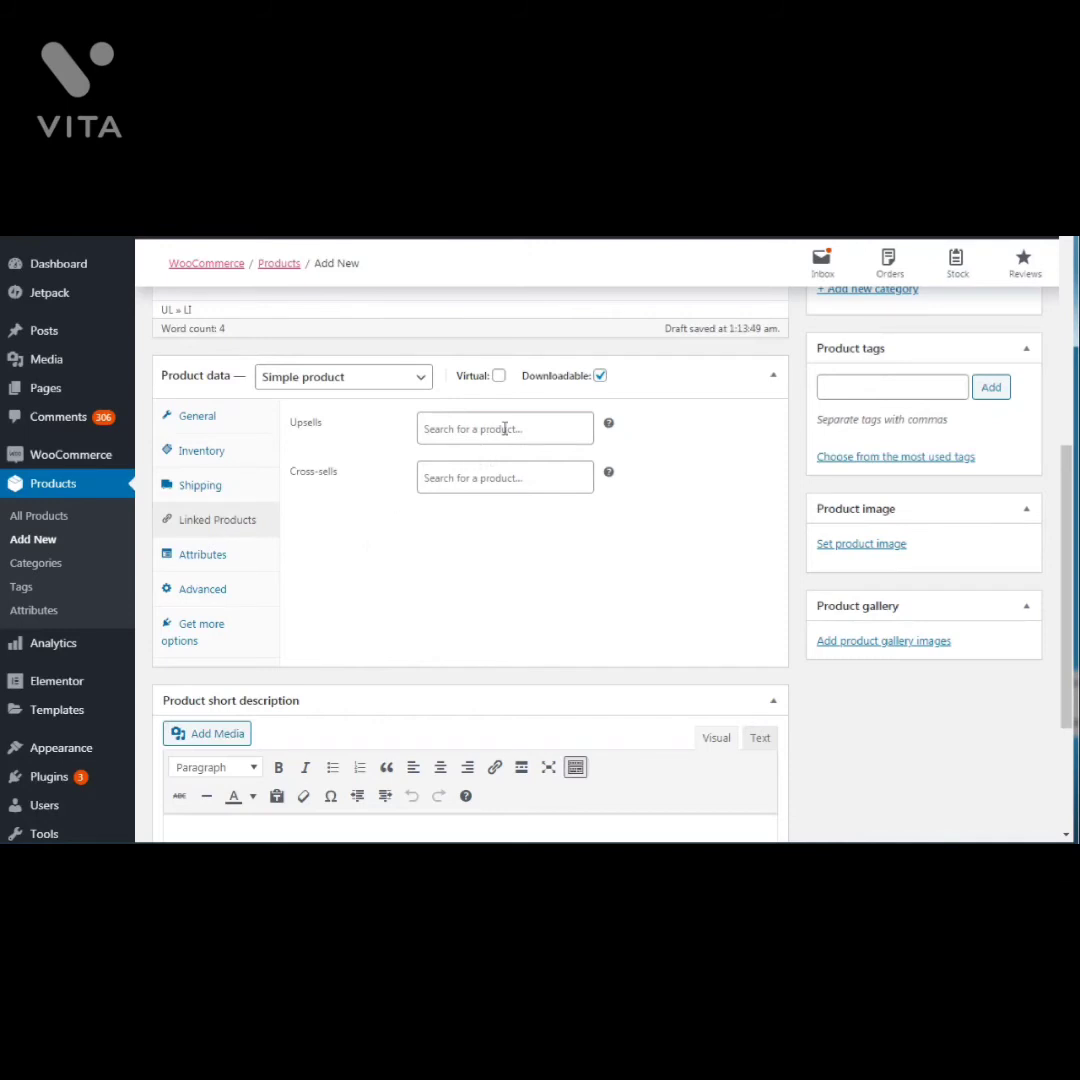
pyautogui.click(600, 376)
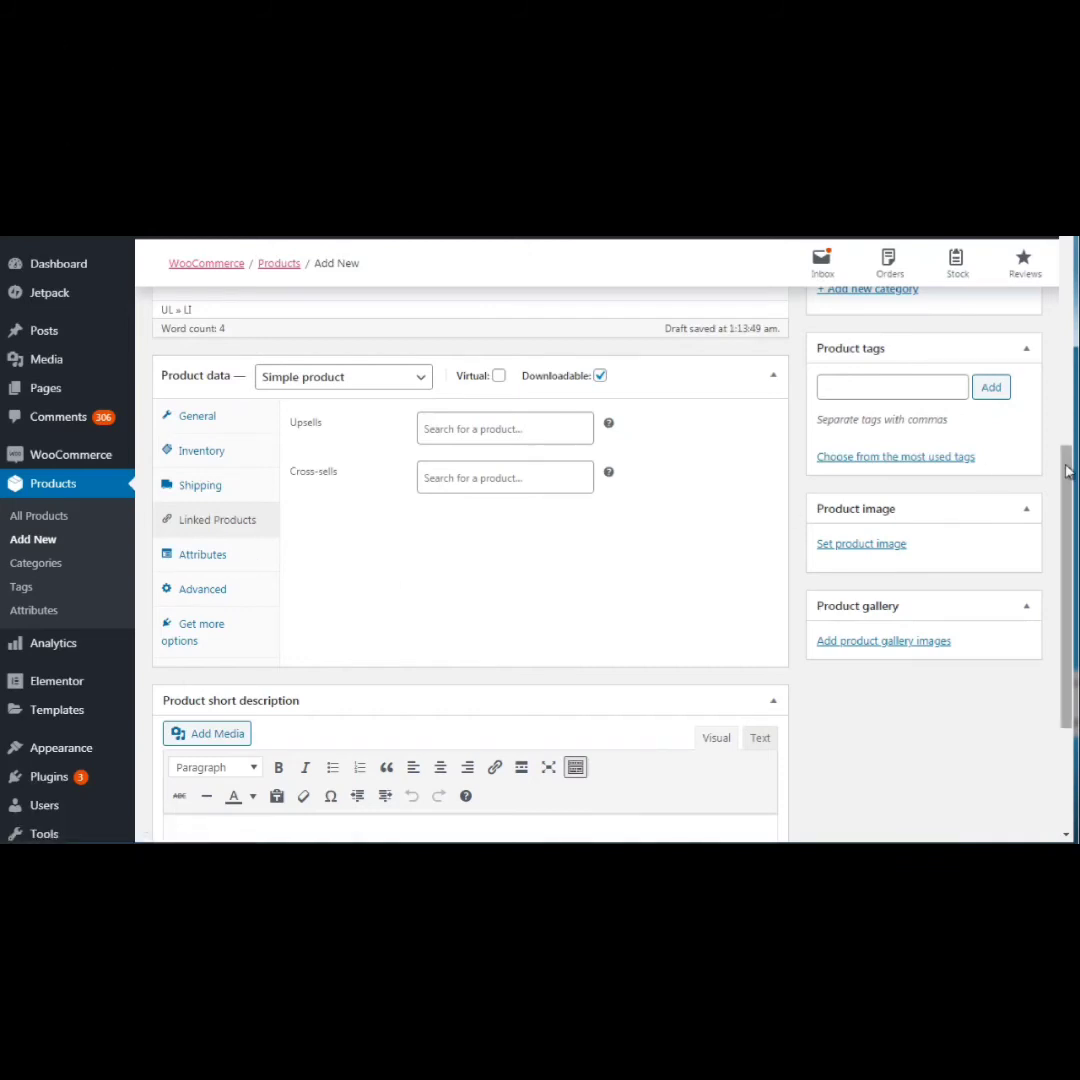
pyautogui.moveTo(1068, 471); pyautogui.dragTo(1068, 511)
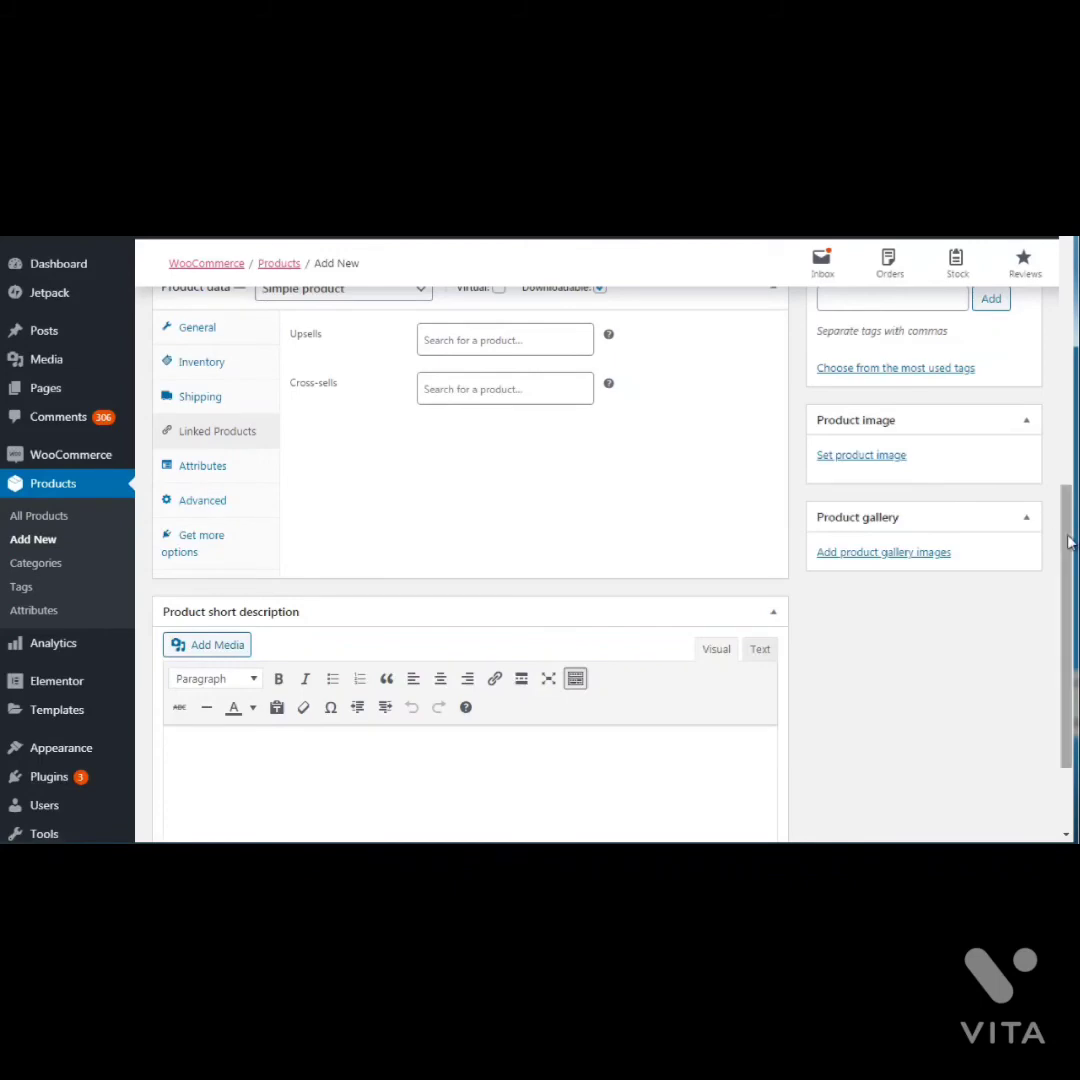
pyautogui.moveTo(1068, 541); pyautogui.dragTo(1062, 484)
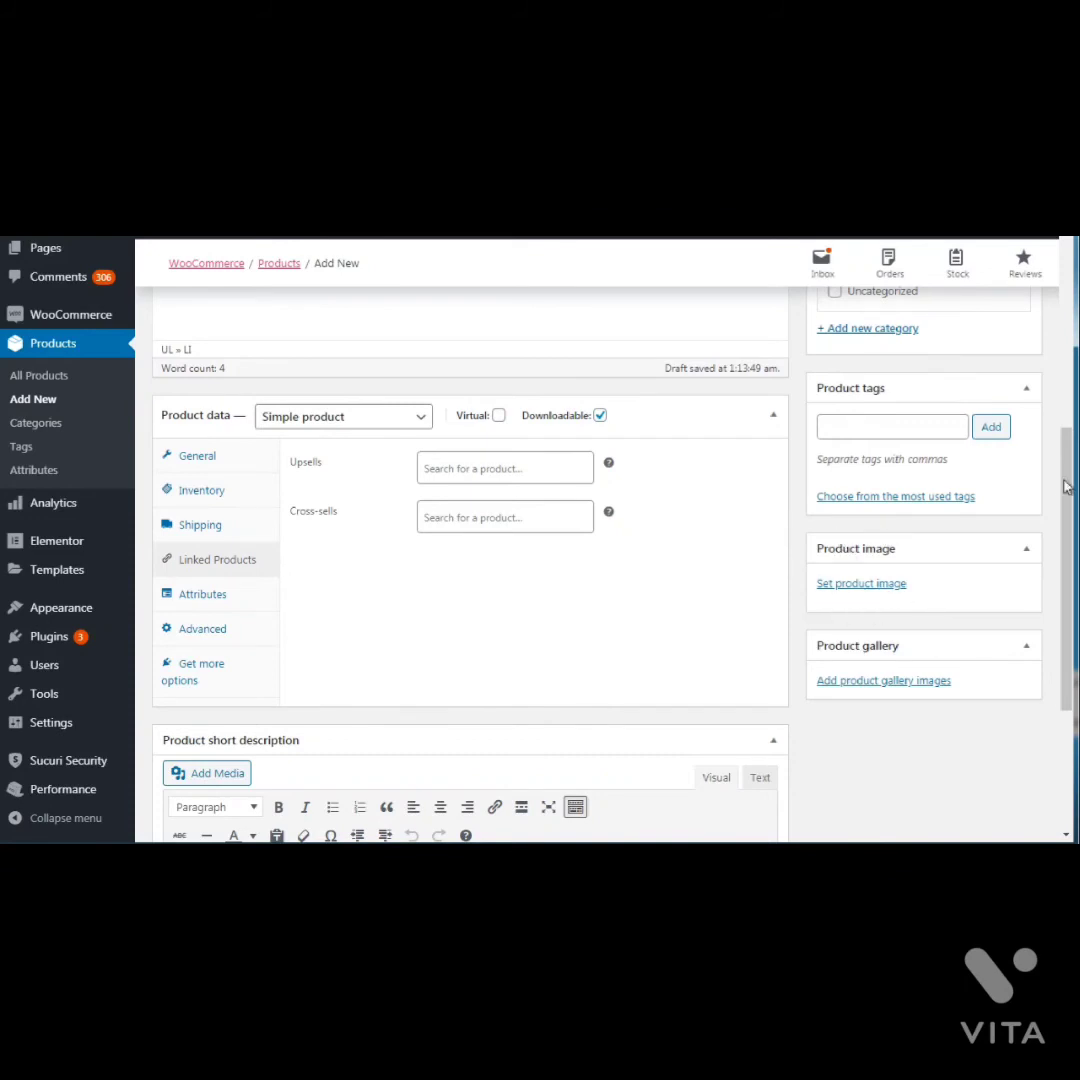
# Set the product's regular price to $30 and sale price to $10, and publish the product
pyautogui.moveTo(1068, 465); pyautogui.dragTo(1068, 370)
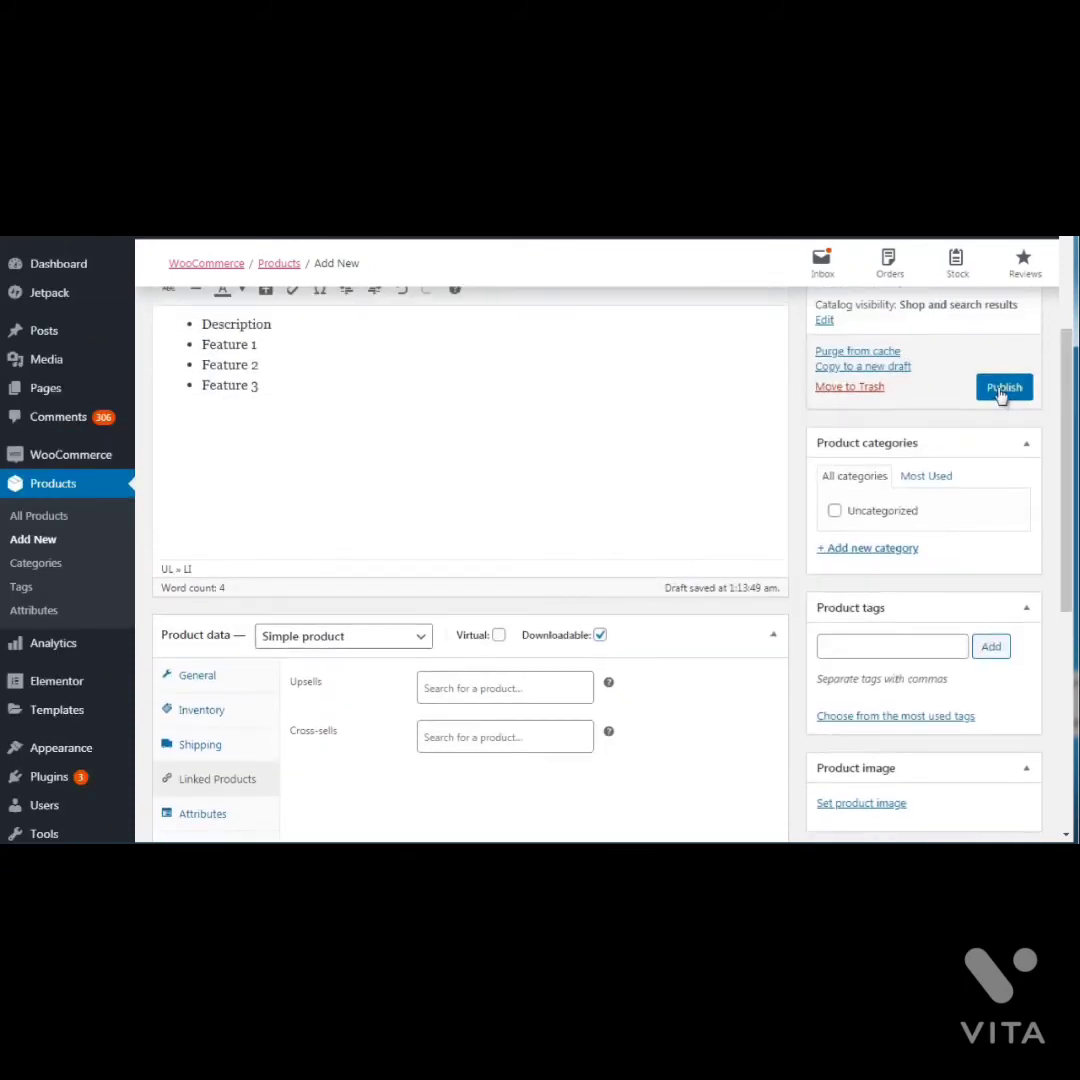
pyautogui.click(207, 684)
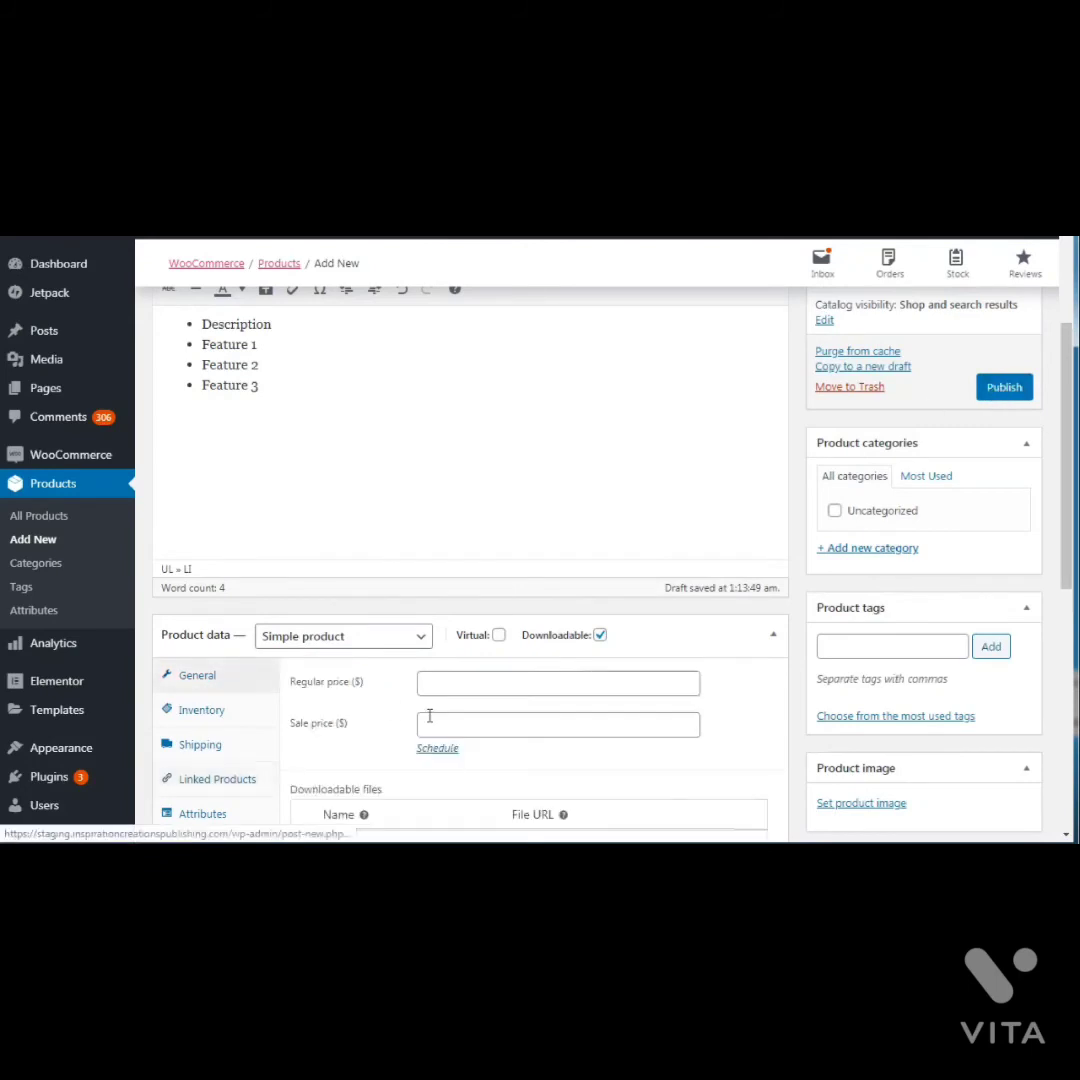
pyautogui.click(470, 714)
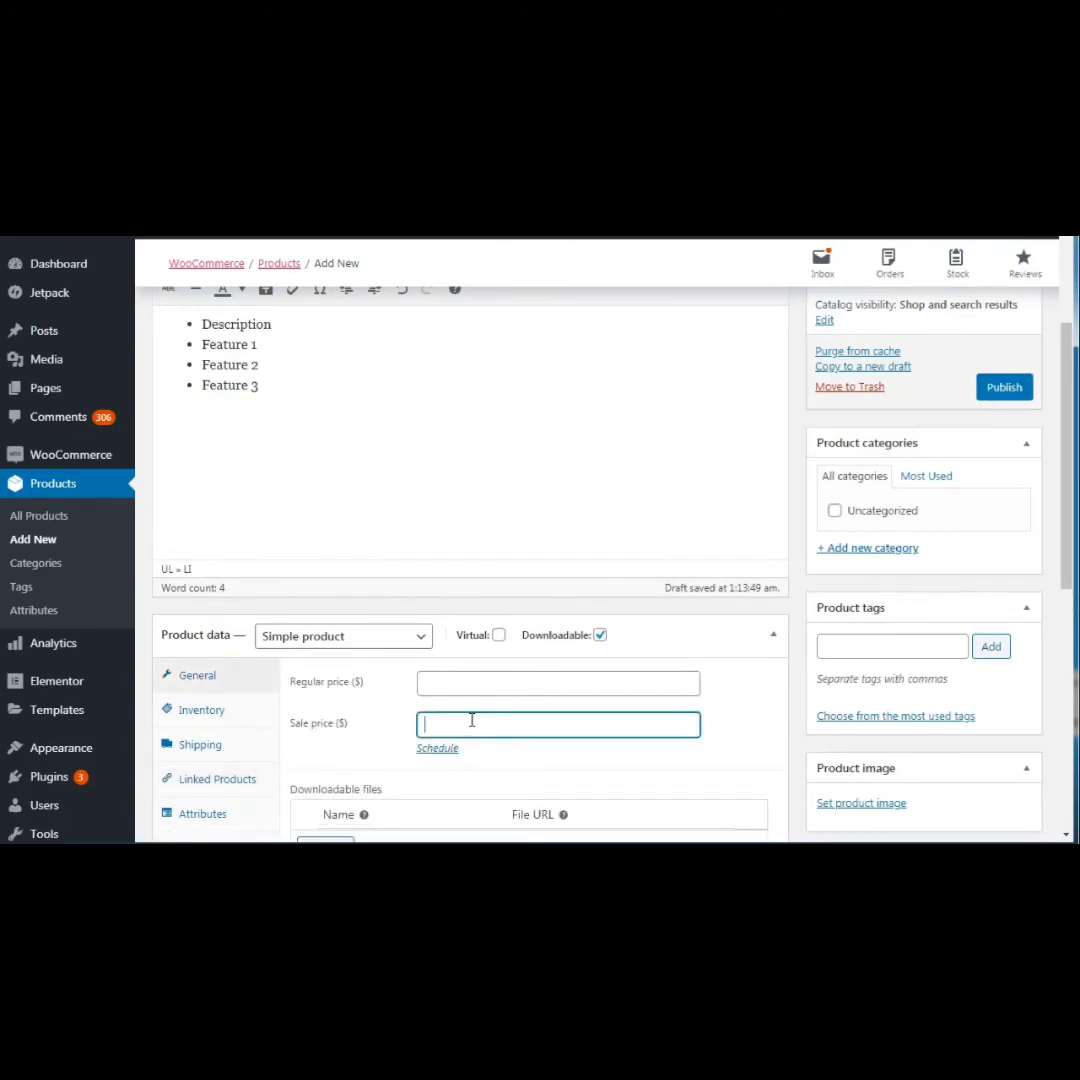
pyautogui.write('10')
pyautogui.click(466, 686)
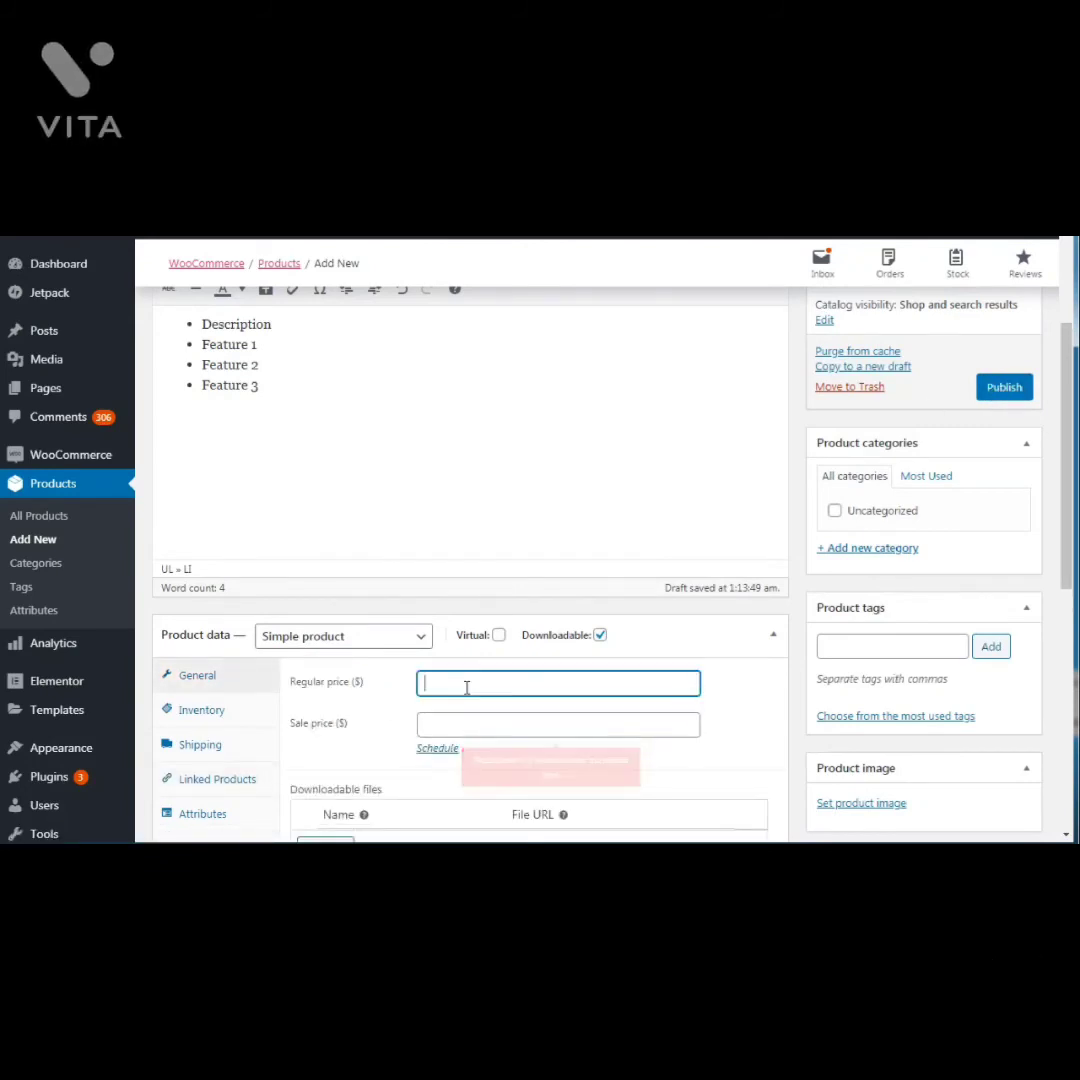
pyautogui.write('30')
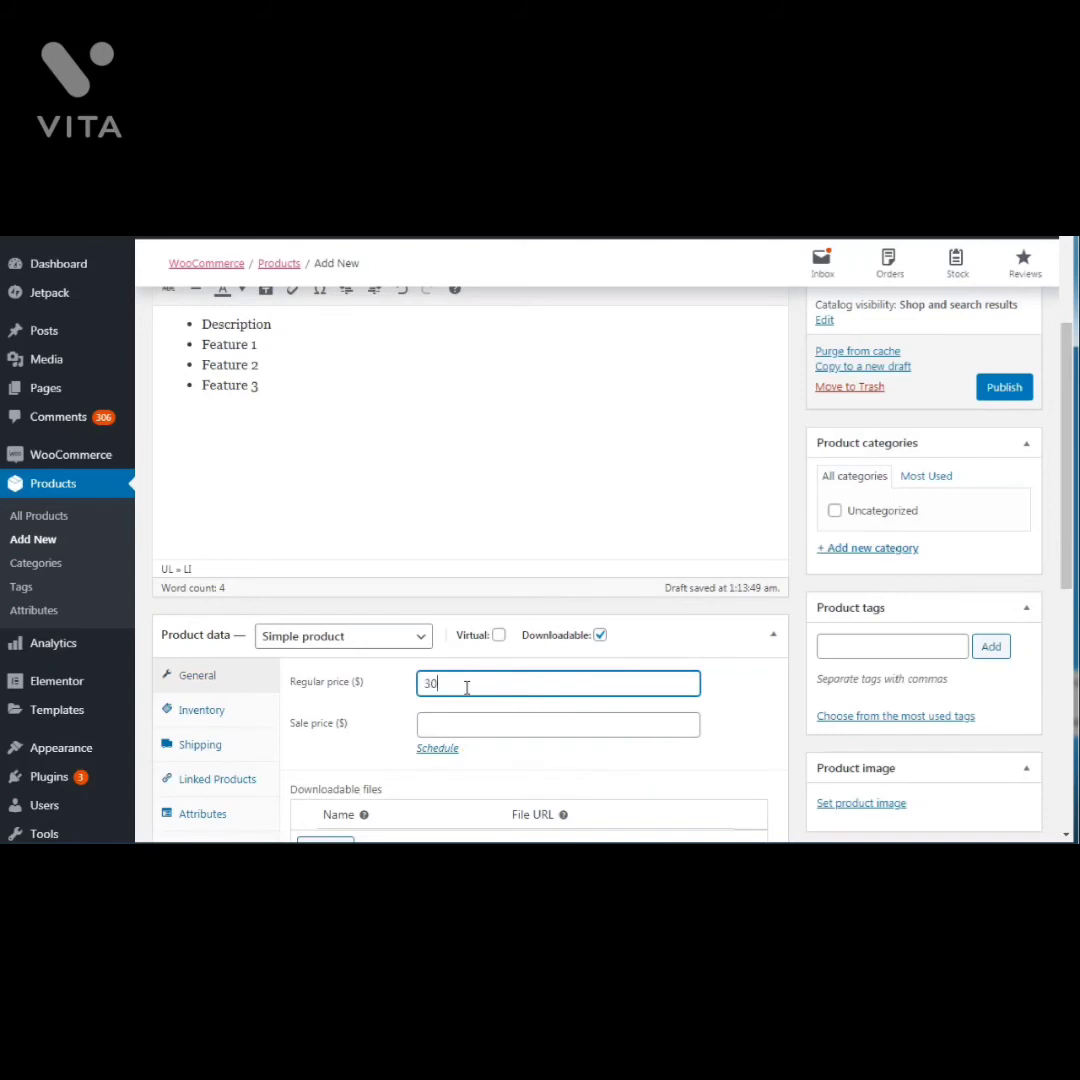
pyautogui.click(443, 718)
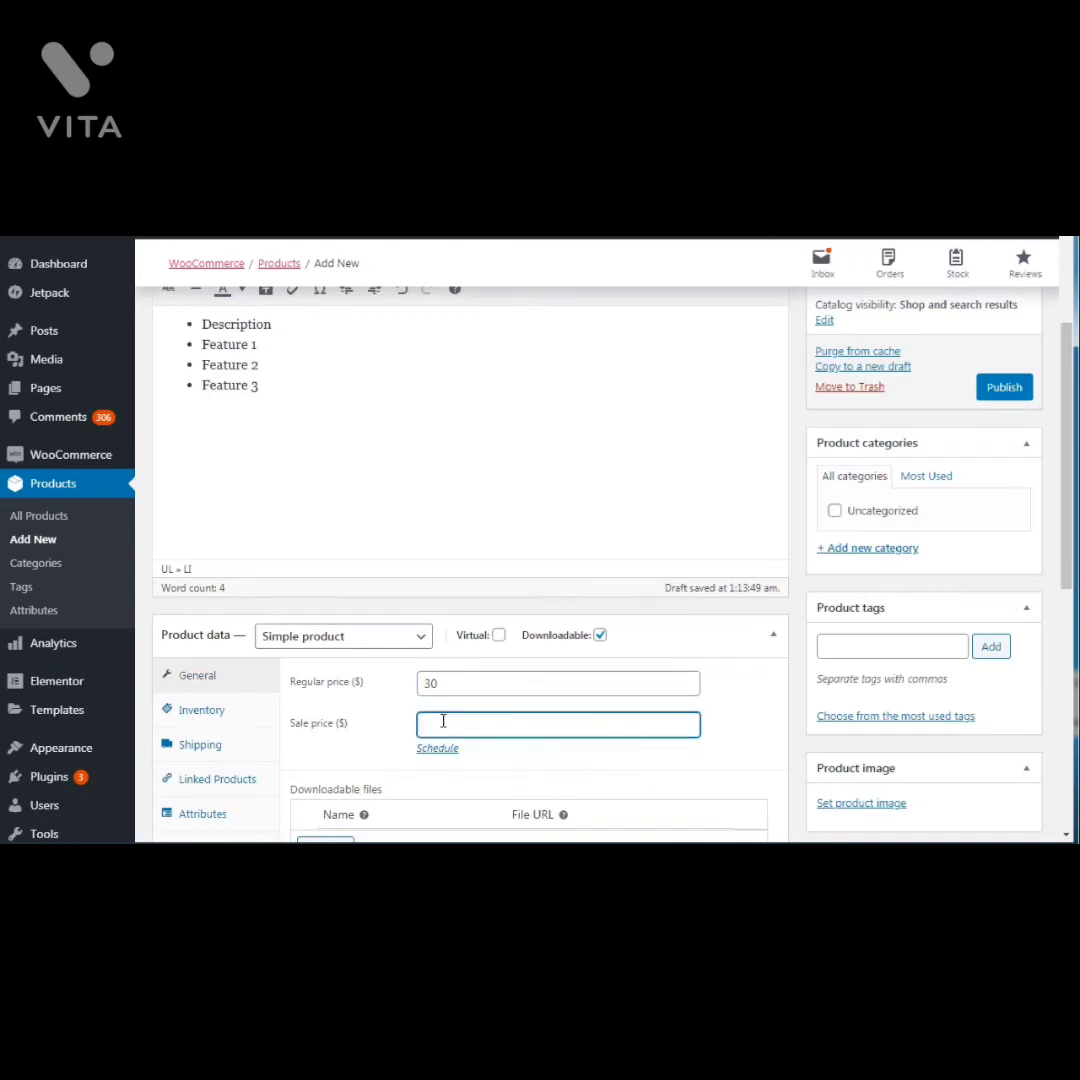
pyautogui.write('10')
pyautogui.click(1003, 389)
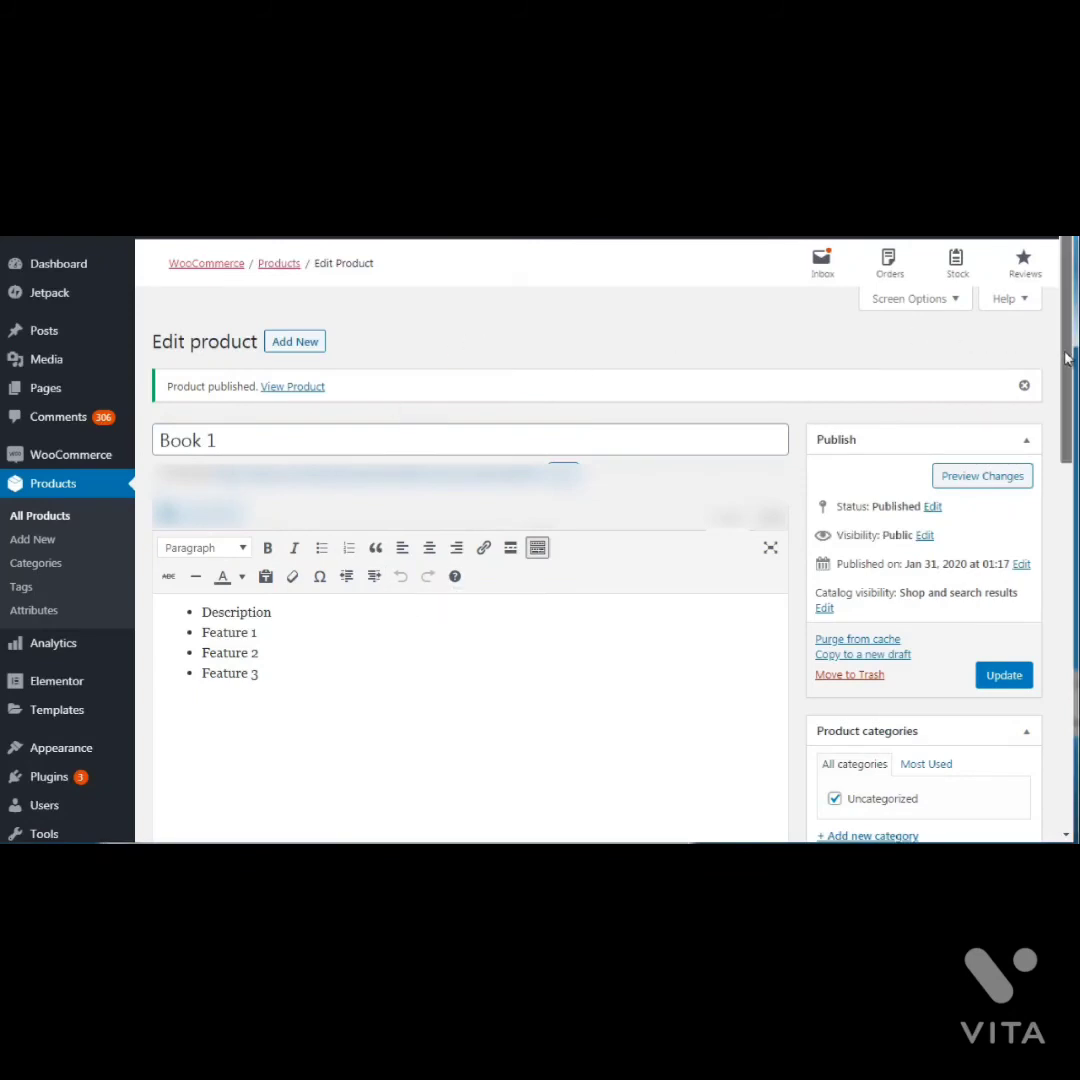
# Open the product categories and product tags pages in separate browser tabs and show the categories page
pyautogui.moveTo(1066, 358); pyautogui.dragTo(1069, 443)
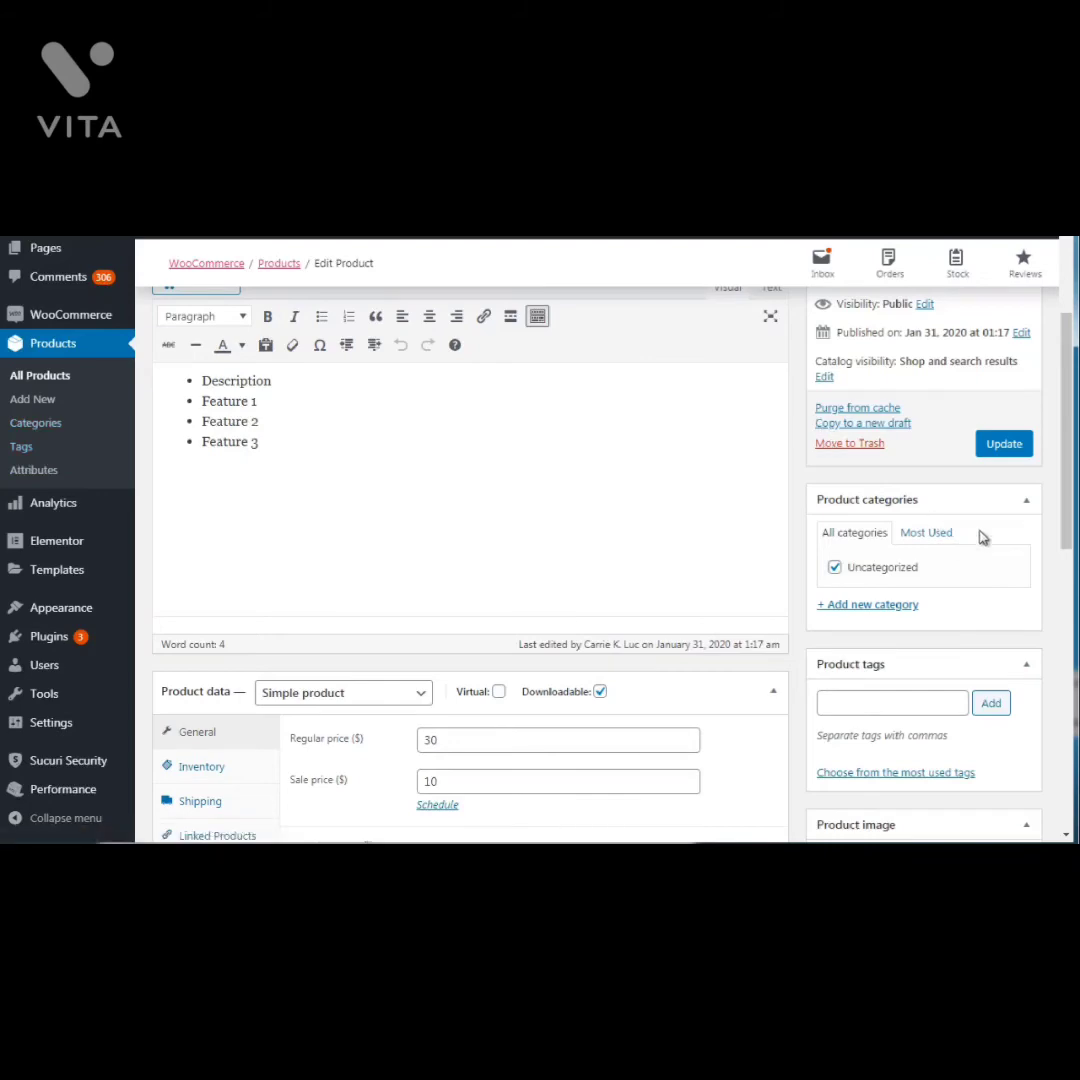
pyautogui.scroll(-2, 1068, 545)
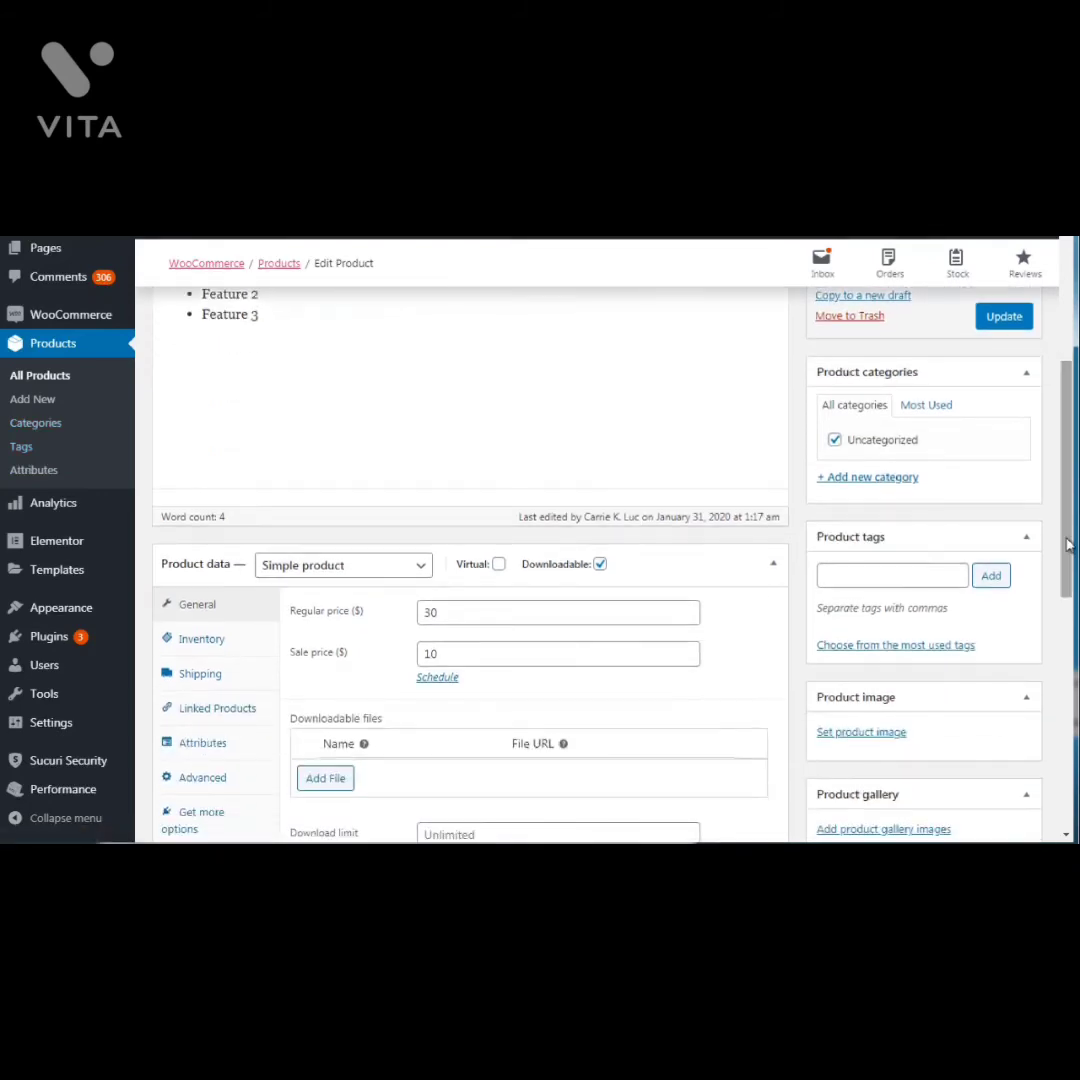
pyautogui.moveTo(1068, 545); pyautogui.dragTo(1075, 440)
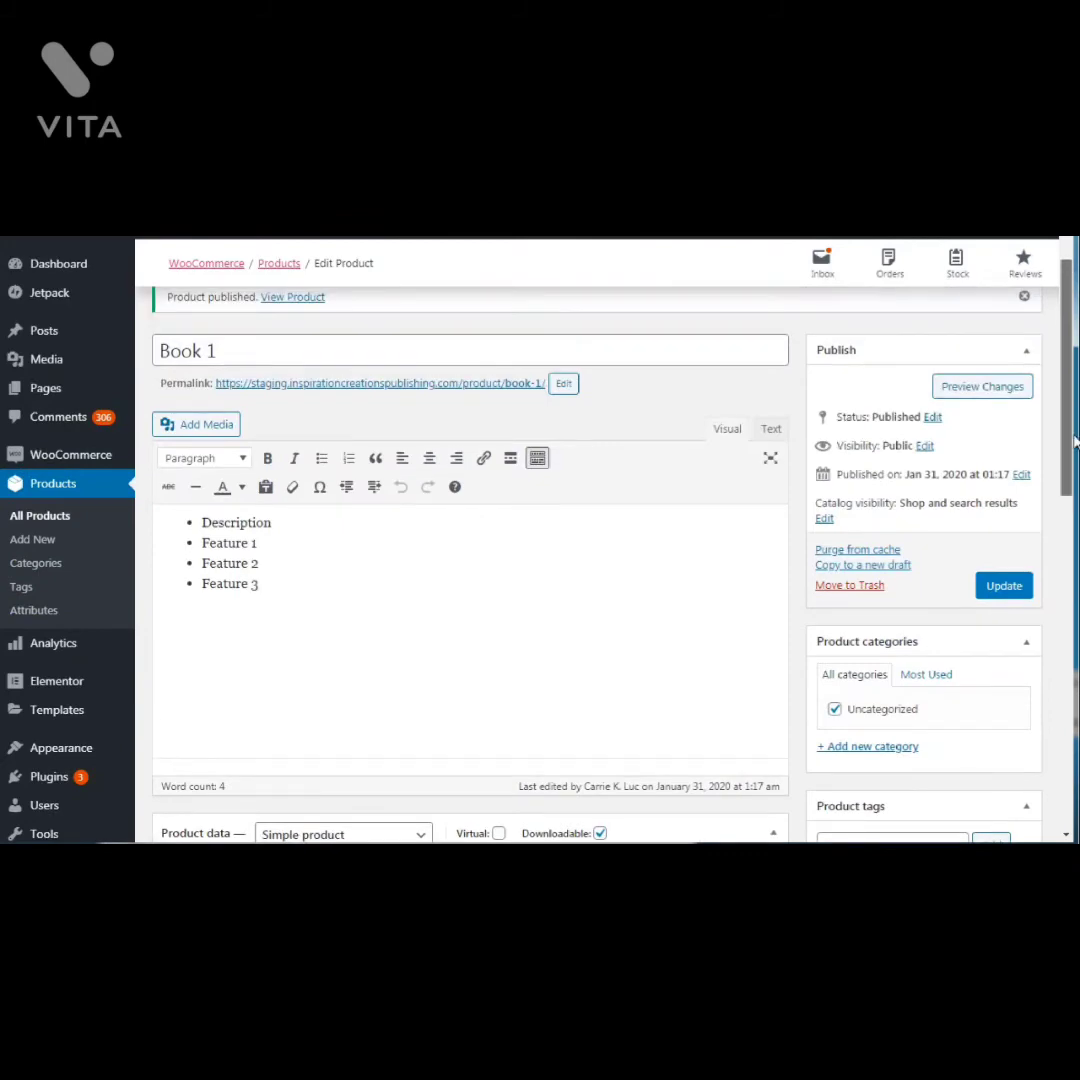
pyautogui.scroll(-4, 1075, 440)
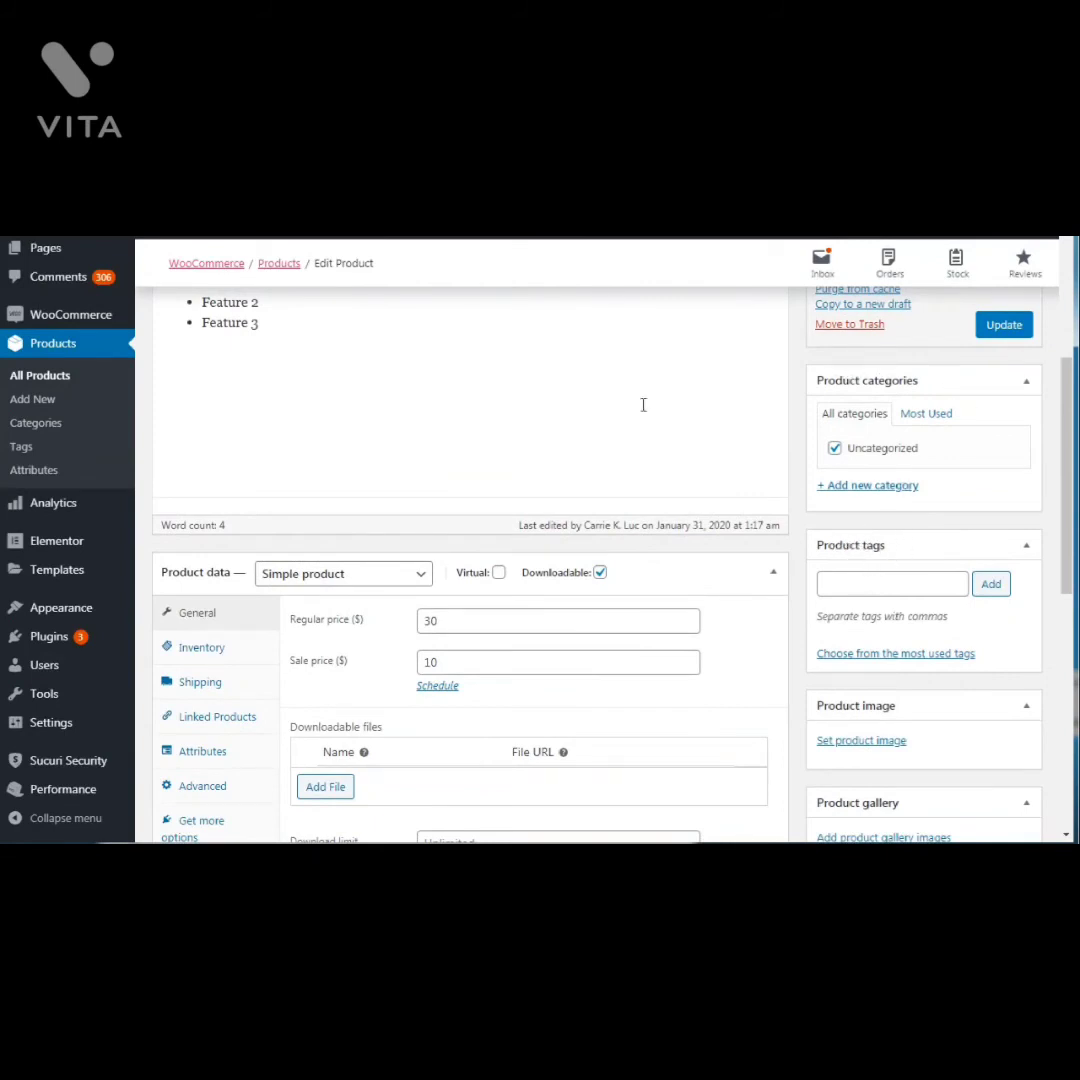
pyautogui.rightClick(42, 430)
pyautogui.click(70, 437)
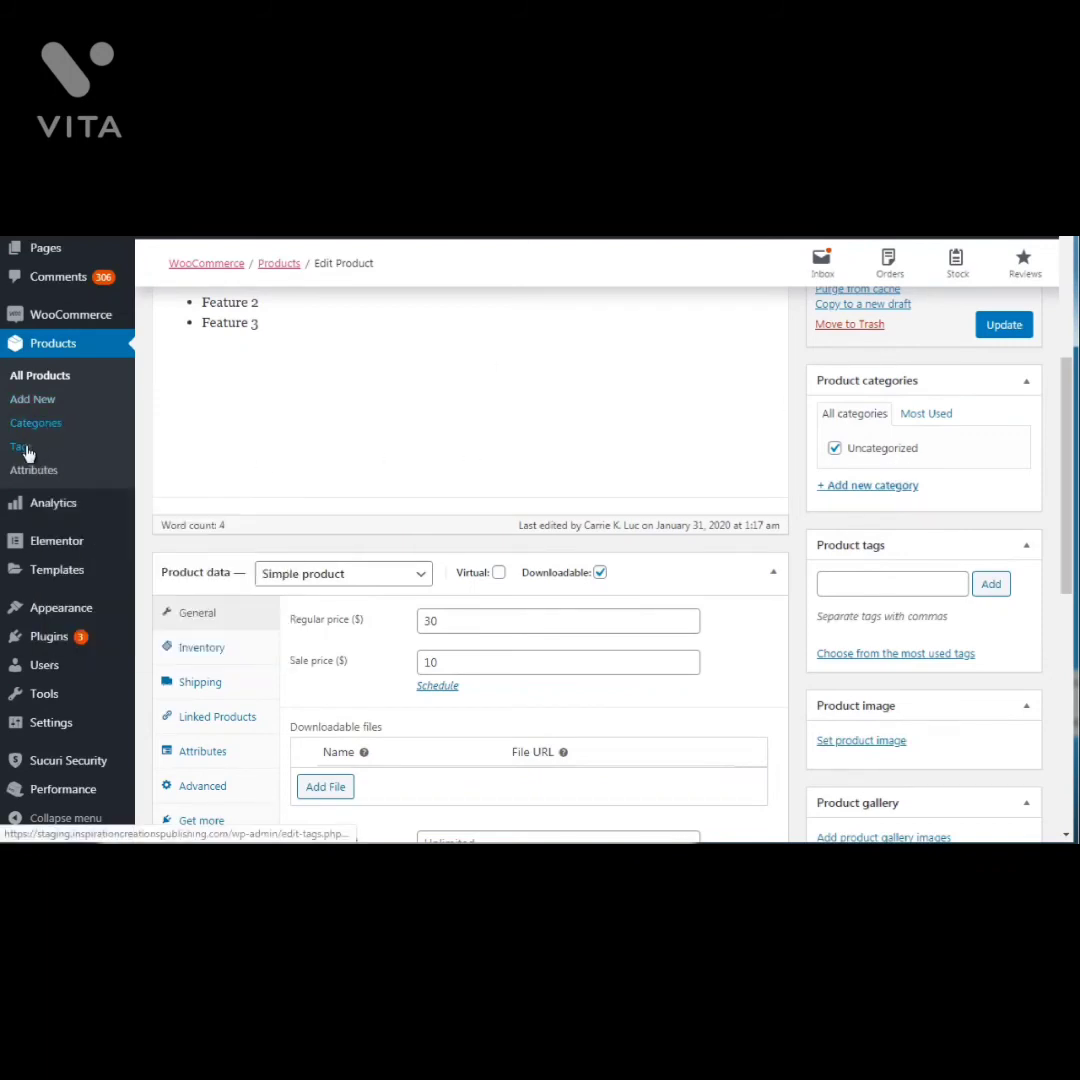
pyautogui.rightClick(28, 449)
pyautogui.click(41, 460)
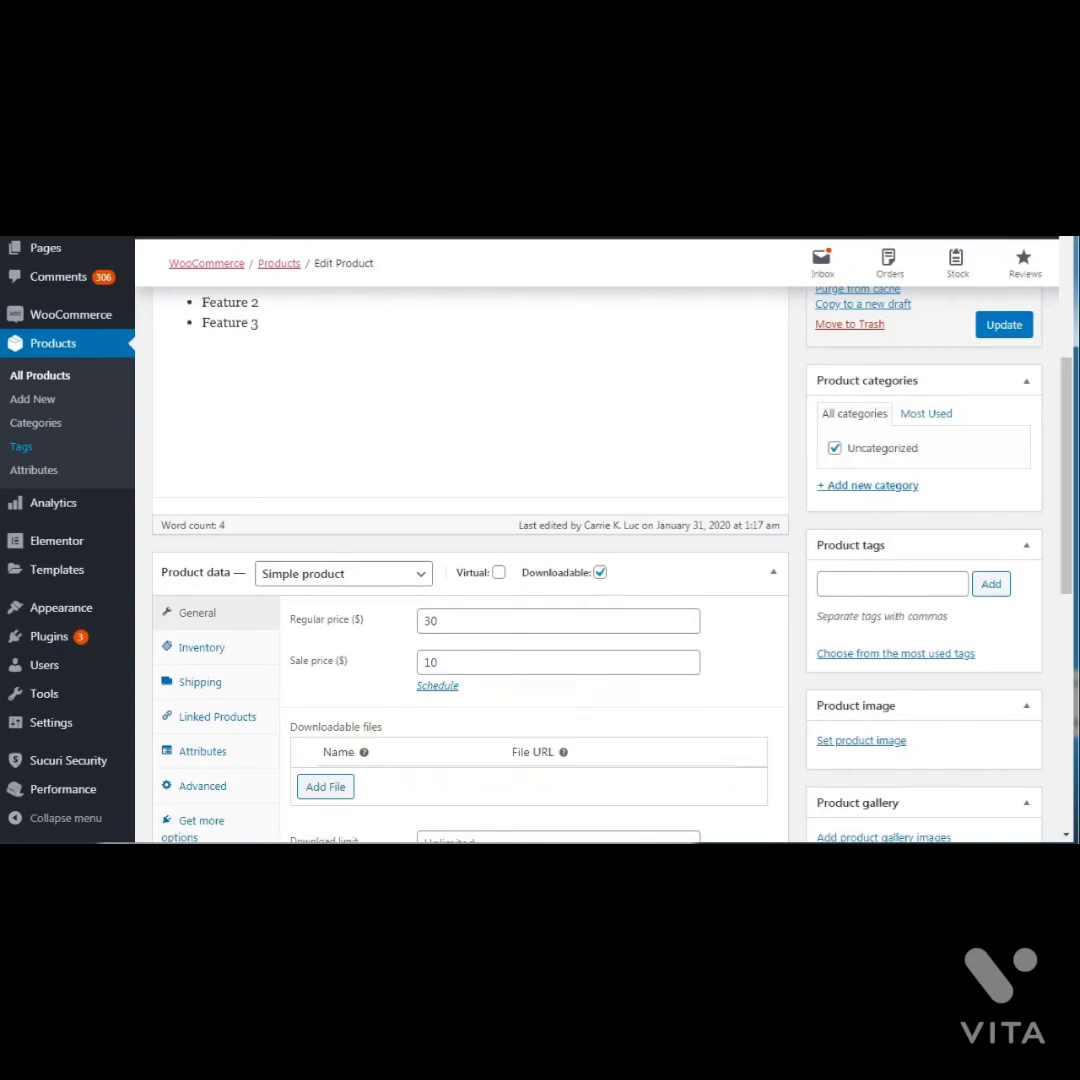
pyautogui.click(290, 180)
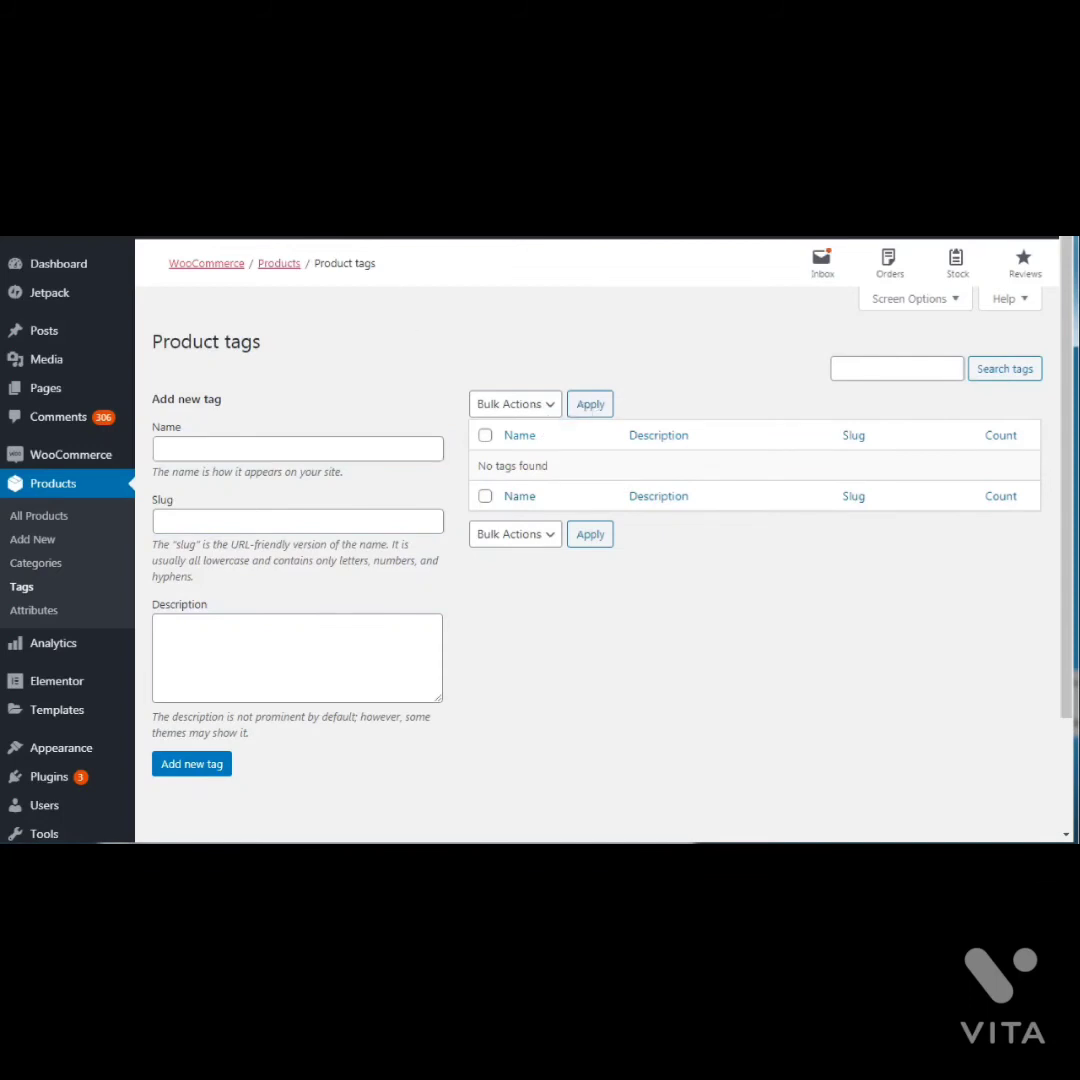
pyautogui.hotkey('alt', 'Left')
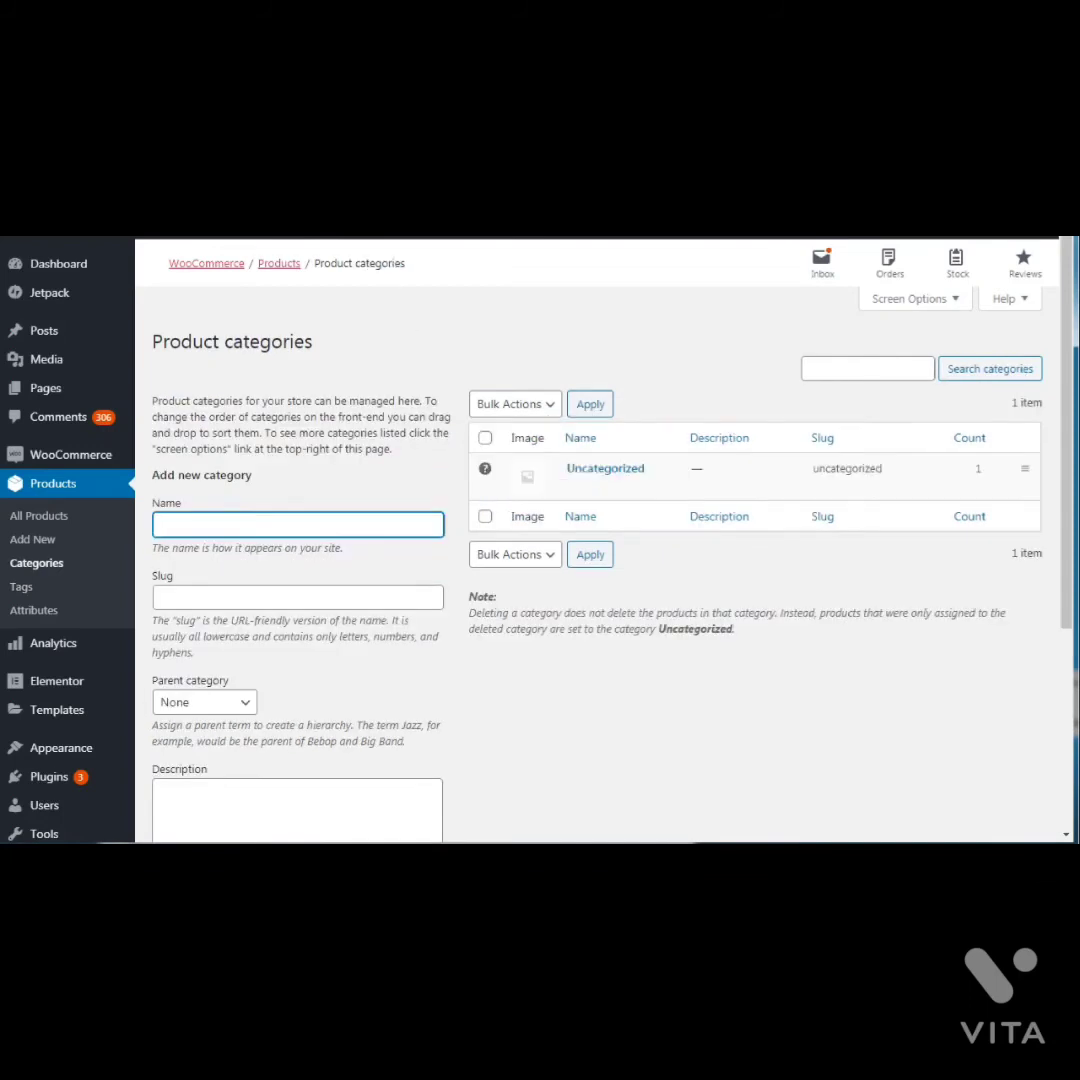
# Enter Filters as the name of the new product category
pyautogui.click(451, 368)
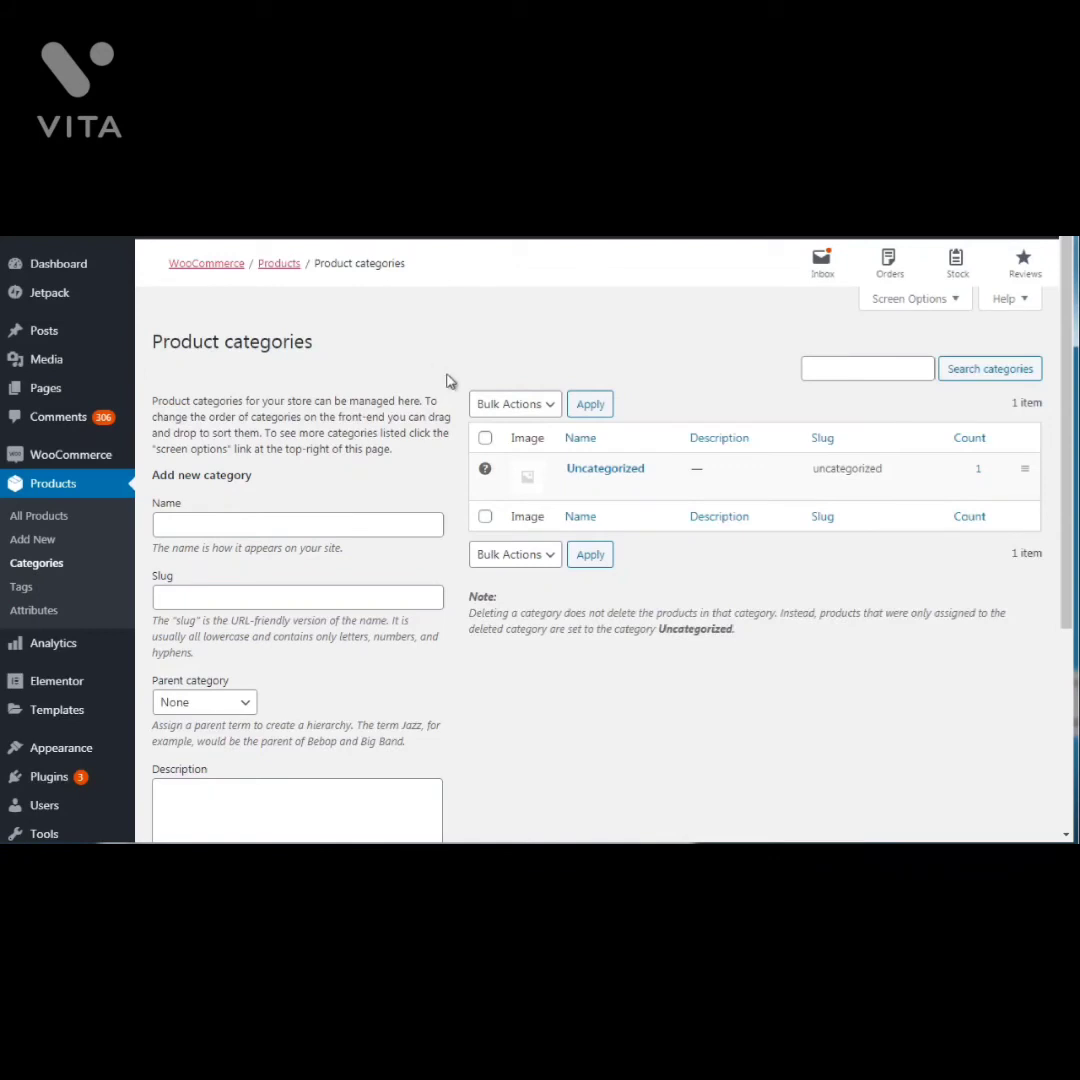
pyautogui.click(240, 528)
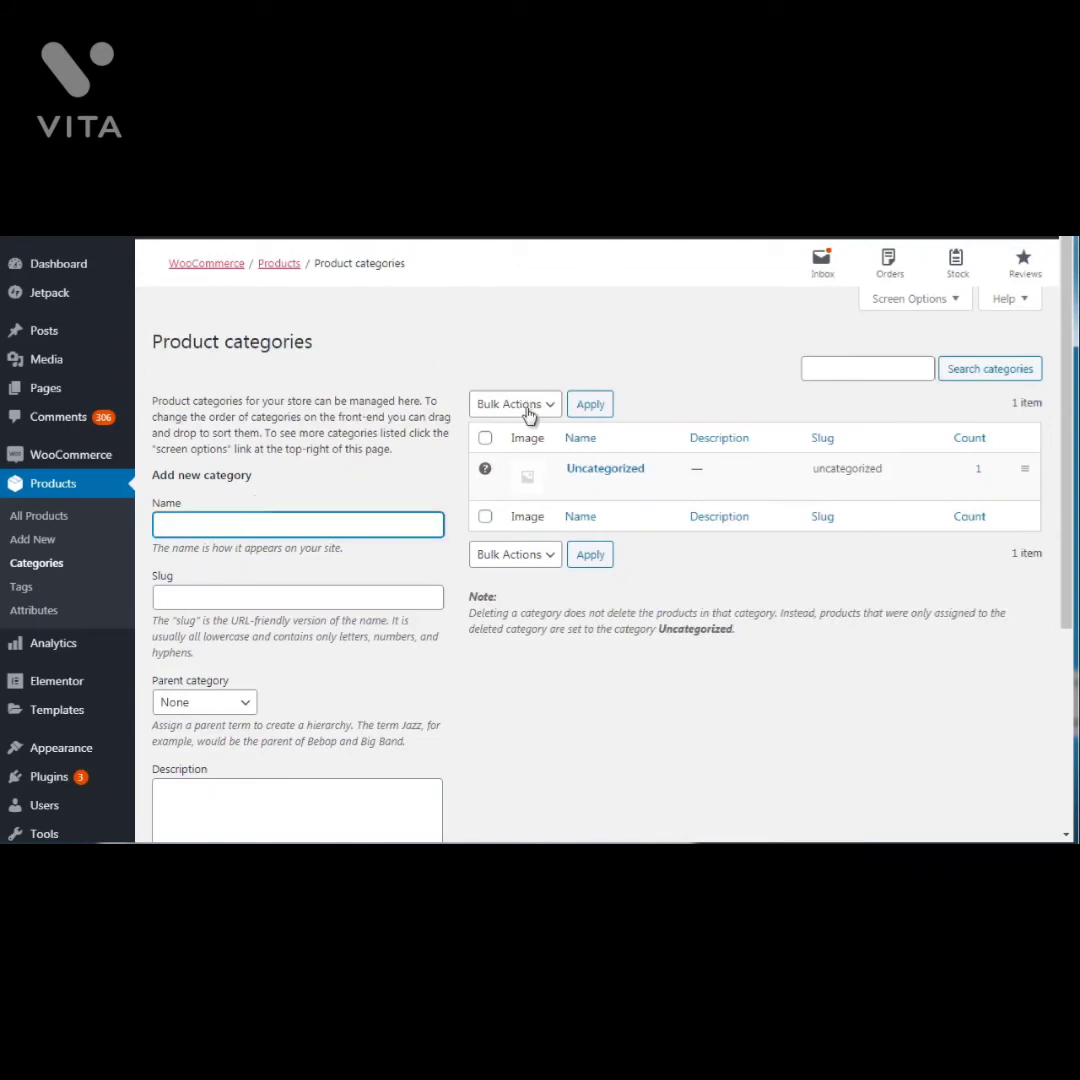
pyautogui.click(453, 374)
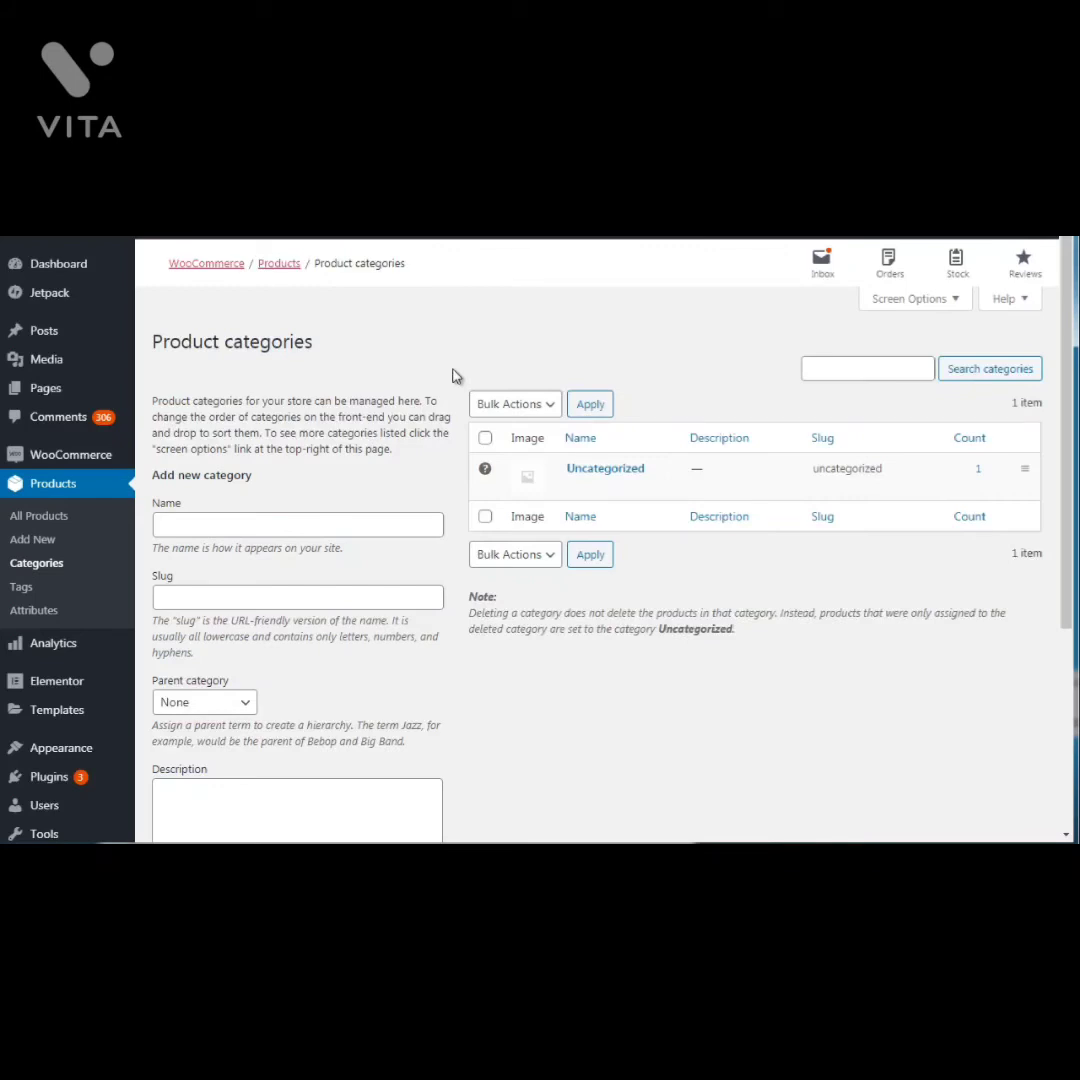
pyautogui.click(196, 531)
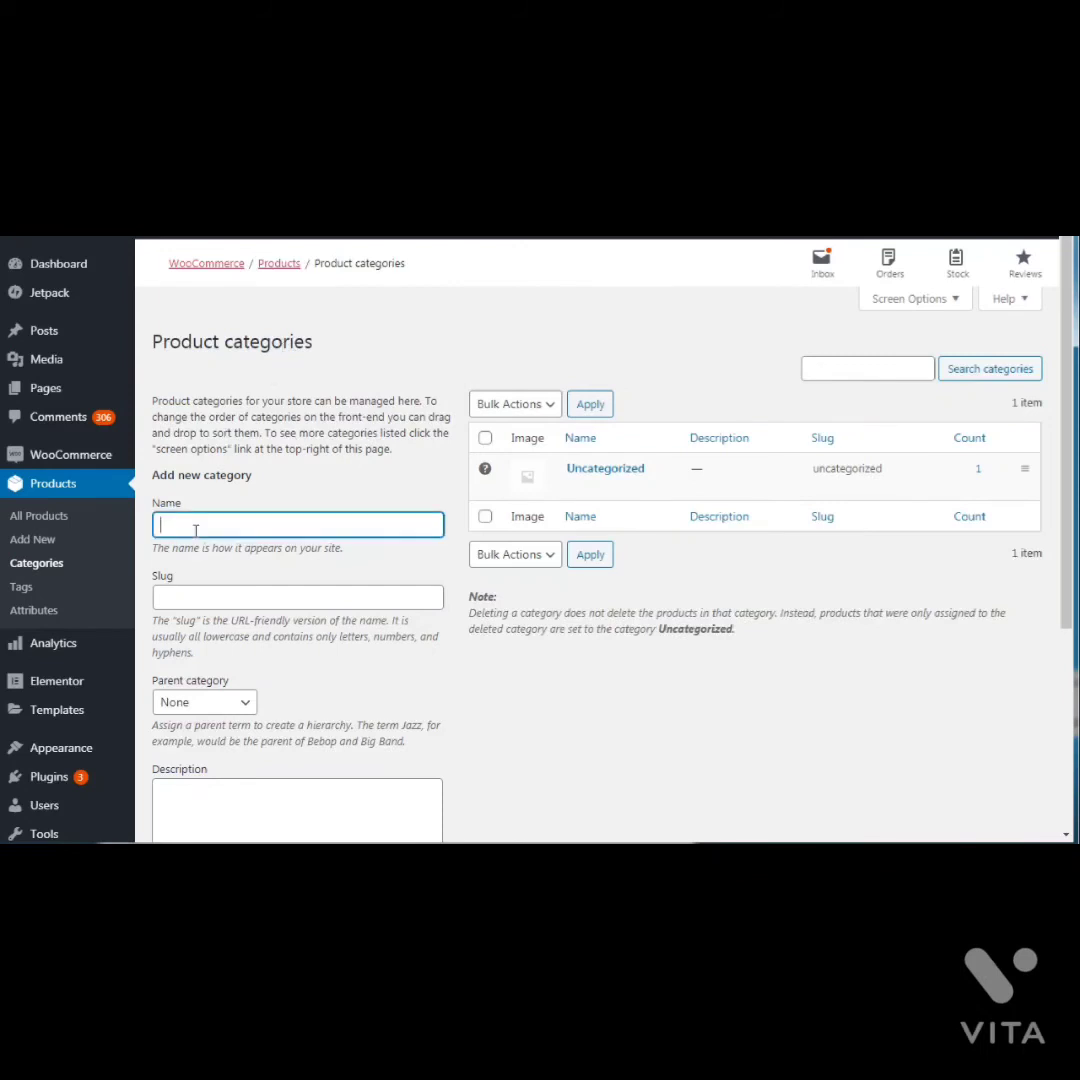
pyautogui.write('Water Filters')
pyautogui.hotkey('ctrl', 'a')
pyautogui.write('Fil')
pyautogui.hotkey('ctrl', 'a')
pyautogui.click(407, 350)
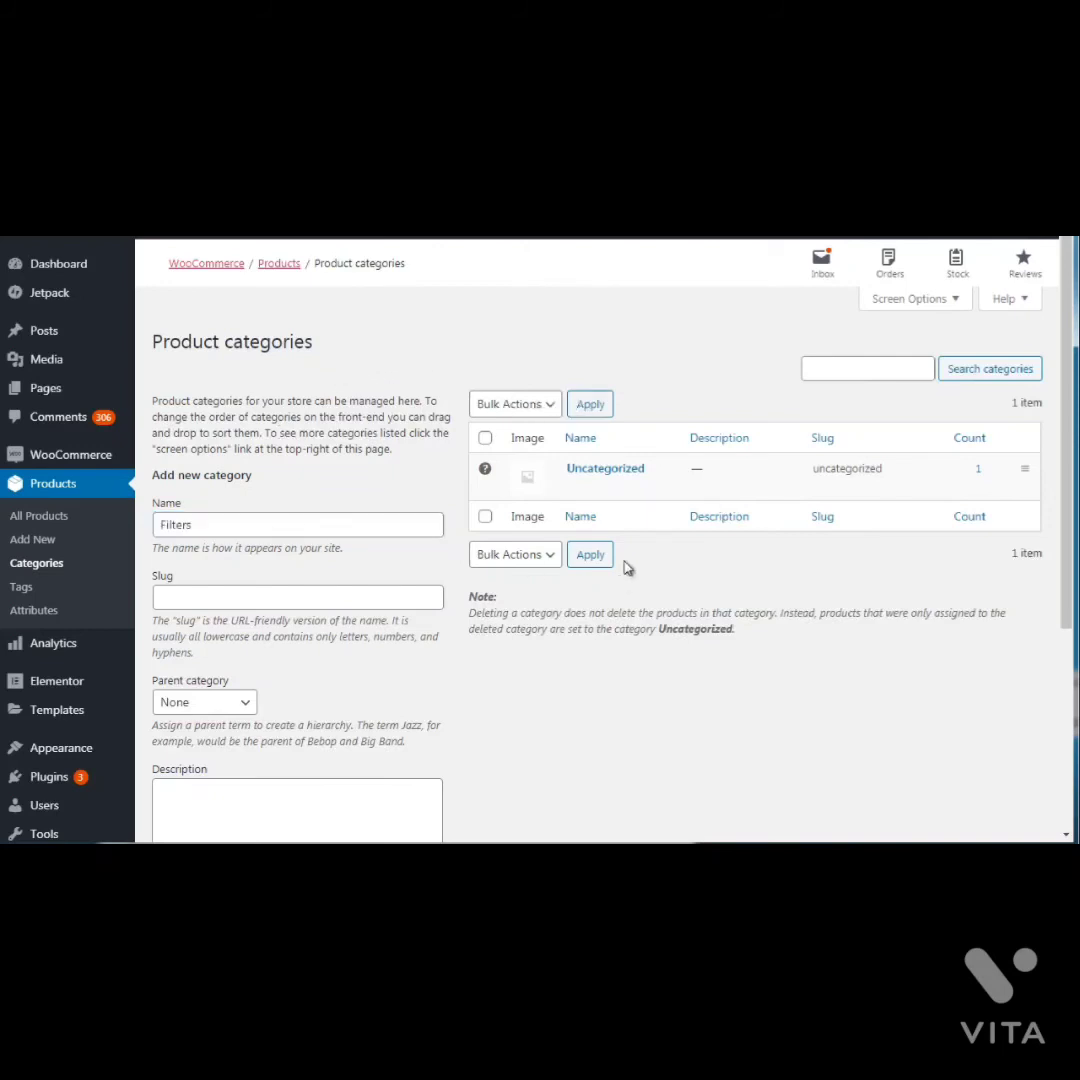
# Set the new category's slug to water-filters and check its description, display type and thumbnail options
pyautogui.scroll(-2, 1075, 575)
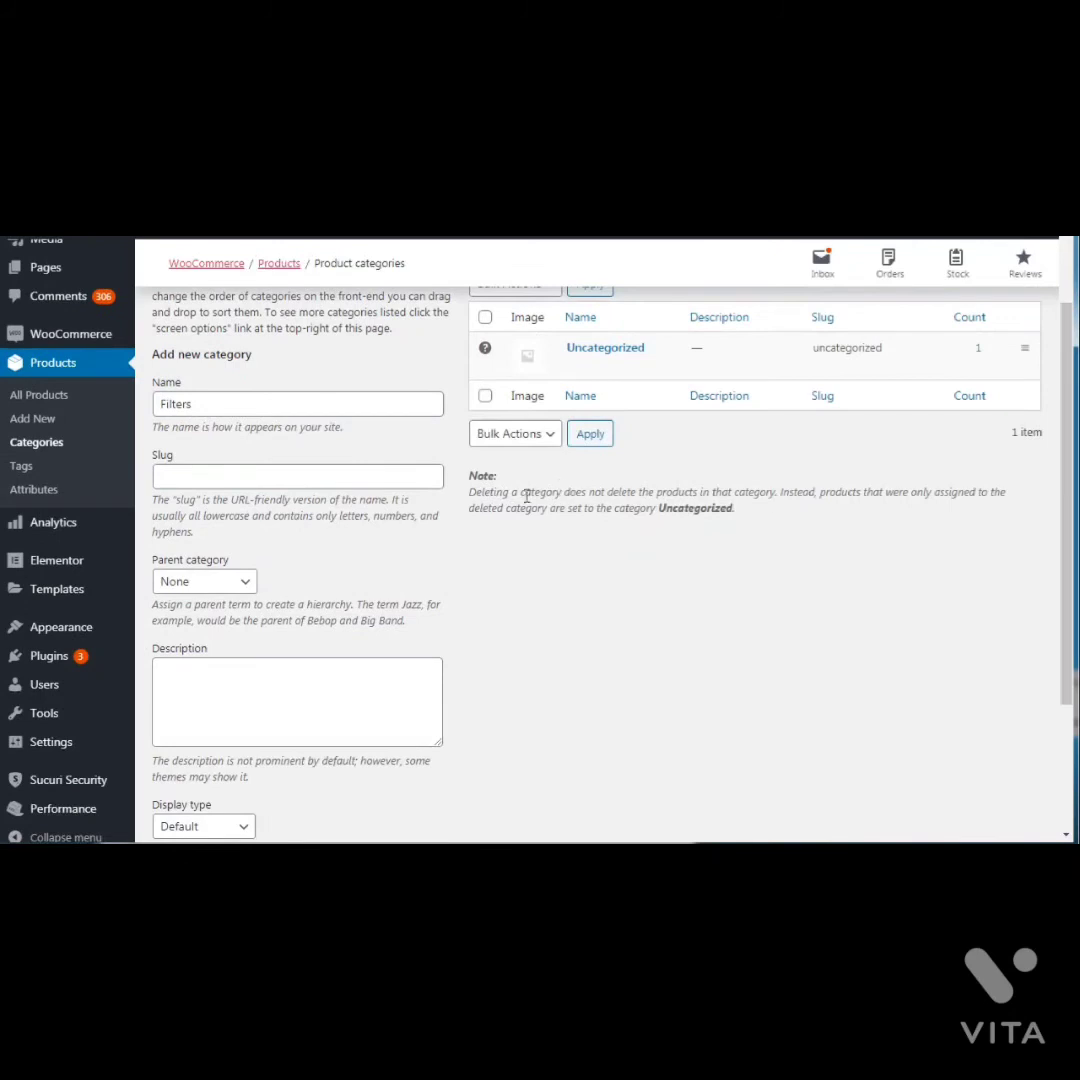
pyautogui.click(387, 472)
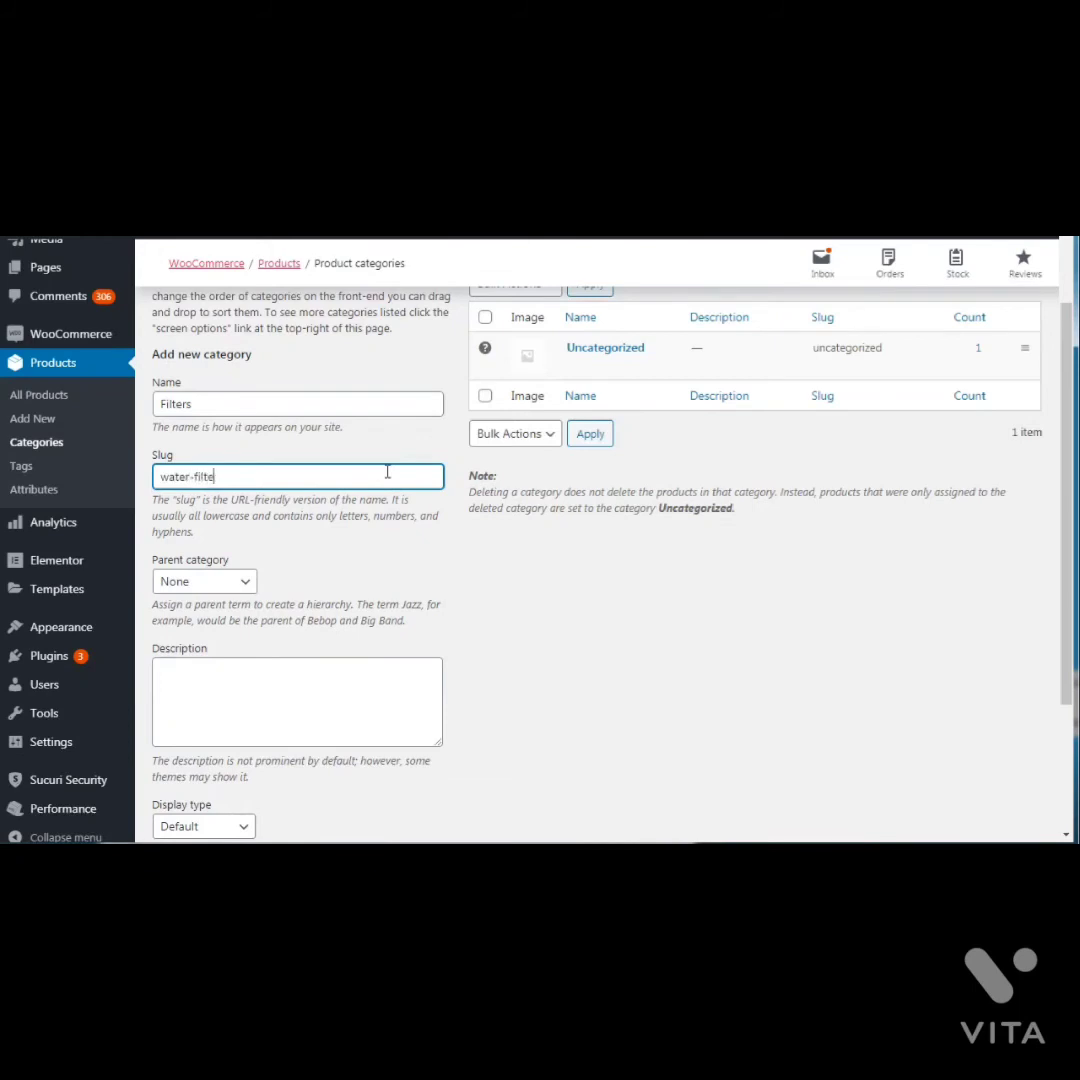
pyautogui.click(255, 690)
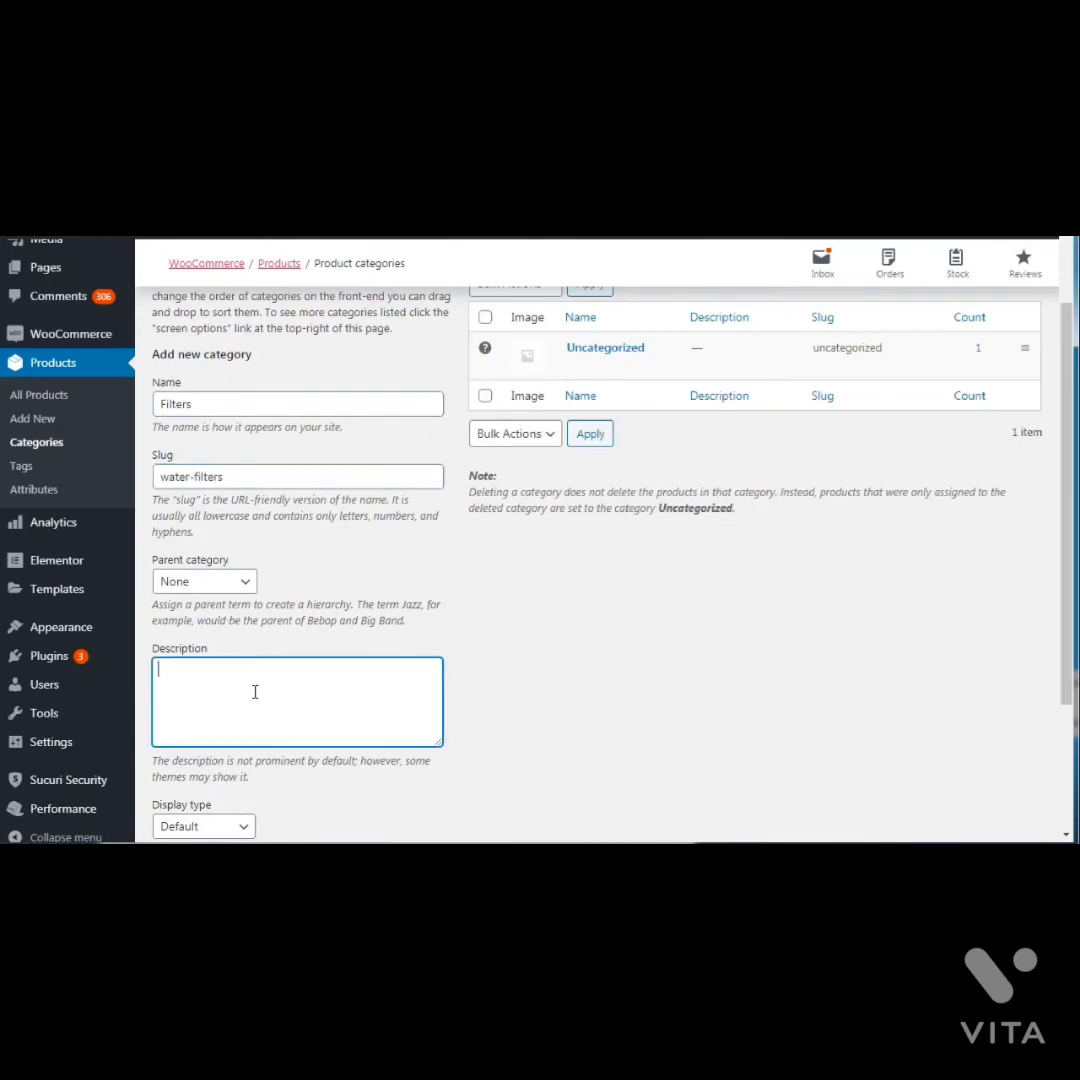
pyautogui.scroll(-2, 1068, 445)
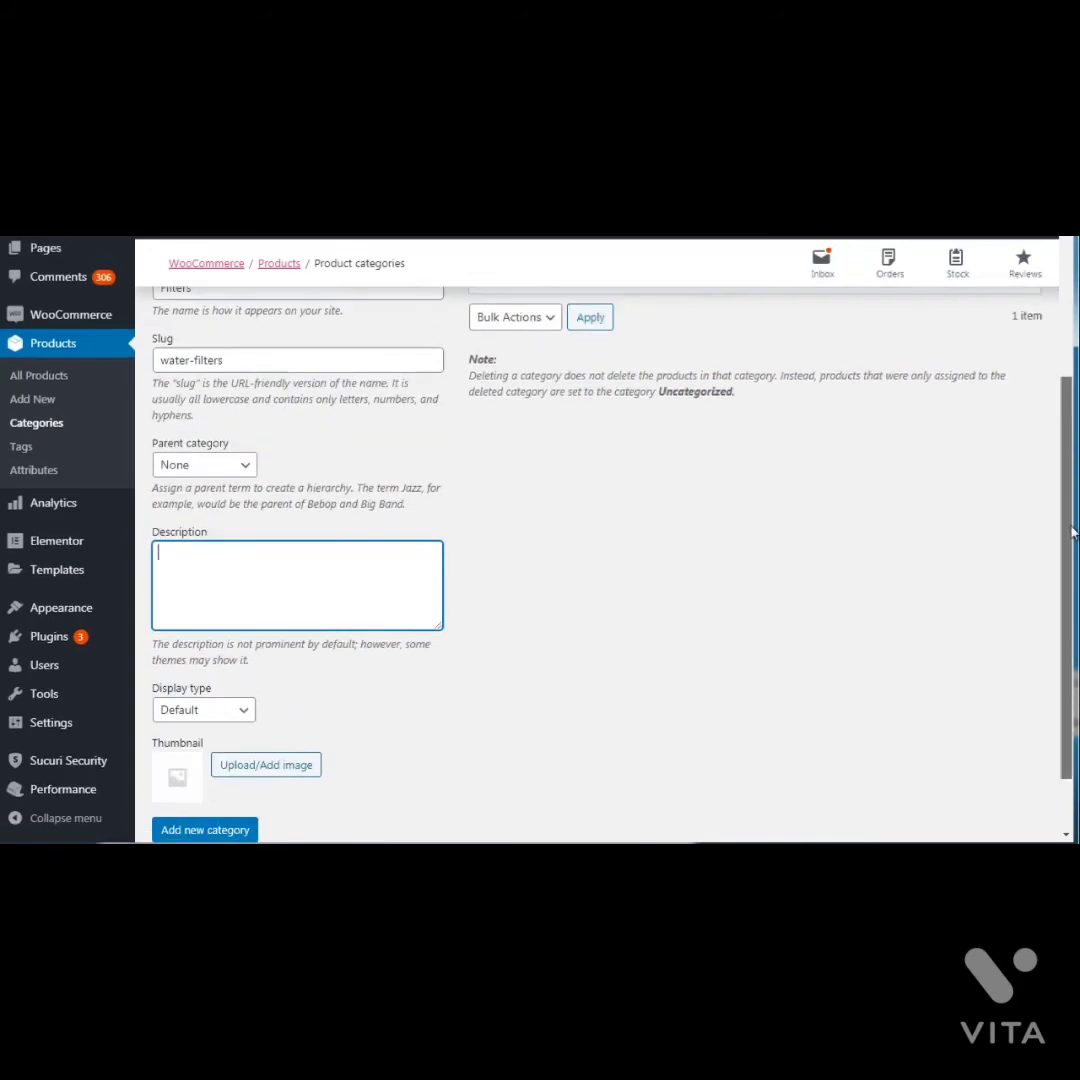
# Enter Water filters as the new category's description and add the category to the store
pyautogui.scroll(2, 585, 513)
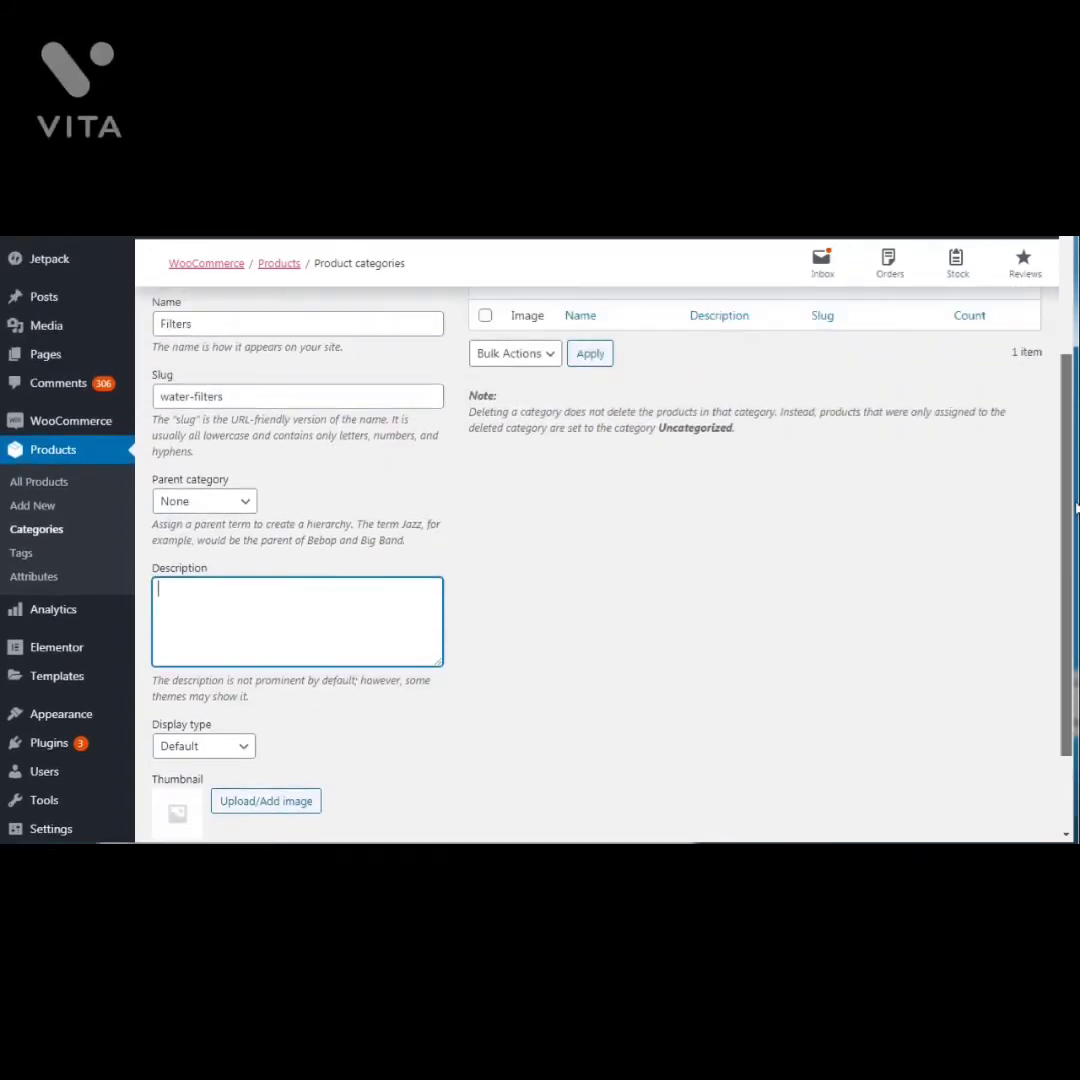
pyautogui.scroll(-2, 585, 513)
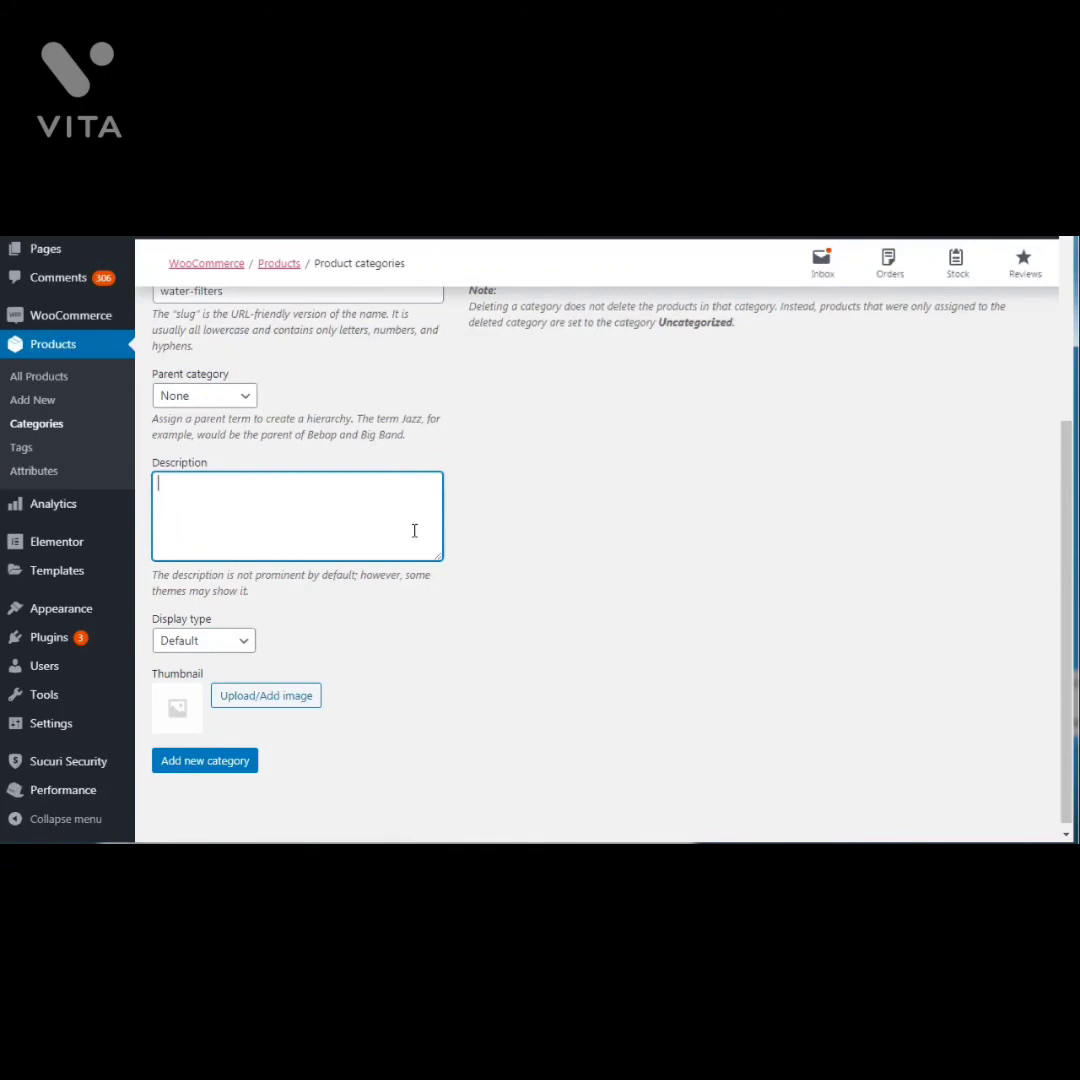
pyautogui.write('Water filters')
pyautogui.scroll(3, 1062, 394)
pyautogui.scroll(1, 1064, 394)
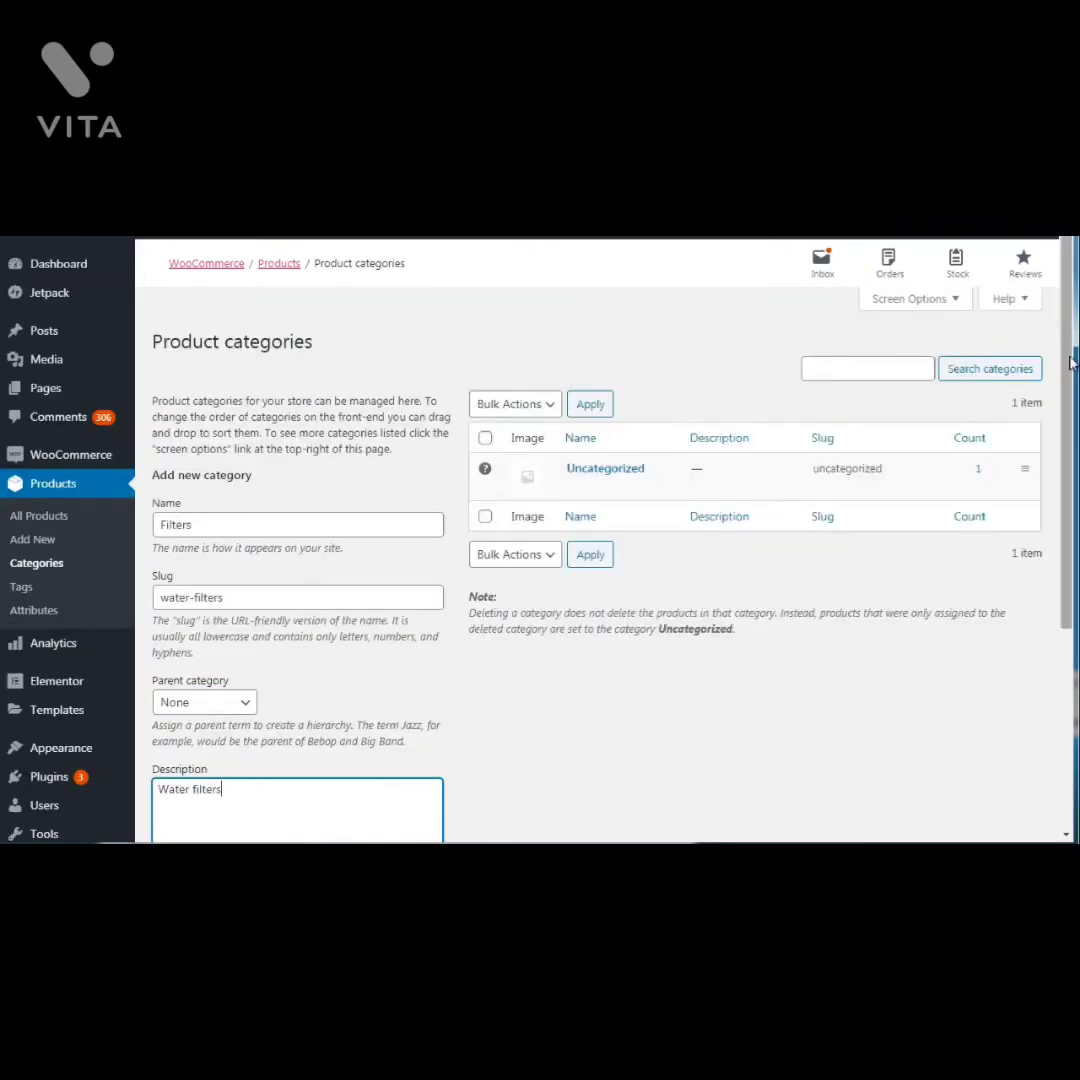
pyautogui.scroll(-3, 1051, 352)
pyautogui.click(245, 761)
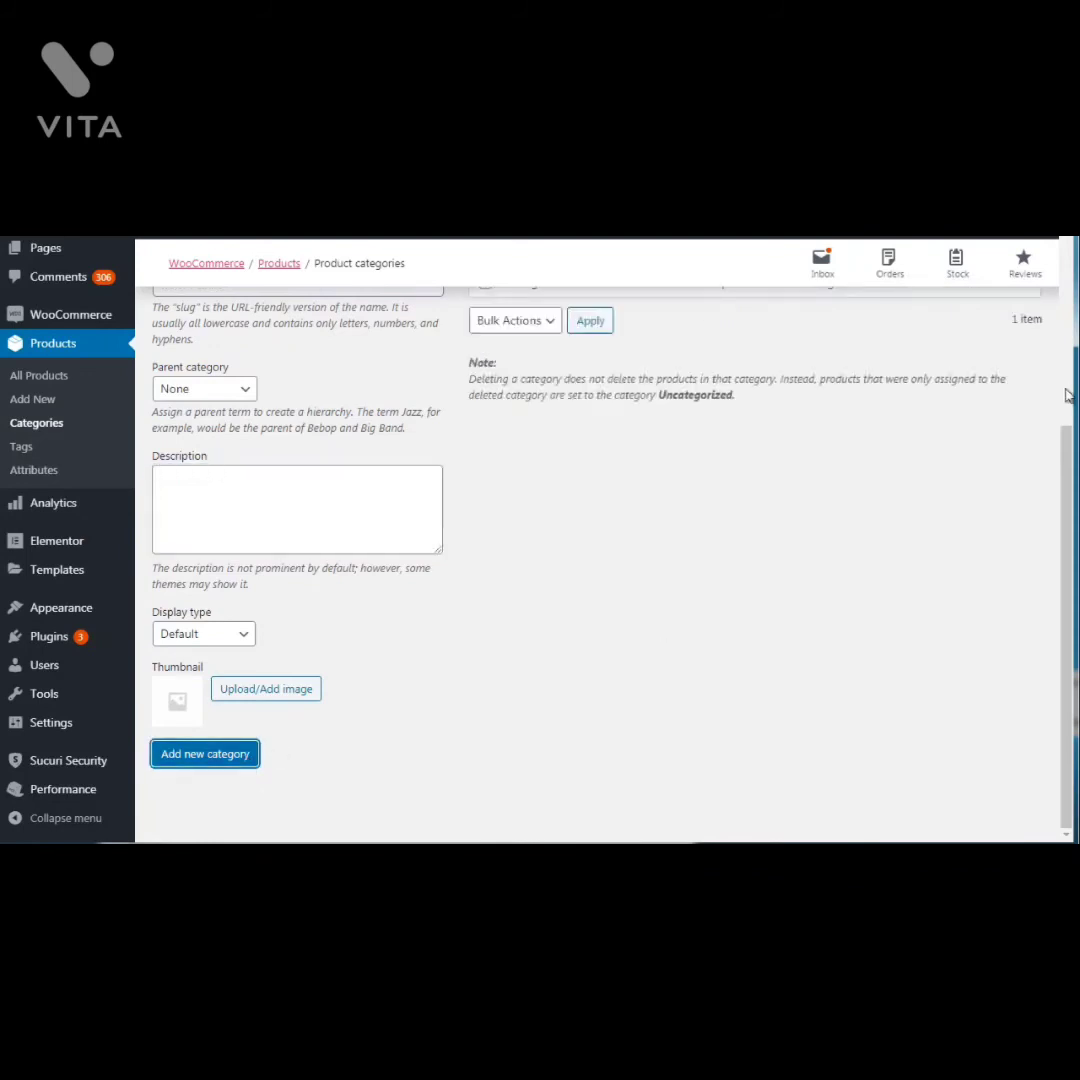
pyautogui.scroll(3, 1068, 384)
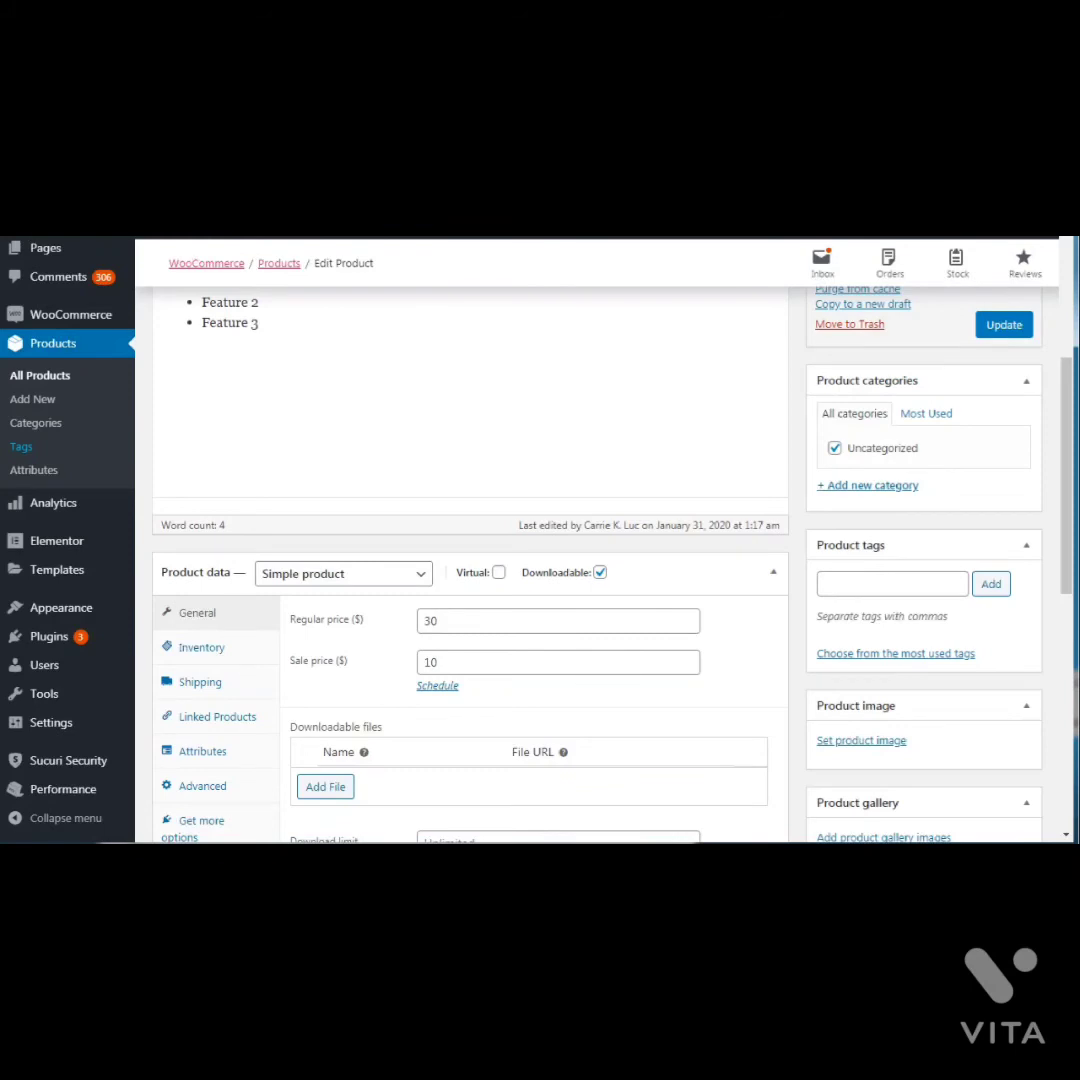
# Refresh Book 1 by updating it, switch its category from Uncategorized to Filters, and update the product again
pyautogui.click(1004, 325)
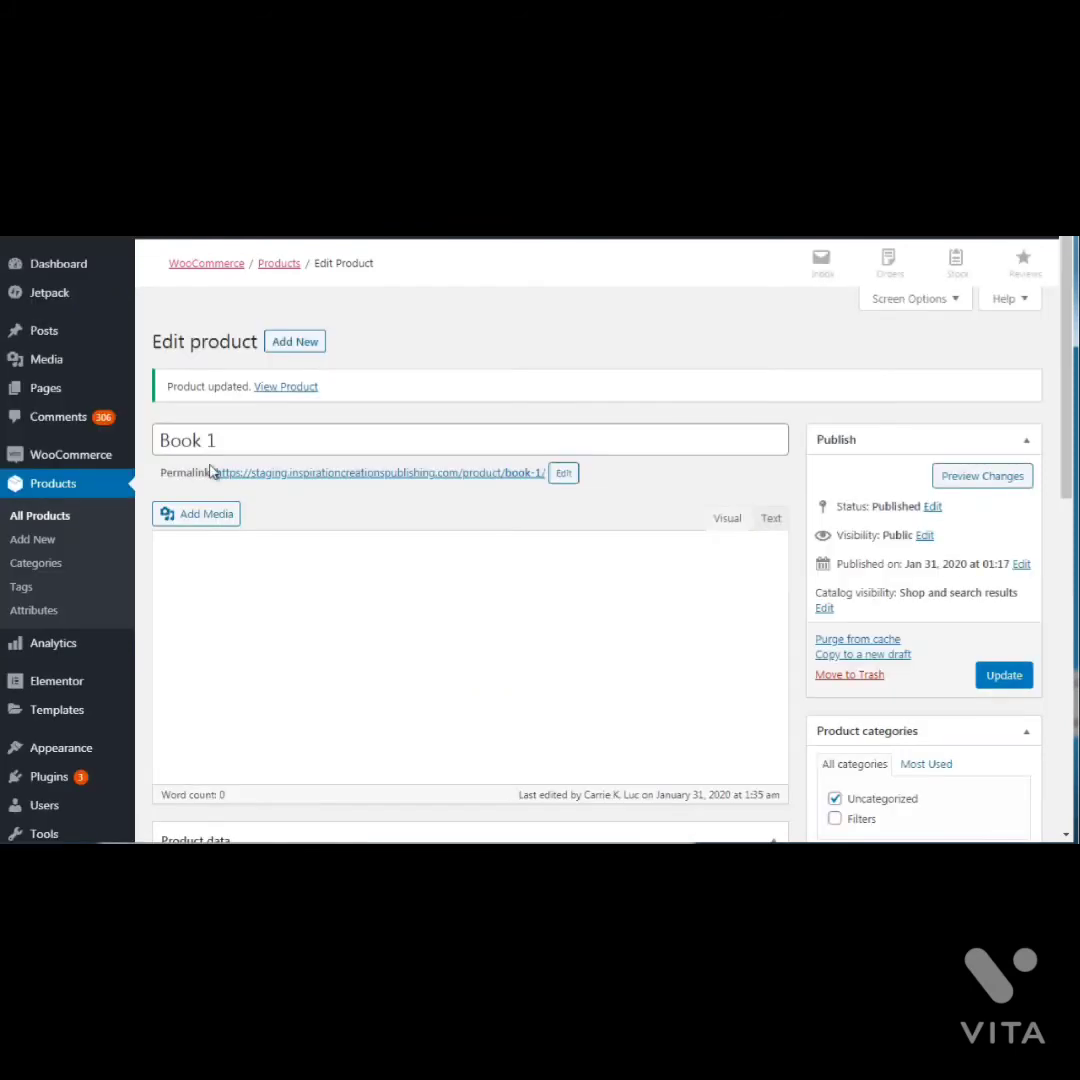
pyautogui.moveTo(1068, 388); pyautogui.dragTo(1068, 453)
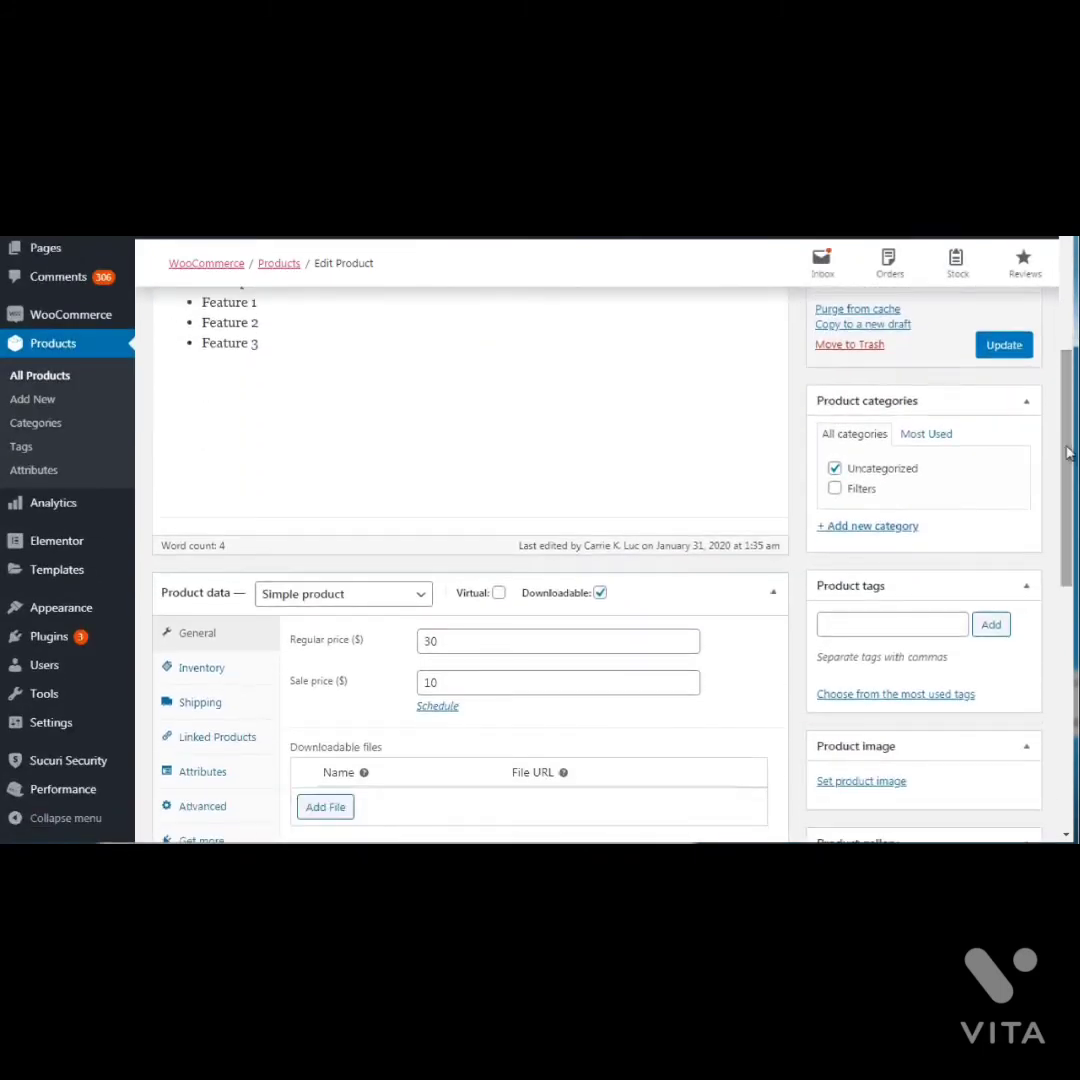
pyautogui.click(835, 472)
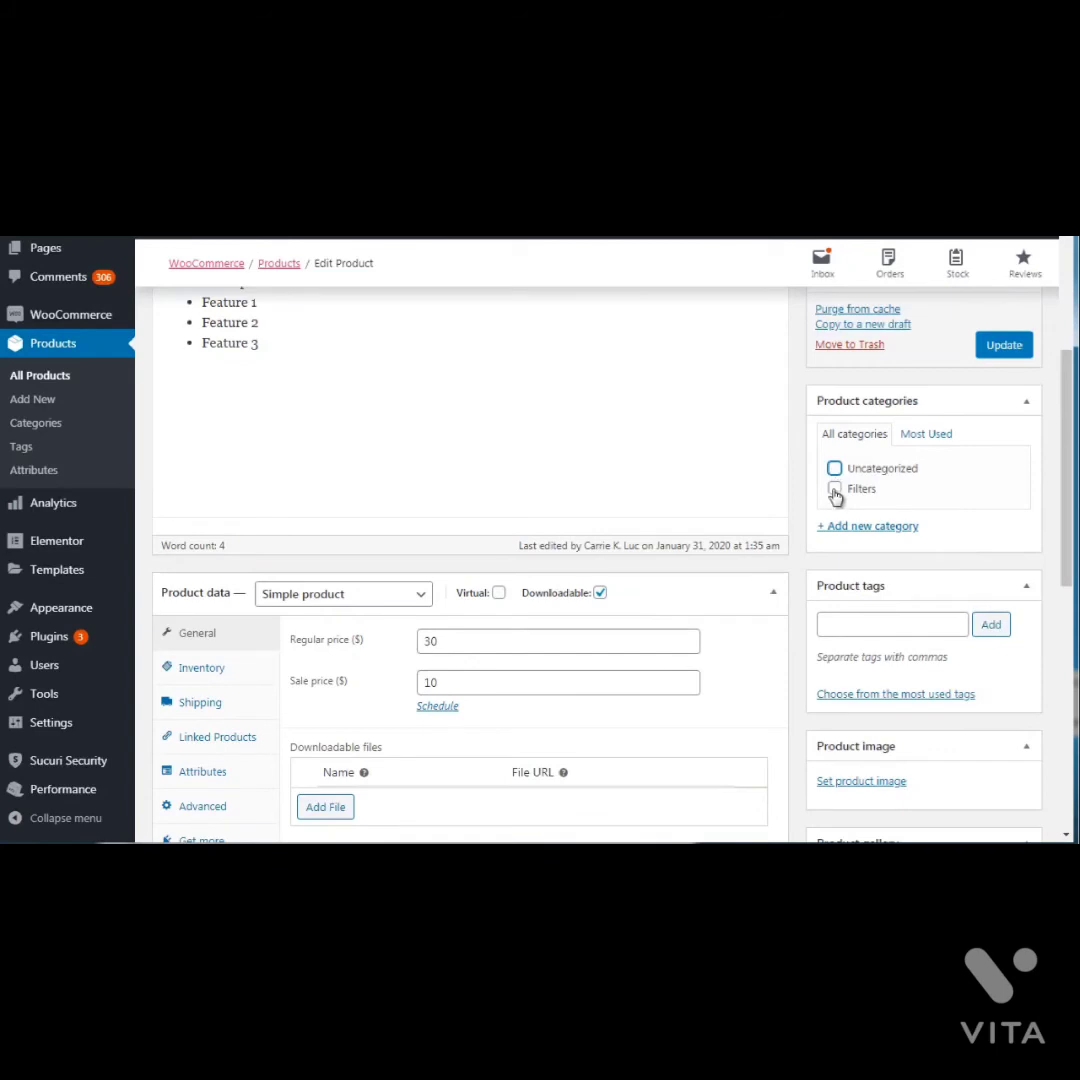
pyautogui.click(835, 490)
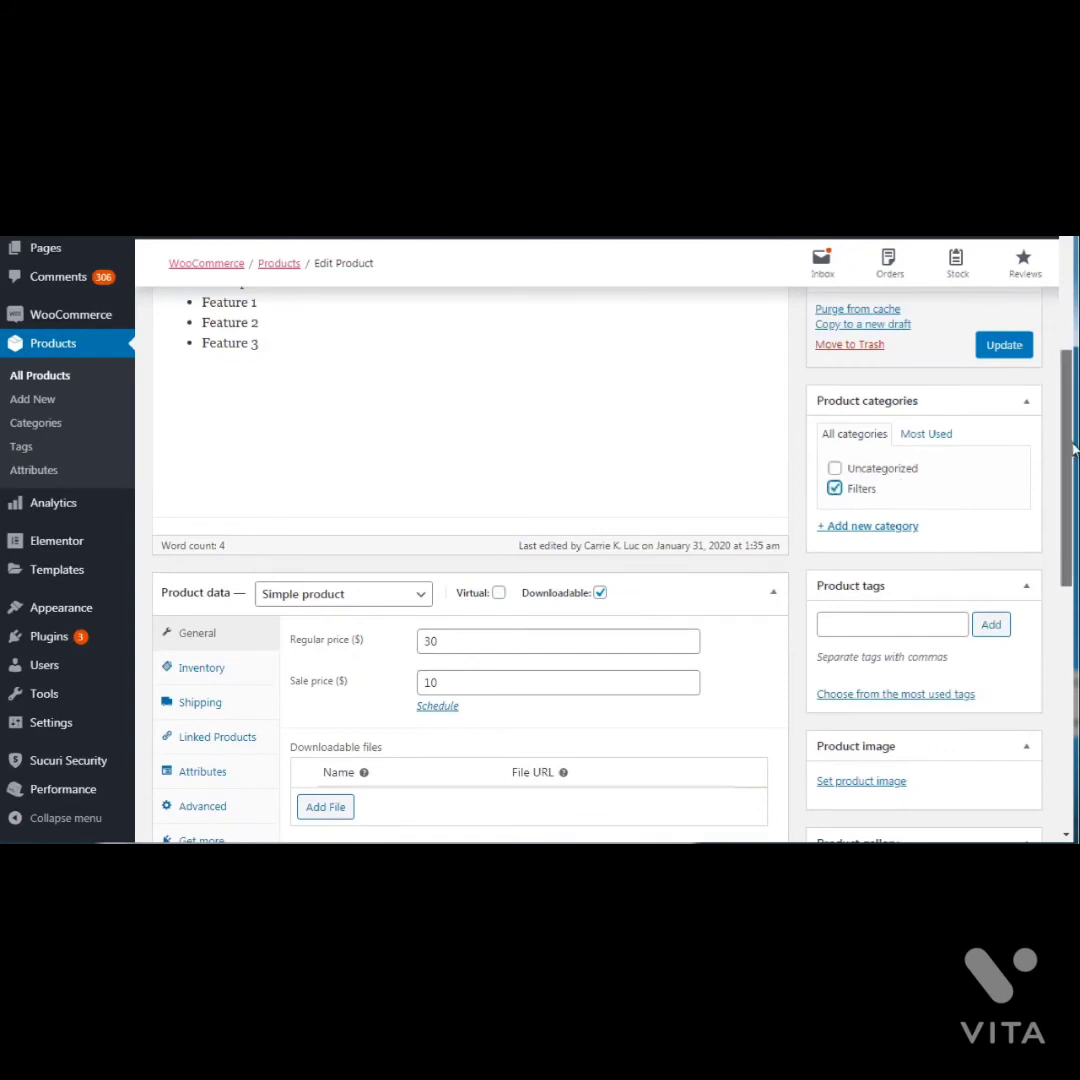
pyautogui.moveTo(1068, 466); pyautogui.dragTo(1044, 424)
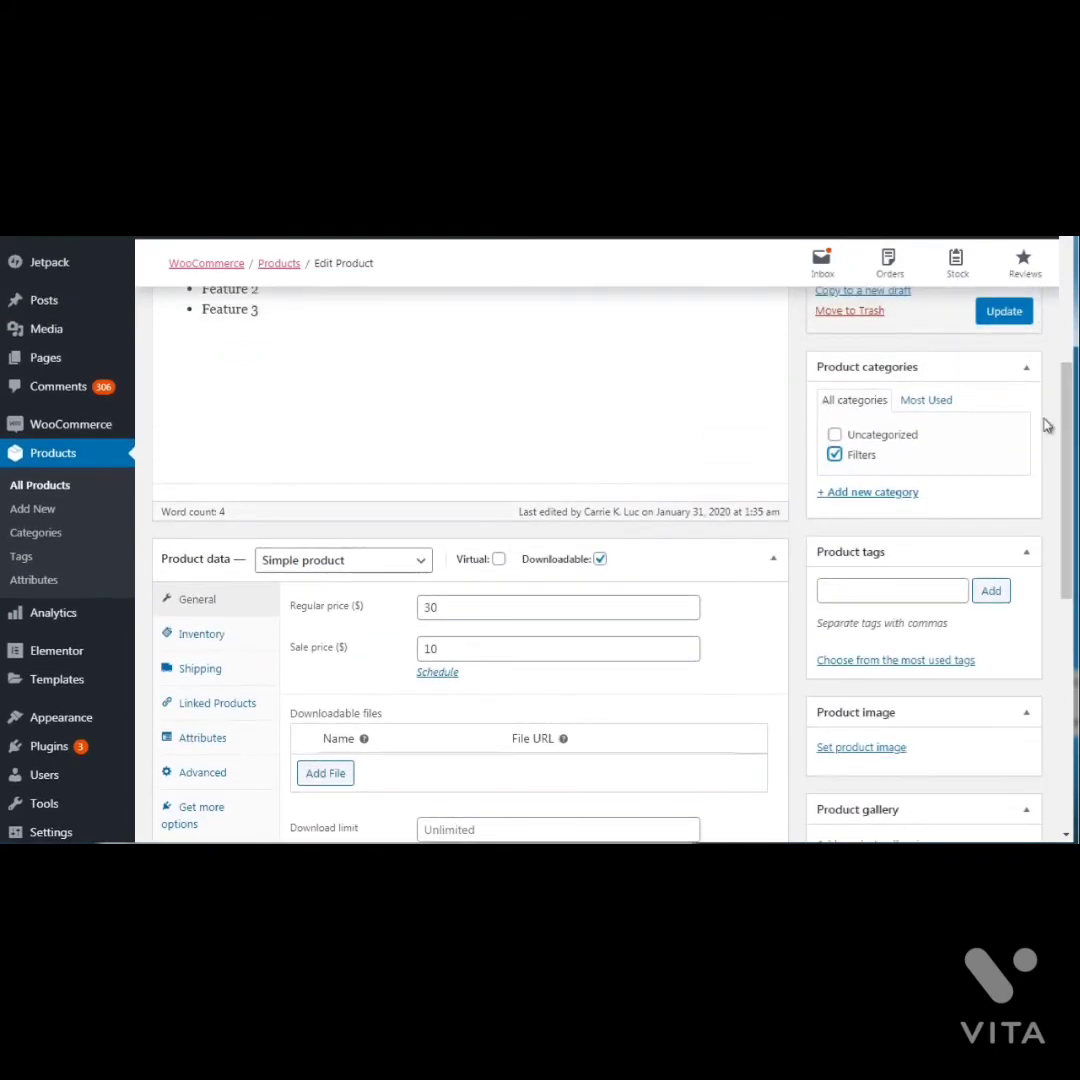
pyautogui.click(1003, 311)
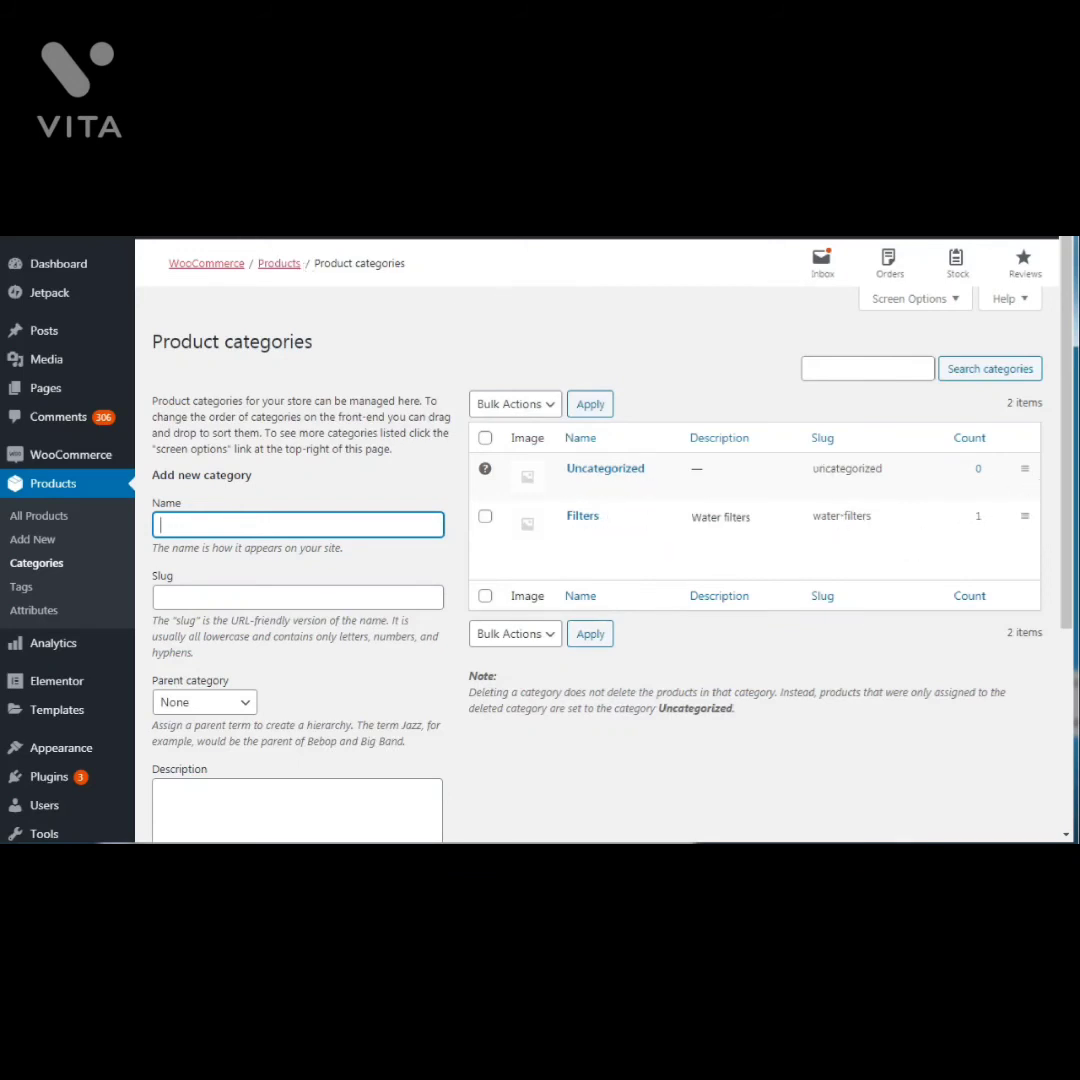
# Check the product tags page, then add the tag filters to the Book 1 product
pyautogui.click(100, 172)
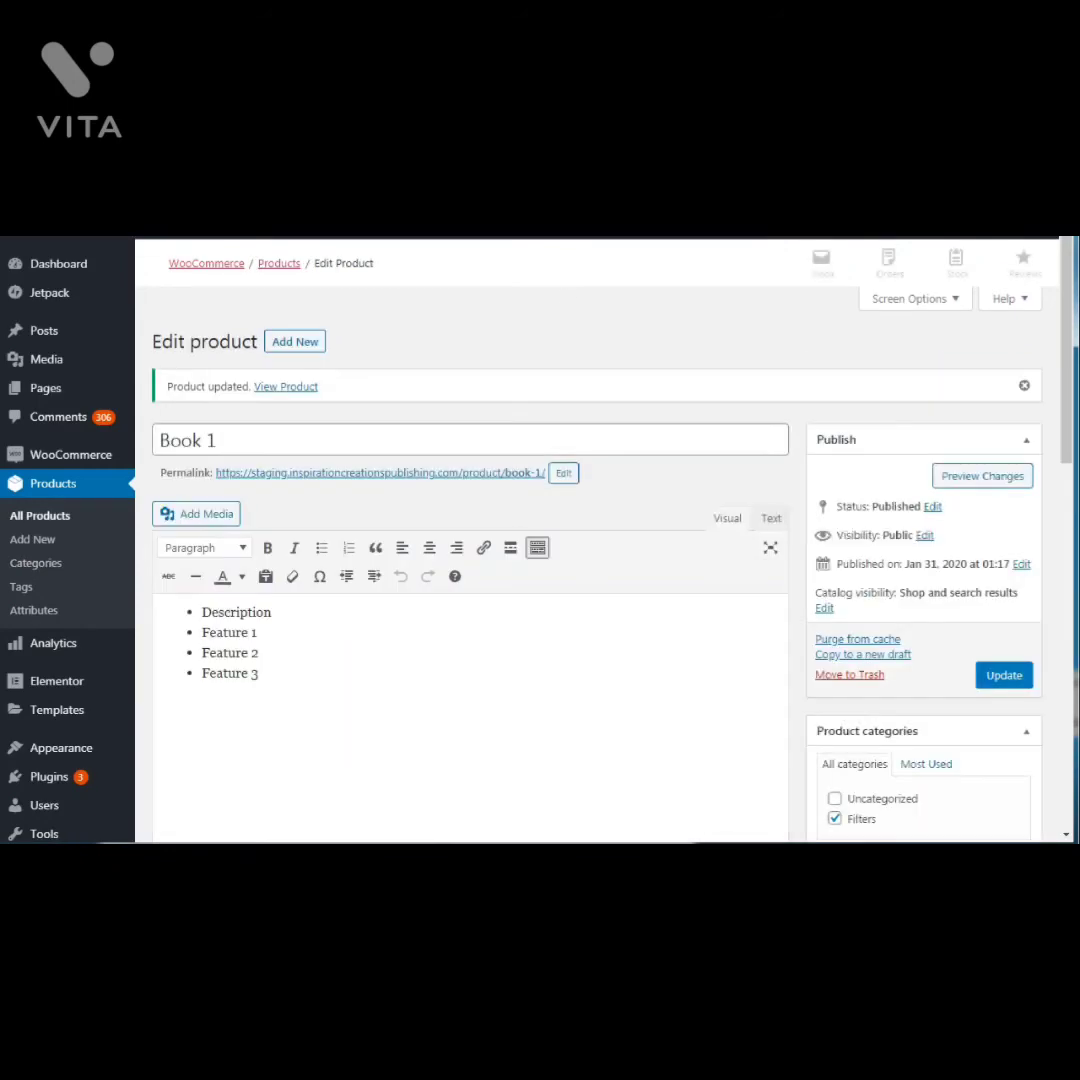
pyautogui.scroll(-4, 520, 540)
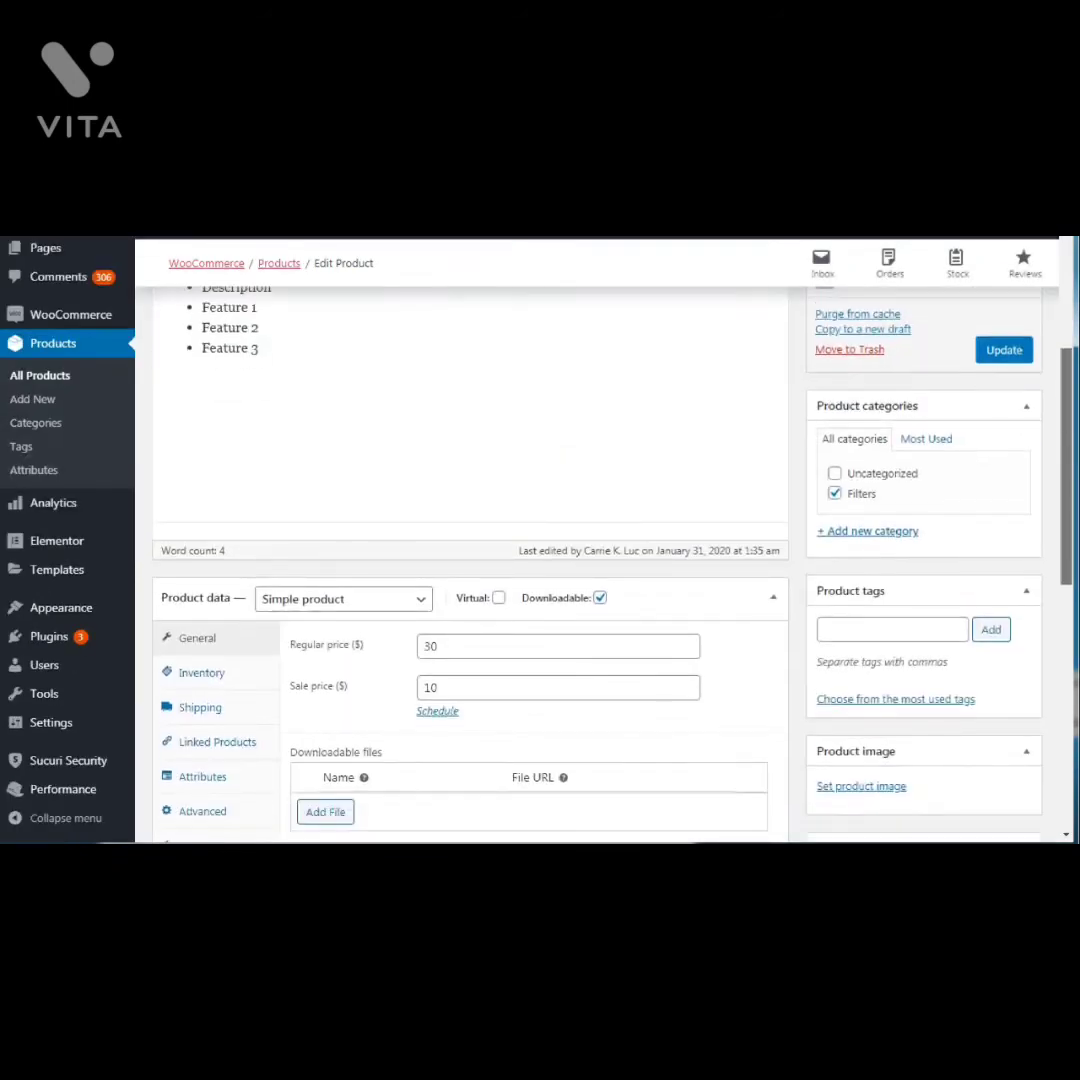
pyautogui.click(400, 172)
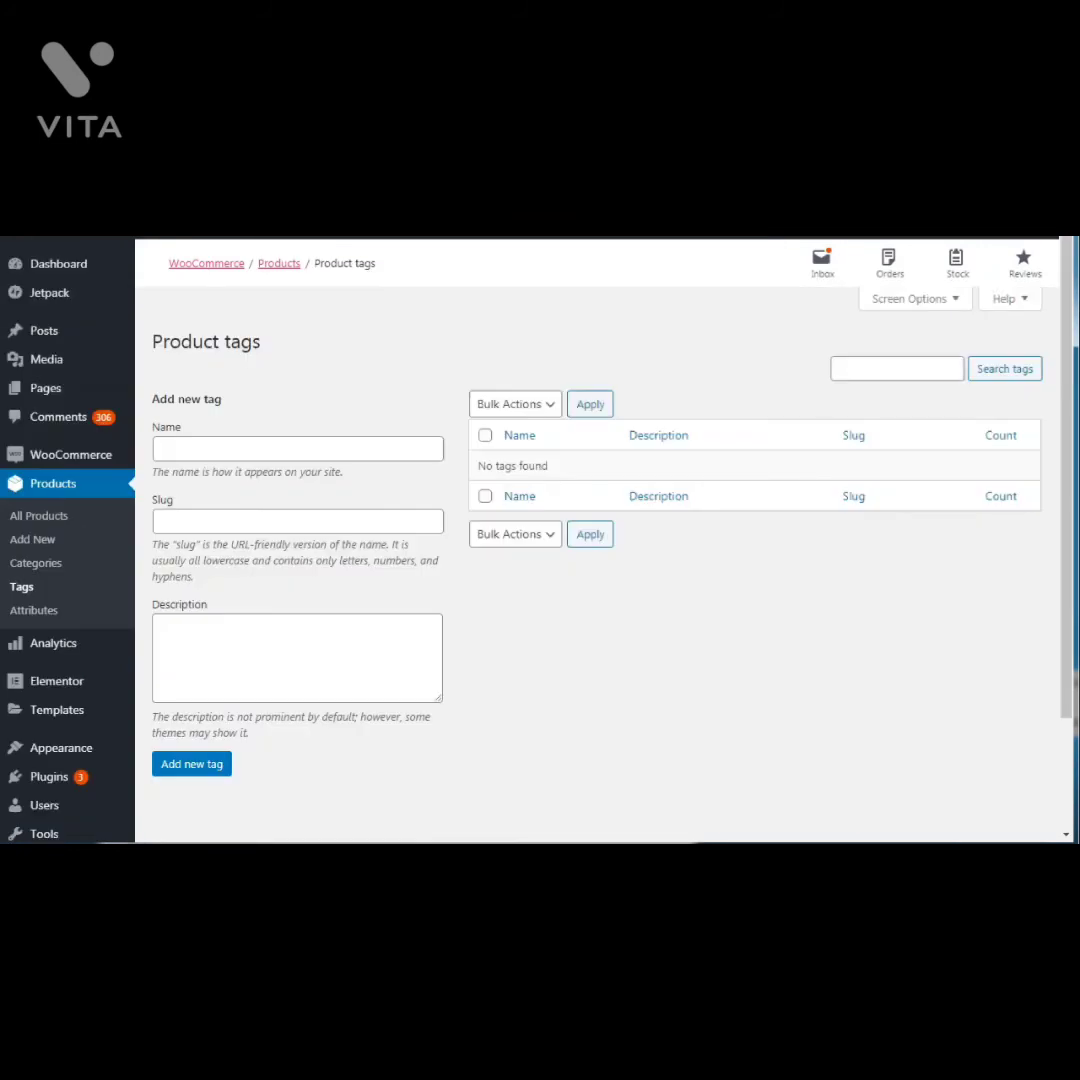
pyautogui.click(80, 172)
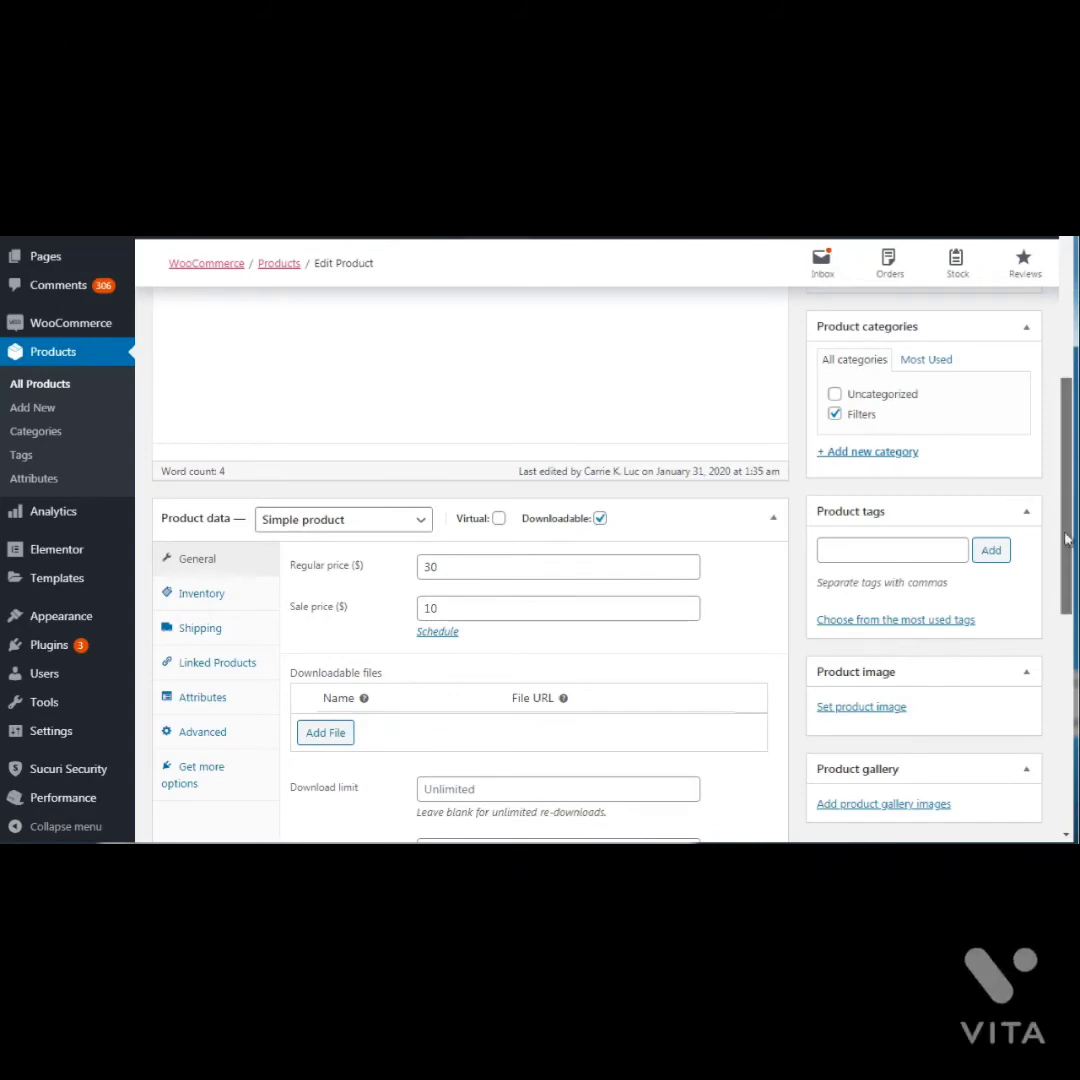
pyautogui.scroll(-2, 1066, 540)
pyautogui.click(860, 431)
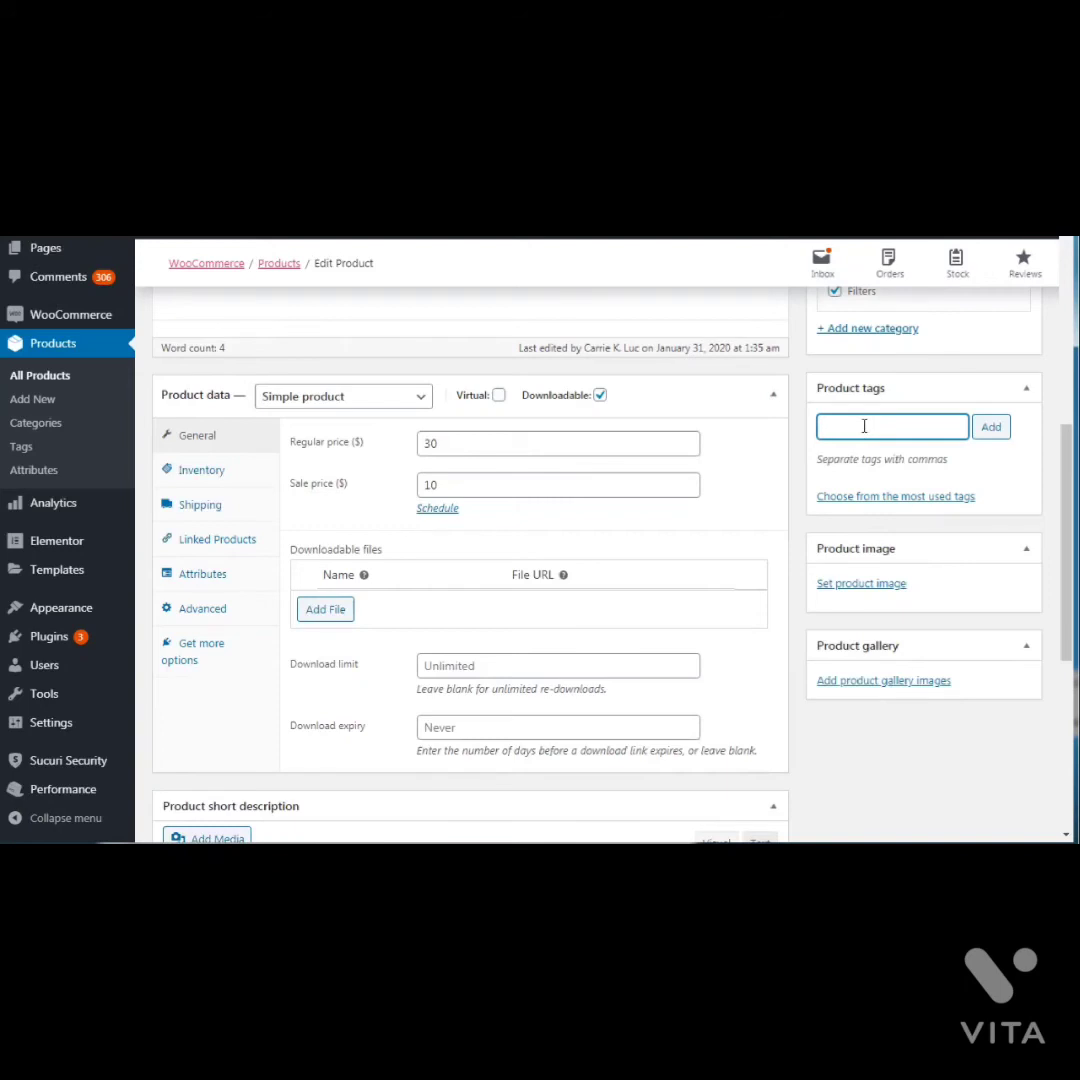
pyautogui.write('filters')
pyautogui.press('Return')
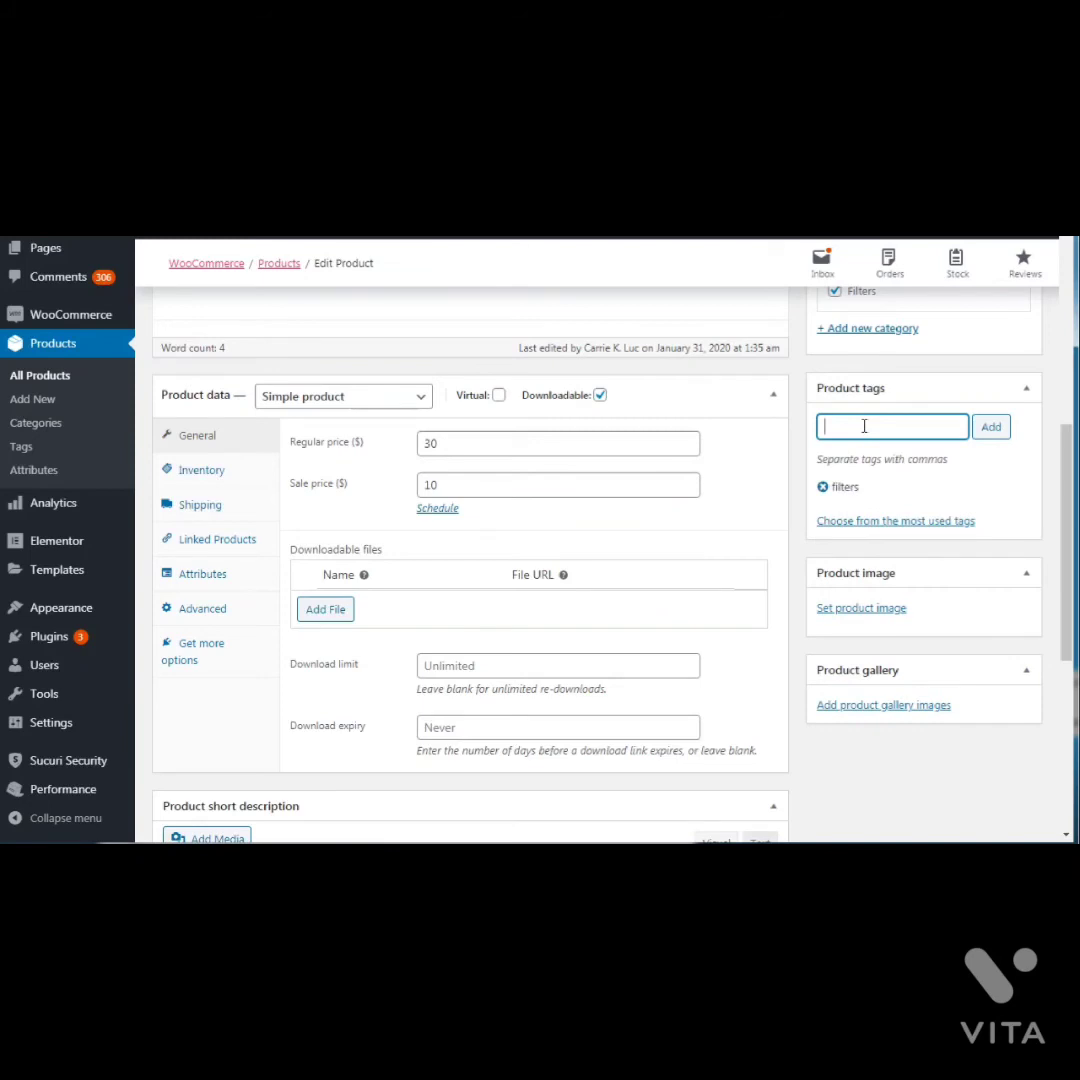
# Add the tags water and one year warranty to the product and save the update
pyautogui.write('water')
pyautogui.press('Return')
pyautogui.write('one year warranty')
pyautogui.press('Return')
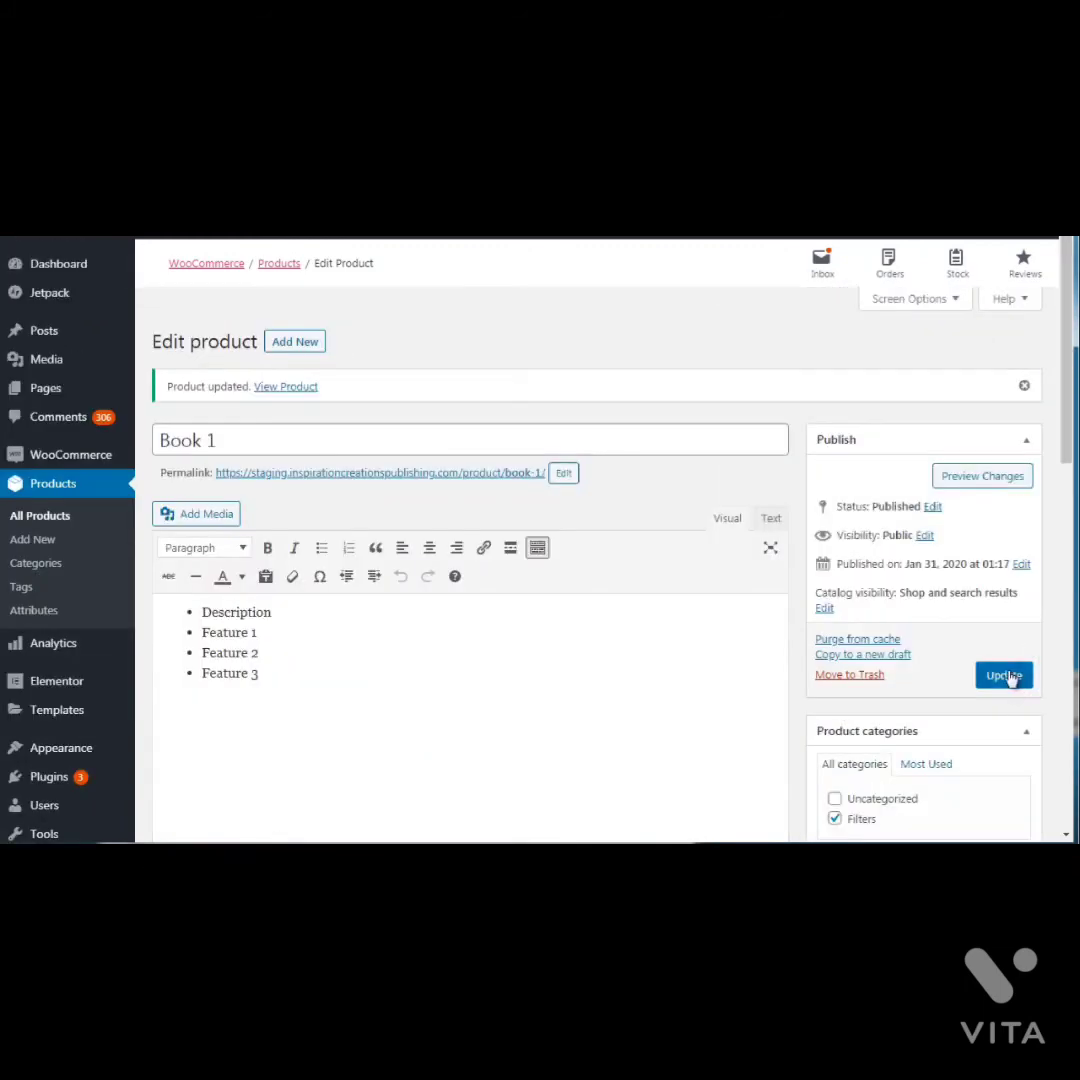
pyautogui.click(1004, 675)
# Open the product tags page in a new browser tab and review the tags created from the product
pyautogui.scroll(-2, 1055, 420)
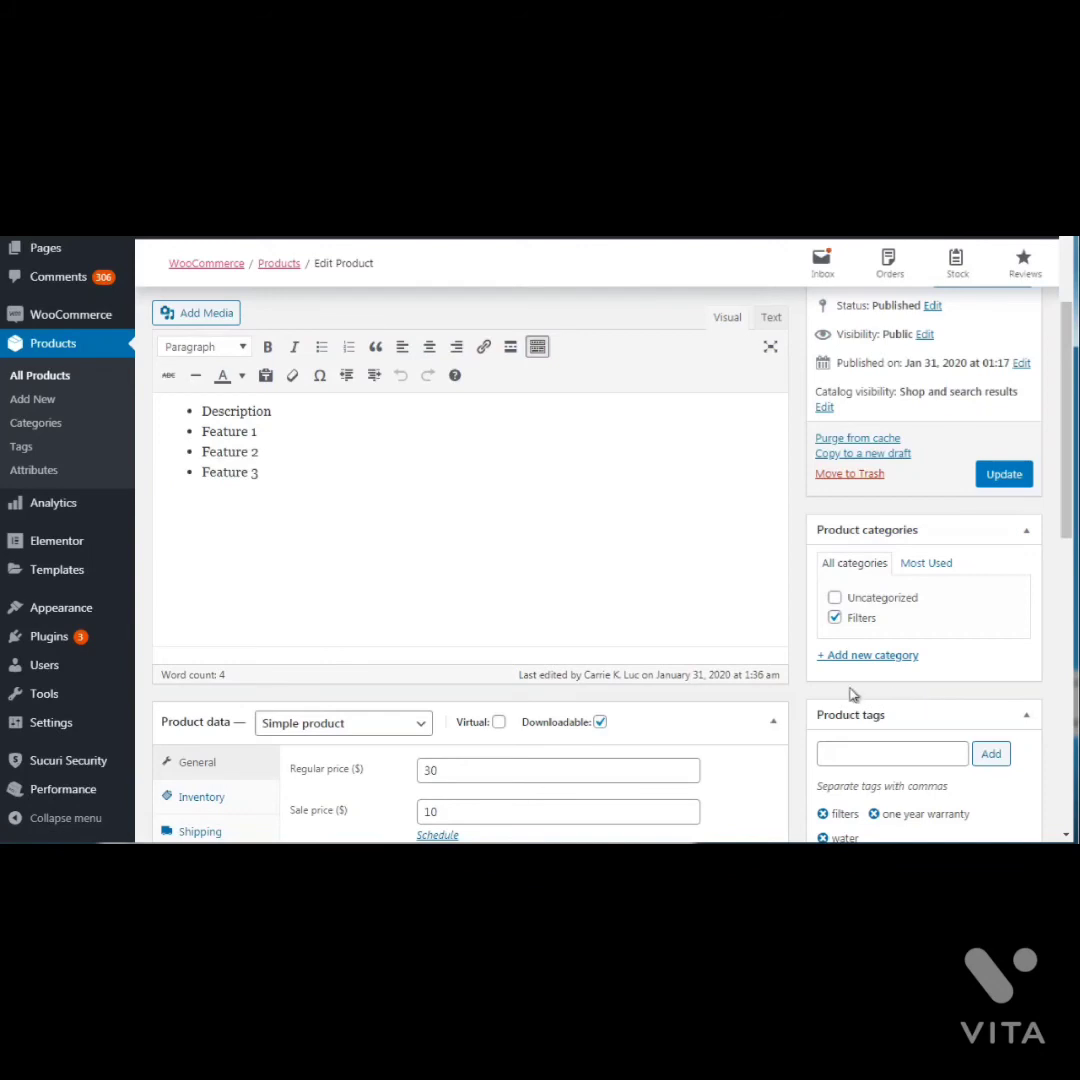
pyautogui.rightClick(38, 447)
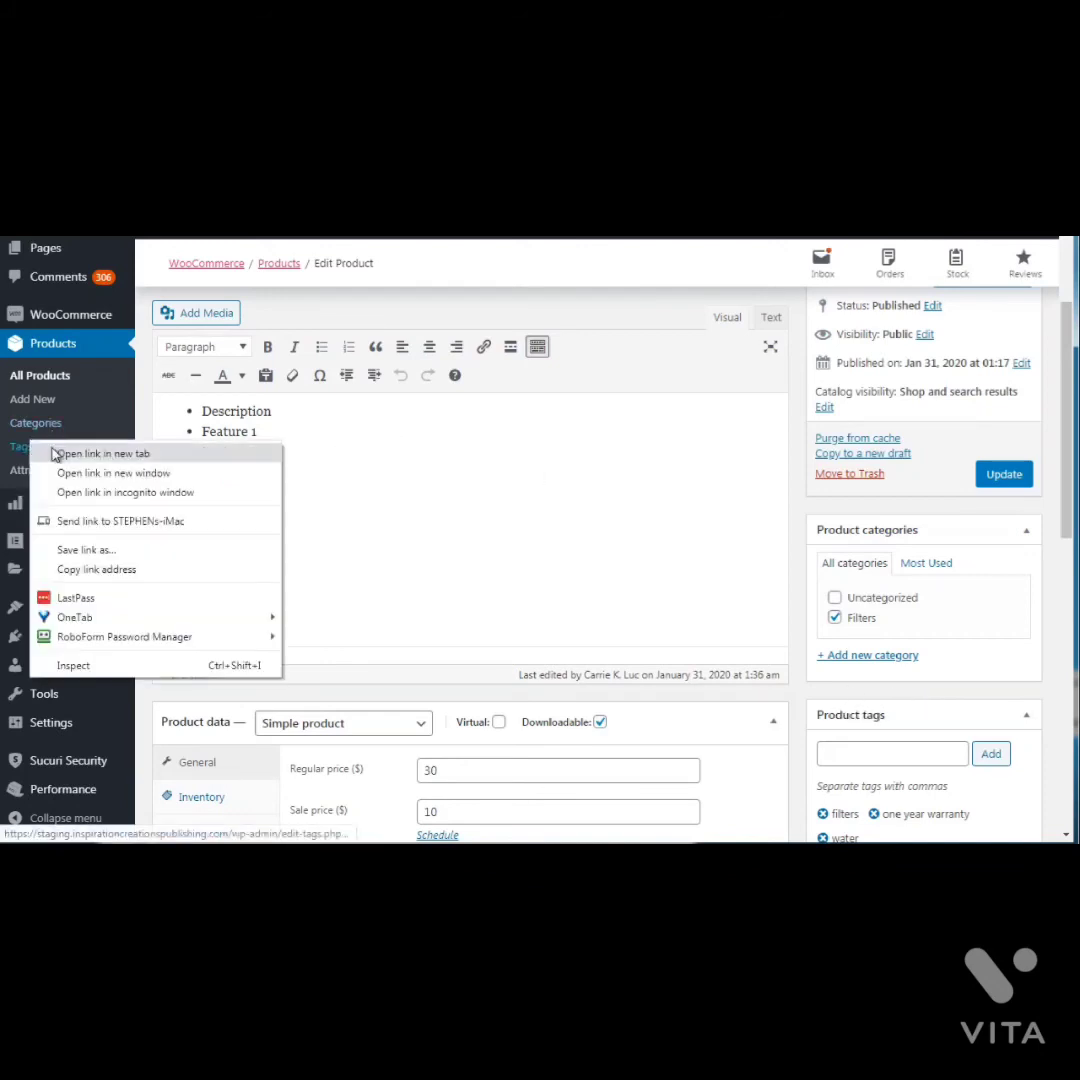
pyautogui.click(58, 455)
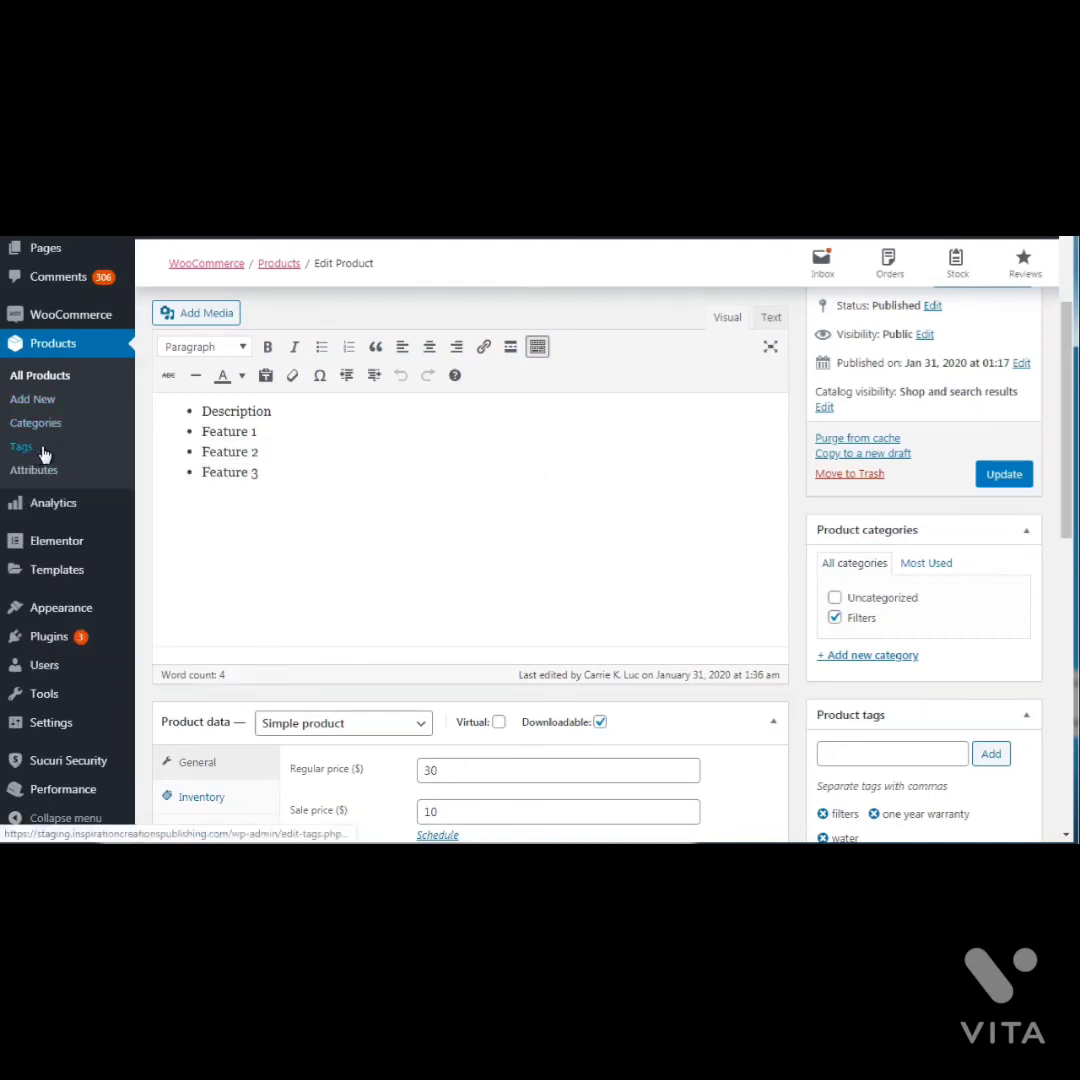
pyautogui.click(21, 447)
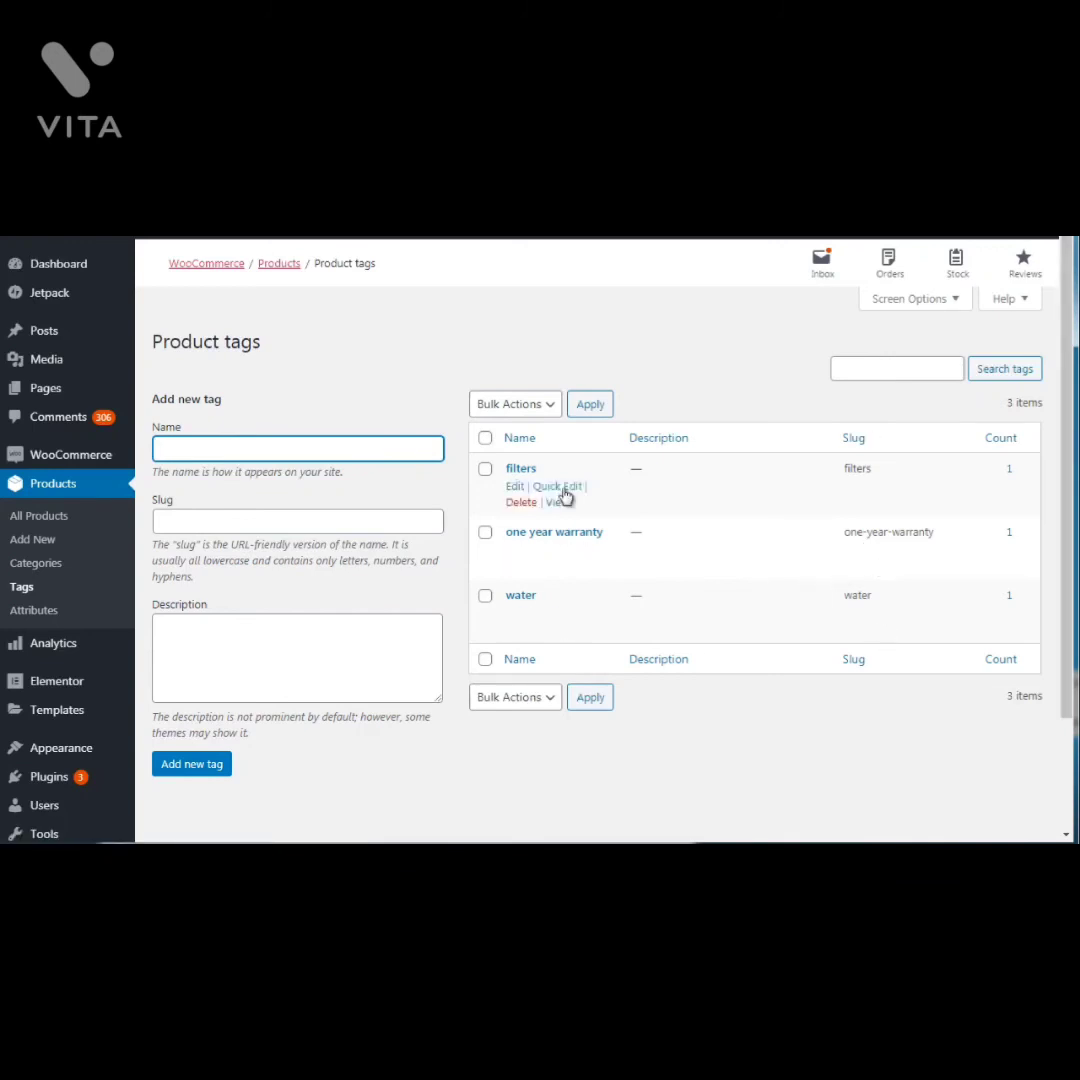
pyautogui.click(455, 401)
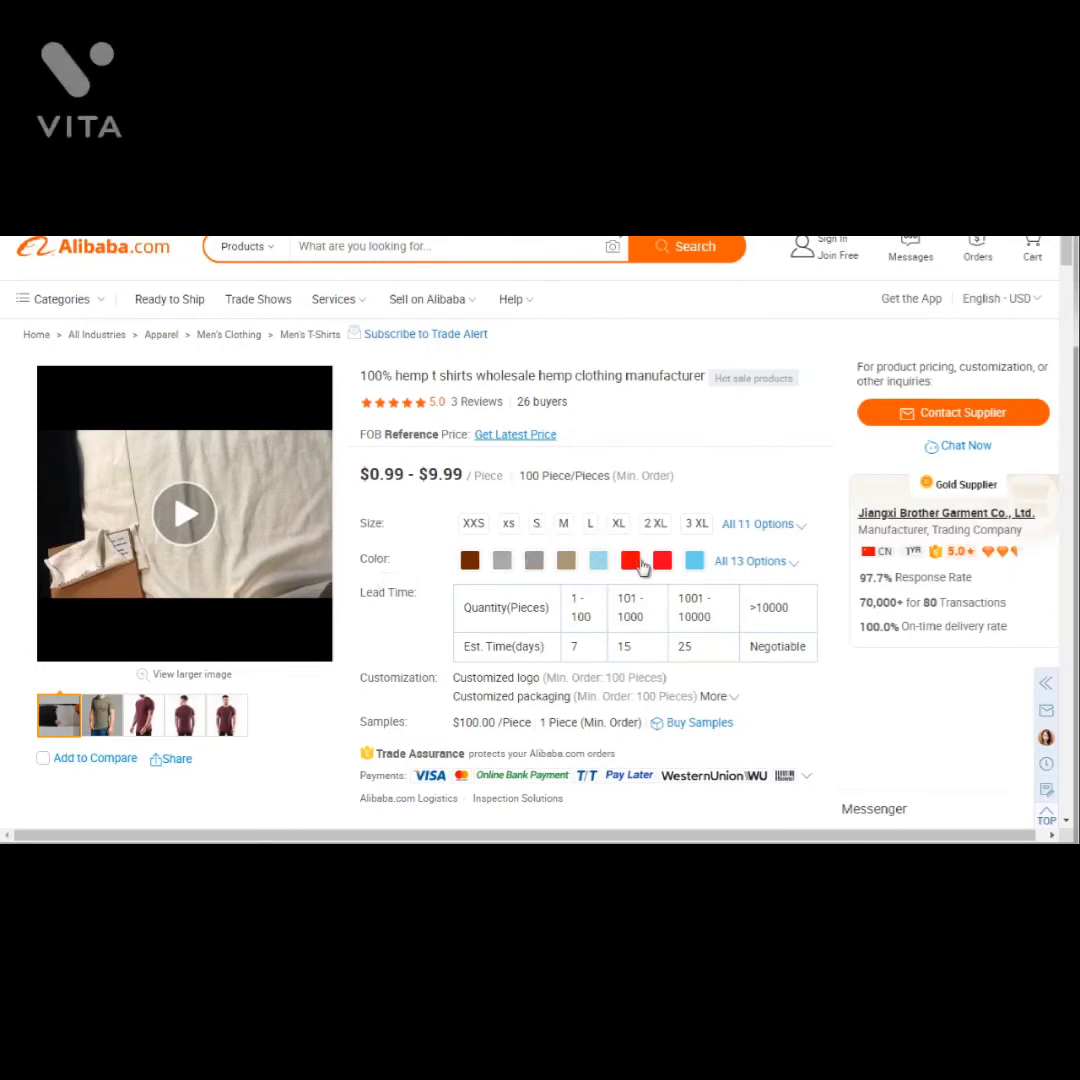
# Highlight the Size label on the Alibaba hemp T-shirt page to examine it as a product attribute example
pyautogui.doubleClick(388, 527)
pyautogui.click(385, 525)
pyautogui.moveTo(383, 524); pyautogui.dragTo(360, 524)
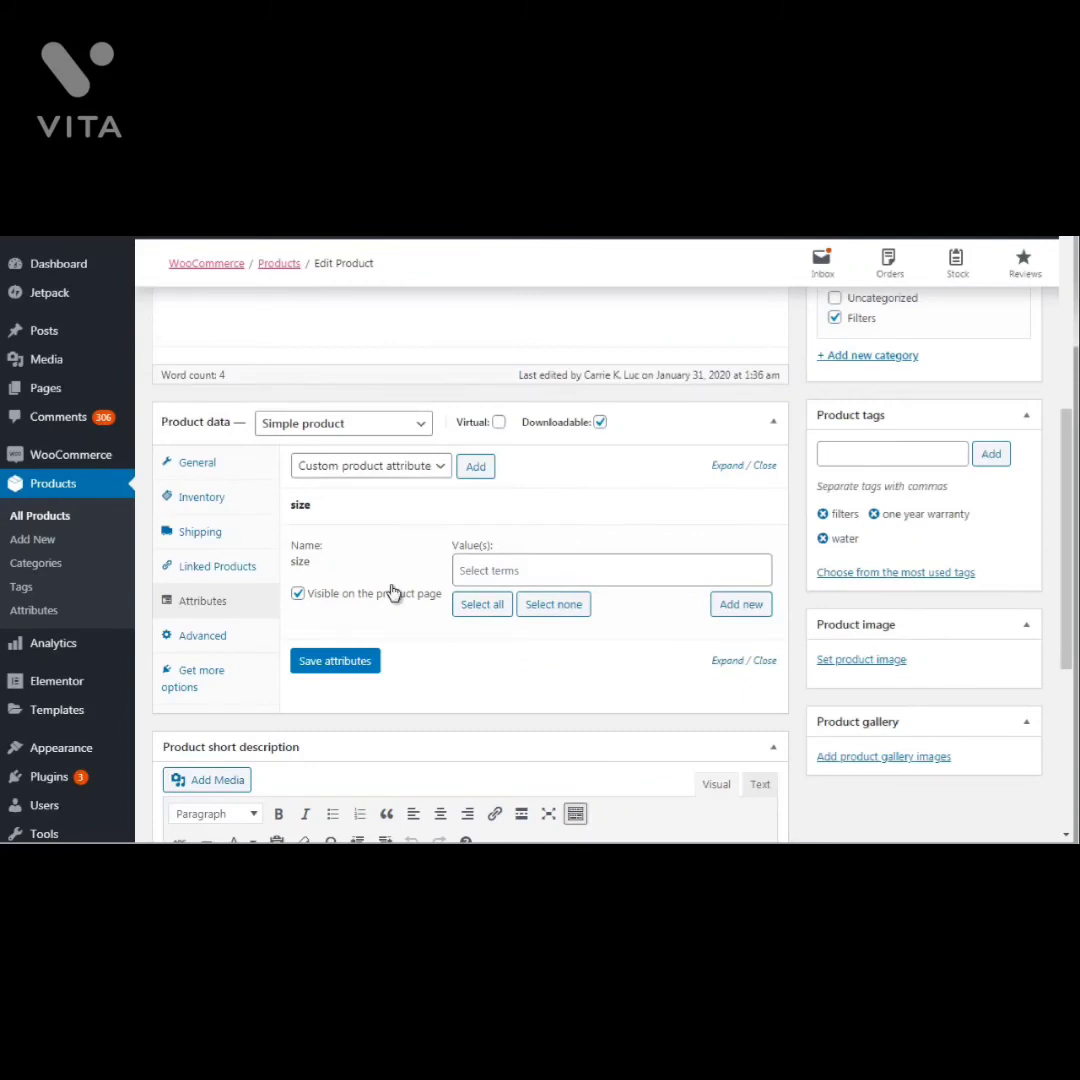
pyautogui.click(764, 660)
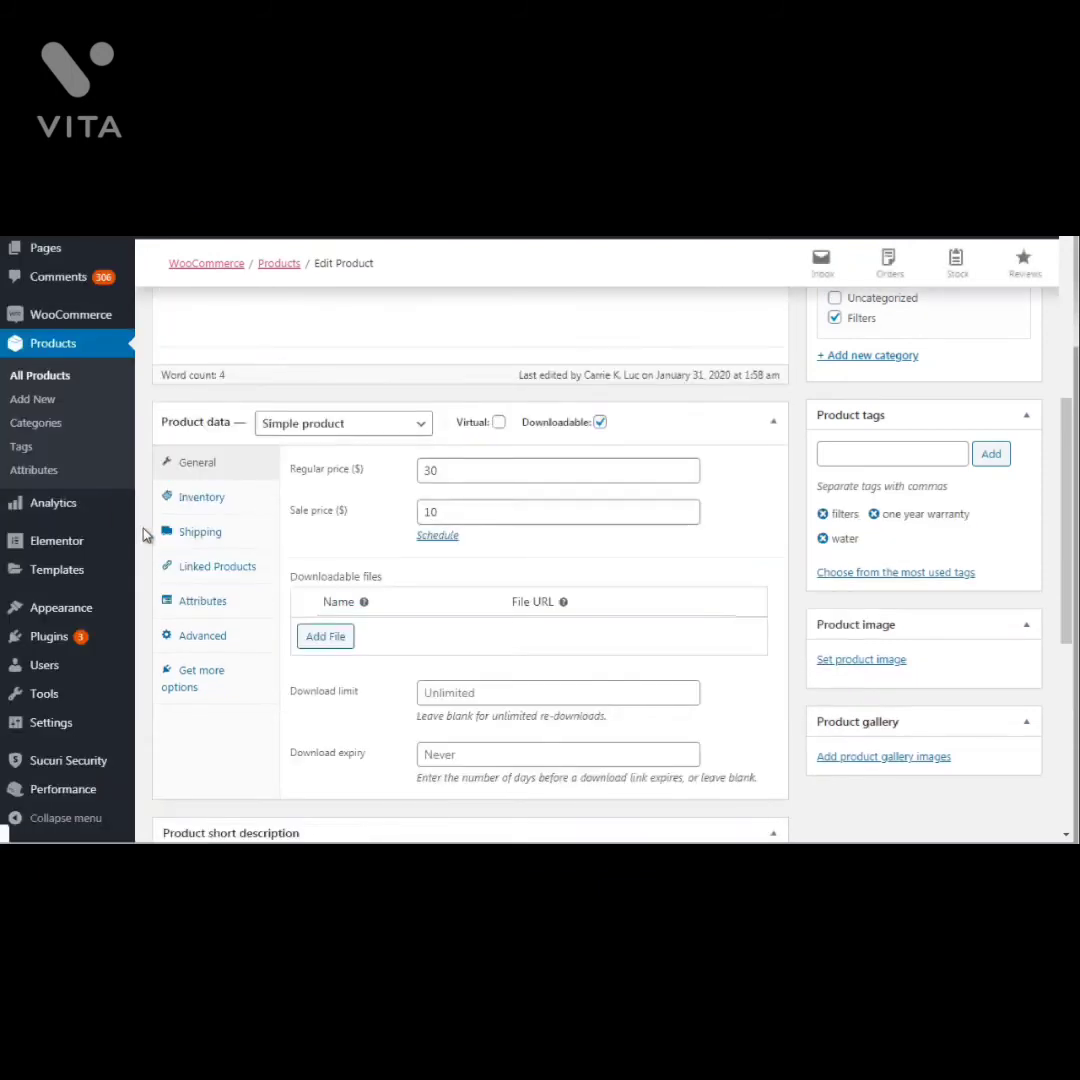
pyautogui.rightClick(48, 470)
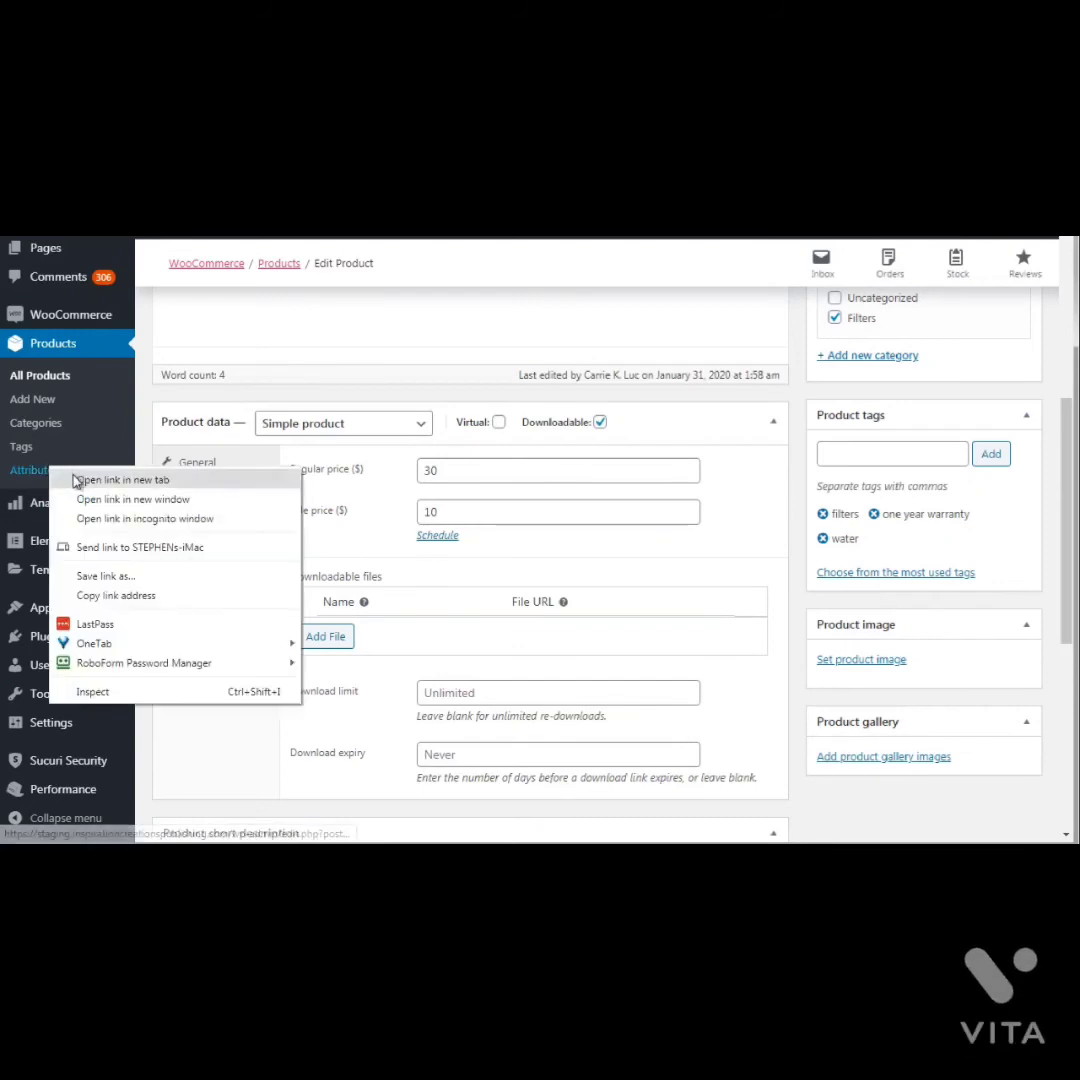
pyautogui.click(140, 443)
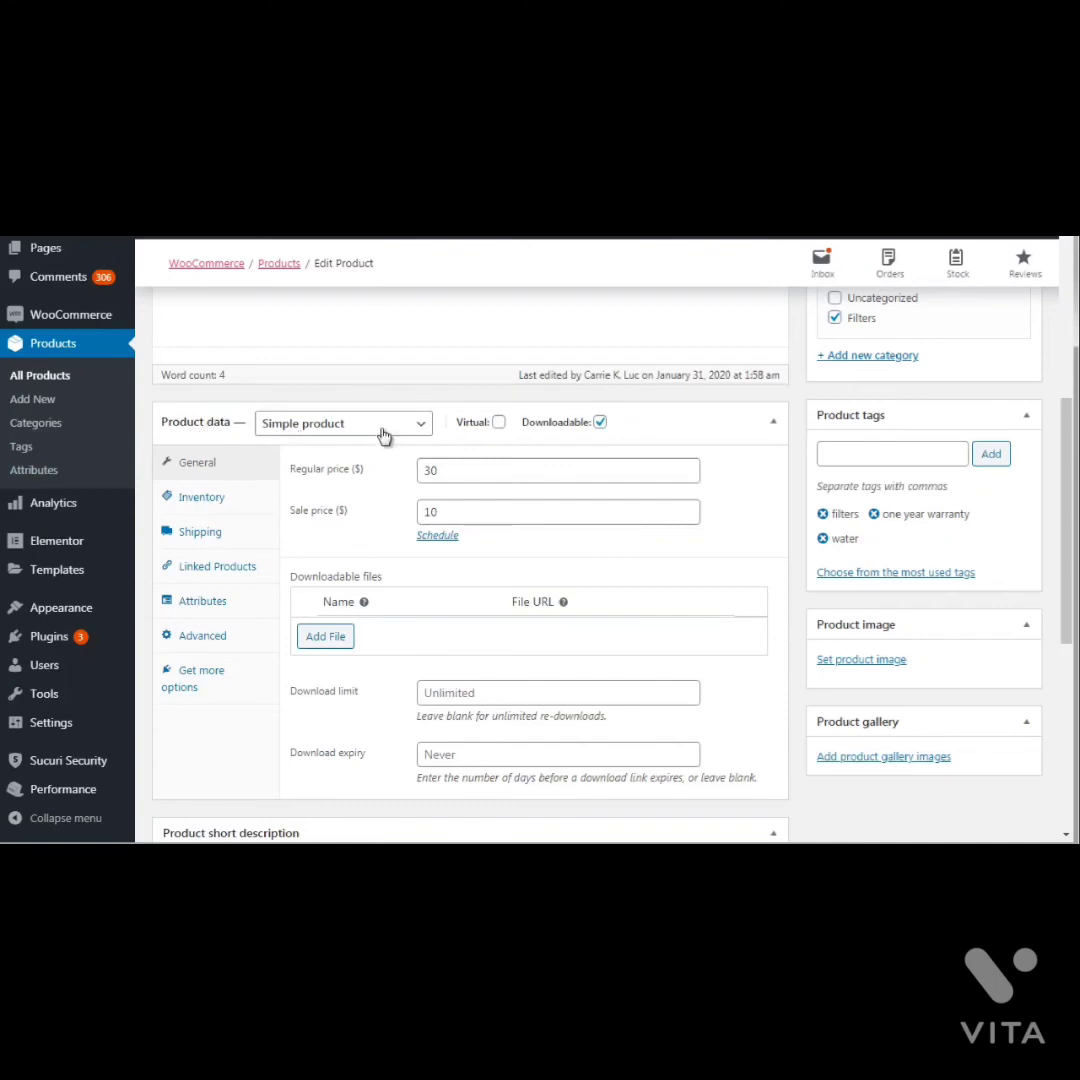
# Add the existing size attribute to the Book 1 product's attributes
pyautogui.click(205, 601)
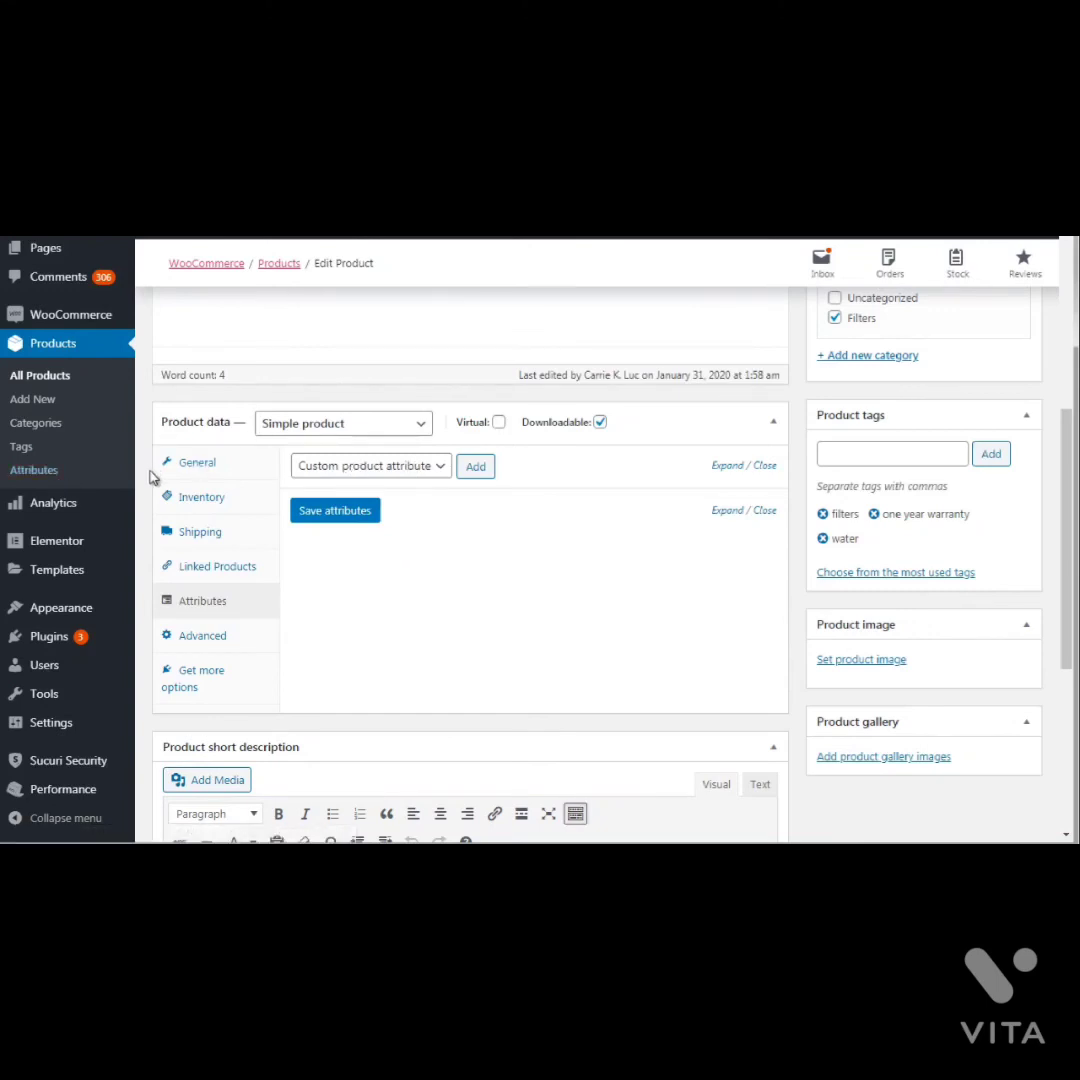
pyautogui.click(376, 470)
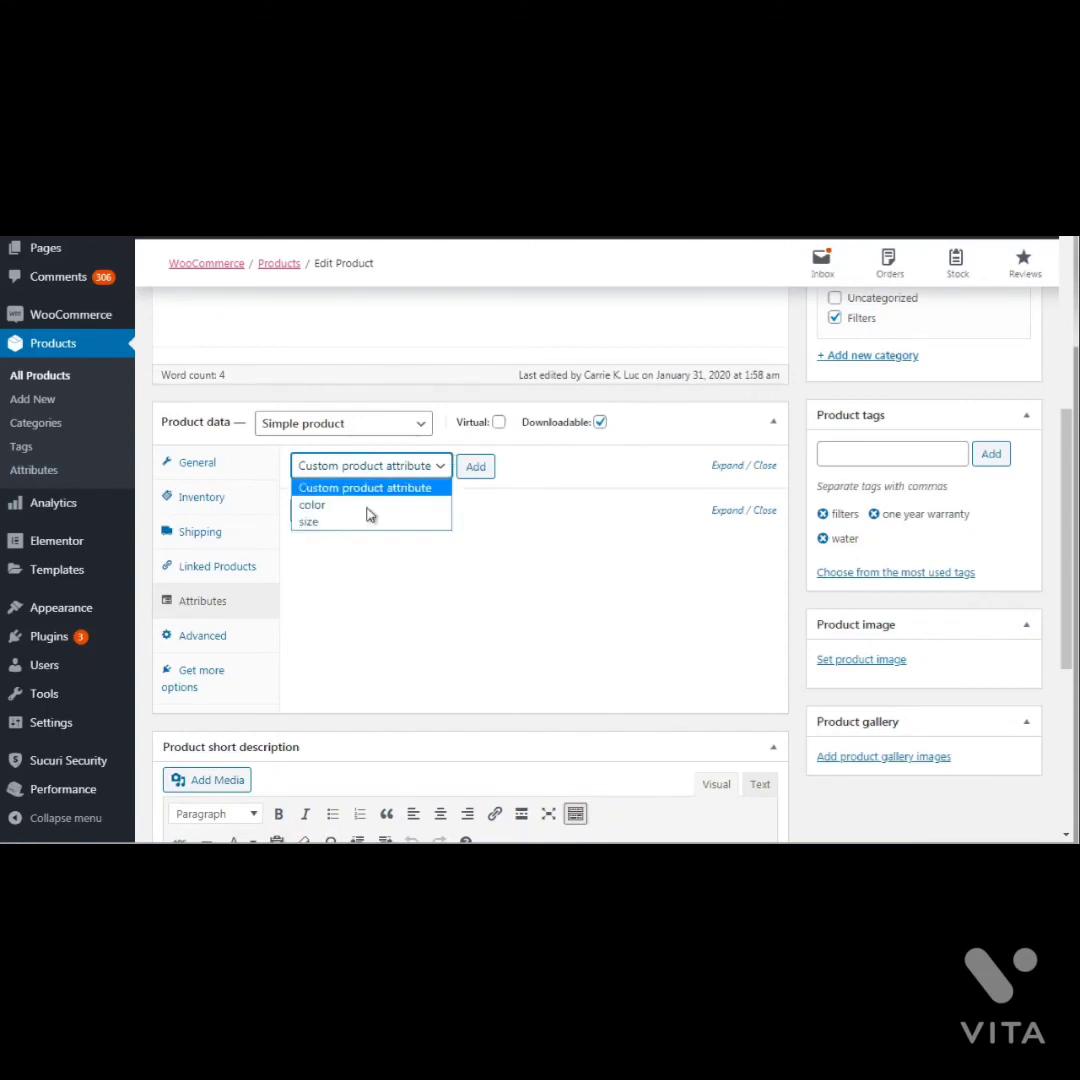
pyautogui.click(362, 522)
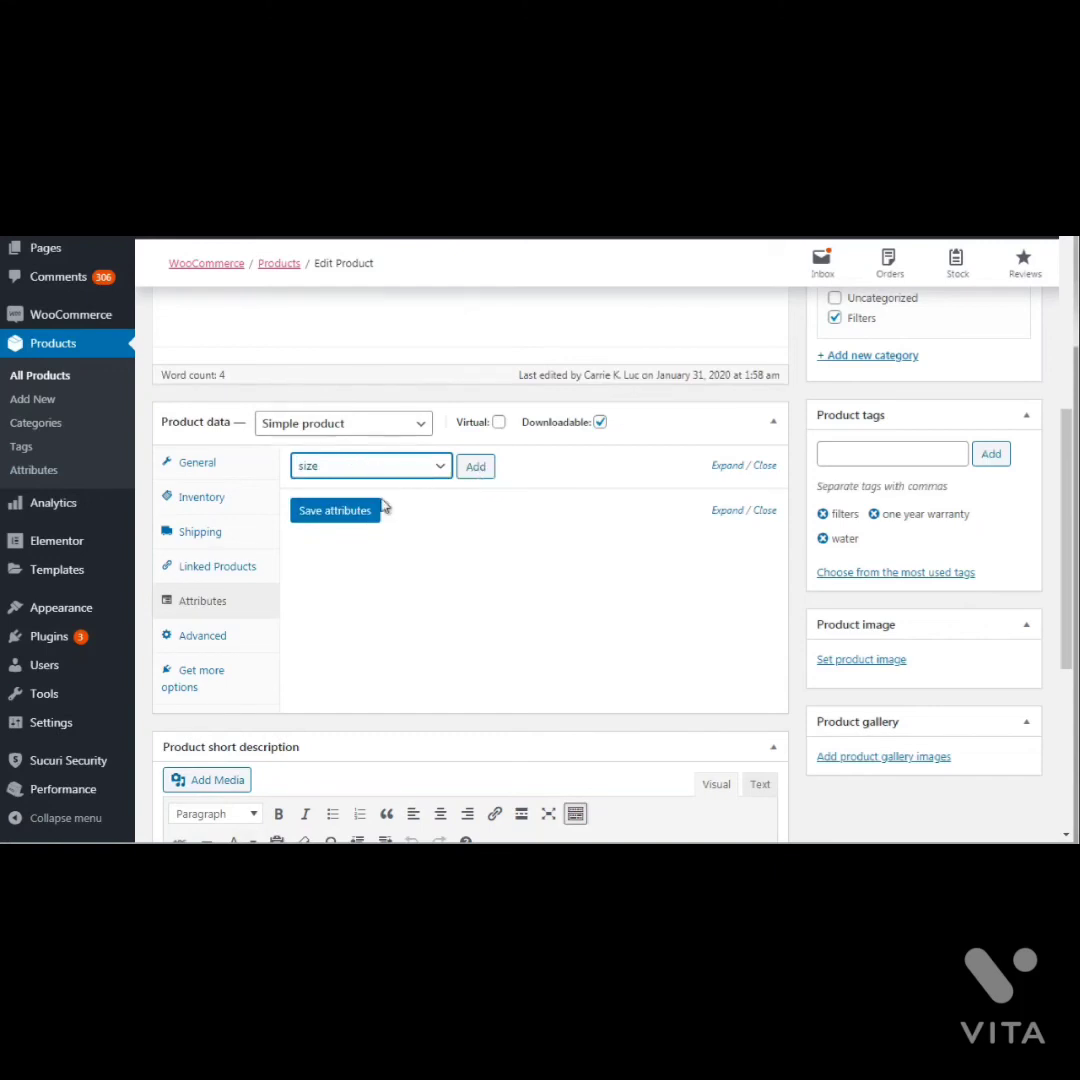
pyautogui.click(489, 474)
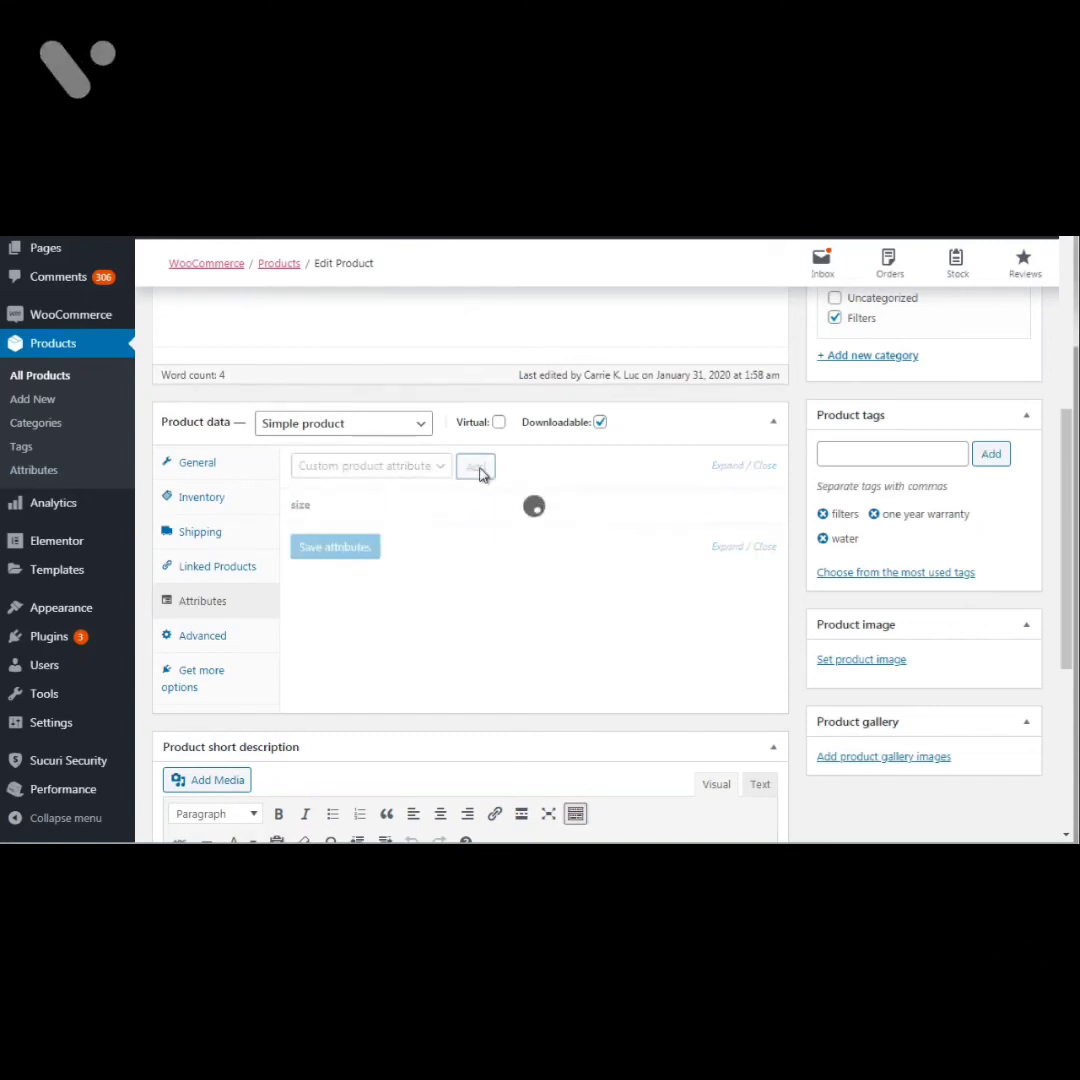
pyautogui.click(547, 573)
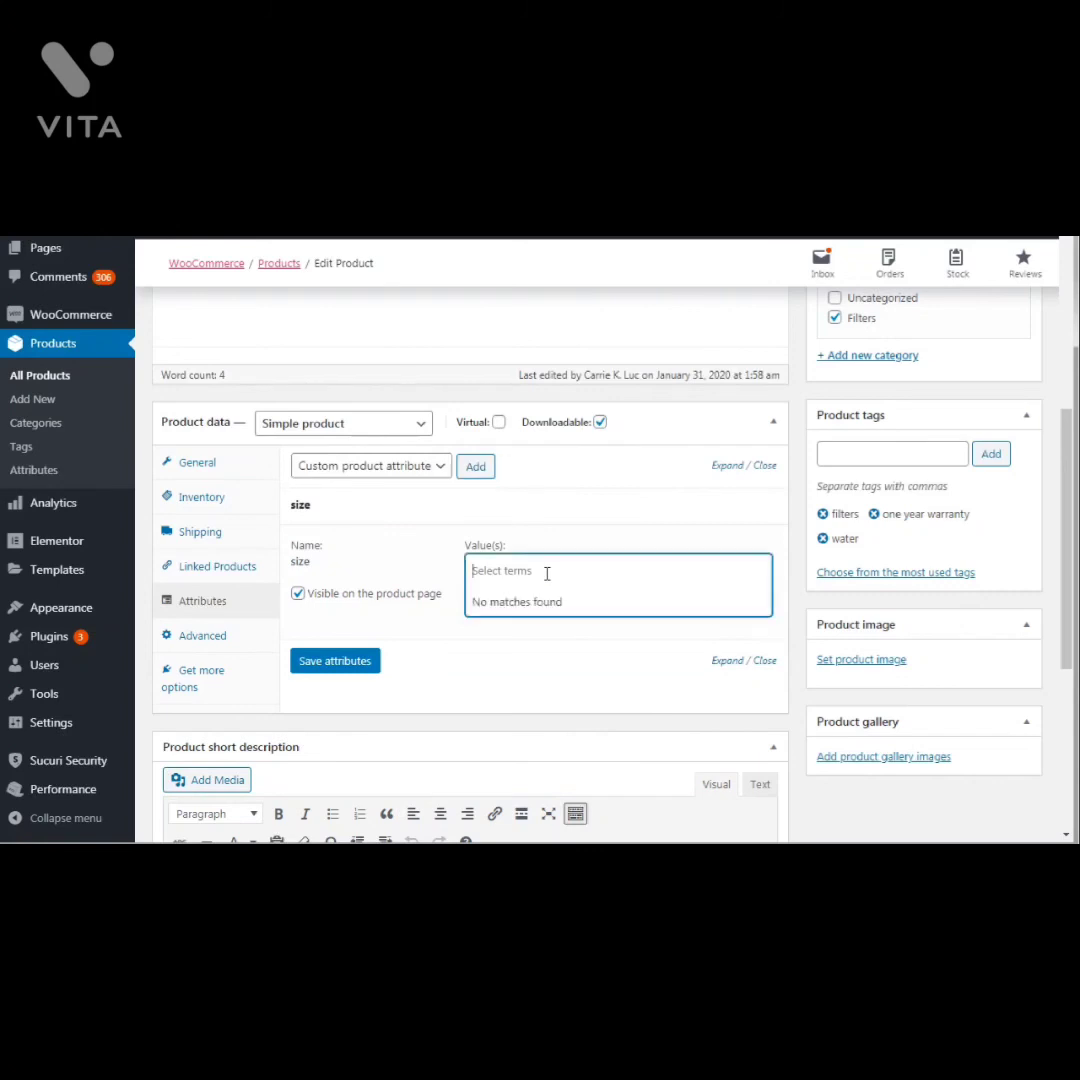
pyautogui.click(797, 516)
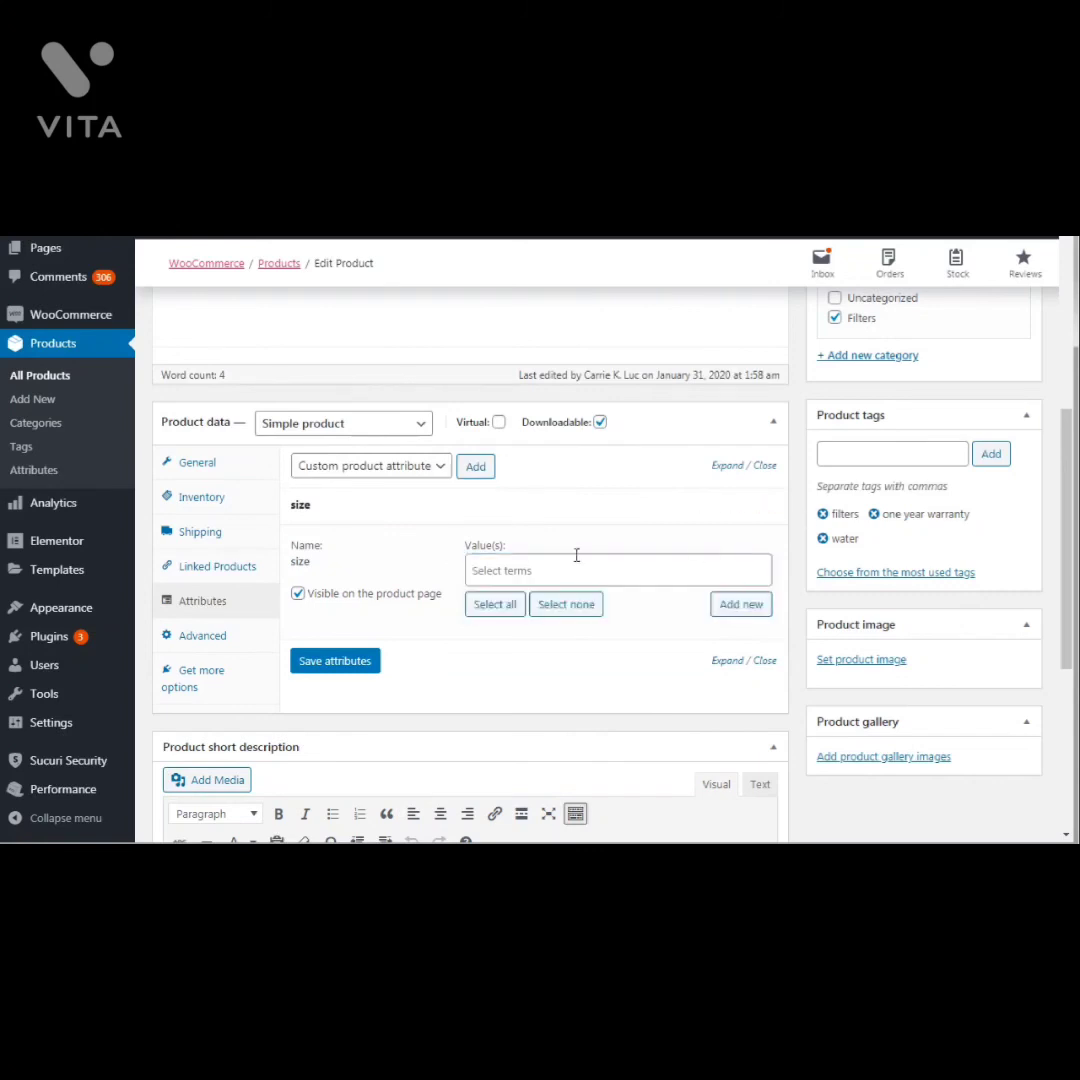
pyautogui.click(489, 571)
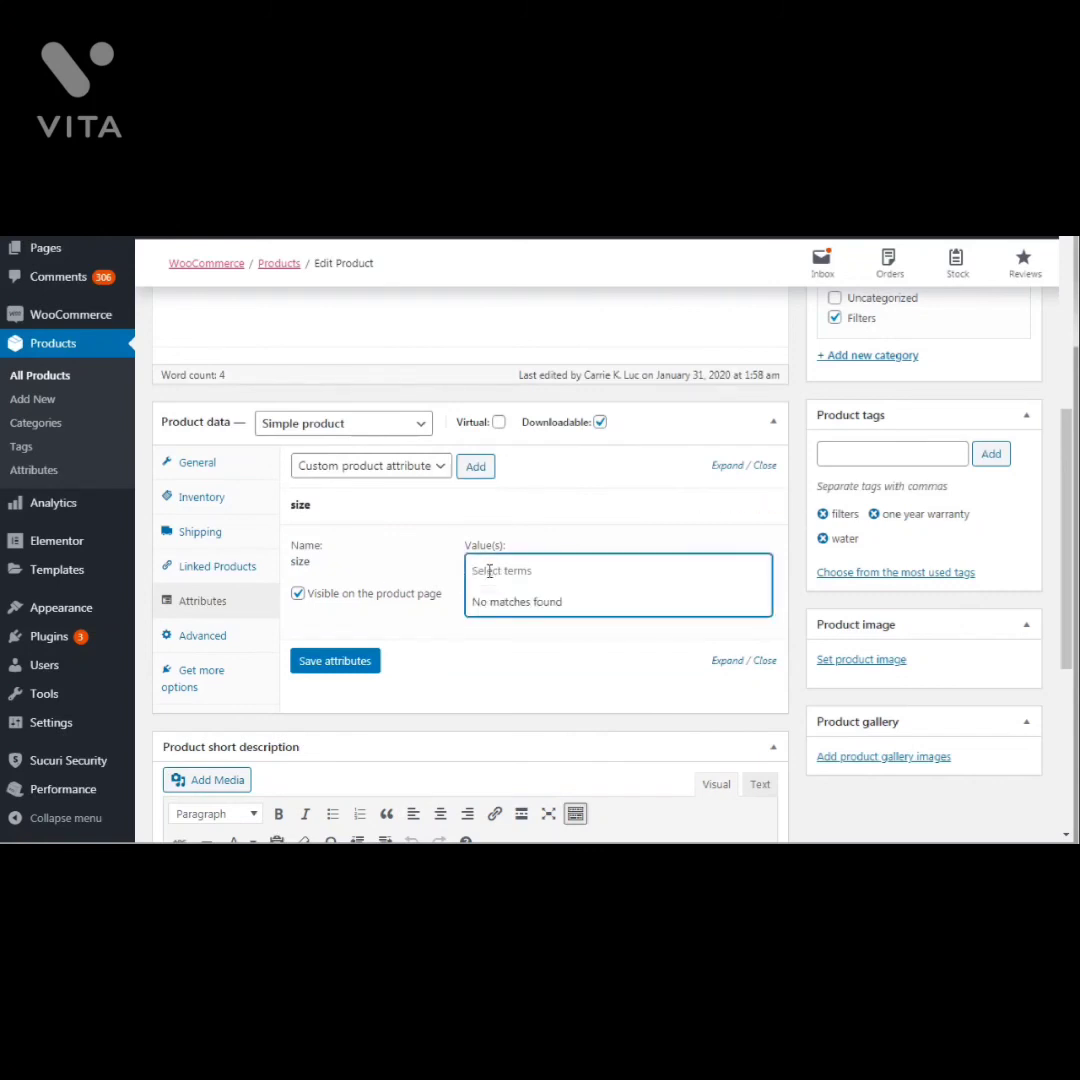
pyautogui.write('small')
pyautogui.doubleClick(489, 571)
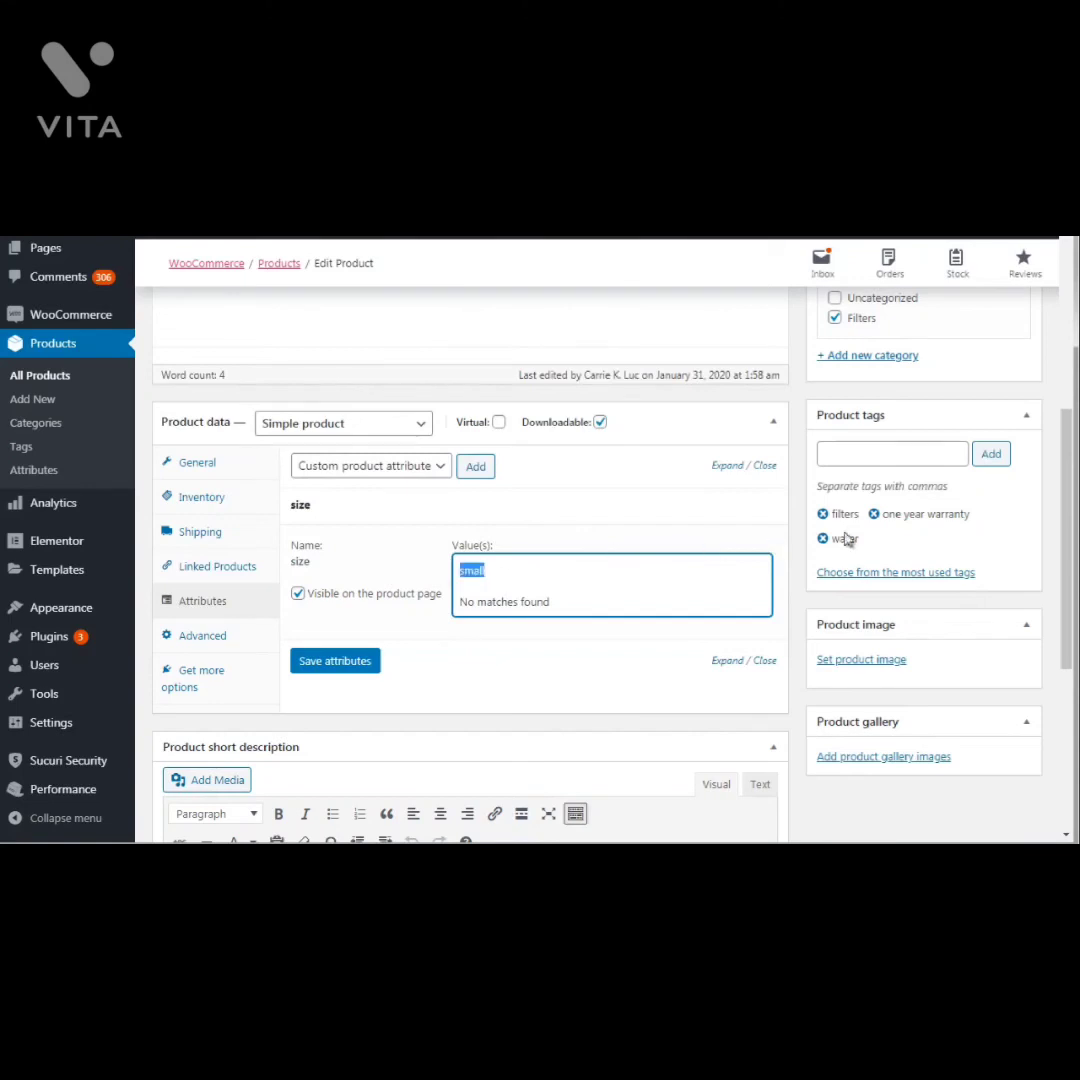
pyautogui.click(785, 566)
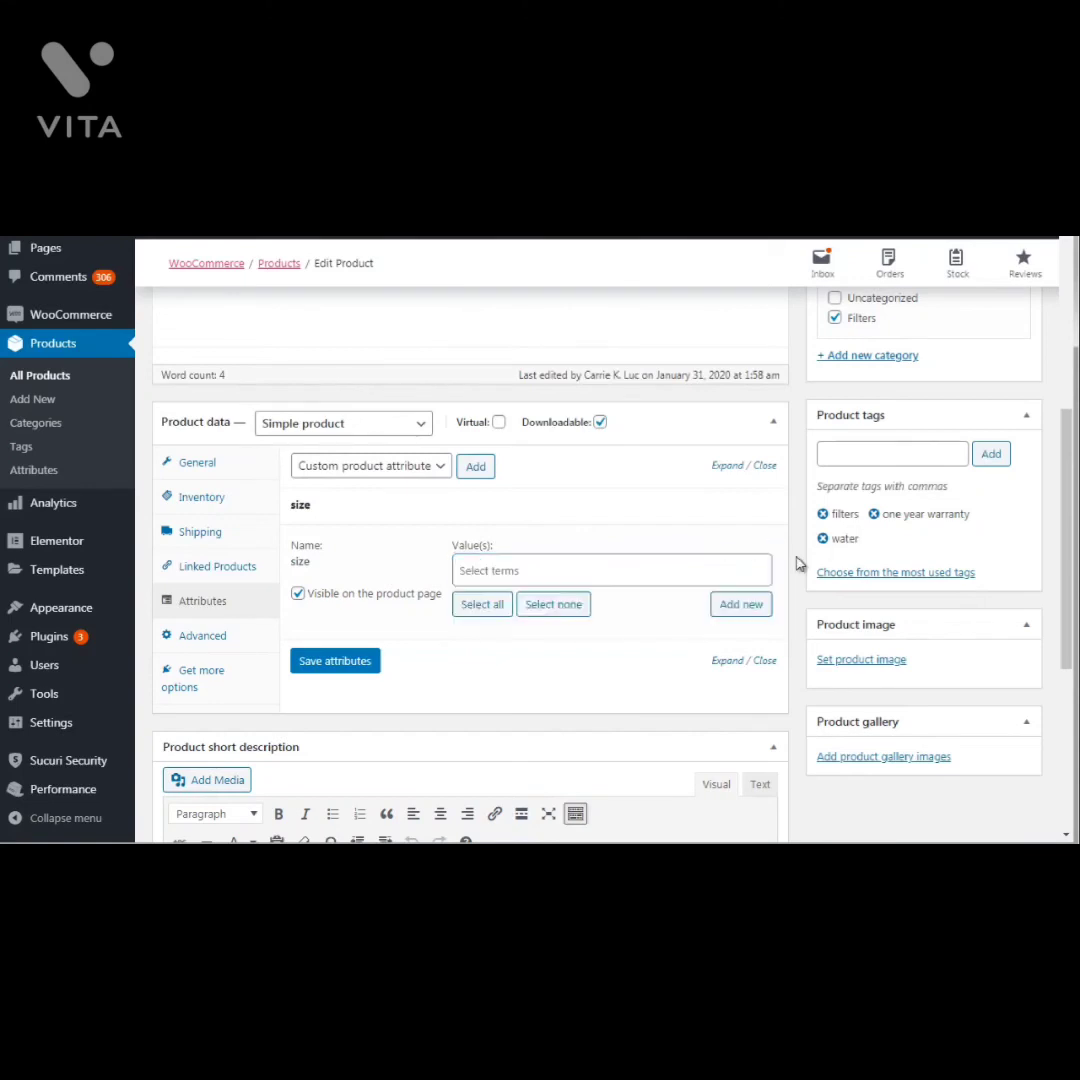
# Create the new term small as a value of the product's size attribute
pyautogui.click(741, 605)
pyautogui.write('small')
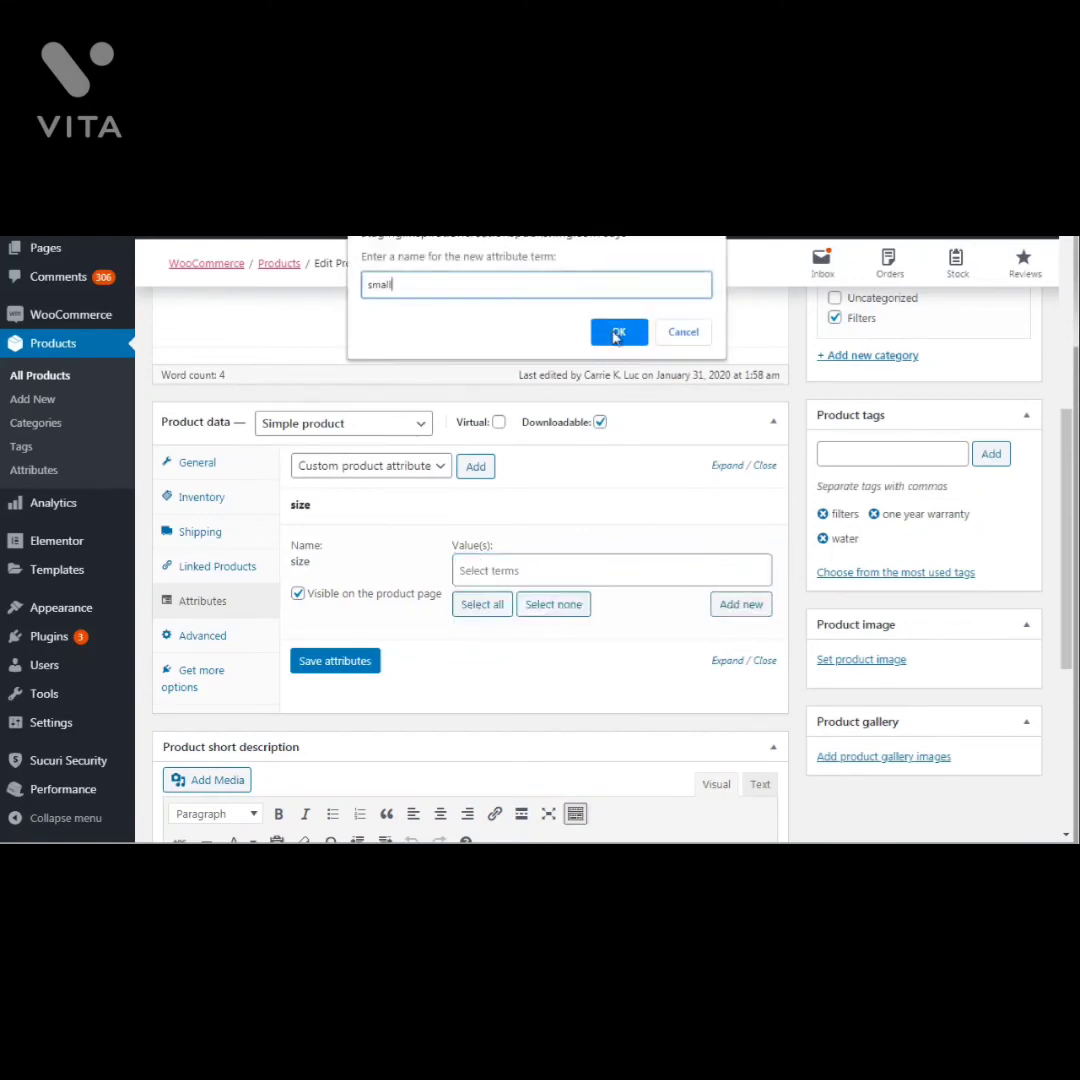
pyautogui.click(618, 333)
pyautogui.click(538, 577)
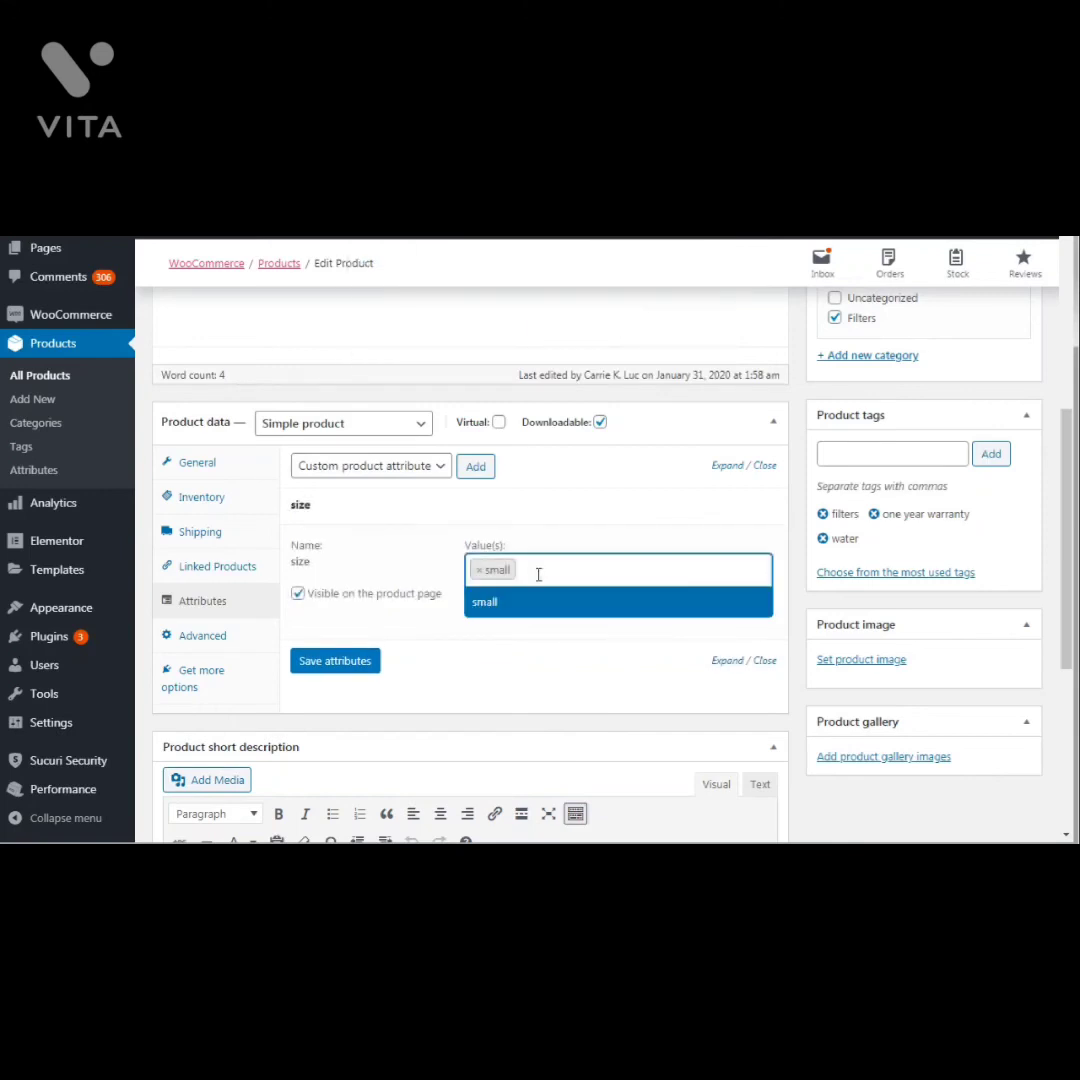
pyautogui.write('medium')
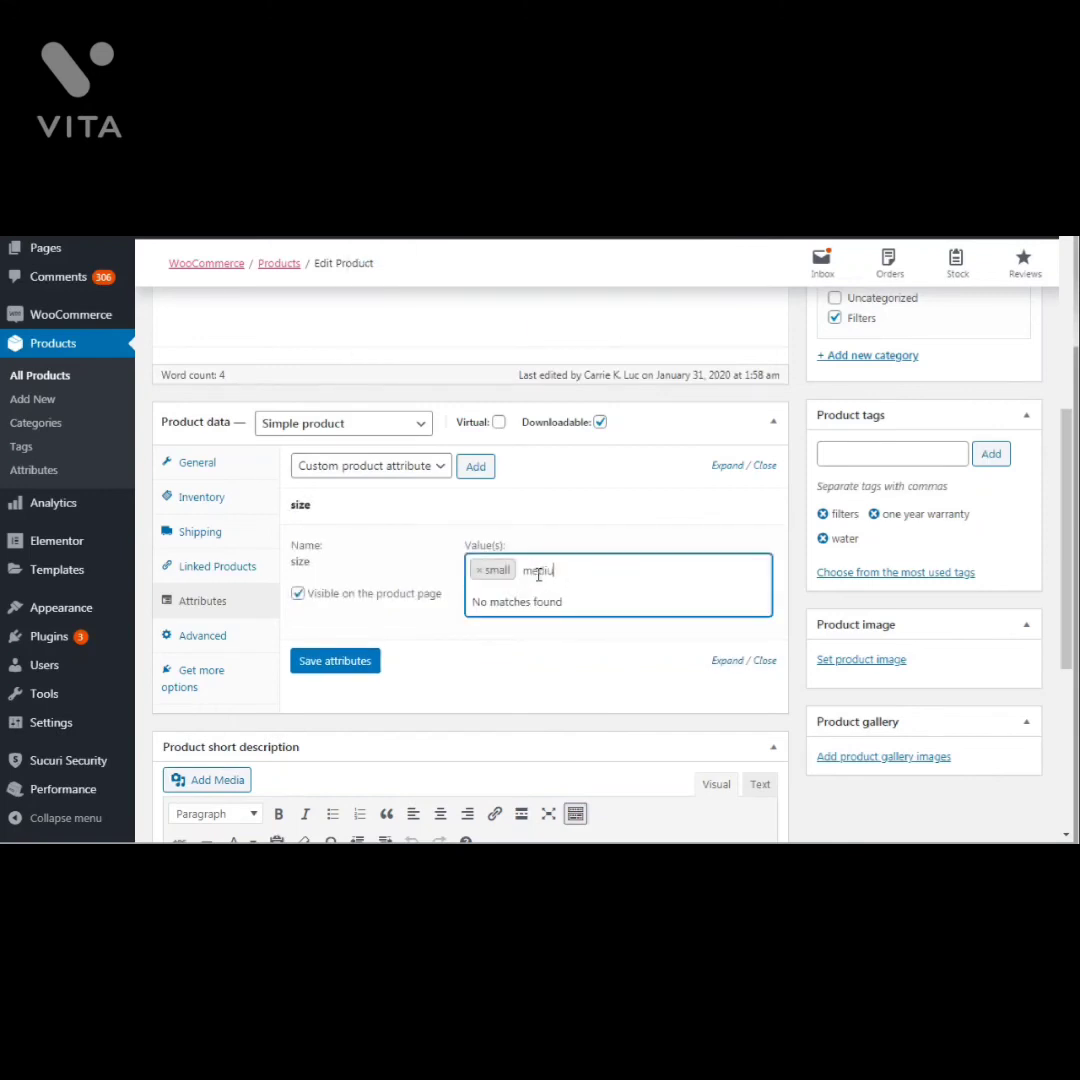
pyautogui.click(785, 621)
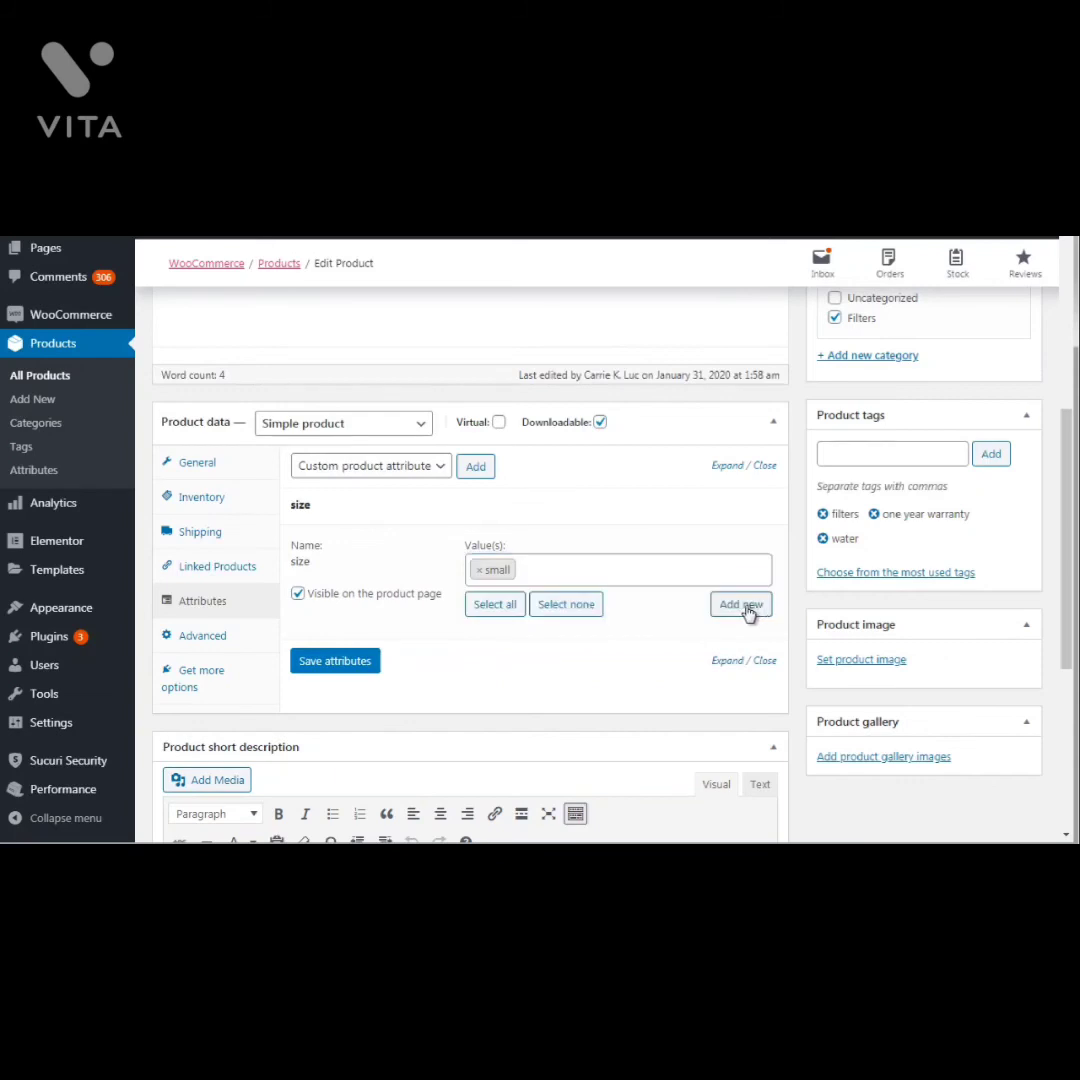
# Create the new term medium as a value of the product's size attribute
pyautogui.click(748, 610)
pyautogui.write('medium')
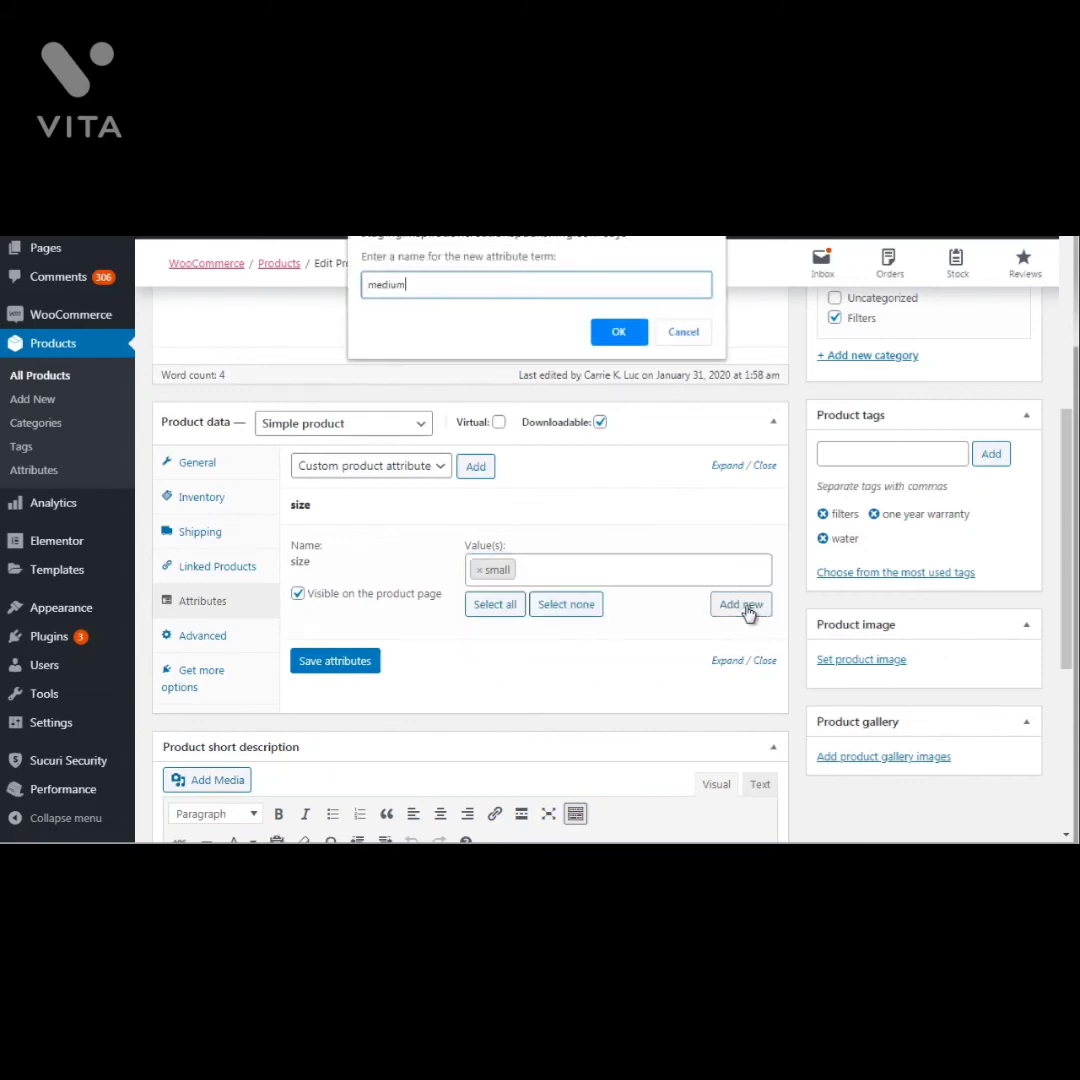
pyautogui.click(618, 331)
# Copy the entered text large and use it to create a new size attribute term
pyautogui.click(629, 568)
pyautogui.write('large')
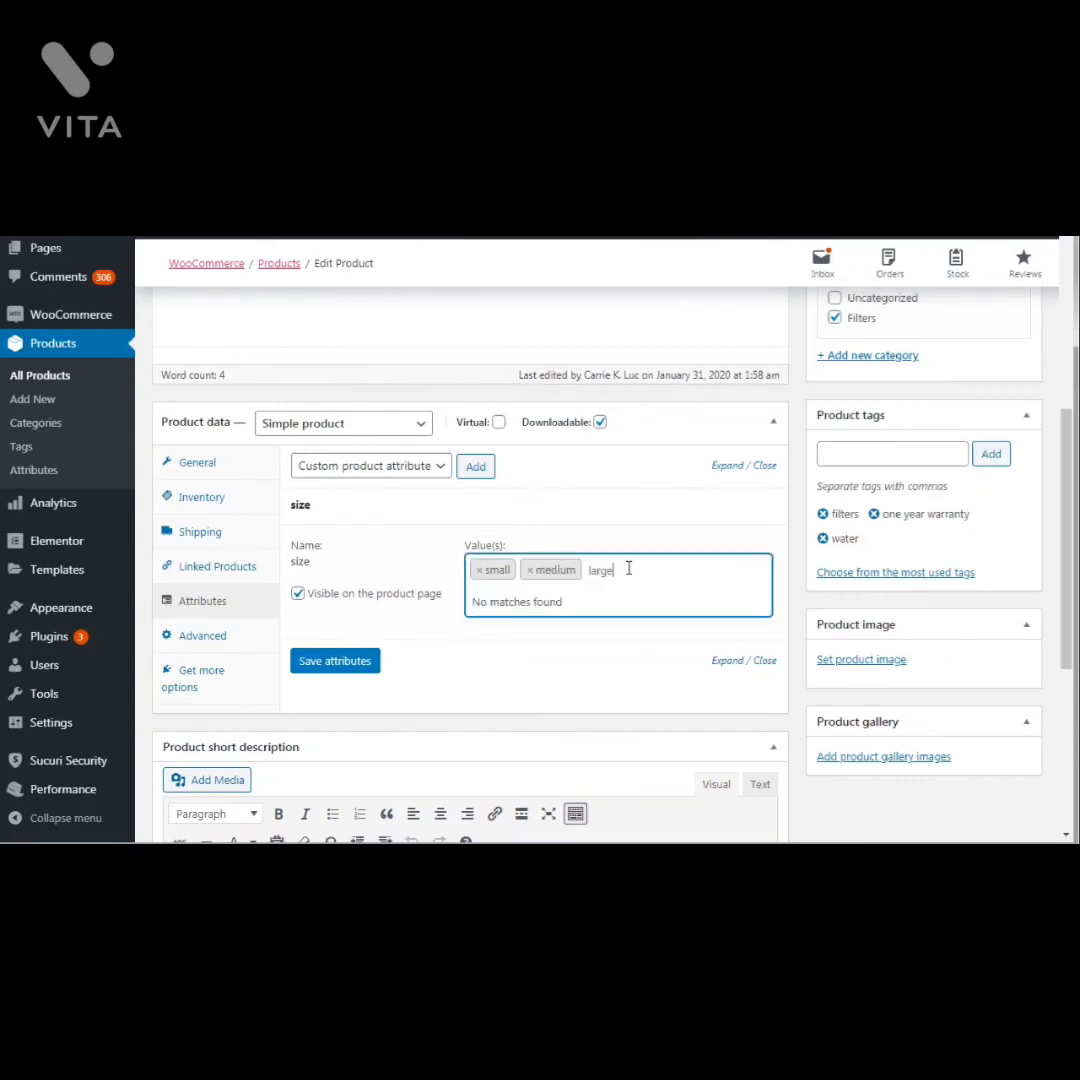
pyautogui.hotkey('ctrl', 'a')
pyautogui.hotkey('ctrl', 'c')
pyautogui.click(798, 562)
pyautogui.click(745, 610)
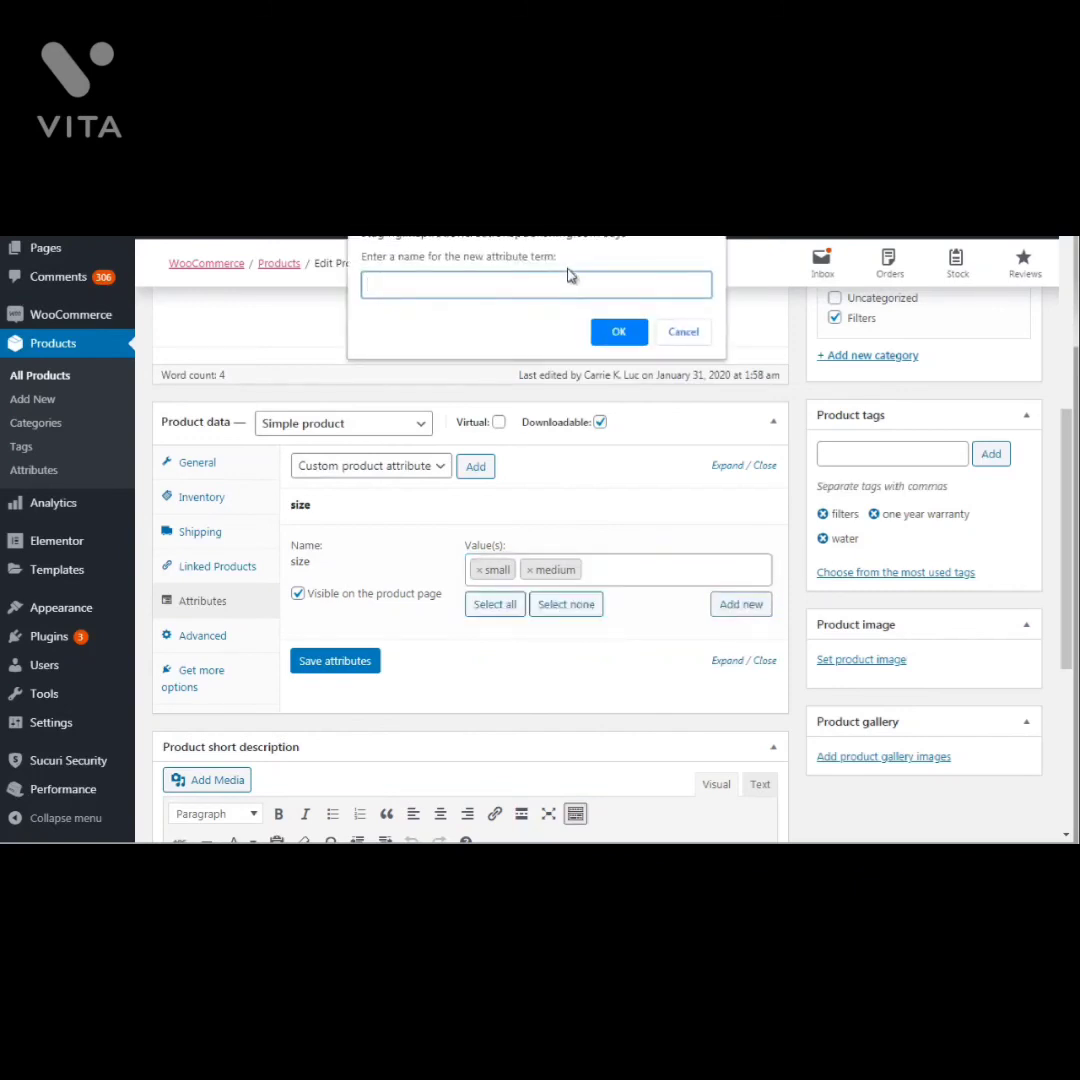
pyautogui.hotkey('ctrl', 'v')
pyautogui.click(619, 331)
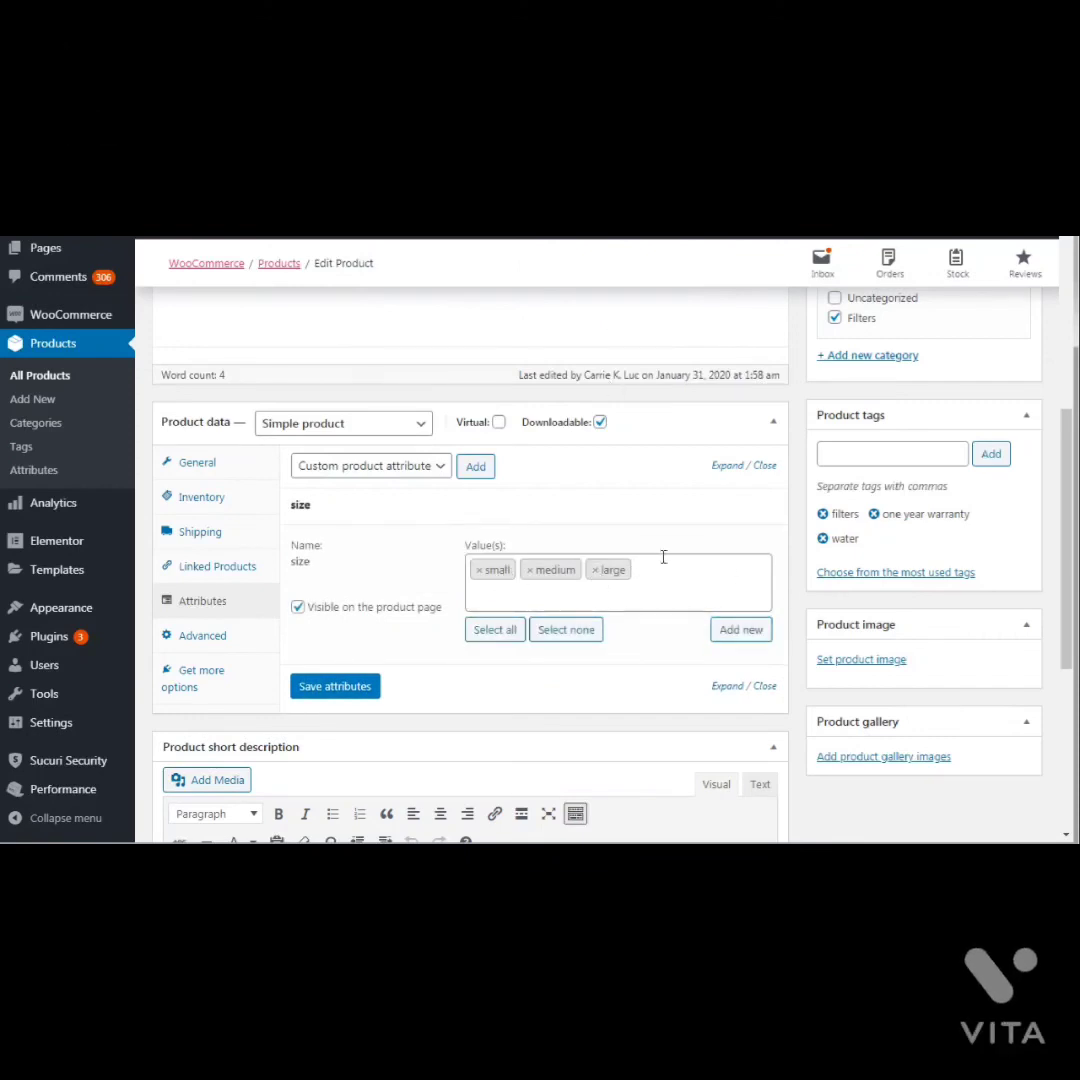
# Add the existing color attribute to the Book 1 product's attributes
pyautogui.click(415, 472)
pyautogui.click(403, 507)
pyautogui.click(476, 470)
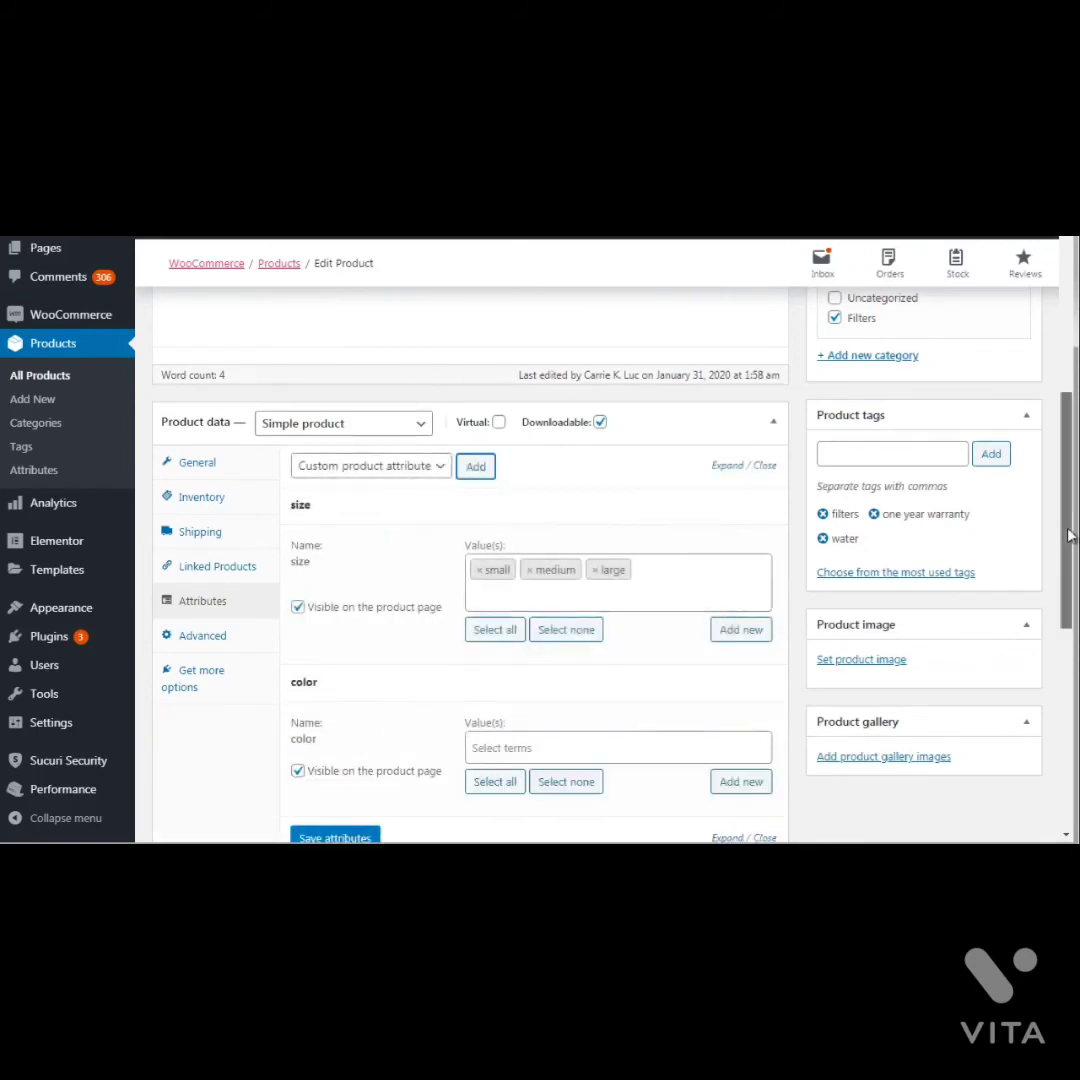
# Copy the entered text brown and use it to create a new color attribute term
pyautogui.scroll(-2, 1050, 560)
pyautogui.click(622, 590)
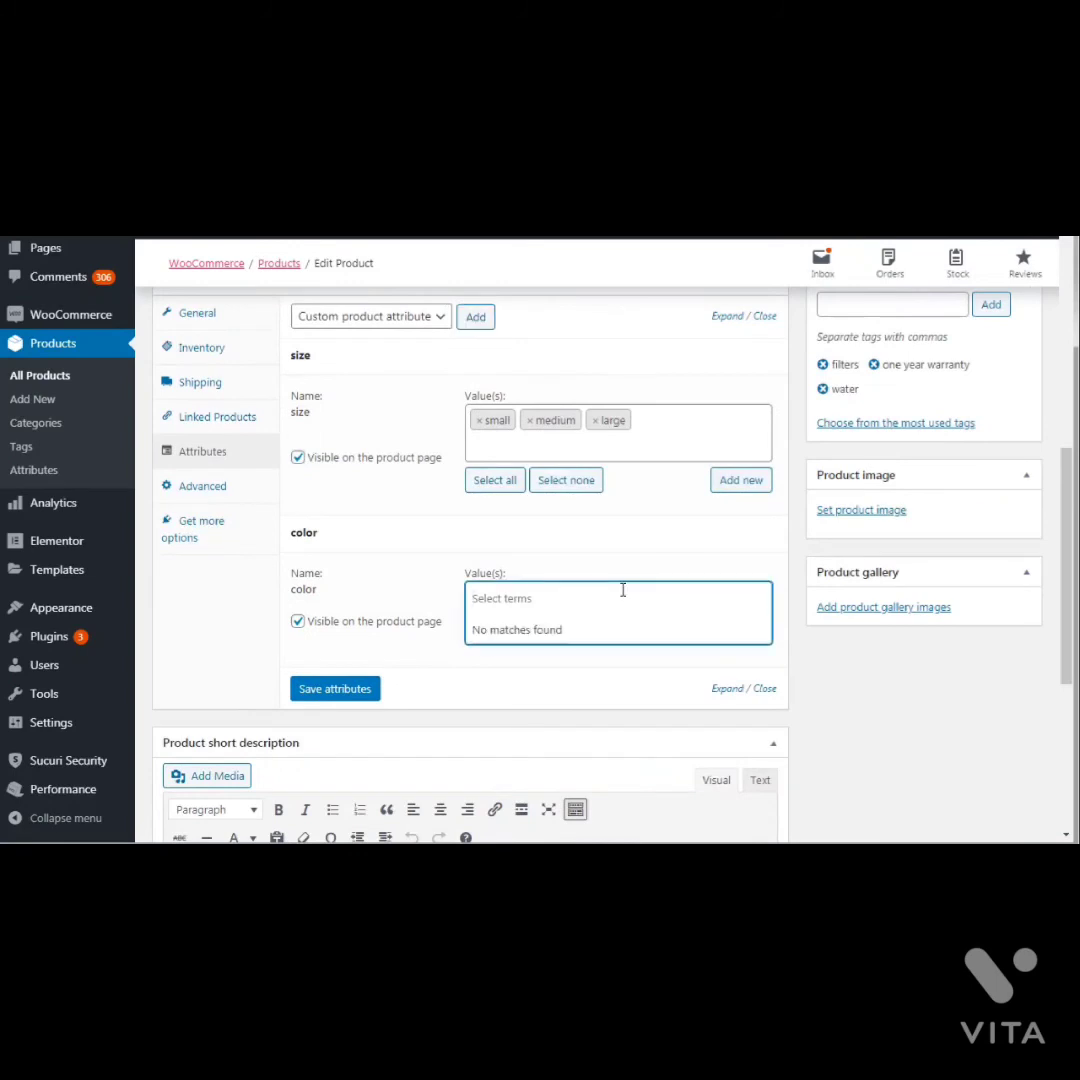
pyautogui.write('brown')
pyautogui.hotkey('ctrl', 'a')
pyautogui.hotkey('ctrl', 'c')
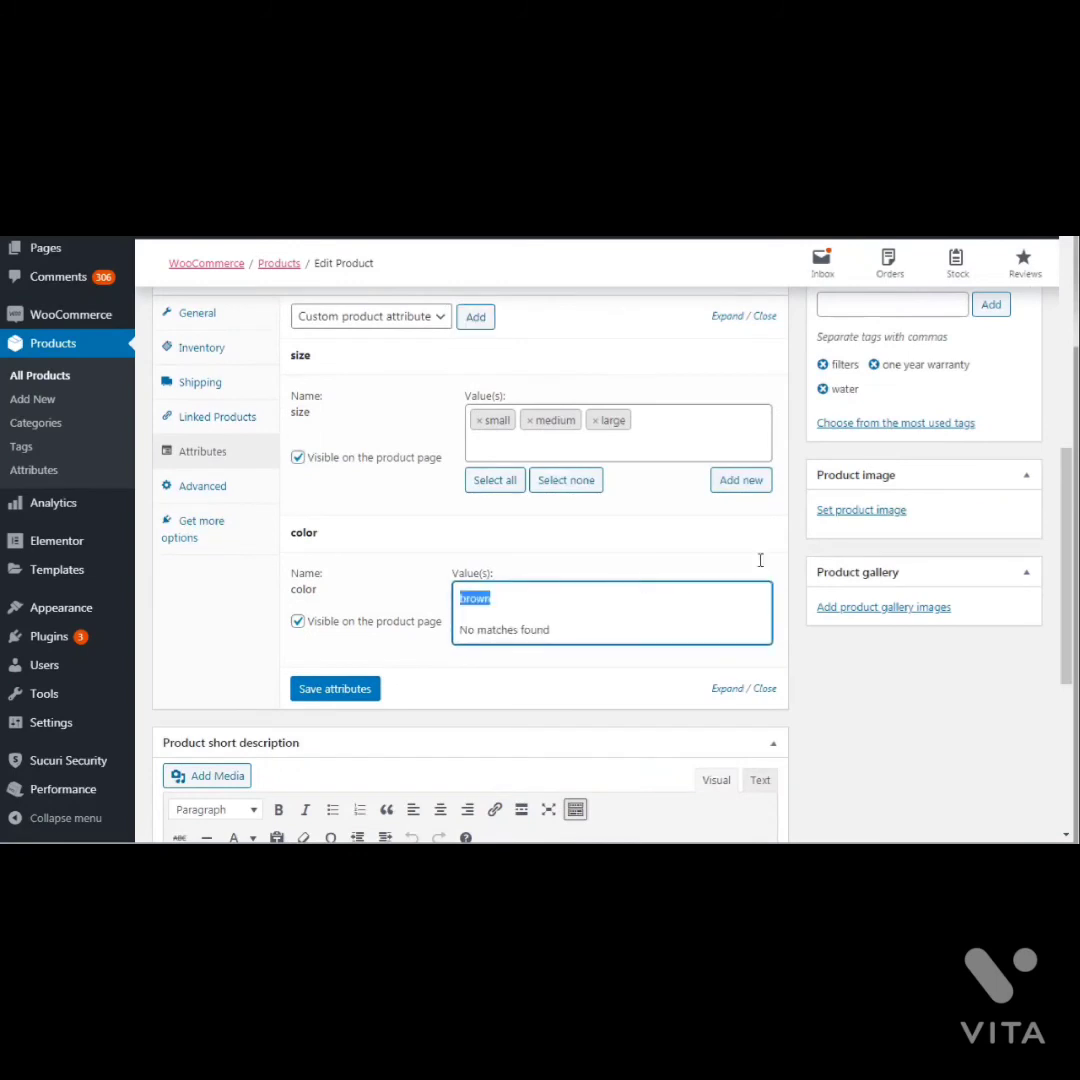
pyautogui.click(800, 603)
pyautogui.click(755, 630)
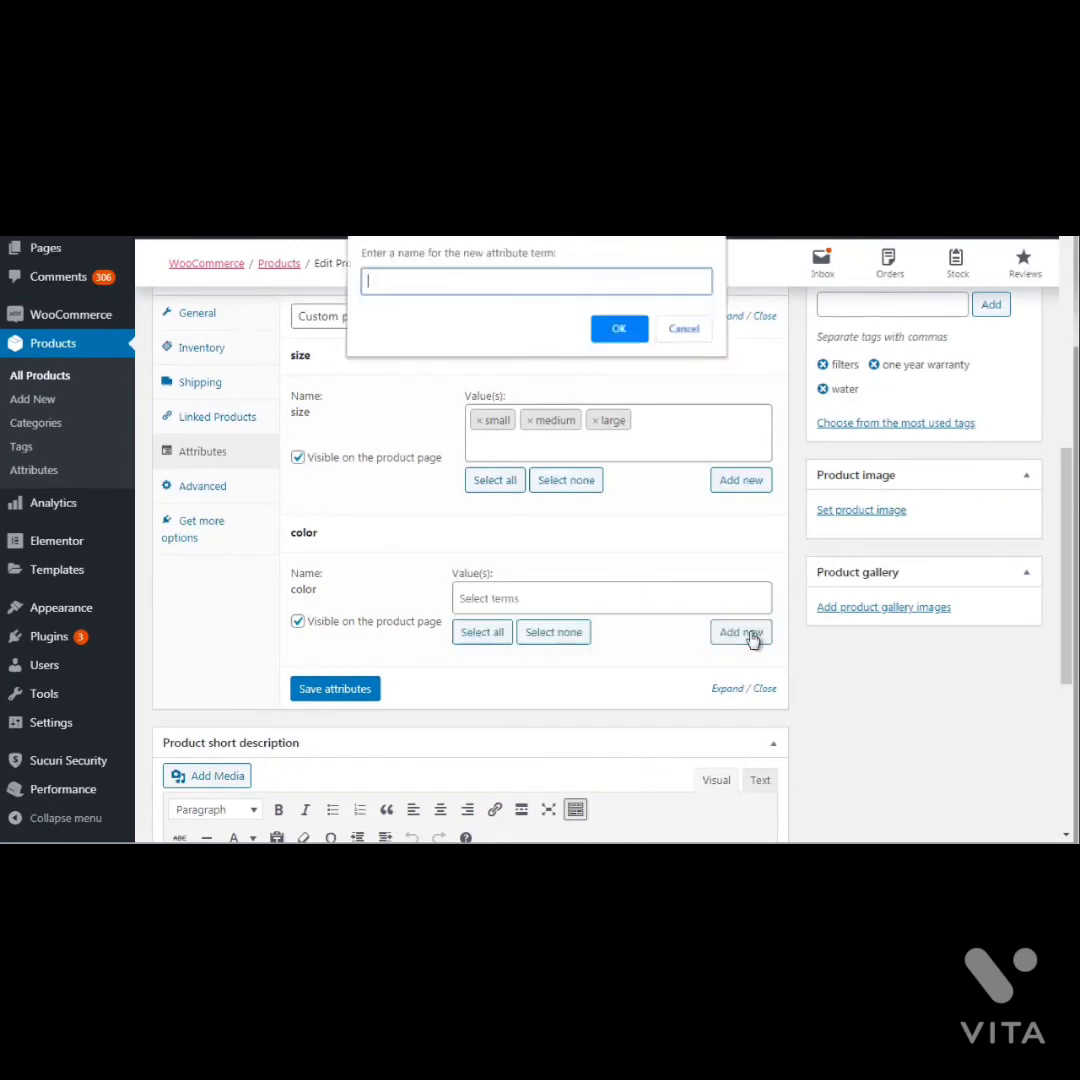
pyautogui.hotkey('ctrl', 'v')
pyautogui.click(622, 335)
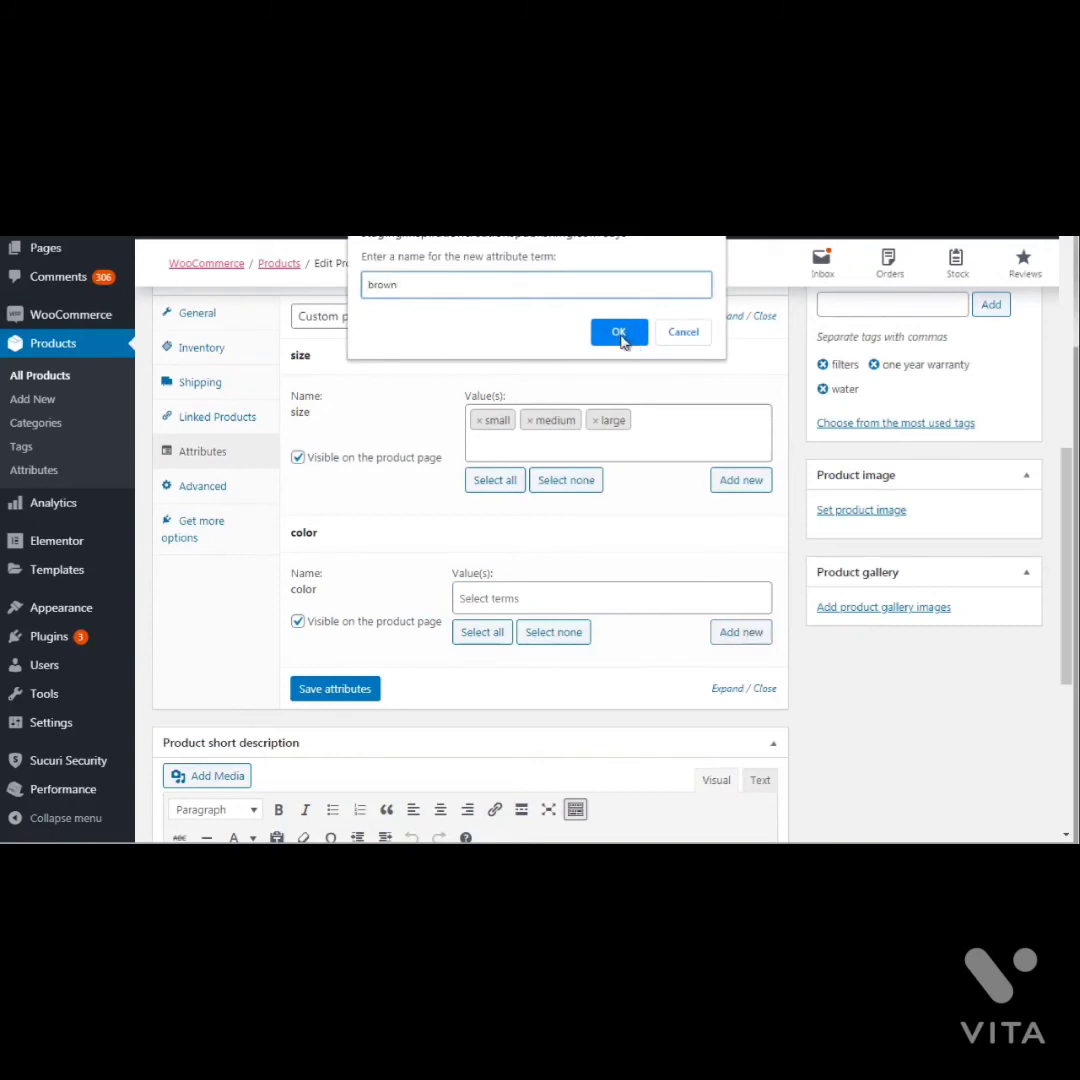
# Create the new terms green and white as values of the product's color attribute
pyautogui.click(735, 638)
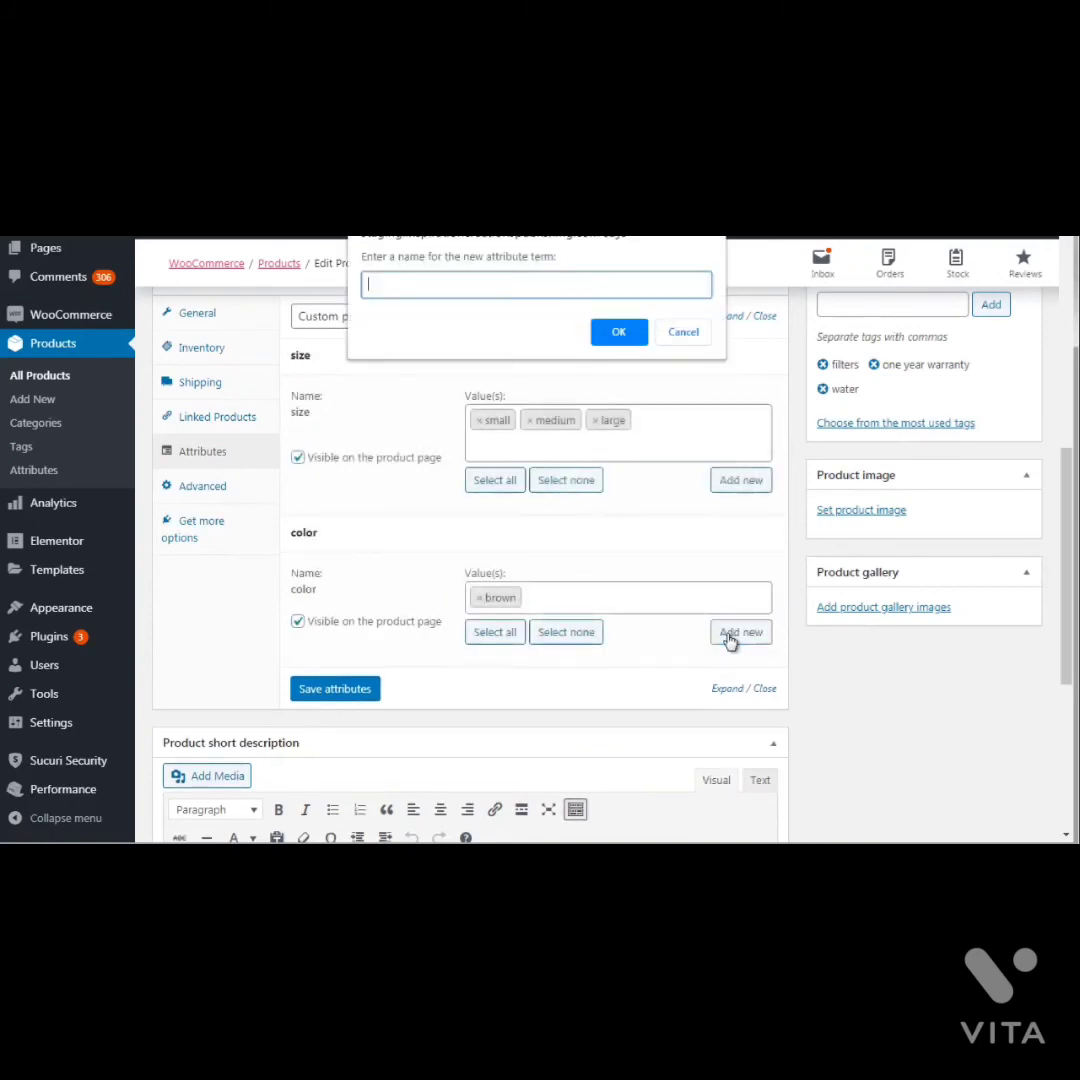
pyautogui.write('green')
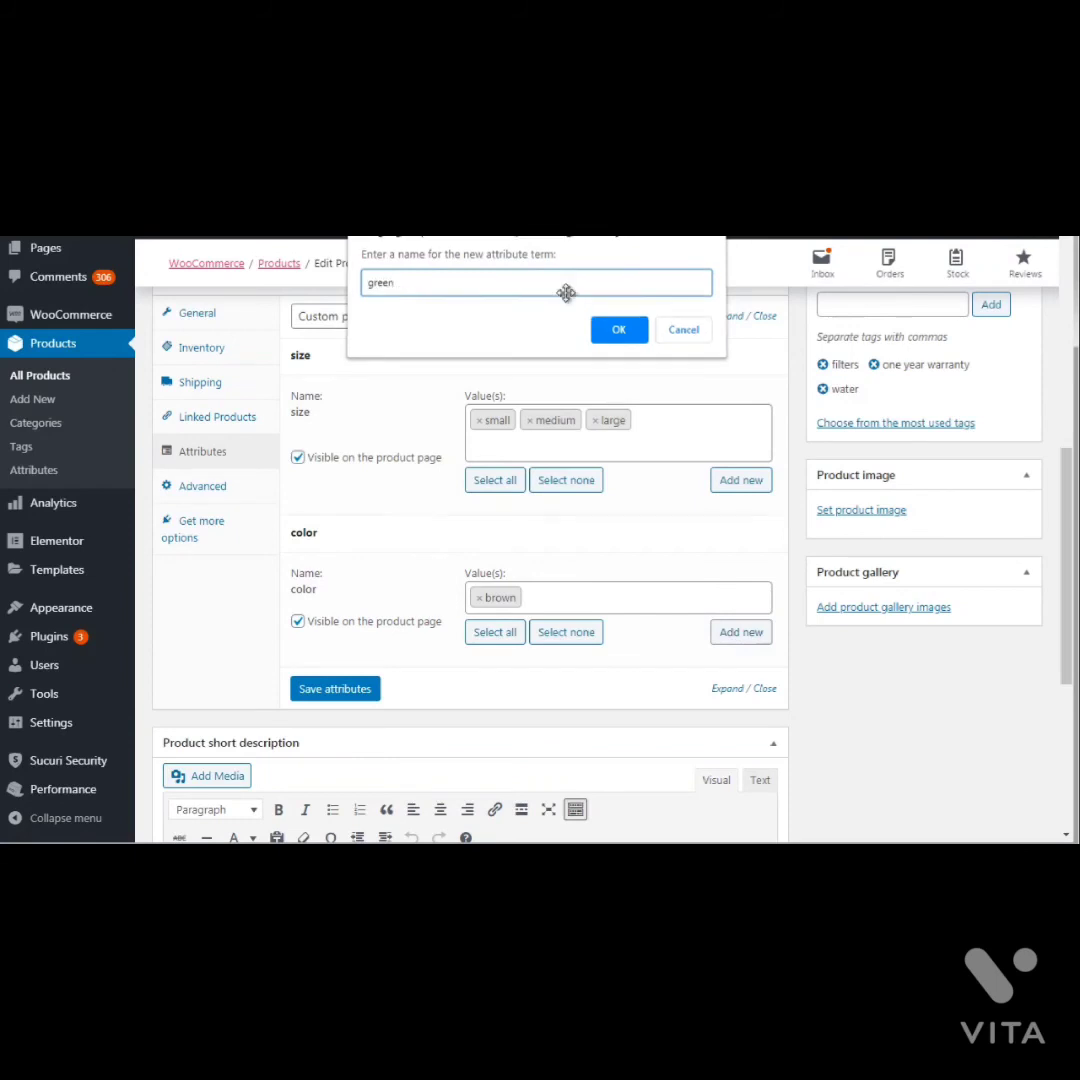
pyautogui.press('Return')
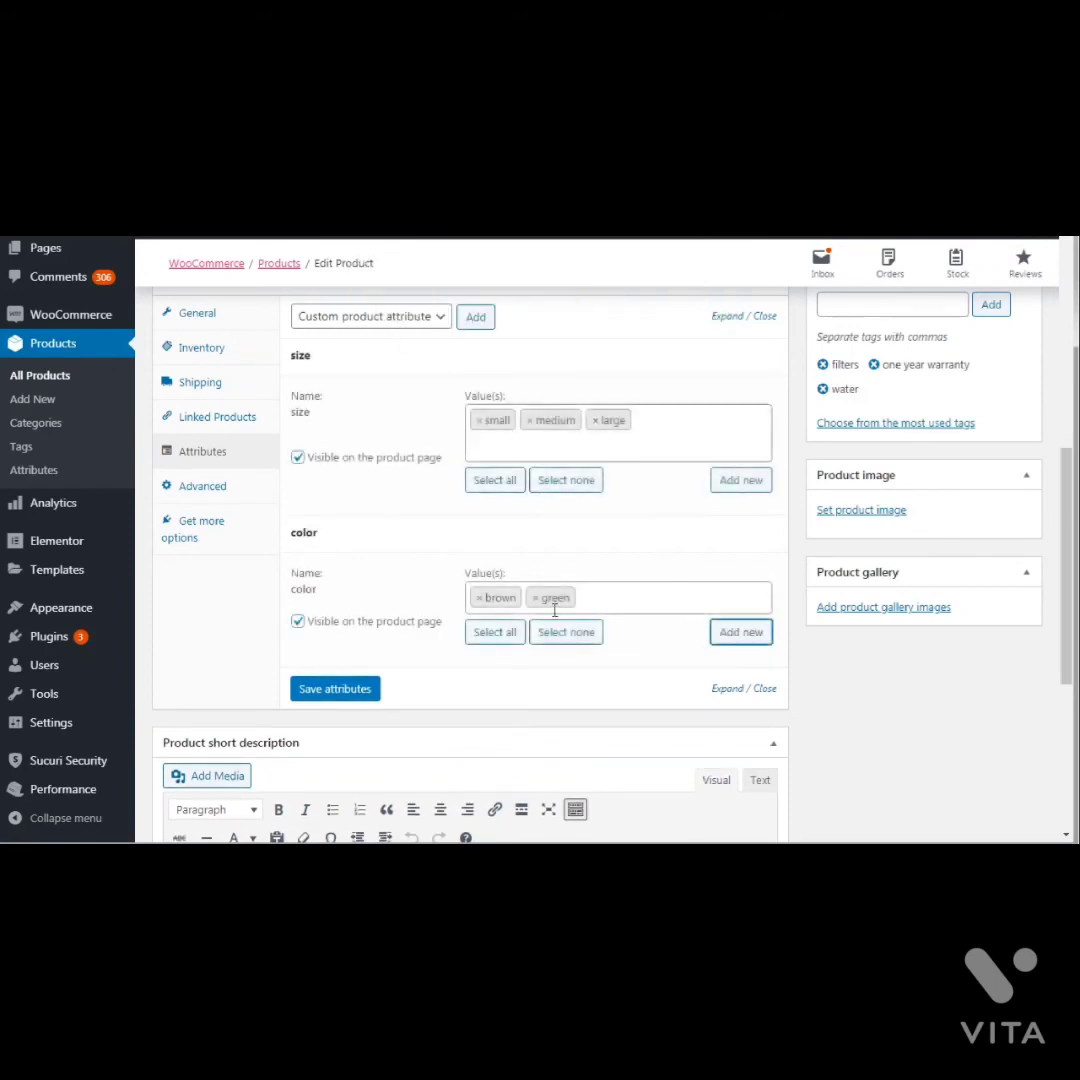
pyautogui.click(617, 600)
pyautogui.click(780, 634)
pyautogui.click(757, 638)
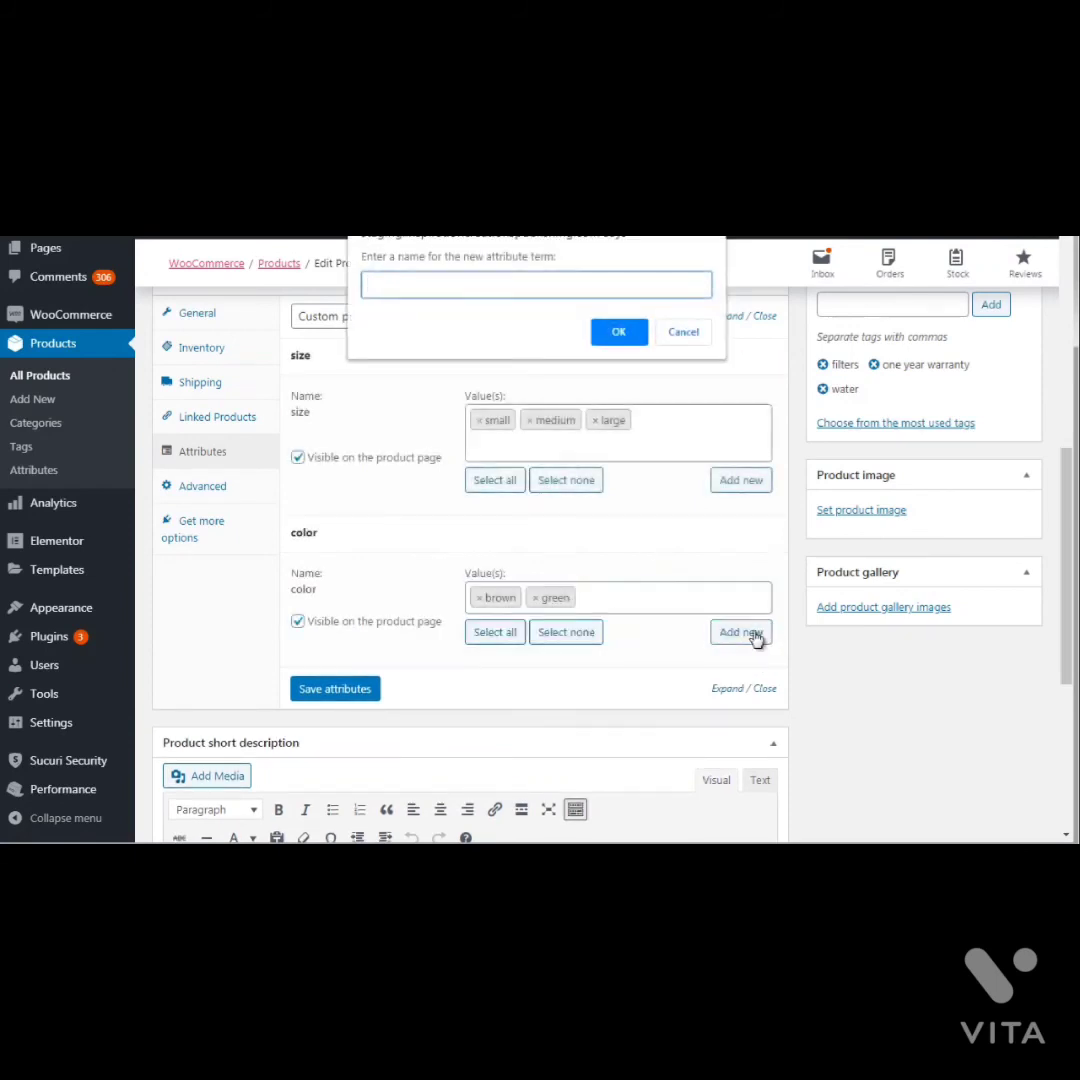
pyautogui.write('white')
pyautogui.click(619, 331)
# Save the size and color attributes and update the Book 1 product
pyautogui.click(353, 720)
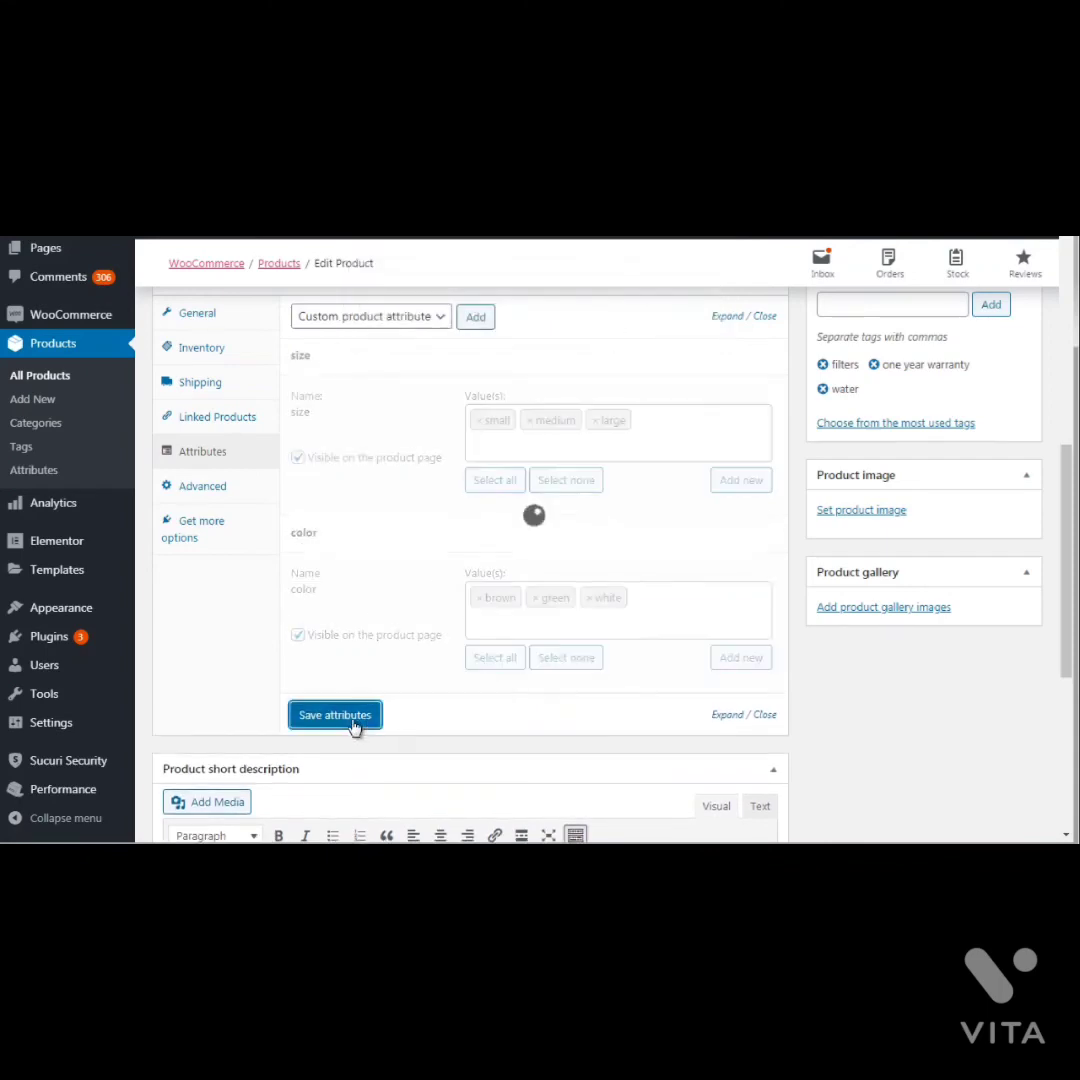
pyautogui.scroll(3, 1066, 445)
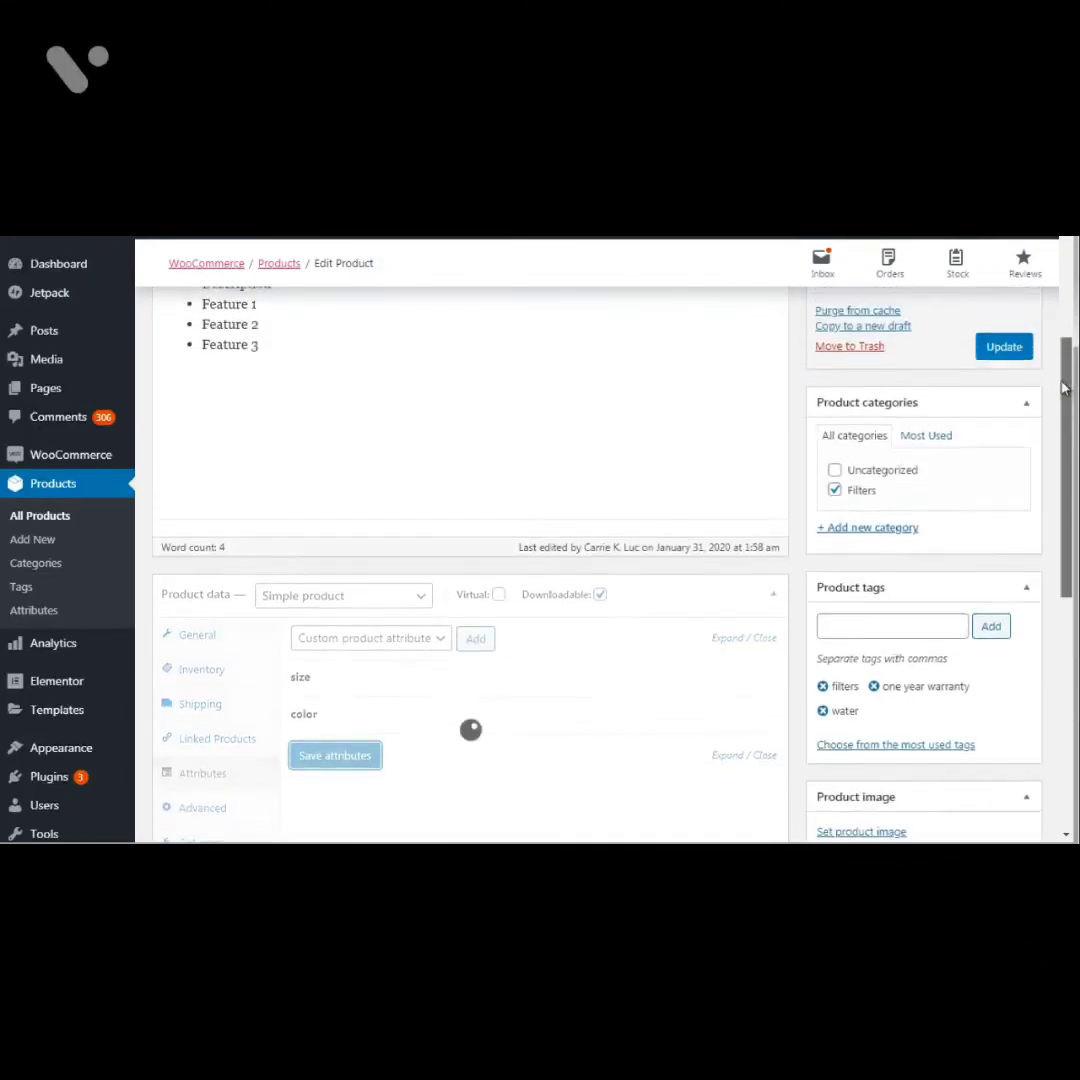
pyautogui.click(1012, 350)
# Reopen the Book 1 product's attributes and expand size and color to review their saved values
pyautogui.moveTo(1069, 382); pyautogui.dragTo(1069, 451)
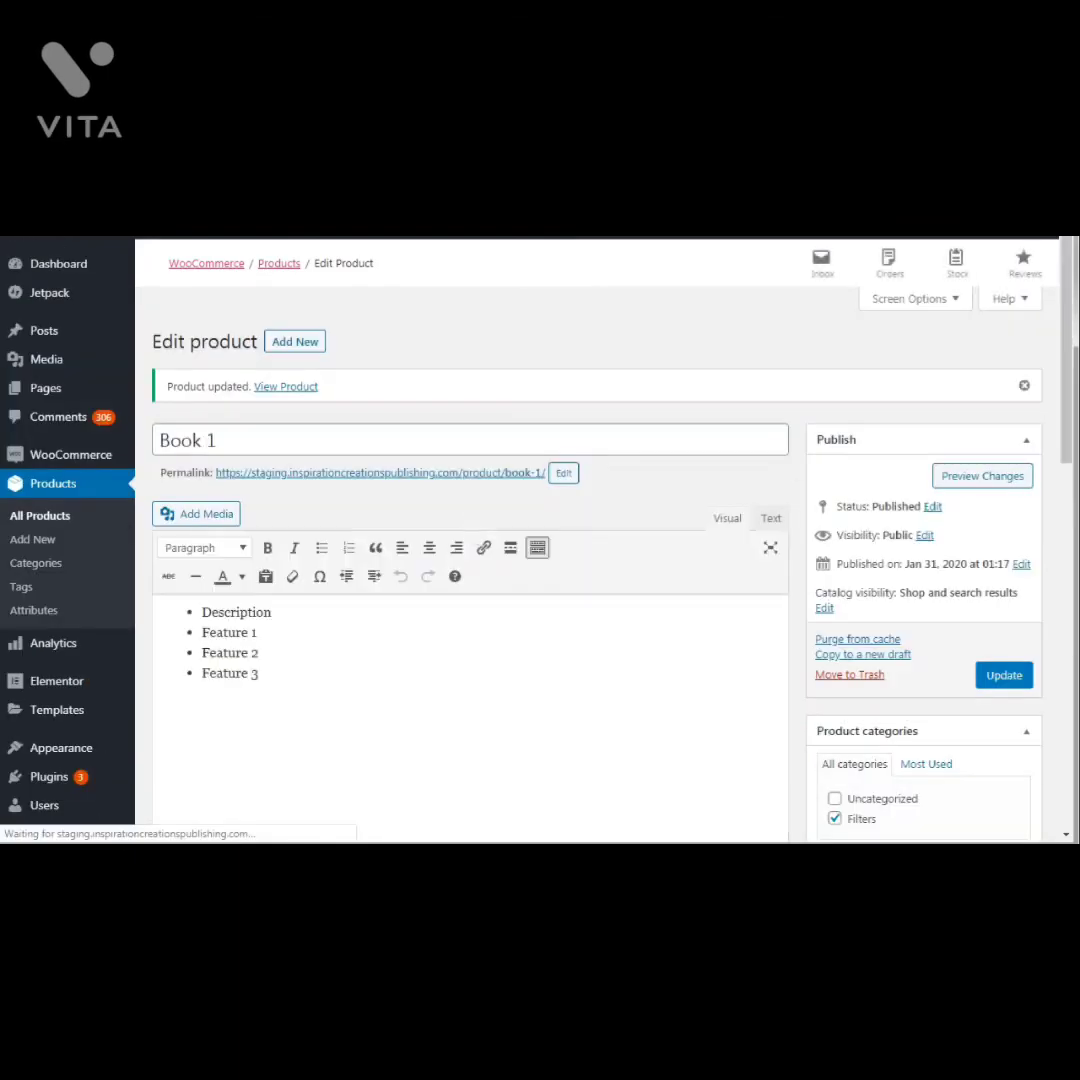
pyautogui.moveTo(1068, 370); pyautogui.dragTo(1068, 540)
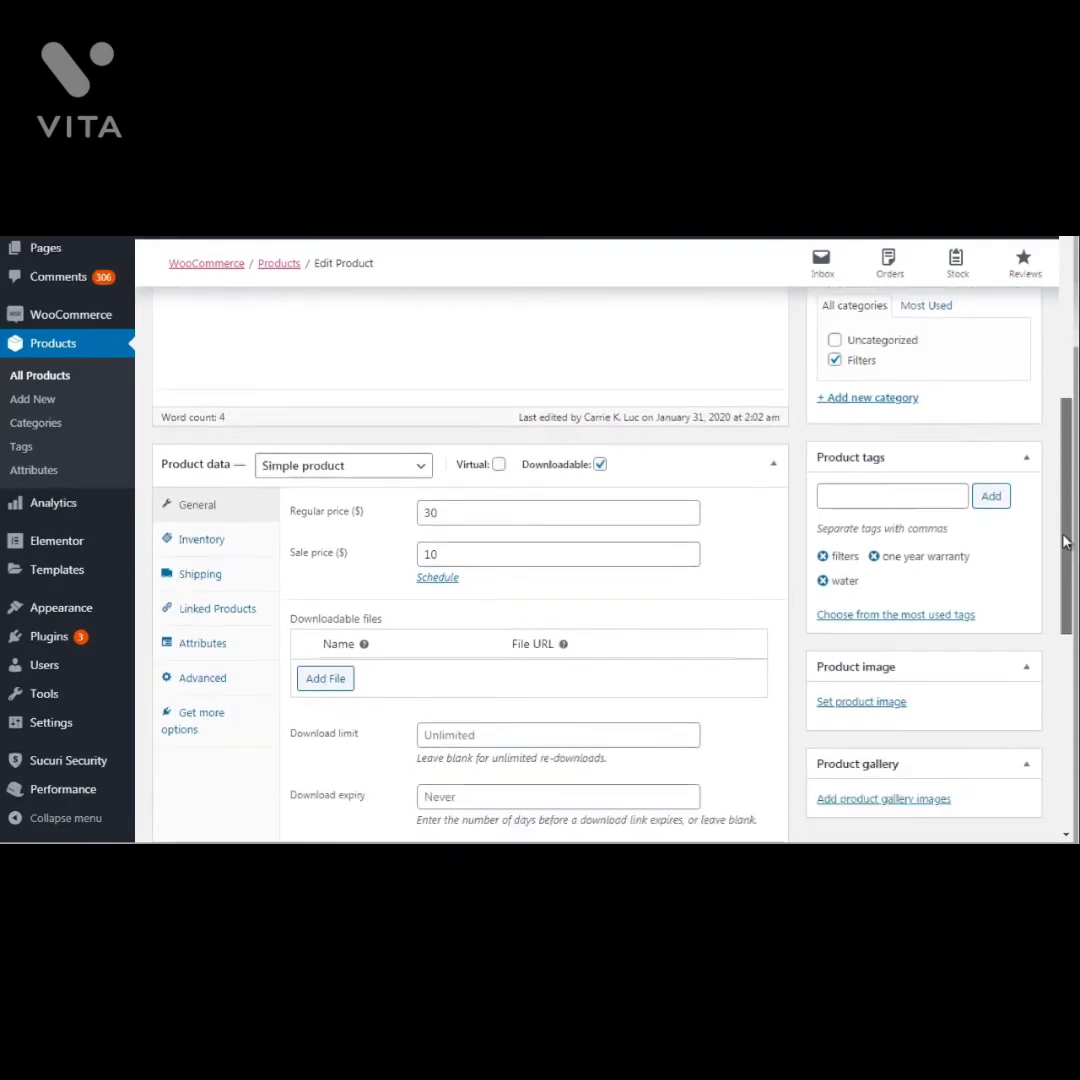
pyautogui.scroll(-1, 239, 554)
pyautogui.click(205, 565)
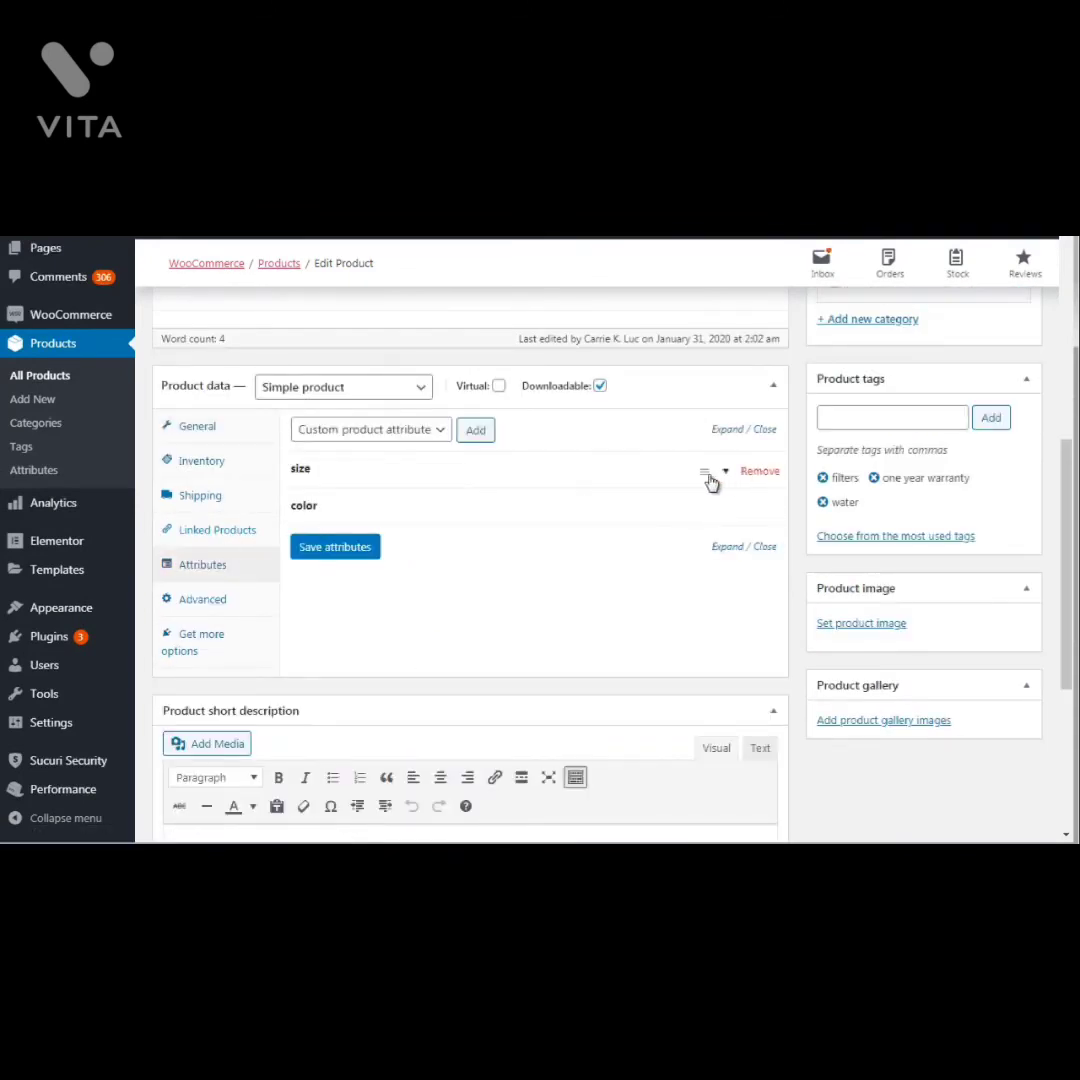
pyautogui.click(712, 481)
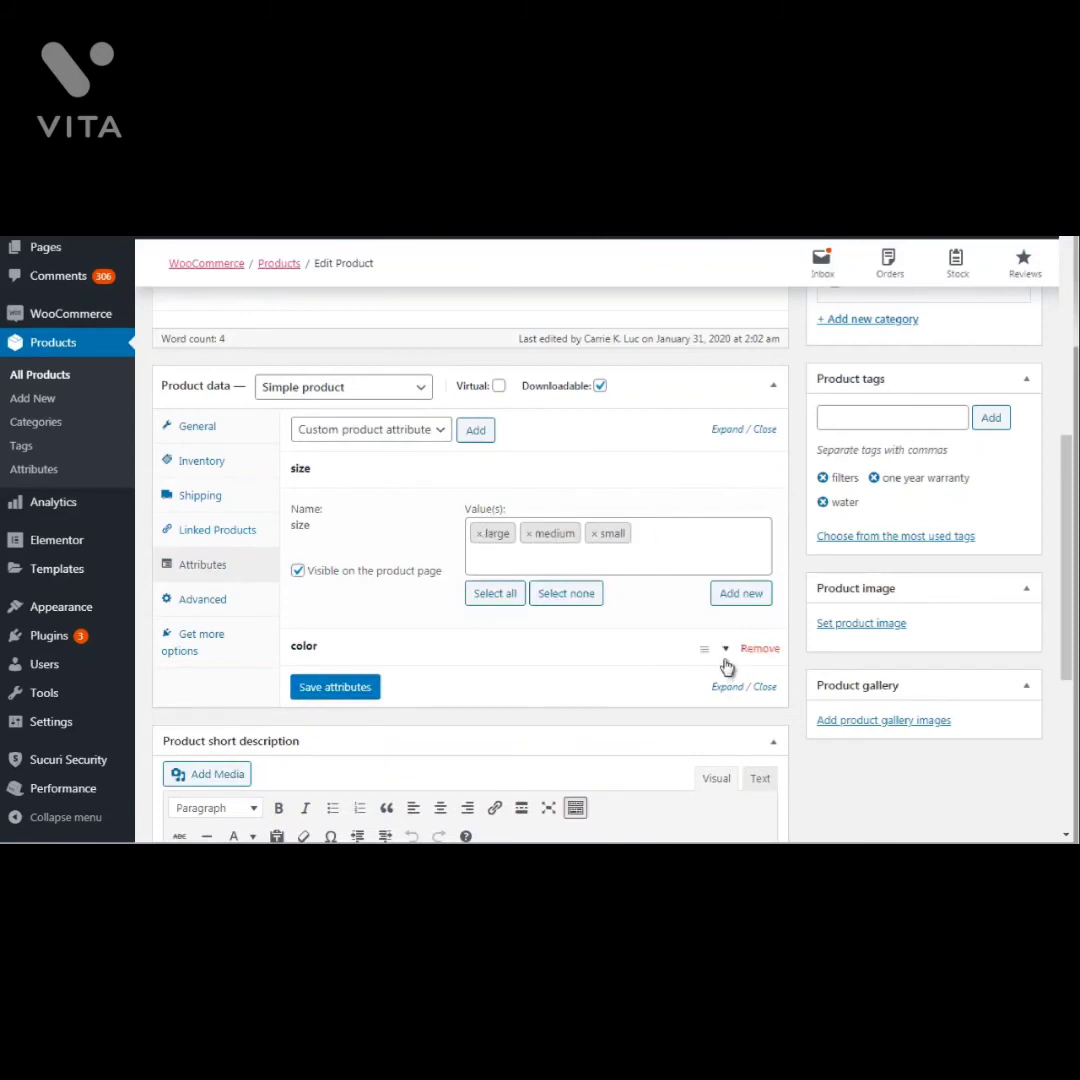
pyautogui.click(719, 658)
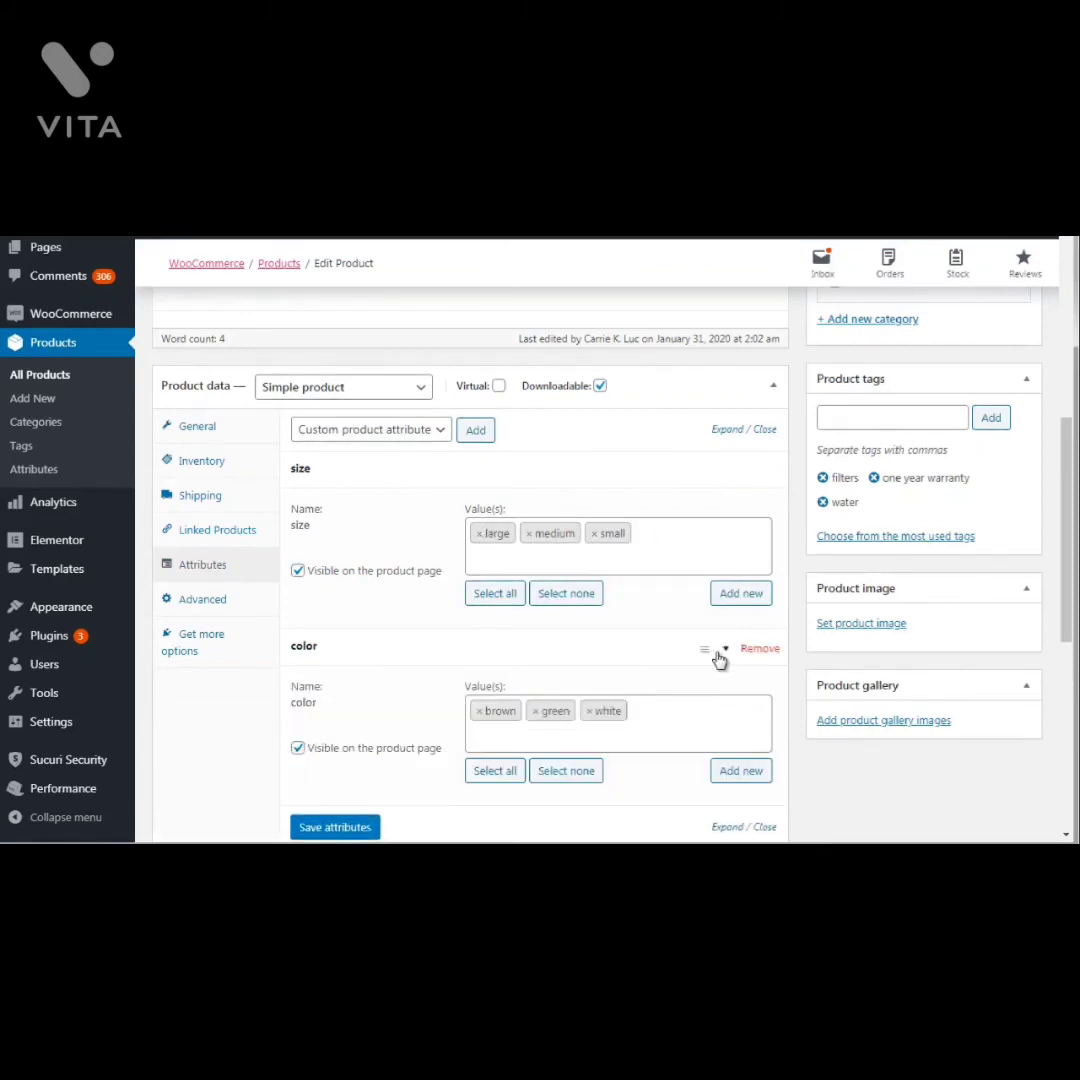
pyautogui.scroll(8, 683, 317)
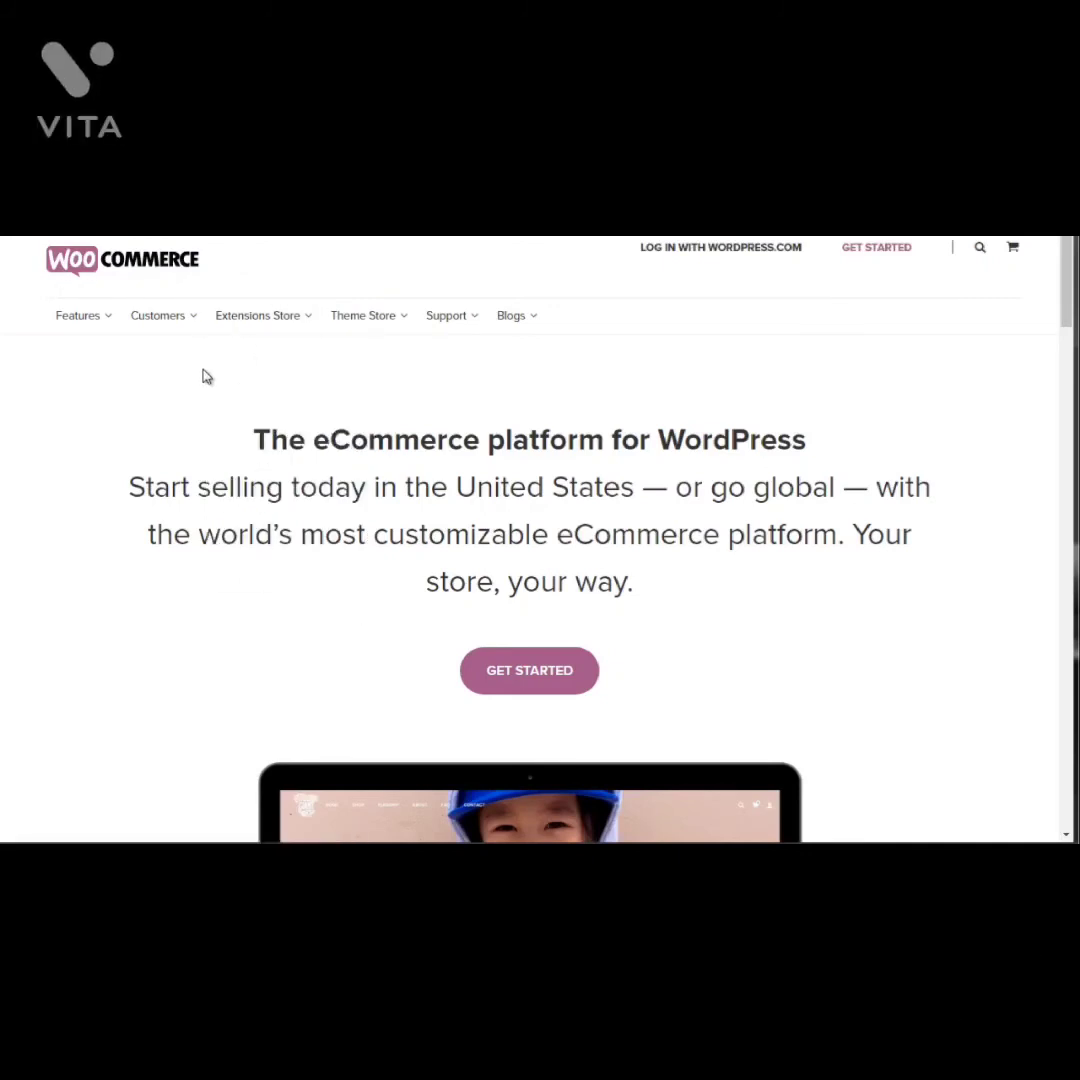
# Review the Extensions Store categories and their subcategories, and open the Subscriptions category in a new browser tab
pyautogui.moveTo(255, 335)
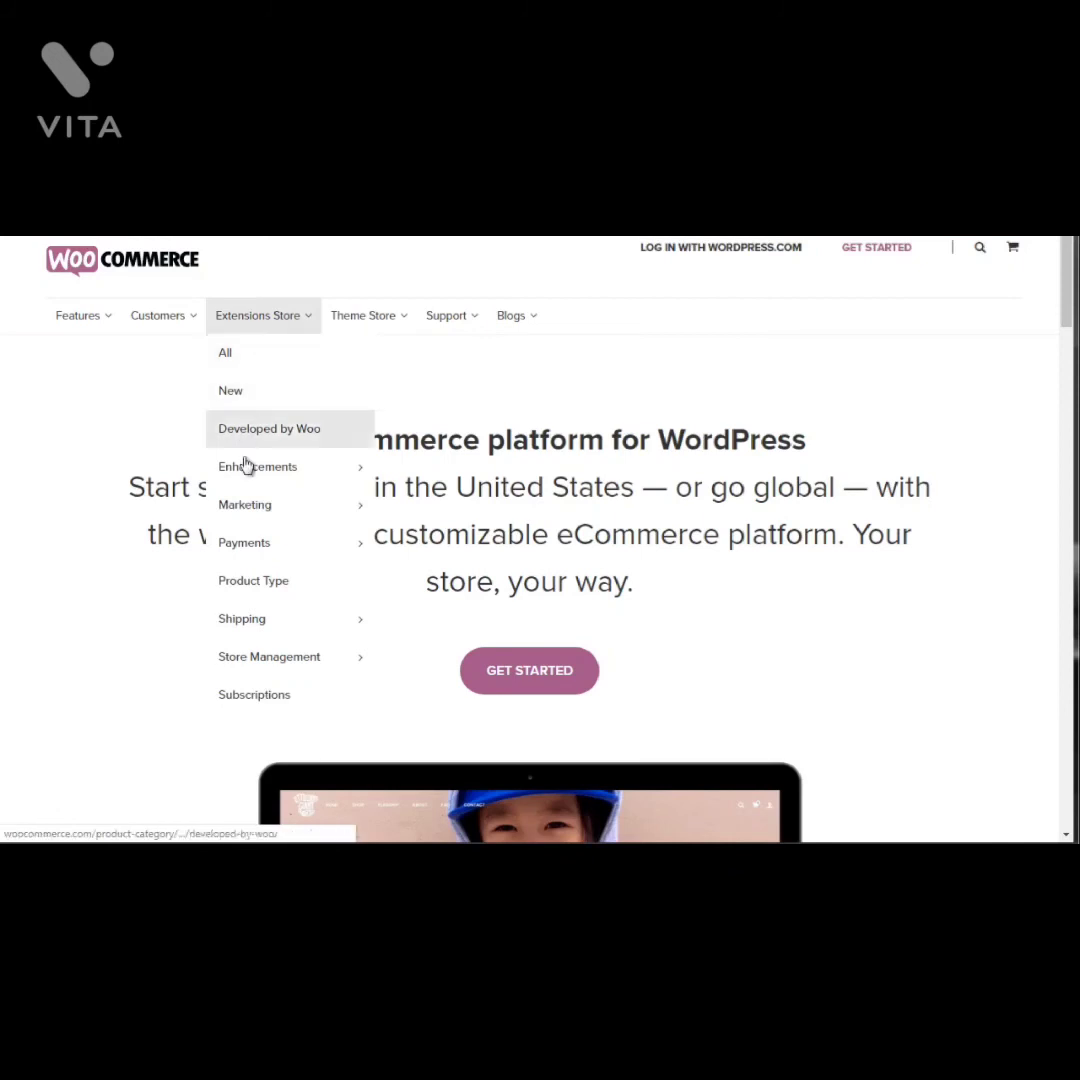
pyautogui.moveTo(255, 542)
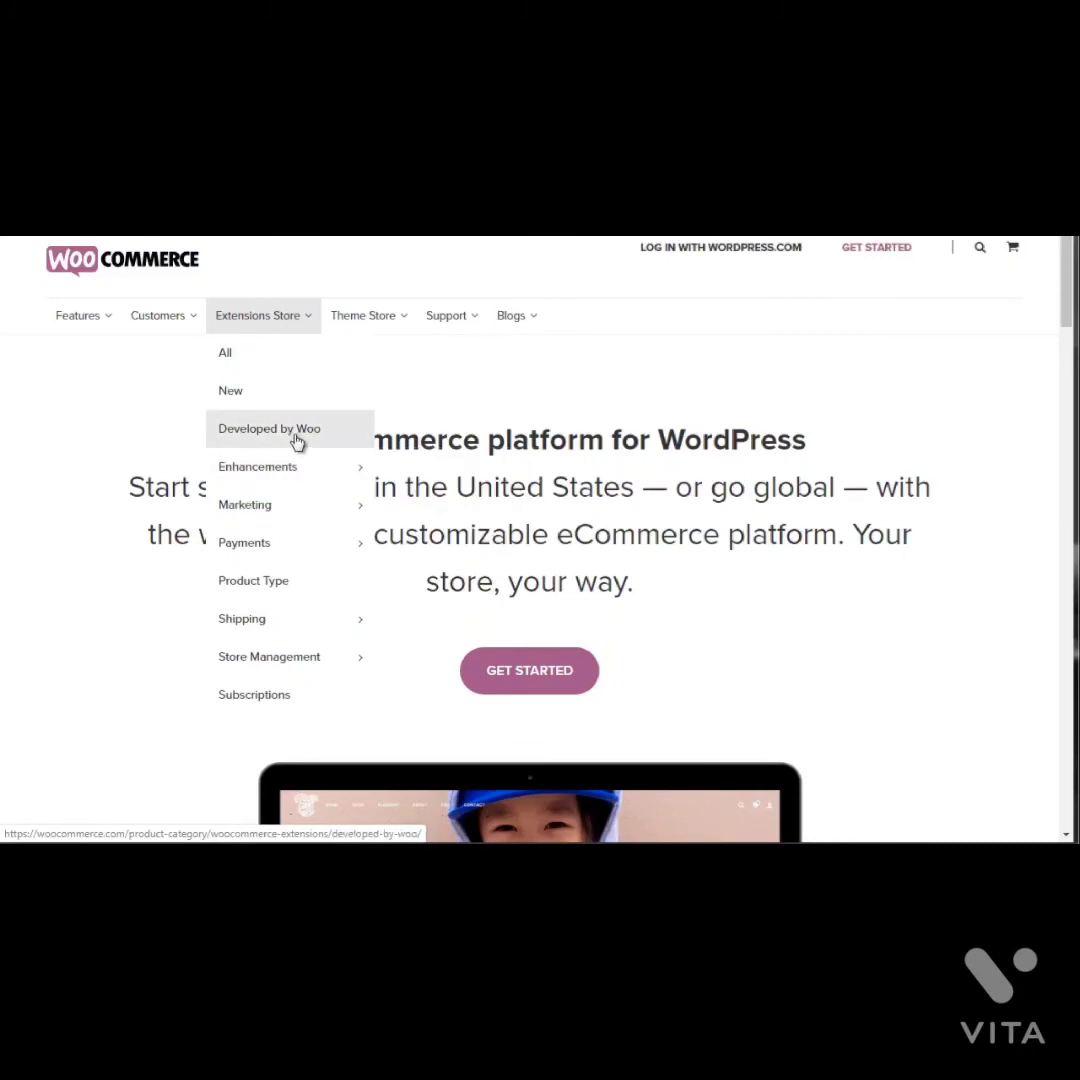
pyautogui.moveTo(250, 470)
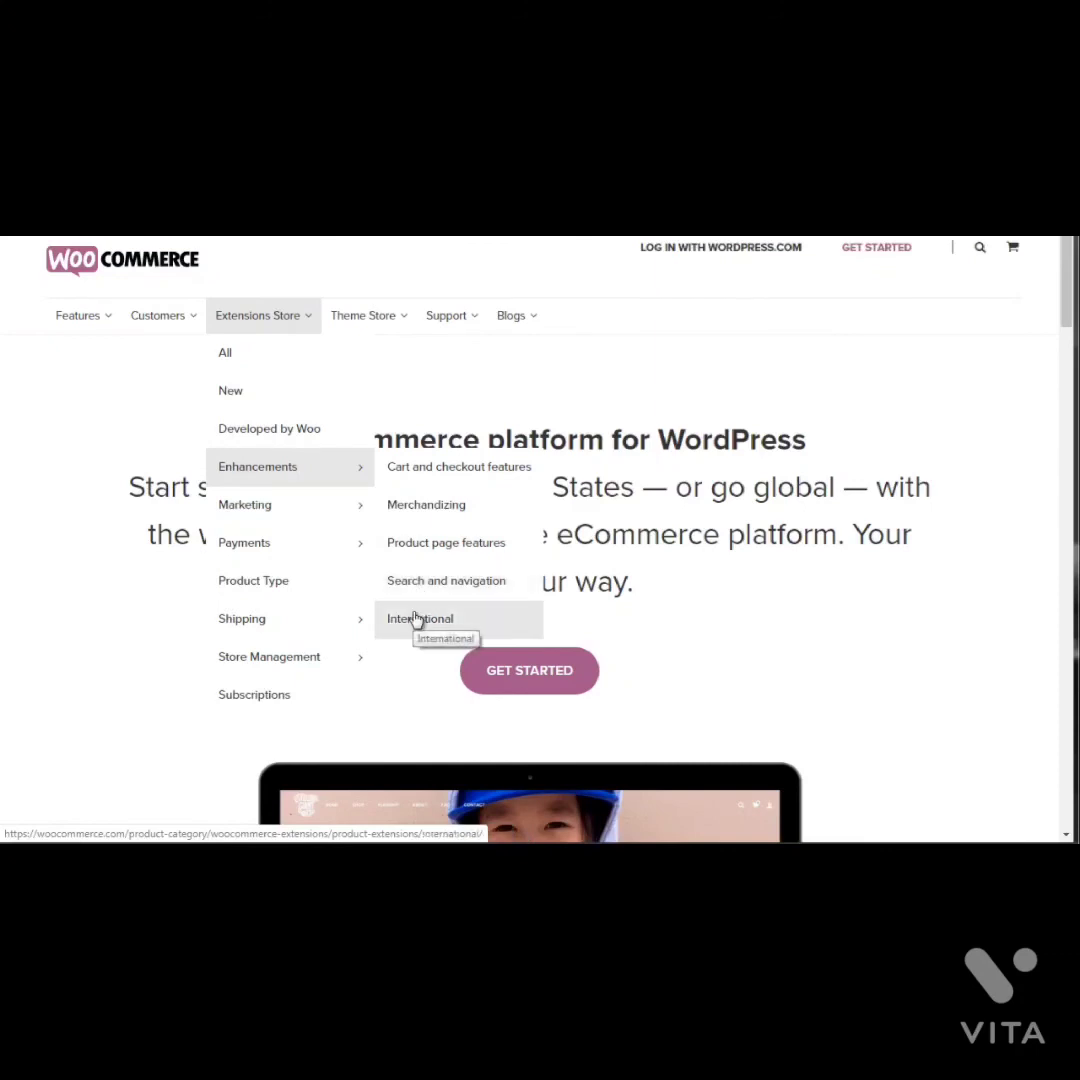
pyautogui.moveTo(283, 506)
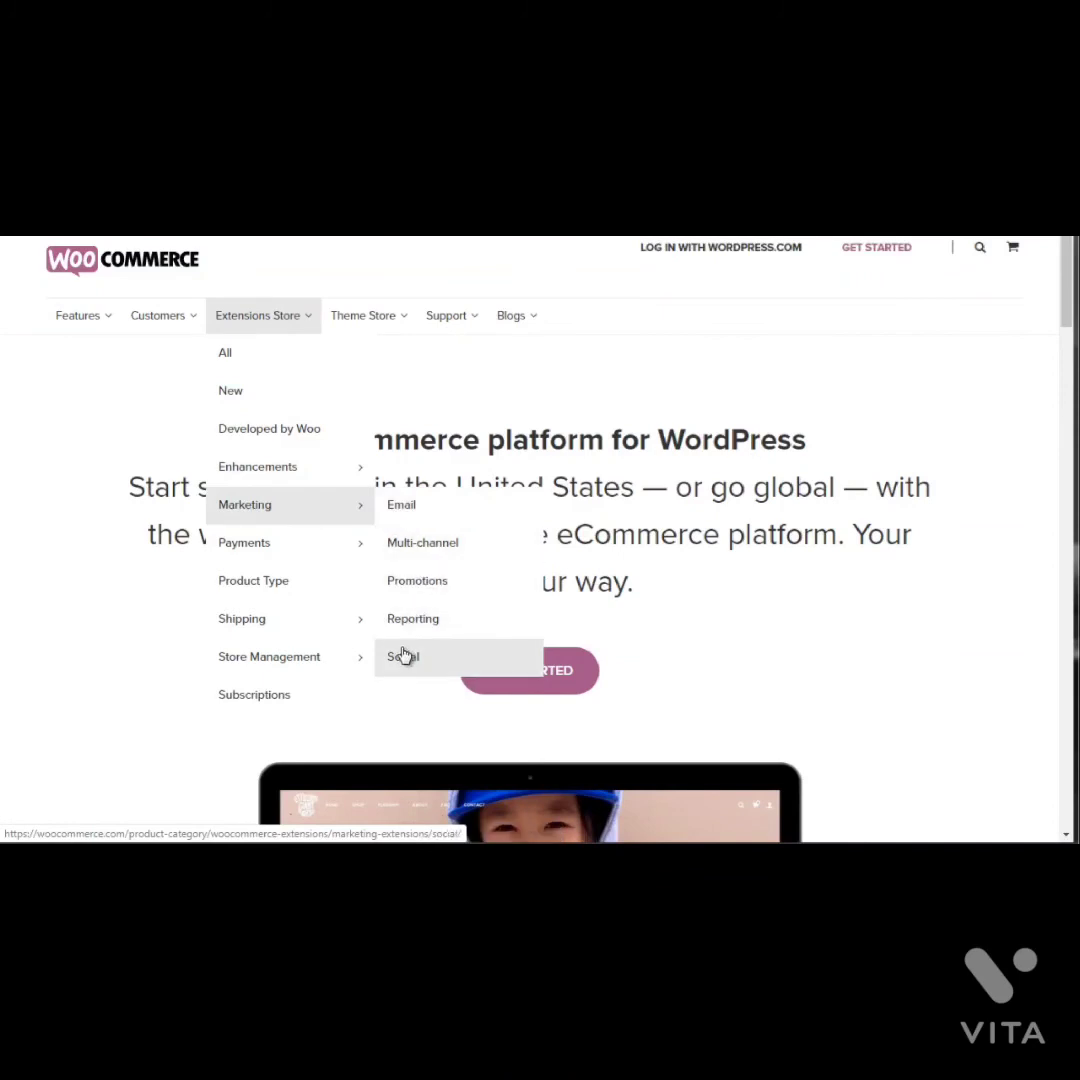
pyautogui.moveTo(299, 556)
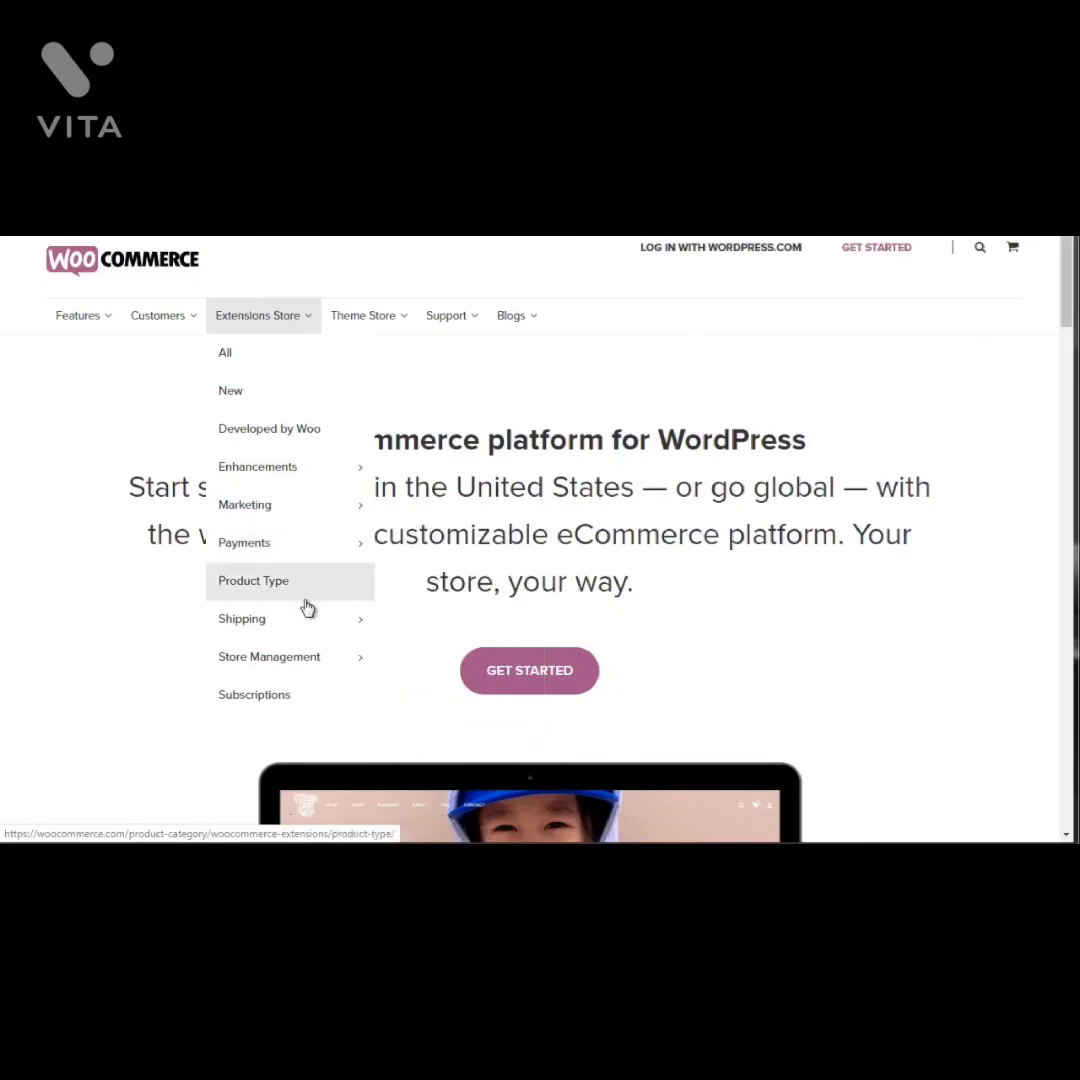
pyautogui.moveTo(298, 627)
pyautogui.moveTo(287, 658)
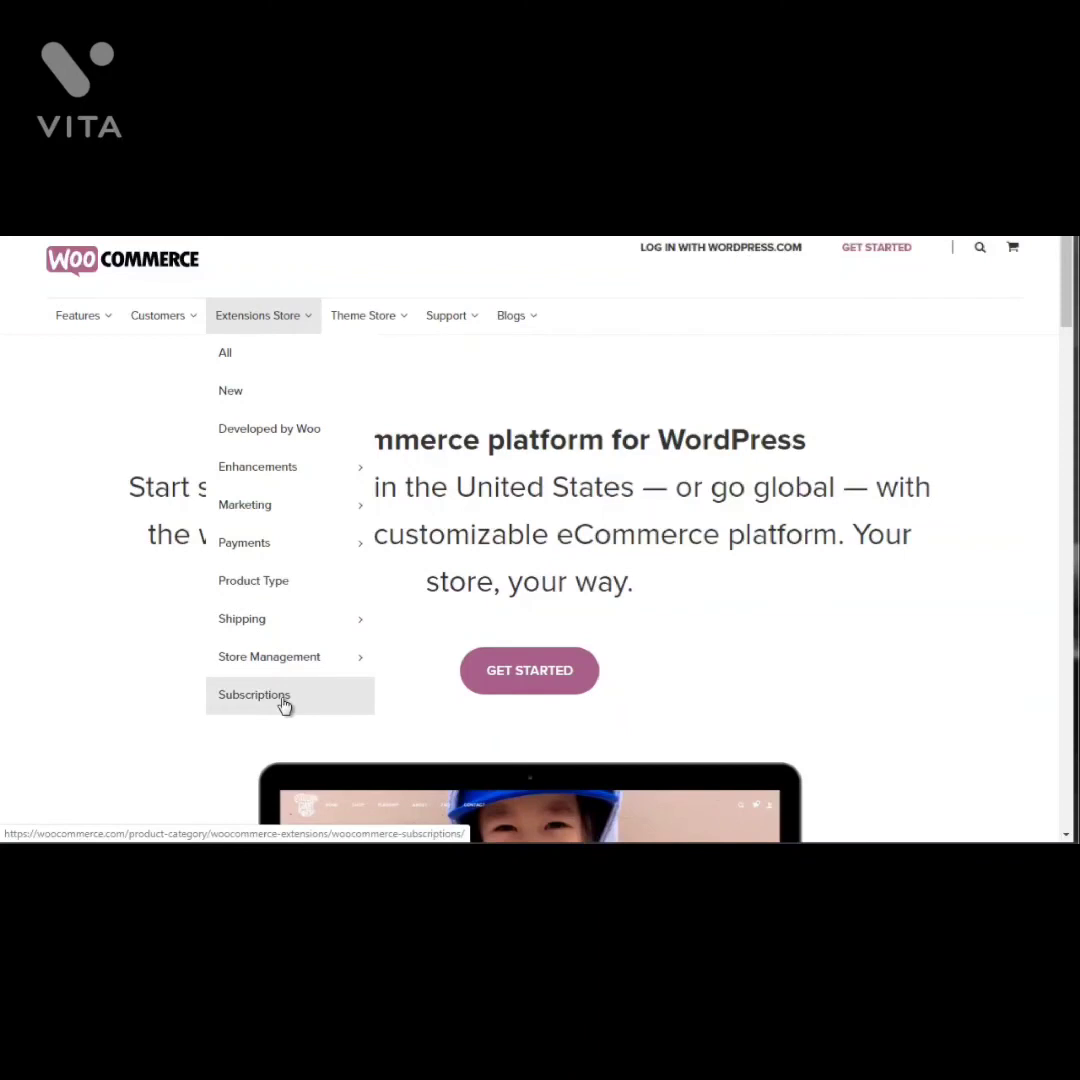
pyautogui.rightClick(285, 706)
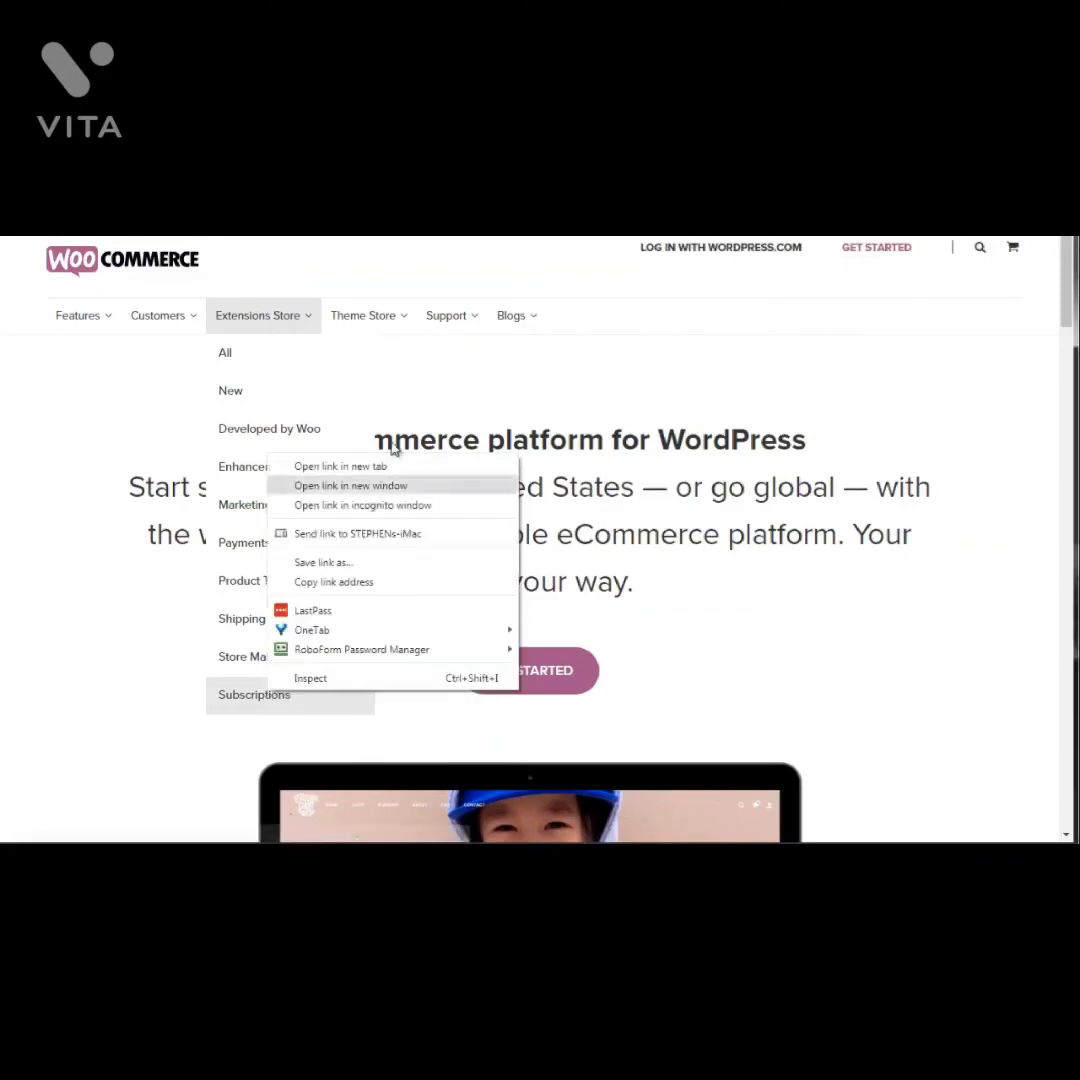
pyautogui.click(388, 466)
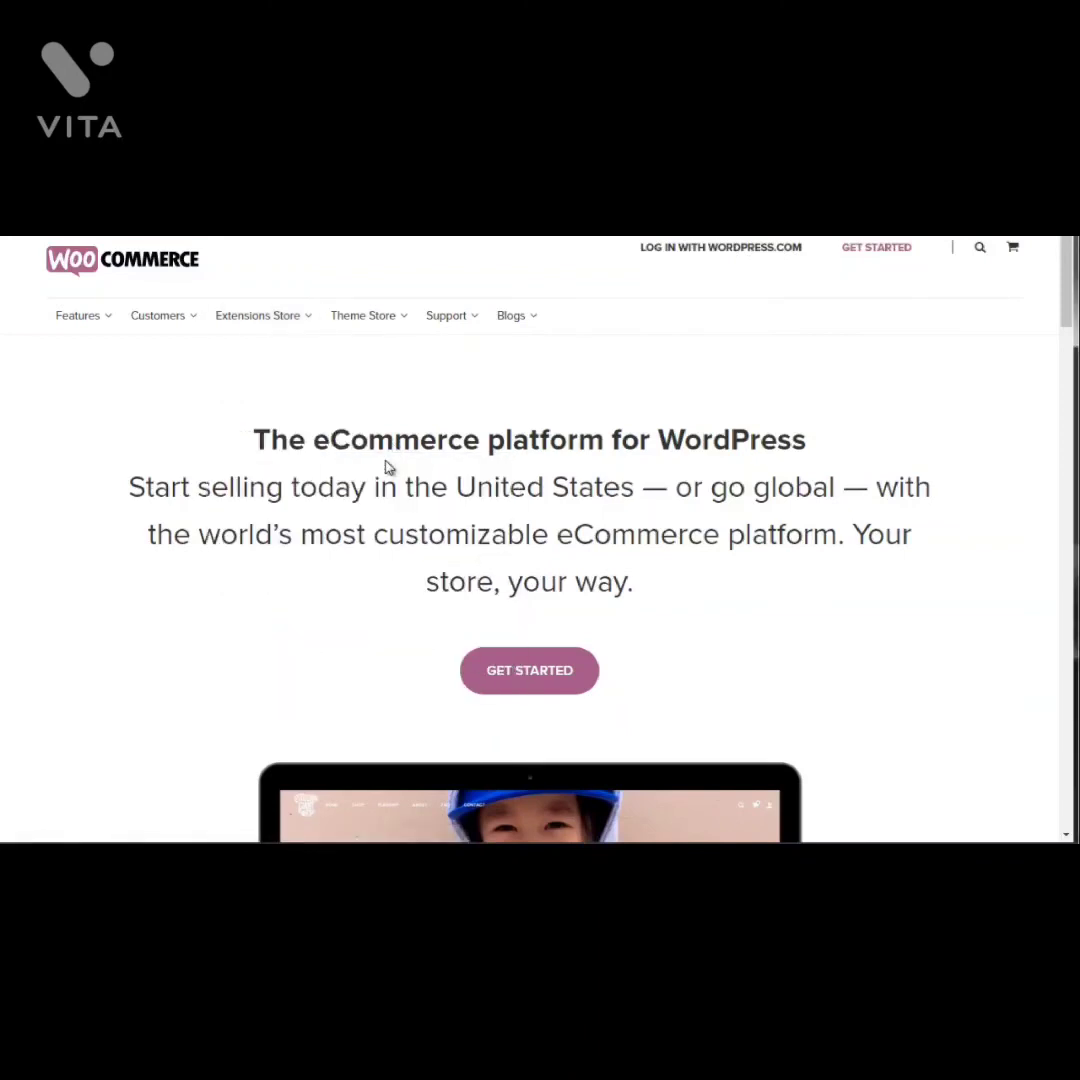
# Open the list of all WooCommerce extensions and look through the popular and remaining offerings with their descriptions and prices
pyautogui.moveTo(258, 316)
pyautogui.click(246, 363)
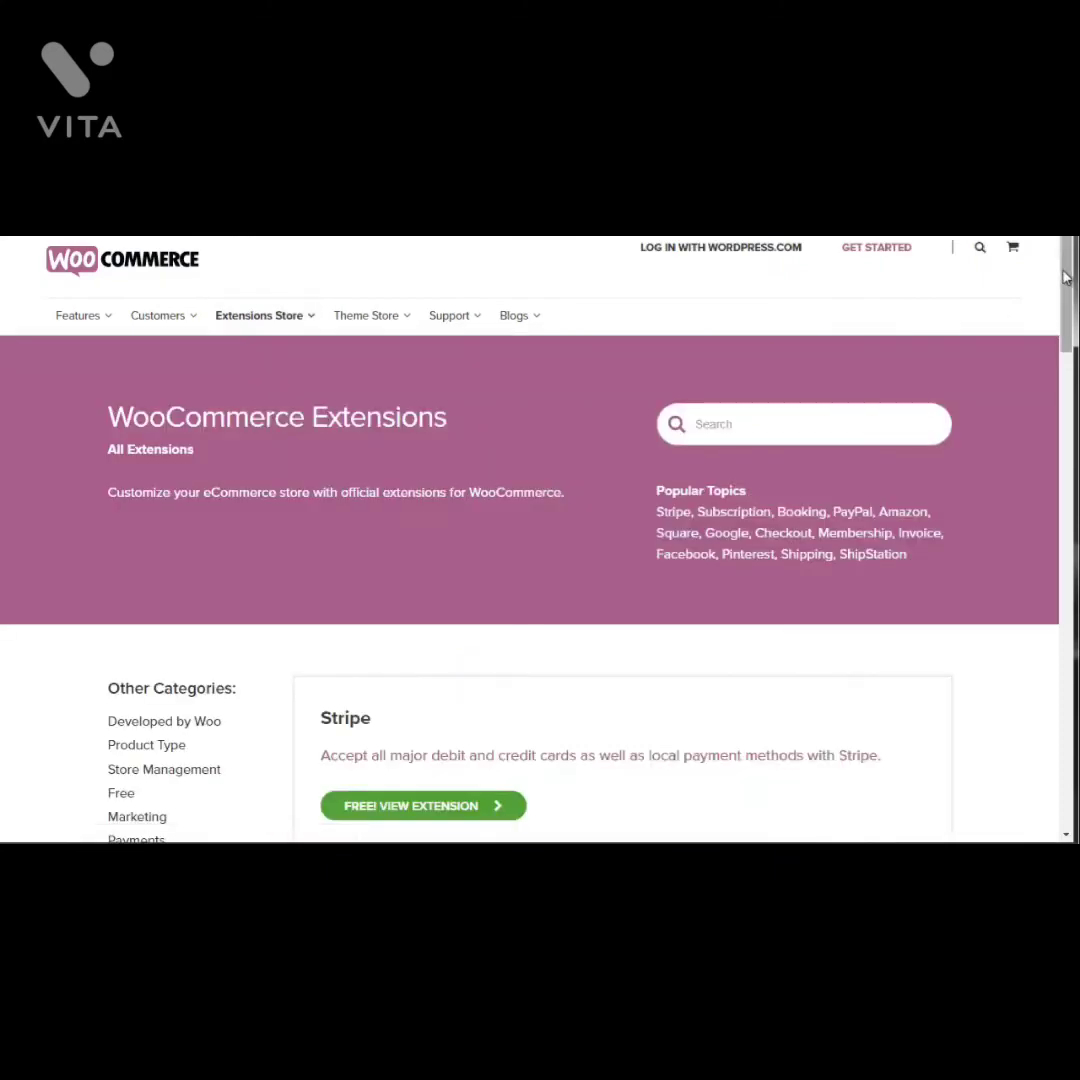
pyautogui.moveTo(1068, 288); pyautogui.dragTo(1068, 322)
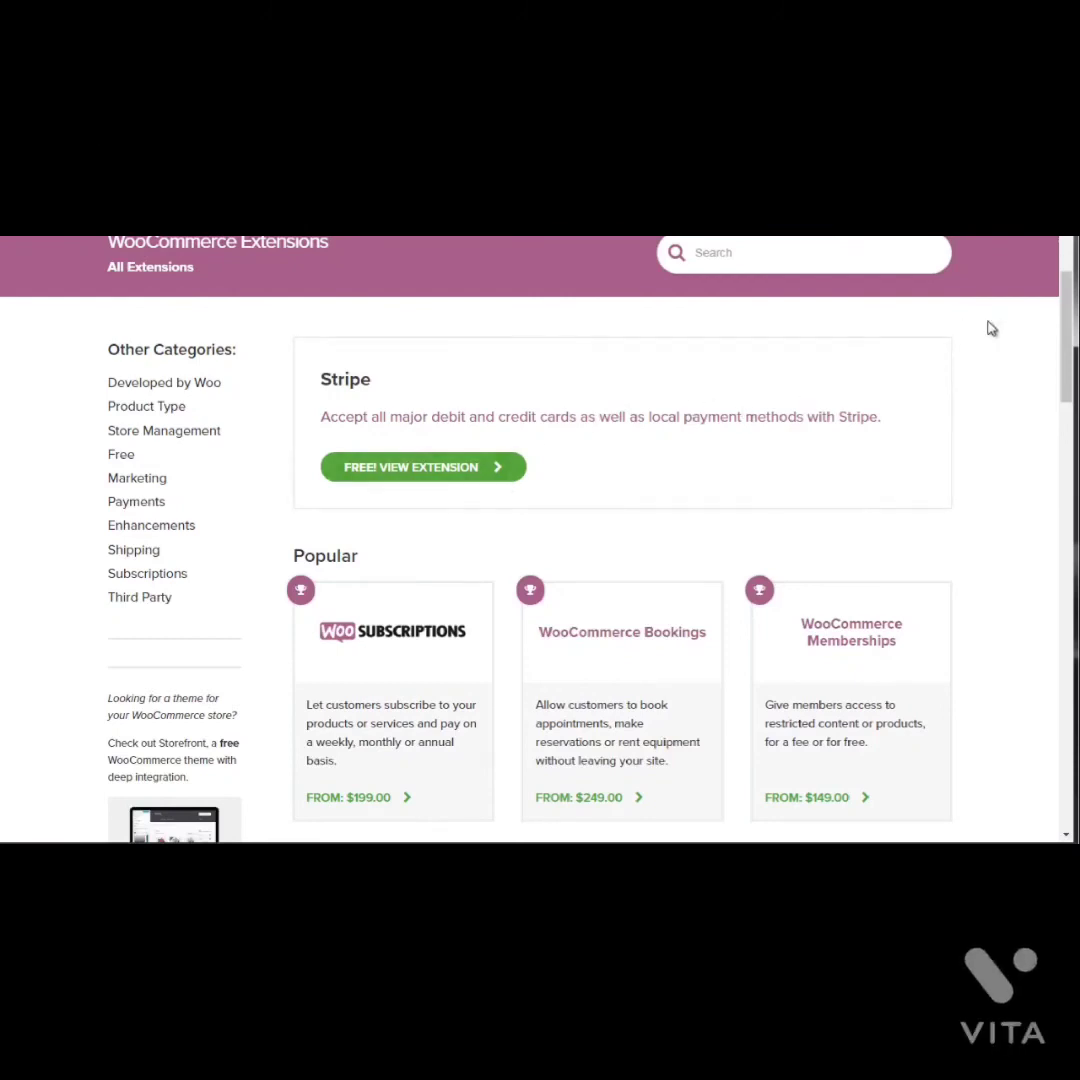
pyautogui.scroll(-2, 1066, 380)
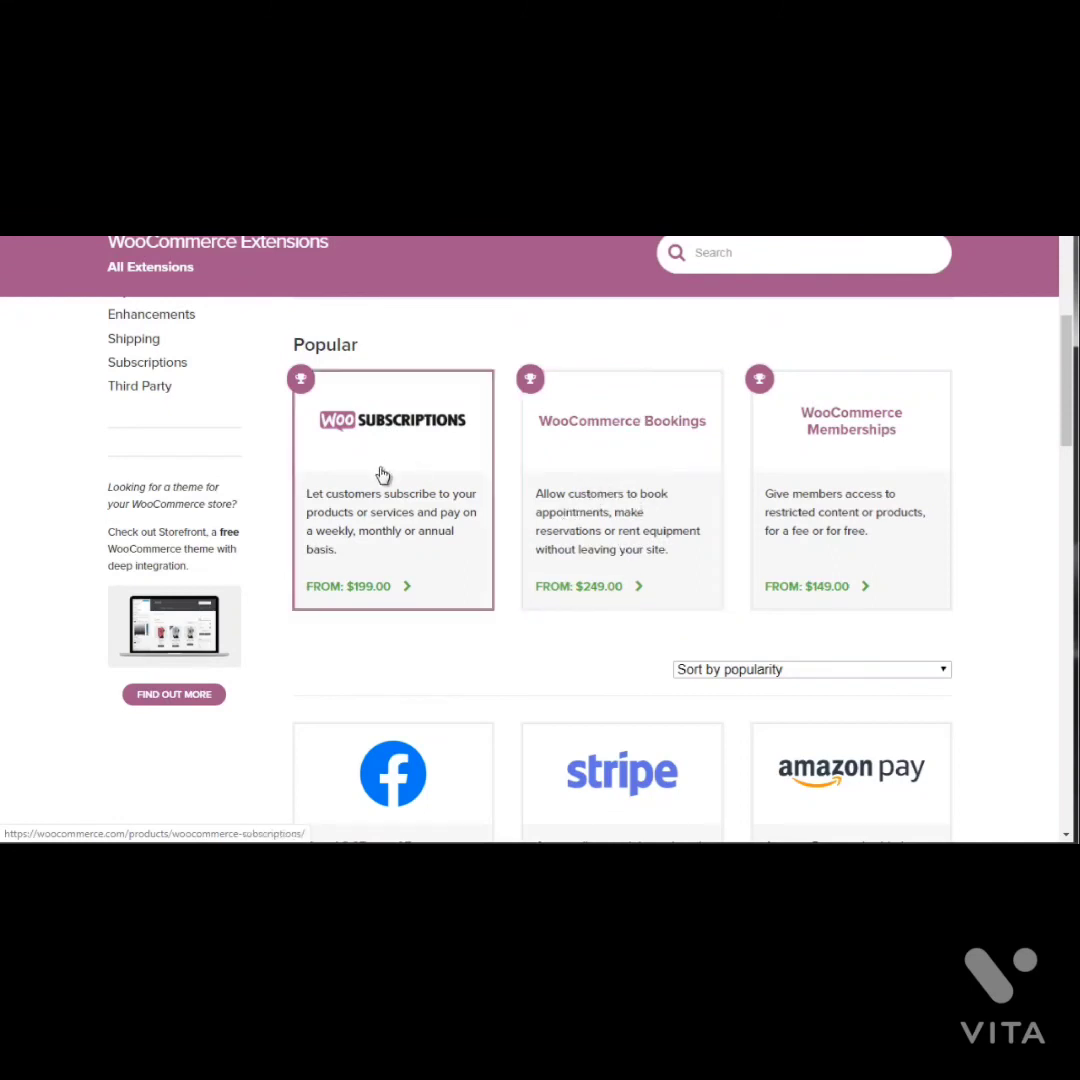
pyautogui.moveTo(1068, 383); pyautogui.dragTo(1068, 459)
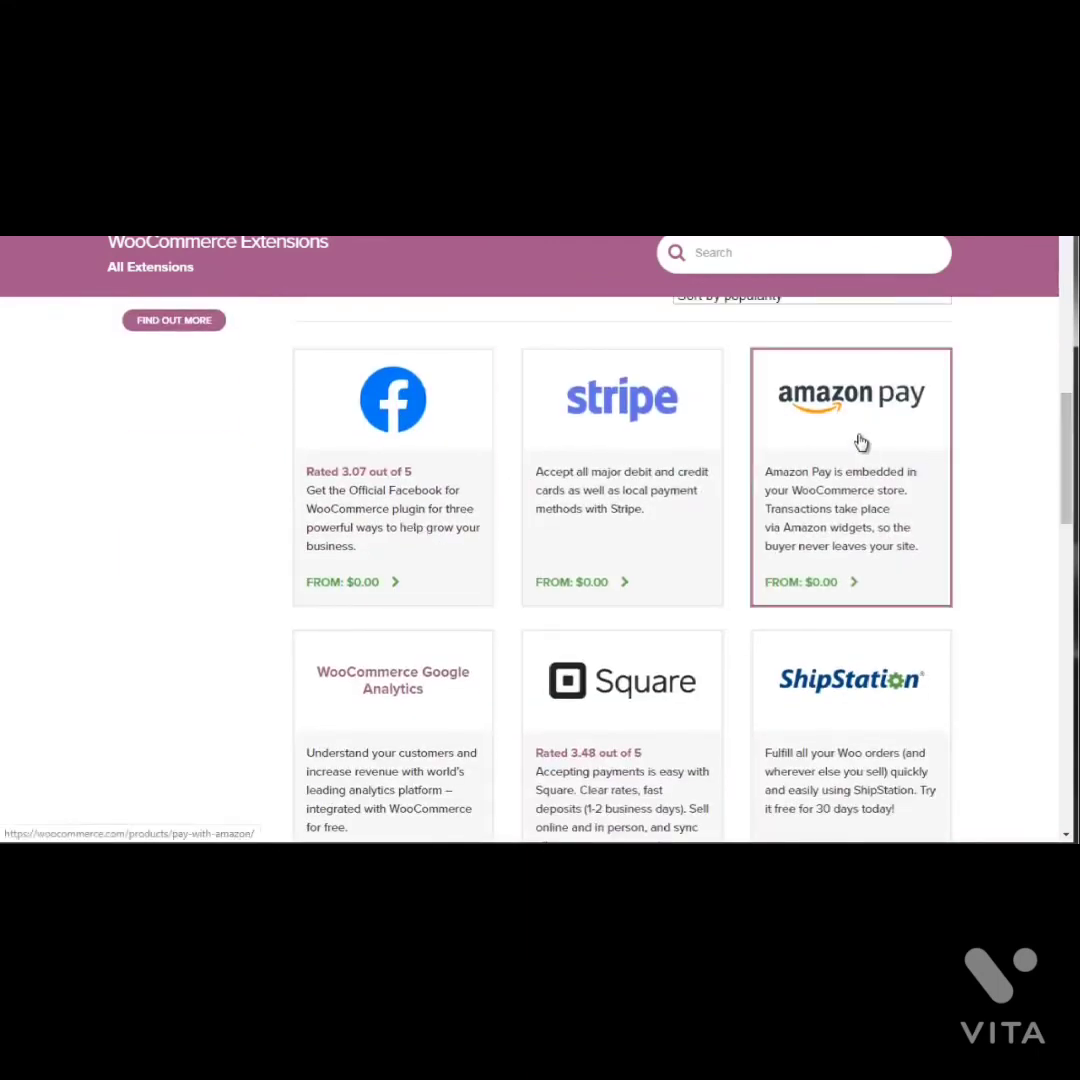
pyautogui.moveTo(1068, 457); pyautogui.dragTo(1068, 520)
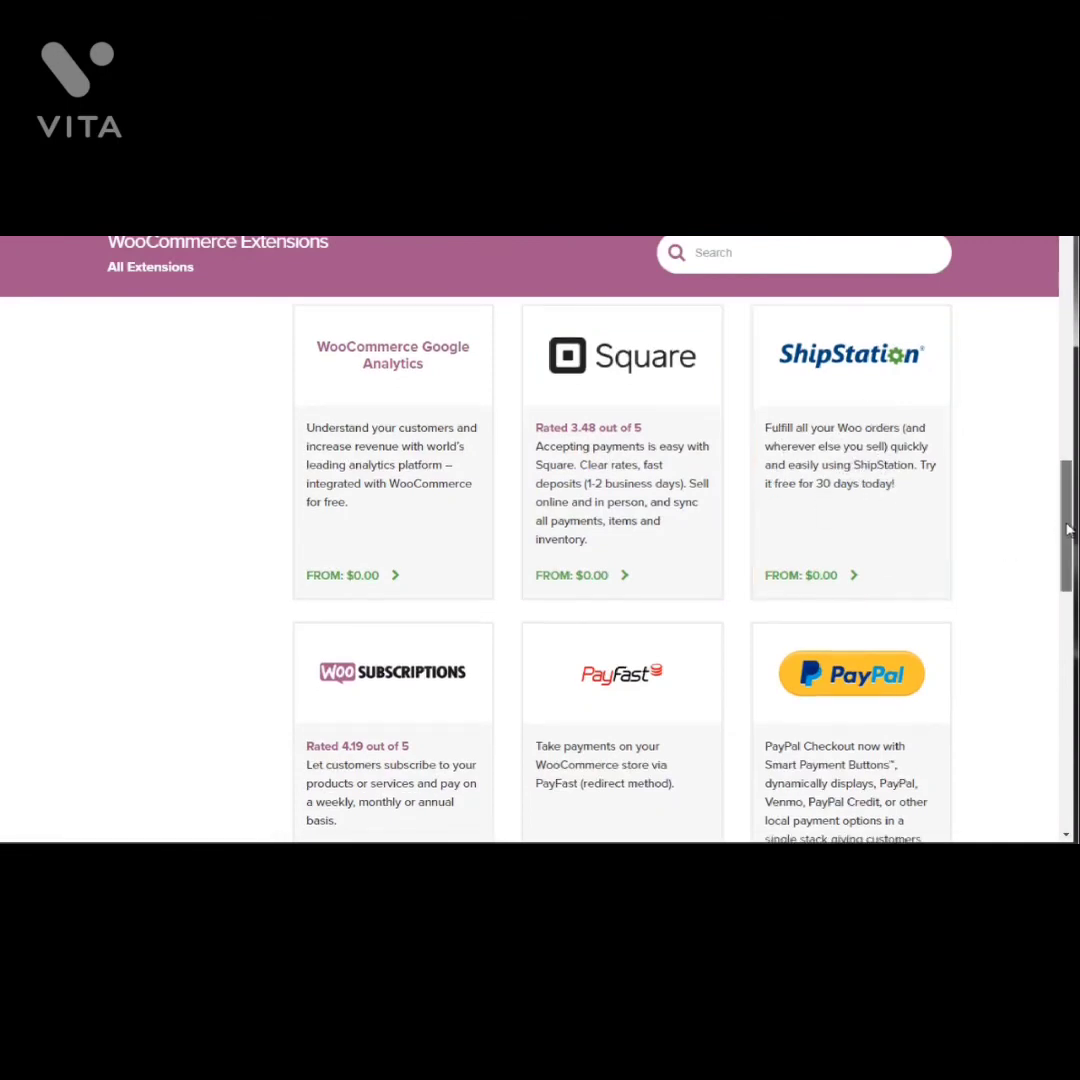
pyautogui.moveTo(1065, 528); pyautogui.dragTo(1065, 660)
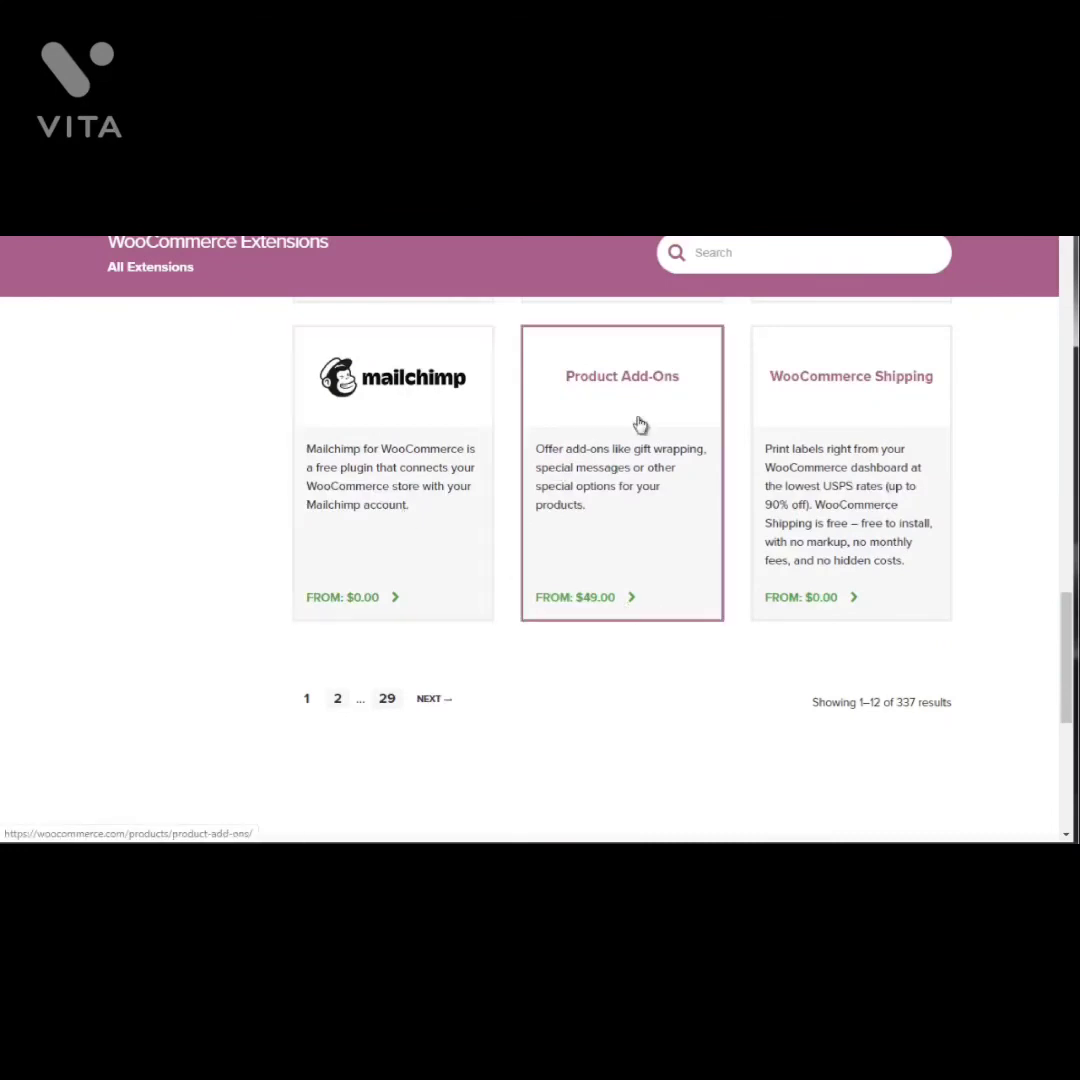
pyautogui.moveTo(1065, 660); pyautogui.dragTo(1065, 393)
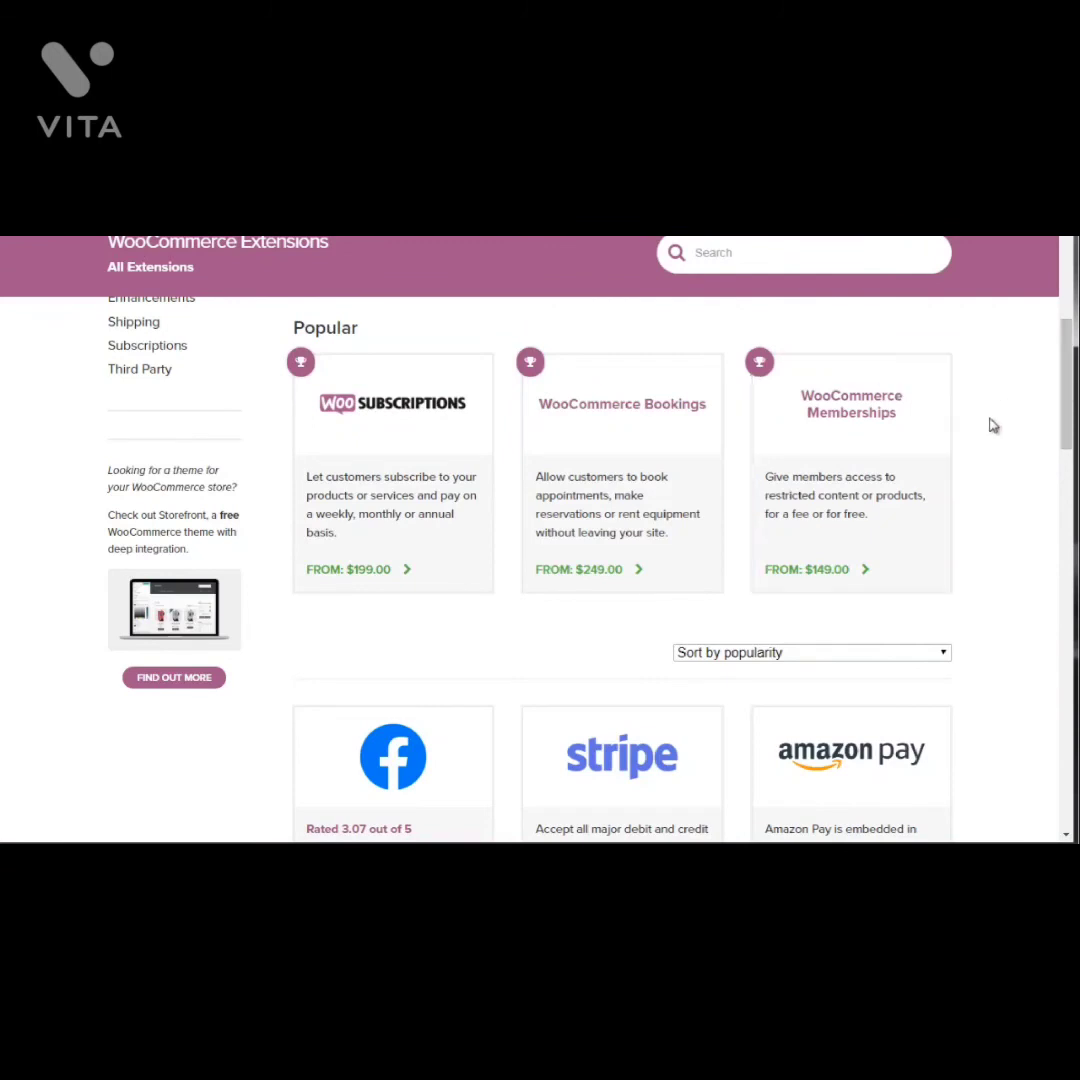
pyautogui.moveTo(1065, 423); pyautogui.dragTo(1065, 425)
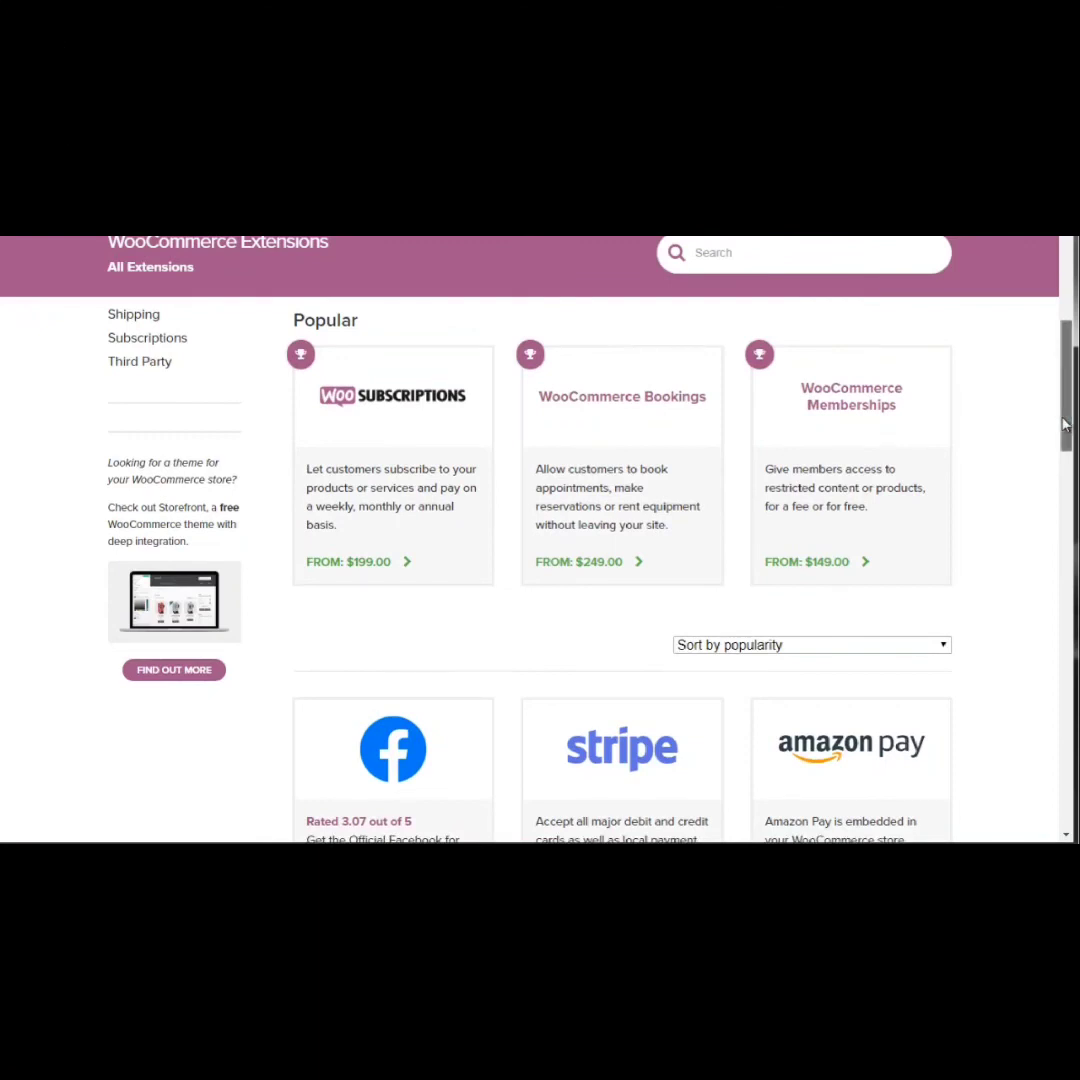
pyautogui.moveTo(1065, 425); pyautogui.dragTo(1065, 417)
# Search the WooCommerce extensions for subscription
pyautogui.click(705, 253)
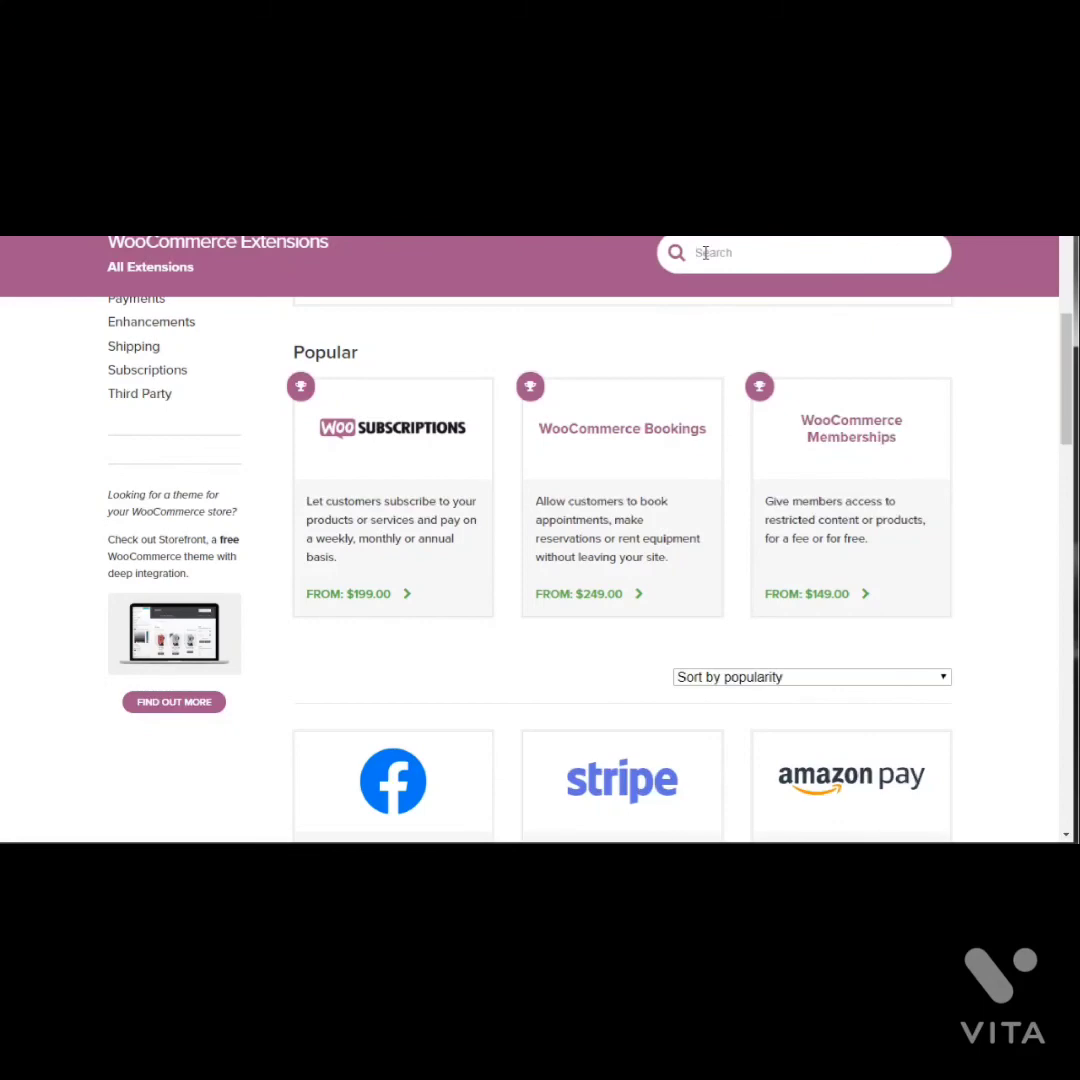
pyautogui.write('subscription')
pyautogui.doubleClick(704, 252)
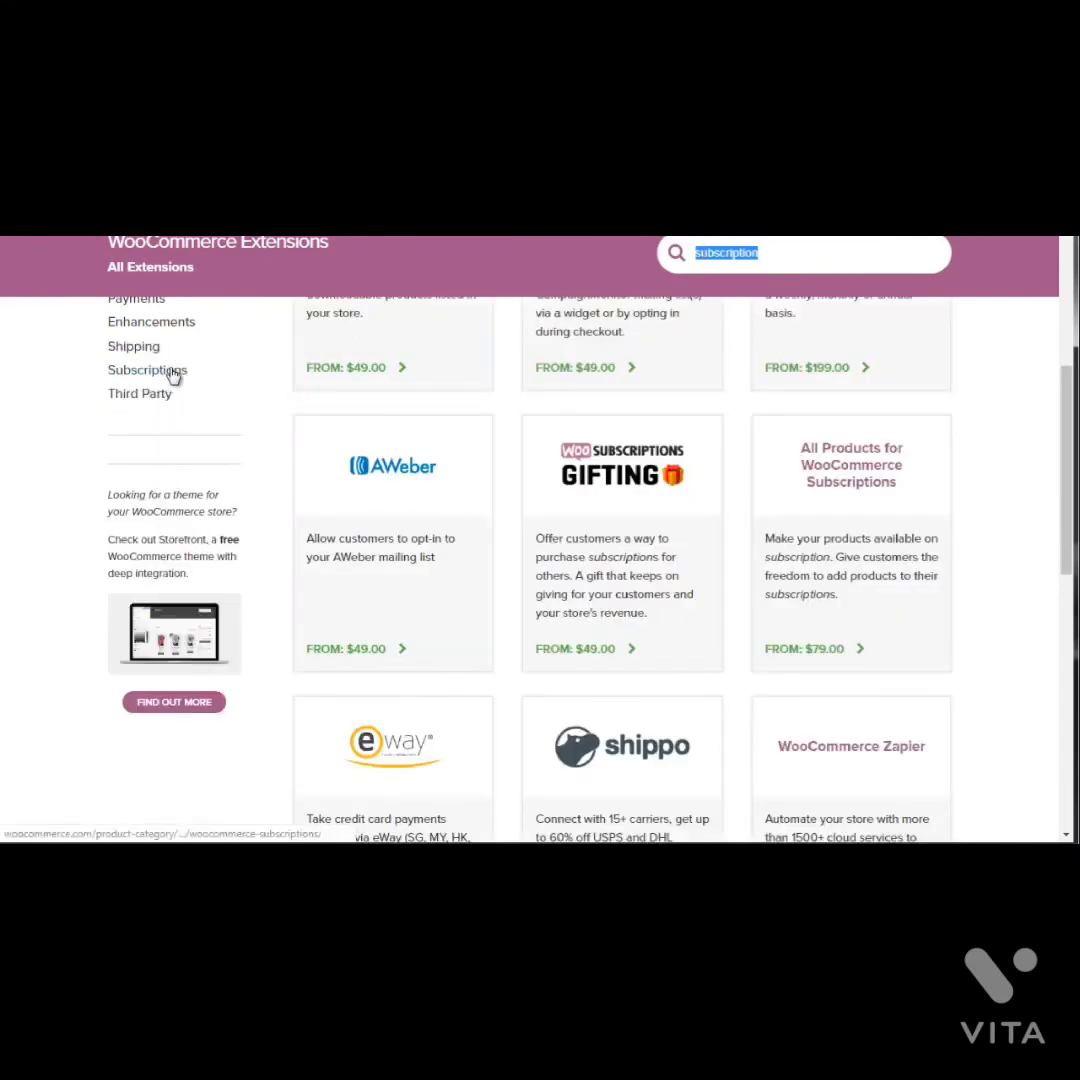
pyautogui.click(803, 255)
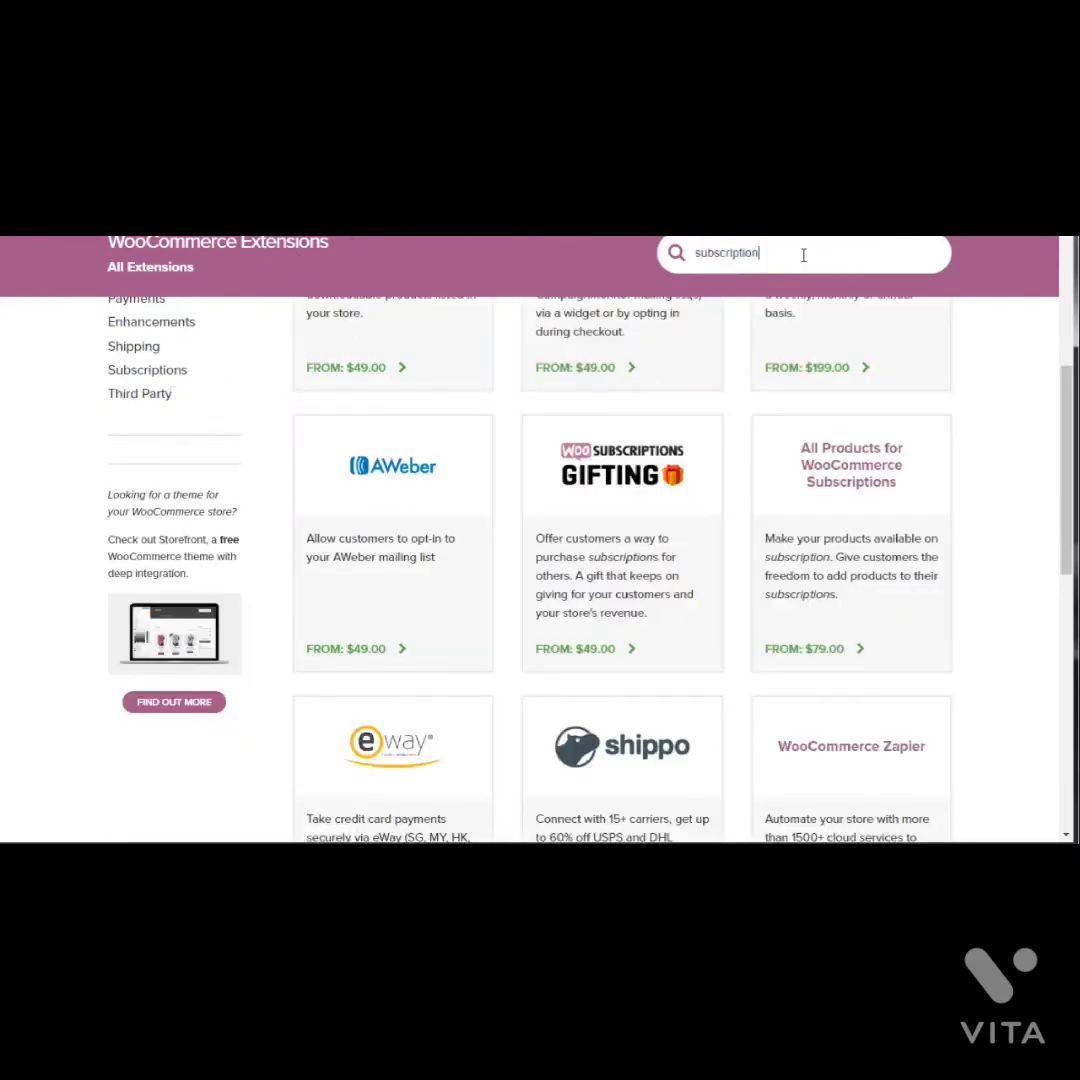
pyautogui.press('Return')
# Examine the subscription search results, including the extensions' descriptions, prices and the other categories offered
pyautogui.moveTo(1068, 428); pyautogui.dragTo(1057, 360)
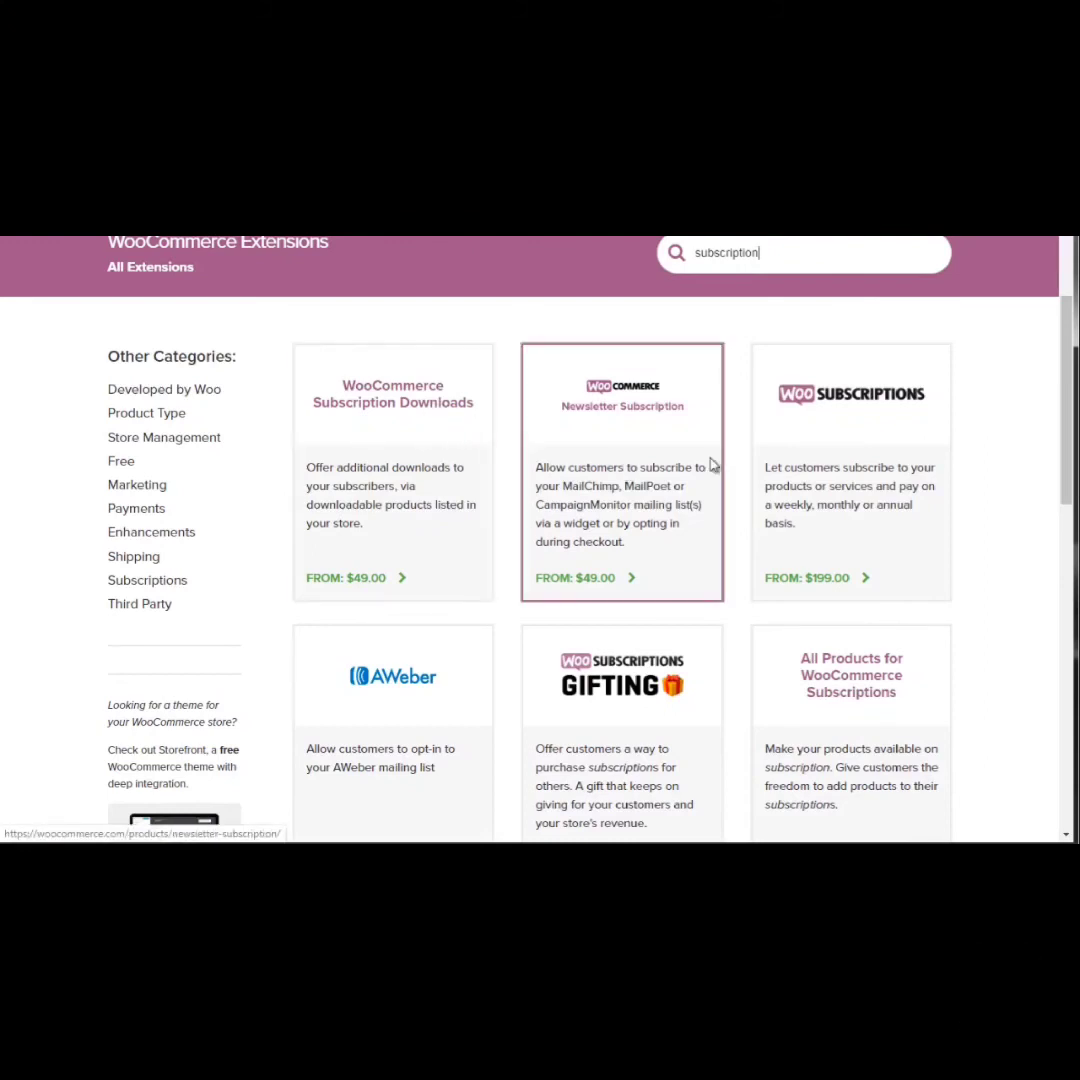
pyautogui.moveTo(1068, 425); pyautogui.dragTo(1068, 477)
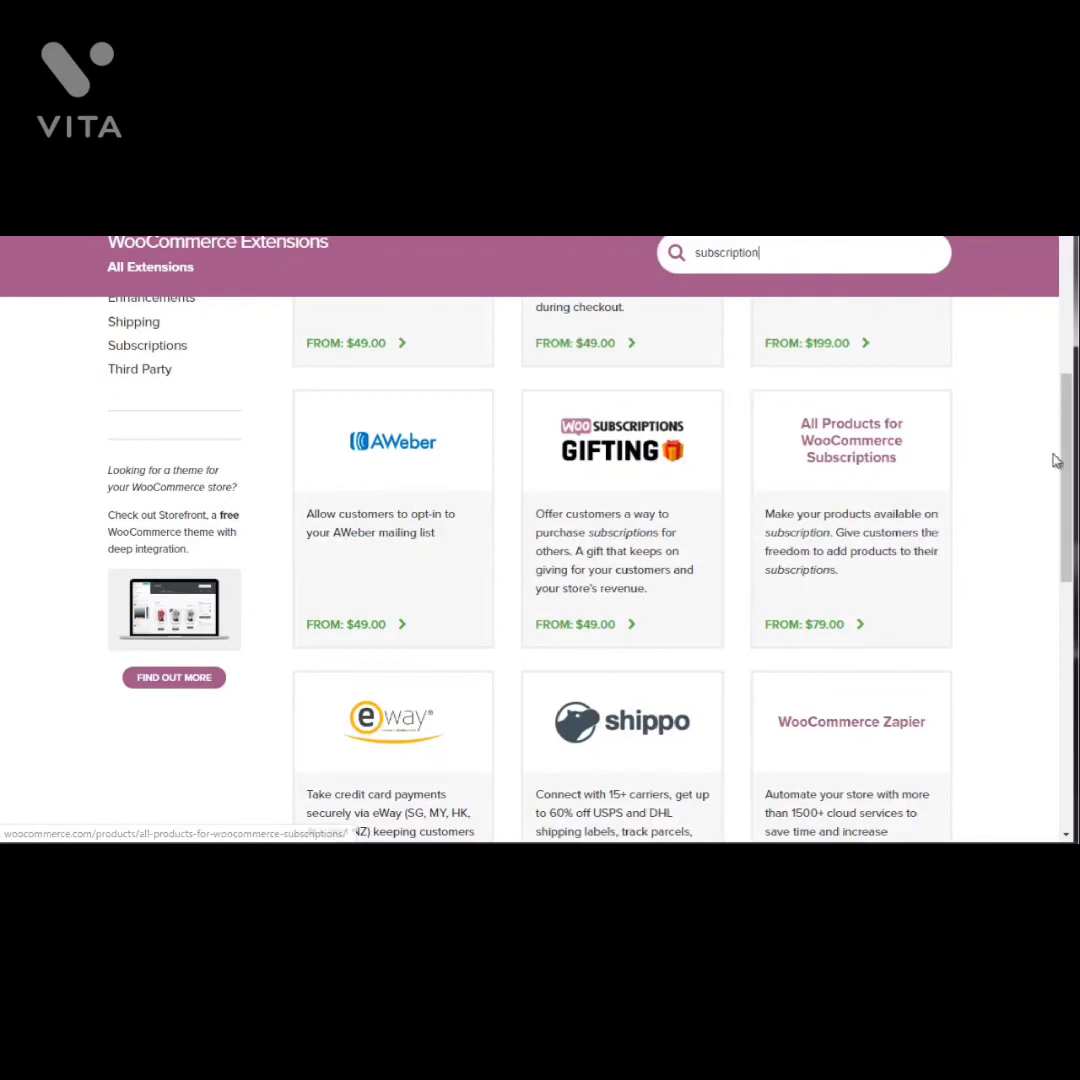
pyautogui.moveTo(1068, 470); pyautogui.dragTo(1068, 480)
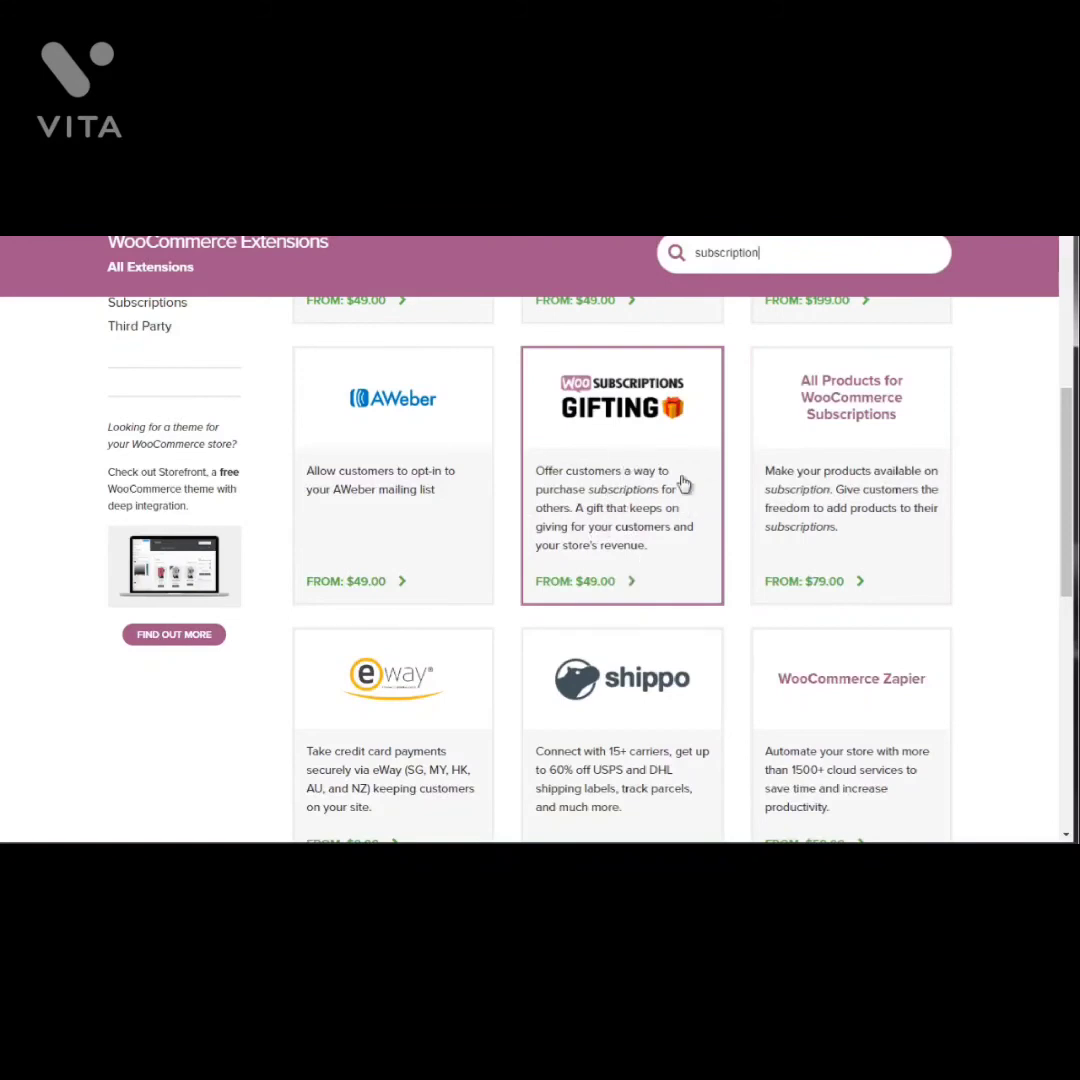
pyautogui.moveTo(1068, 474); pyautogui.dragTo(1068, 501)
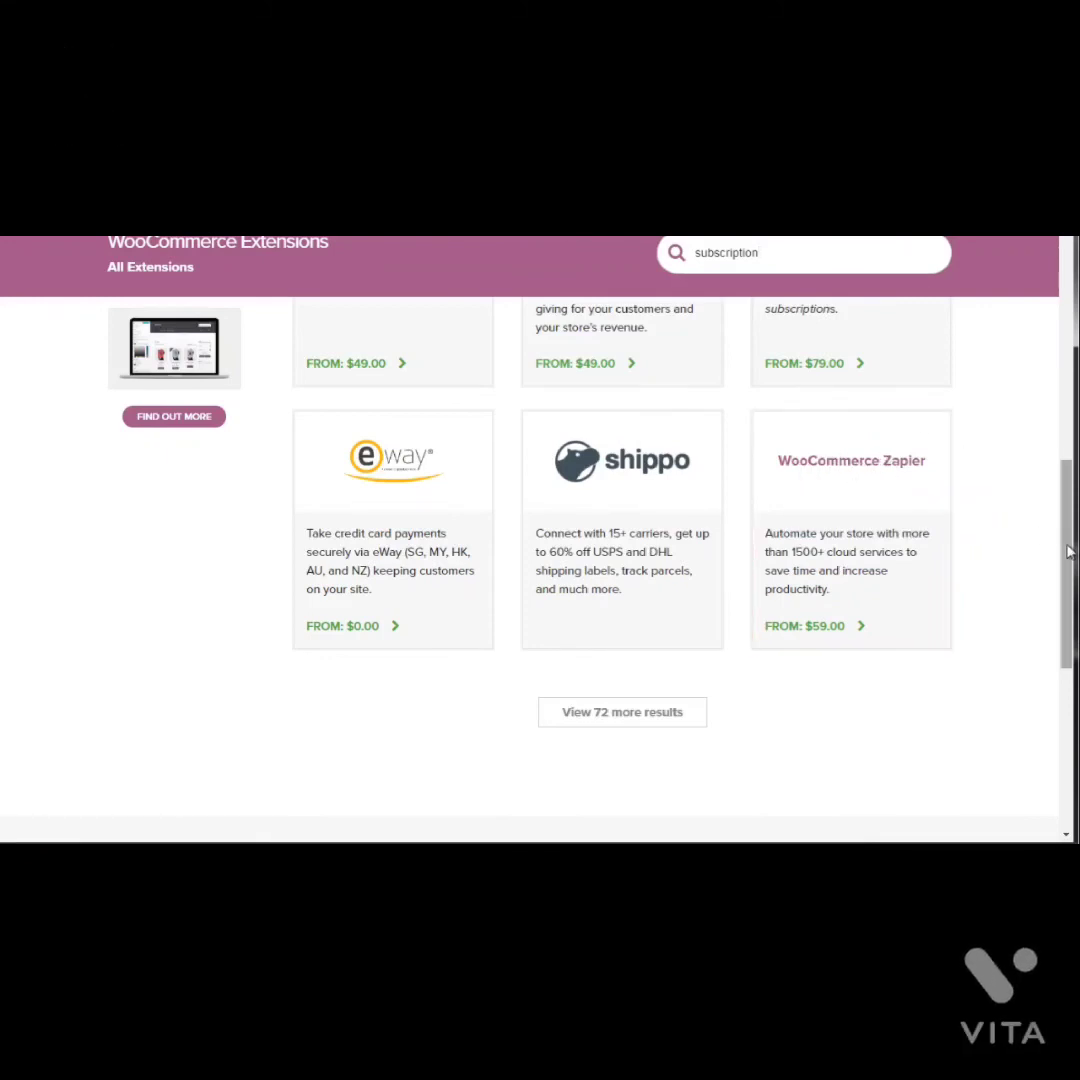
pyautogui.moveTo(1067, 543); pyautogui.dragTo(1062, 406)
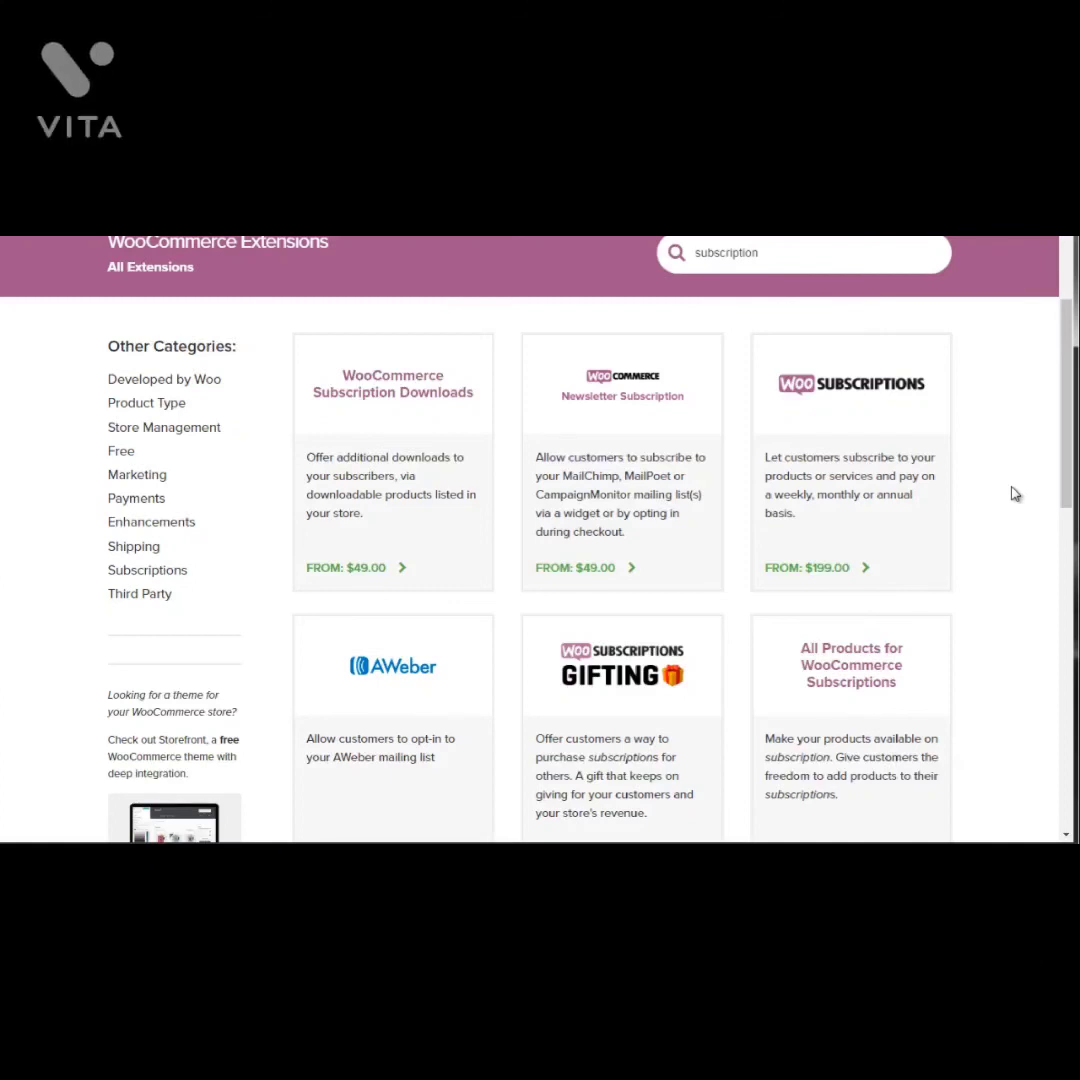
pyautogui.moveTo(137, 476)
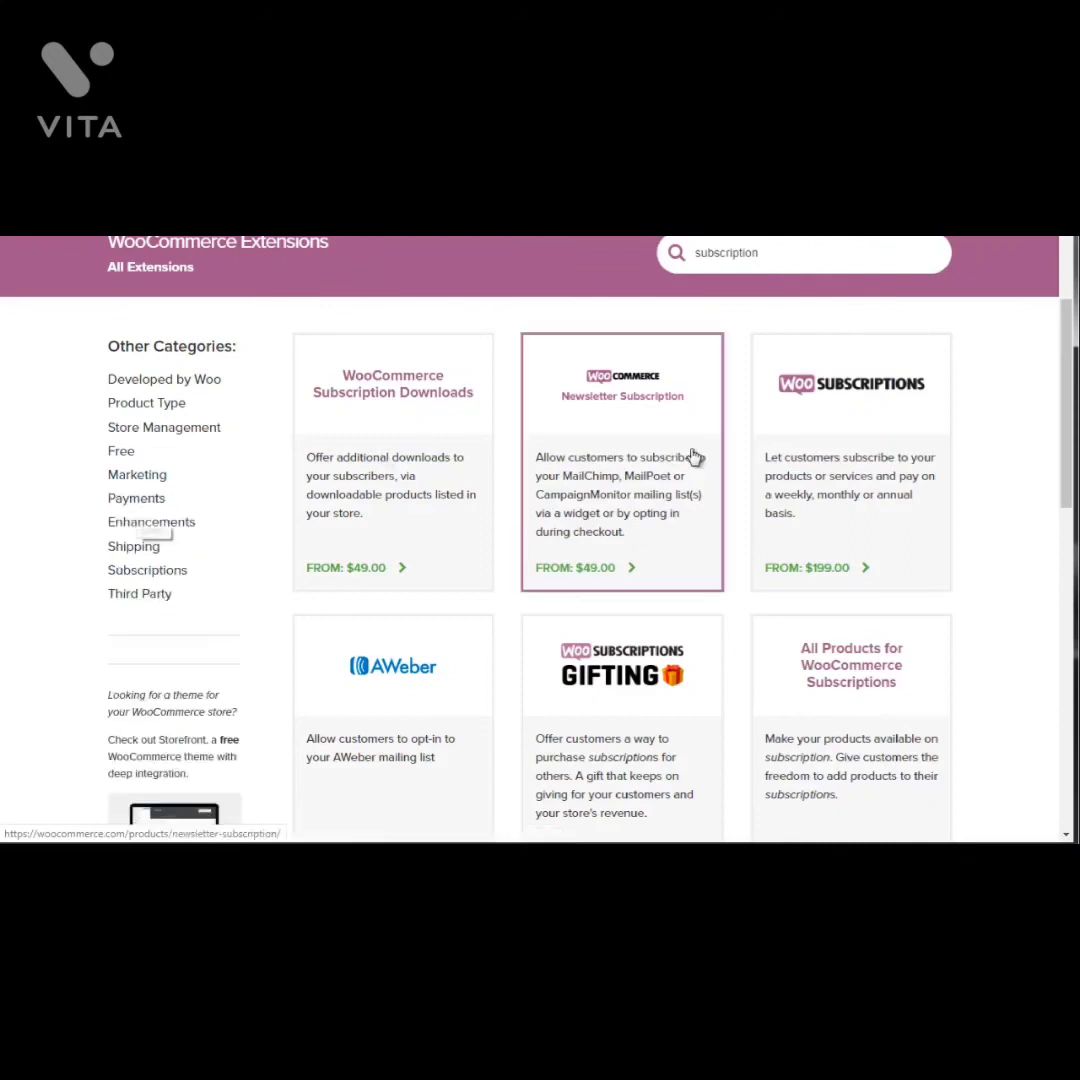
pyautogui.scroll(-1, 737, 452)
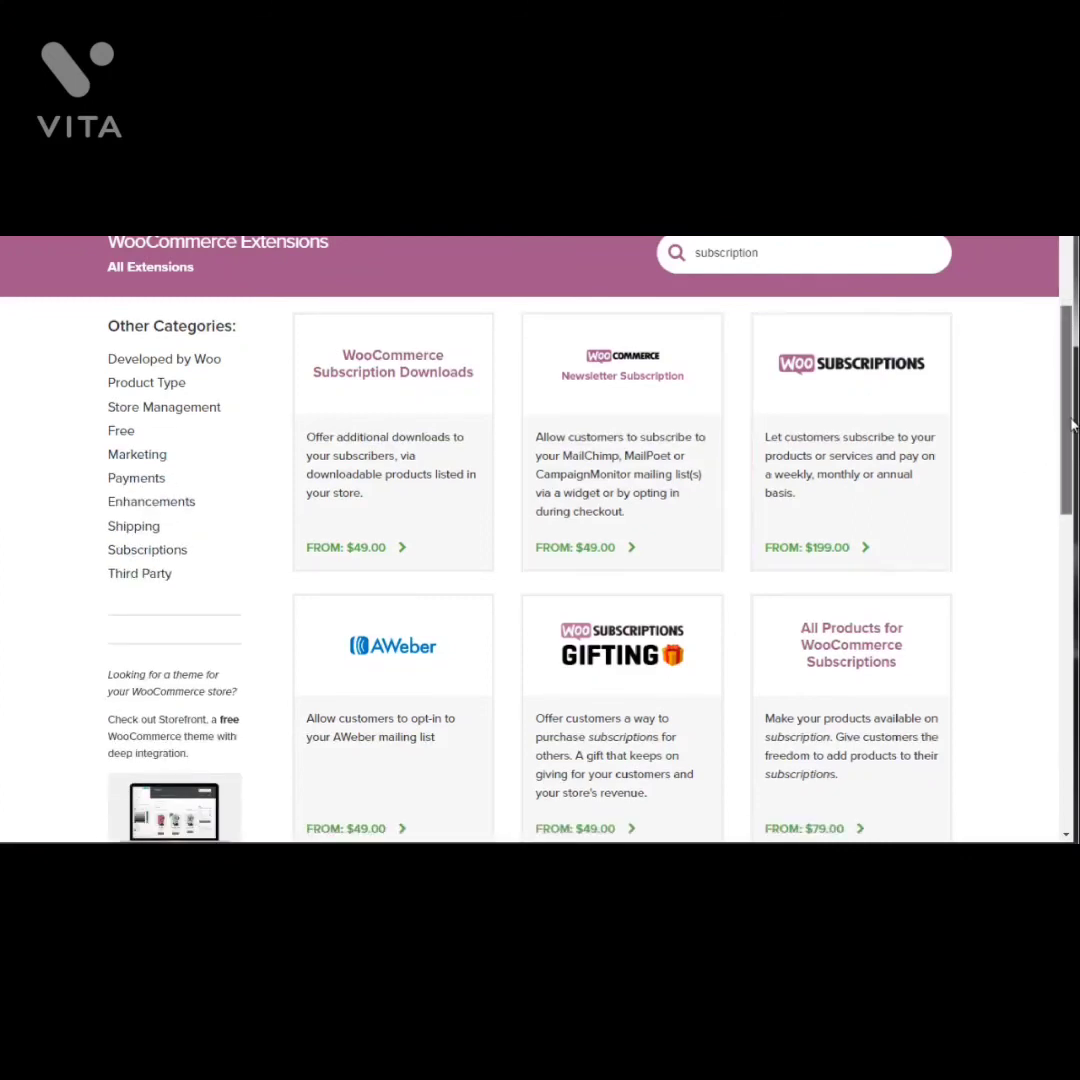
pyautogui.scroll(1, 1068, 414)
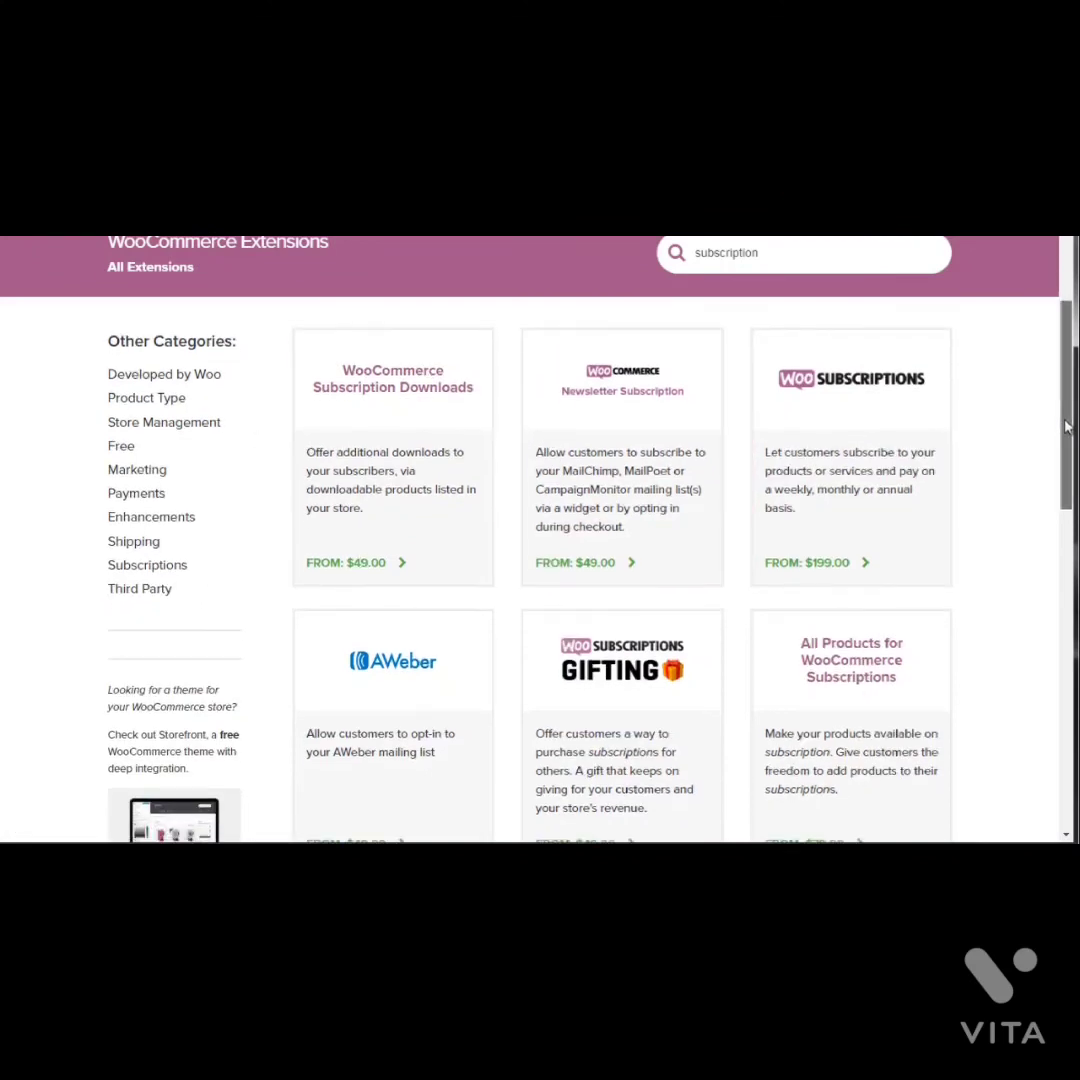
pyautogui.moveTo(1066, 424); pyautogui.dragTo(1065, 420)
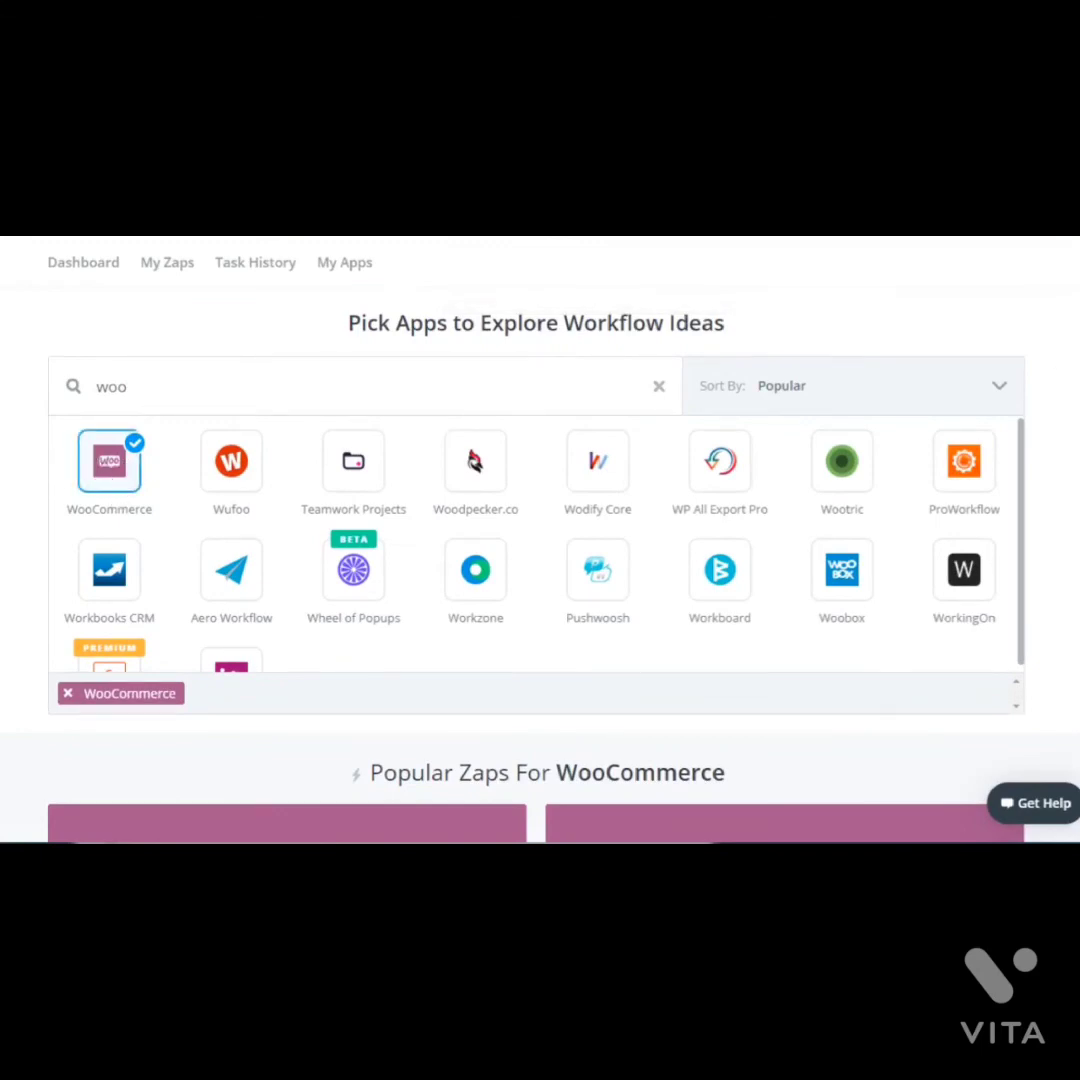
# Look through Zapier's popular Zaps for WooCommerce to see which apps its orders and customers can be connected to
pyautogui.scroll(-6, 540, 540)
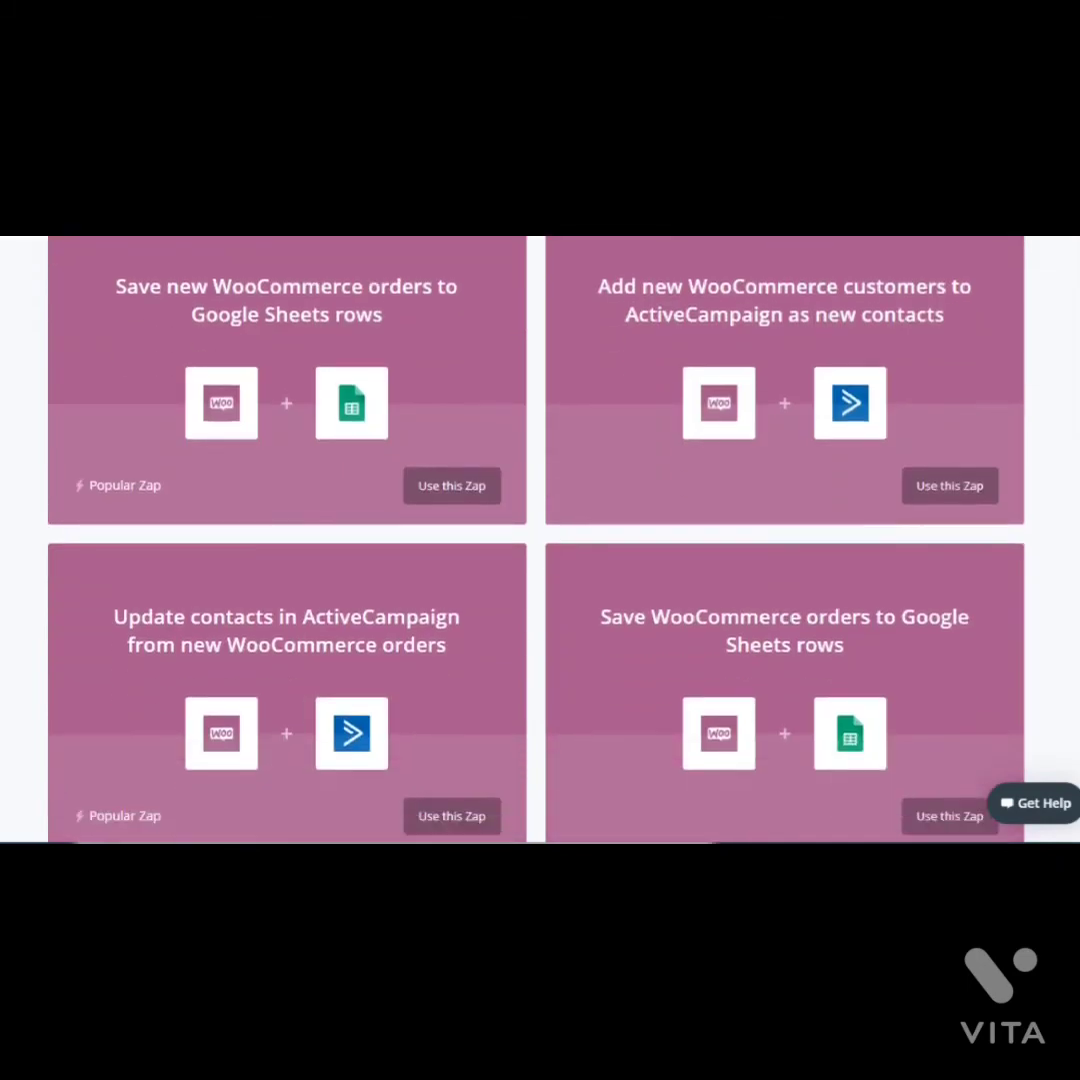
pyautogui.scroll(1, 540, 540)
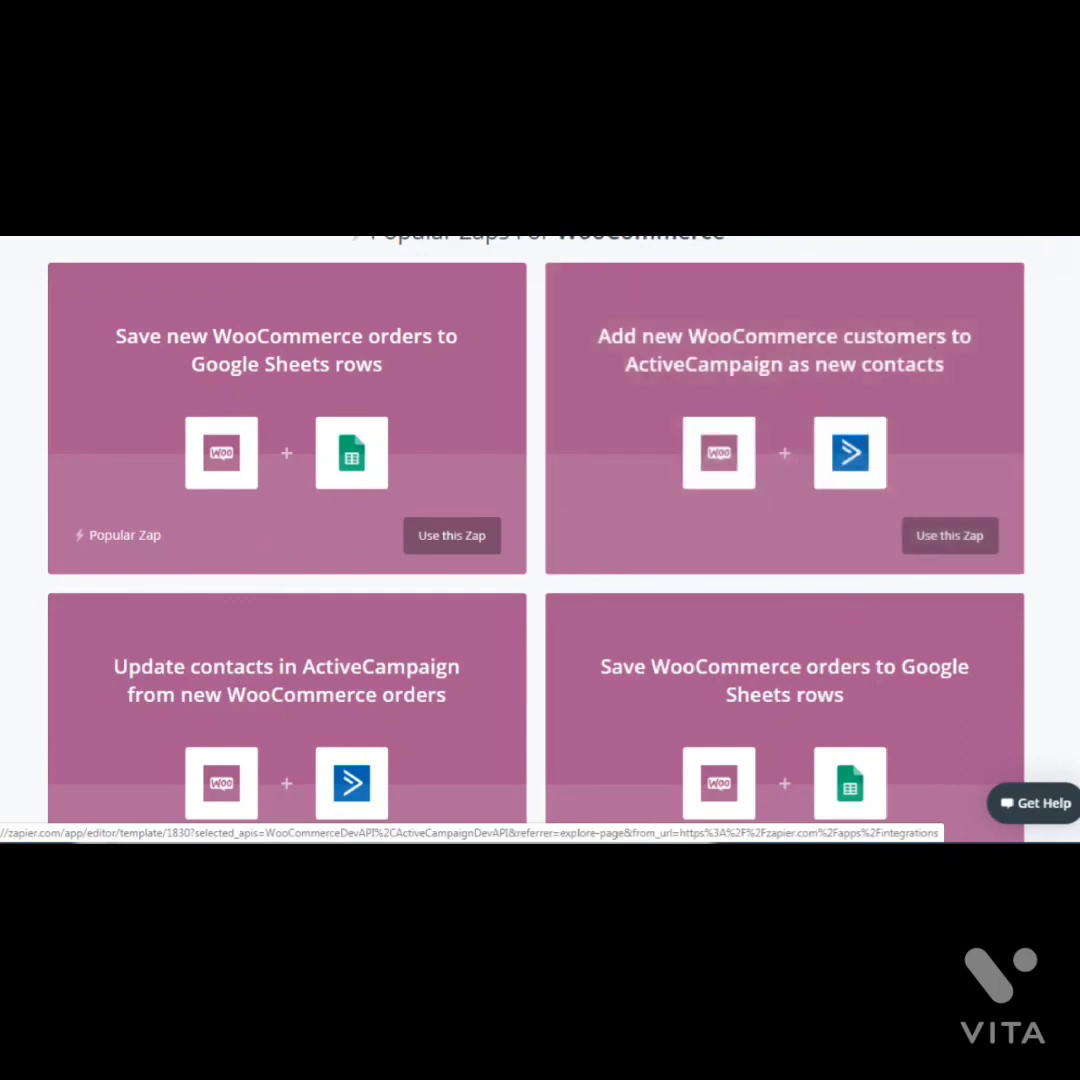
pyautogui.scroll(-3, 383, 365)
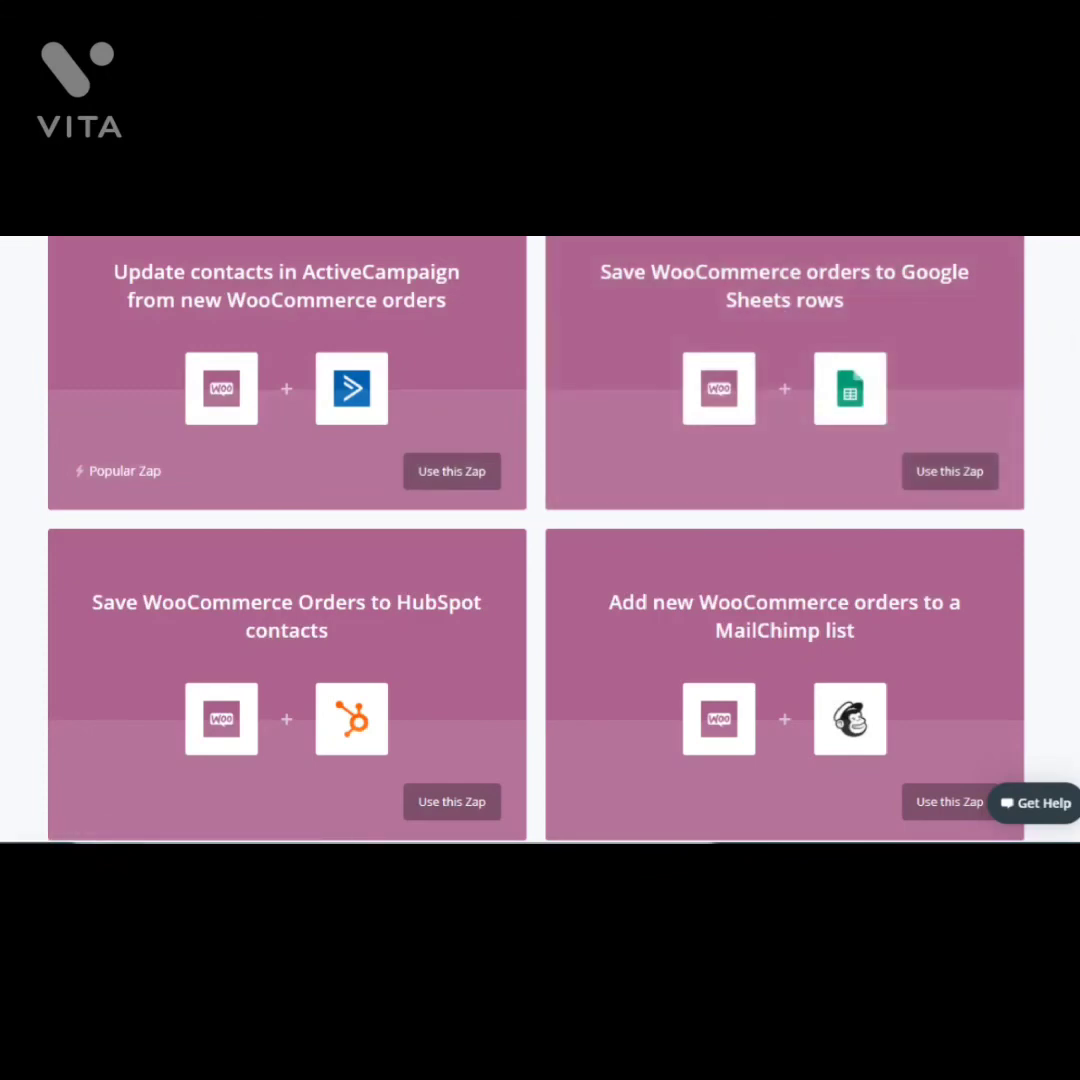
pyautogui.scroll(-8, 540, 540)
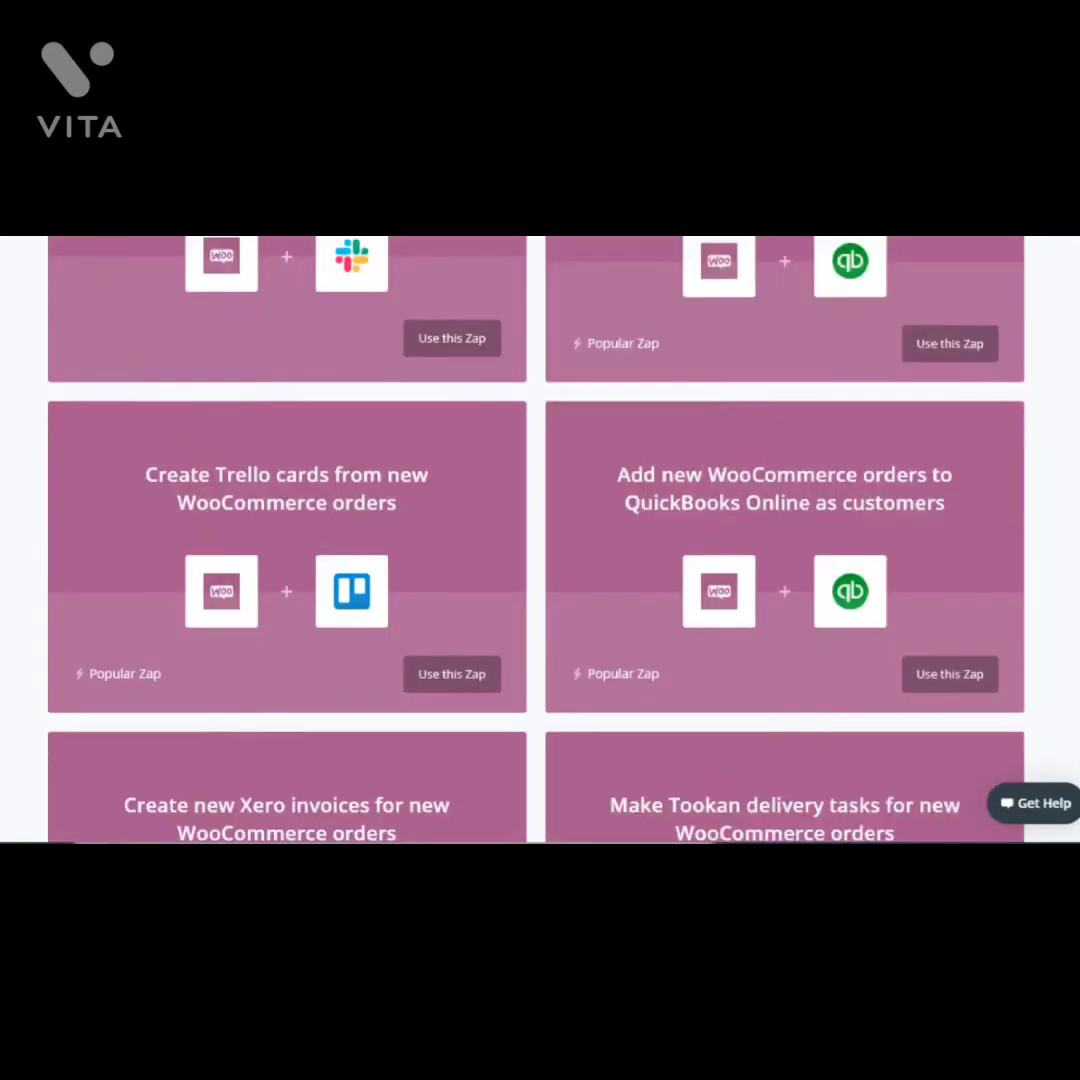
pyautogui.scroll(2, 540, 540)
pyautogui.scroll(-1, 540, 540)
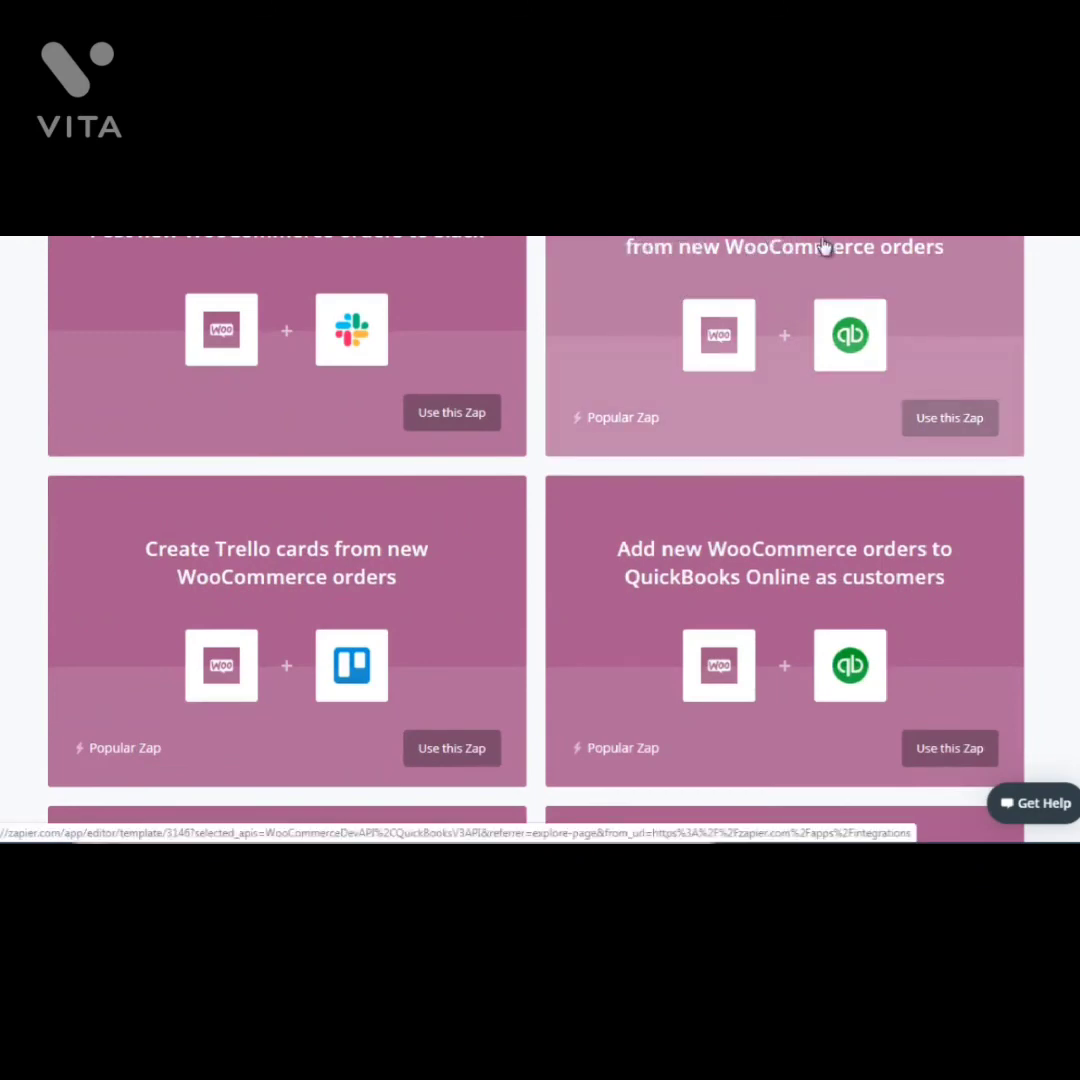
pyautogui.scroll(-1, 540, 540)
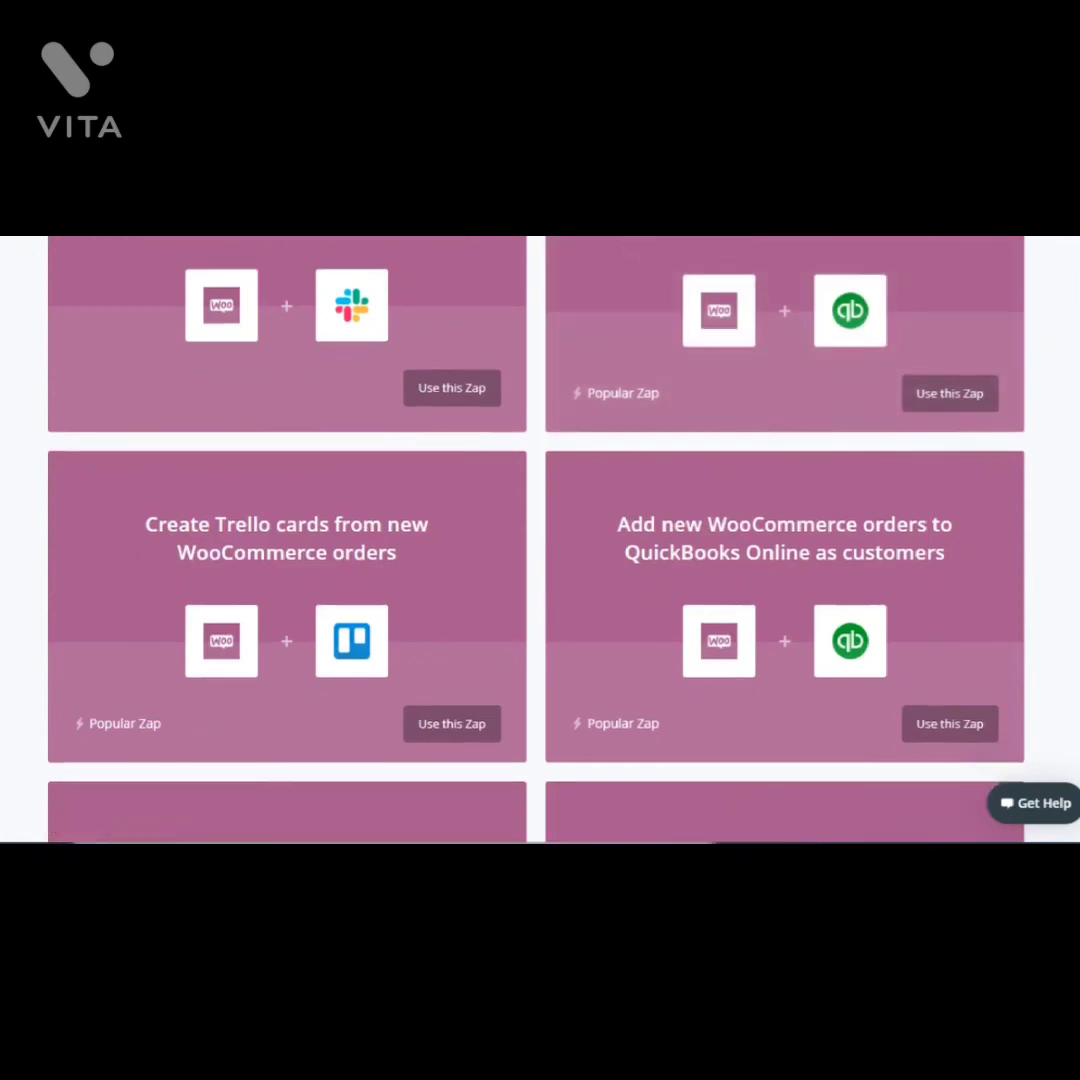
pyautogui.scroll(-3, 540, 540)
pyautogui.scroll(1, 566, 294)
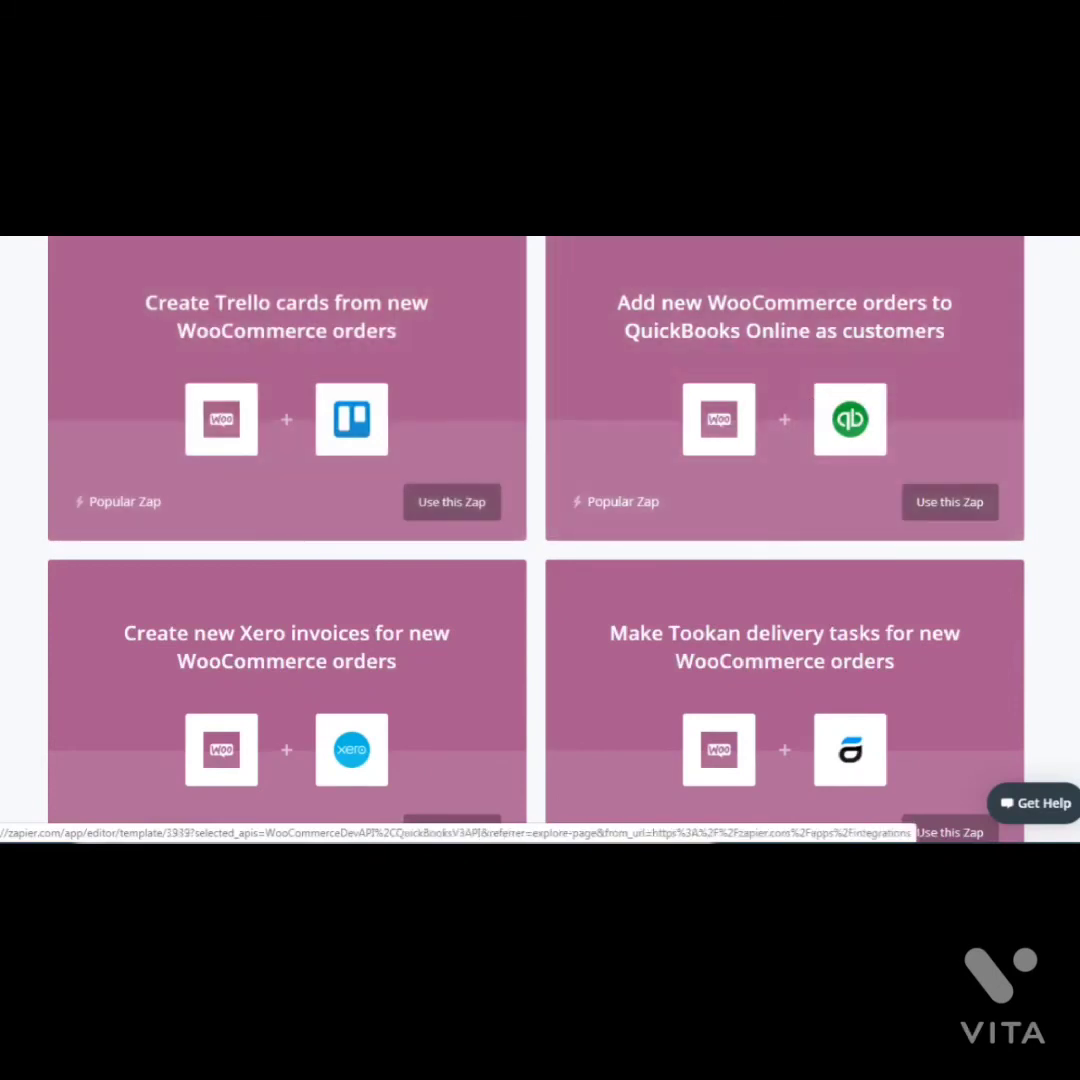
# Examine the remaining Zap templates for WooCommerce, from the Trello and QuickBooks Online ones to the end of the displayed list
pyautogui.scroll(-2, 540, 540)
pyautogui.scroll(1, 540, 540)
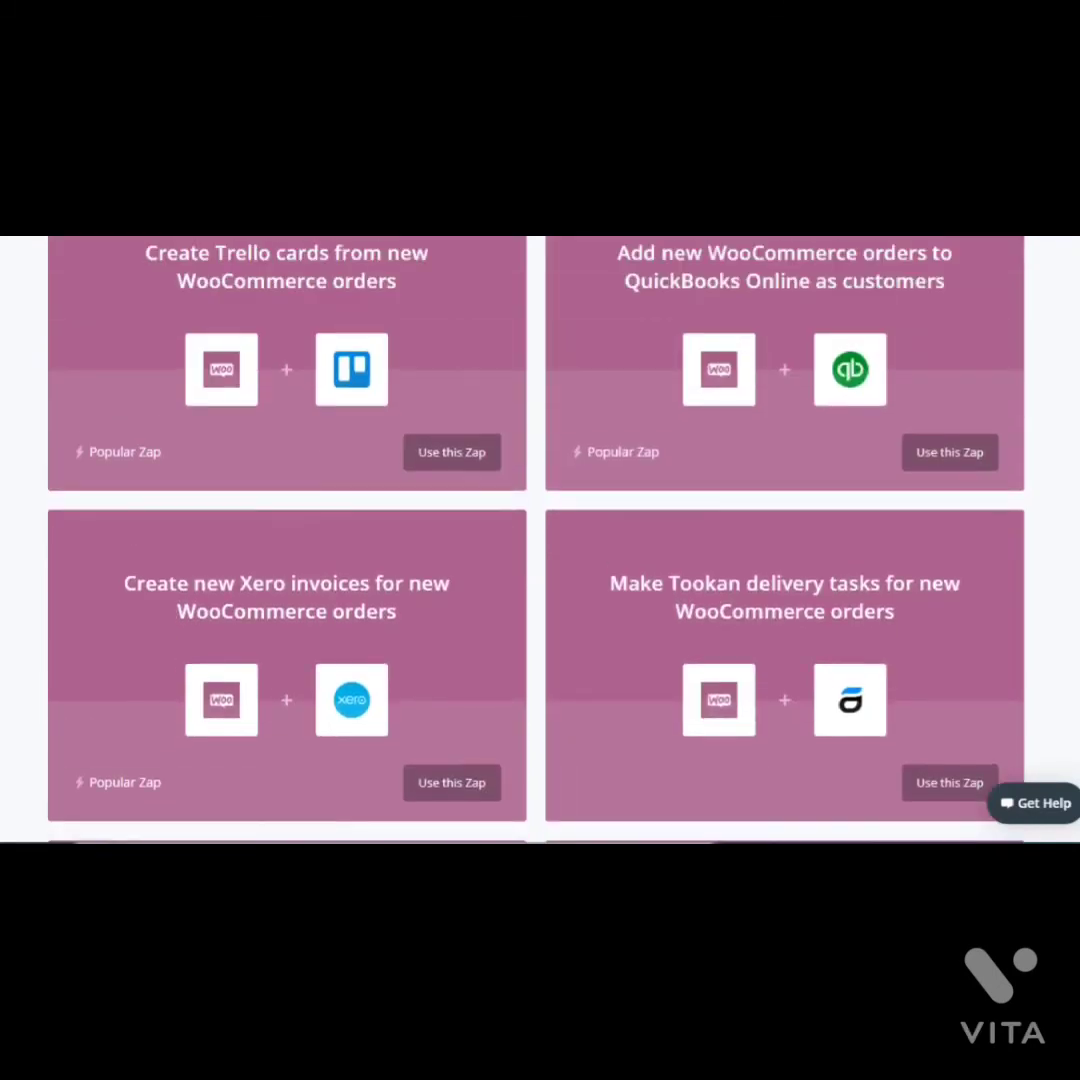
pyautogui.scroll(-3, 540, 540)
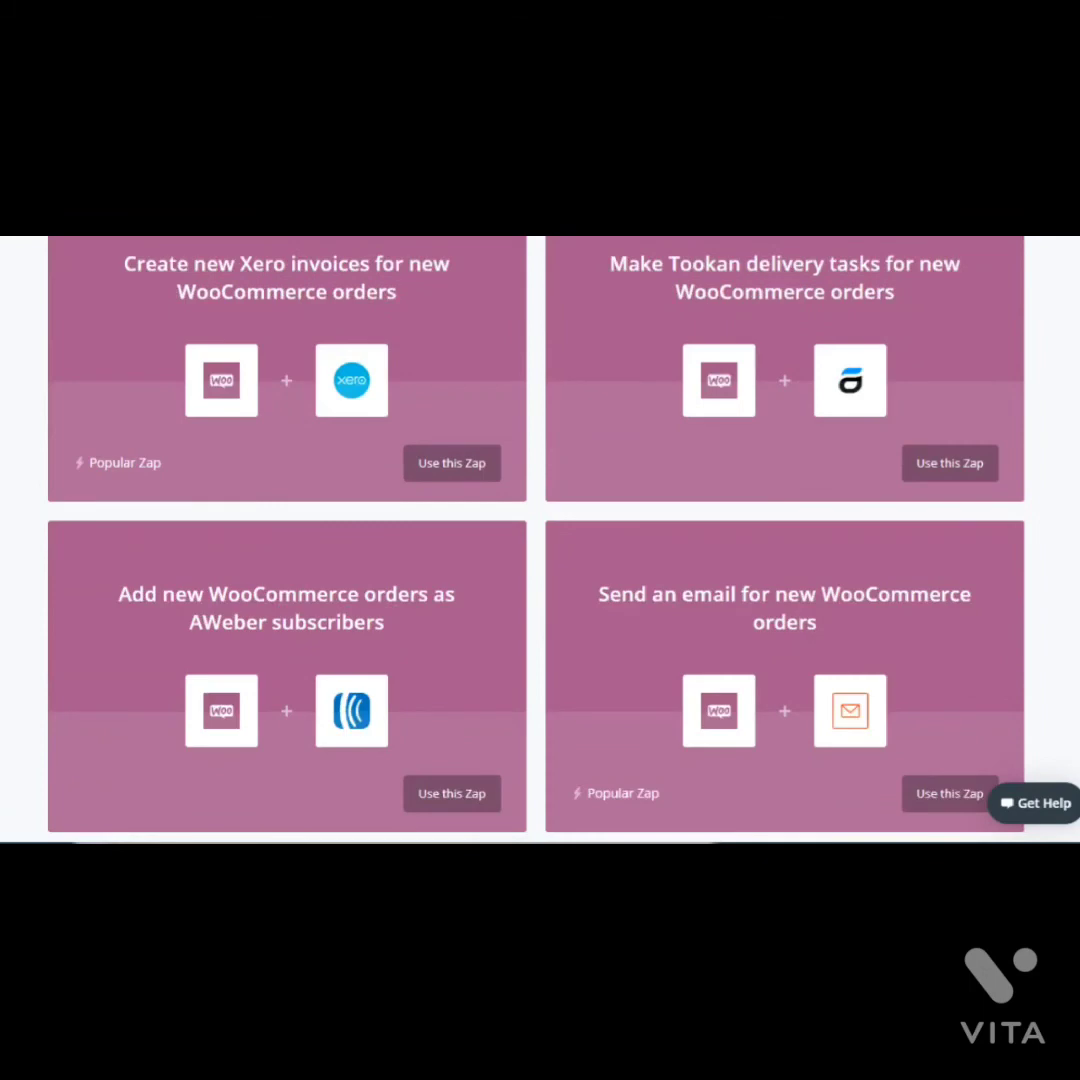
pyautogui.scroll(1, 540, 540)
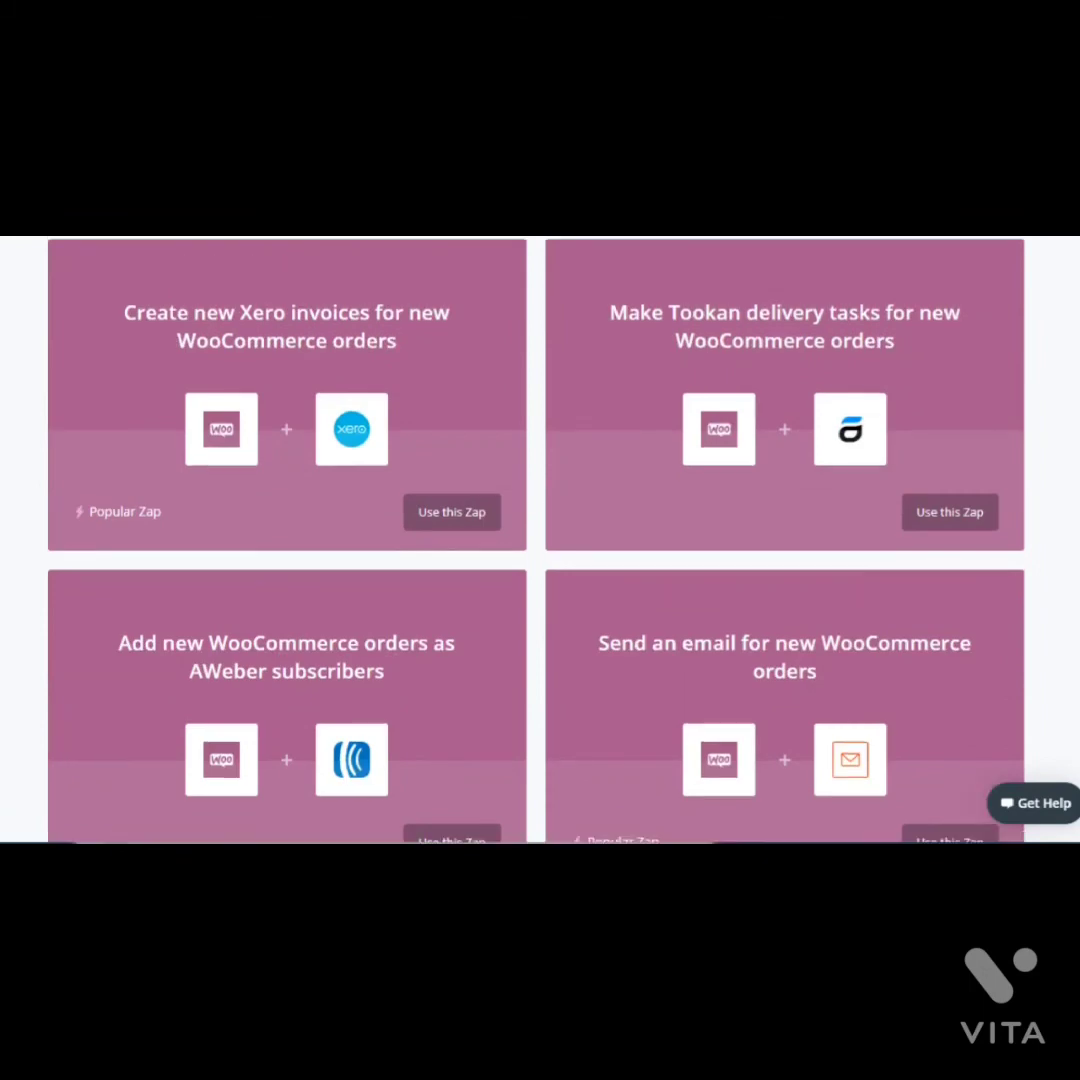
pyautogui.scroll(-3, 540, 540)
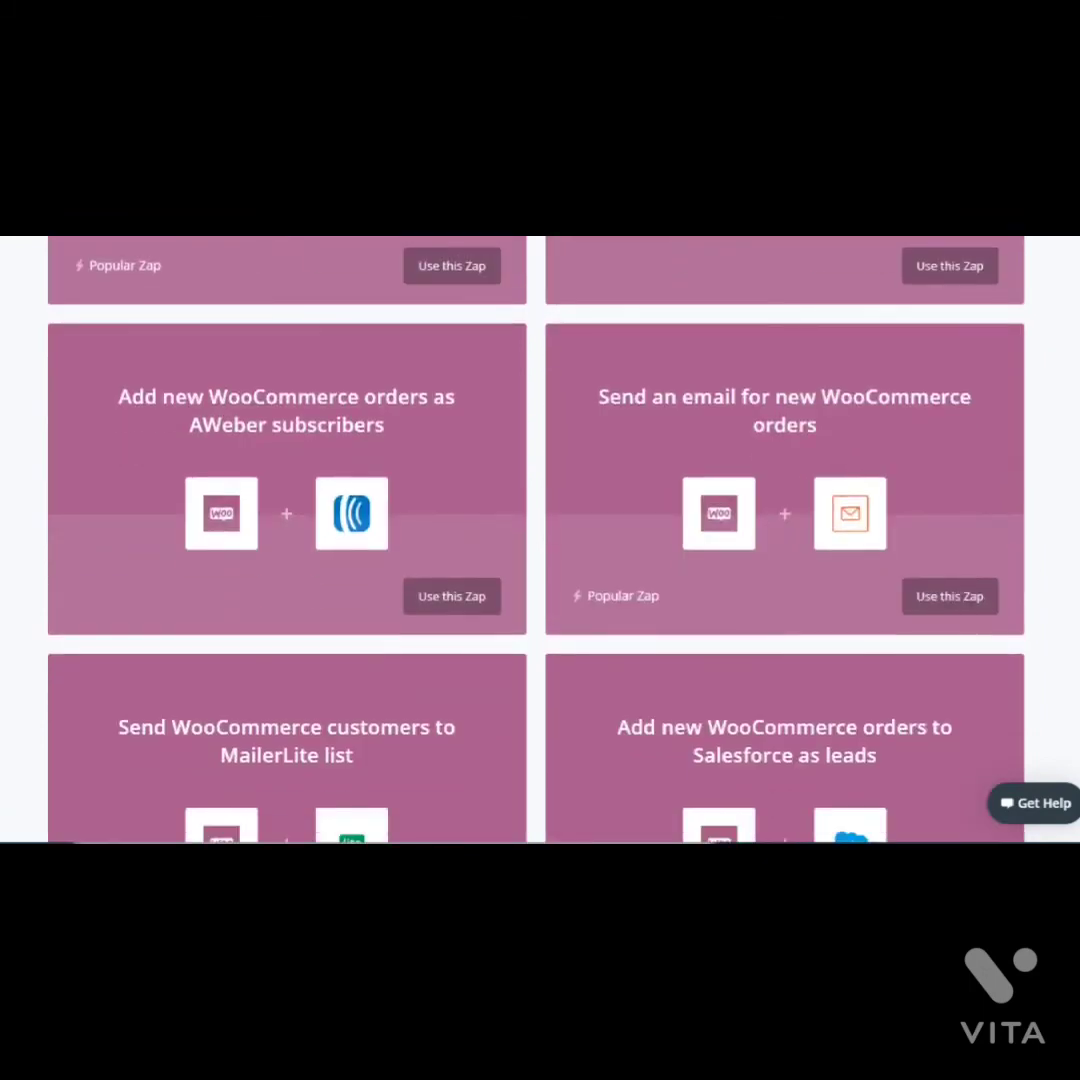
pyautogui.scroll(-20, 540, 540)
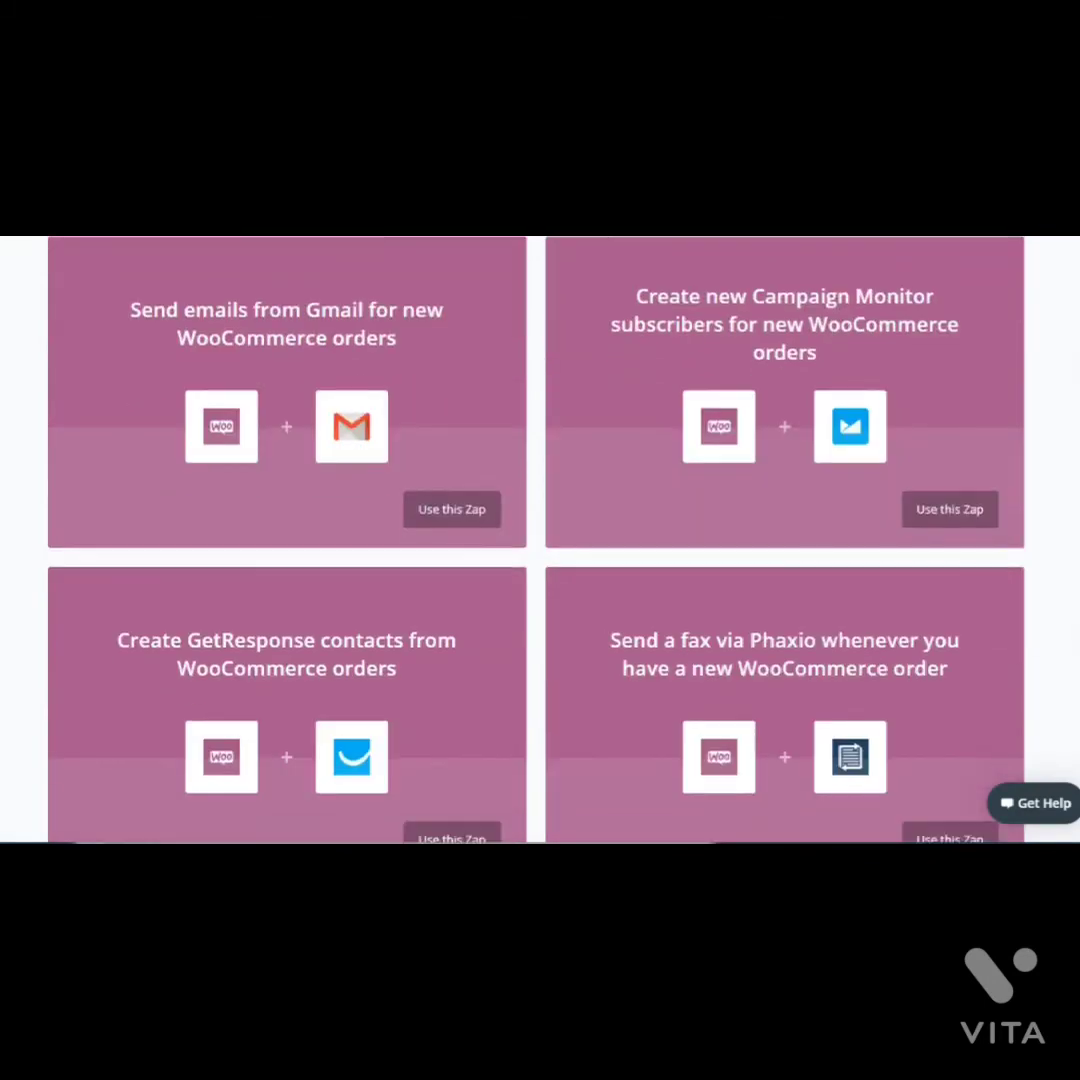
pyautogui.scroll(-1, 540, 540)
pyautogui.scroll(-10, 540, 540)
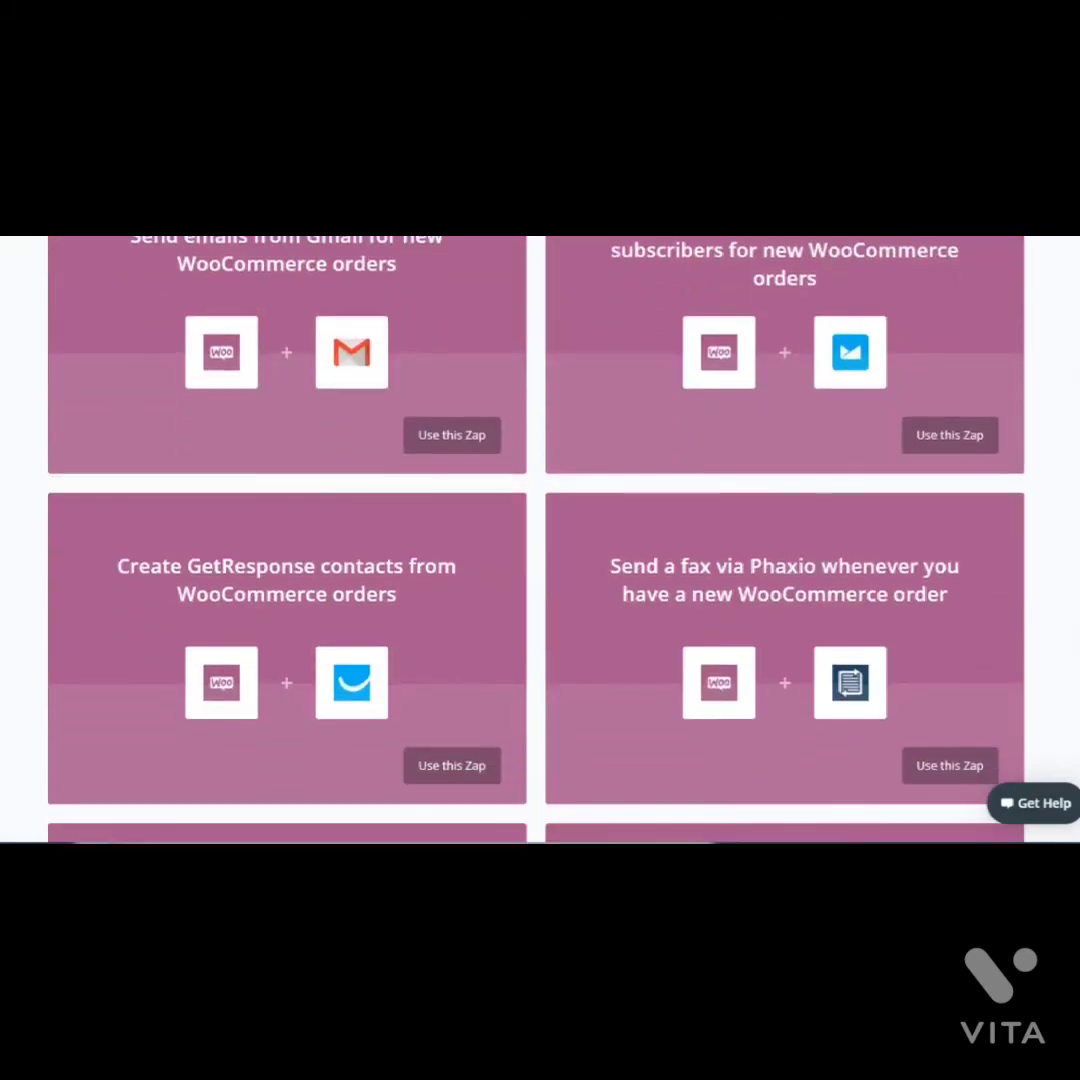
pyautogui.scroll(-1, 540, 540)
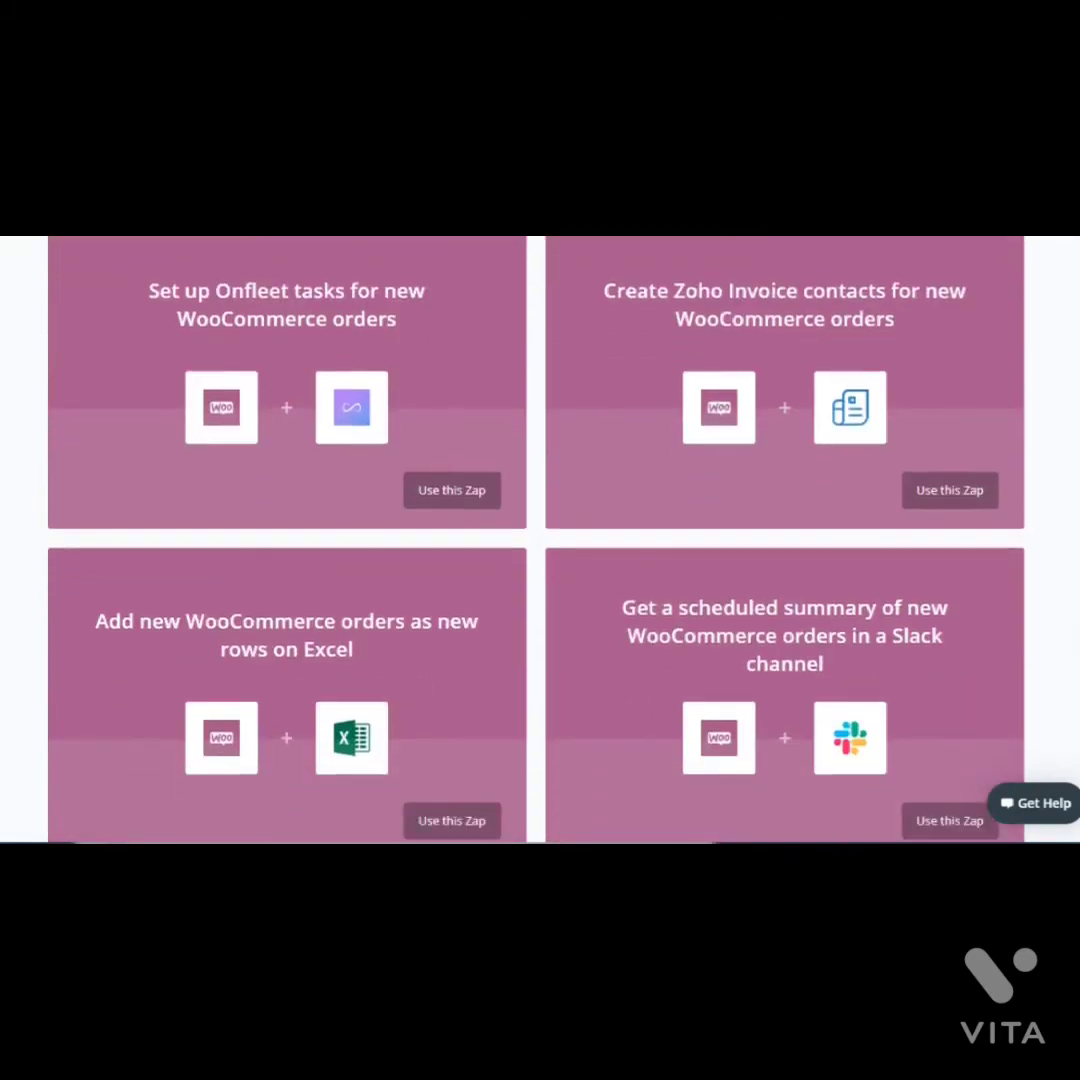
pyautogui.scroll(-5, 540, 540)
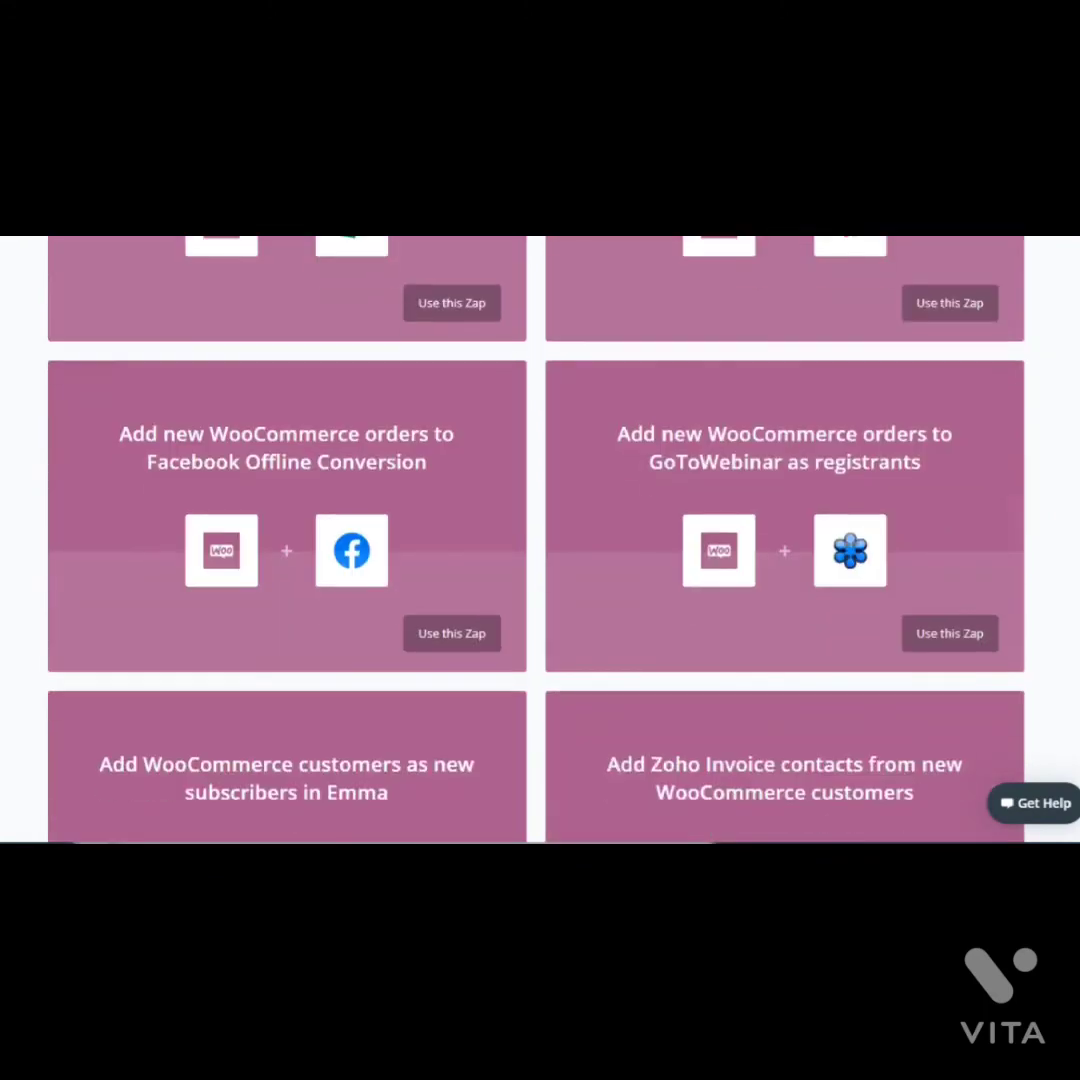
pyautogui.scroll(-5, 540, 540)
pyautogui.scroll(6, 540, 540)
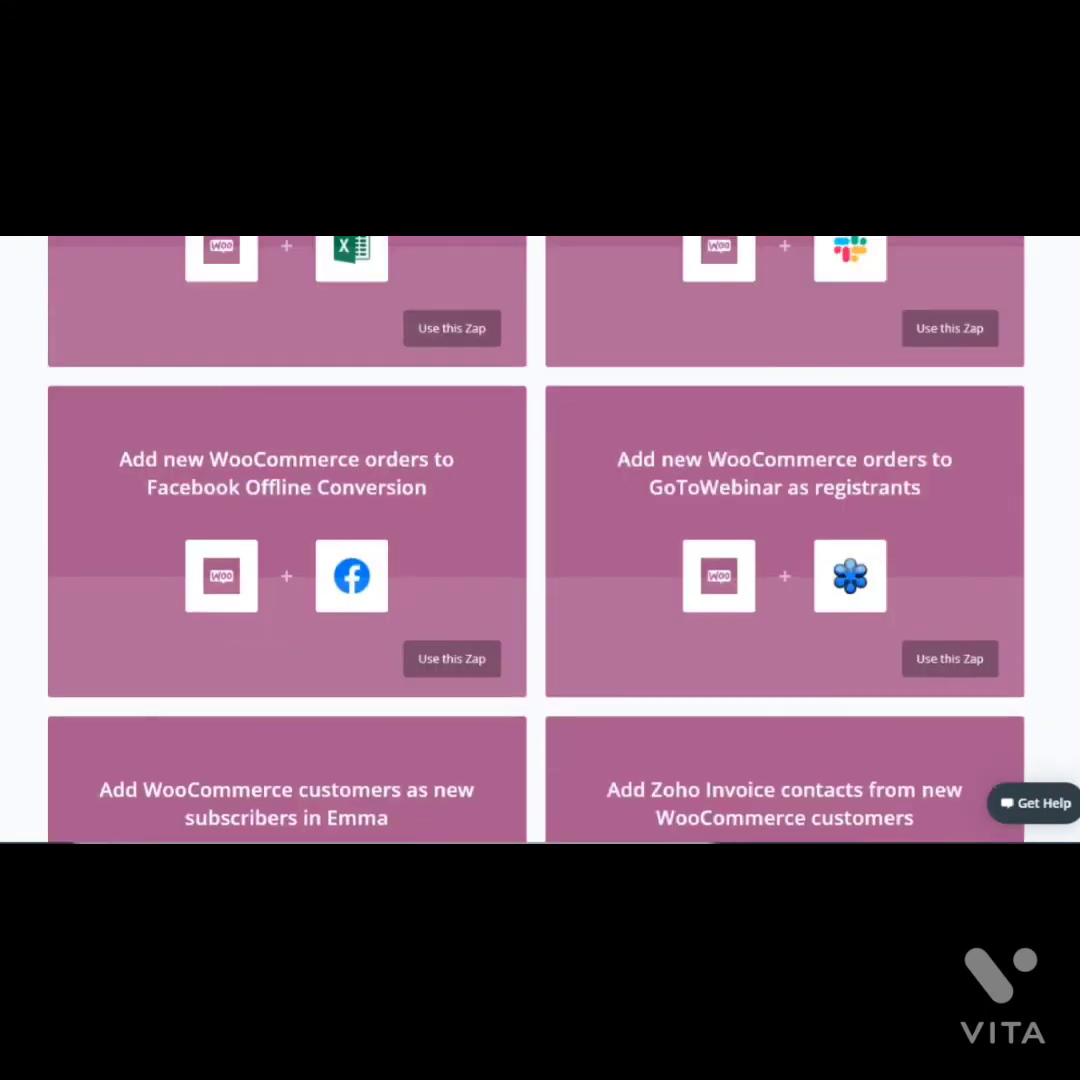
pyautogui.scroll(-2, 540, 540)
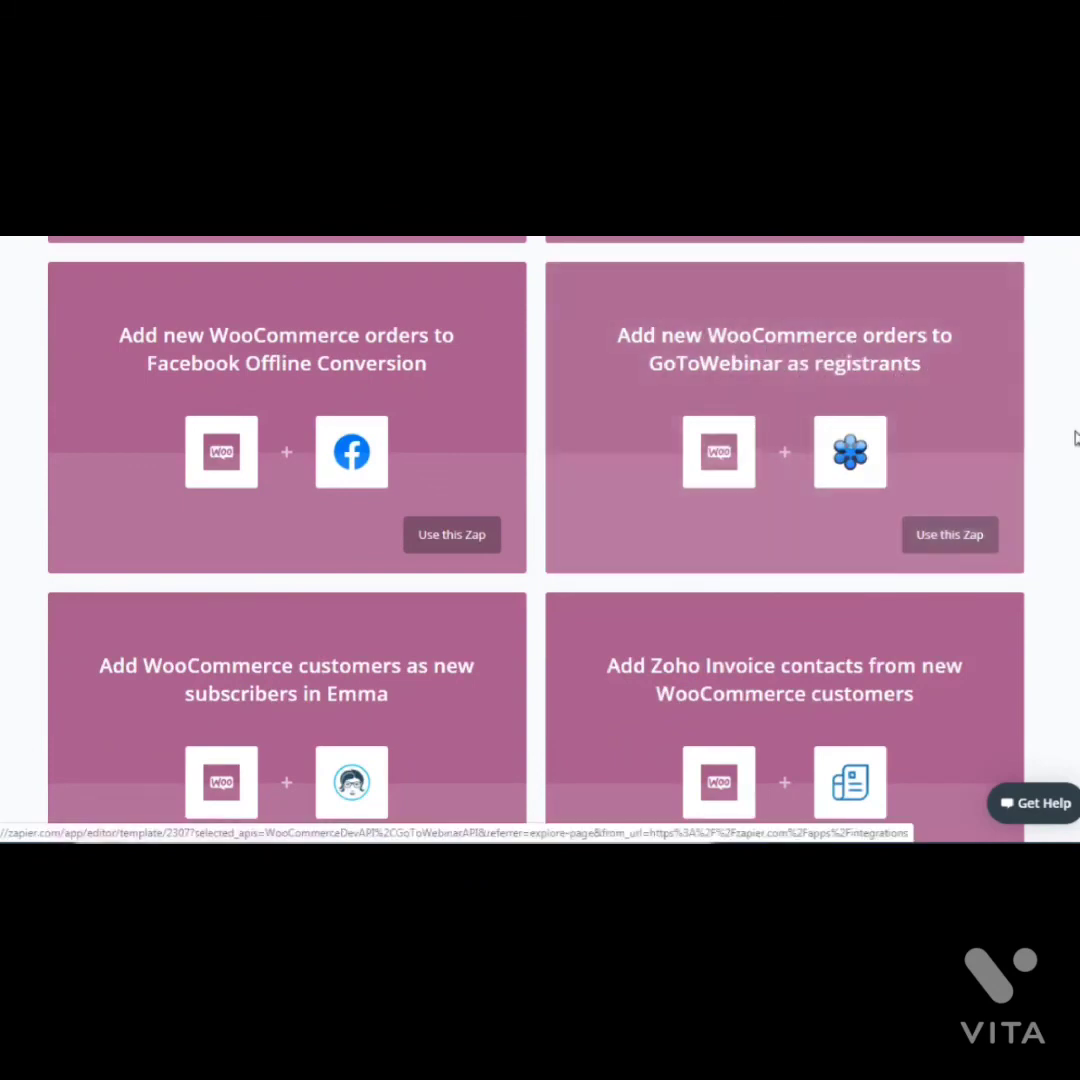
pyautogui.scroll(-20, 540, 540)
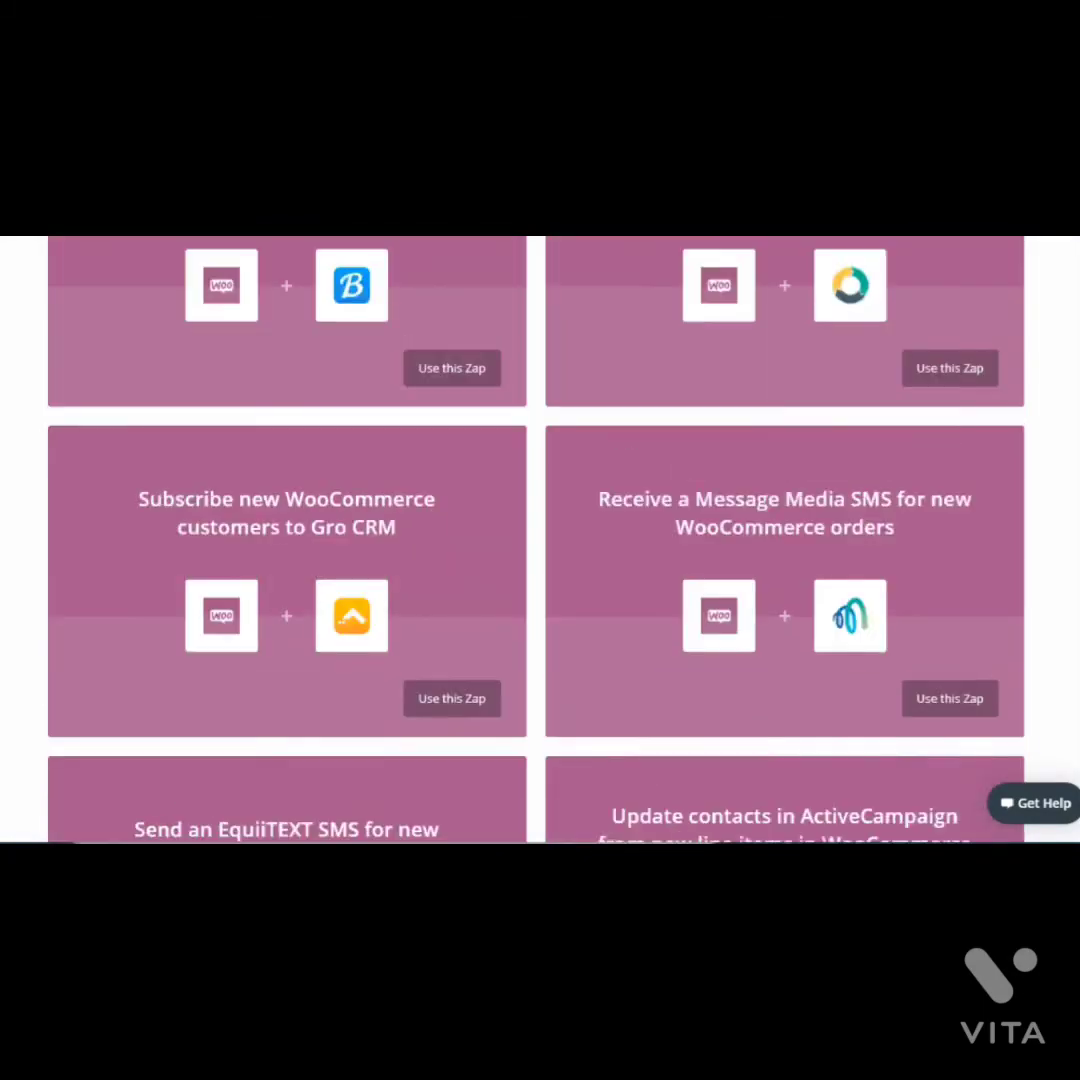
pyautogui.scroll(-5, 540, 540)
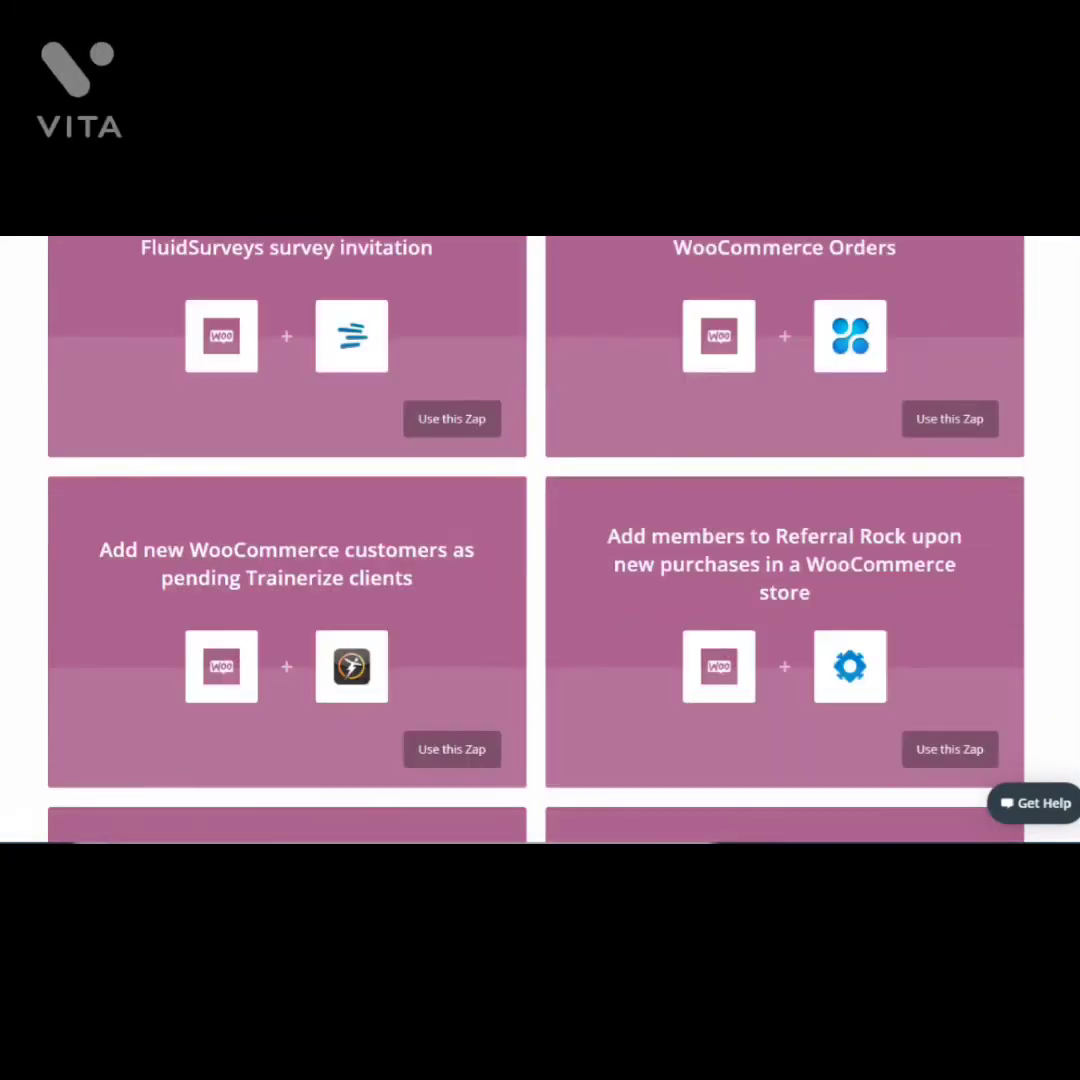
pyautogui.scroll(-5, 540, 540)
pyautogui.scroll(-10, 540, 540)
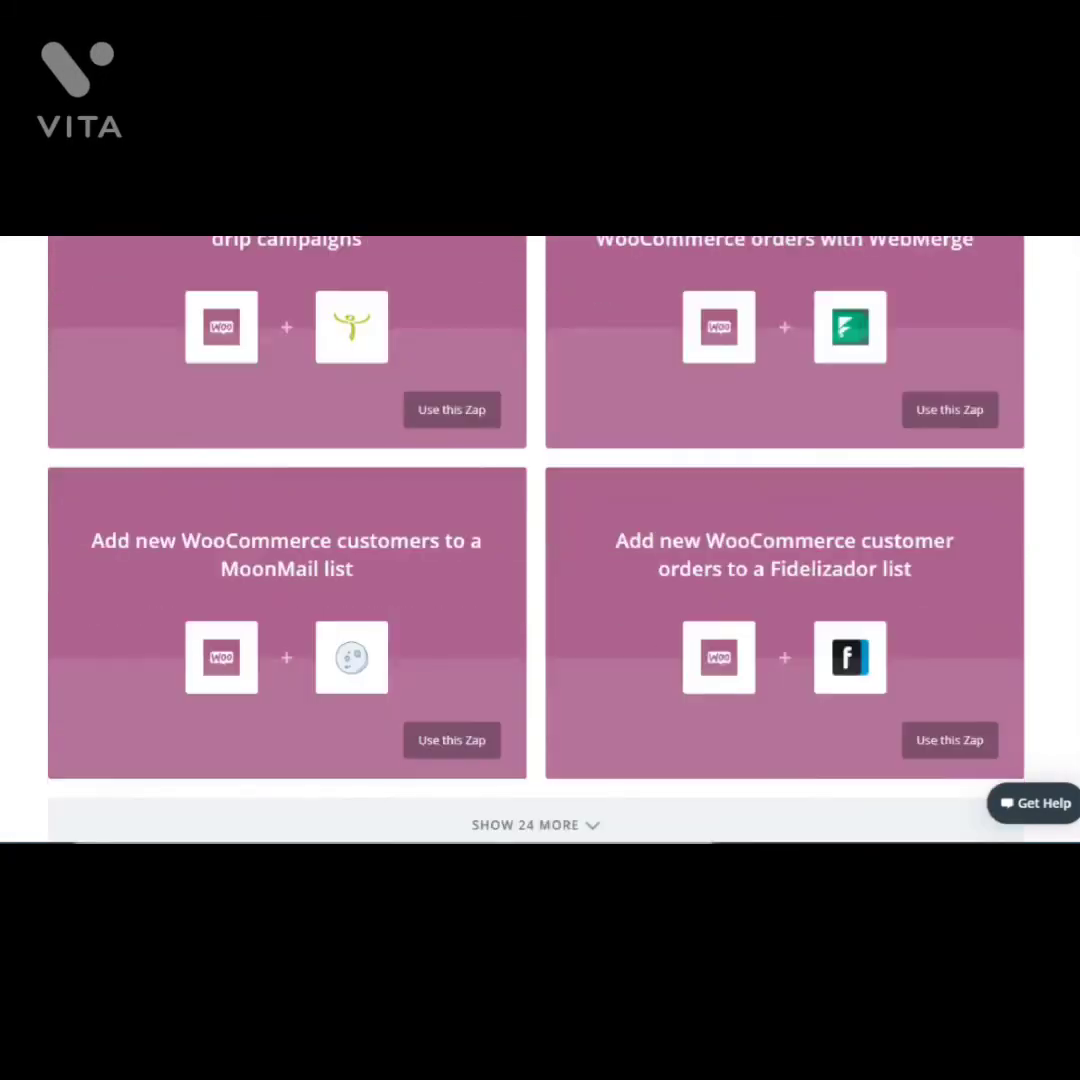
pyautogui.scroll(2, 540, 540)
pyautogui.scroll(3, 540, 540)
pyautogui.scroll(-1, 540, 540)
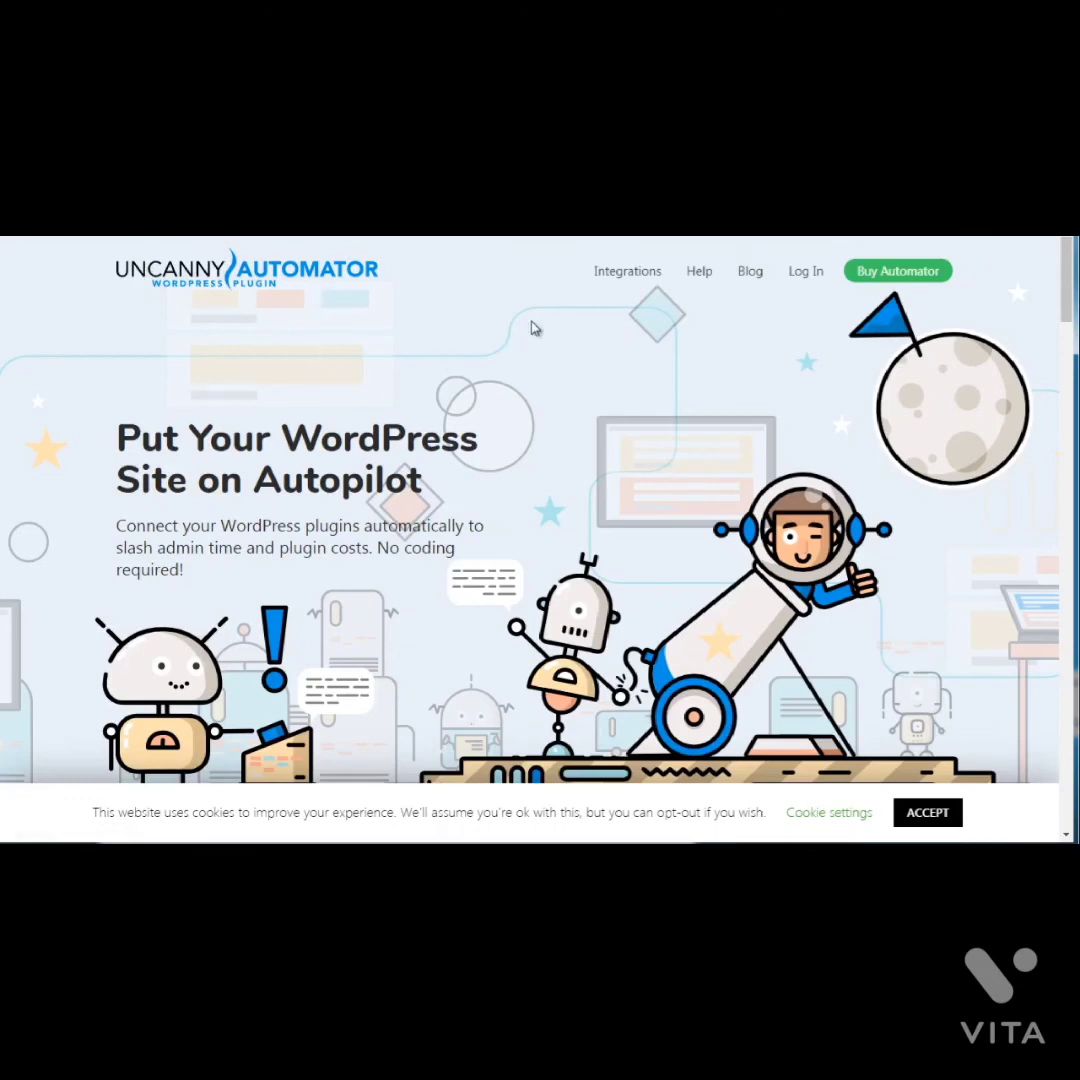
# Open Uncanny Automator's overview of all triggers and actions and examine each plugin's integrations, dismissing the newsletter sign-up
pyautogui.moveTo(620, 281)
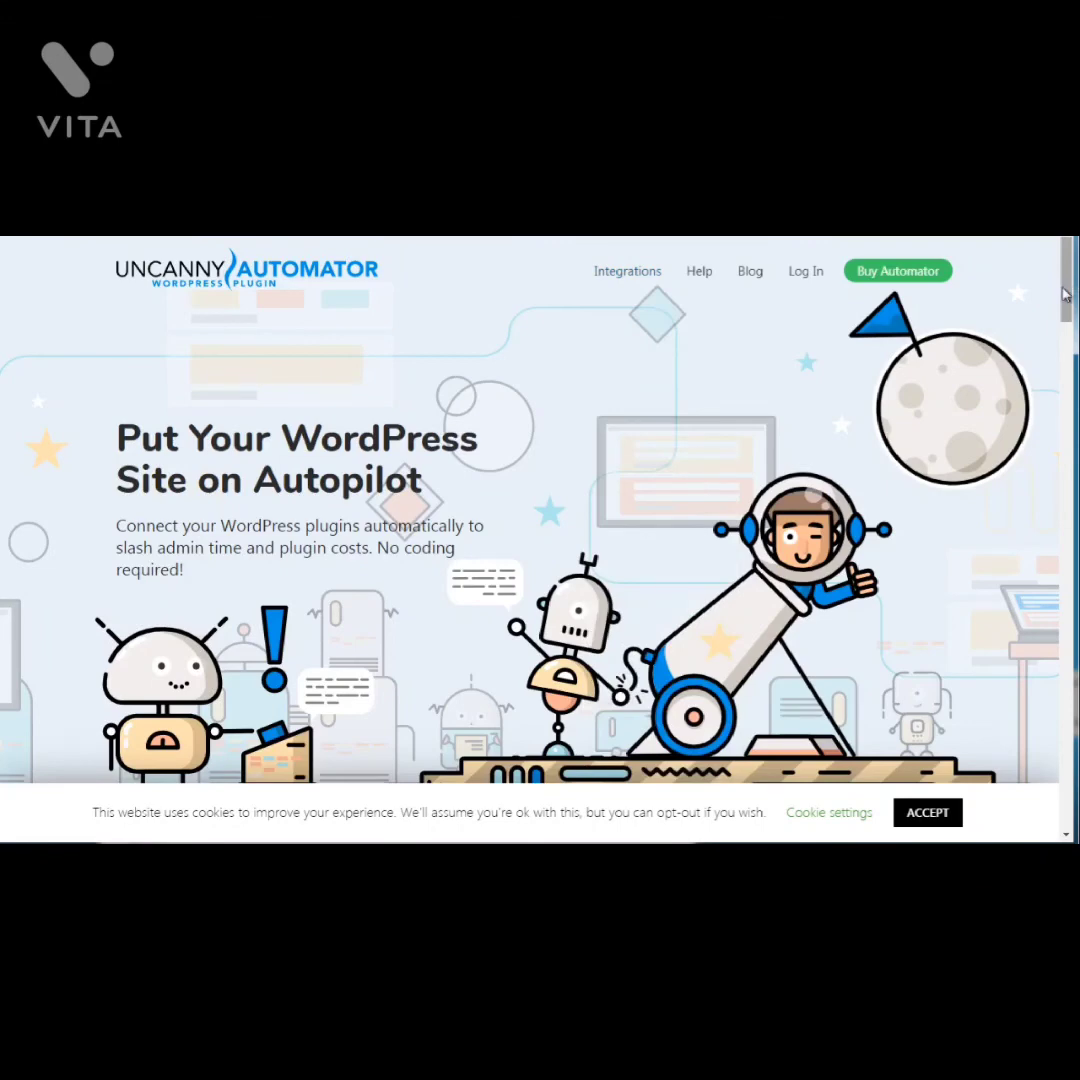
pyautogui.moveTo(1066, 295)
pyautogui.mouseDown()
pyautogui.moveTo(1074, 352)
pyautogui.moveTo(1072, 278)
pyautogui.mouseUp()
pyautogui.click(631, 320)
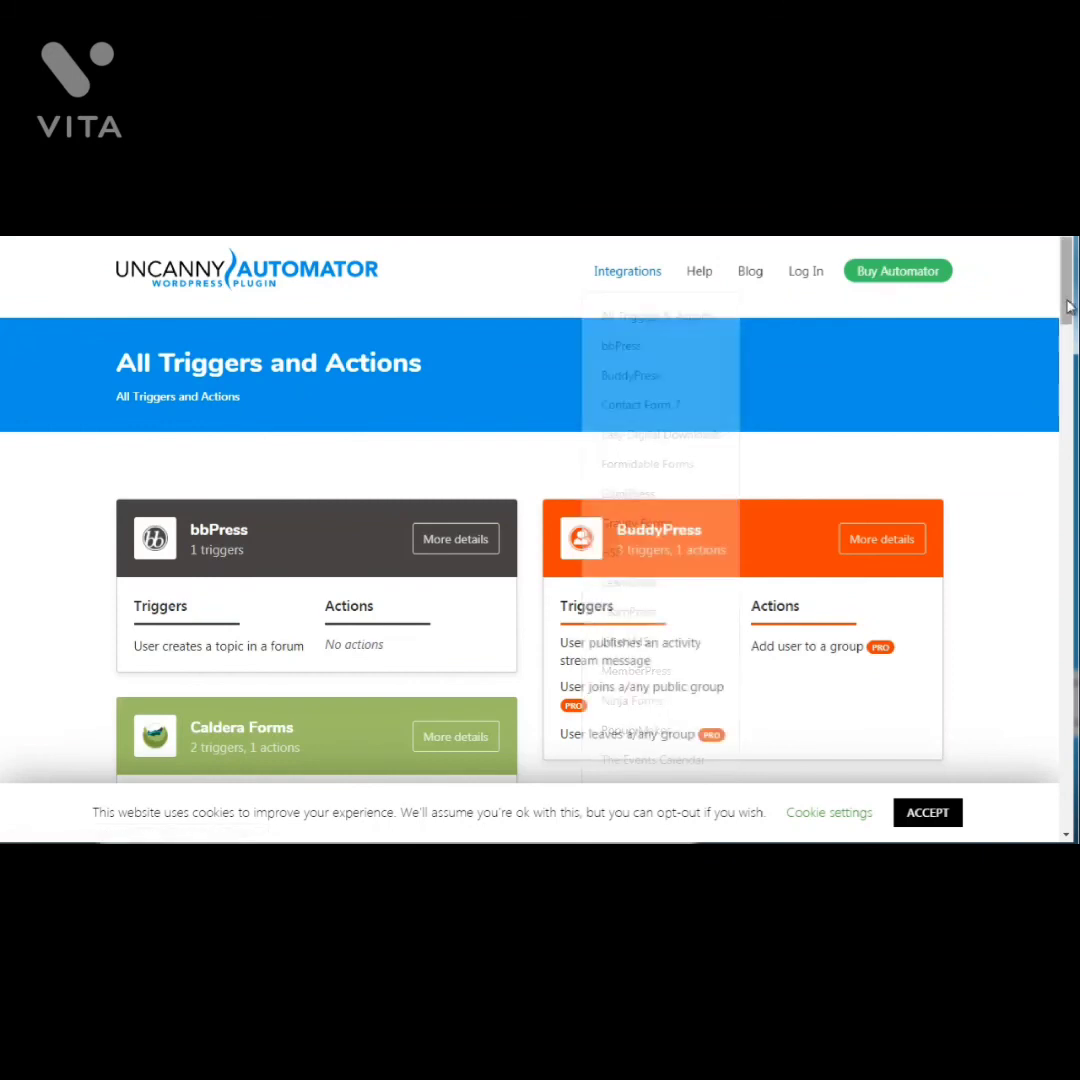
pyautogui.moveTo(1068, 307); pyautogui.dragTo(1068, 327)
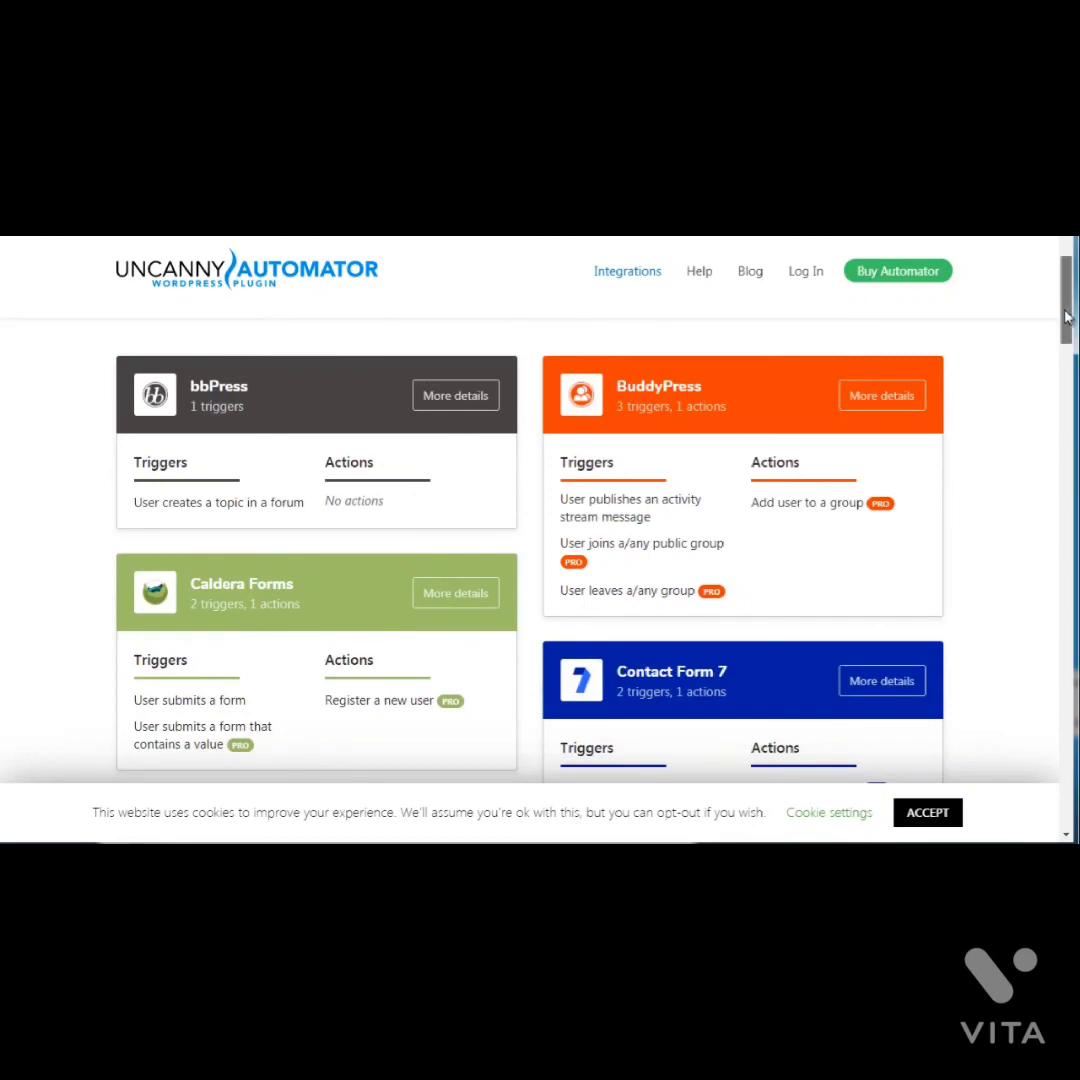
pyautogui.moveTo(1066, 317); pyautogui.dragTo(1067, 320)
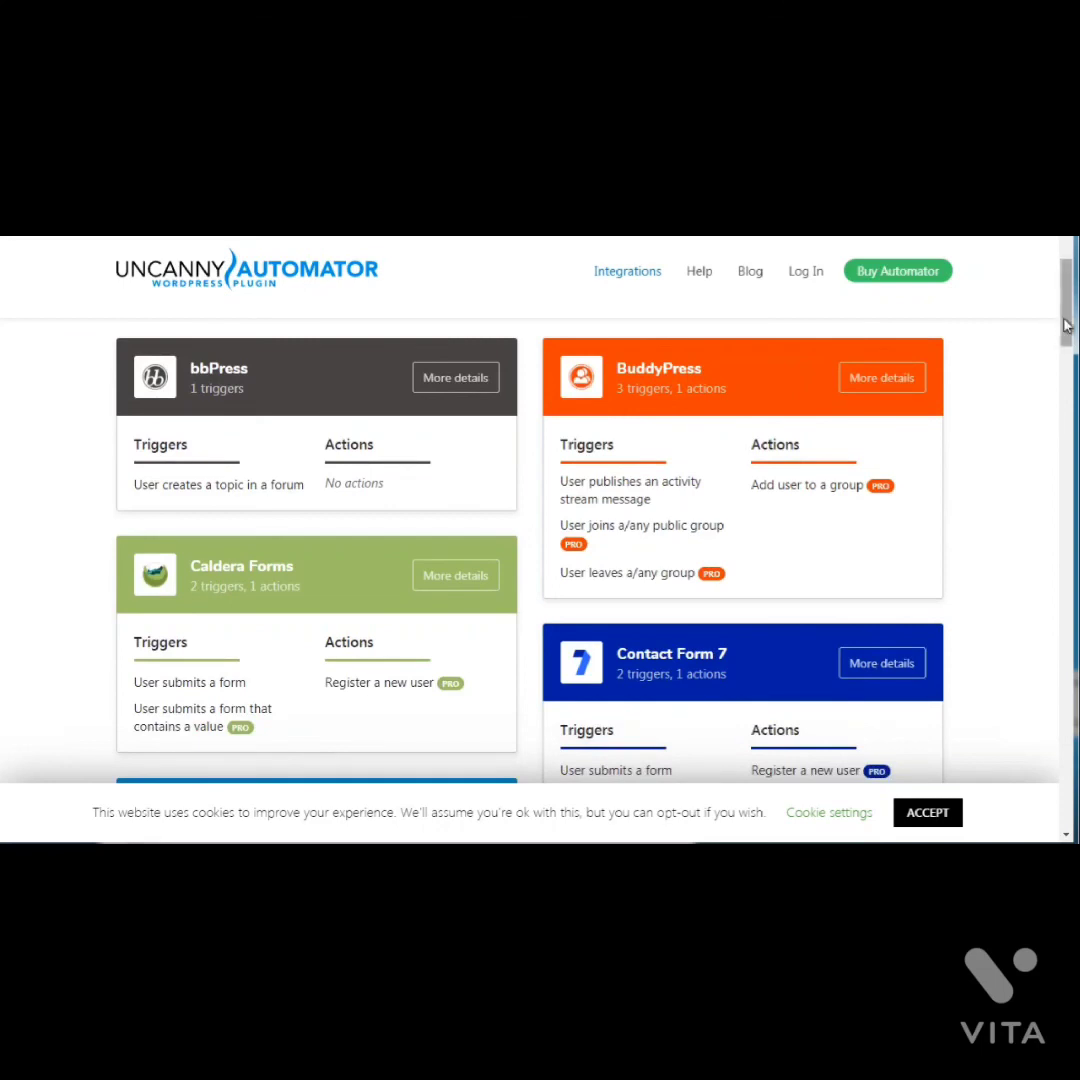
pyautogui.moveTo(1066, 325); pyautogui.dragTo(1066, 330)
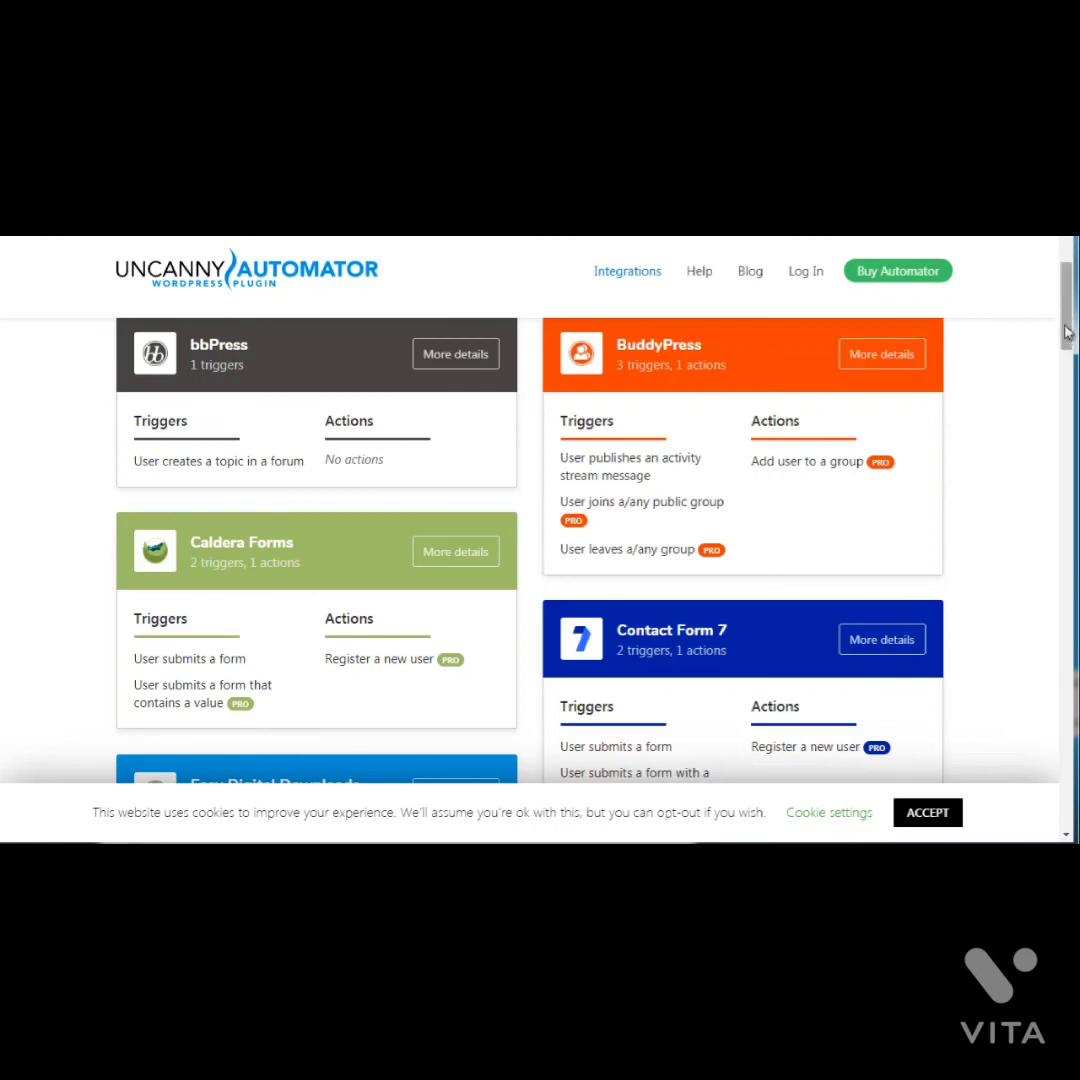
pyautogui.moveTo(1066, 333); pyautogui.dragTo(1052, 424)
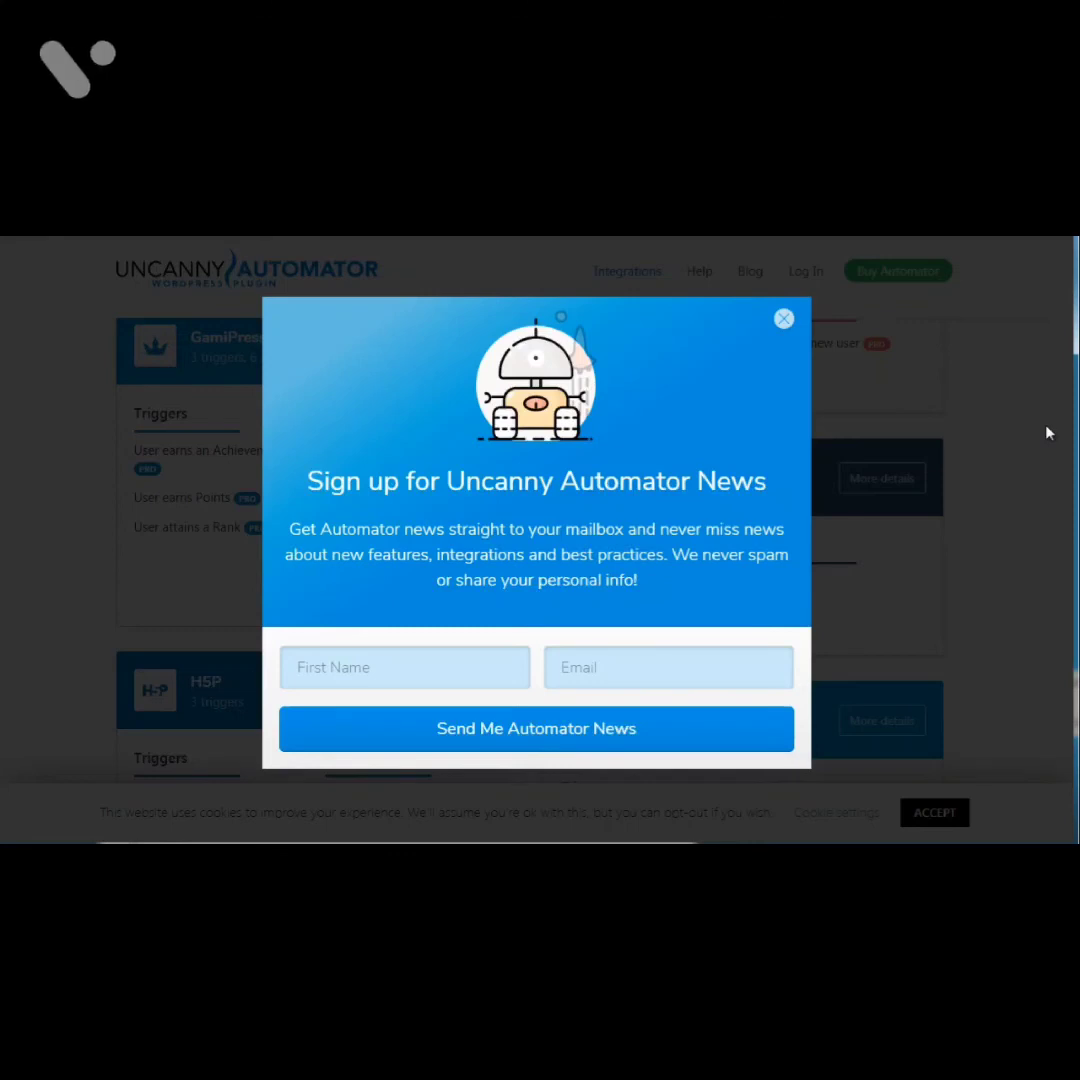
pyautogui.click(783, 321)
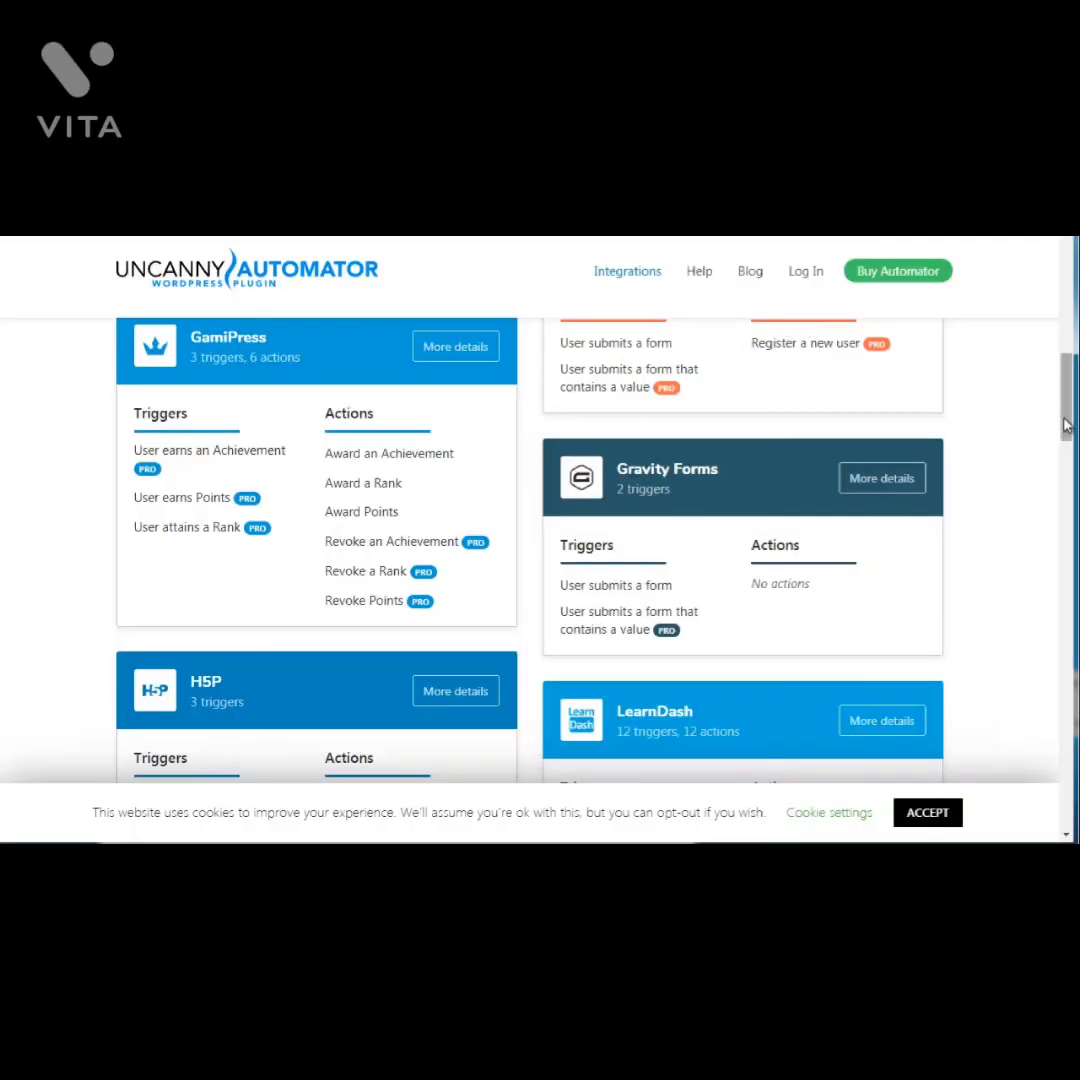
pyautogui.moveTo(1063, 425); pyautogui.dragTo(1063, 440)
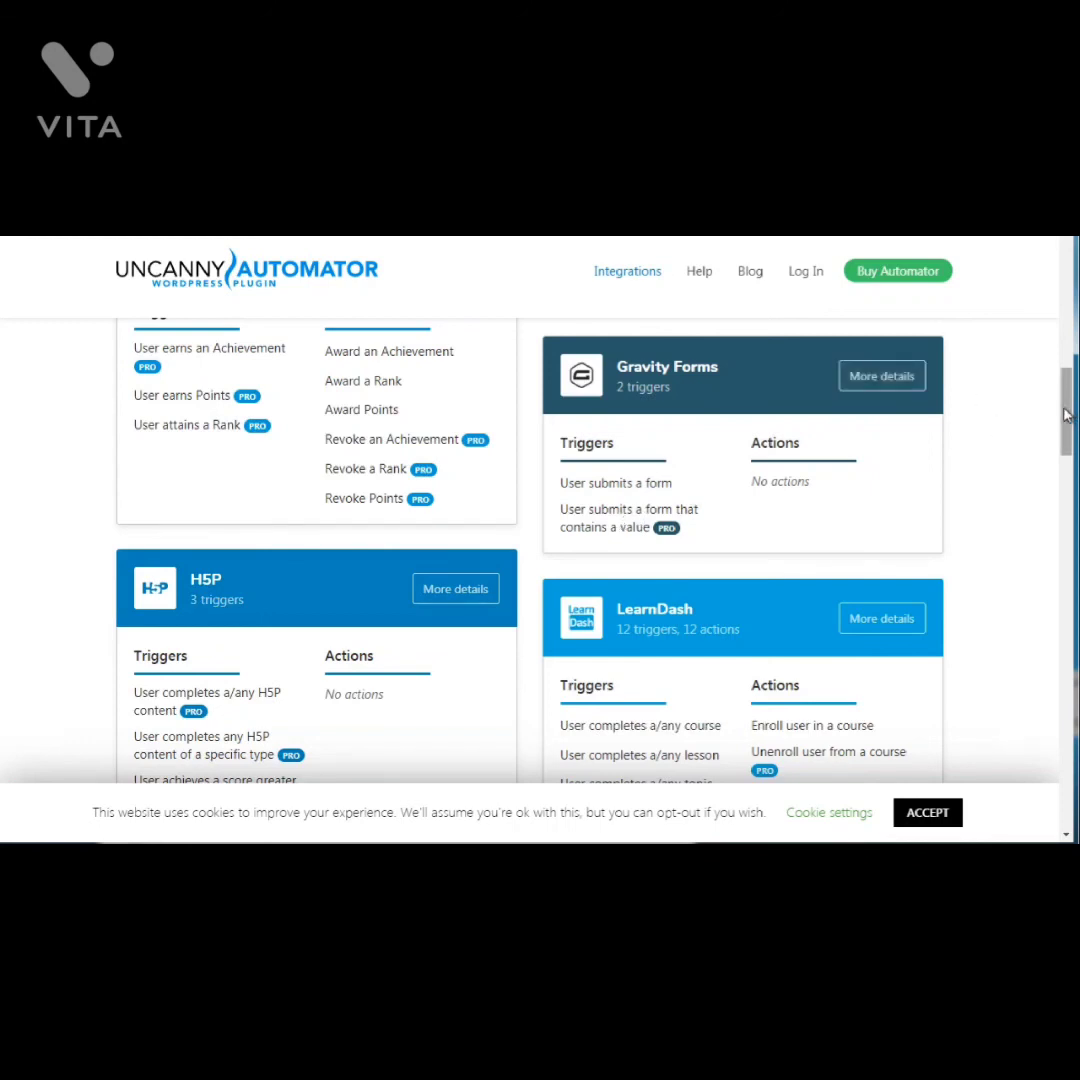
pyautogui.moveTo(1066, 416); pyautogui.dragTo(1064, 304)
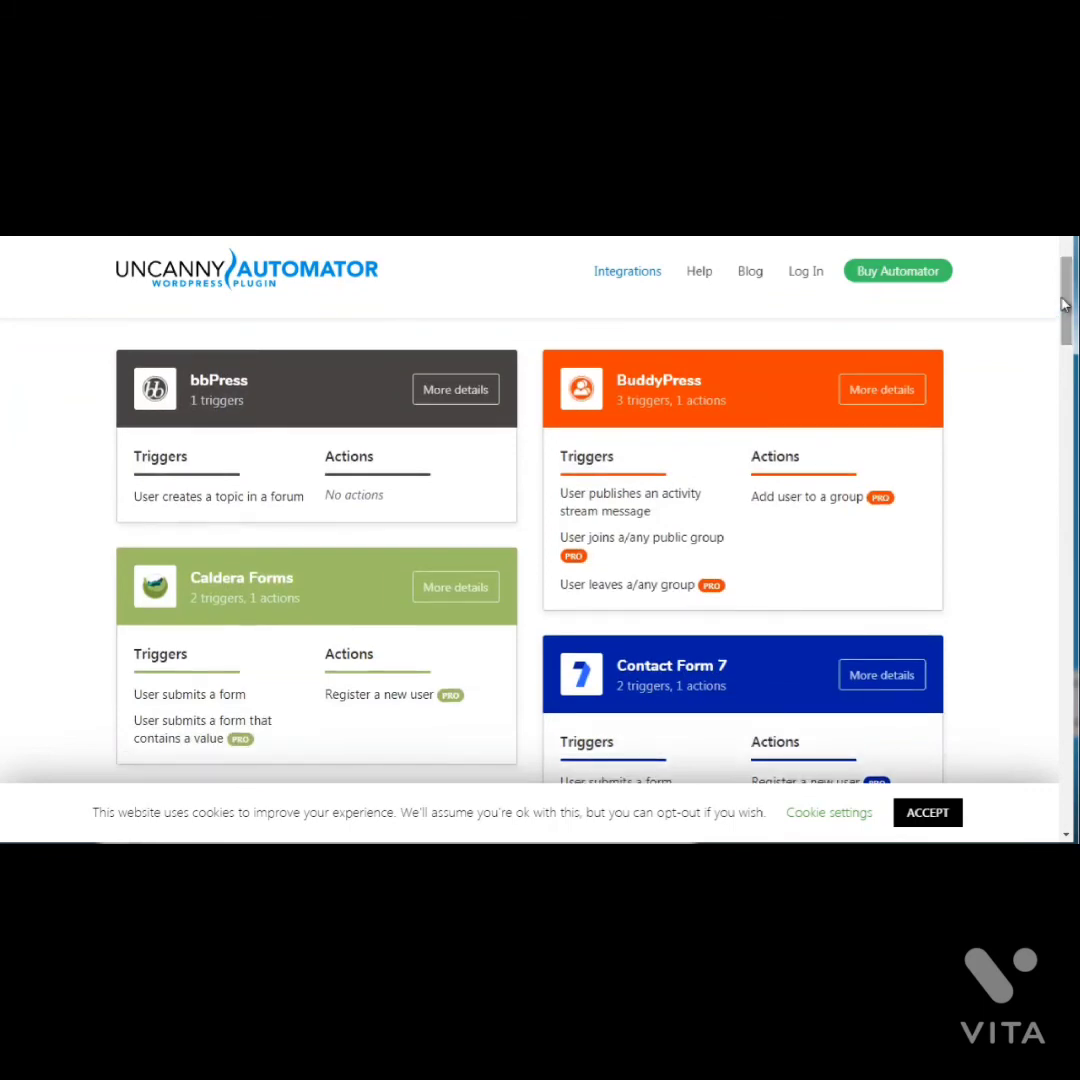
# Return to the Uncanny Automator home page, open its pricing and compare the Lite, Pro and Agency plans
pyautogui.click(281, 281)
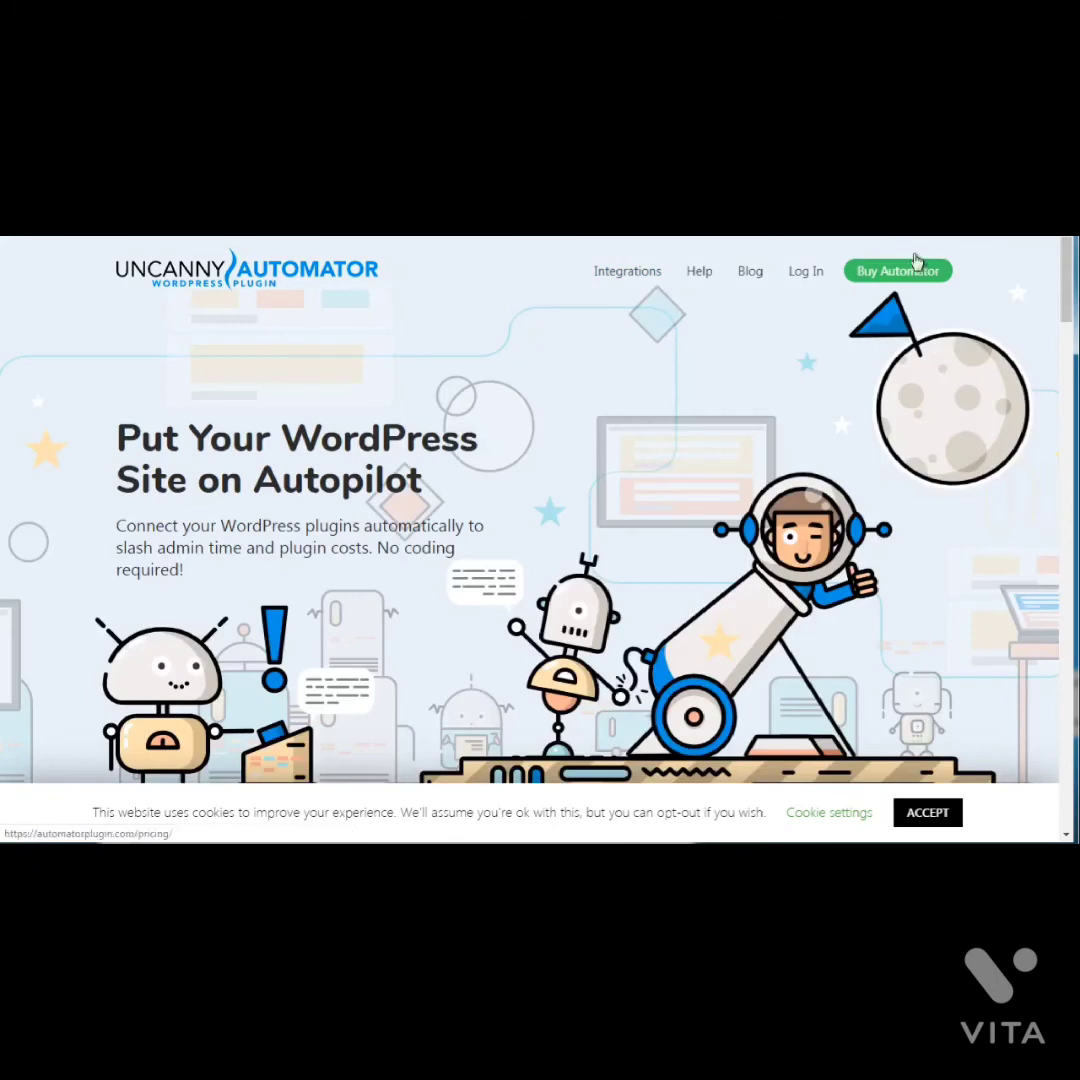
pyautogui.click(910, 268)
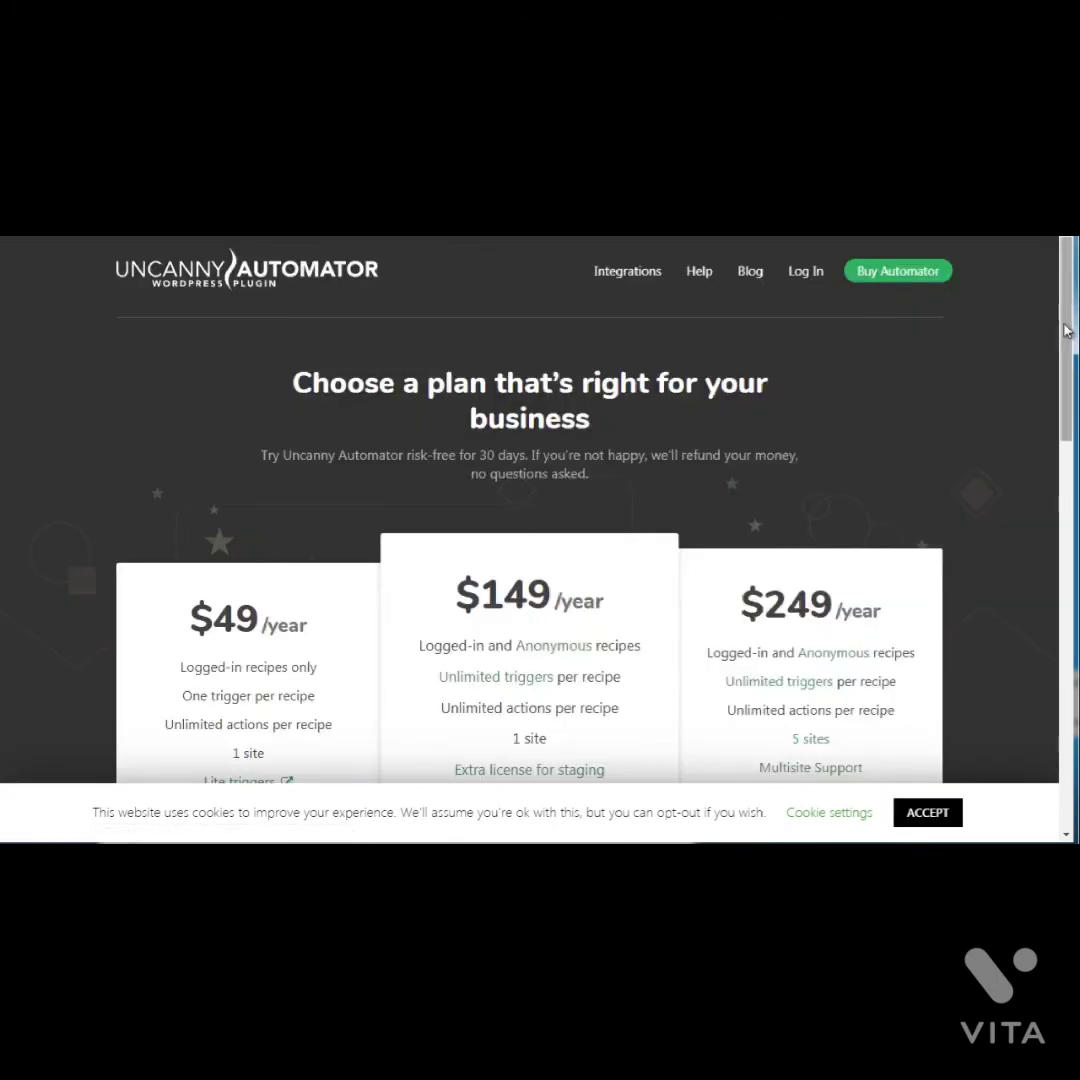
pyautogui.moveTo(1066, 331); pyautogui.dragTo(1068, 397)
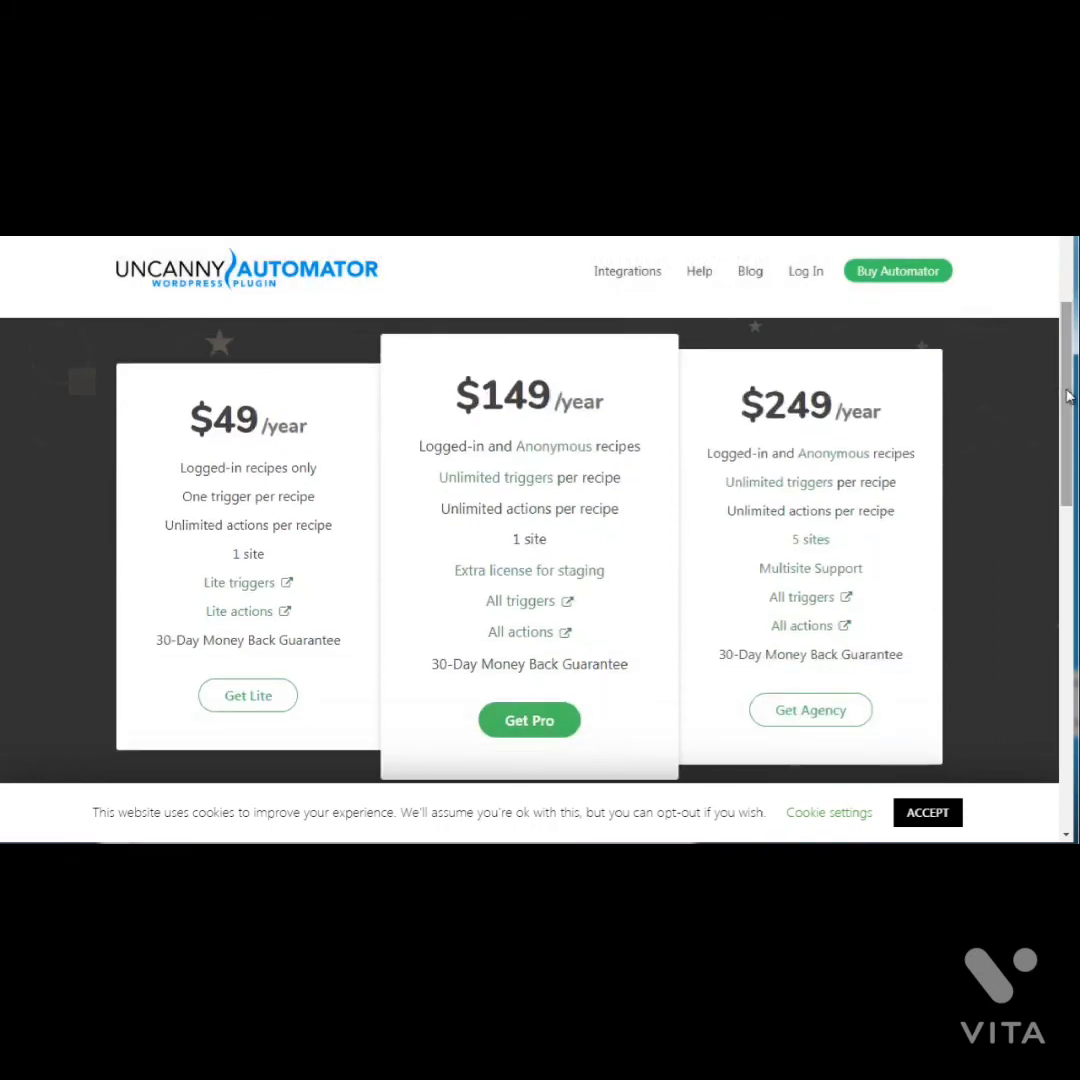